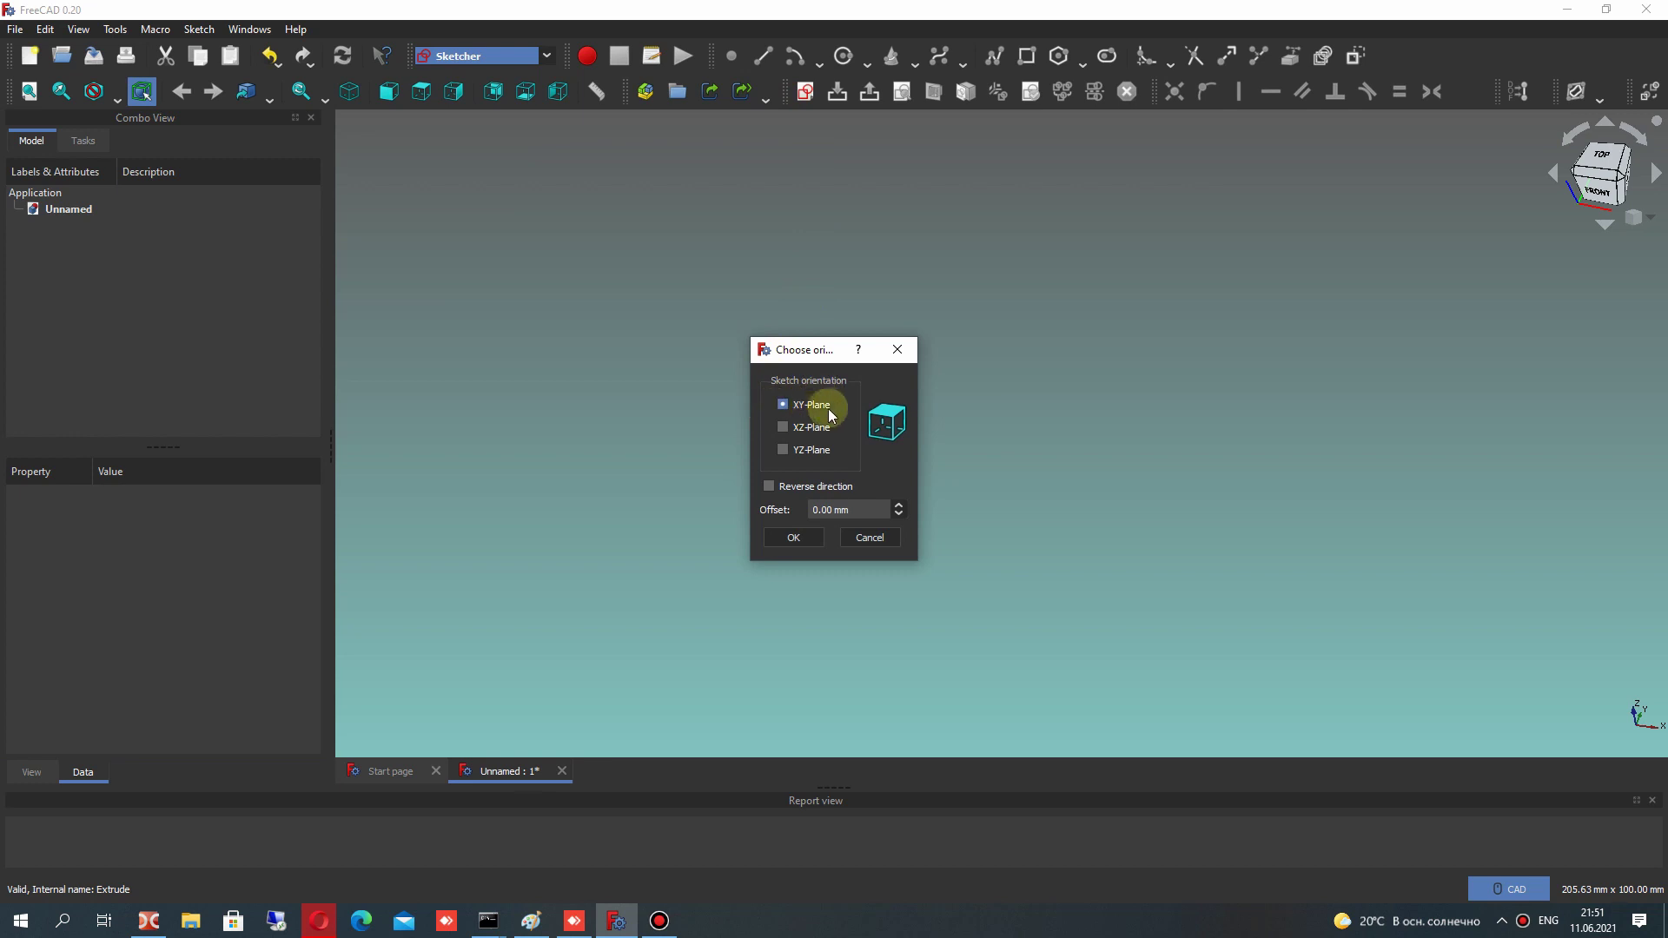
Create the new sketch on the XY plane with a 0 mm offset
left_click(800, 429)
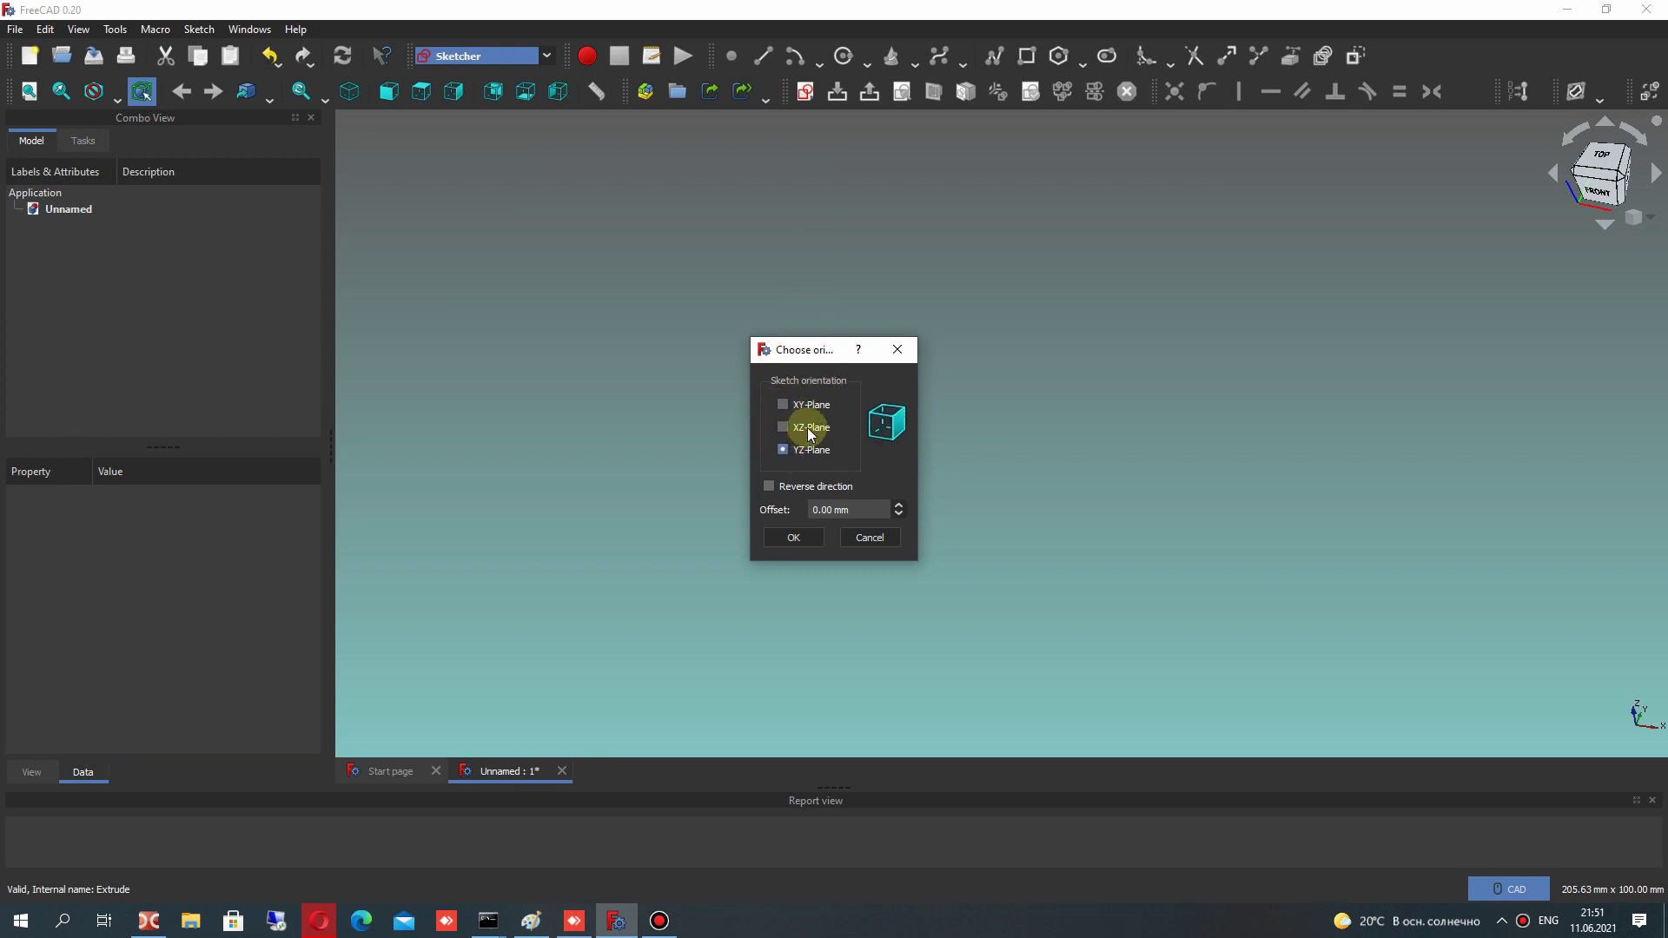
left_click(800, 406)
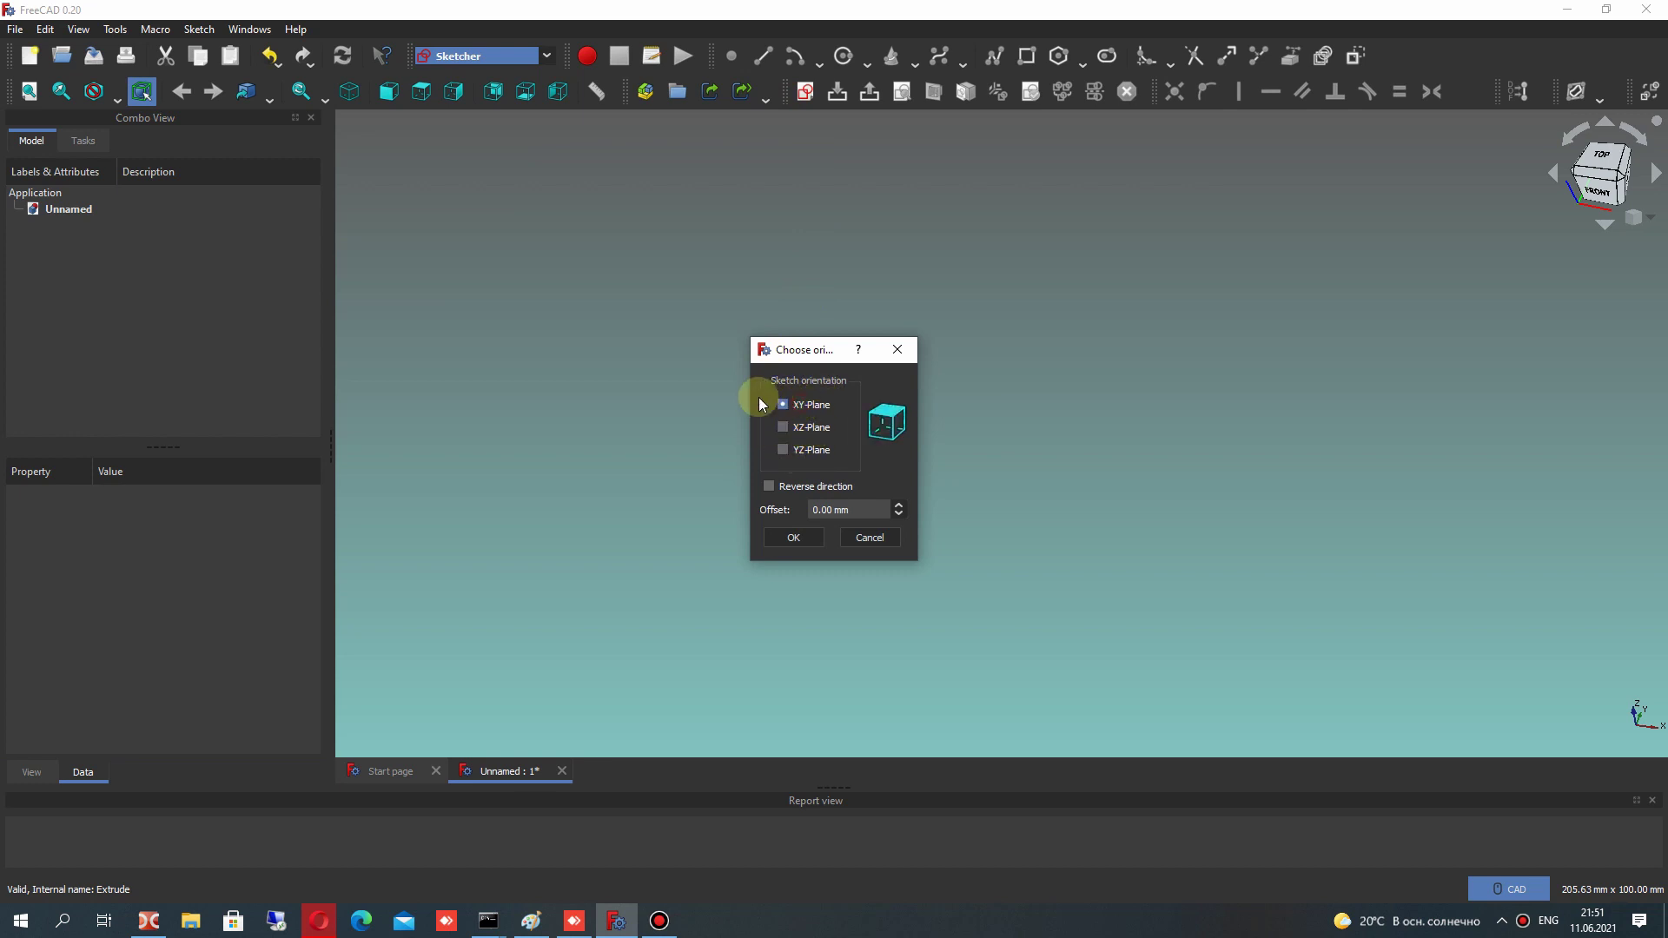
left_click(790, 537)
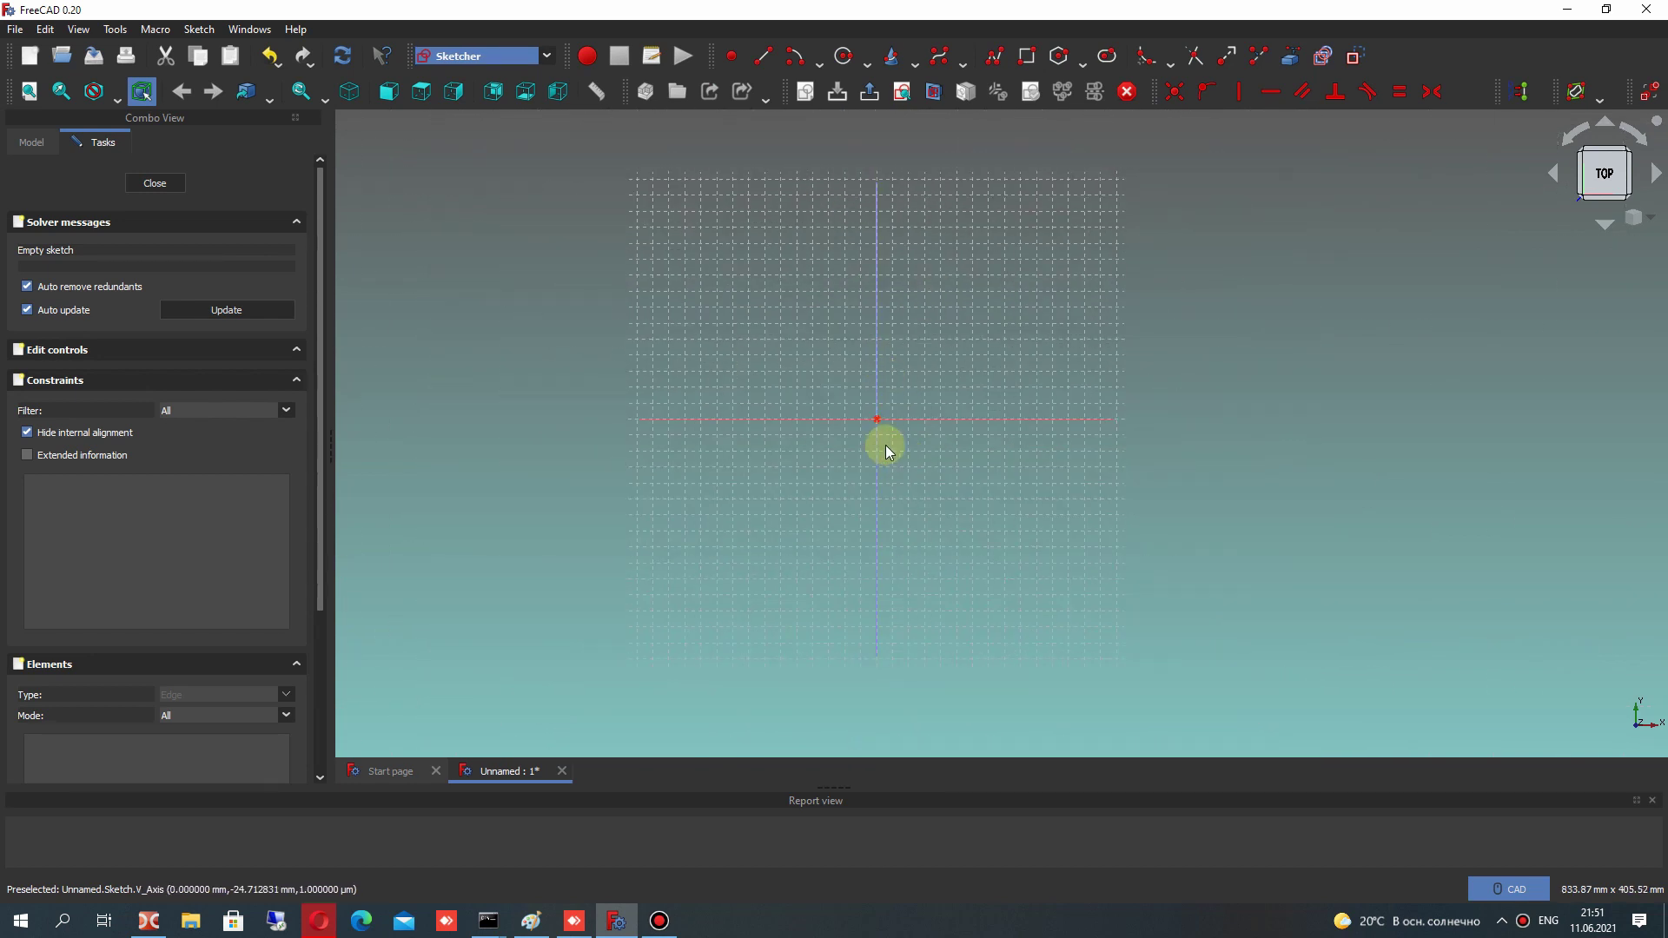
Draw two concentric circles centred on the origin, with radii of about 46 mm and 105 mm
scroll(888, 438, "up", 3)
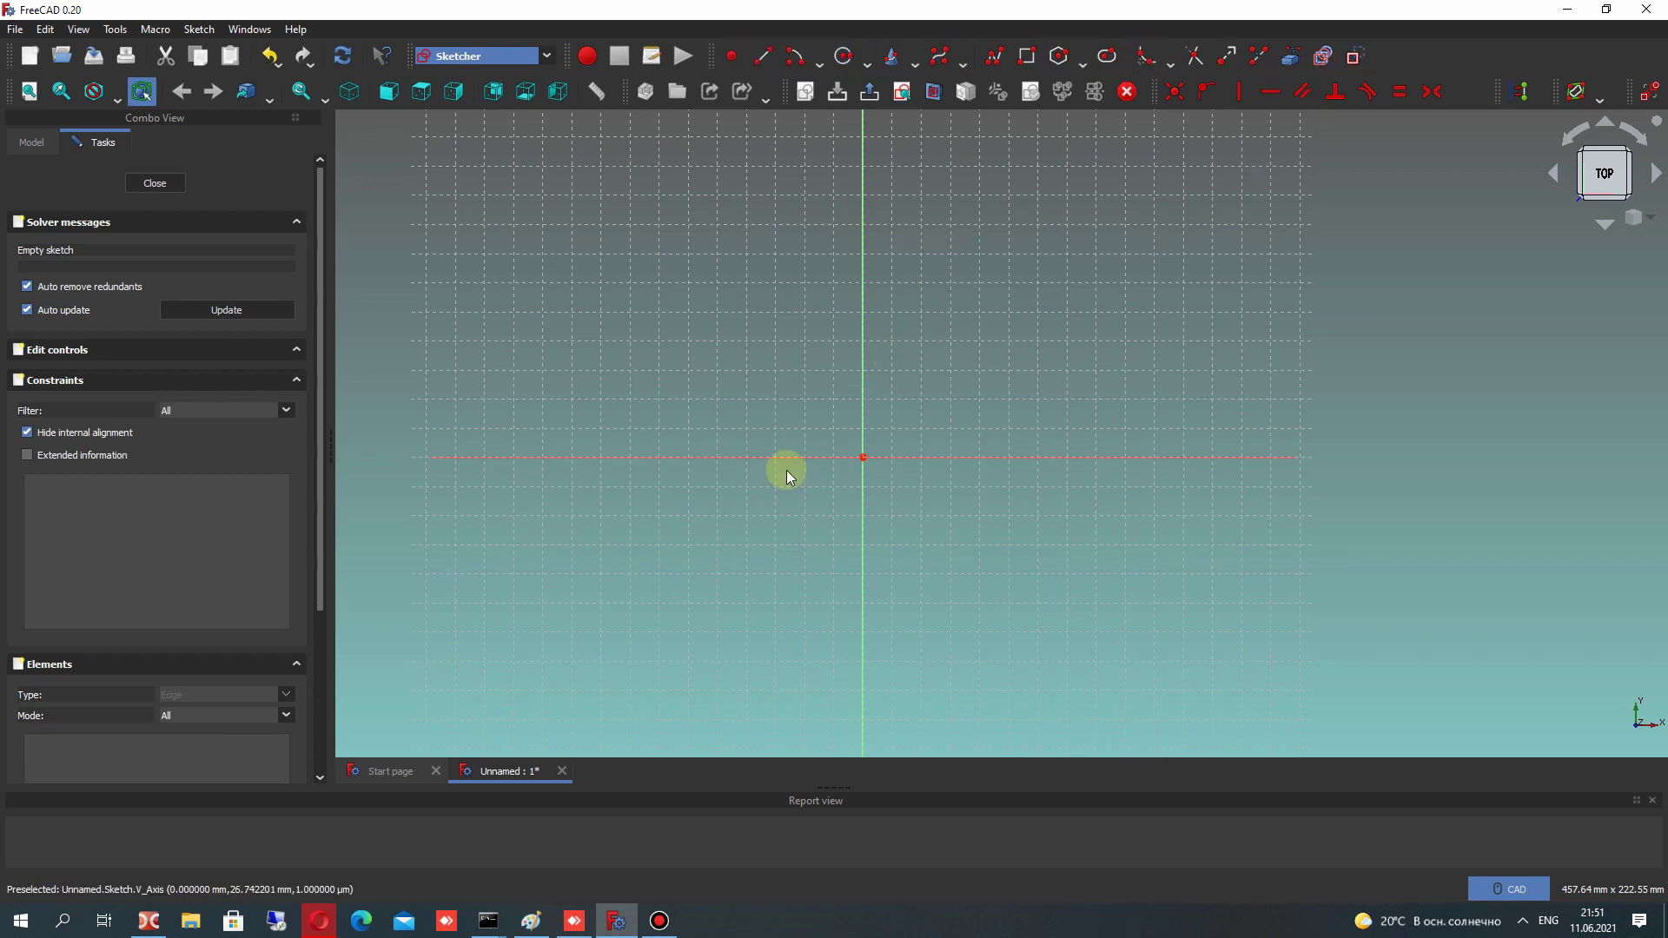
left_click(1355, 57)
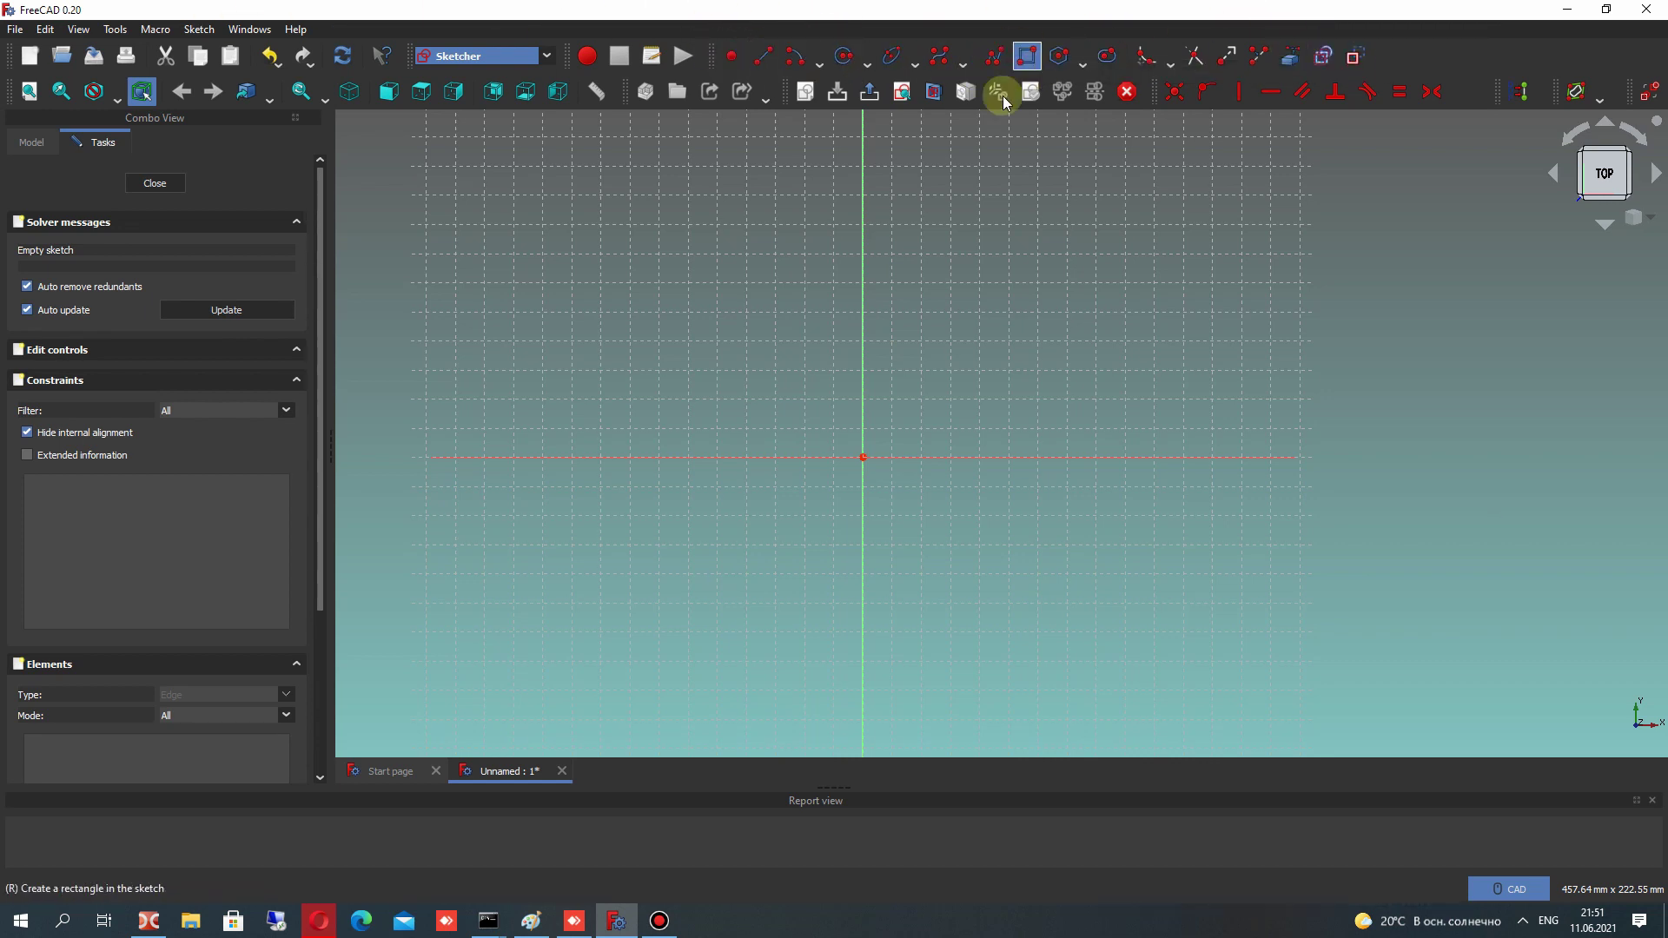
left_click(844, 57)
left_click(862, 457)
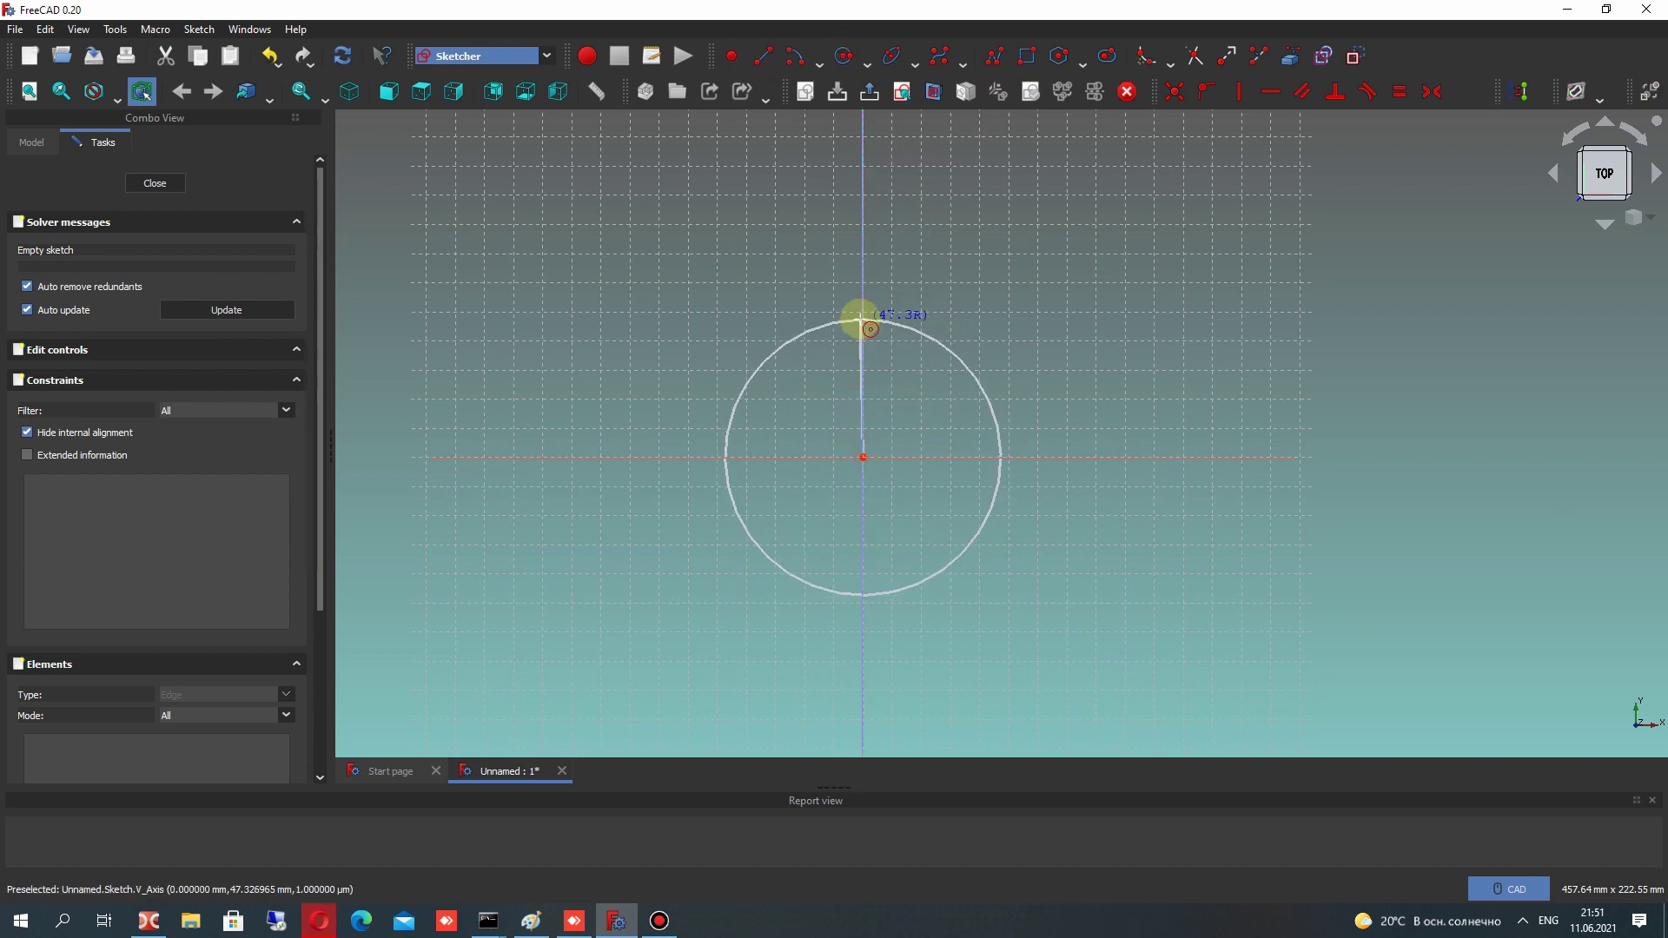
left_click(861, 323)
left_click(862, 457)
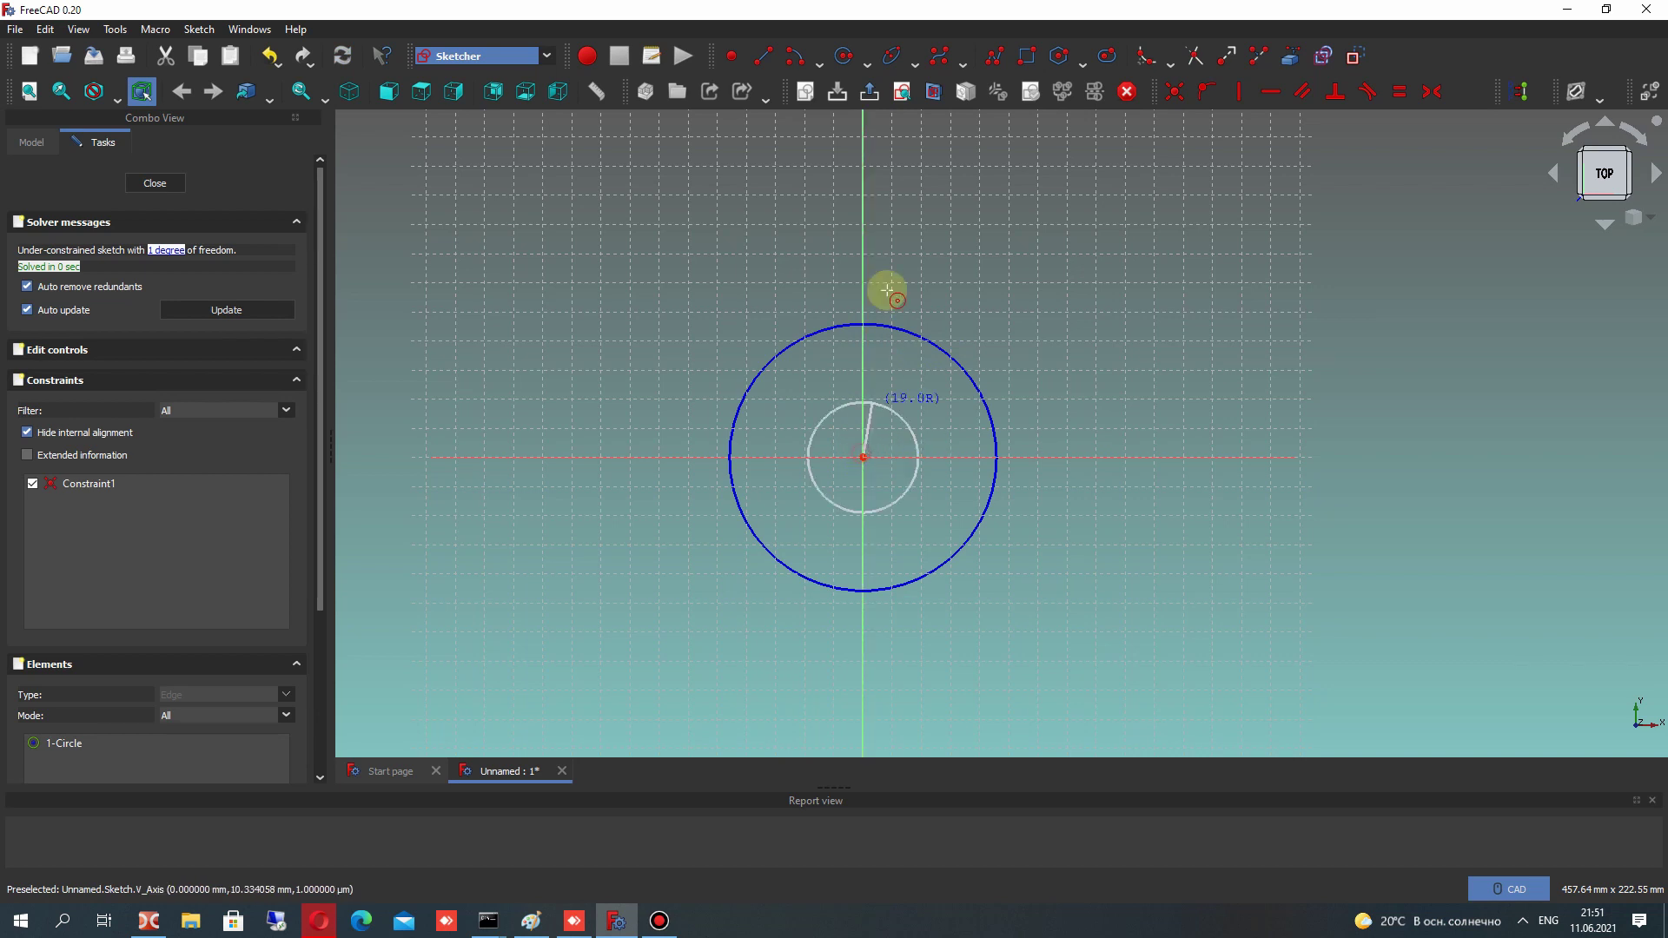
left_click(862, 155)
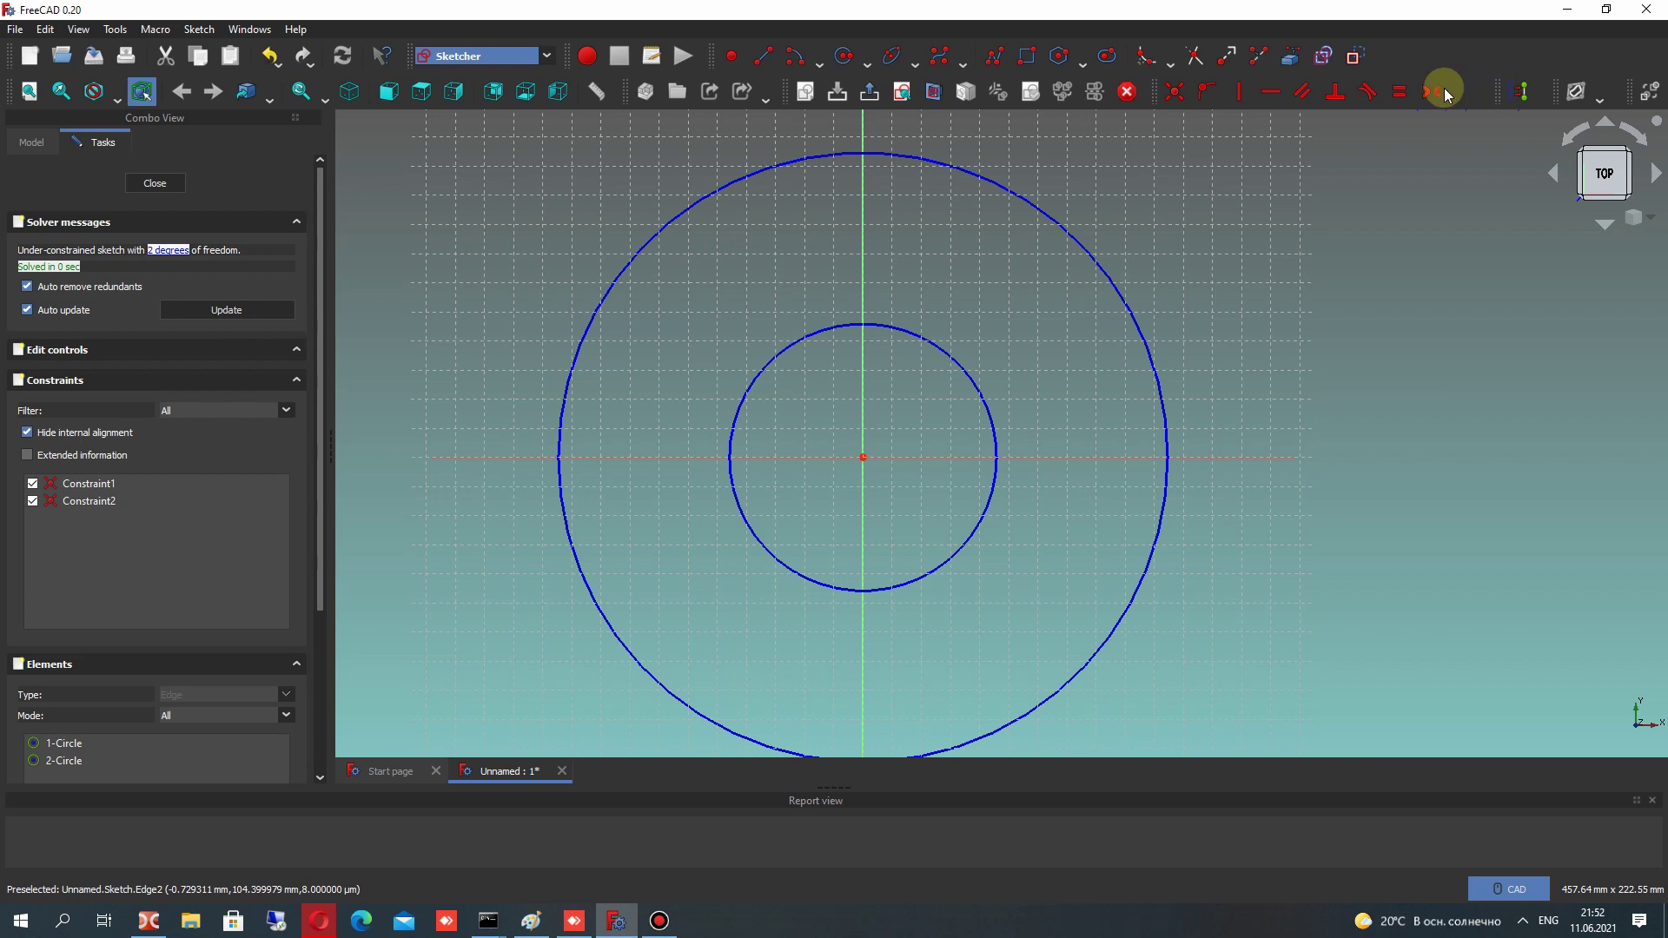
Constrain the inner circle's radius to 40 mm and the outer's to 100 mm, and move both dimension labels below the horizontal axis
left_click(1482, 94)
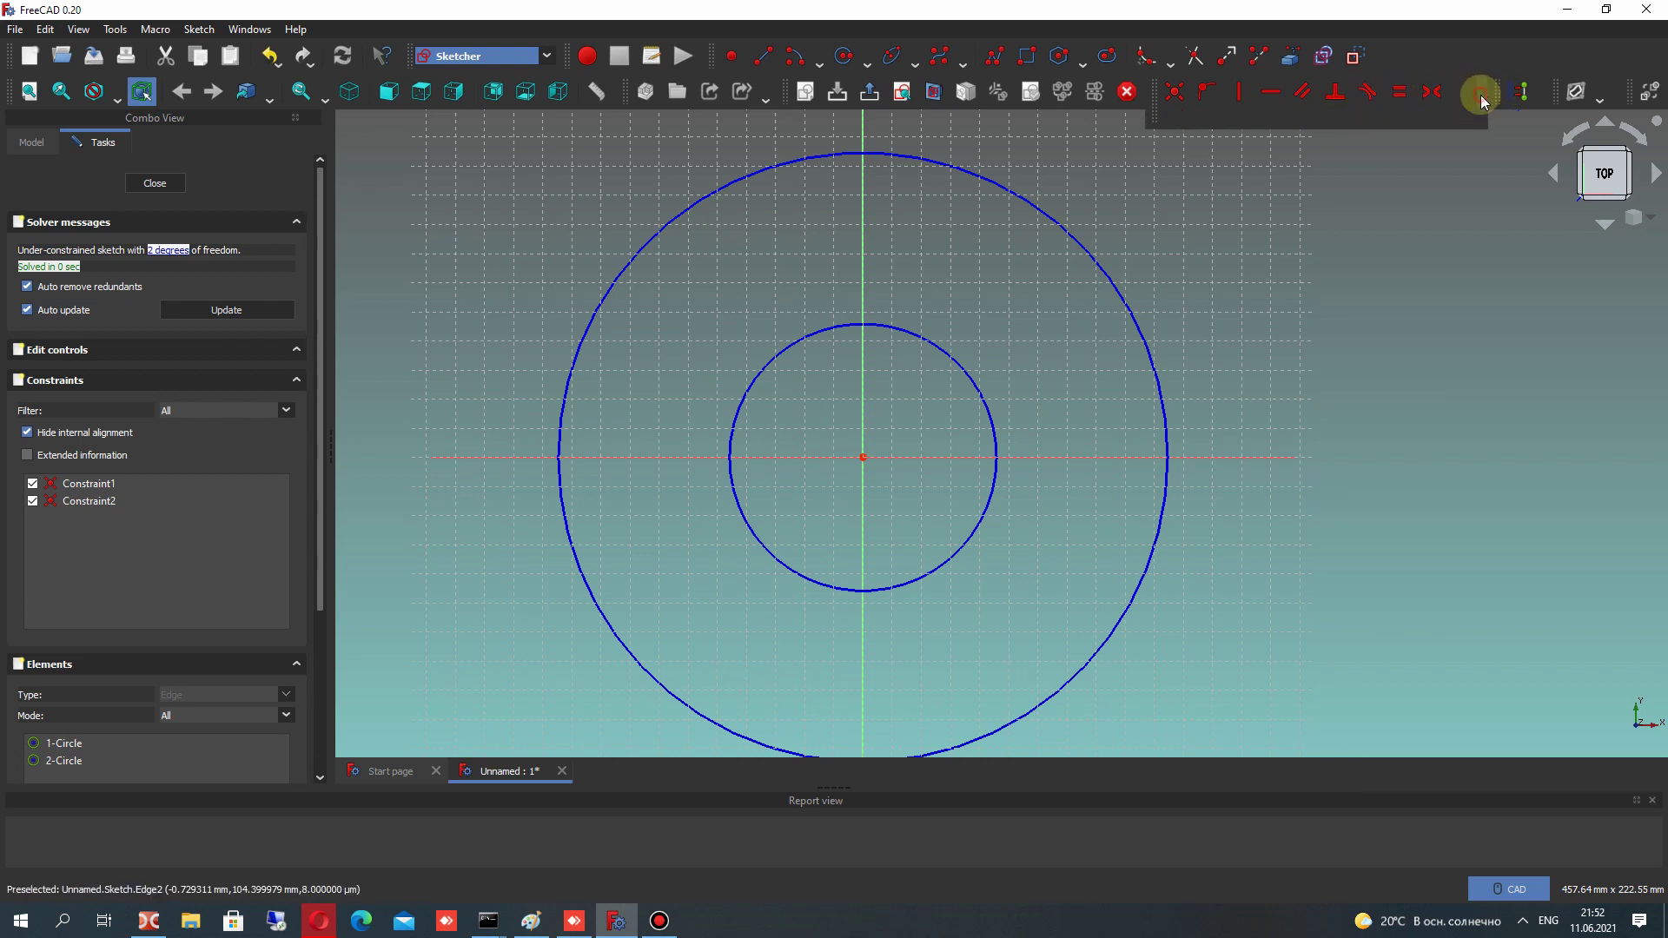
left_click(1342, 124)
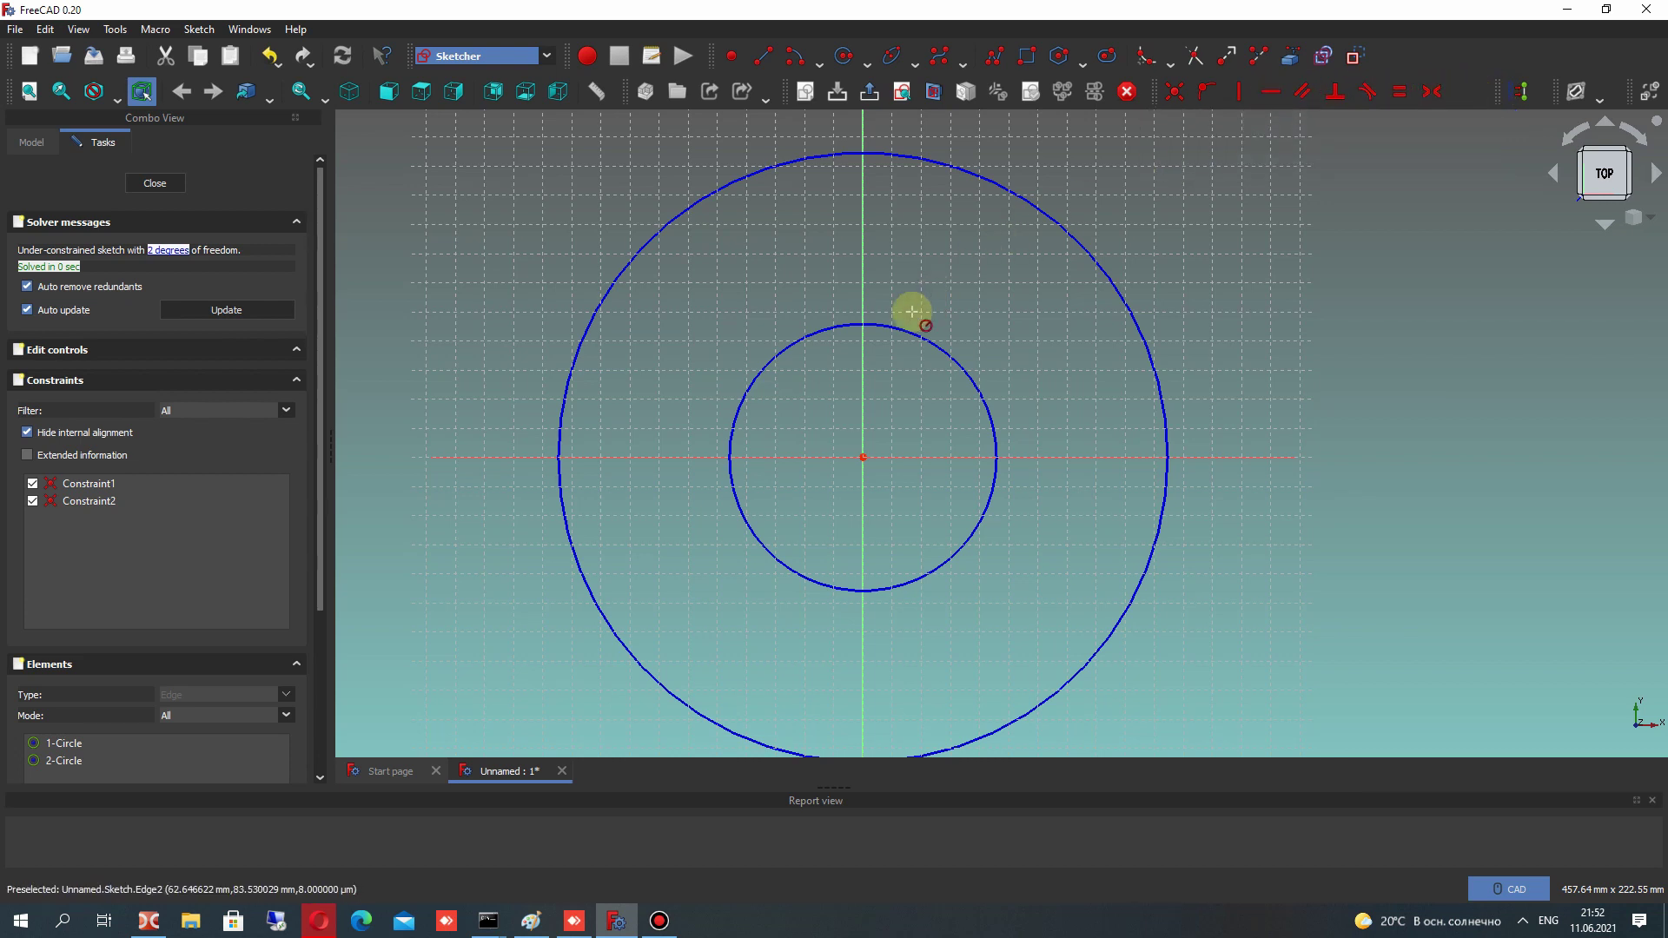
left_click(901, 333)
type("40")
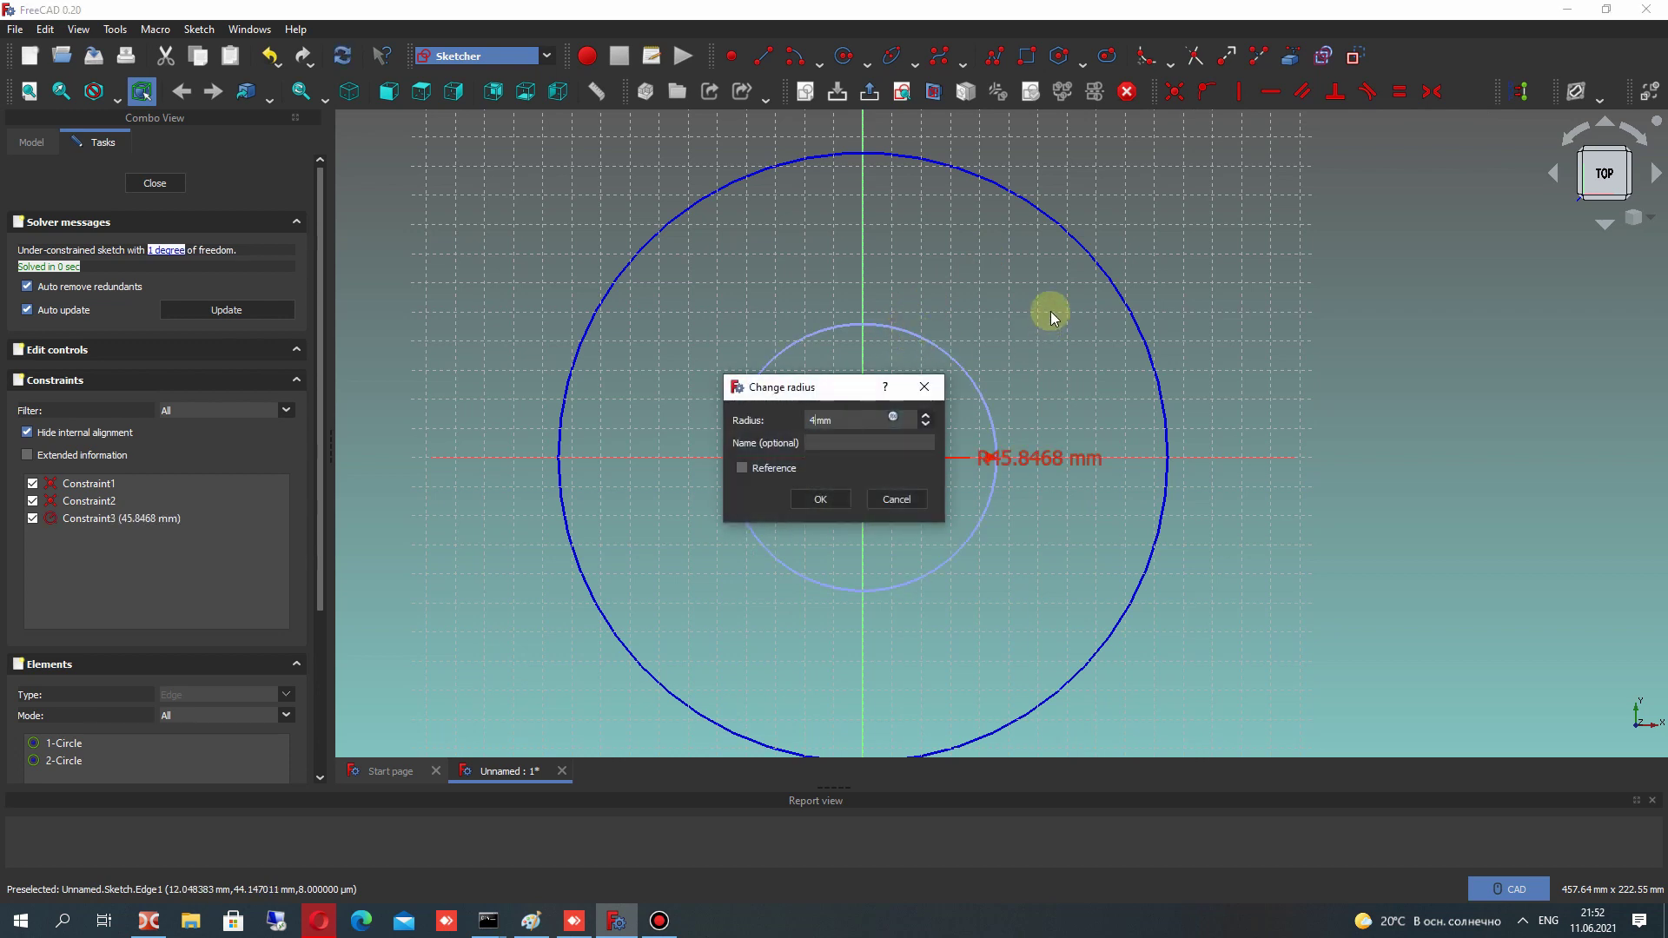
key("Return")
left_click(1101, 269)
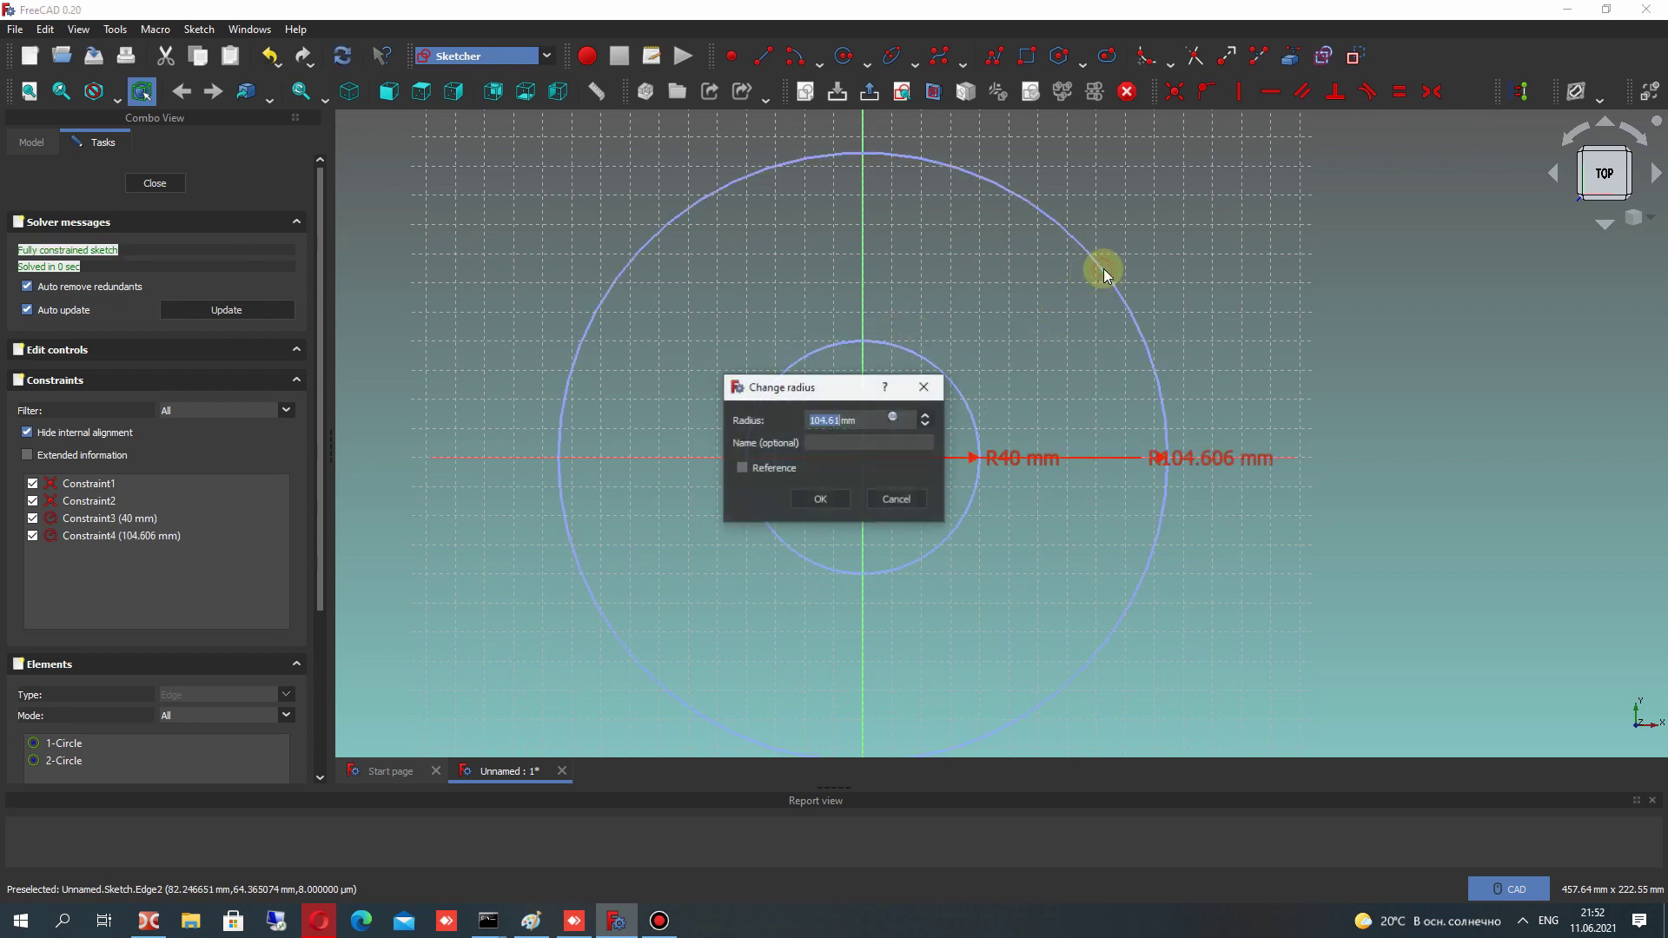
type("10")
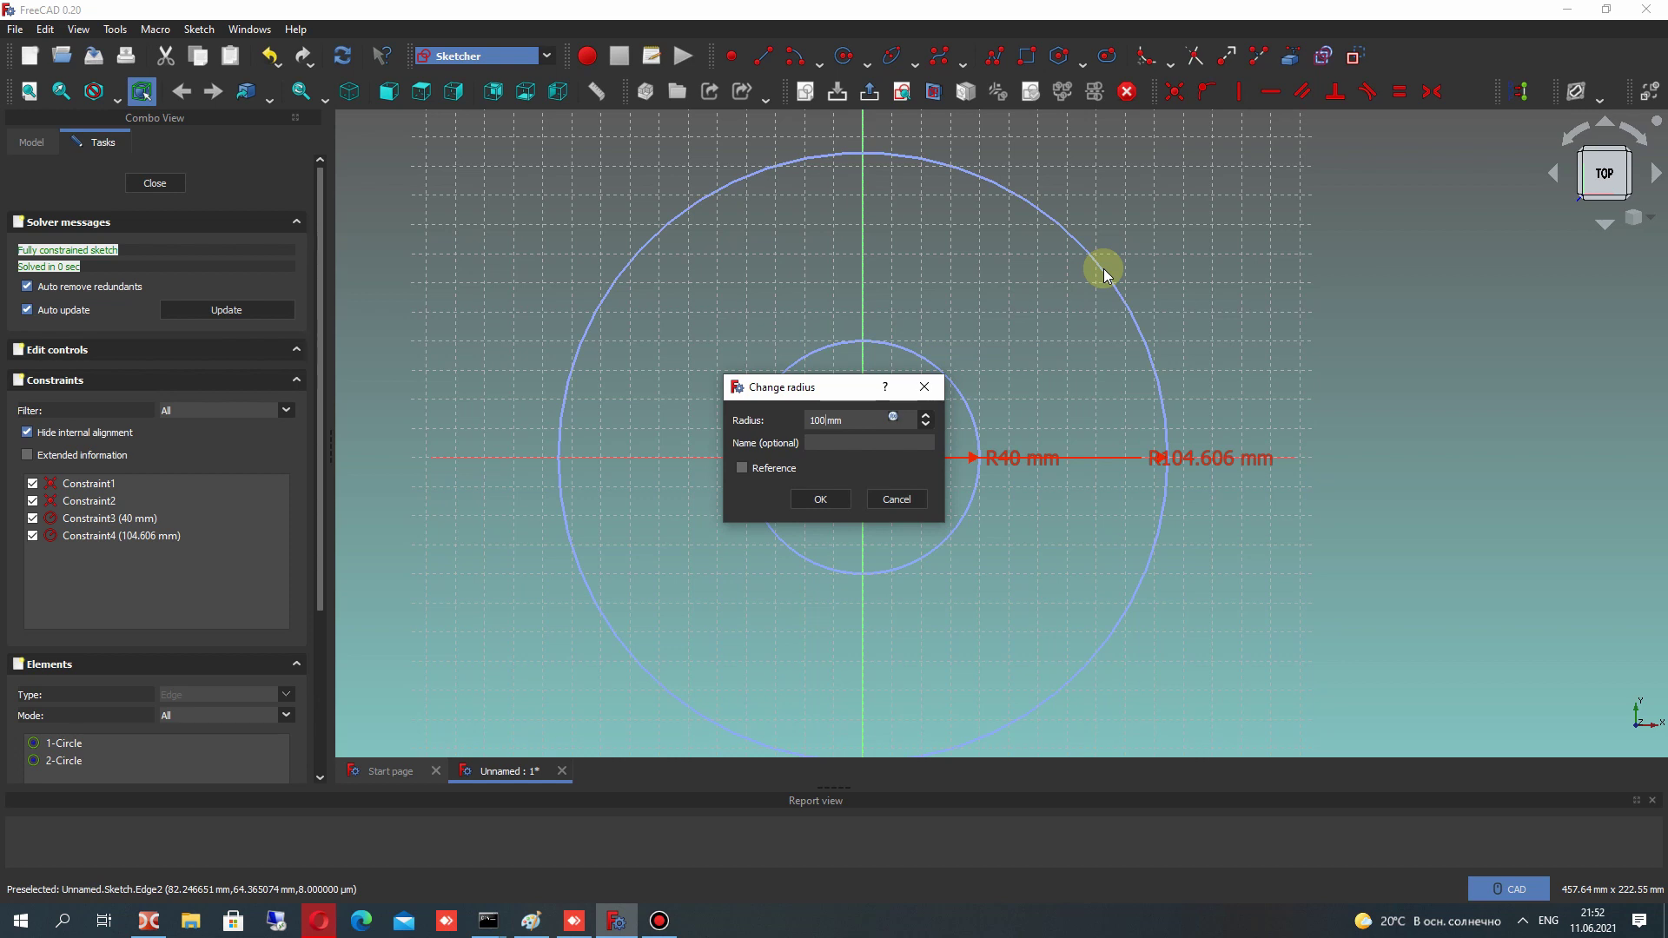
left_click(820, 500)
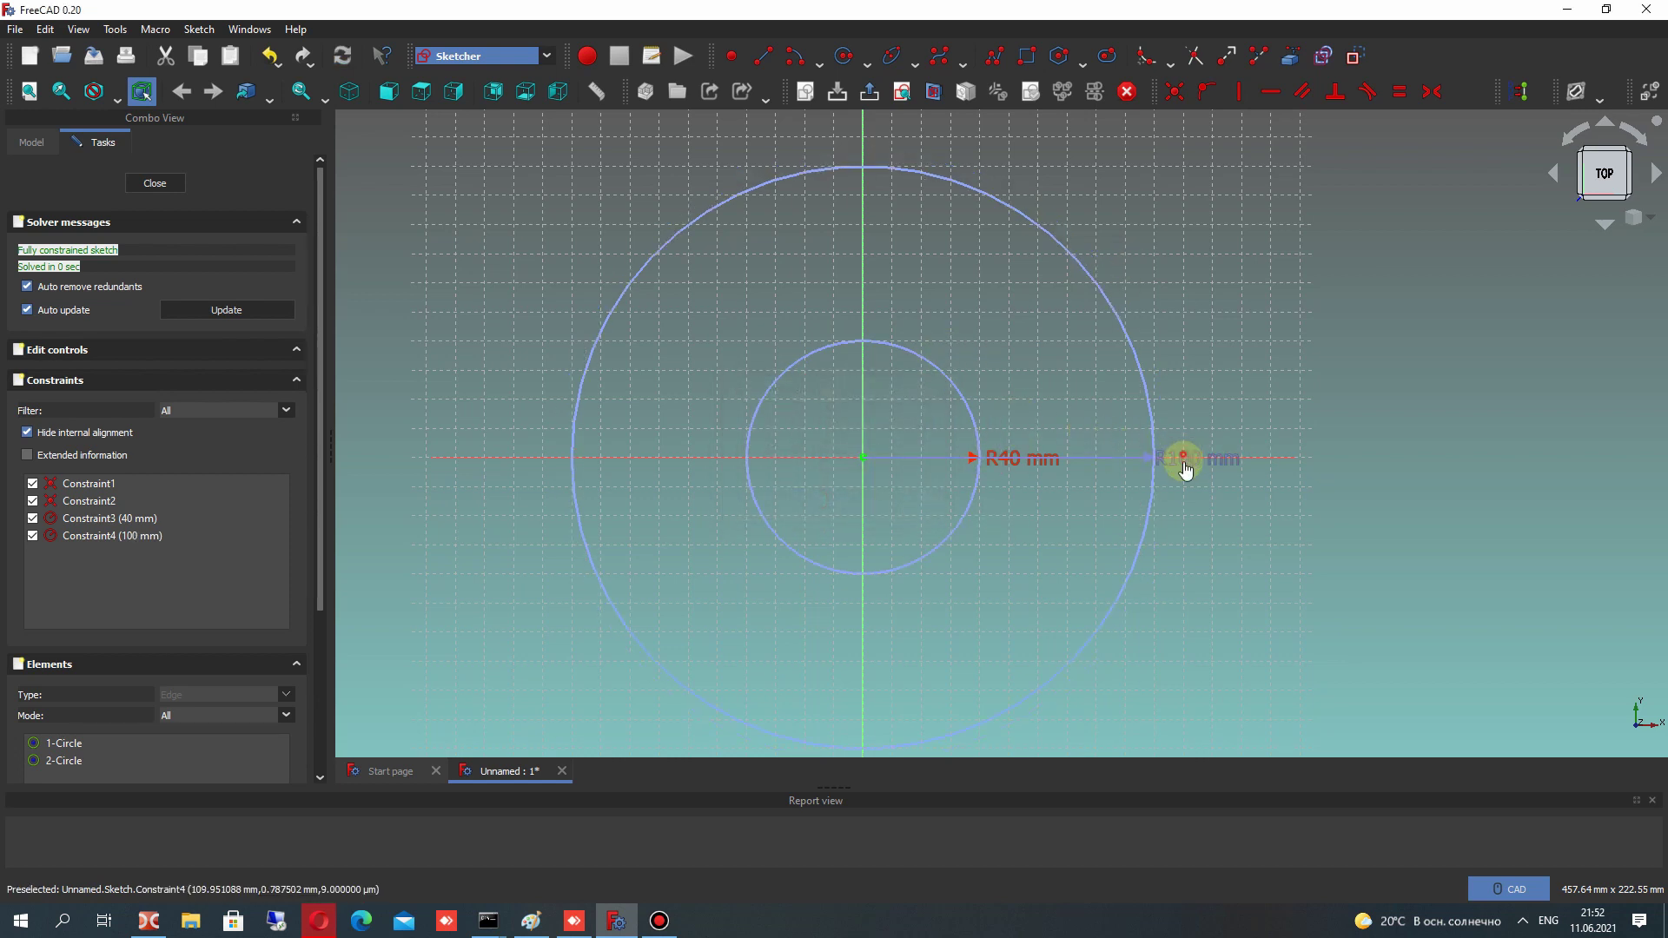
left_click_drag(1184, 461, 1165, 588)
left_click_drag(1004, 461, 1103, 511)
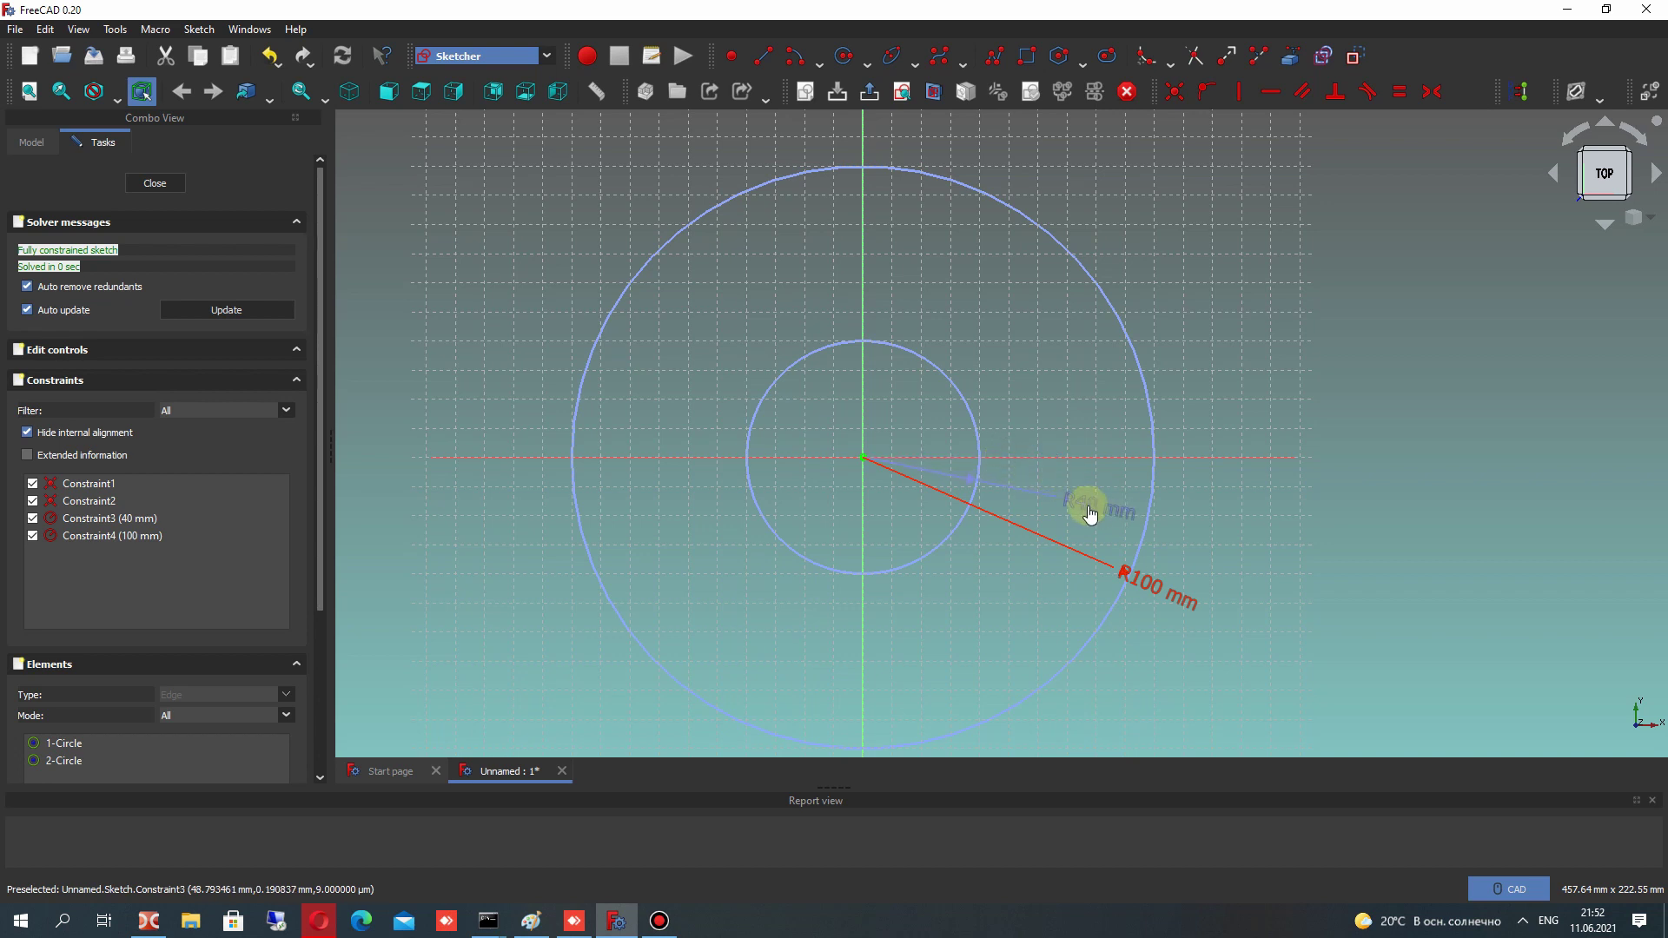
Draw two lines from one shared point on the inner circle's upper right, one sloping down and one horizontal
scroll(1083, 435, "down", 3)
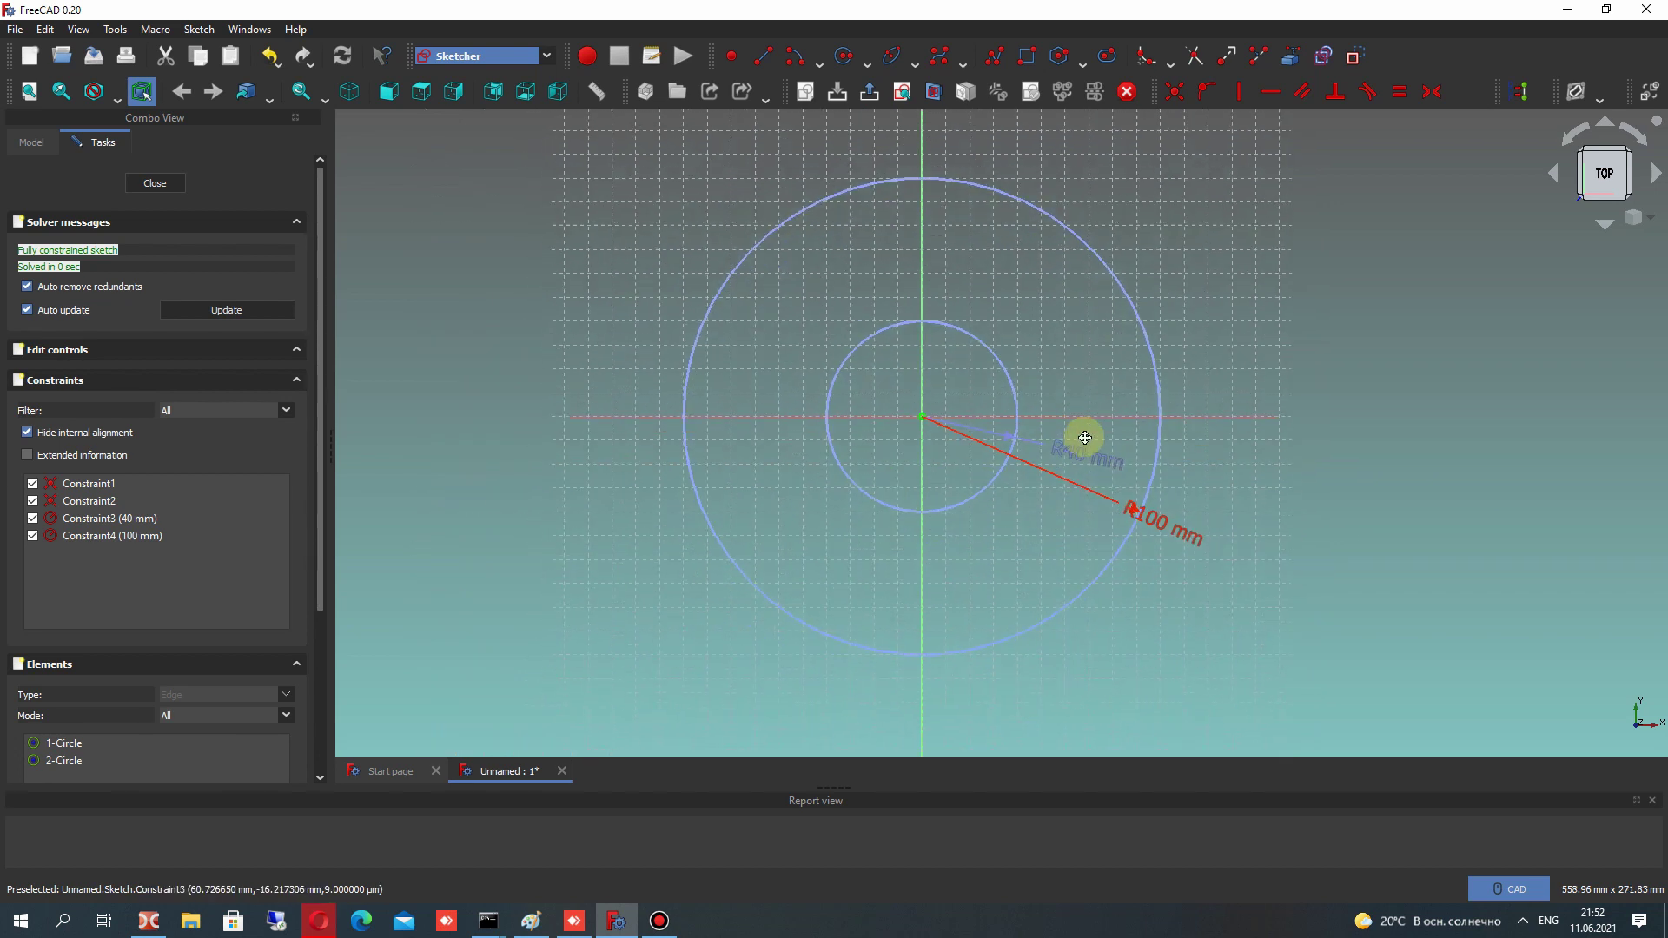
scroll(990, 360, "up", 3)
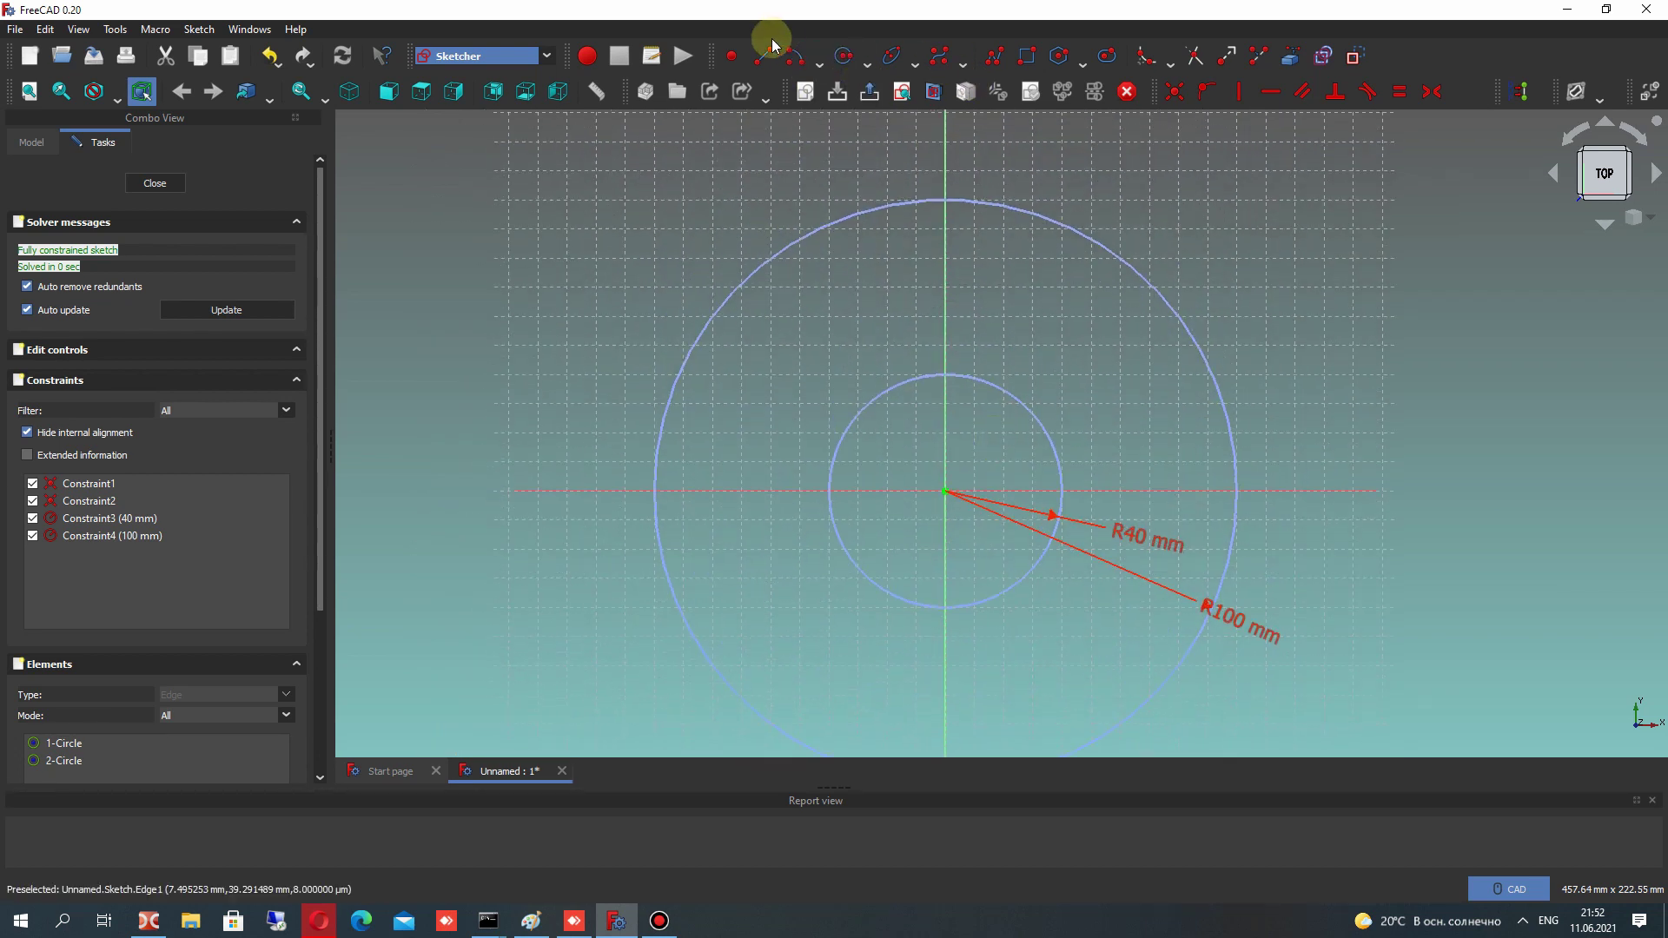
left_click(751, 63)
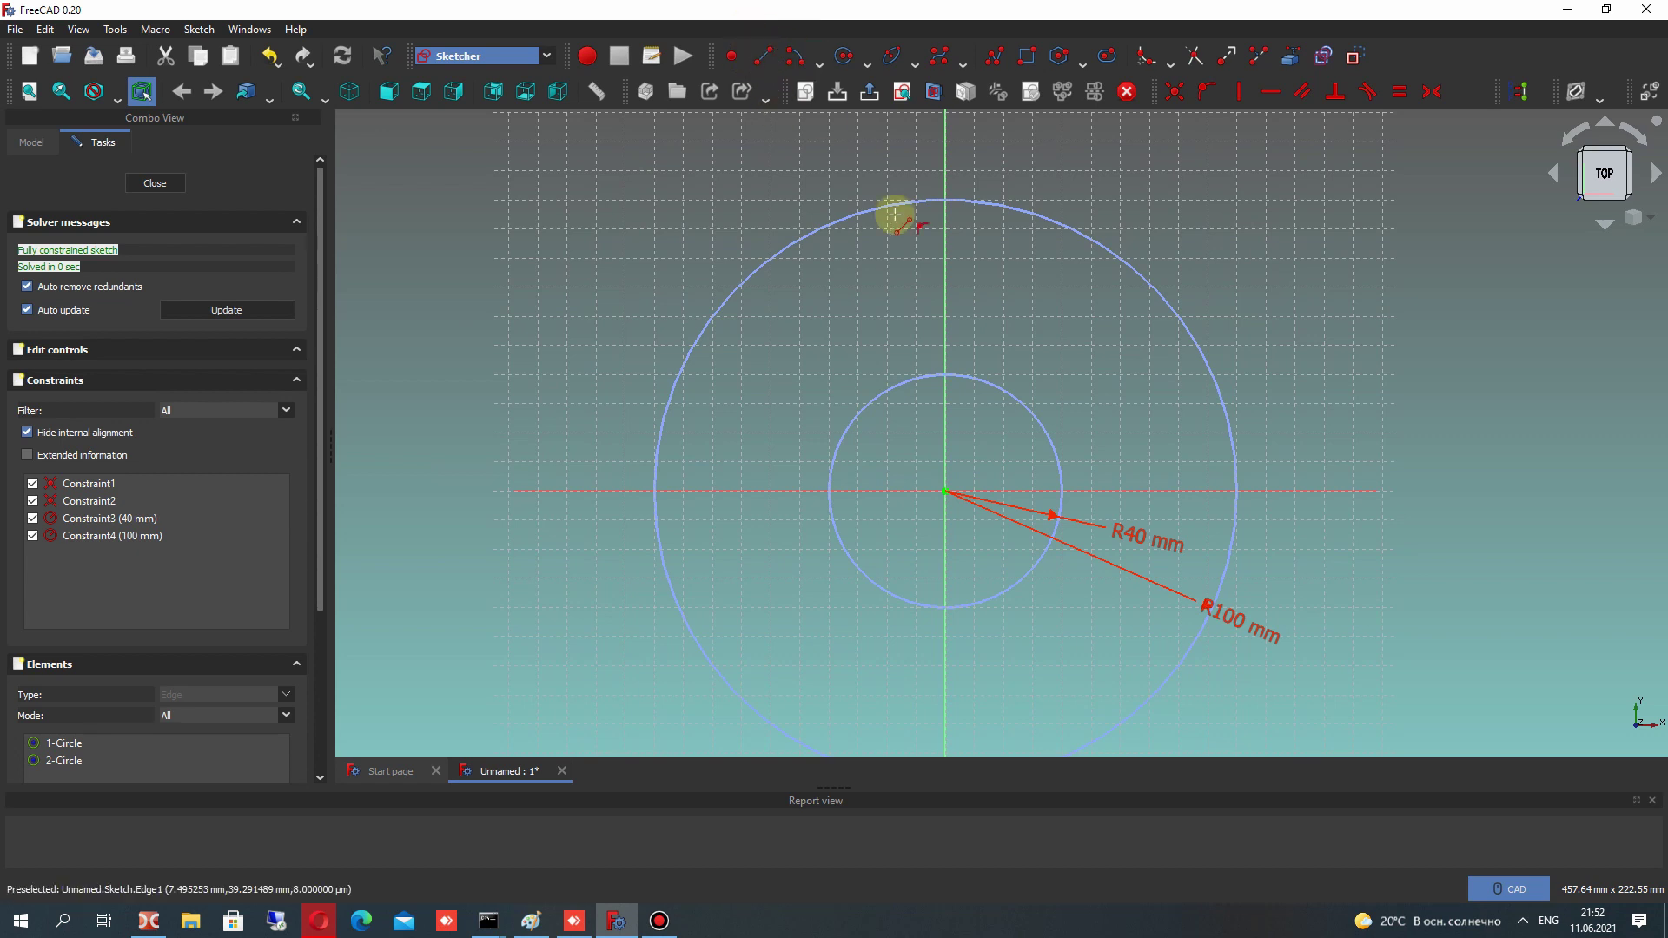
left_click(997, 391)
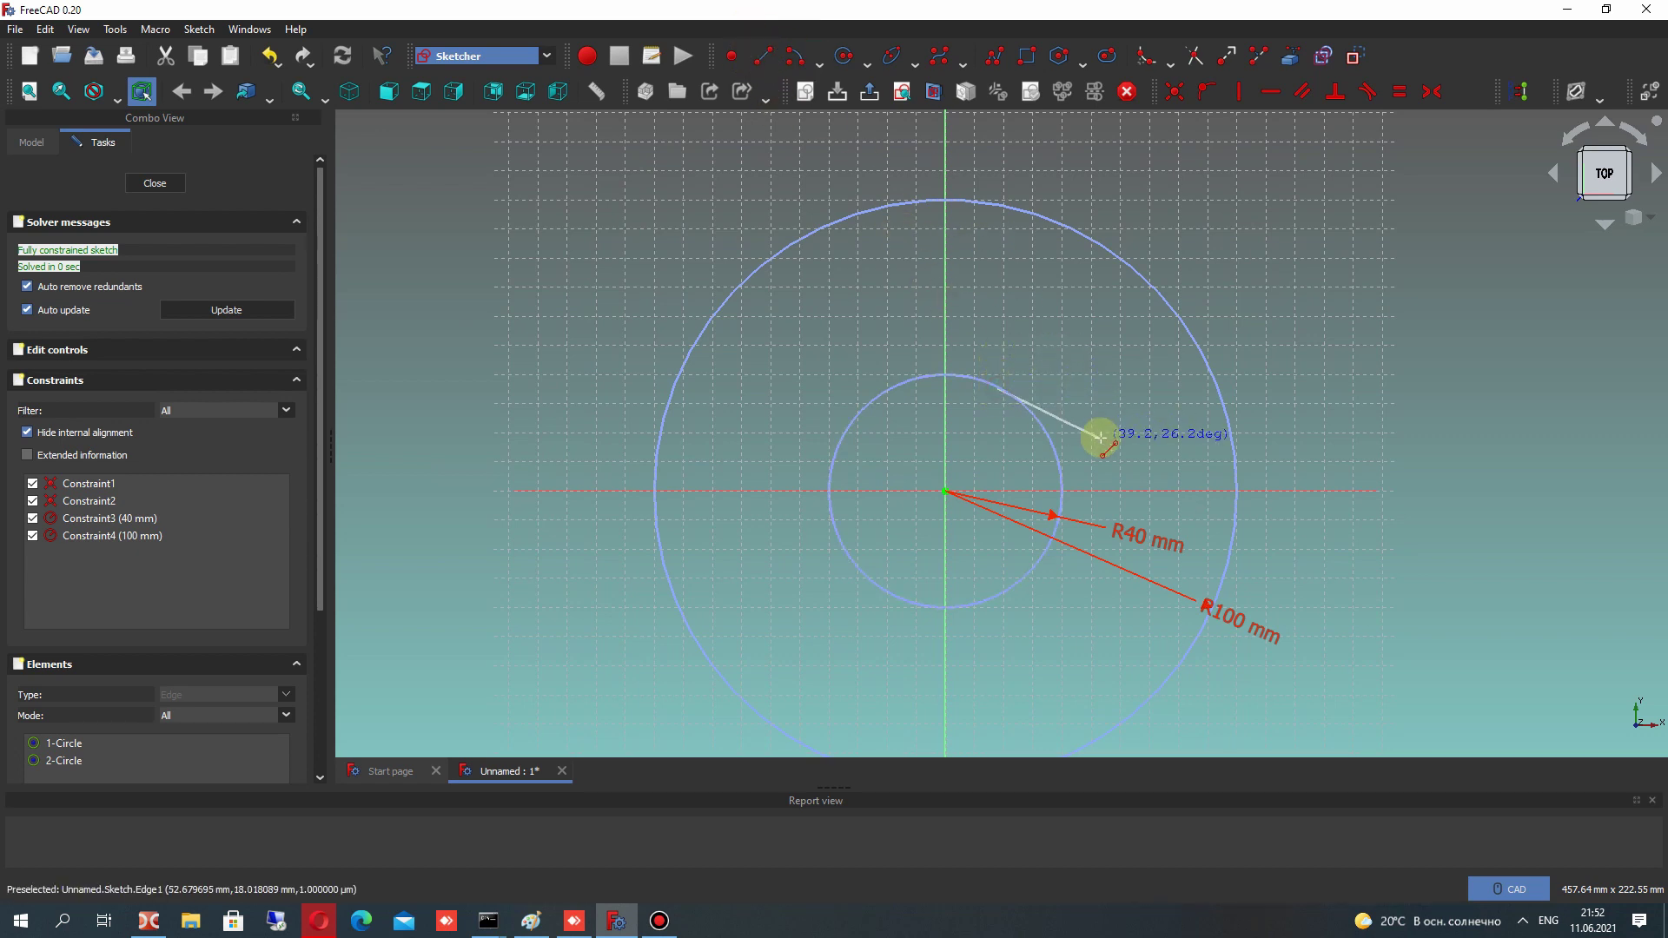
left_click(1096, 431)
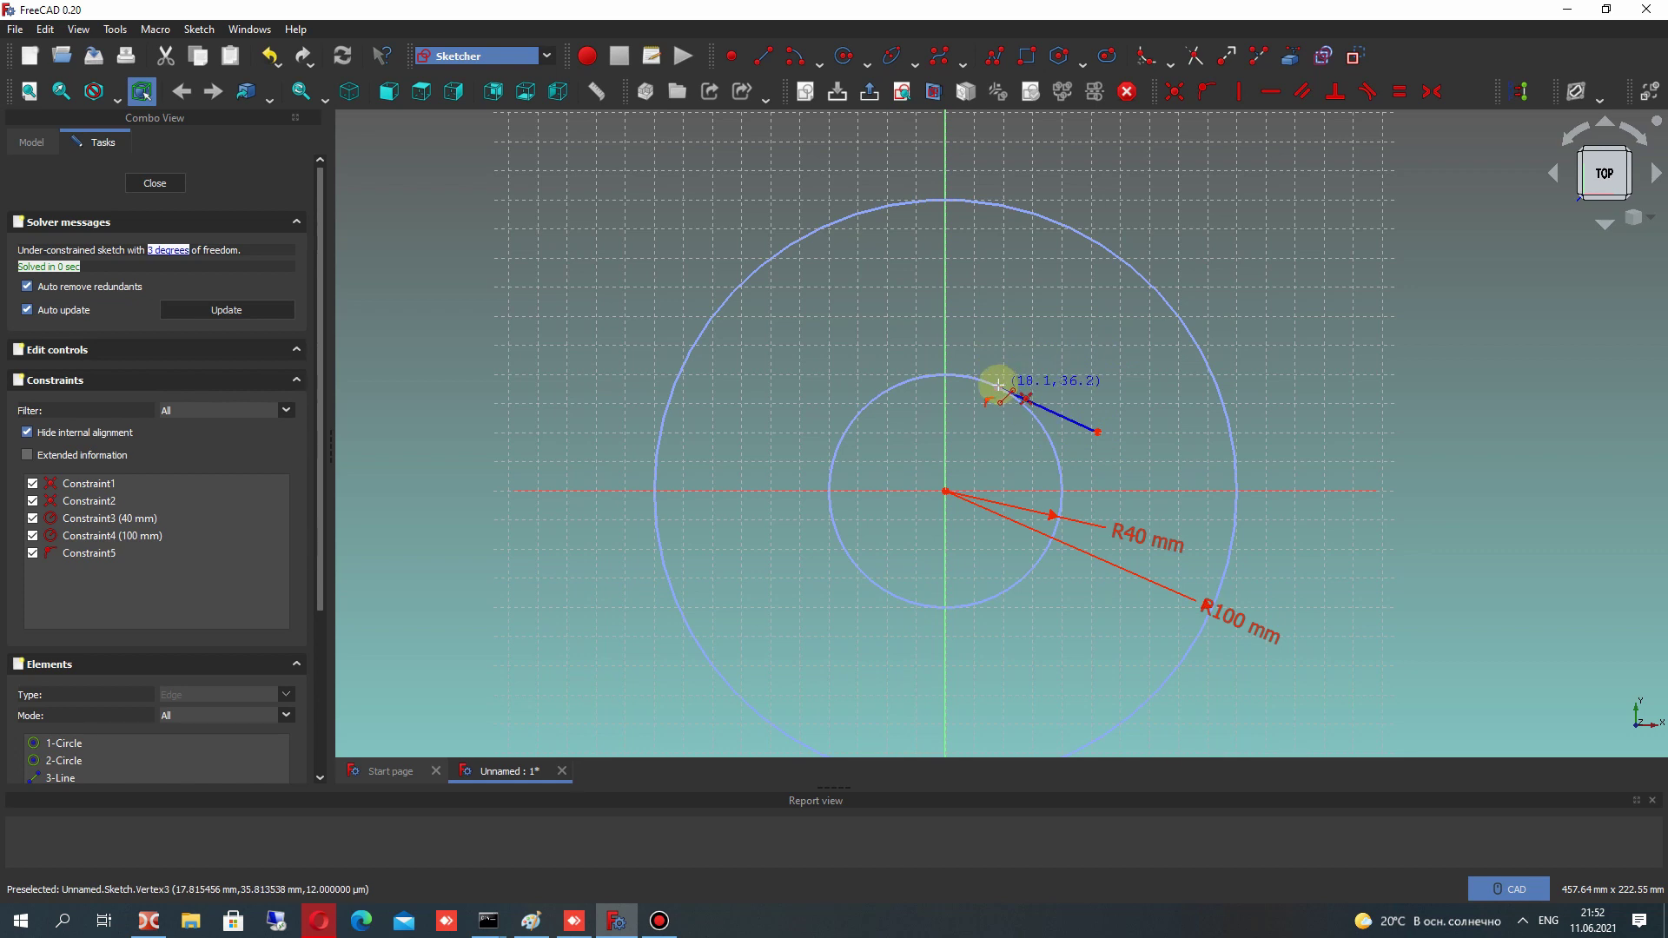
left_click(998, 386)
left_click(1089, 388)
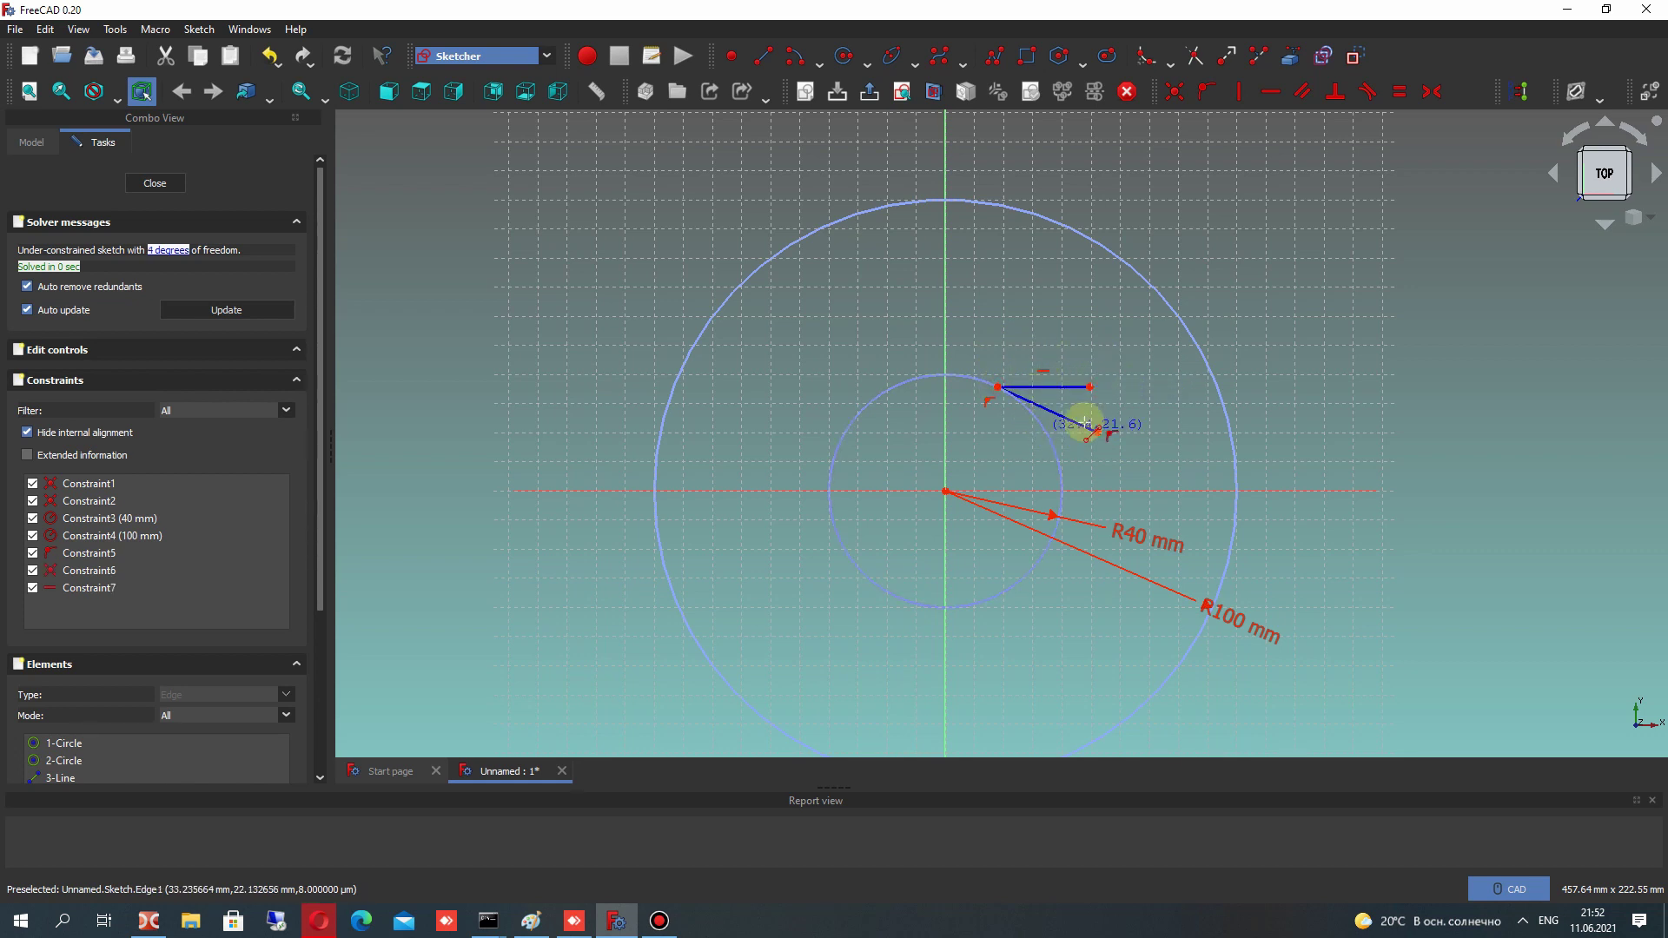
Draw a downward-sloping line and a horizontal line, each about 40 mm long, from one shared point on the outer circle's upper right
left_click(1118, 258)
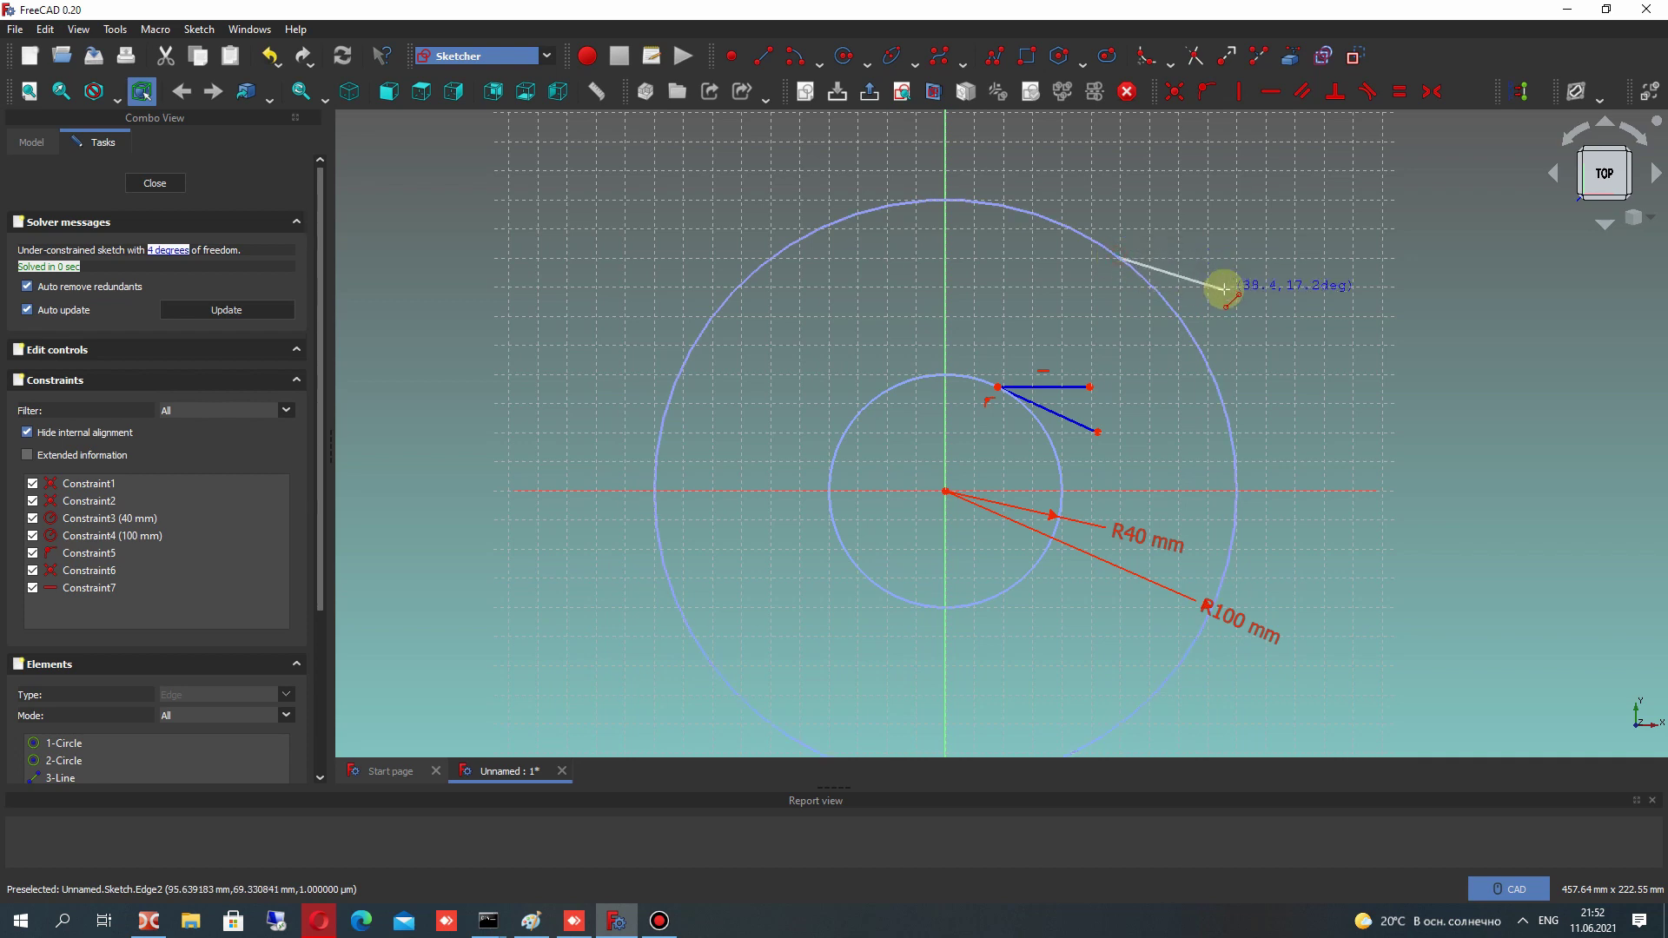
left_click(1223, 288)
left_click(1118, 256)
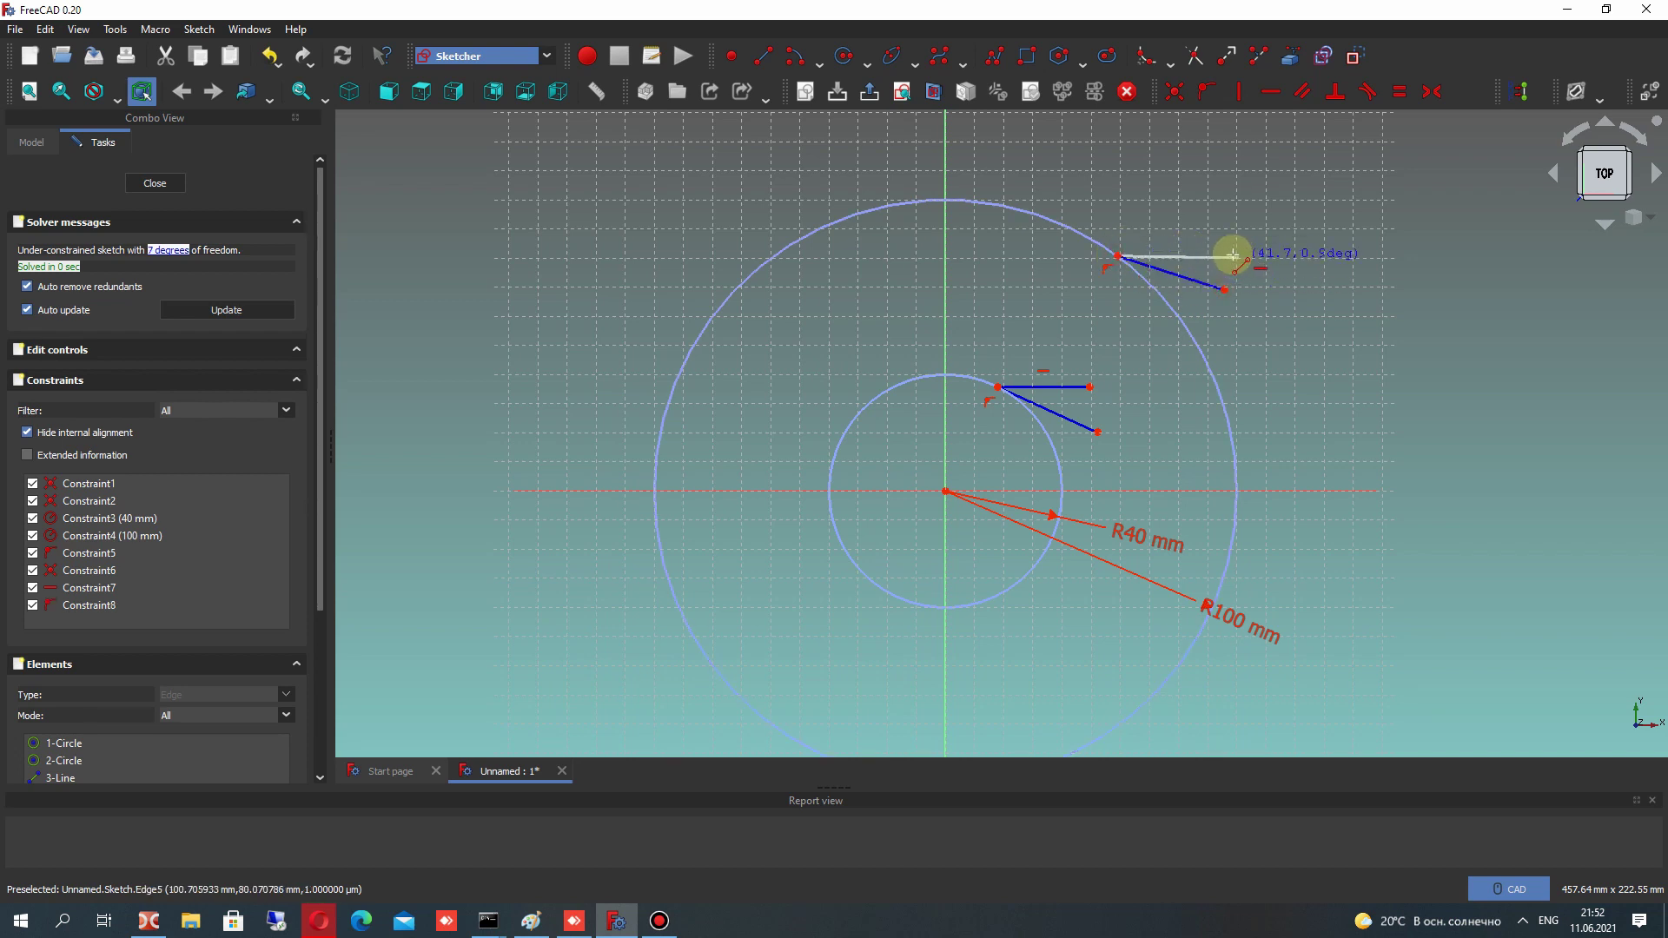
left_click(1233, 257)
key("Escape")
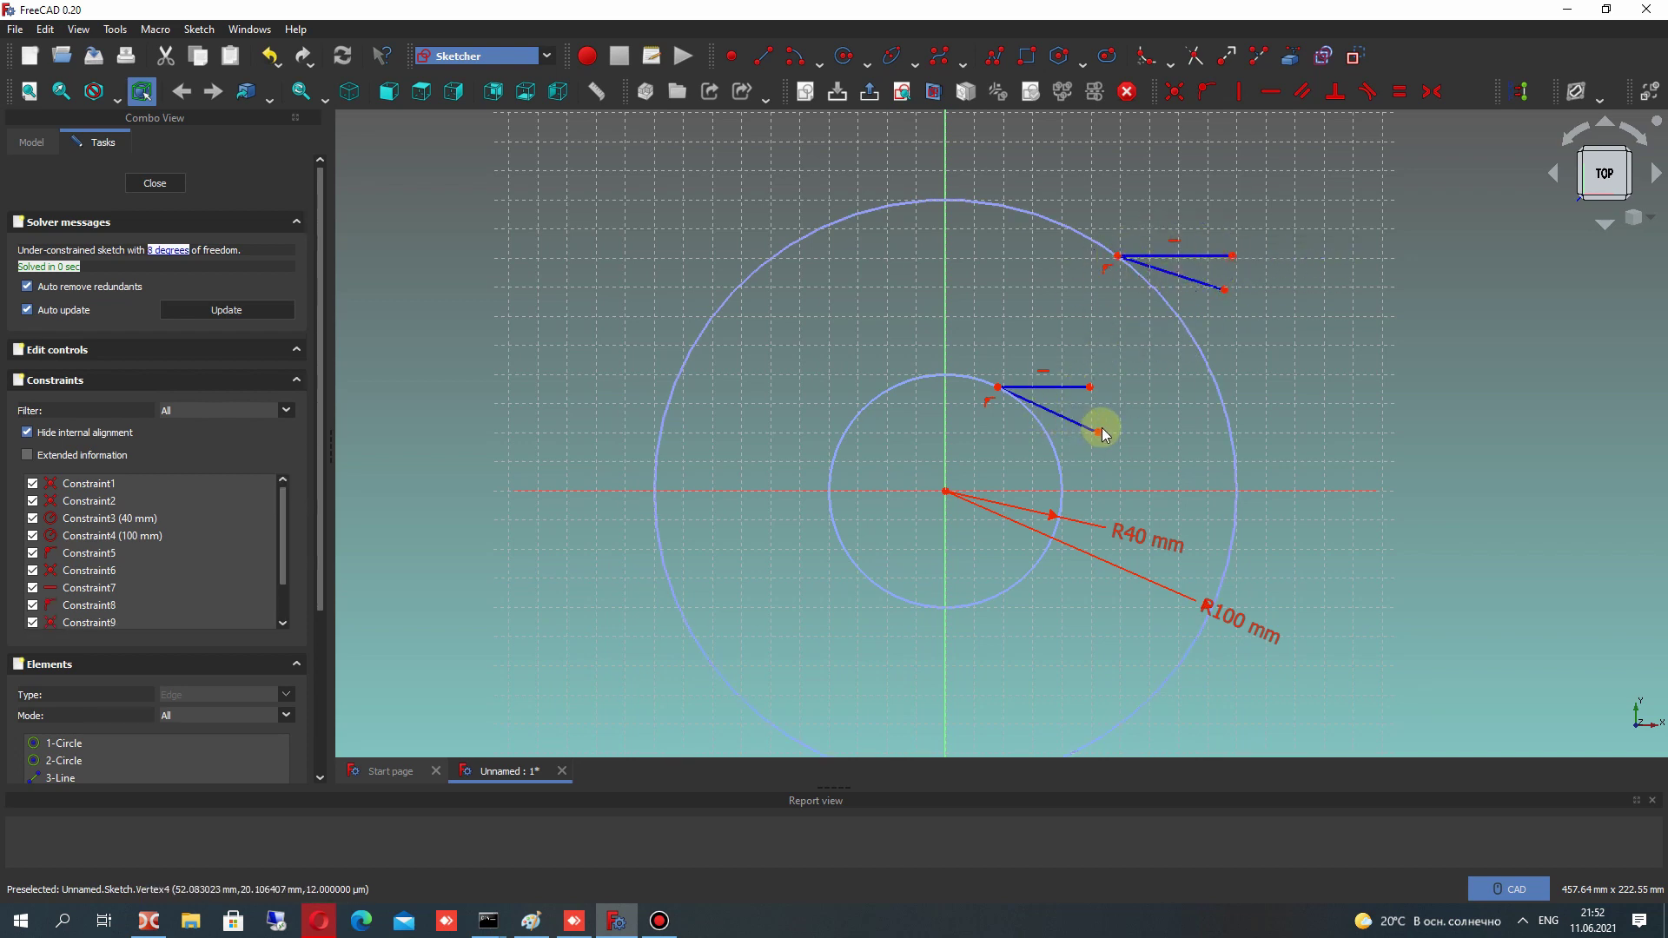
Make the sloping line tangent to the inner circle at its endpoint, and constrain the two lines' shared start point to the vertical axis
left_click_drag(1097, 431, 1088, 429)
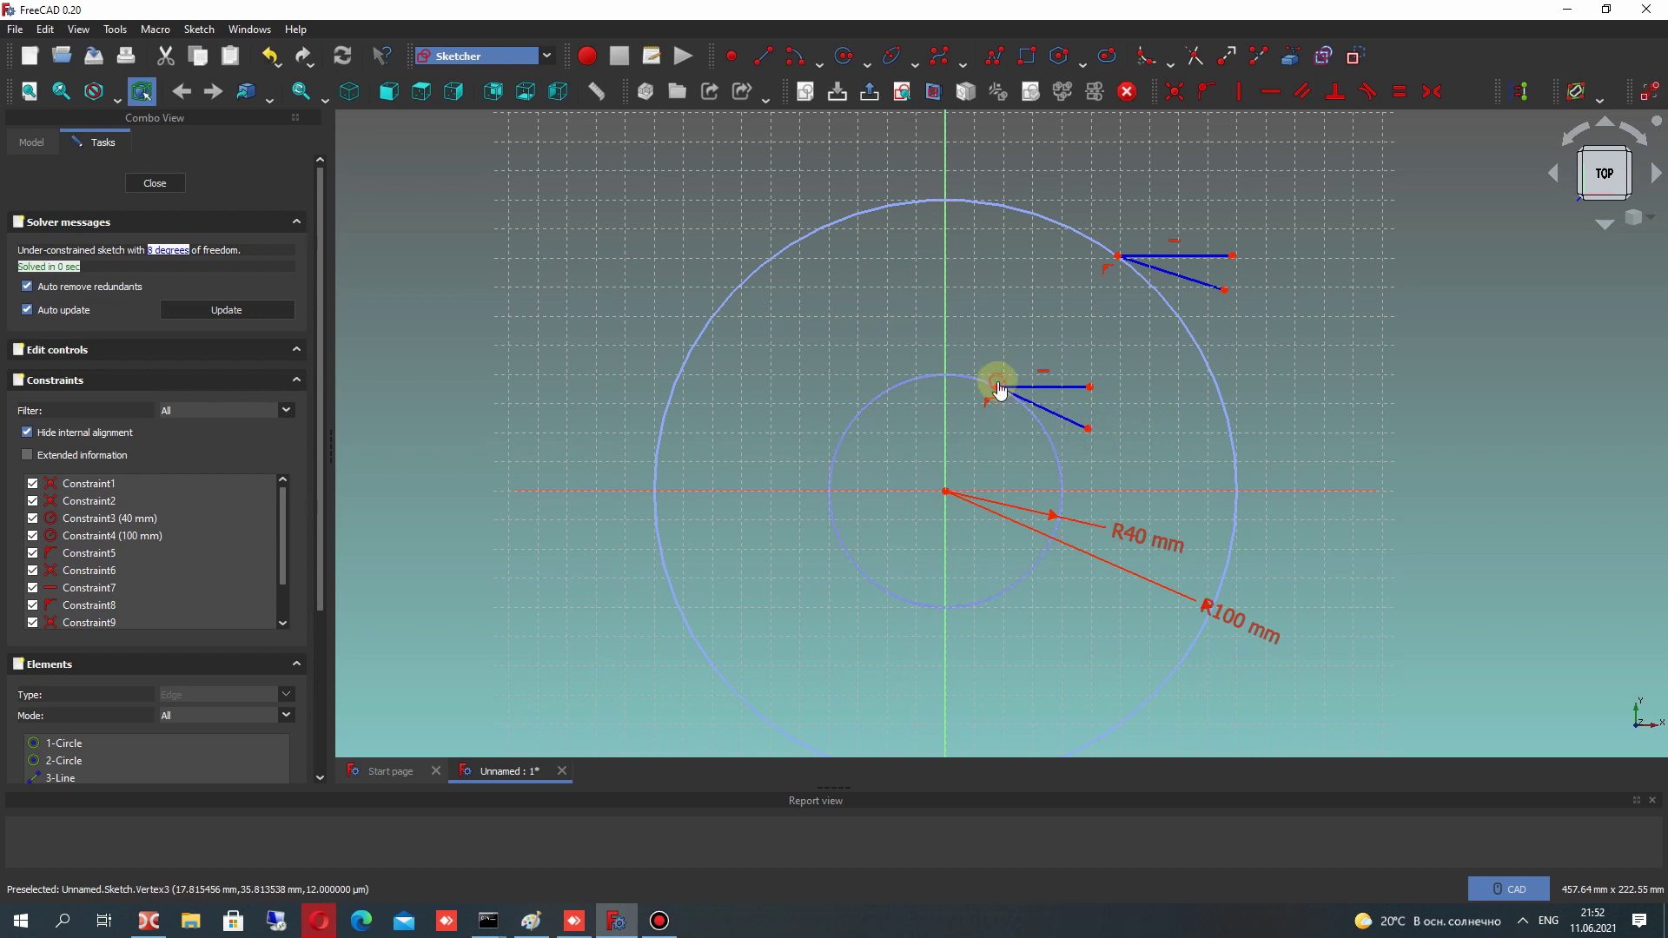
left_click(997, 383)
left_click(998, 341)
mouse_move(997, 393)
left_mouse_down()
mouse_move(1018, 365)
mouse_move(1015, 414)
mouse_move(1101, 398)
left_mouse_up()
scroll(1014, 414, "up", 4)
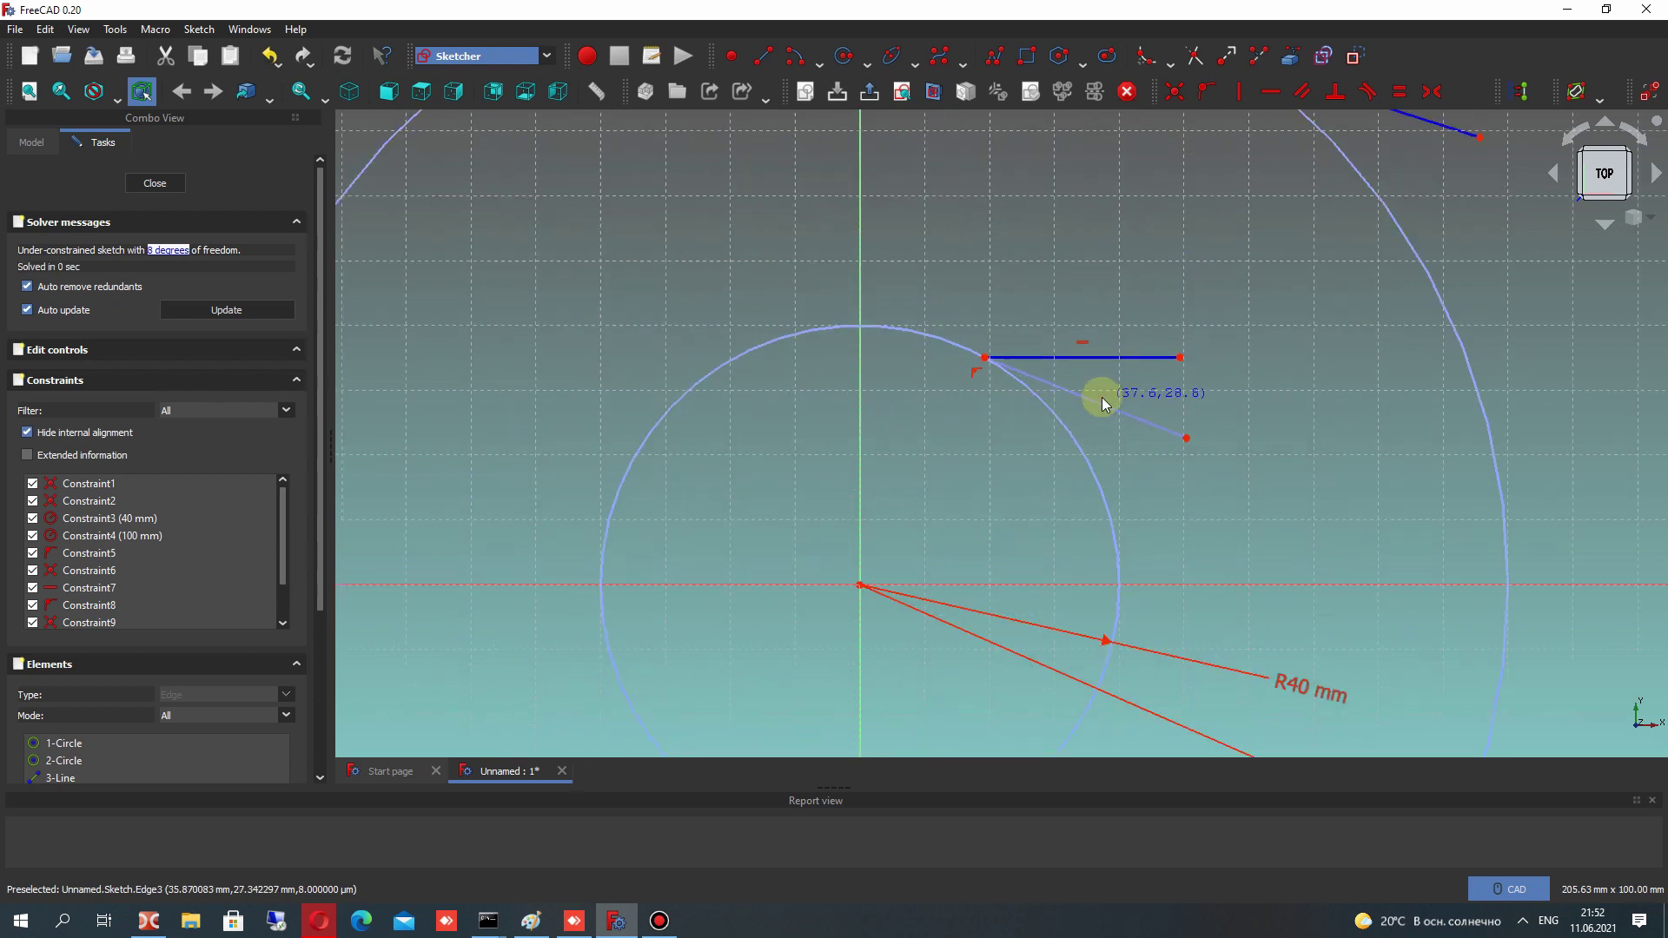
left_click(1046, 406)
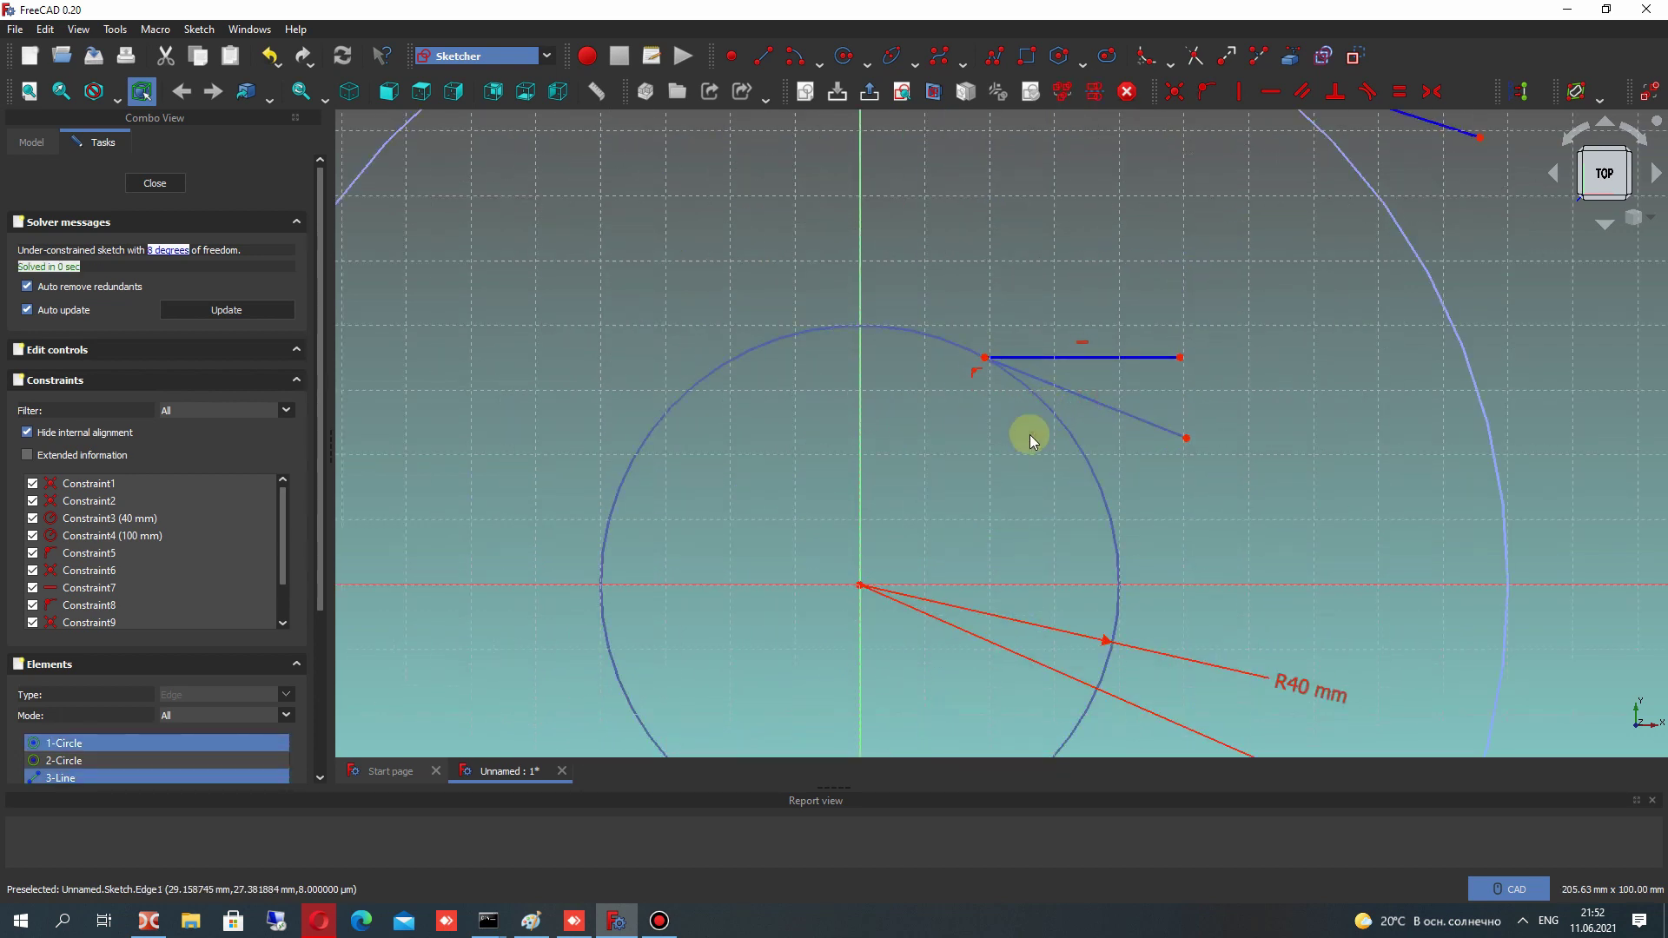
left_click(1367, 92)
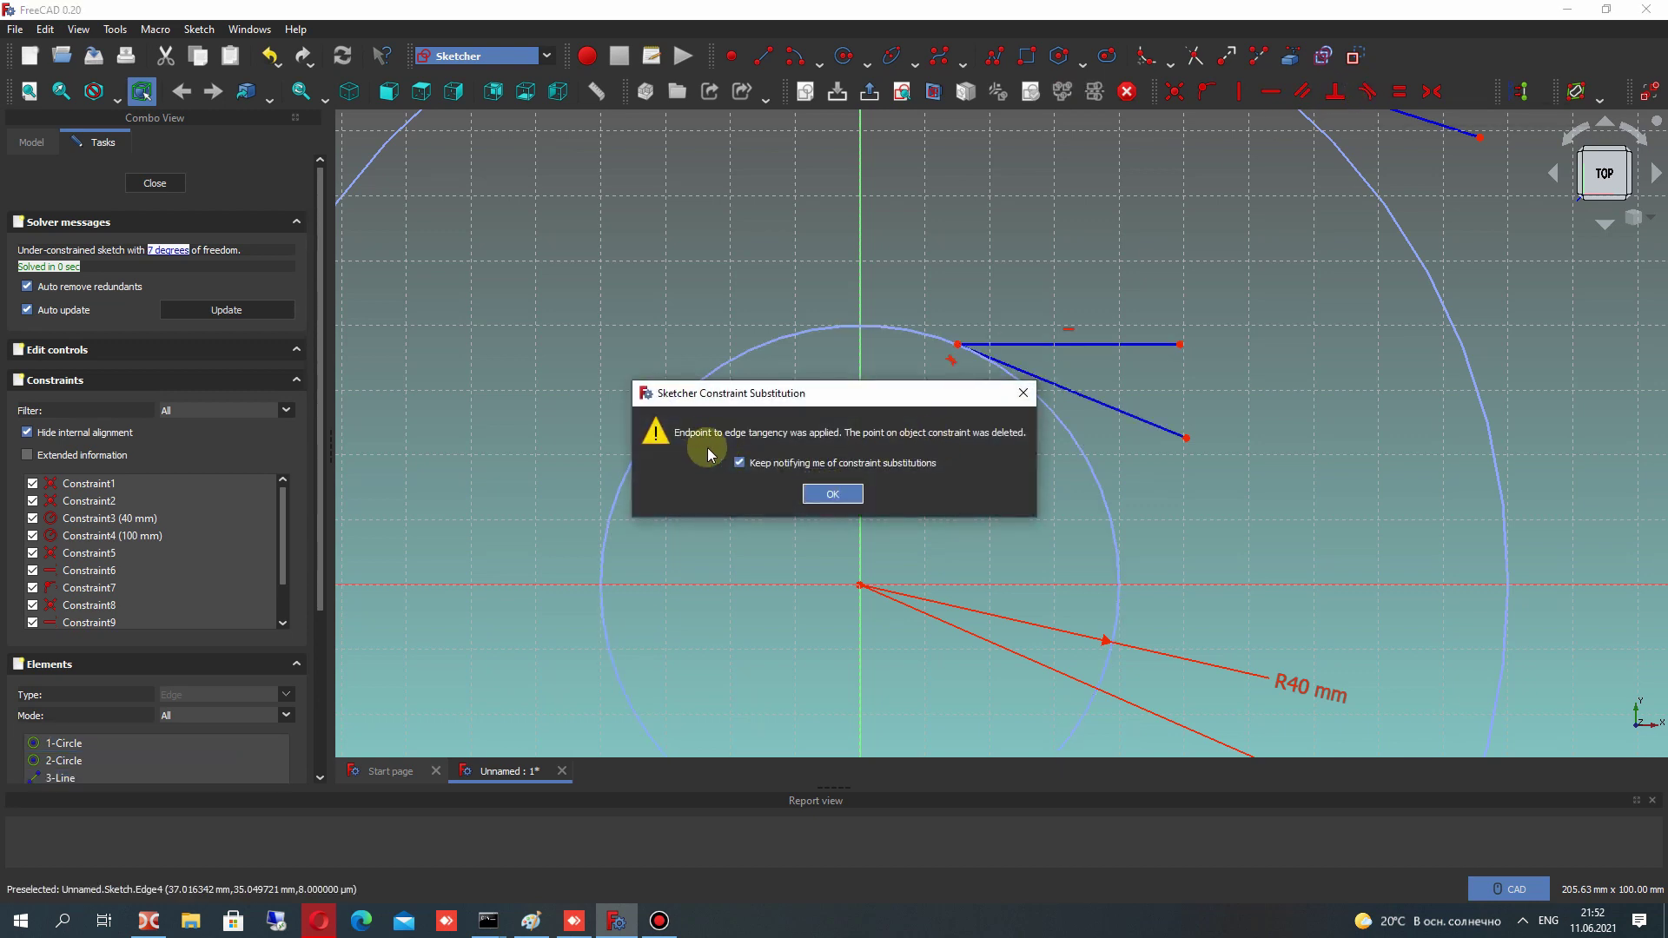
left_click(830, 494)
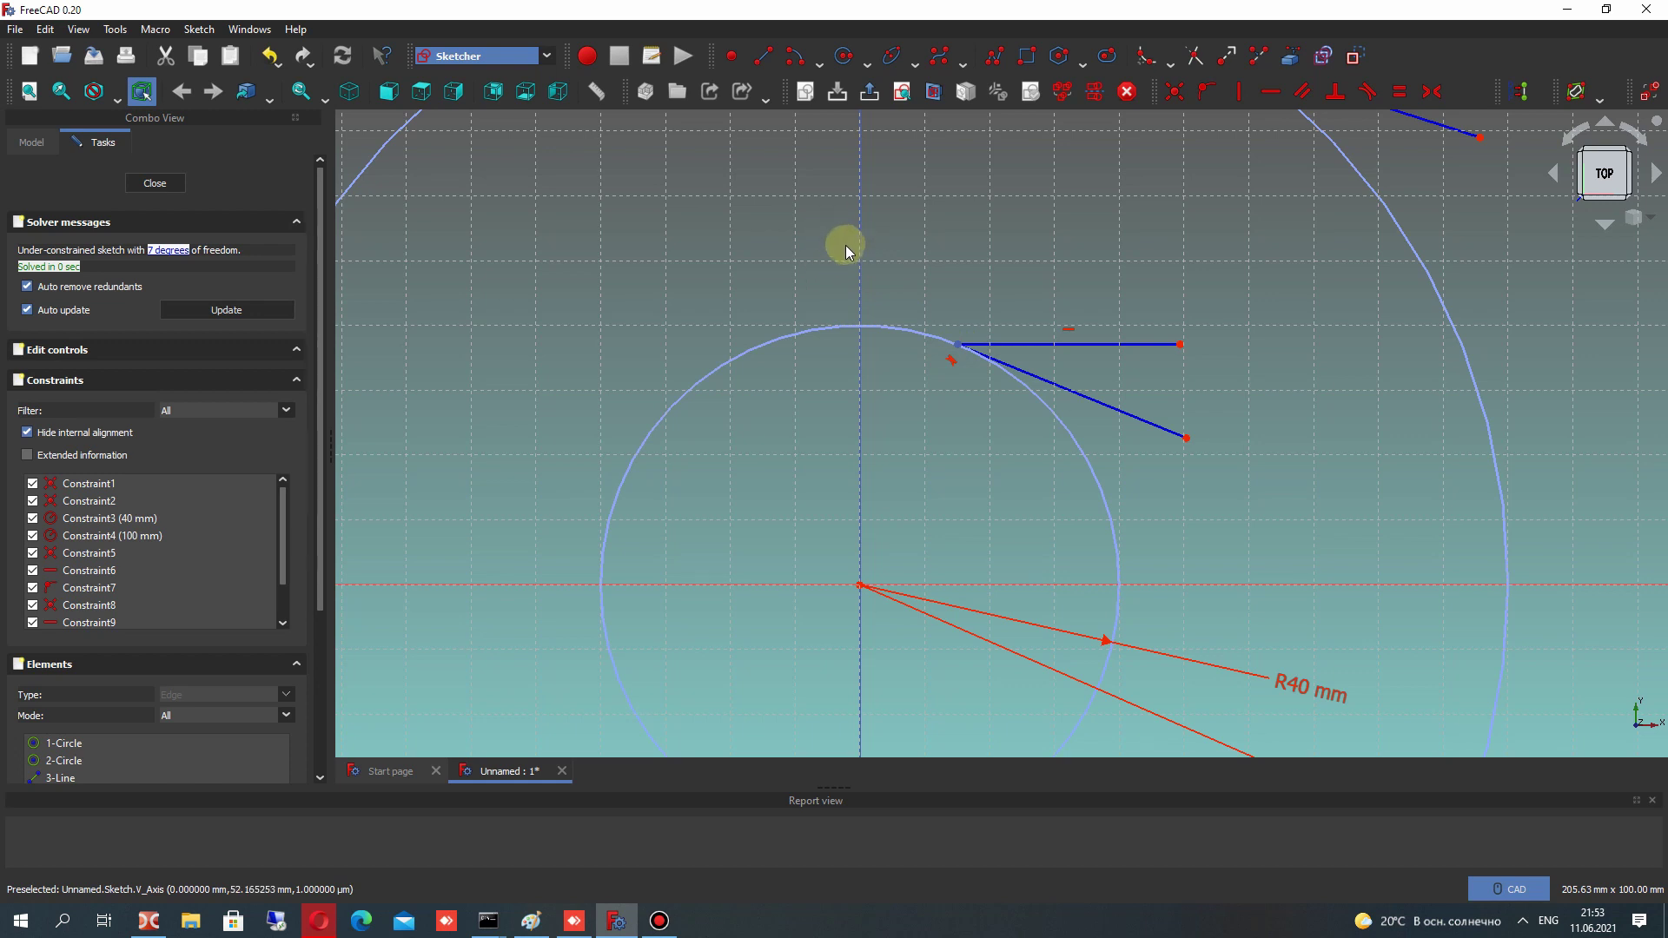
left_click(1205, 91)
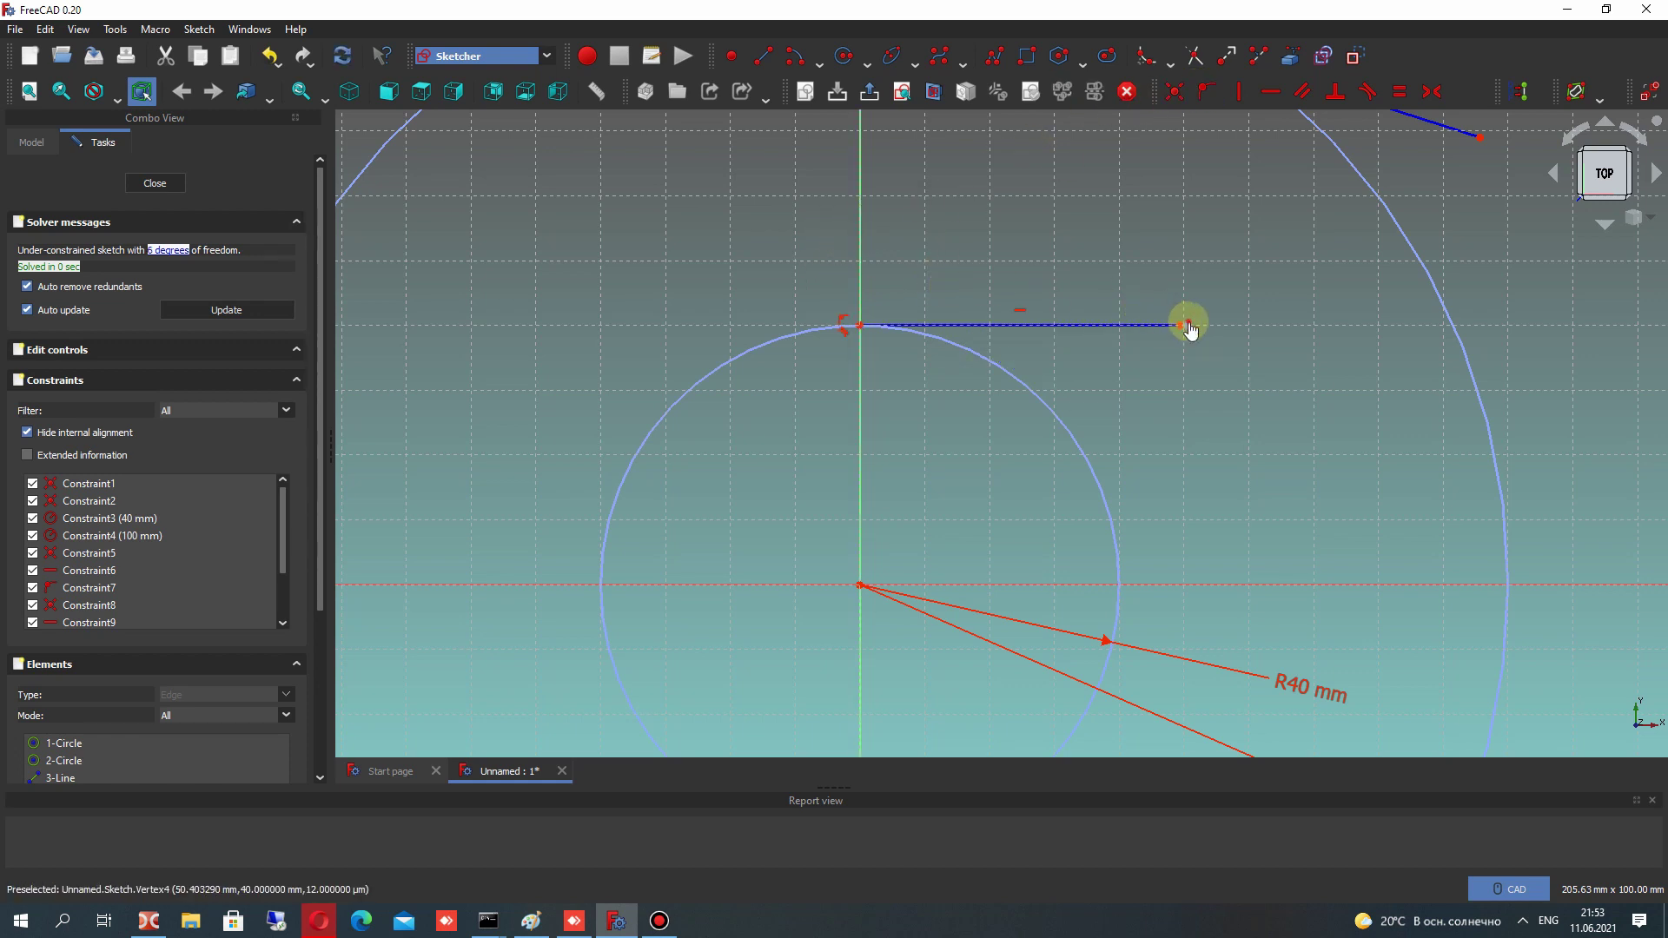
Shorten the tangent line, delete the second line's horizontal constraint, and swing that line's free end upward to about (25, 54)
left_click_drag(1188, 325, 1066, 276)
left_click_drag(1181, 325, 1007, 240)
left_click(1000, 318)
key("Delete")
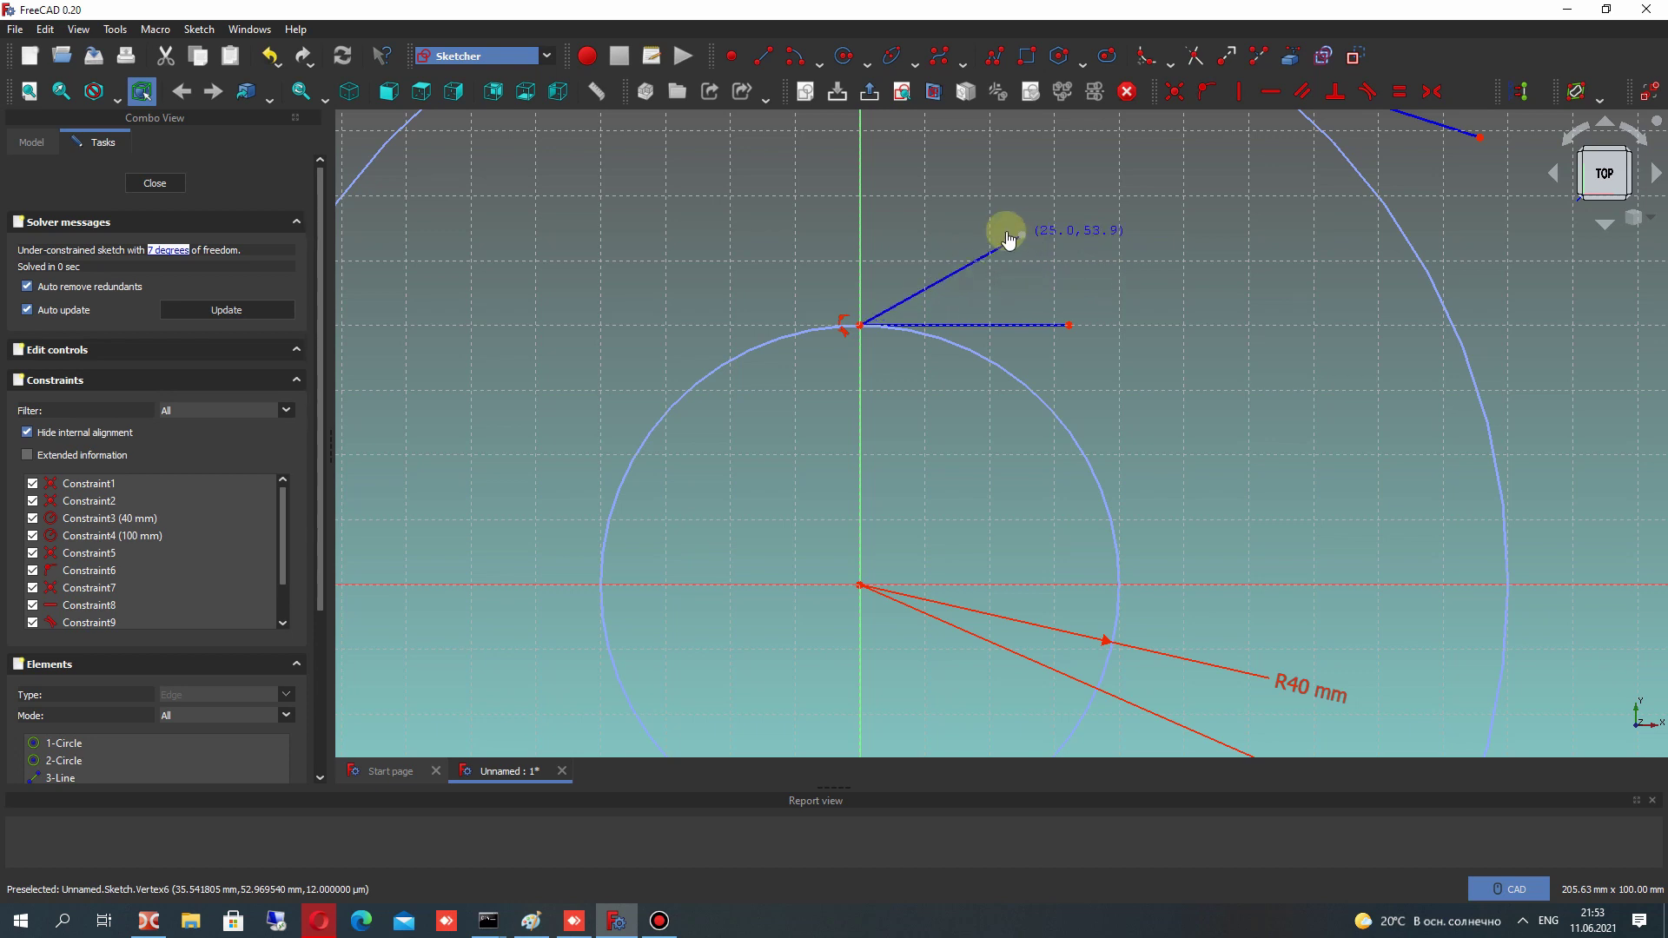
Constrain the angle between the tangent line and the raised line at the inner circle to 35°
left_click(997, 328)
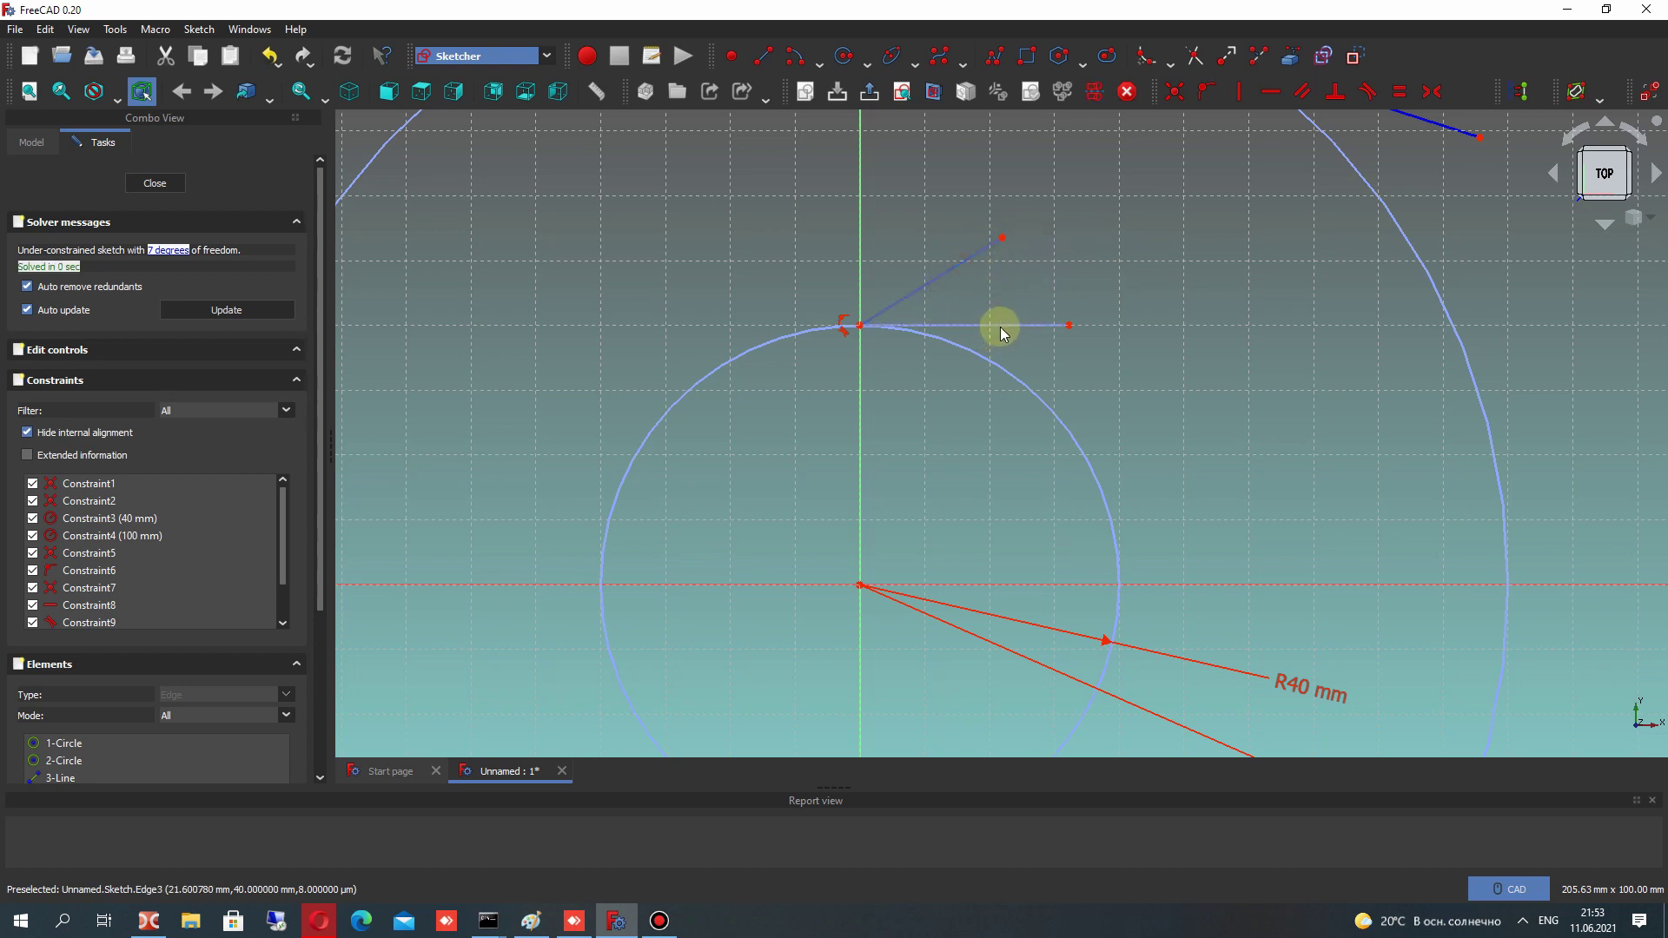
left_click(1478, 95)
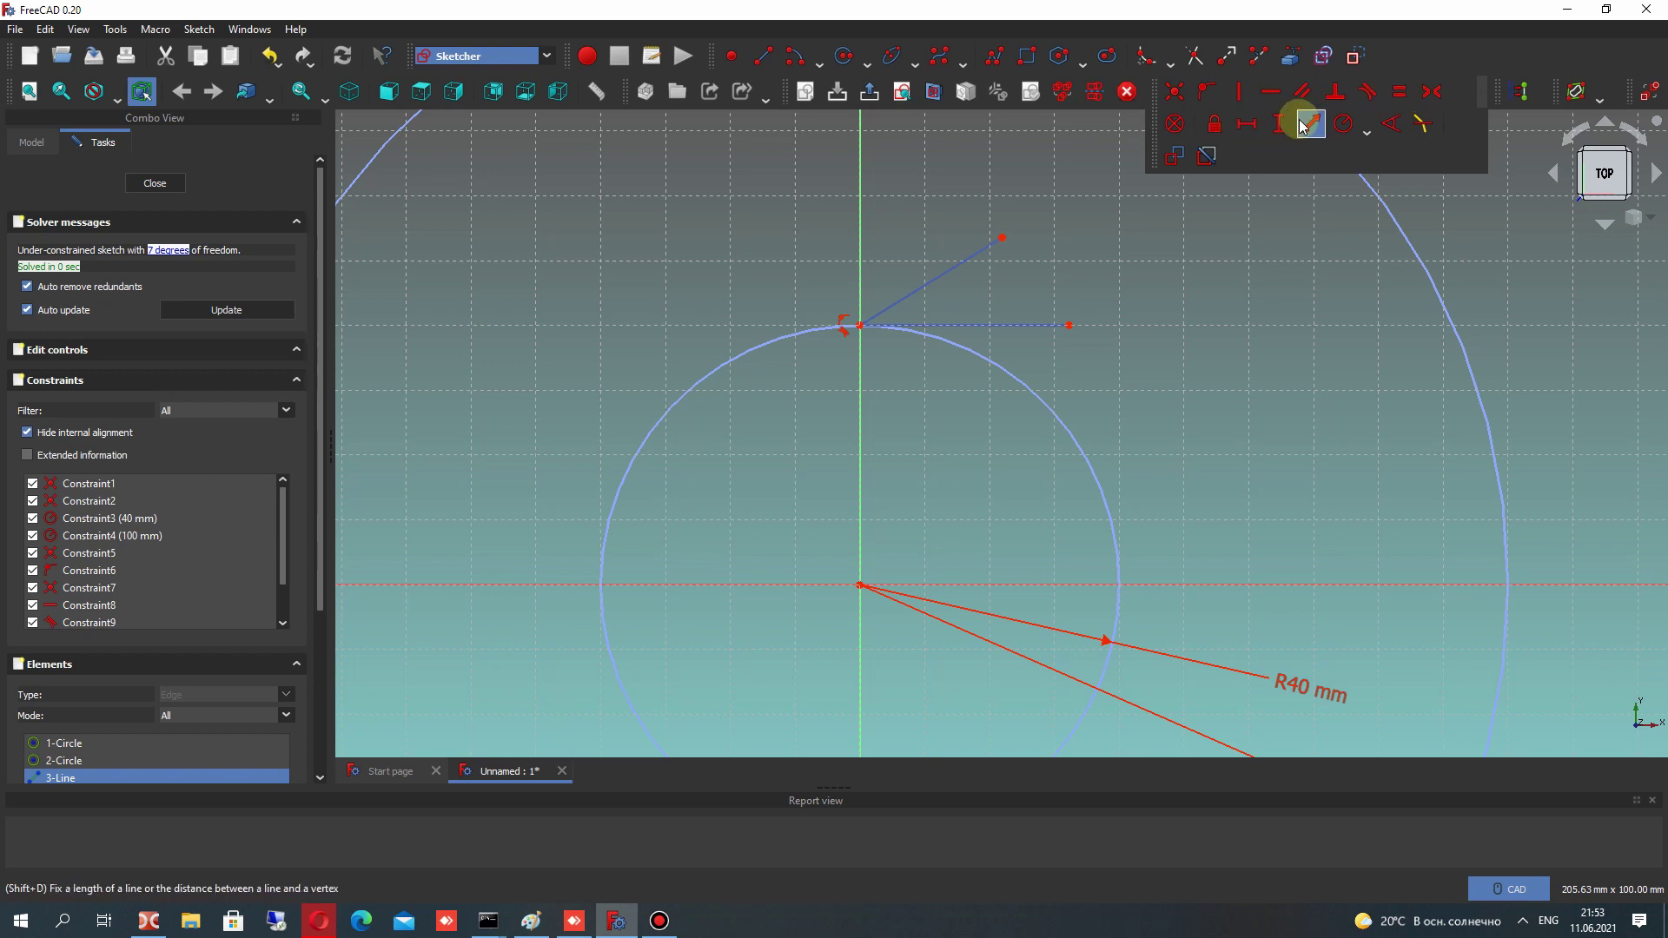
left_click(1391, 123)
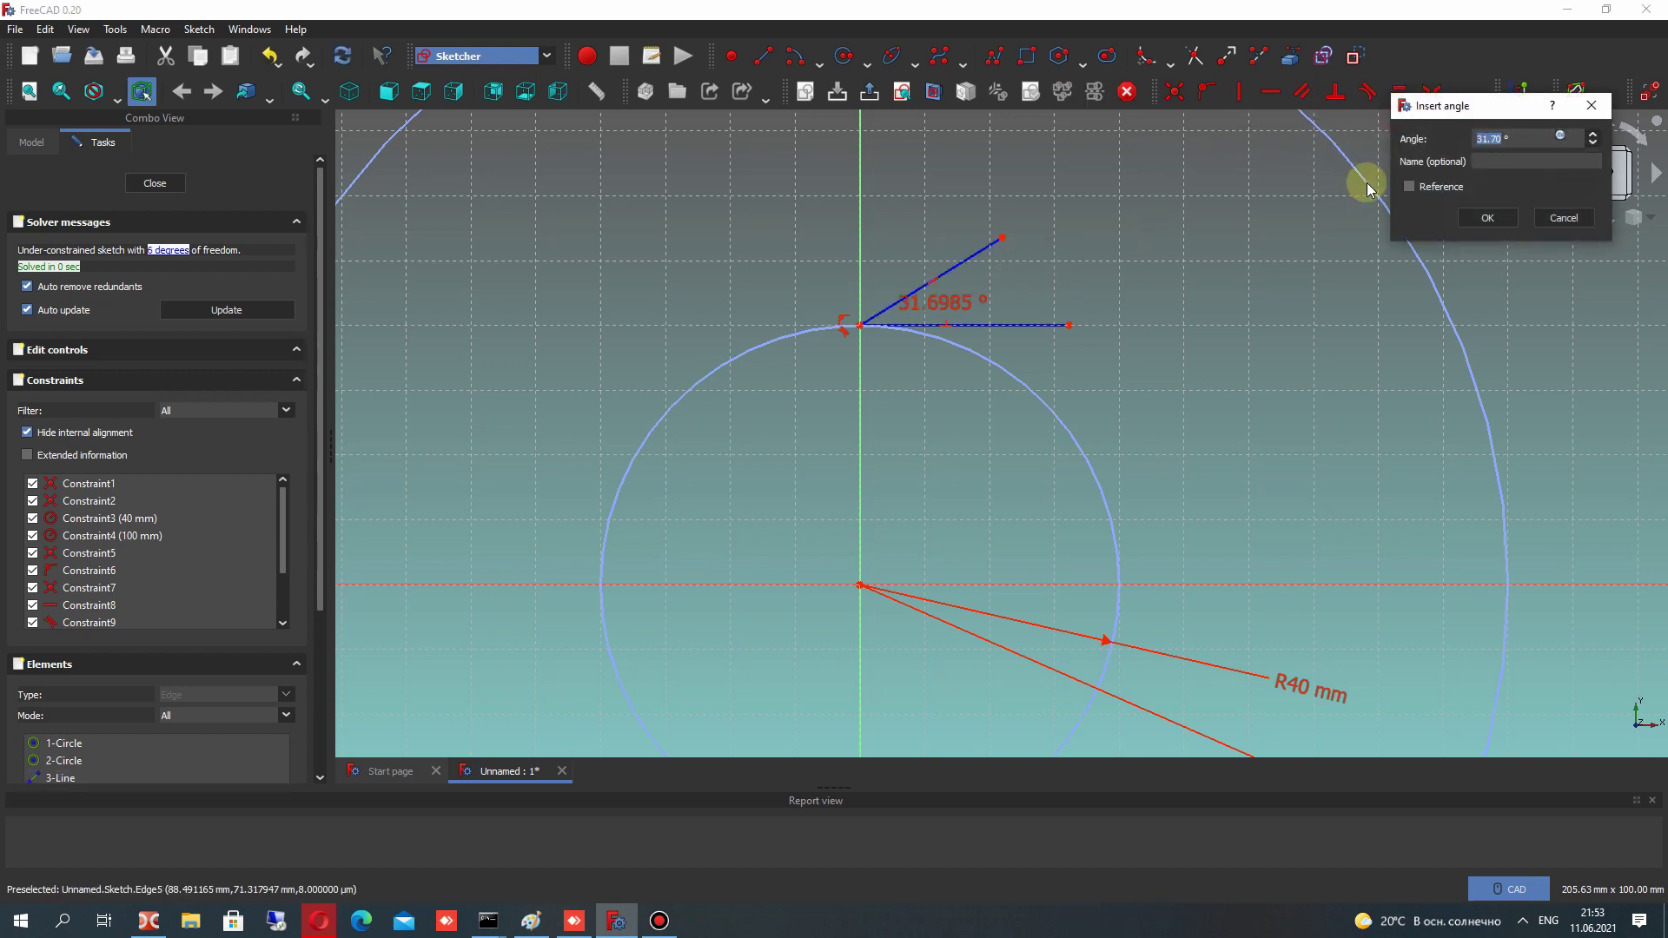
key("Return")
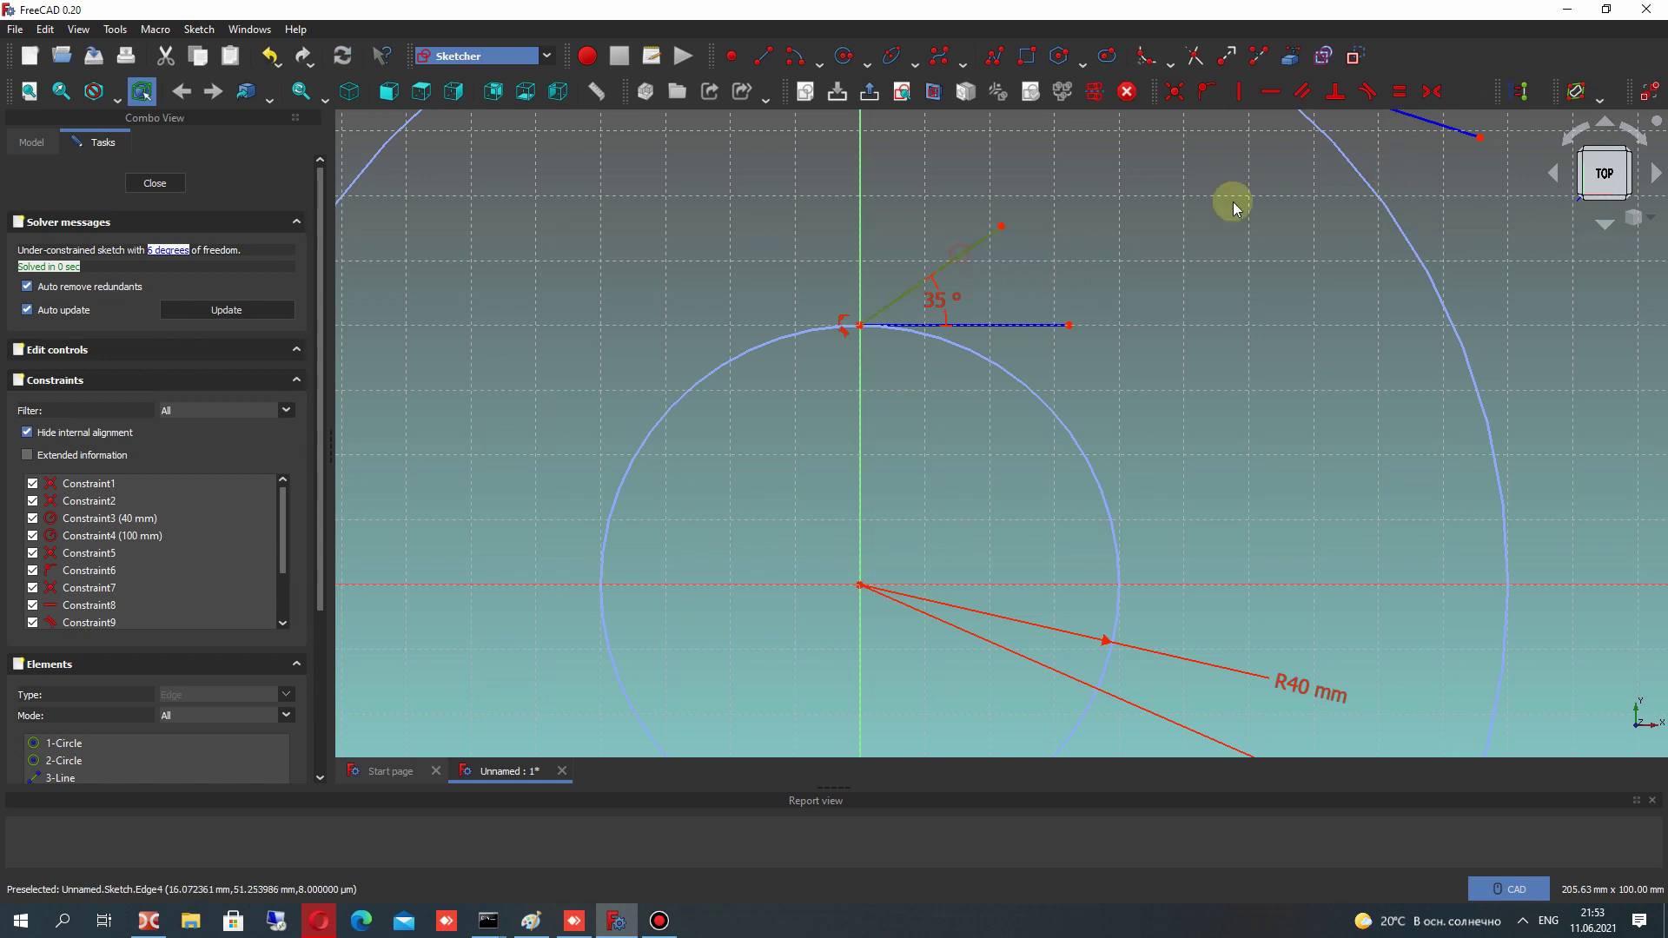
Set the length of the raised 35° line at the inner circle to 20 mm
left_click(1482, 94)
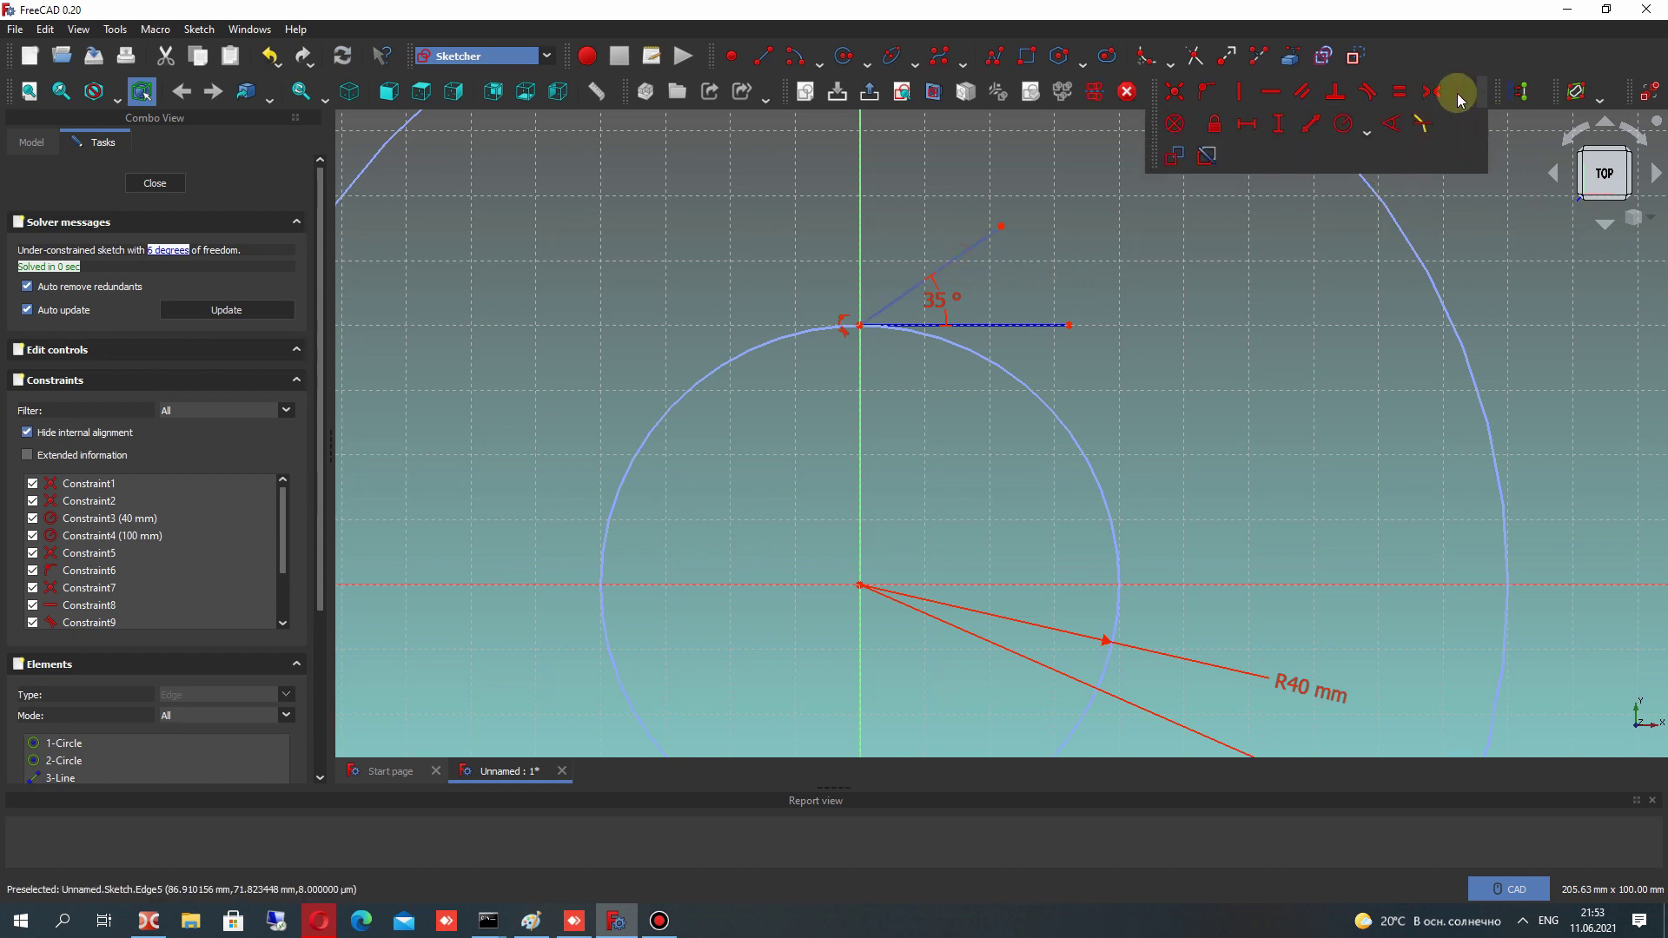
left_click(1300, 123)
type("20")
key("Return")
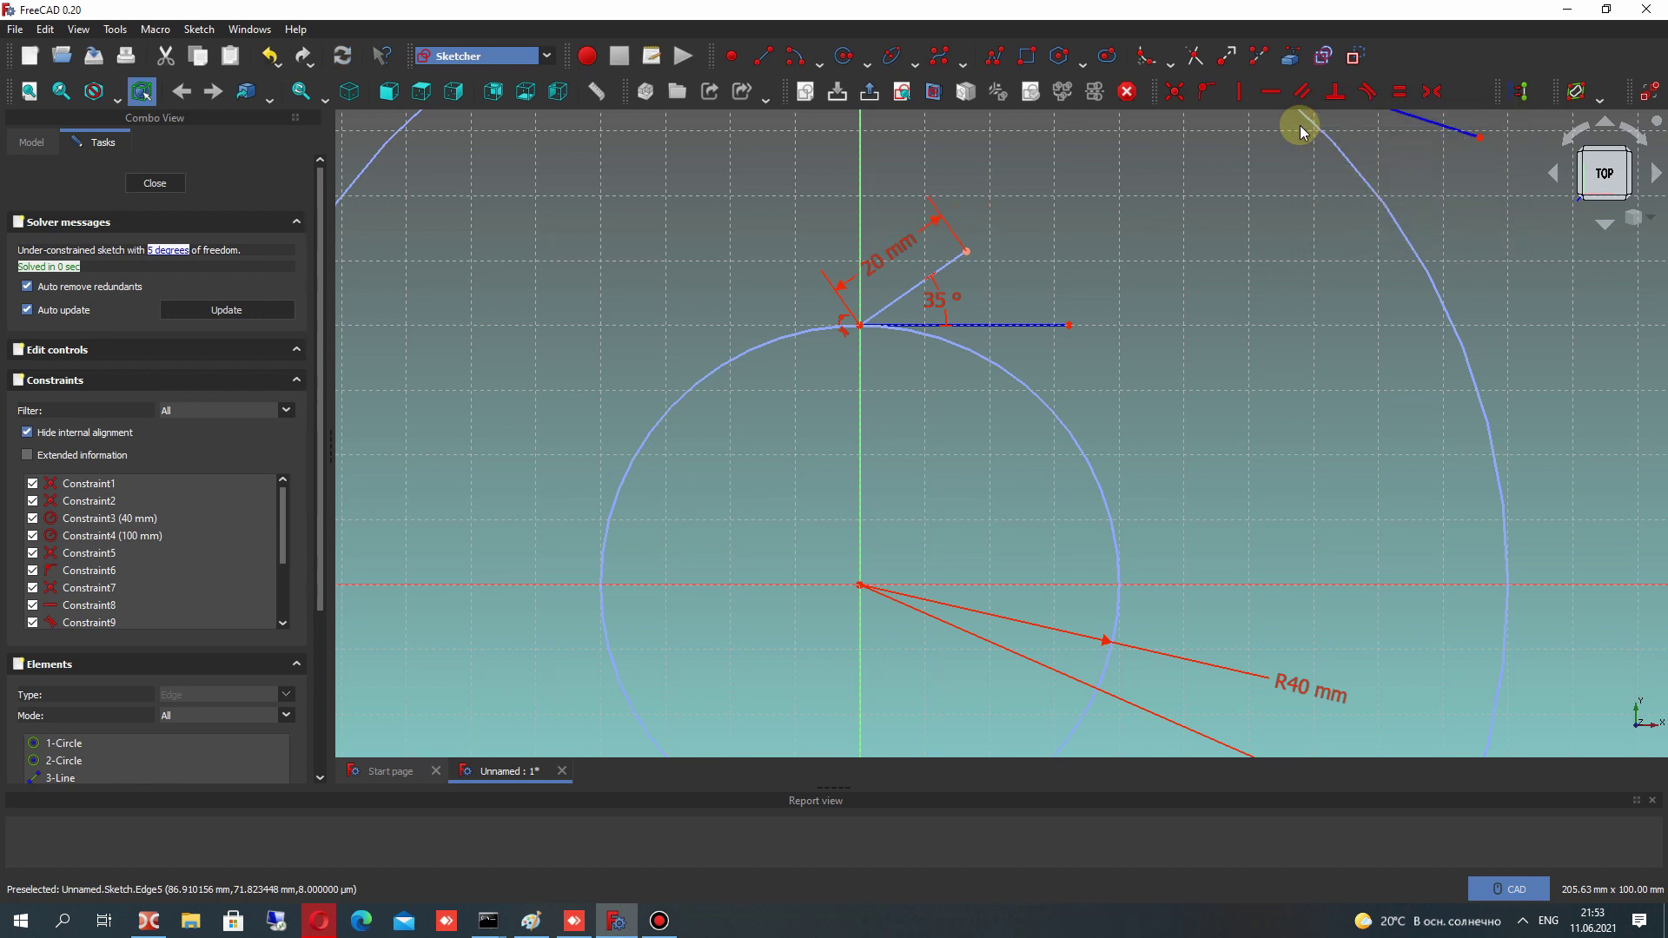
Set the inner circle's tangent line to 20 mm long and place its dimension below the line
left_click(1007, 325)
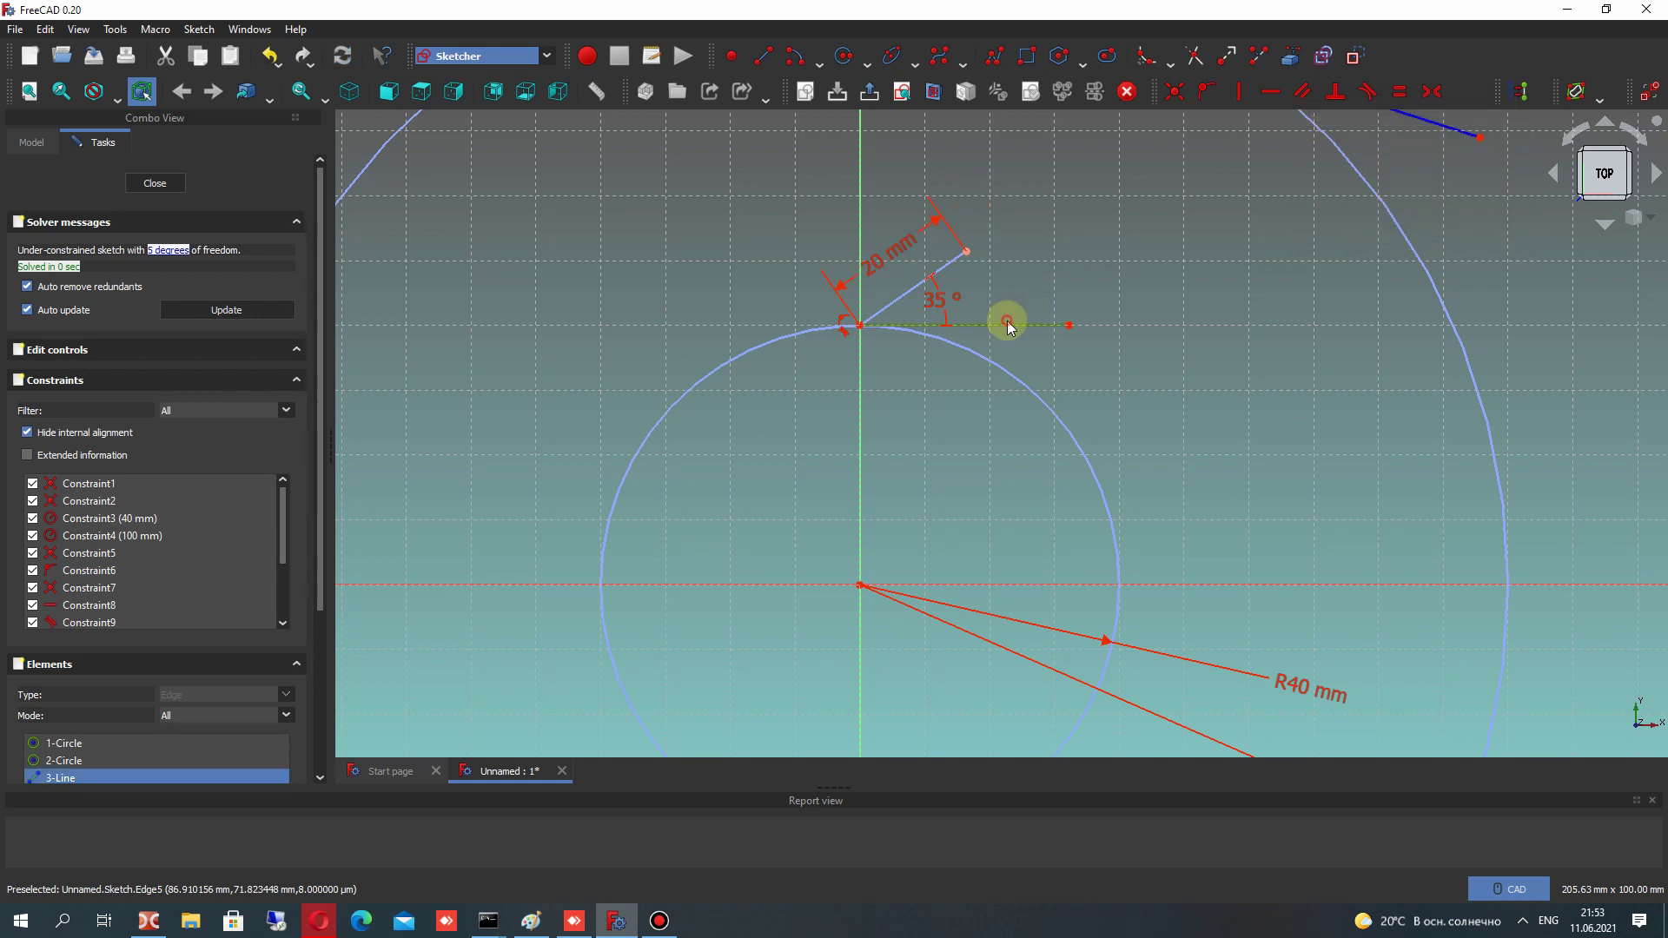
left_click(1477, 91)
left_click(1302, 121)
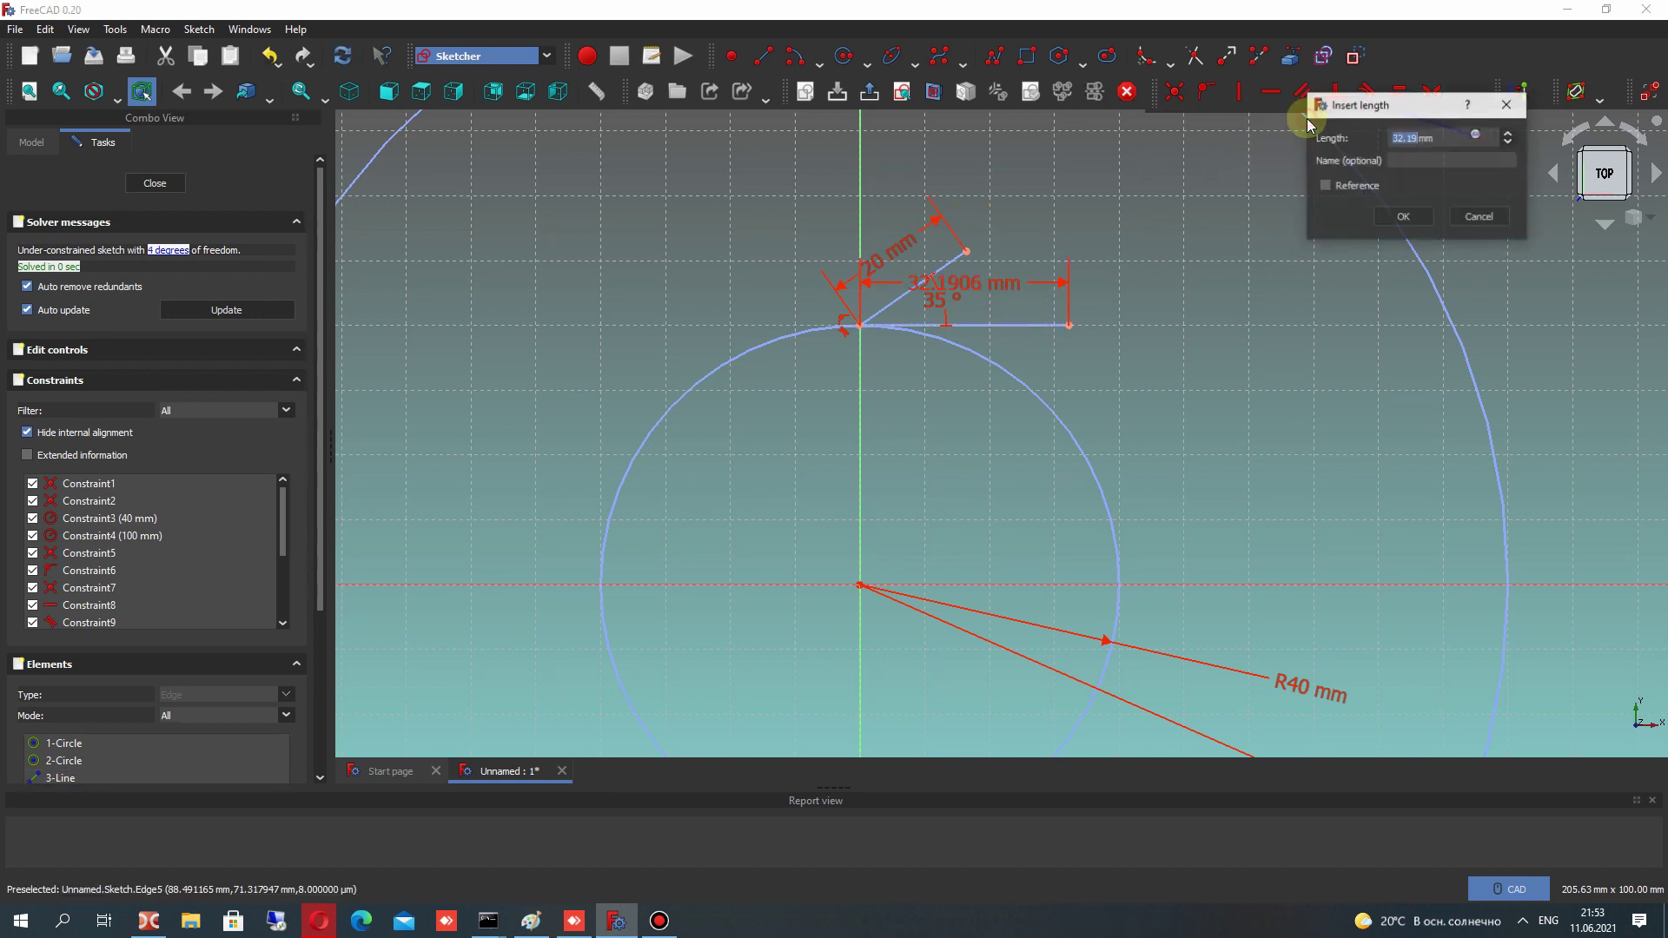
type("20")
key("Return")
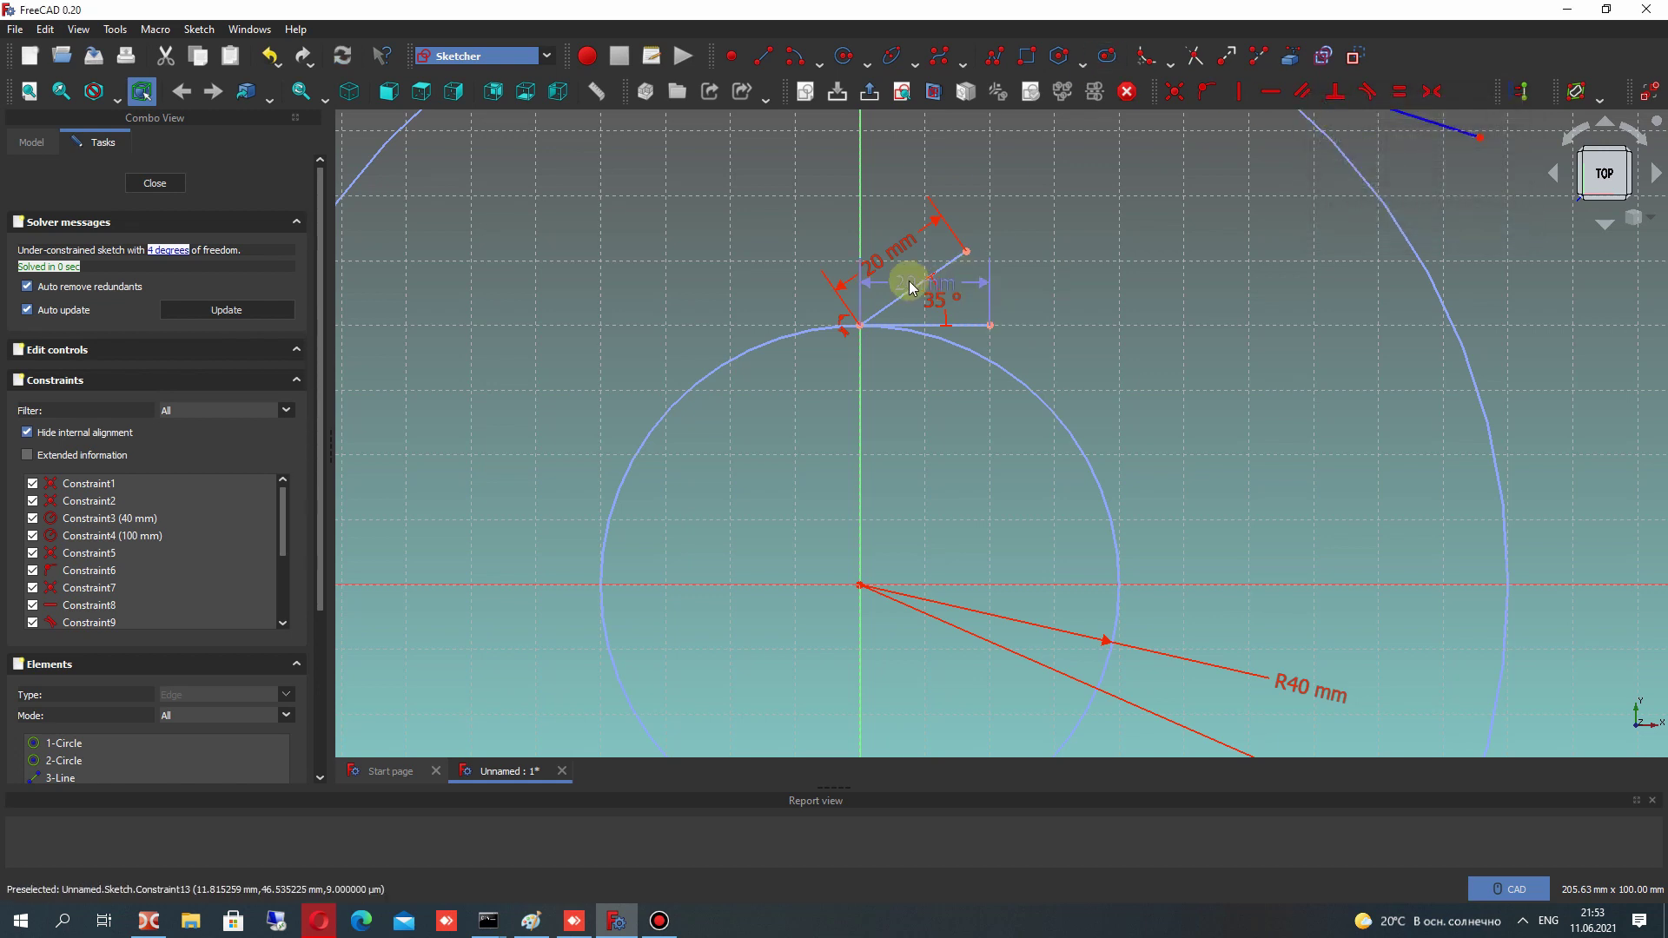
left_click_drag(909, 288, 912, 386)
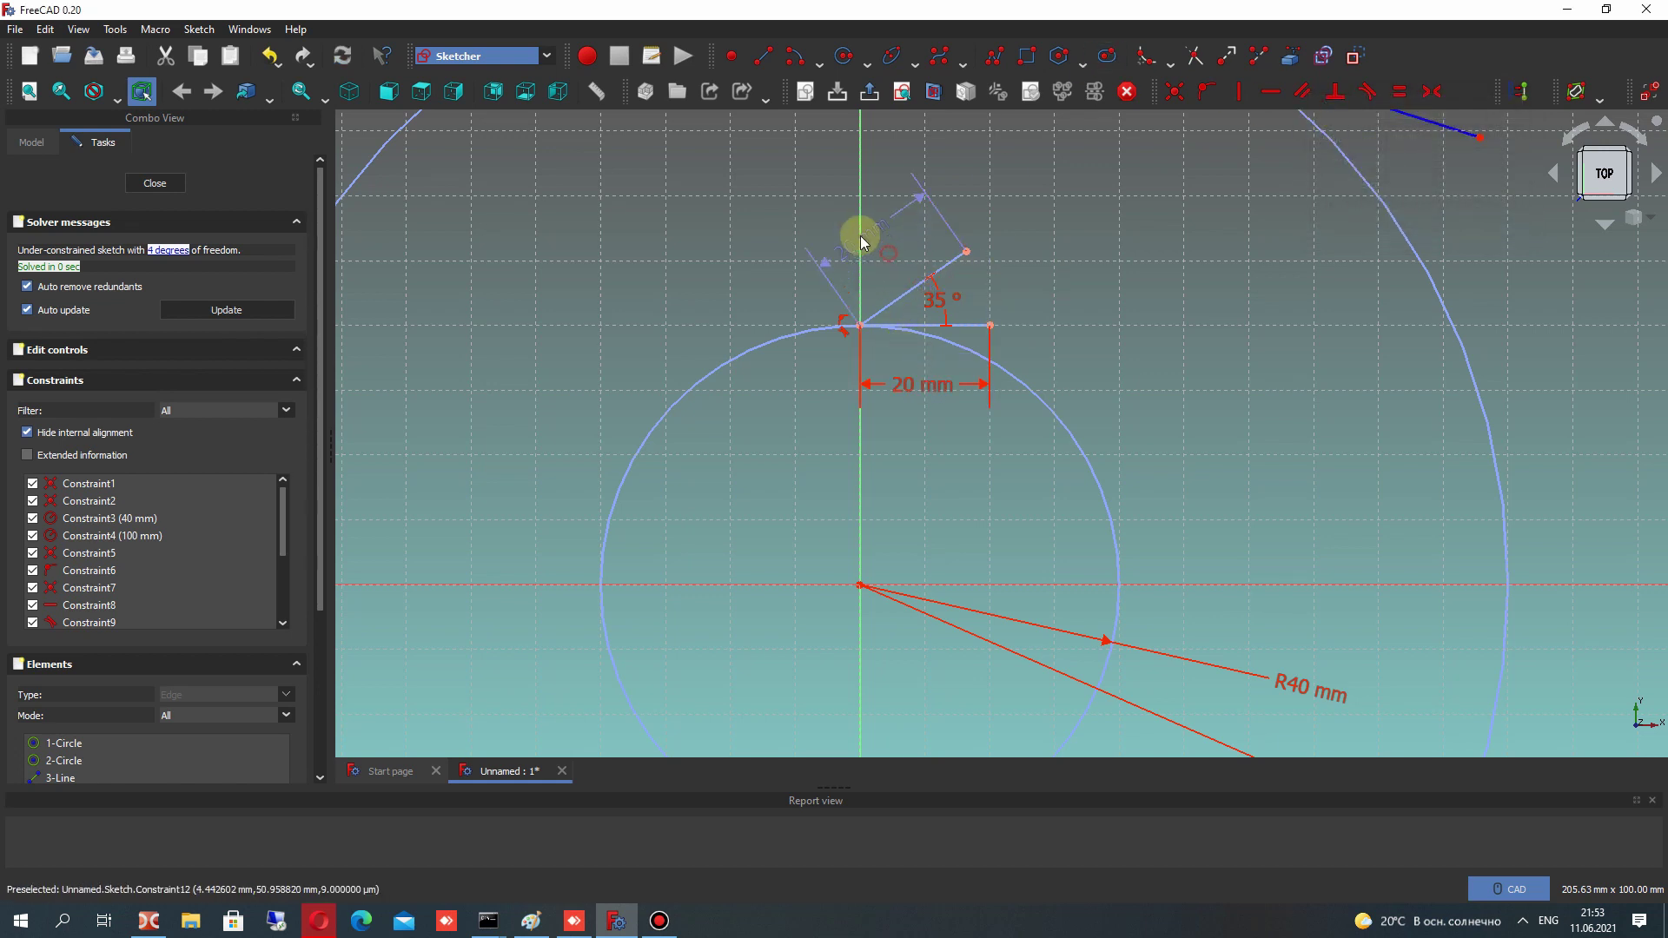
Make the sloping line at the outer circle tangent to that circle at its start point, and lengthen it slightly from its free end
scroll(1087, 327, "down", 3)
scroll(1057, 316, "up", 5)
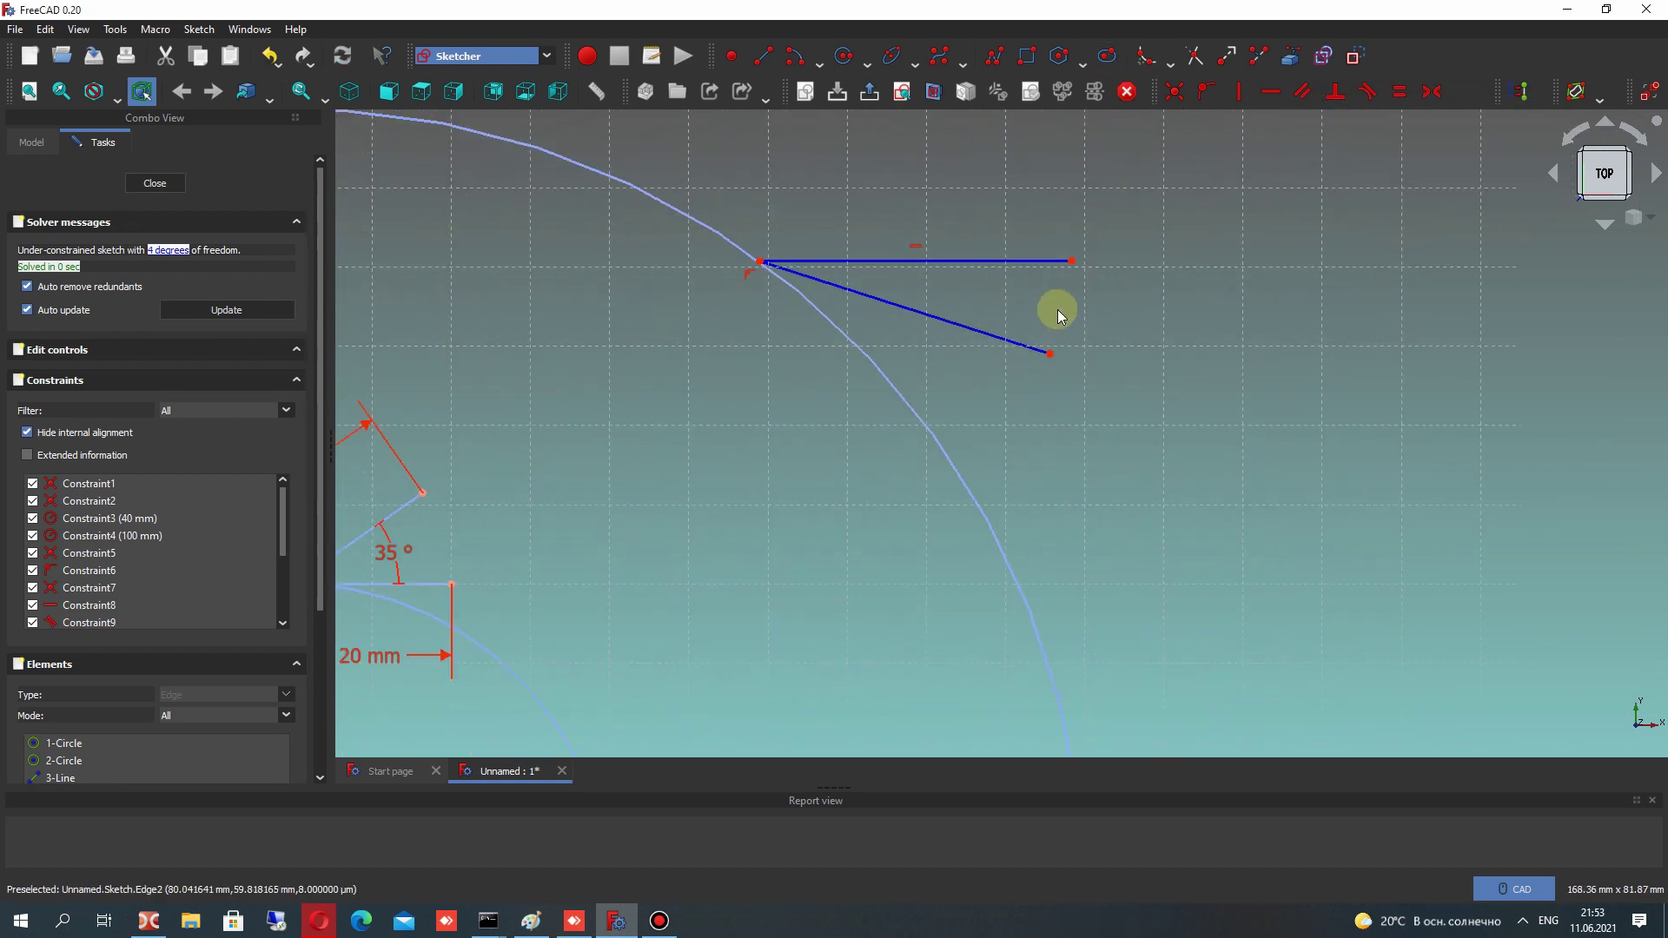
left_click(891, 301)
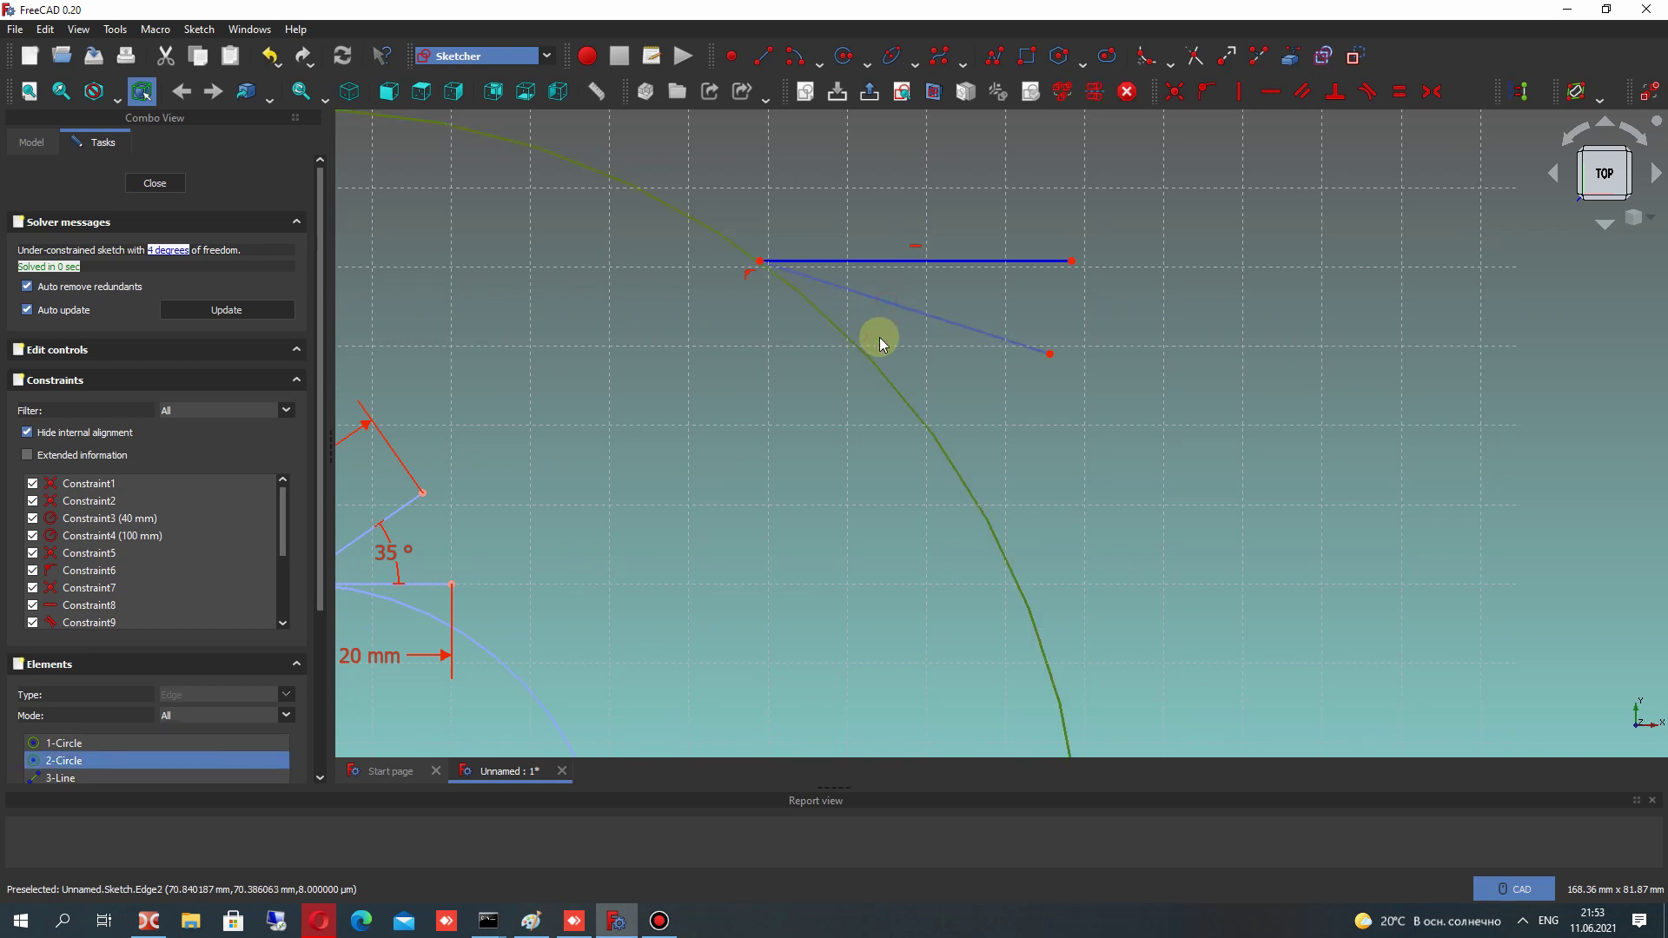
left_click(1476, 91)
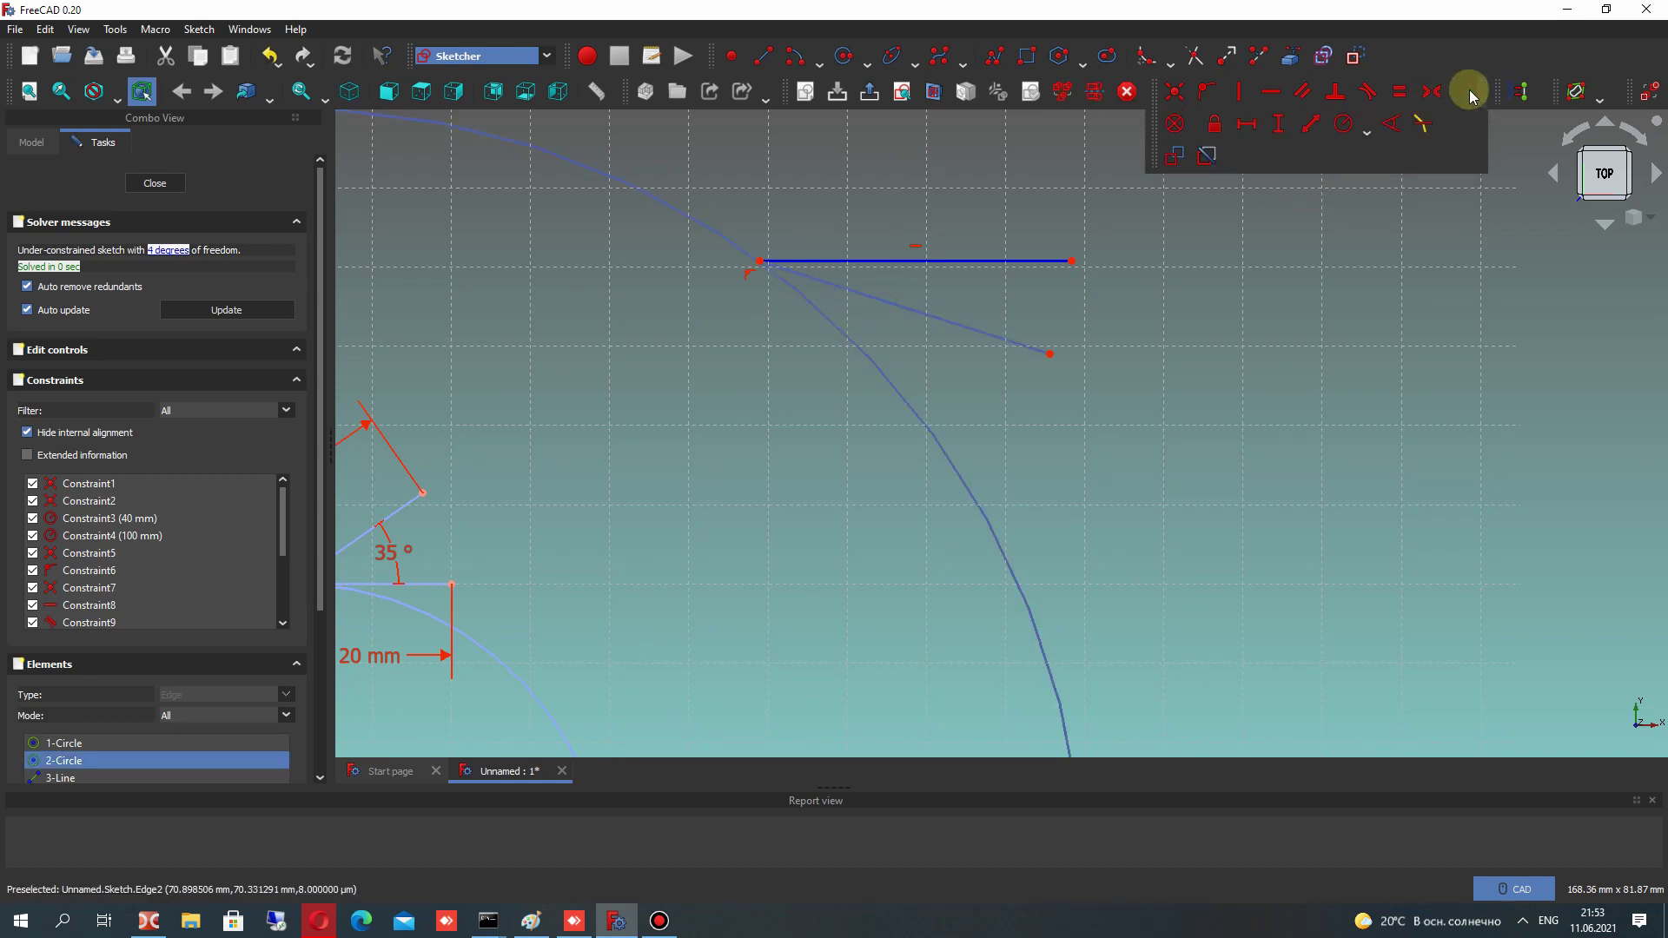
left_click(1367, 90)
left_click(832, 502)
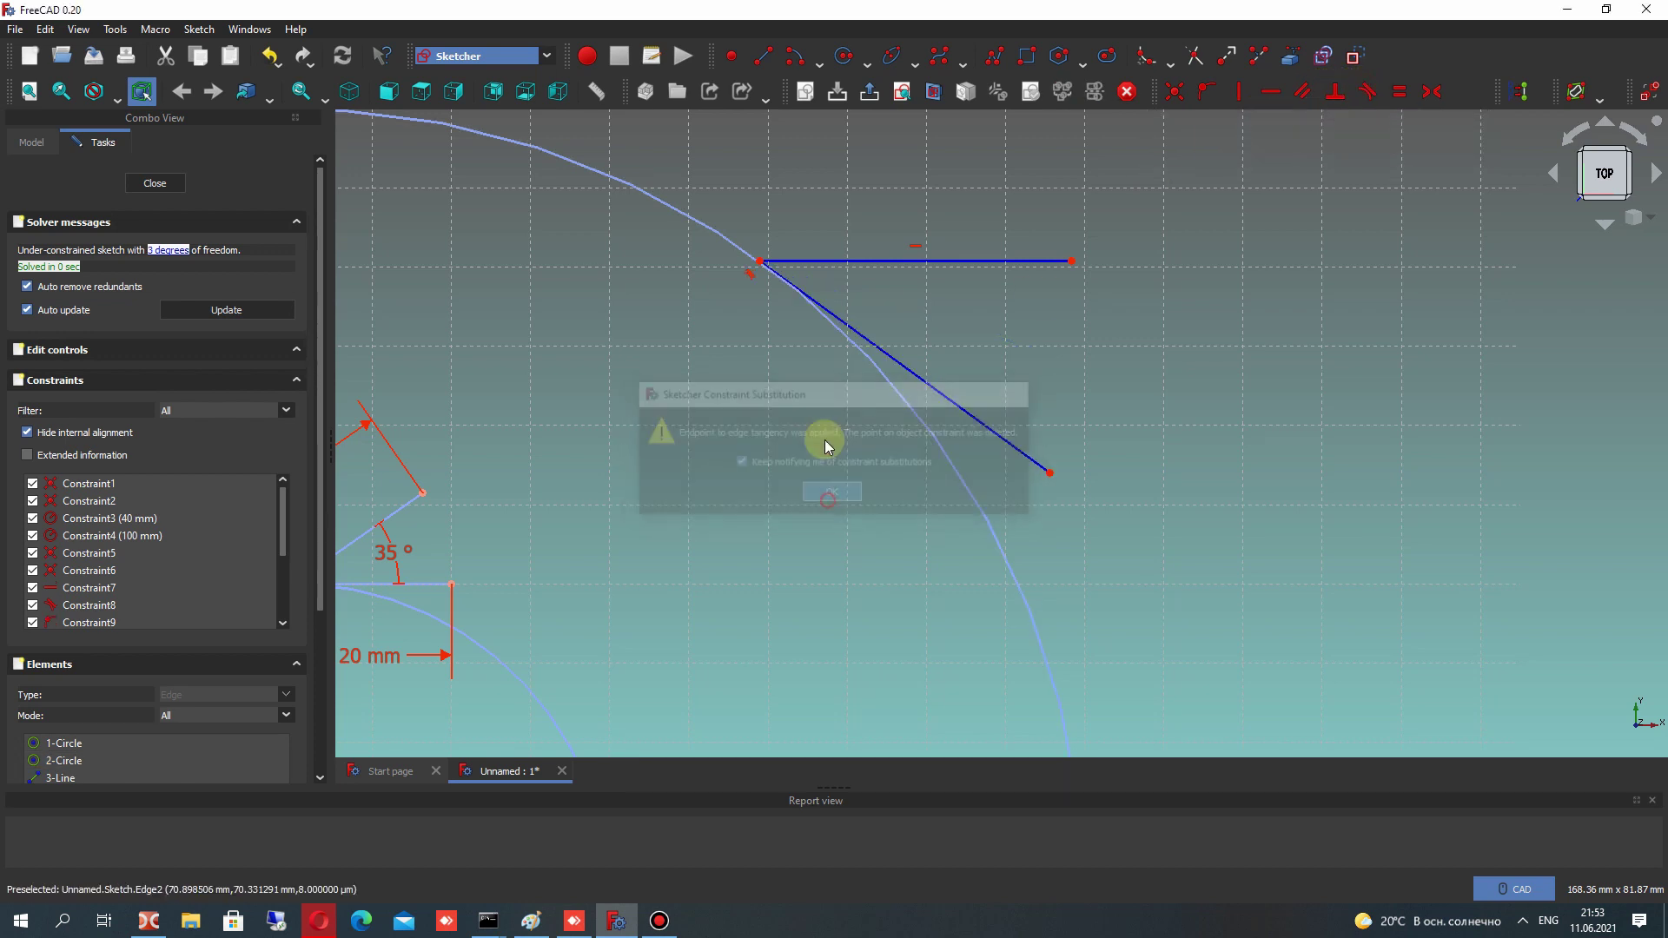
mouse_move(1048, 471)
left_mouse_down()
mouse_move(1078, 349)
mouse_move(1098, 513)
mouse_move(1058, 481)
left_mouse_up()
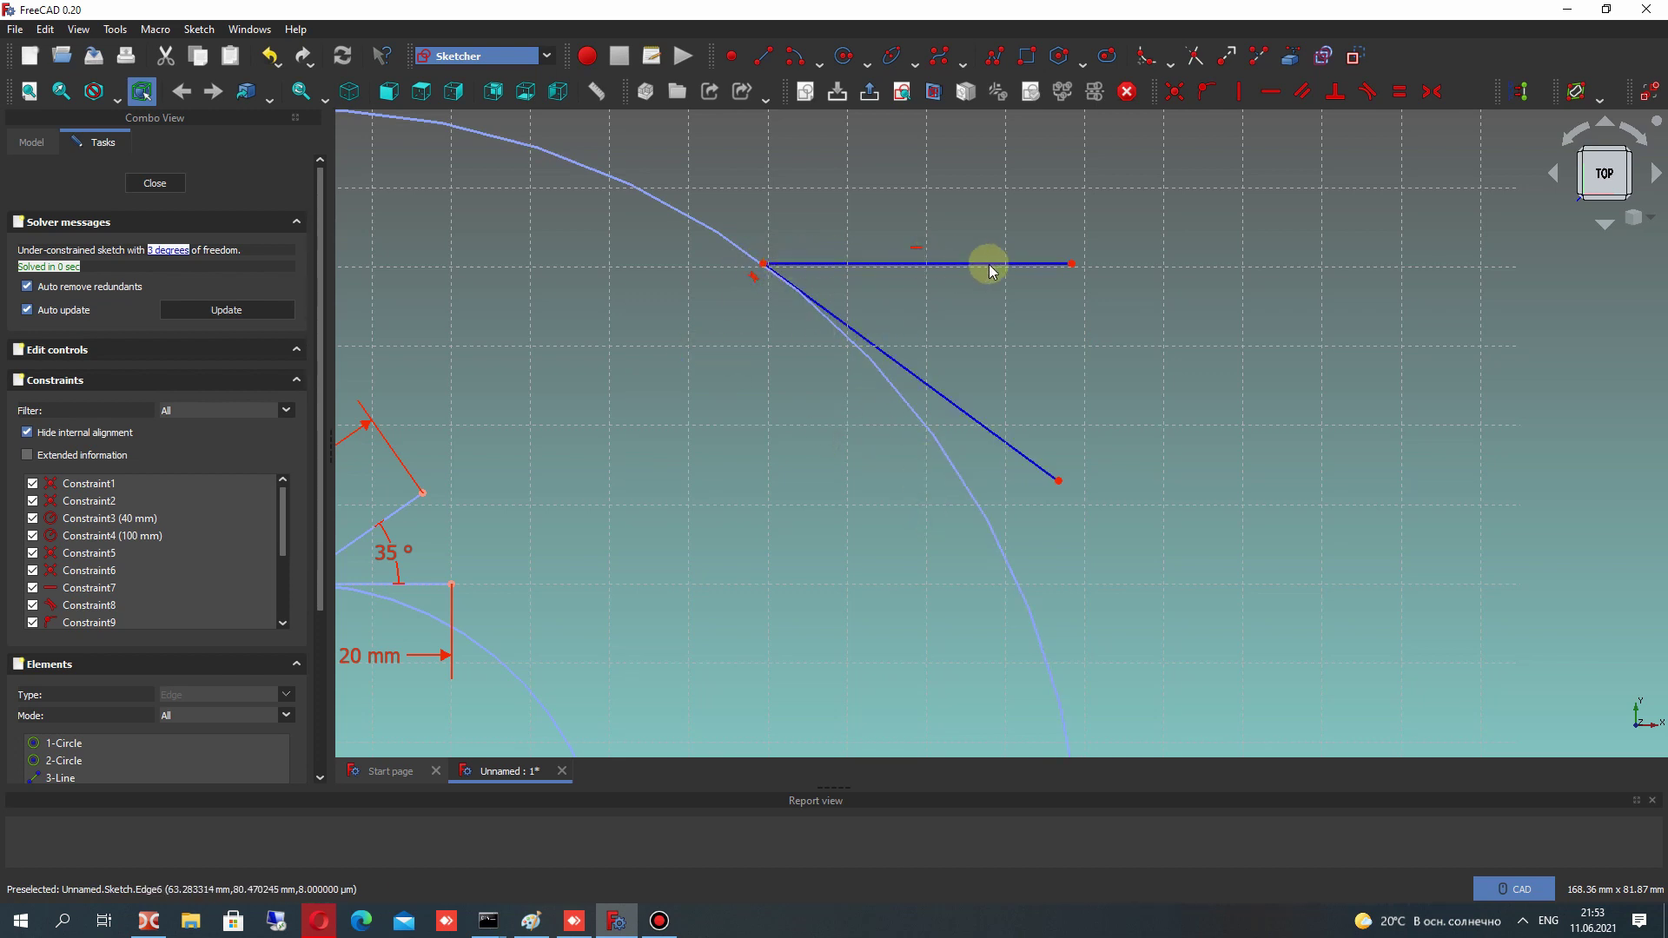
Delete the horizontal constraint on the outer circle's upper line and swing its free end slightly downward
mouse_move(1075, 264)
left_mouse_down()
mouse_move(1075, 306)
mouse_move(1067, 275)
left_mouse_up()
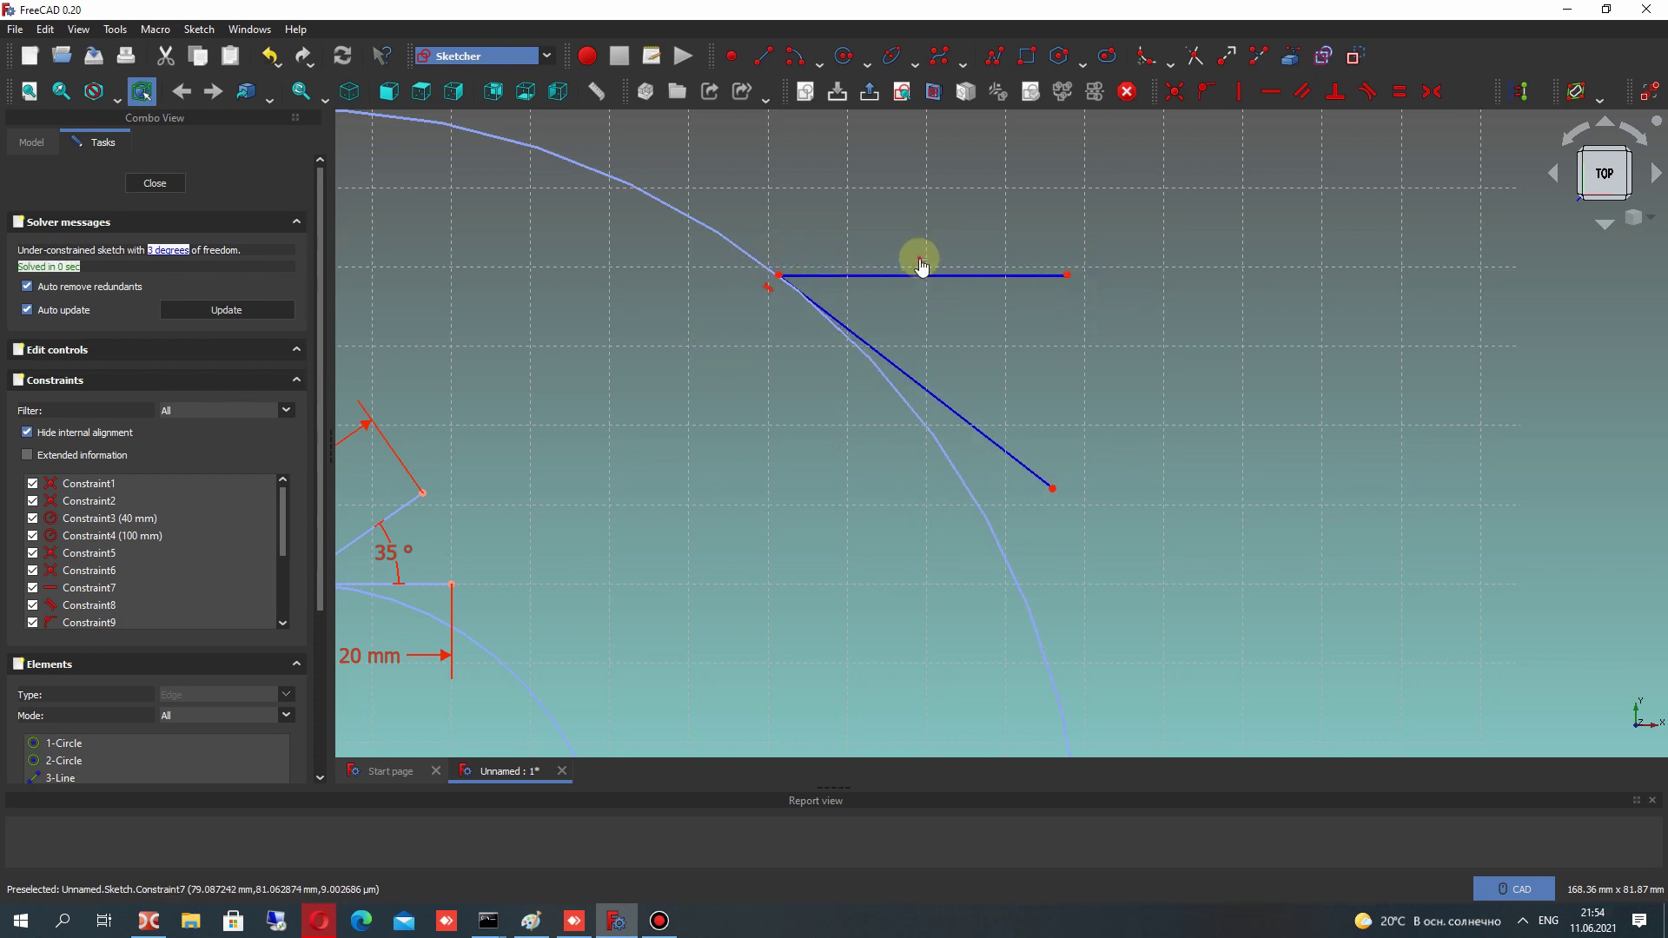
left_click(968, 247)
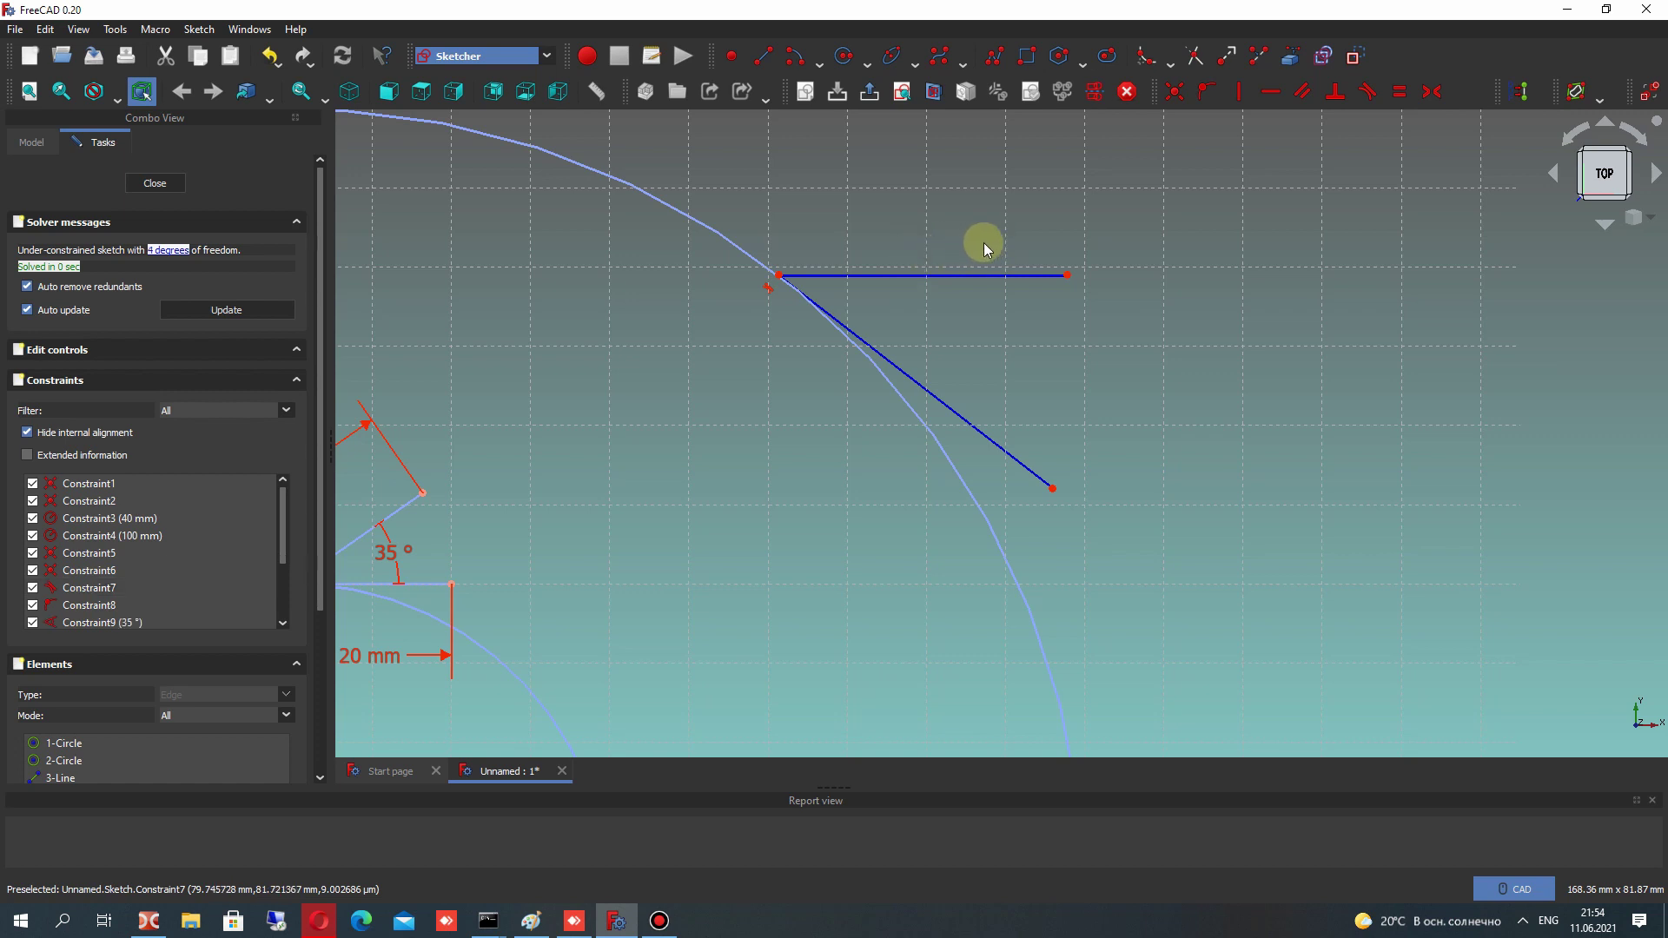
key("Delete")
mouse_move(1068, 275)
left_mouse_down()
mouse_move(1066, 360)
mouse_move(1087, 300)
left_mouse_up()
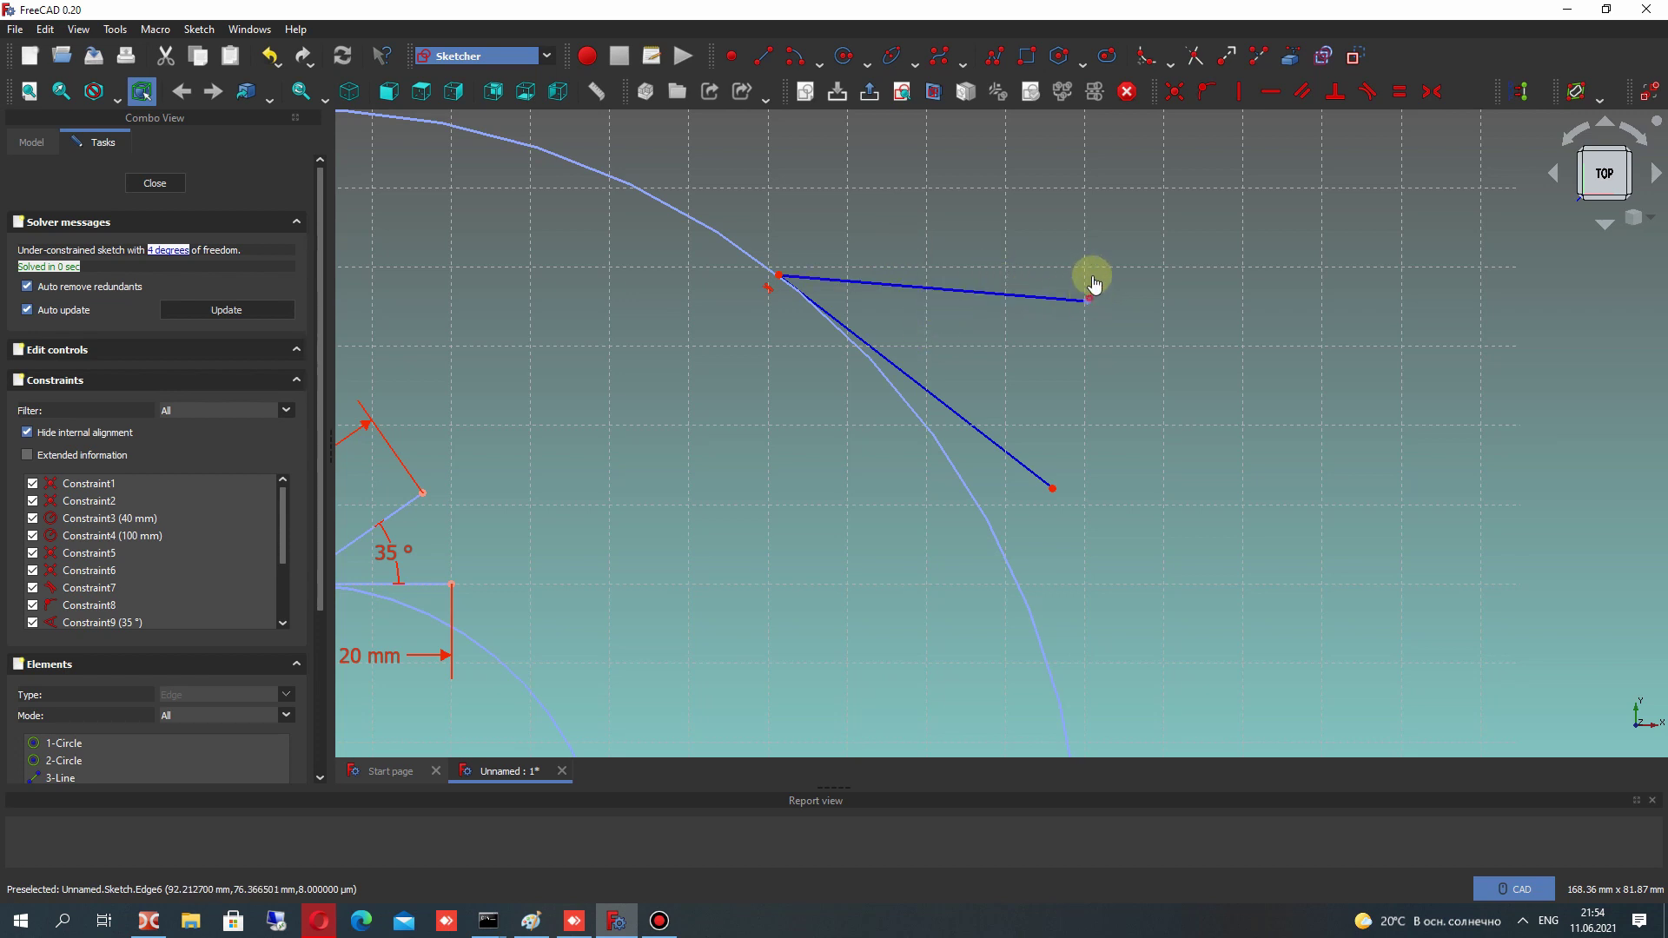
left_click_drag(1092, 282, 1090, 317)
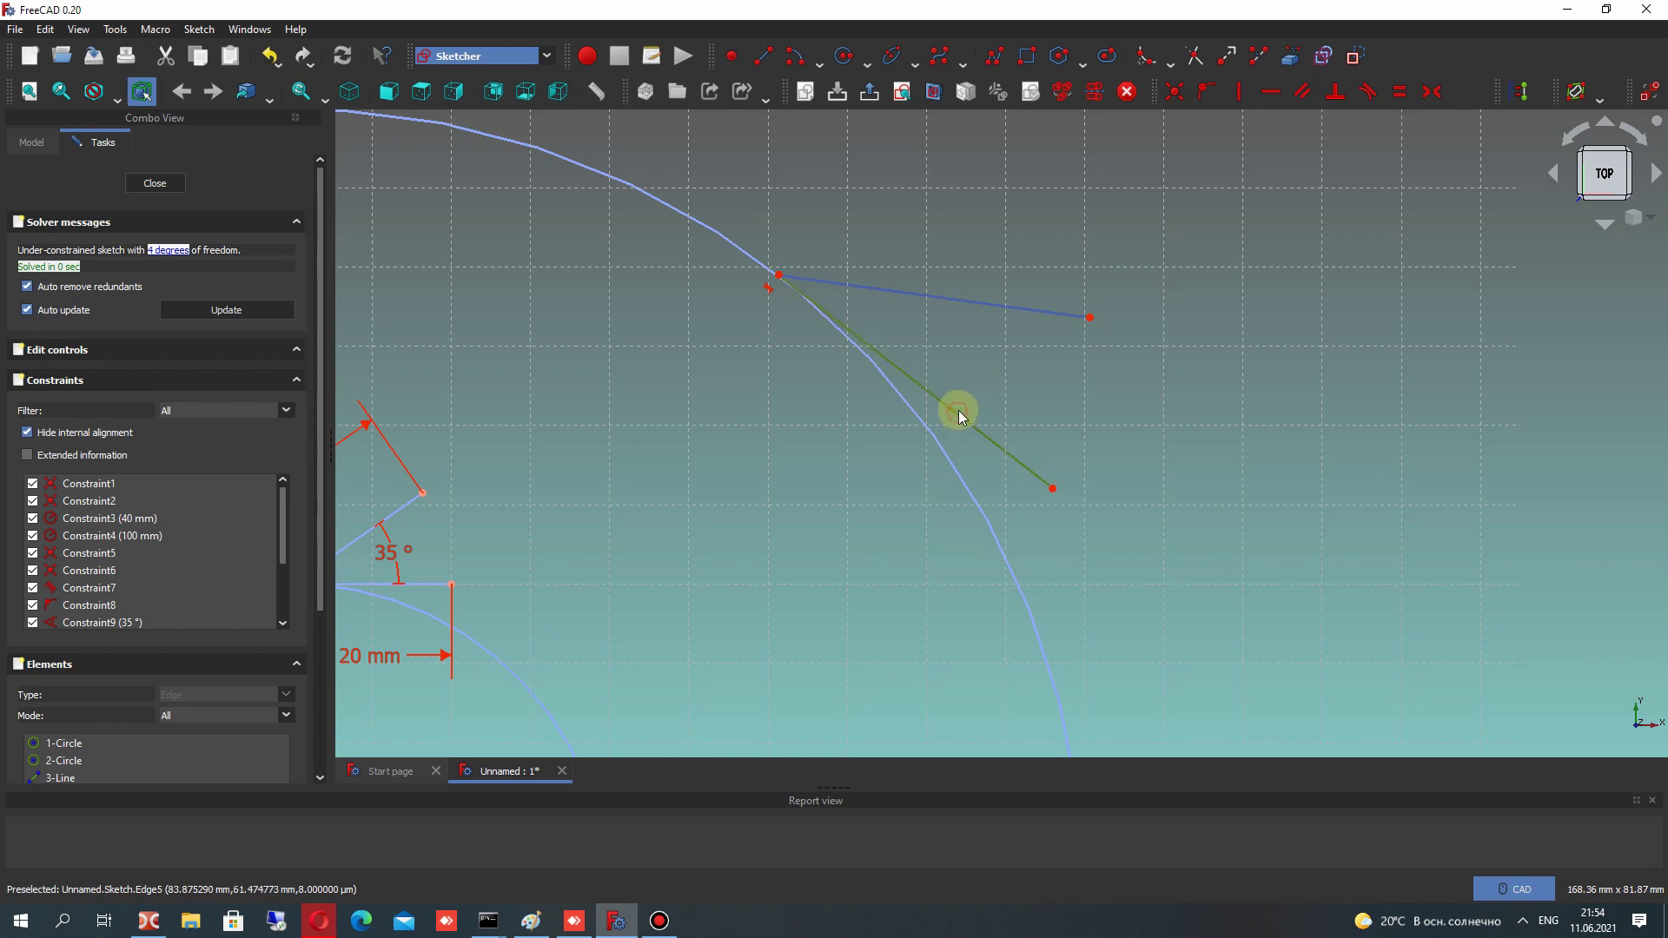
Constrain the angle between the outer circle's tangent line and the upper line to 45°, and shift both lines slightly down the circle
left_click(1486, 91)
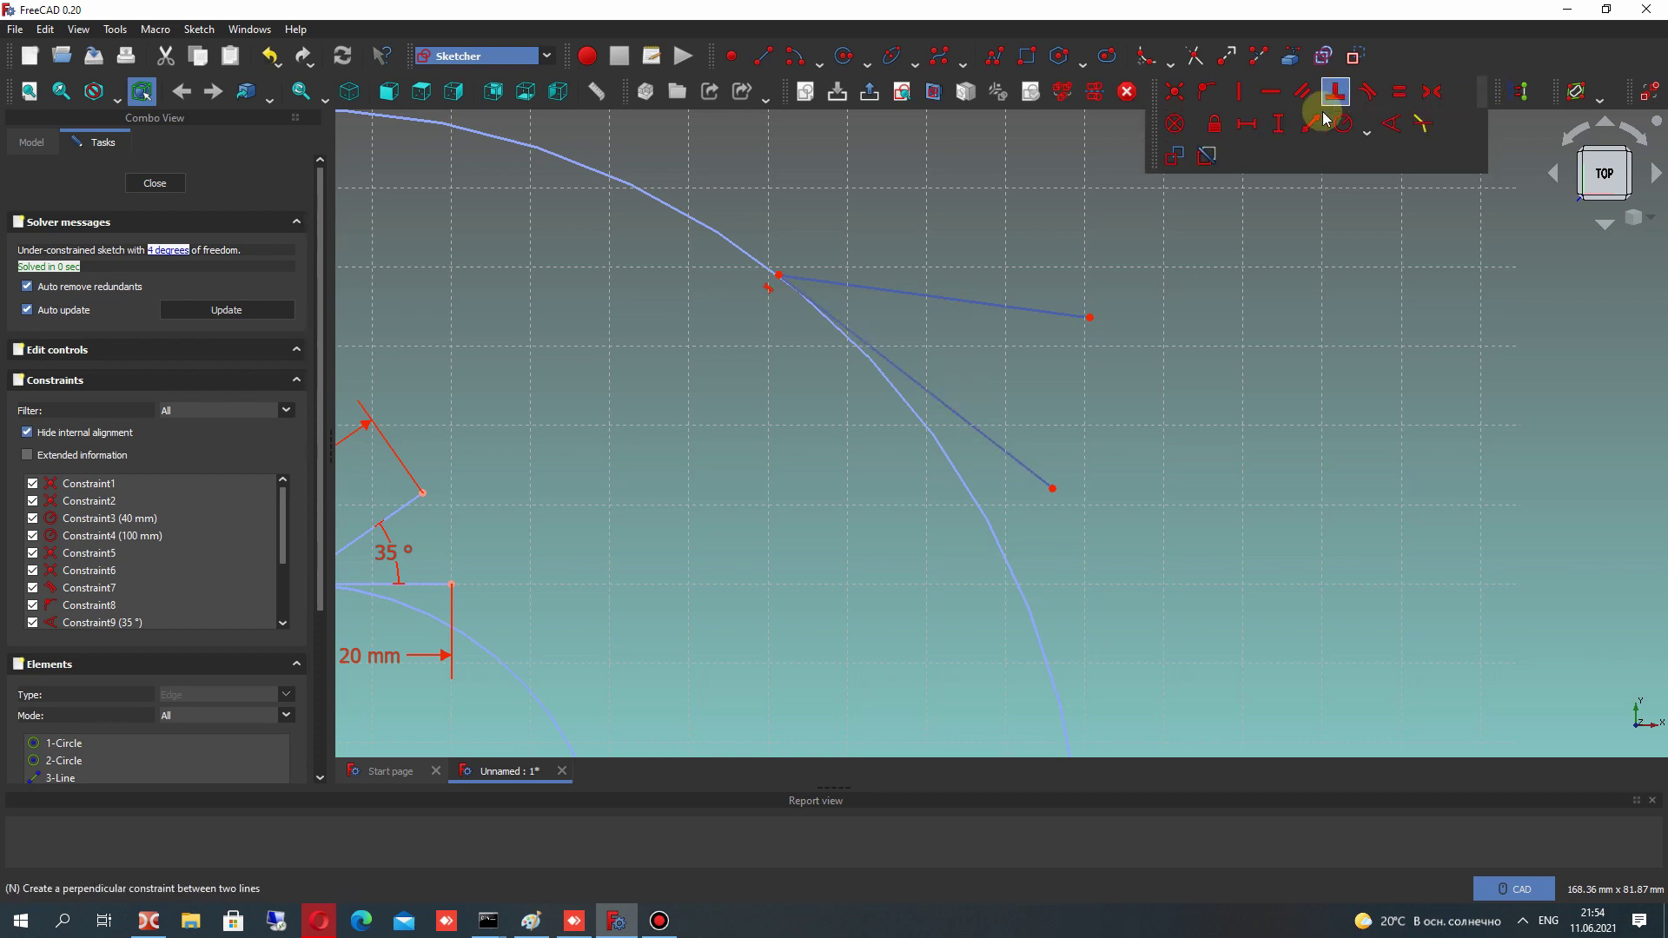
left_click(1396, 117)
type("45")
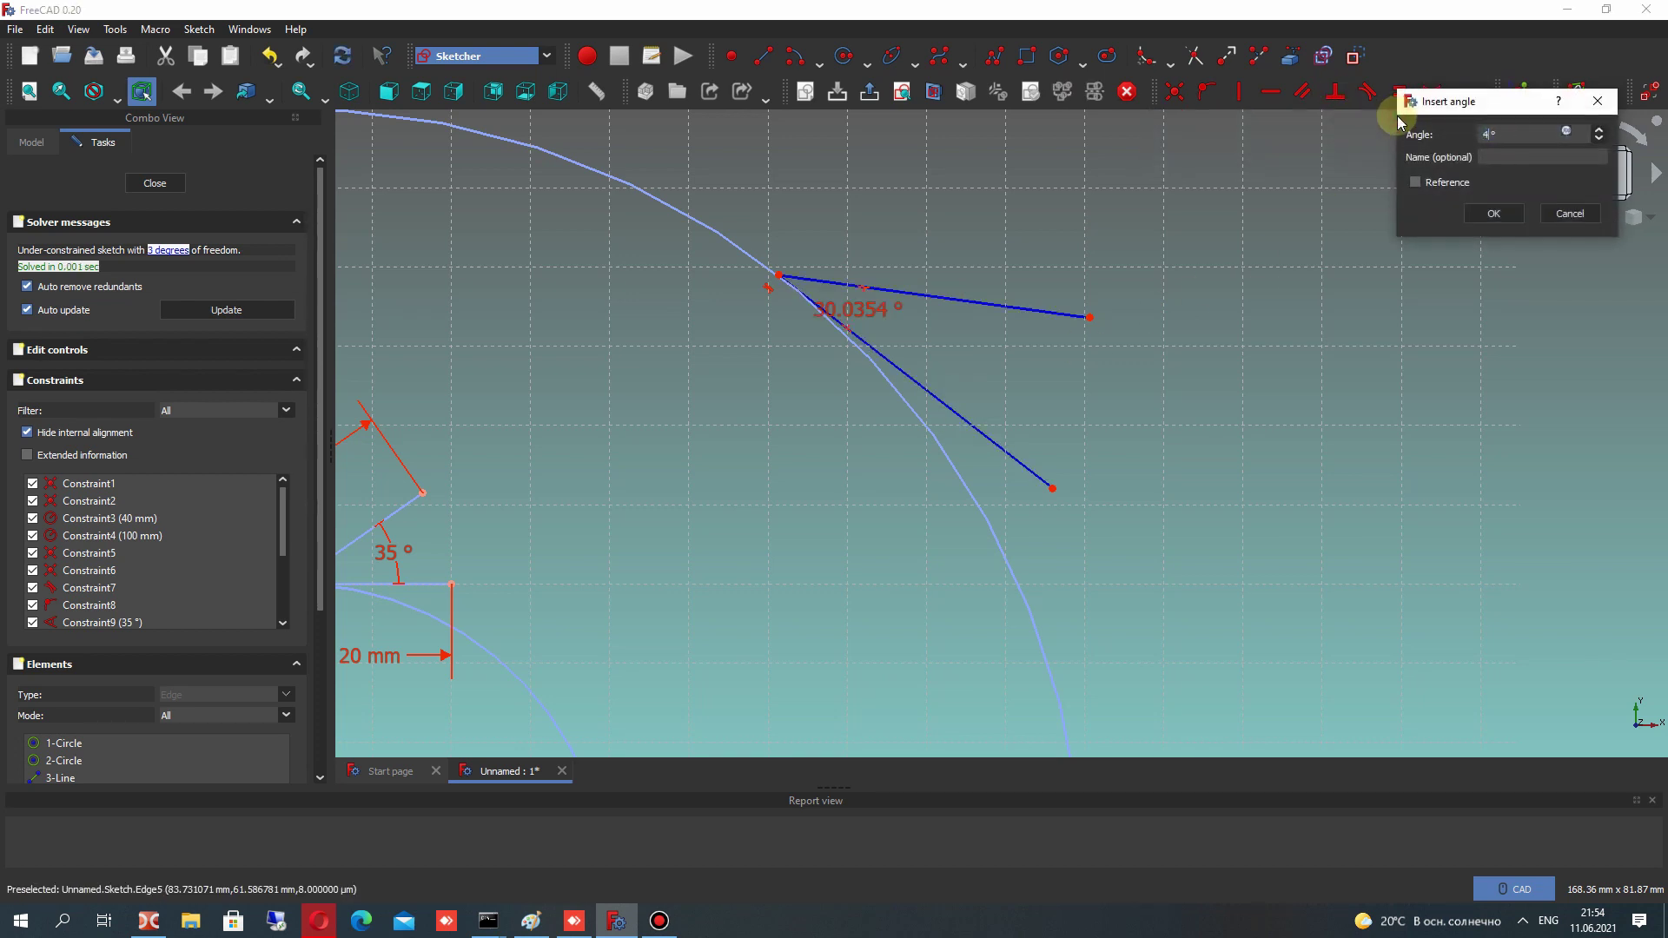
key("Return")
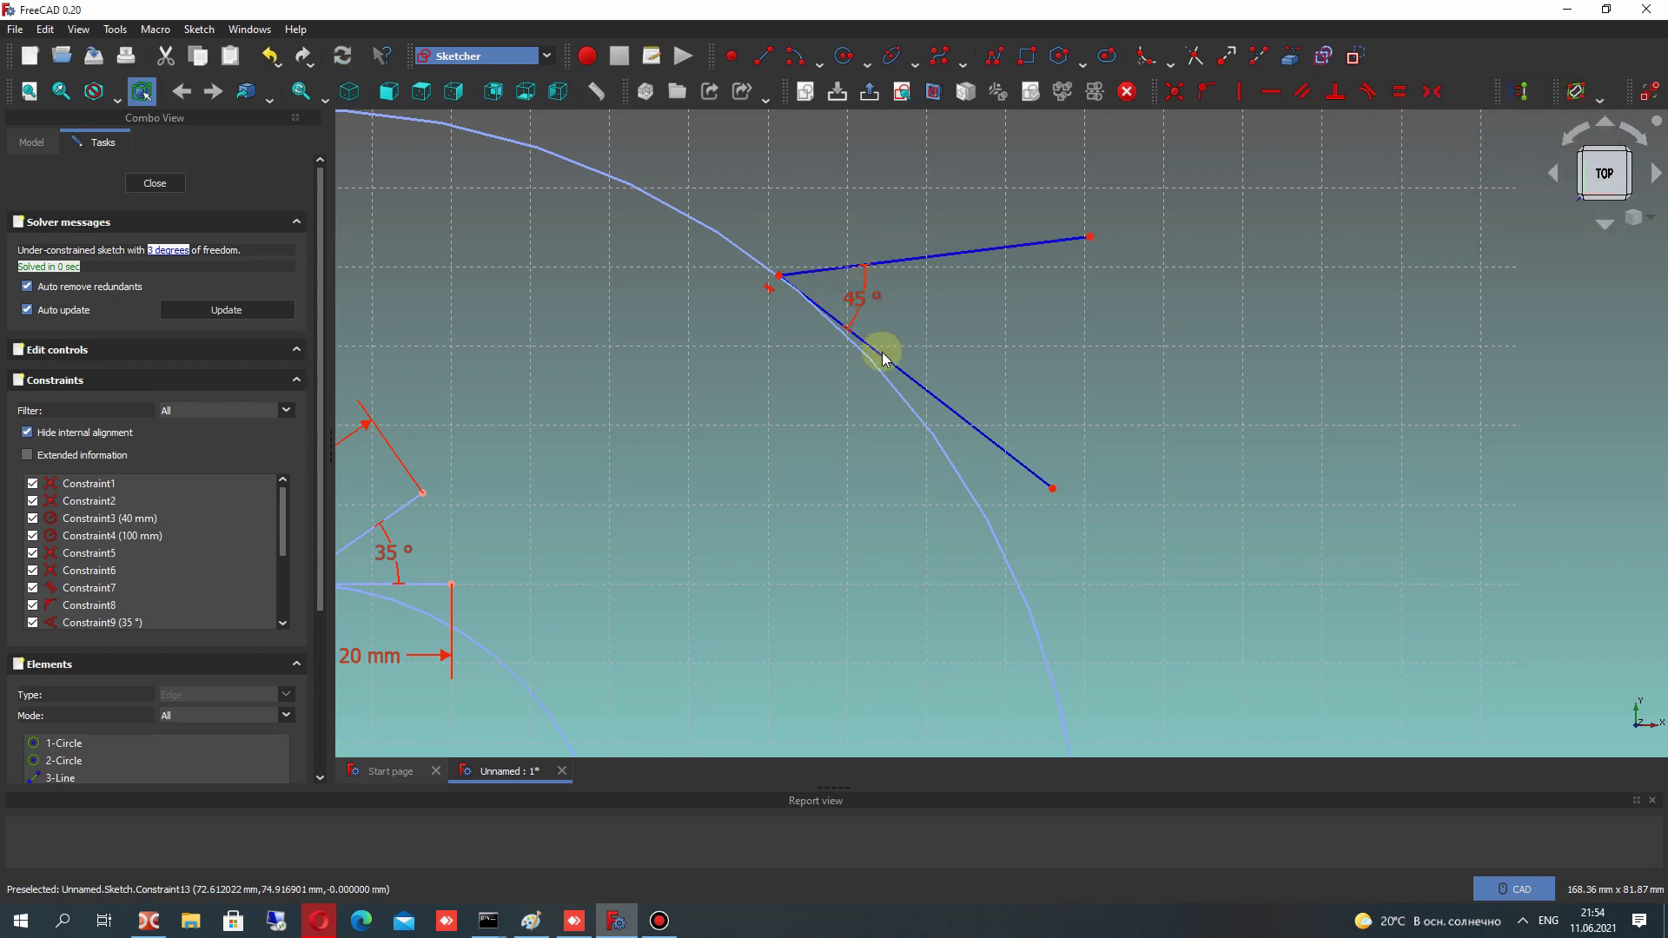
left_click_drag(890, 358, 956, 321)
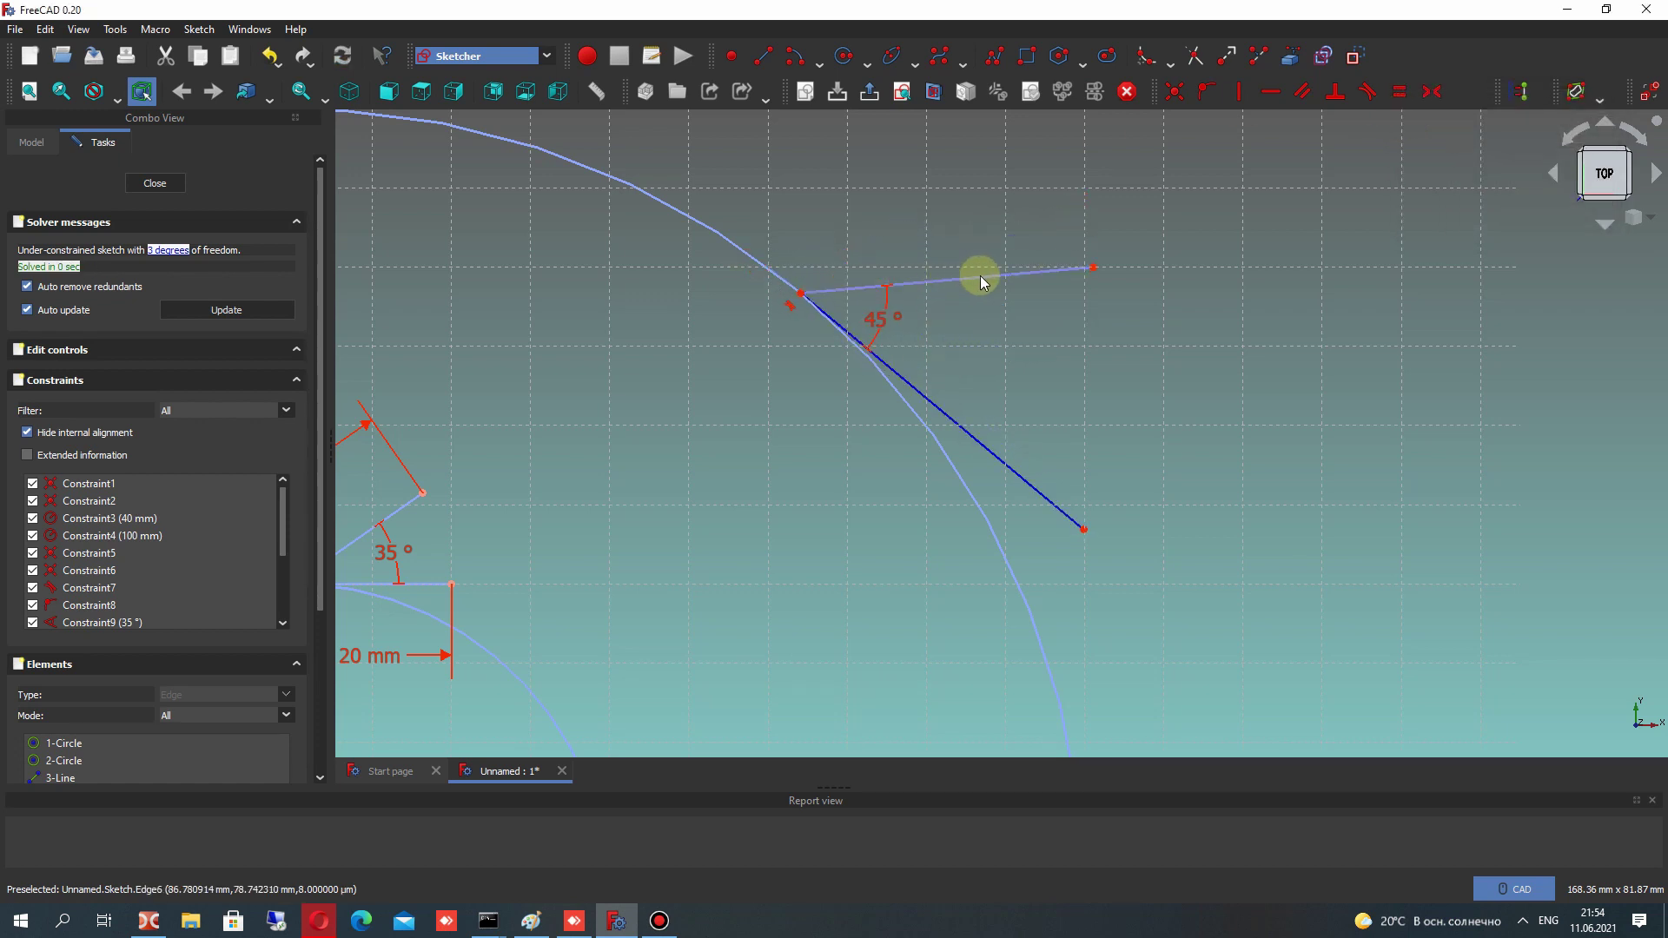
Set the length of the upper line at the outer circle to 20 mm
left_click(980, 275)
left_click(1304, 217)
left_click(1487, 92)
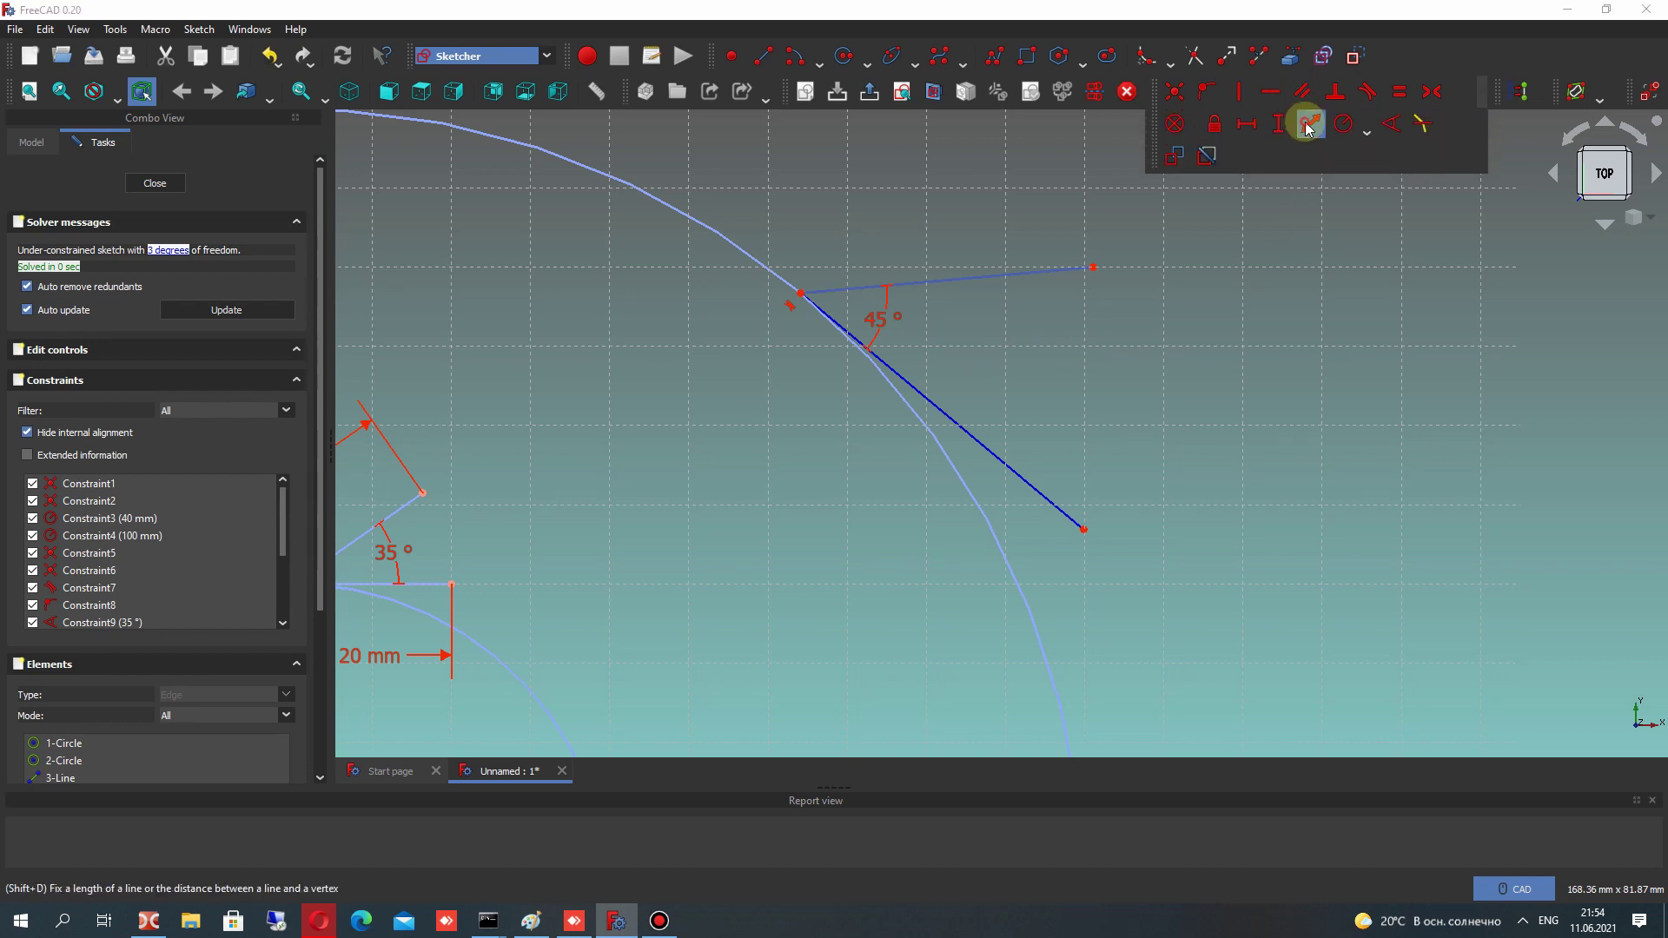
left_click(1307, 127)
type("20")
key("Return")
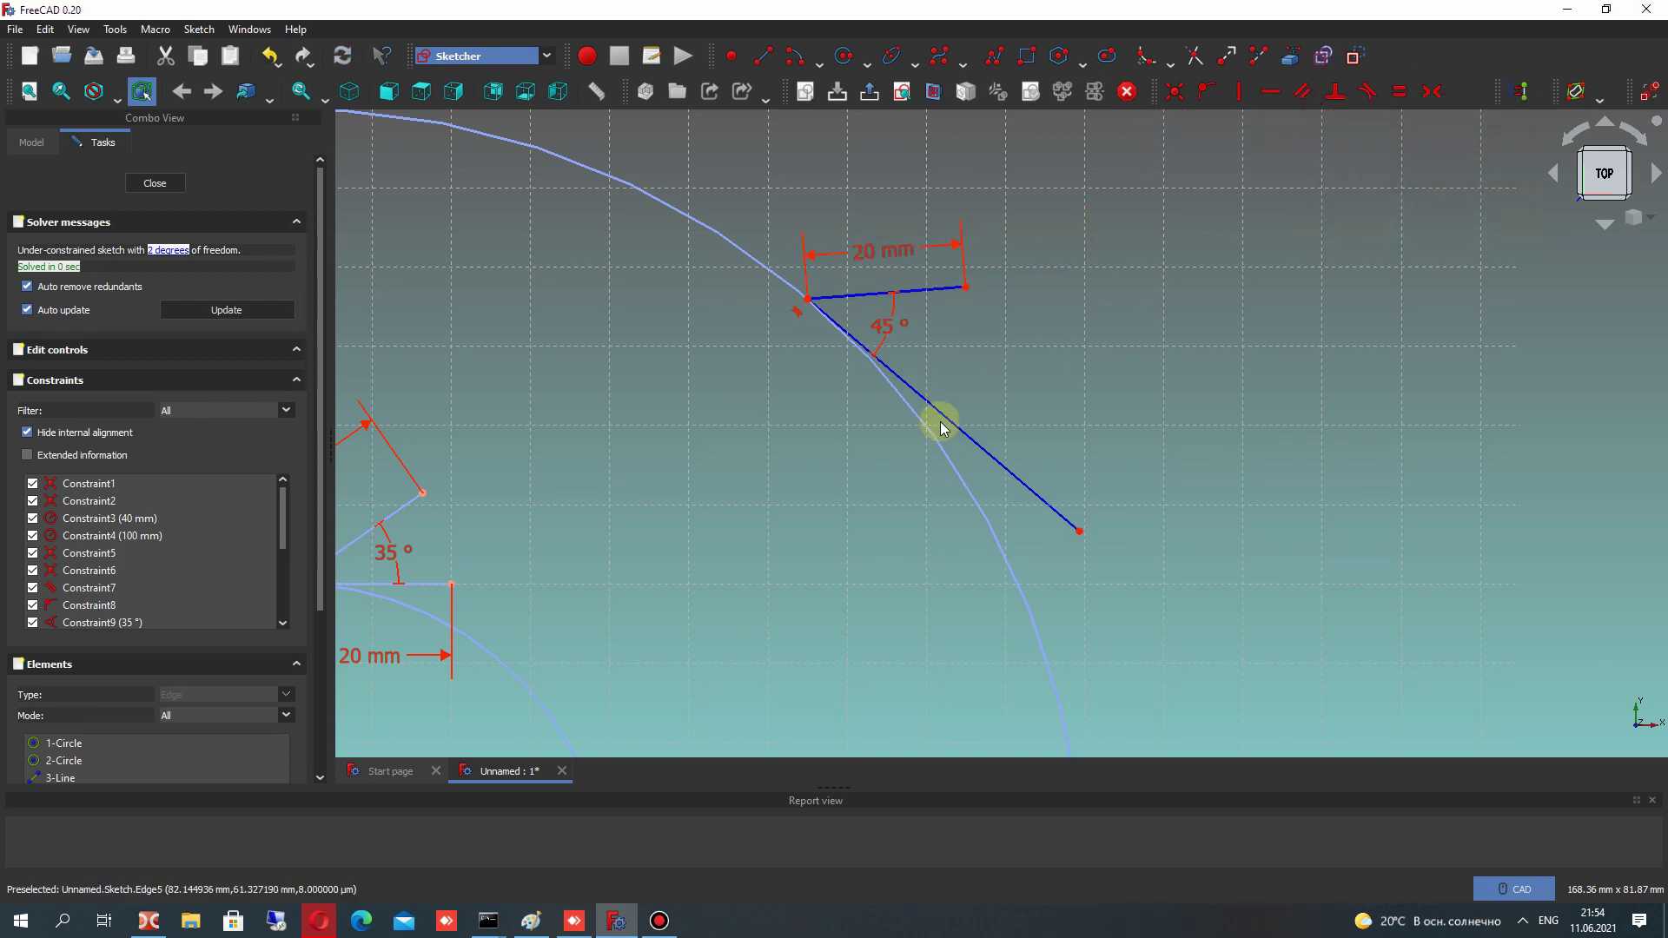
Set the length of the outer circle's tangent line to 20 mm
left_click(1487, 92)
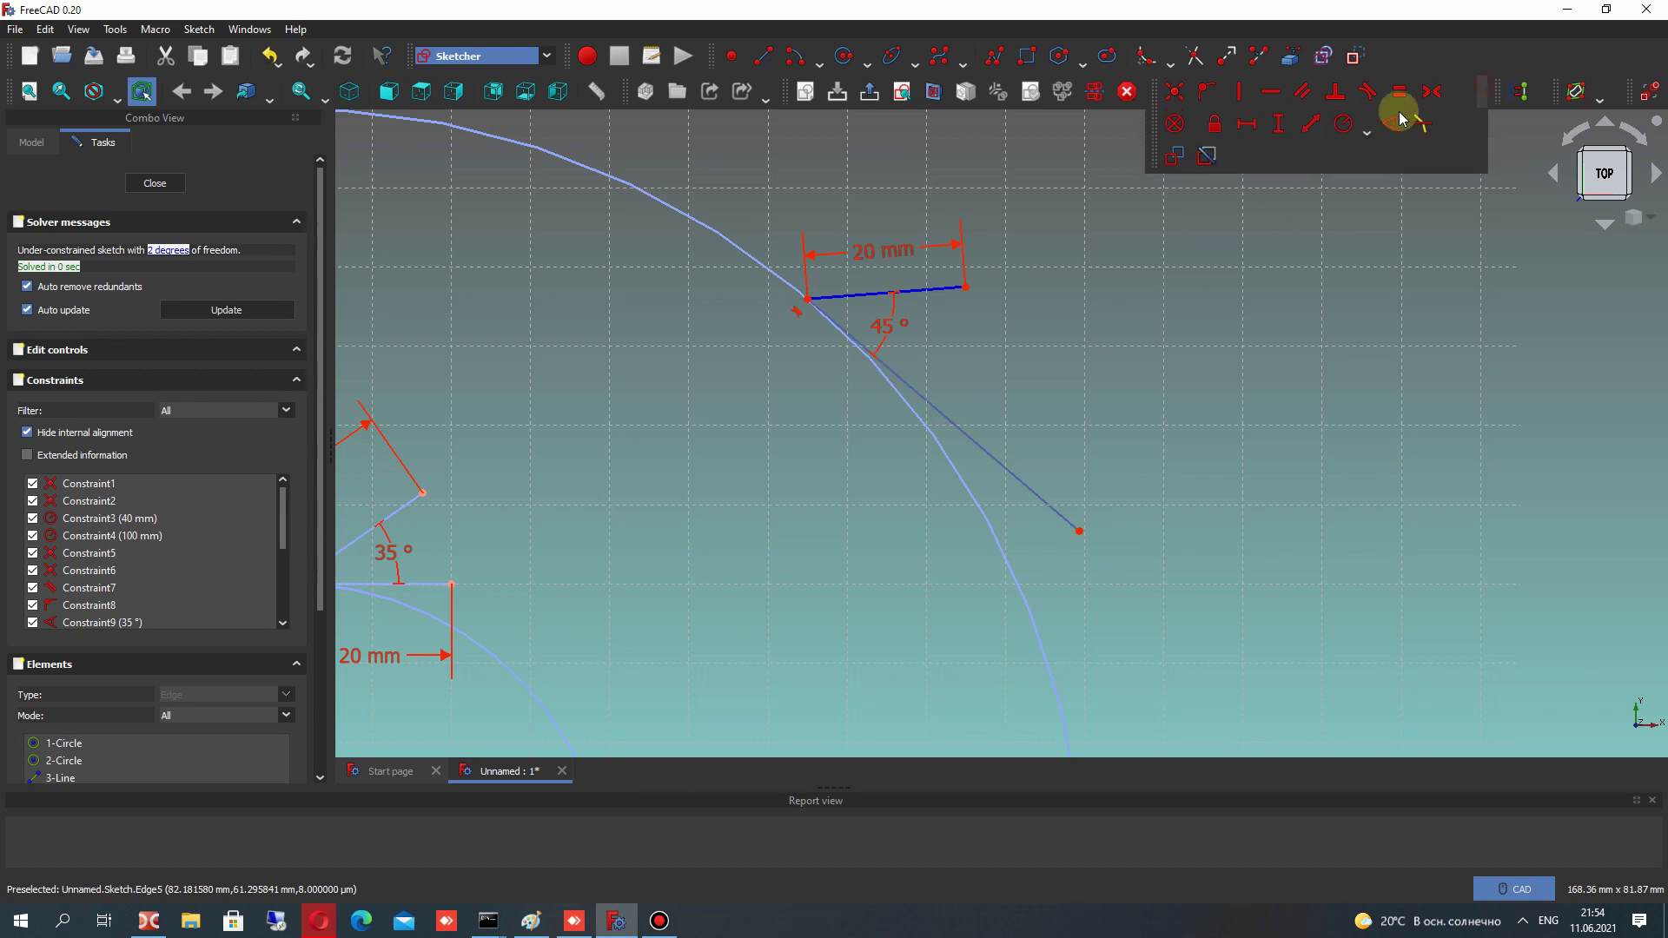
left_click(1308, 128)
type("20")
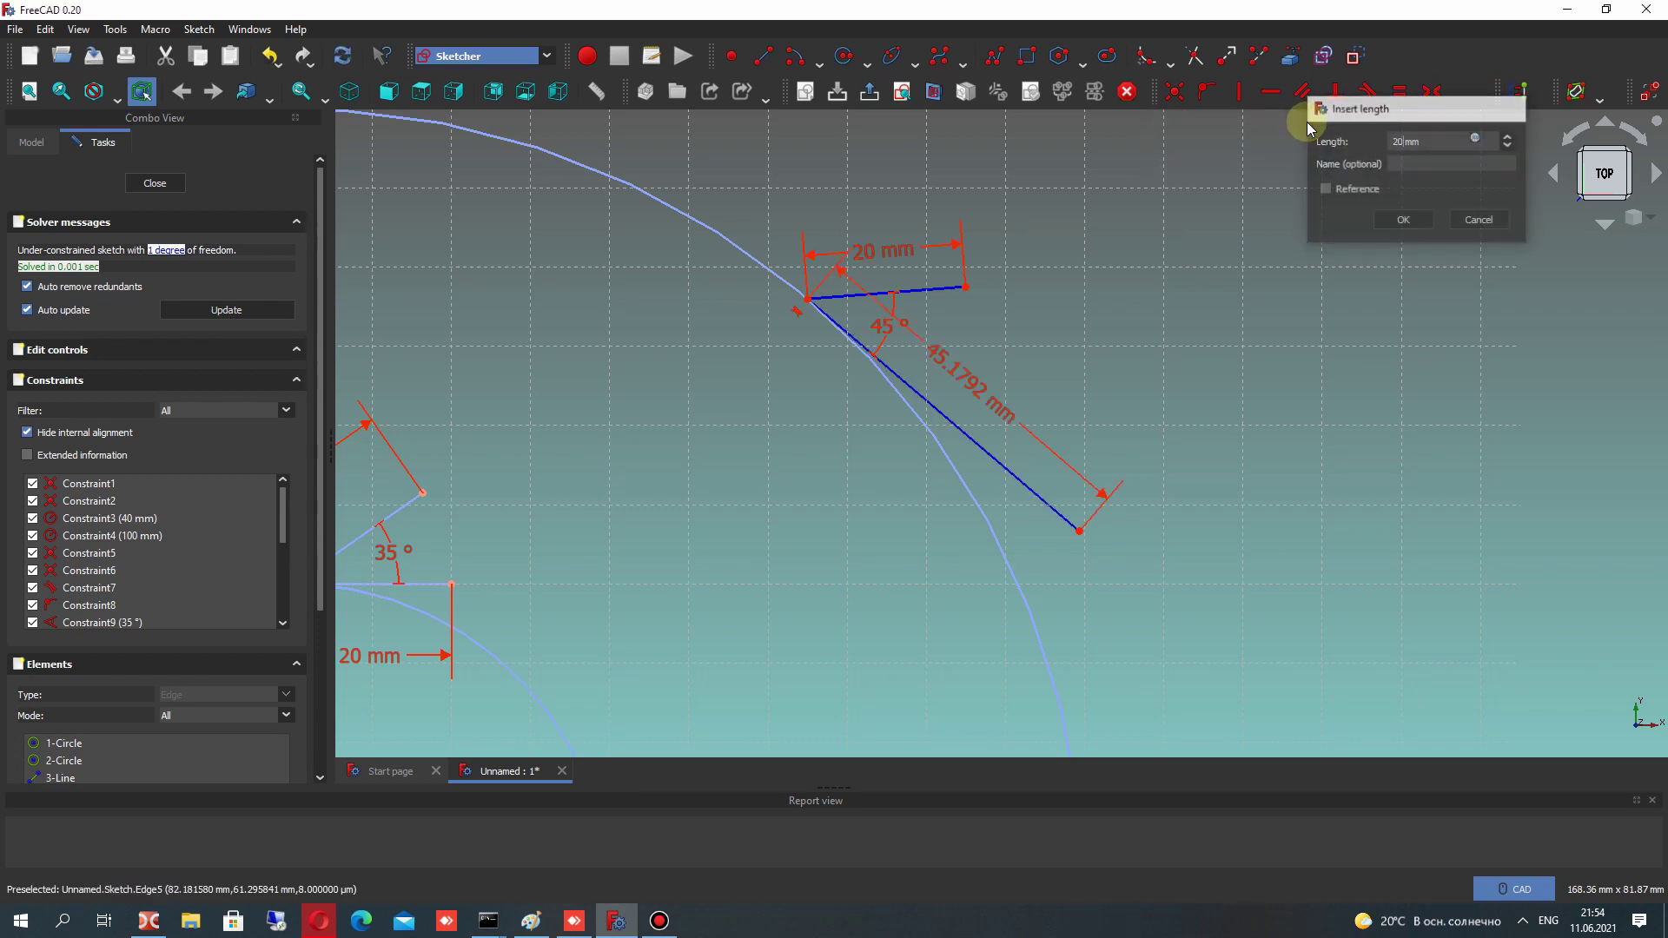
key("Return")
mouse_move(887, 374)
left_mouse_down()
mouse_move(607, 167)
mouse_move(938, 401)
mouse_move(654, 174)
mouse_move(745, 346)
left_mouse_up()
scroll(911, 284, "down", 3)
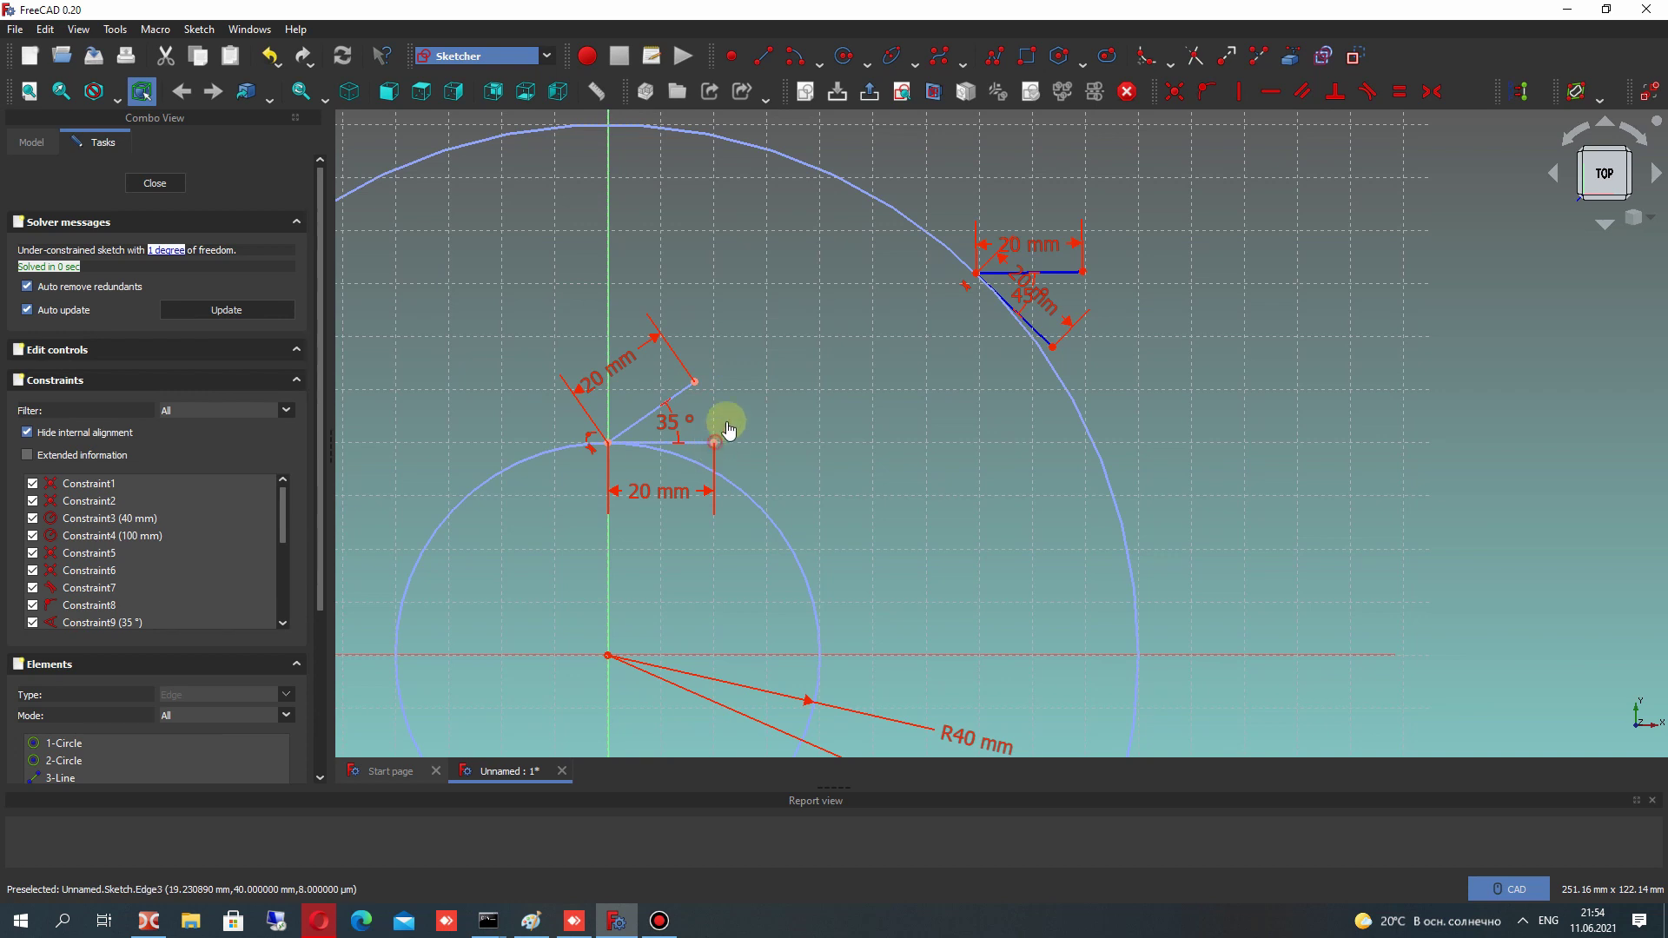
Switch from construction to normal geometry and draw an upward-bulging arc by end points and rim point between the two line pairs' start points
left_click(693, 428)
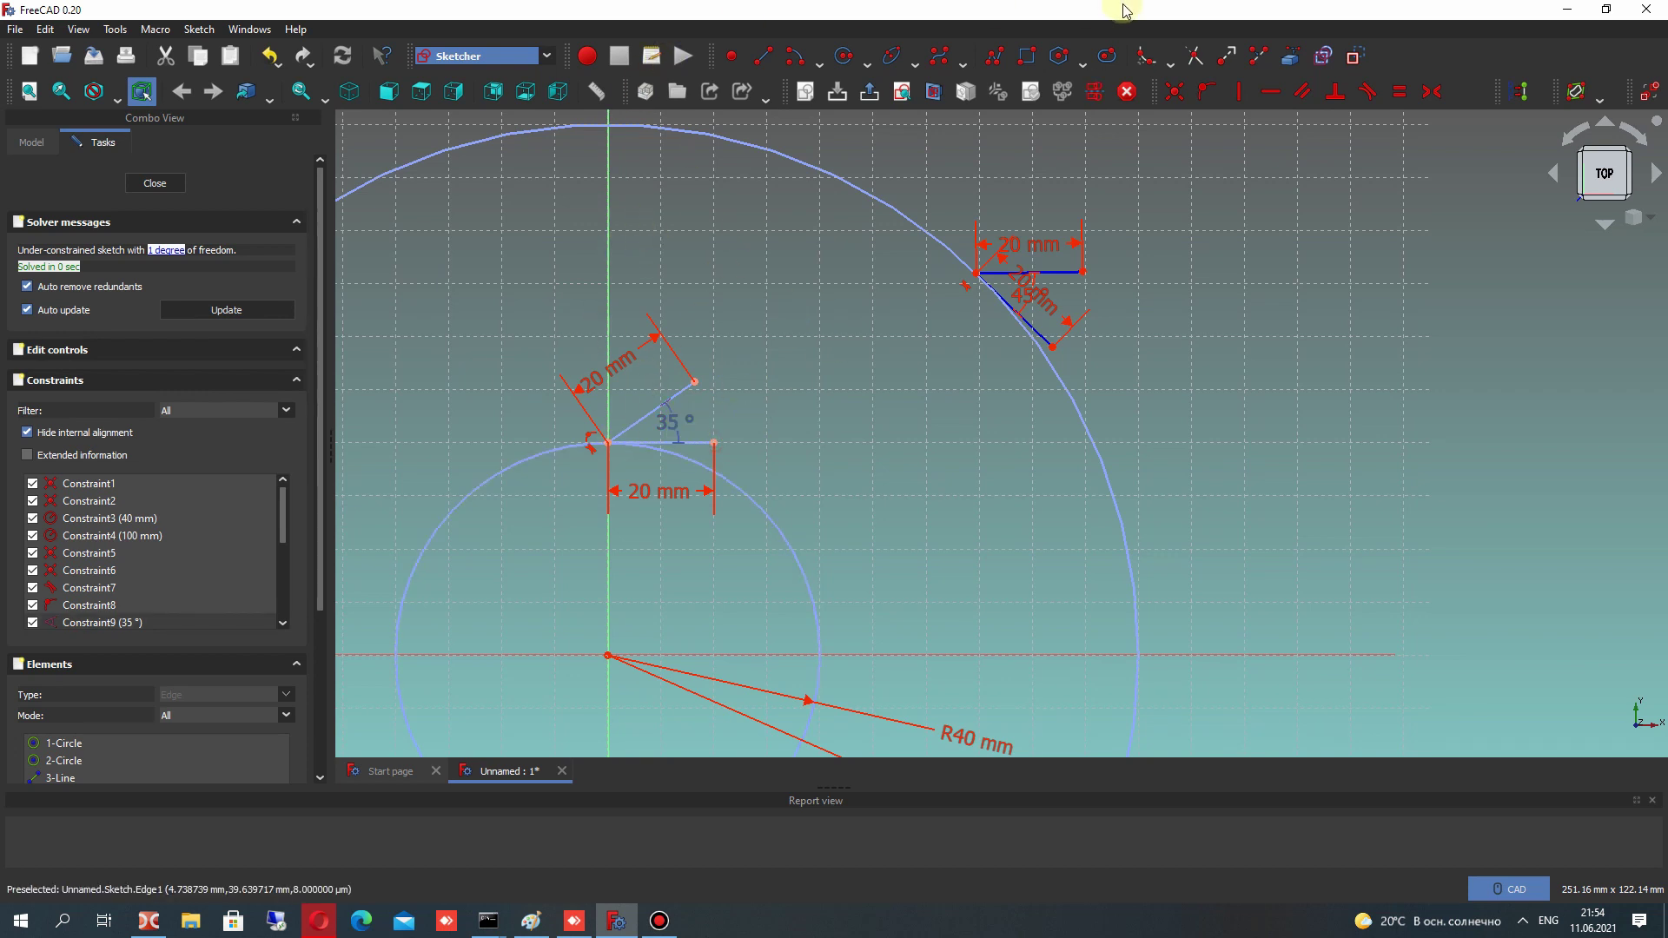
left_click(1353, 58)
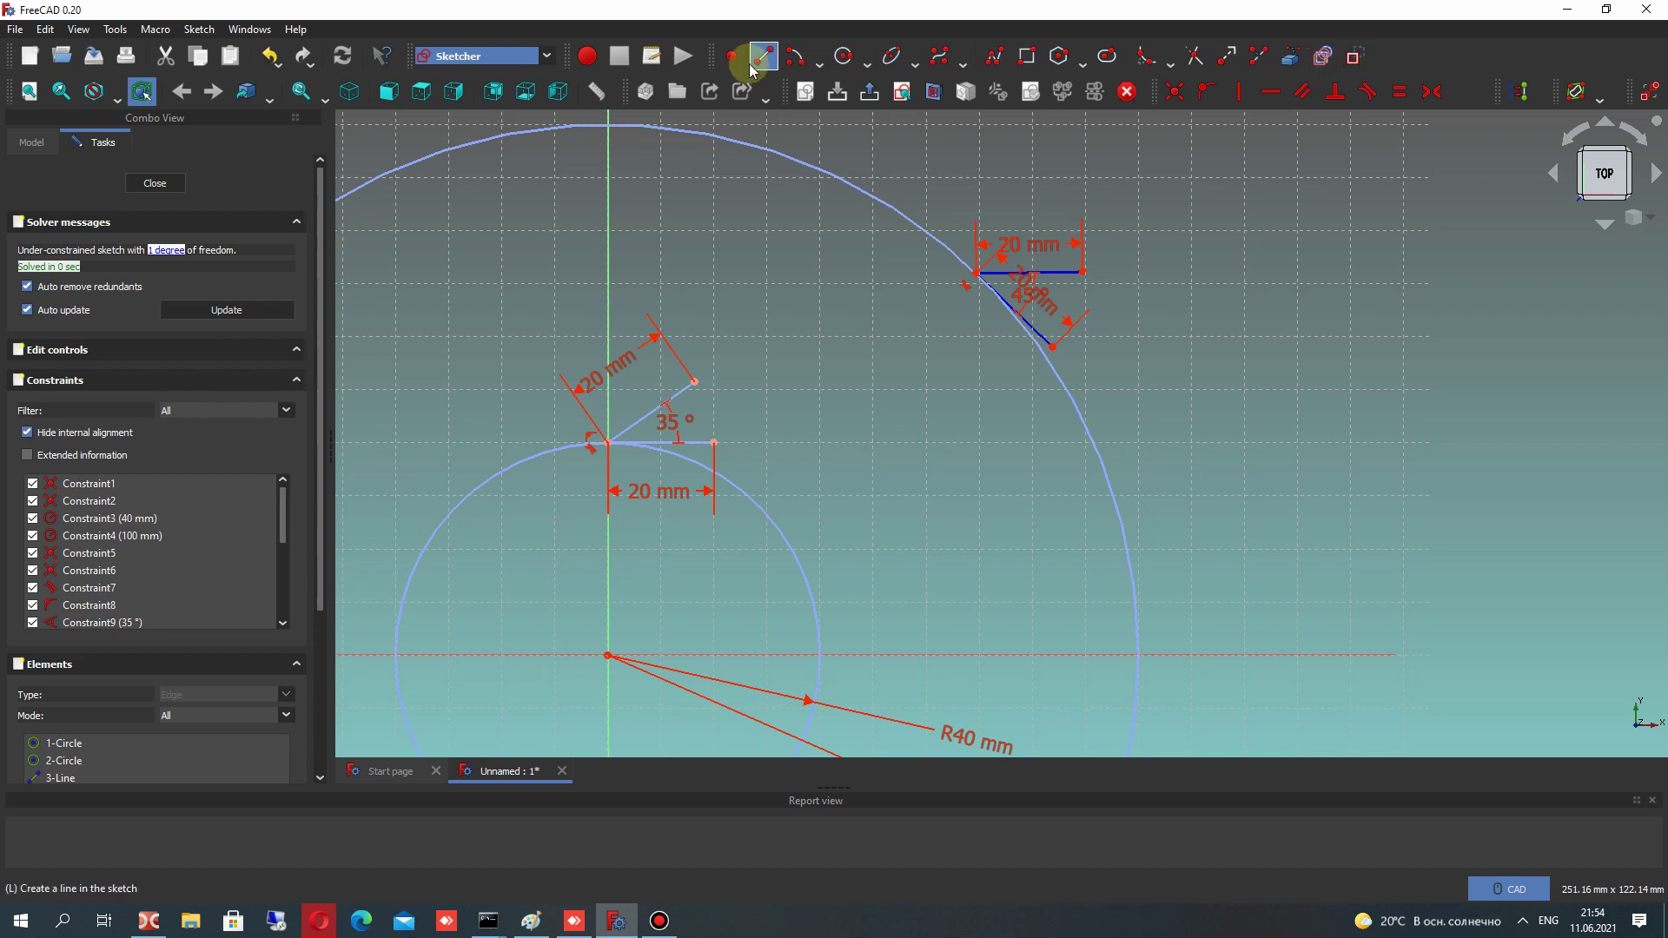
left_click(868, 63)
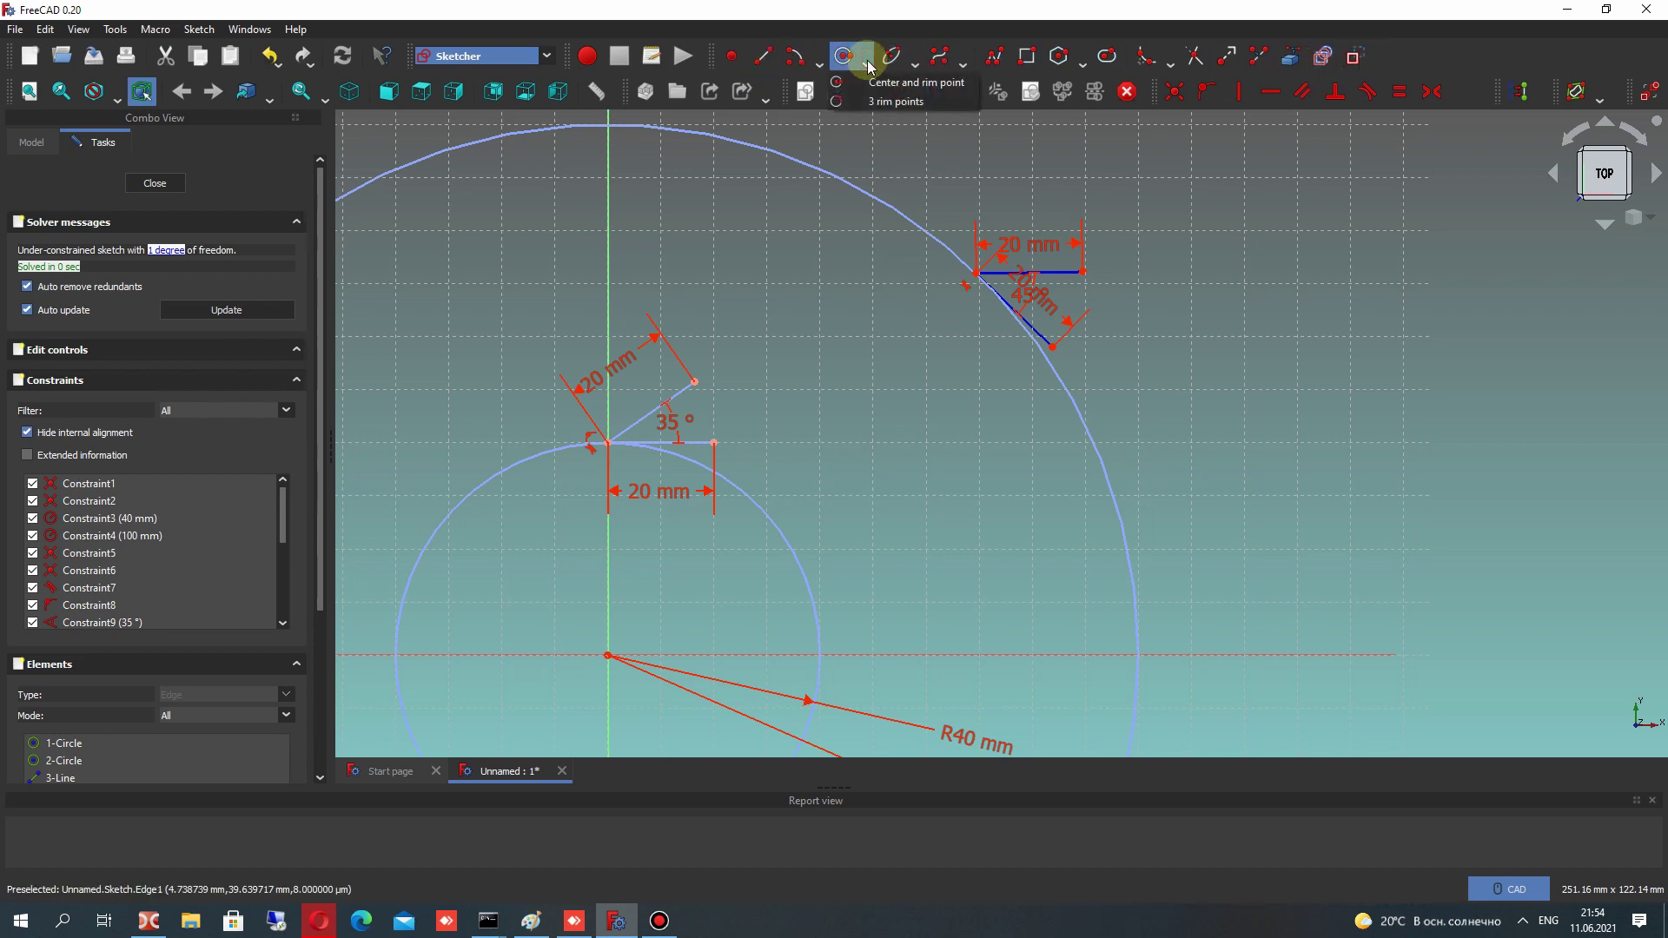
left_click(810, 59)
left_click(815, 61)
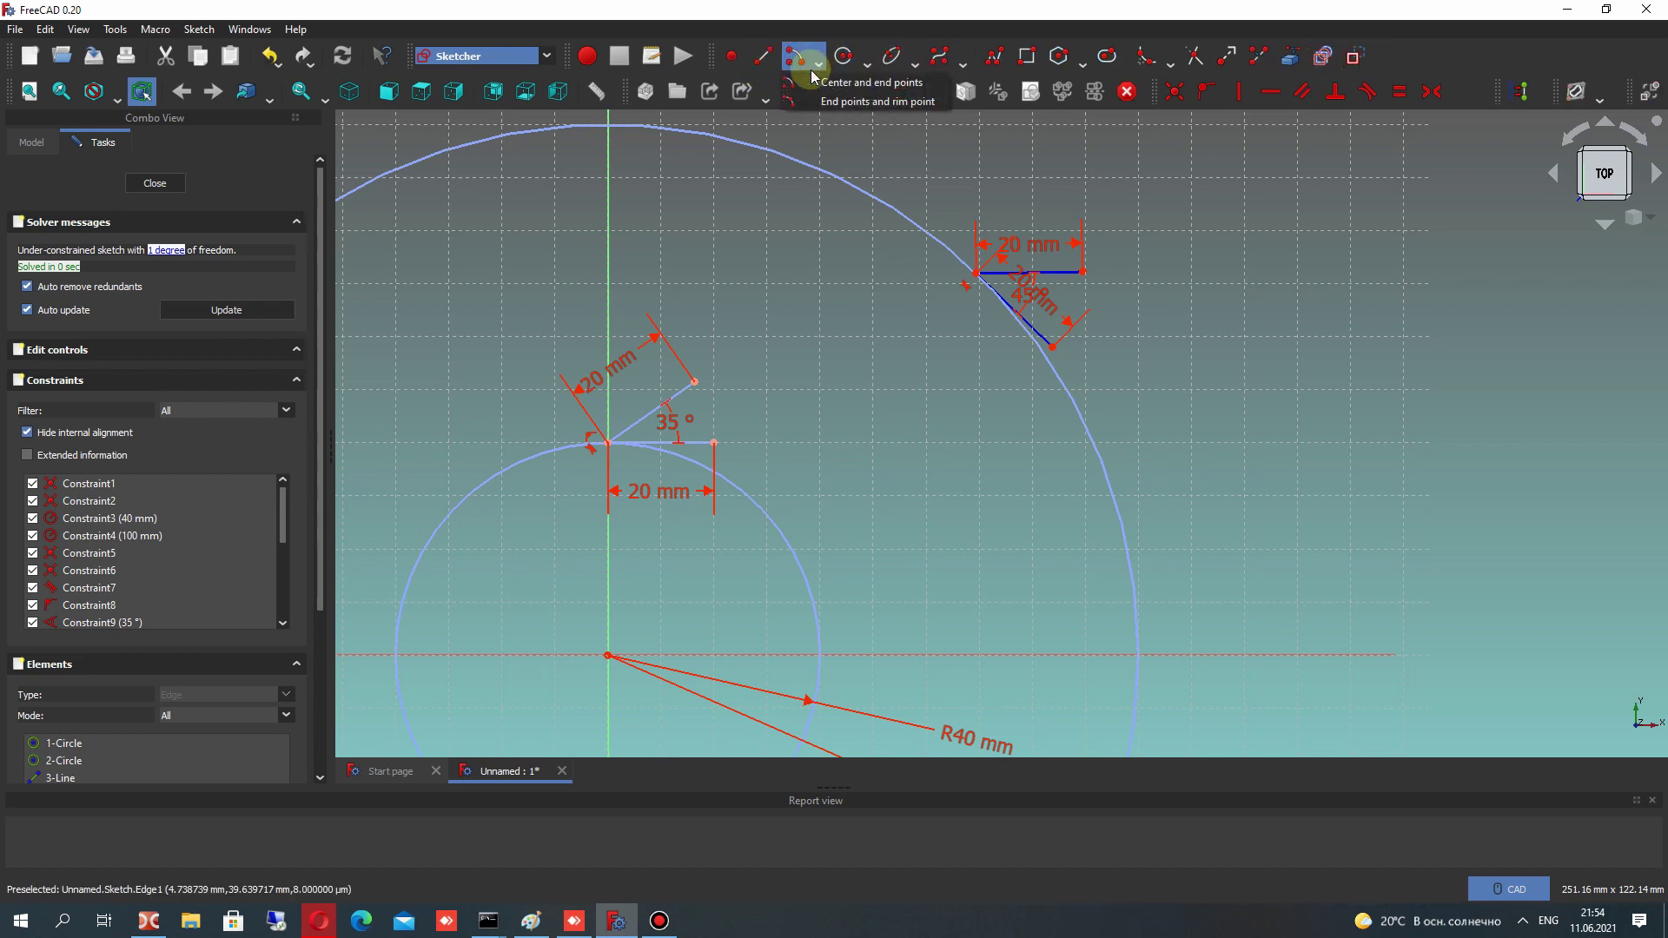
left_click(810, 101)
left_click(819, 61)
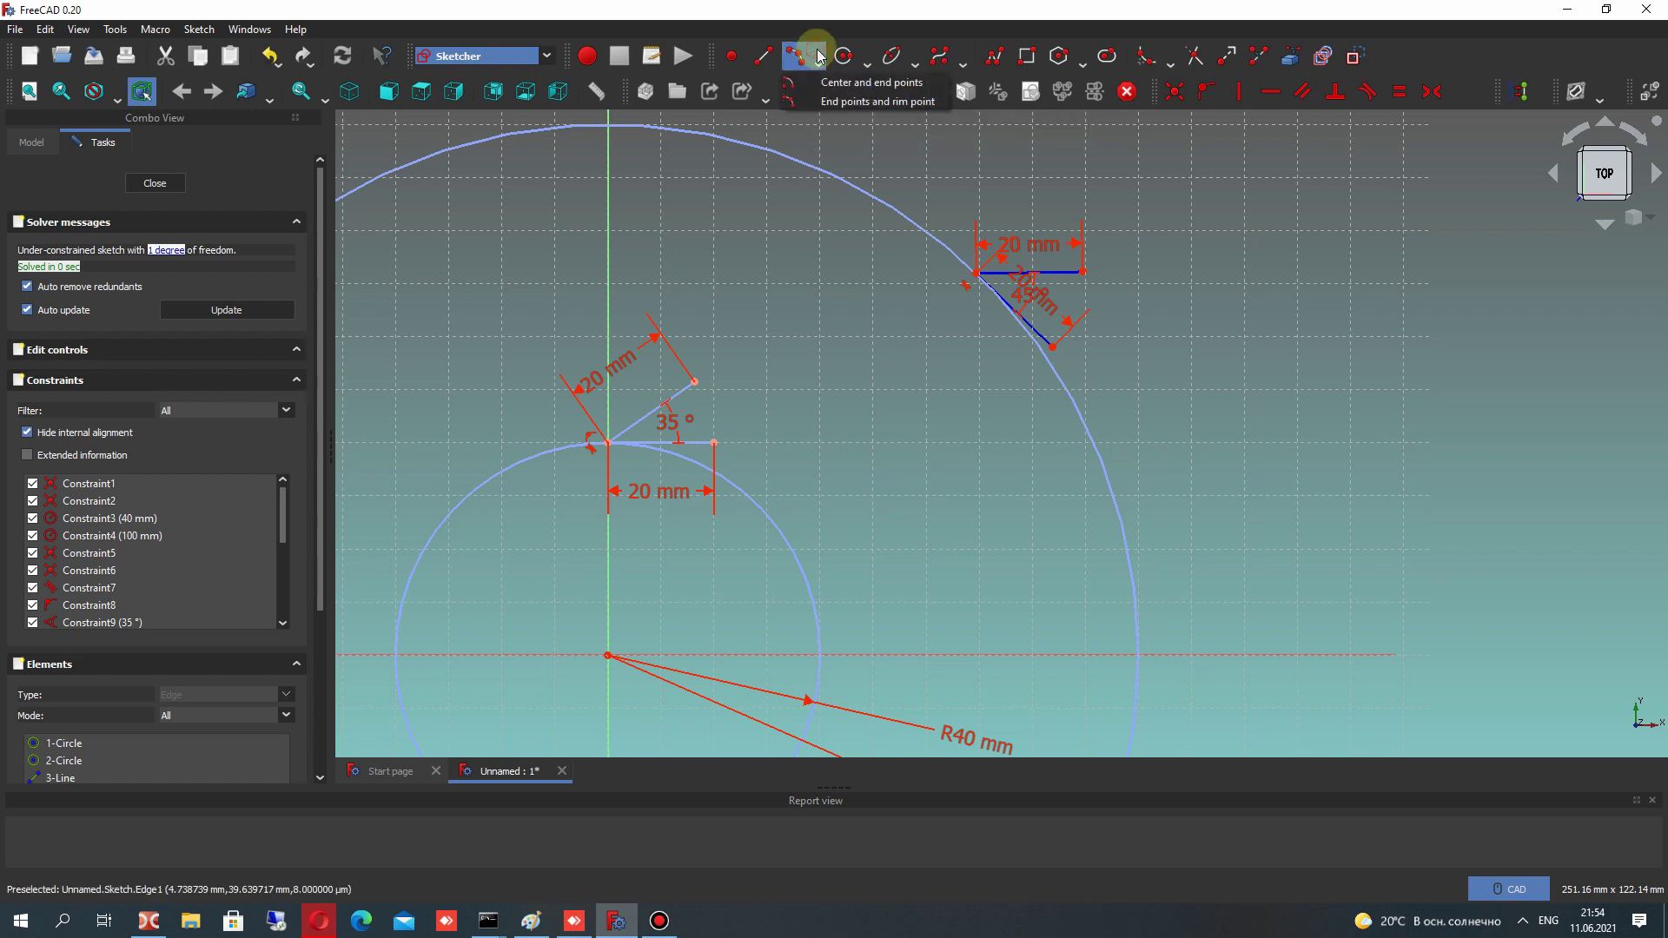
left_click(796, 104)
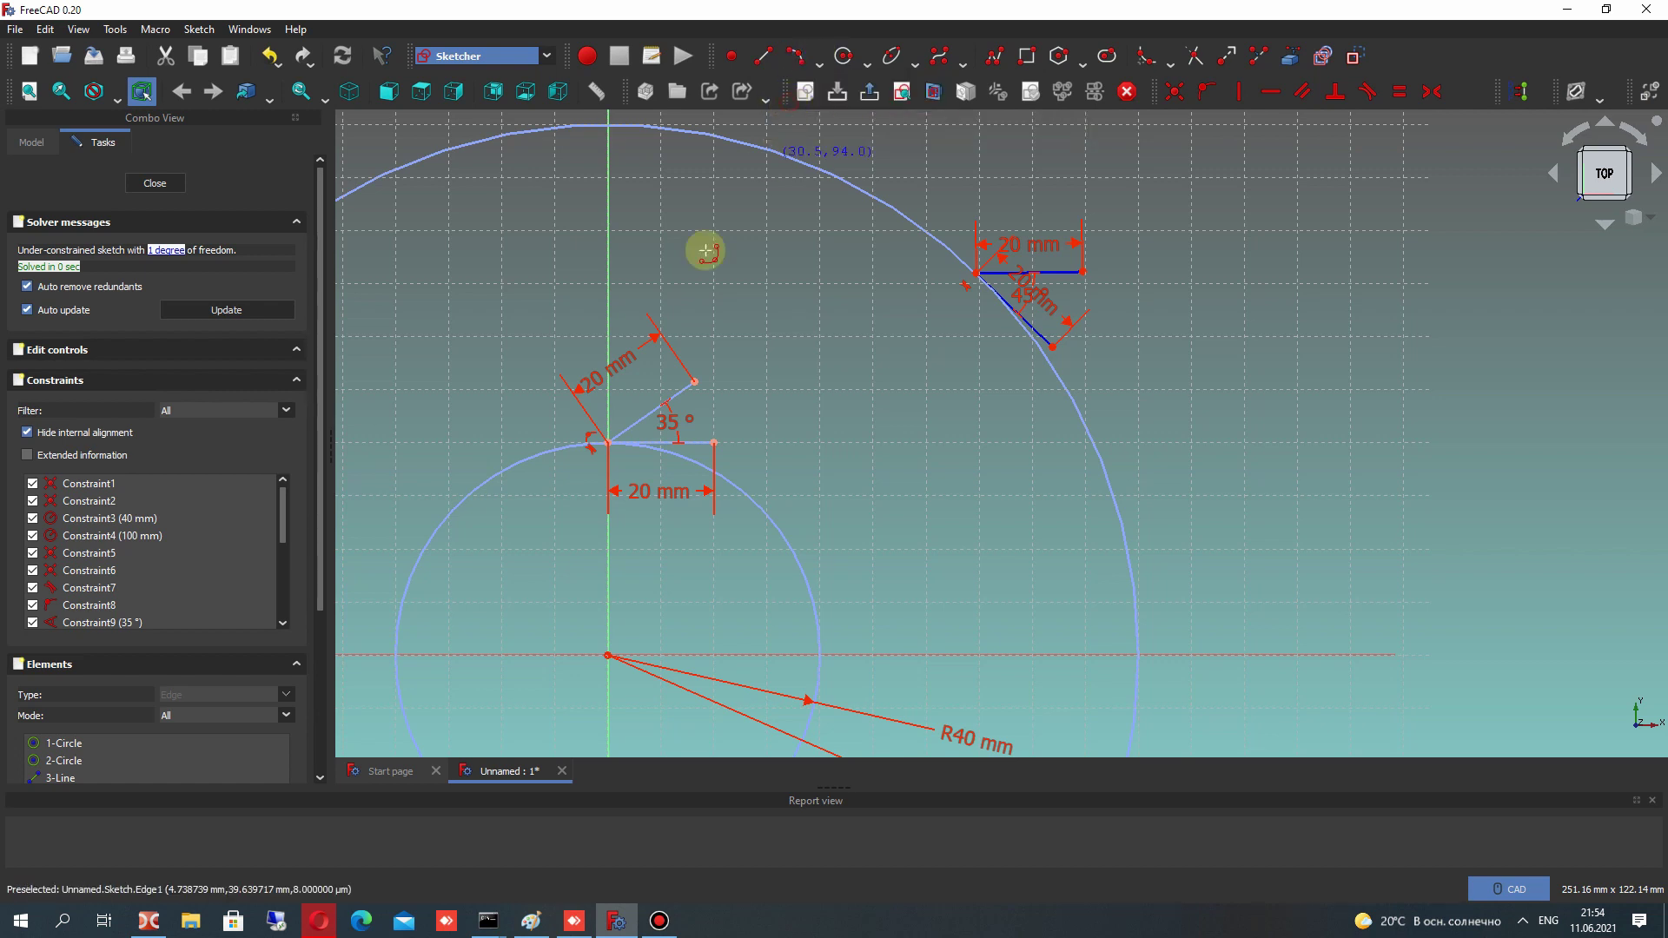
left_click(608, 443)
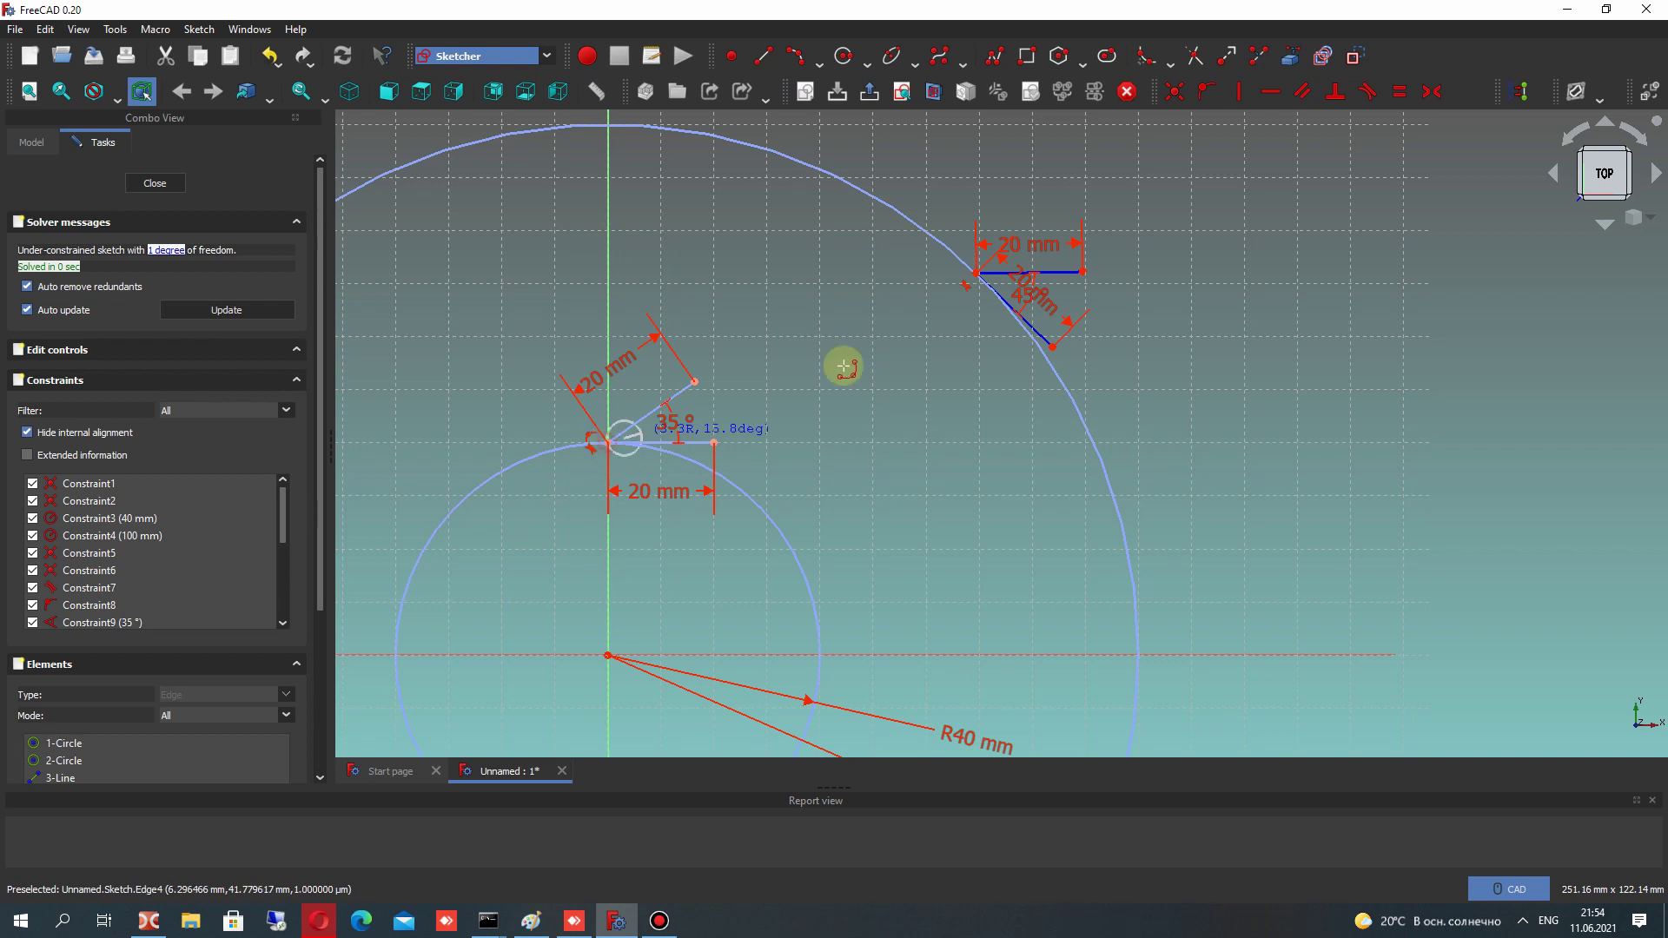
left_click(974, 275)
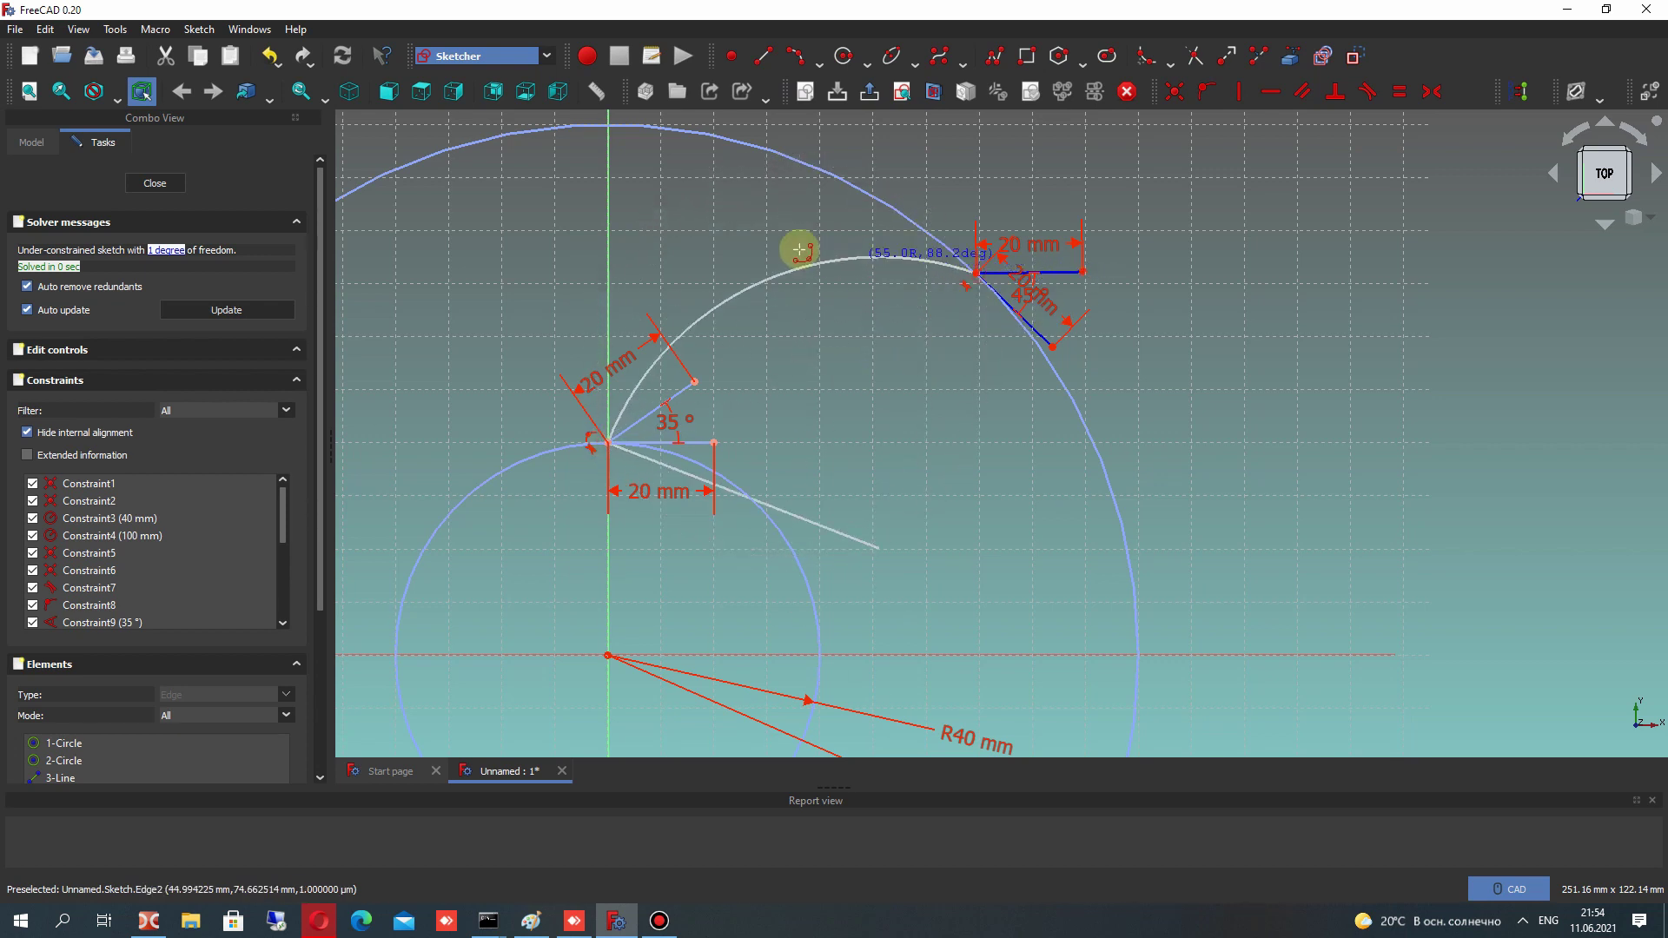
left_click(808, 296)
Make the arc tangent to the raised 35° line at the inner circle
scroll(687, 400, "up", 3)
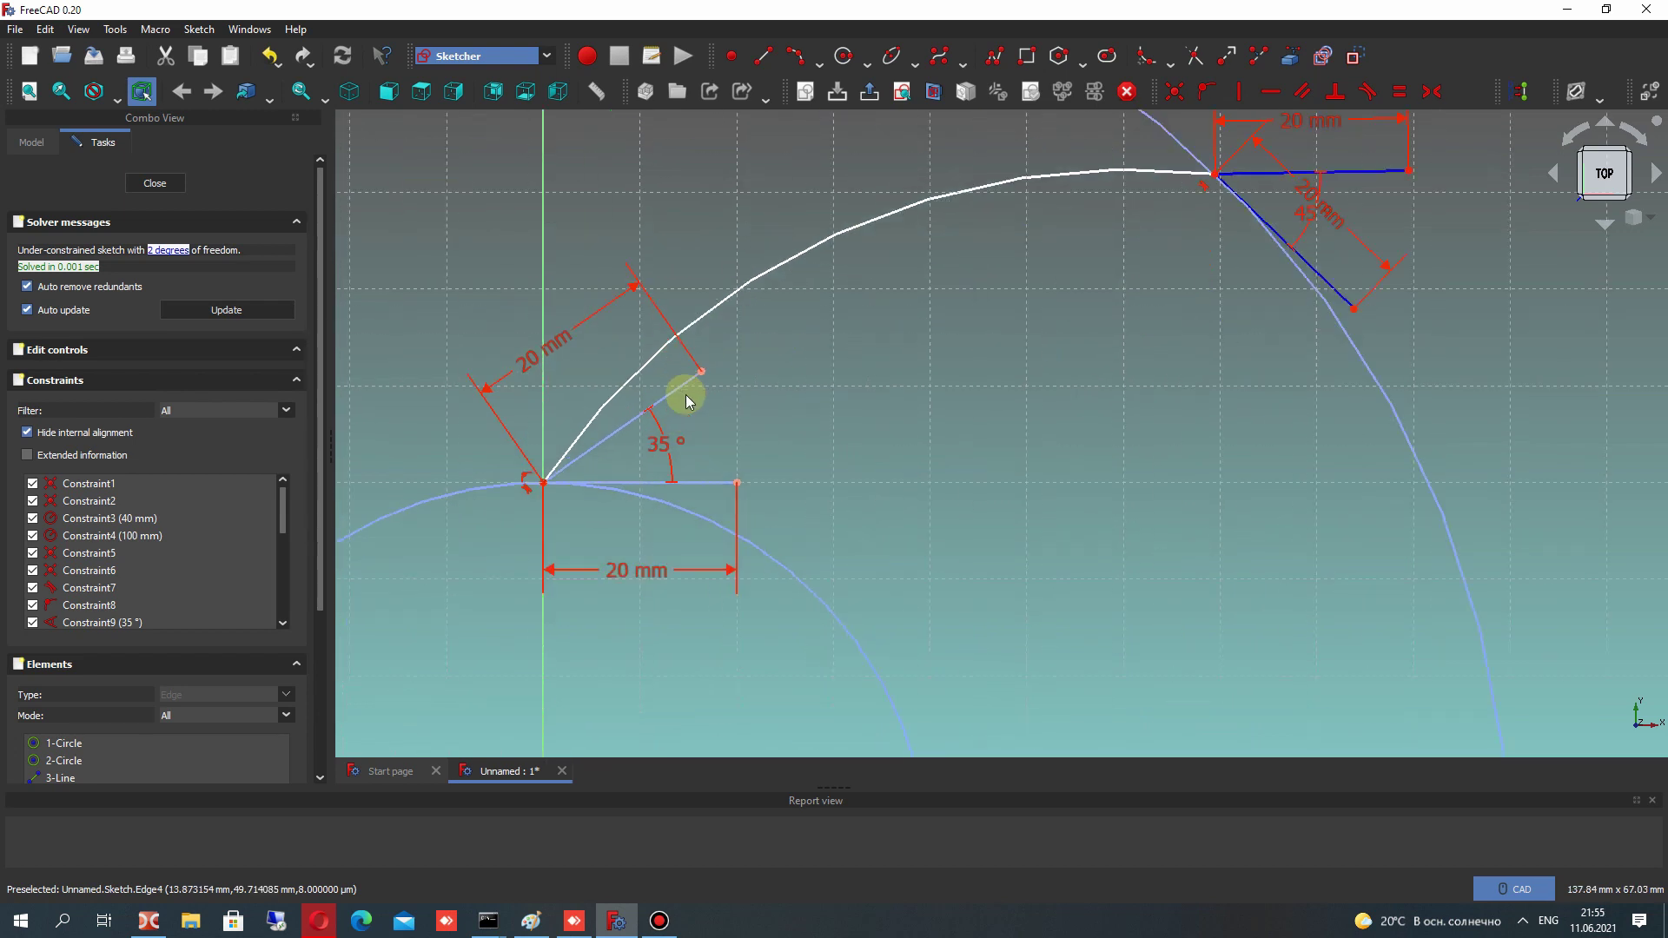
left_click(659, 352)
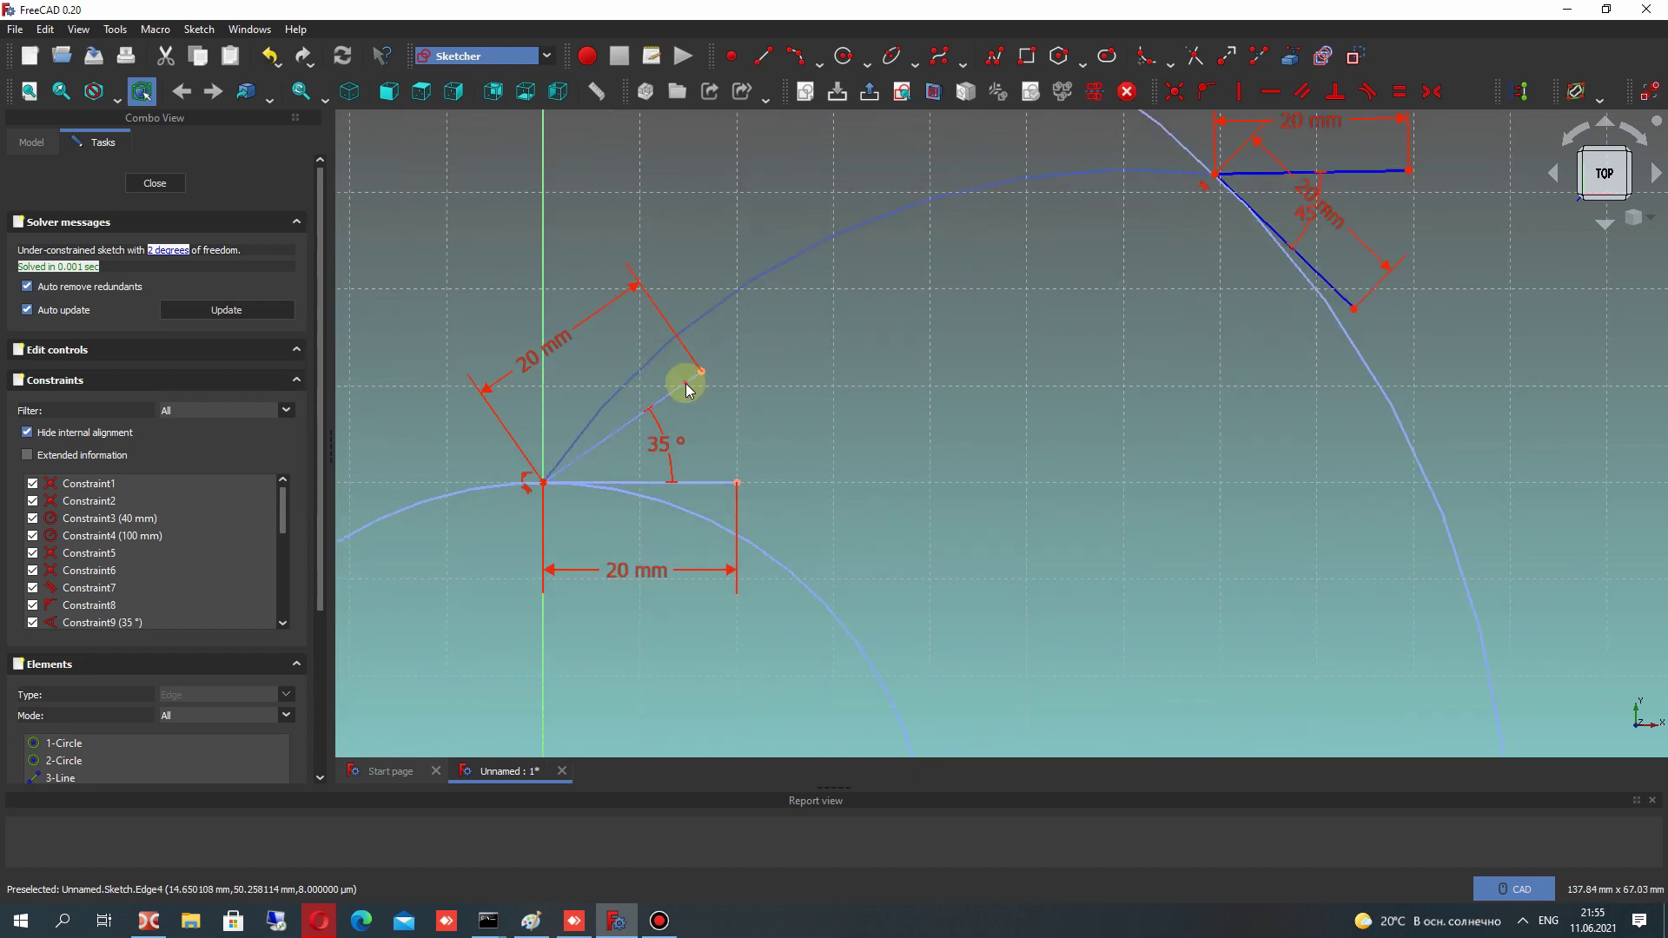
left_click(1366, 93)
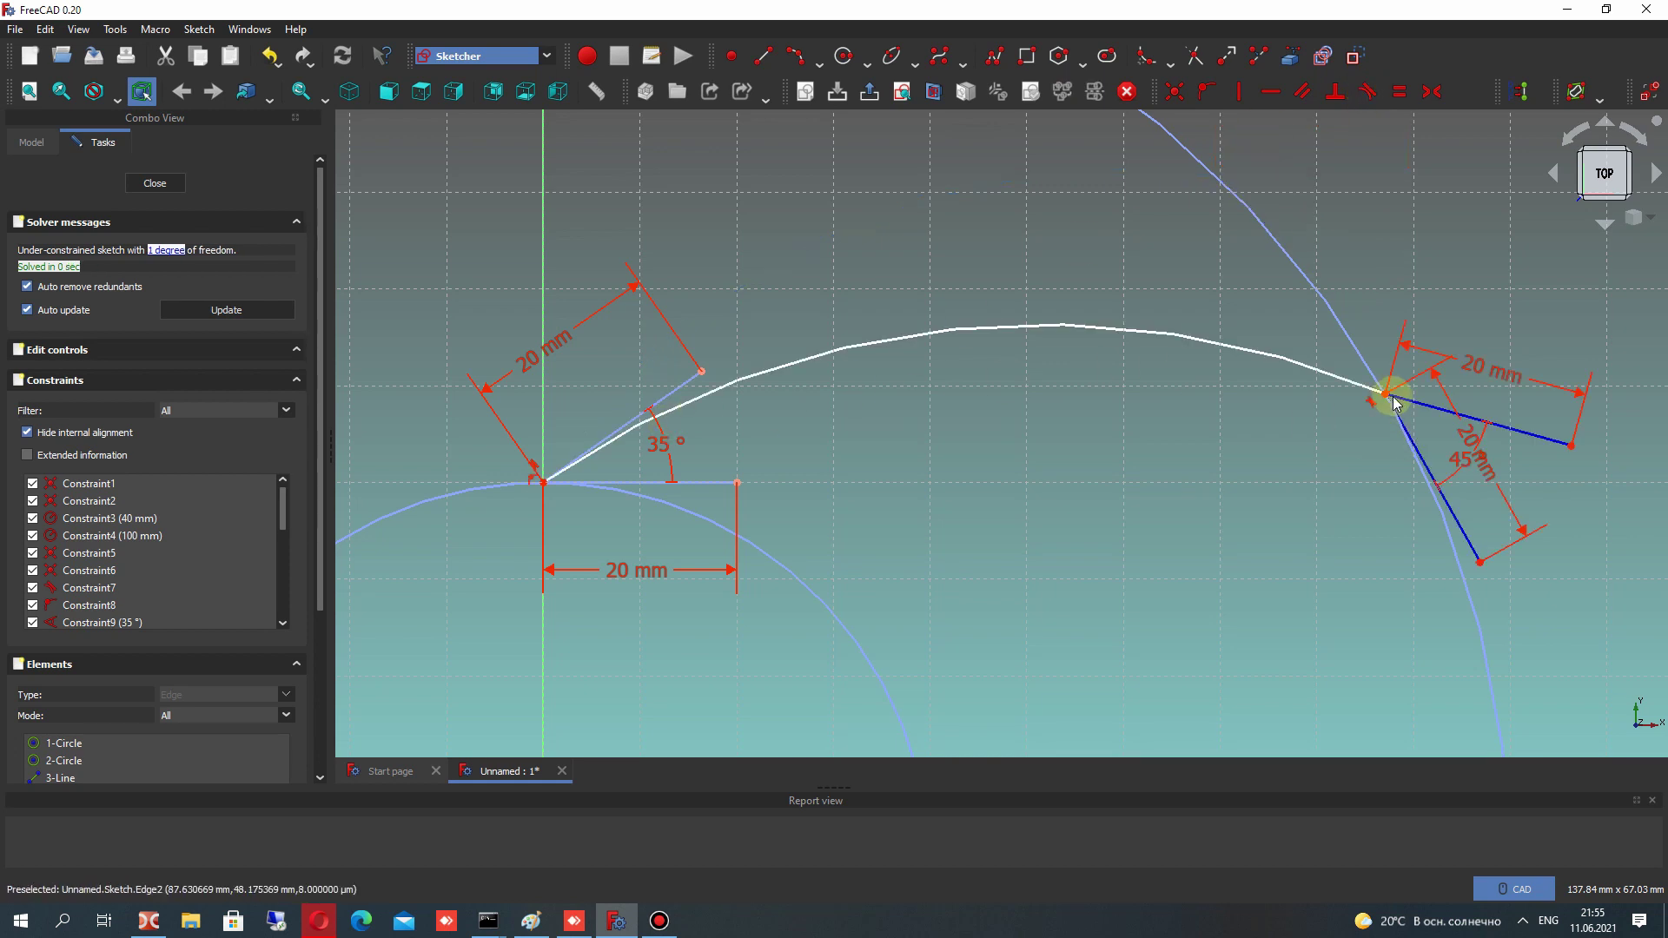
Make the arc tangent to the upper construction line at the outer circle after moving their shared point up along the circle
left_click_drag(1394, 402, 1338, 365)
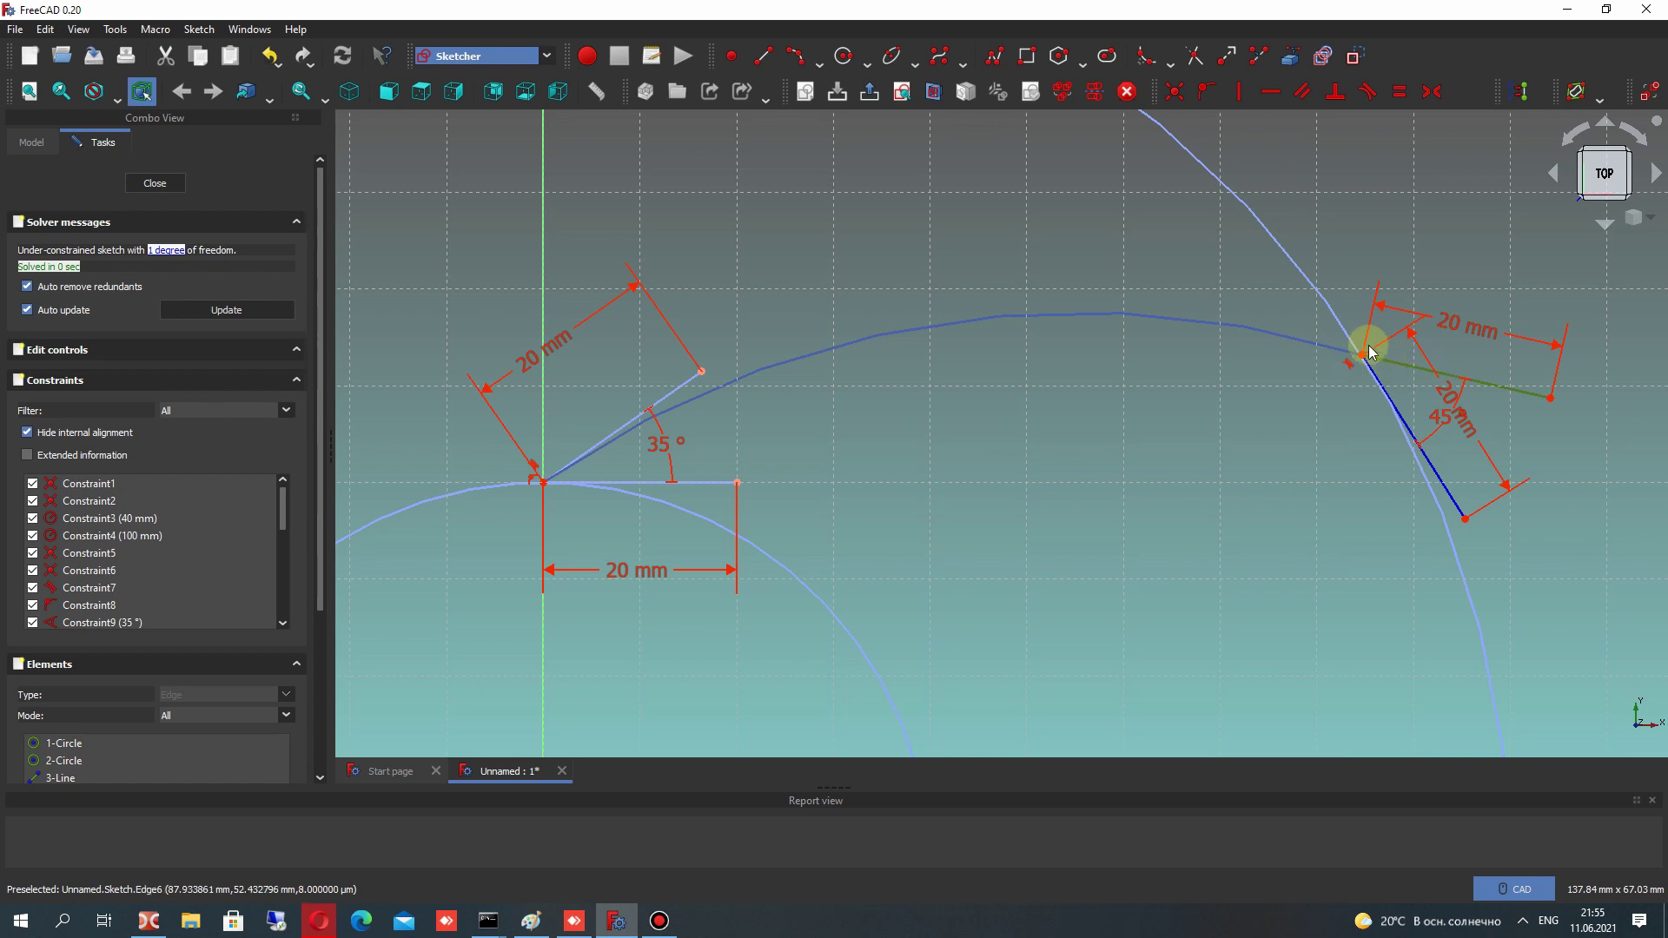
left_click(1366, 92)
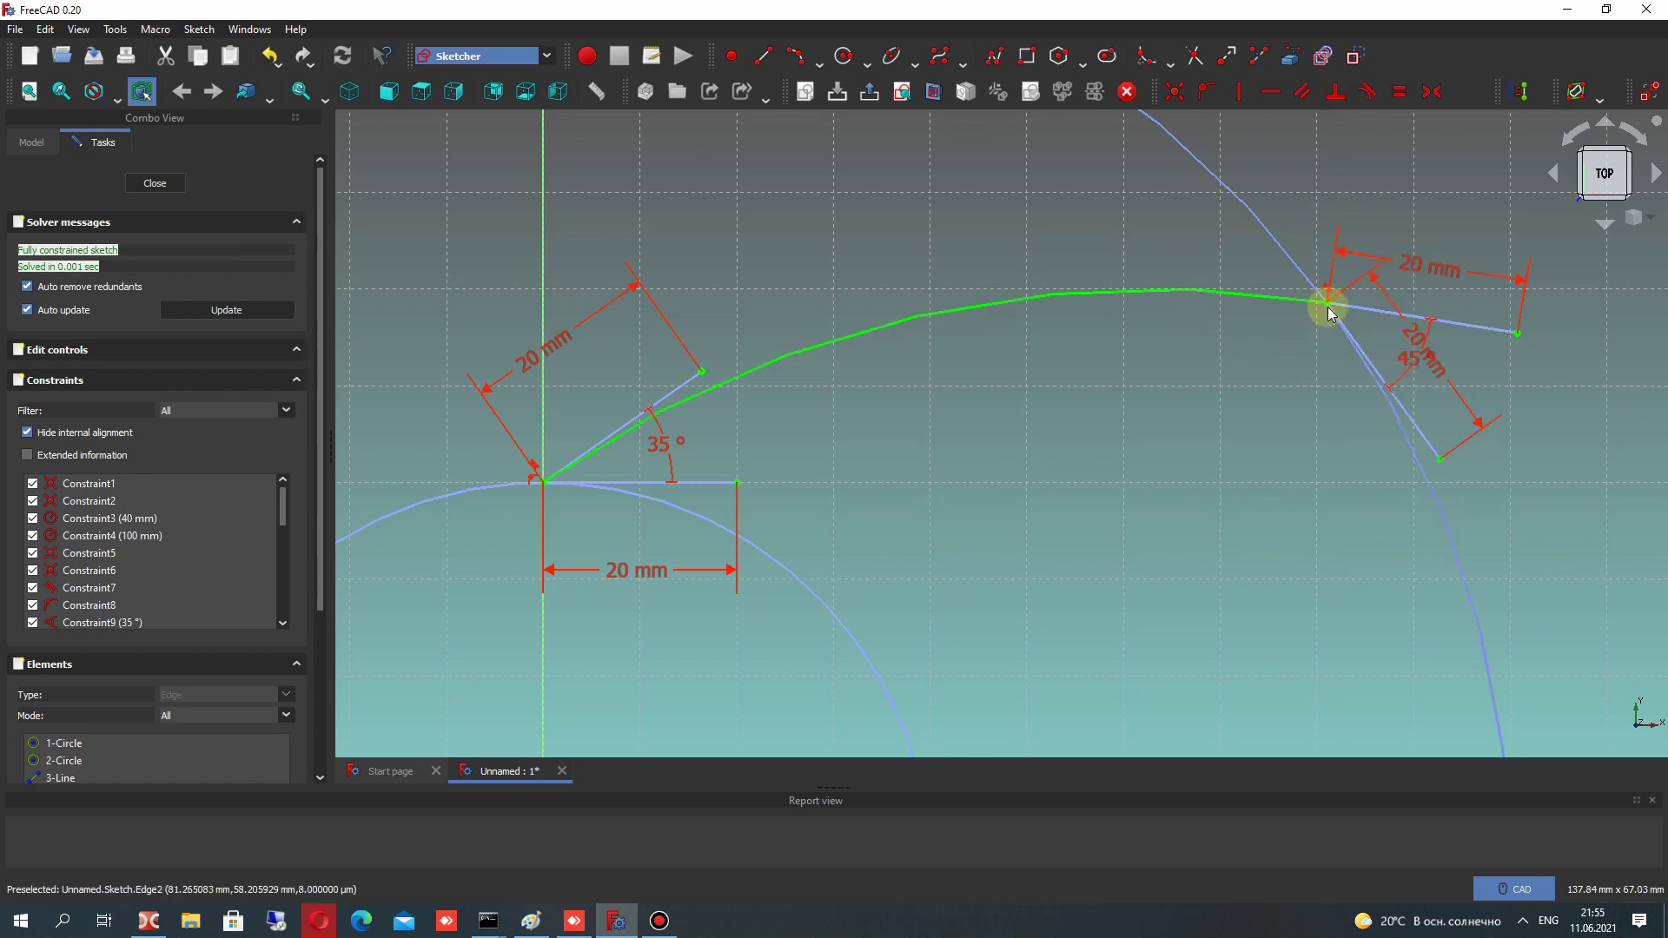
scroll(998, 432, "down", 2)
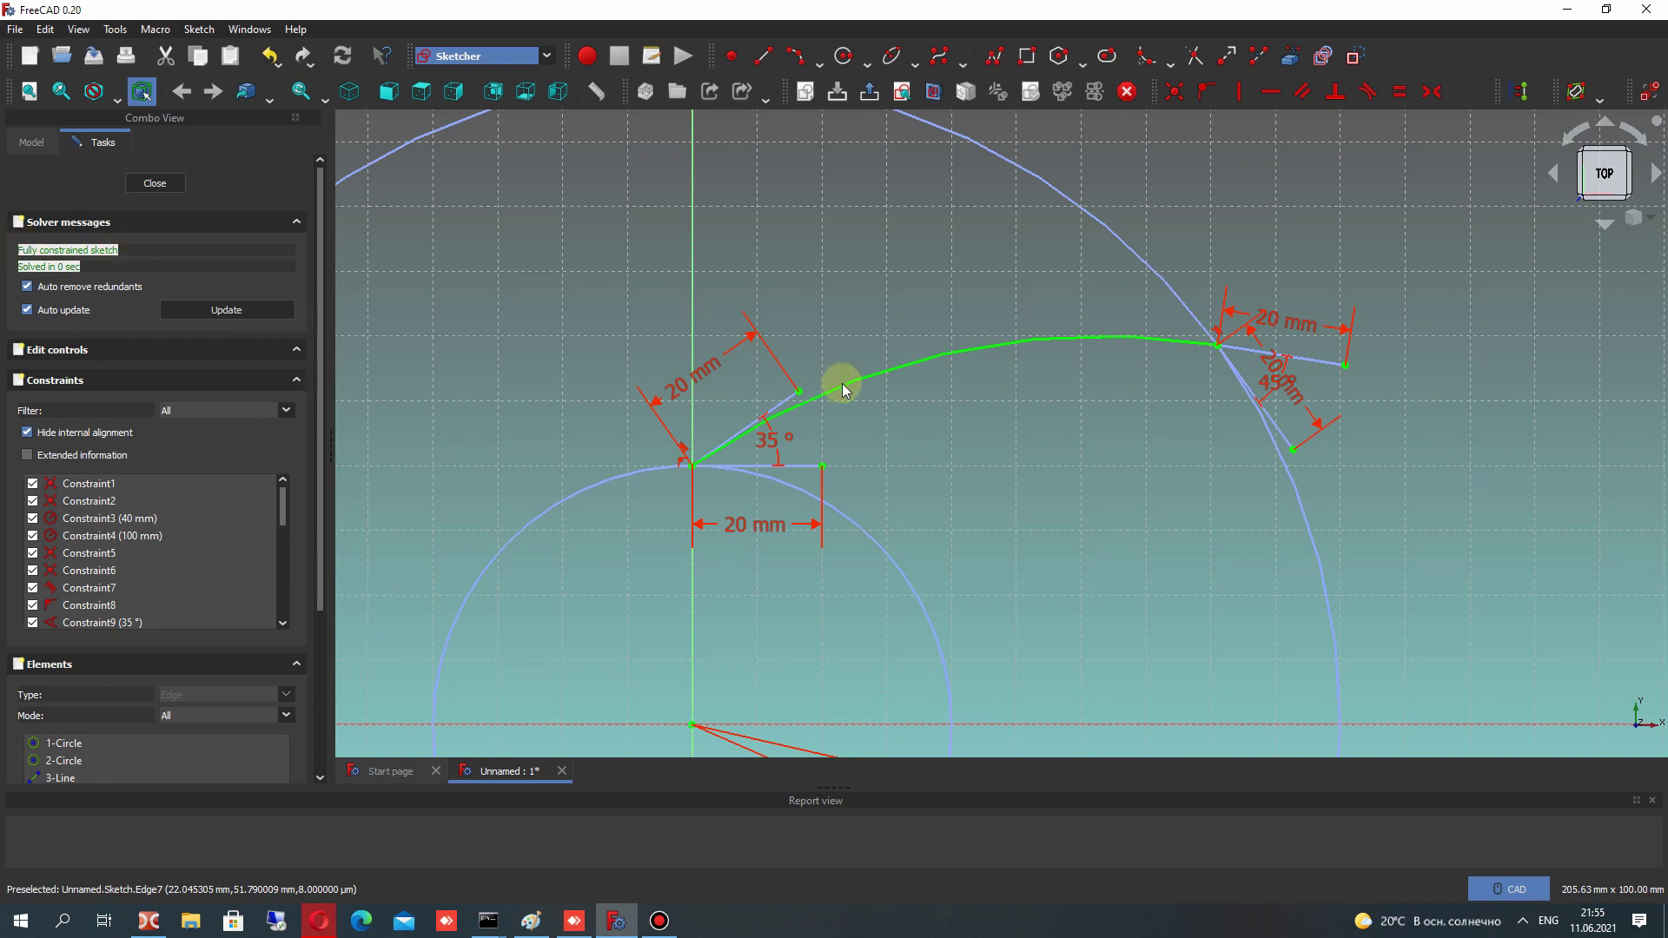
Move the two 20 mm length dimensions at the outer circle away from the angle dimension between them
scroll(843, 389, "down", 1)
scroll(868, 328, "up", 2)
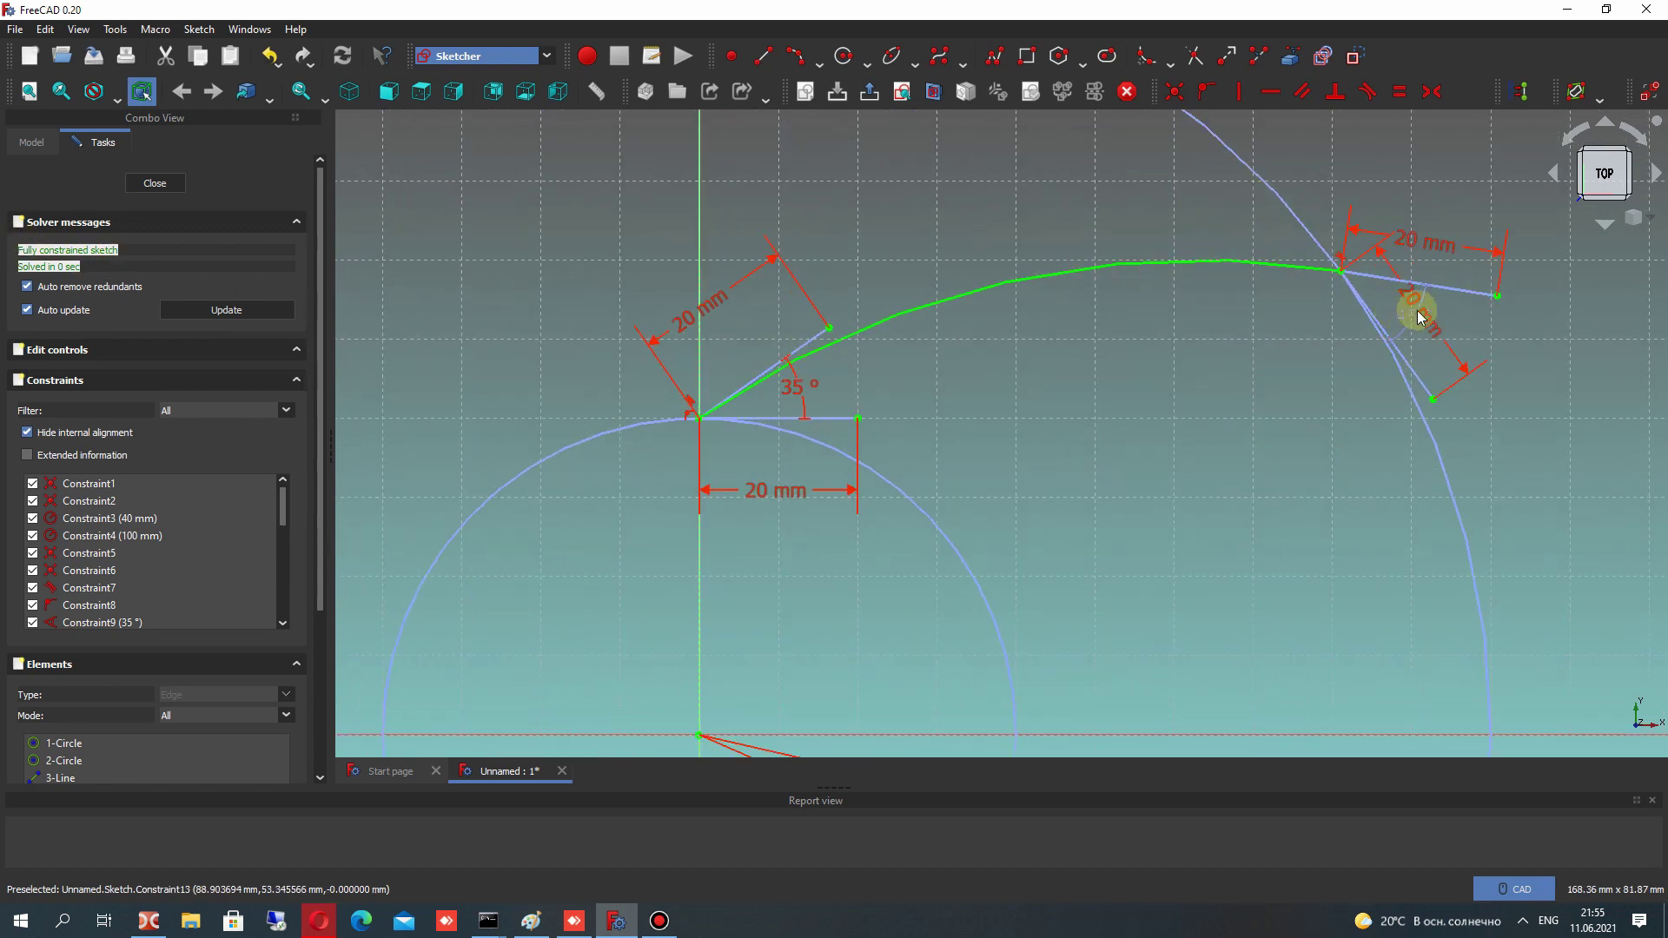
left_click_drag(1420, 317, 1312, 369)
left_click_drag(1440, 245, 1441, 171)
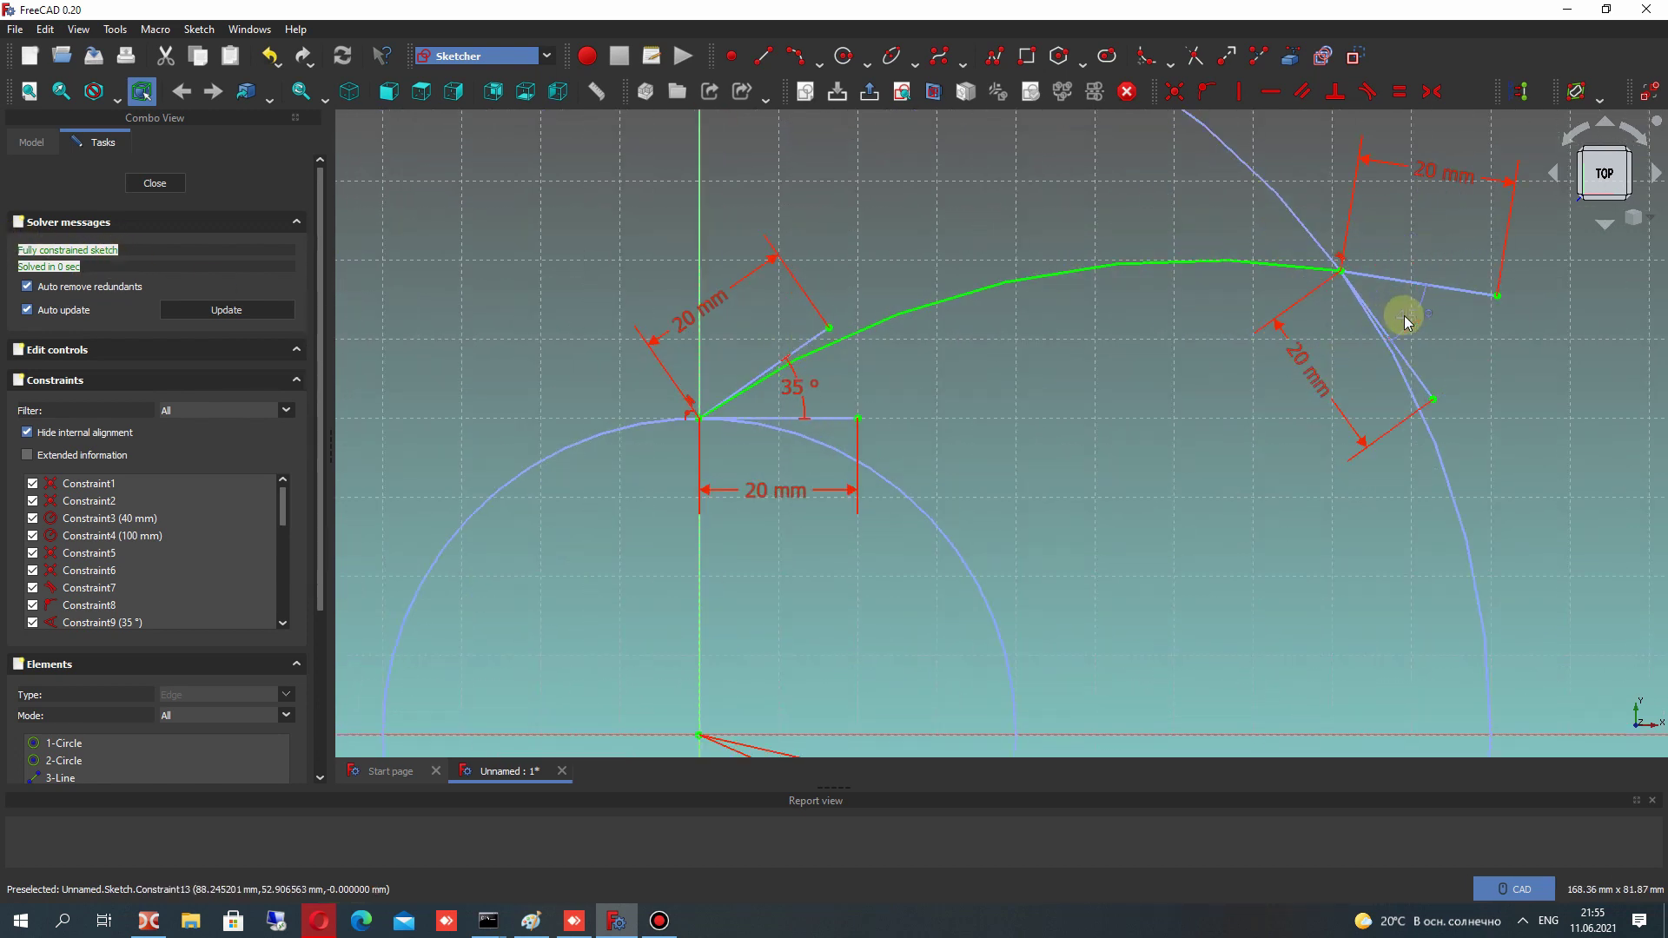
Set the angle between the two construction lines at the outer circle to 30°
double_click(1407, 320)
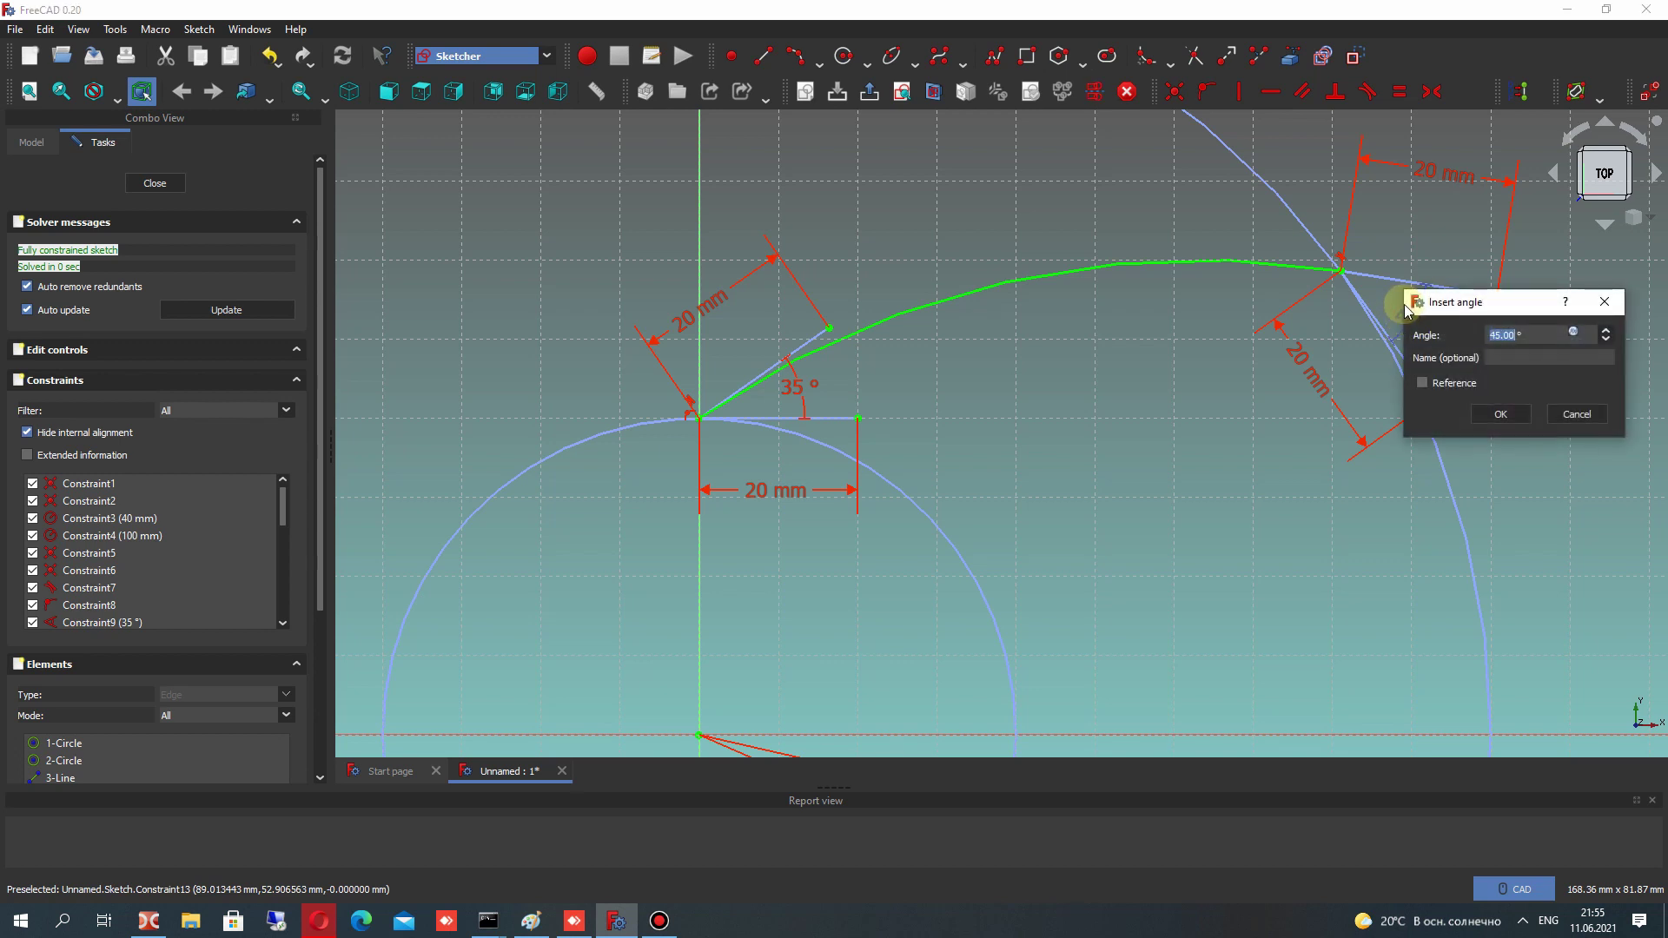
key("Return")
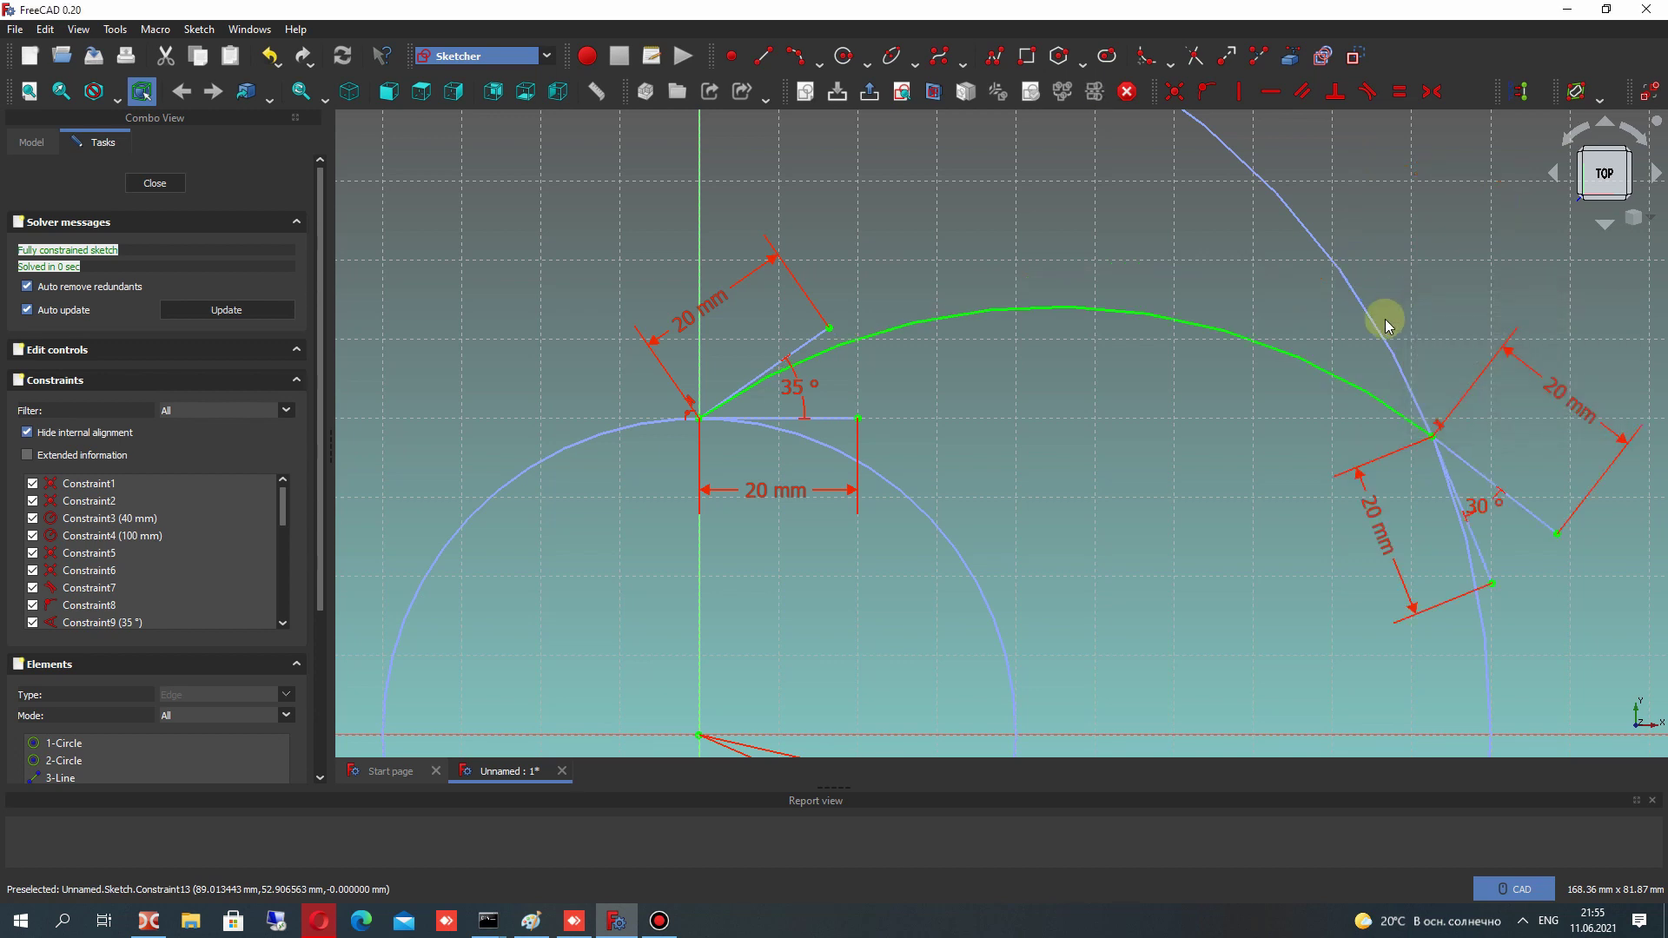
Set the angle between the two construction lines at the outer circle to 40°
scroll(1384, 320, "down", 2)
double_click(1451, 439)
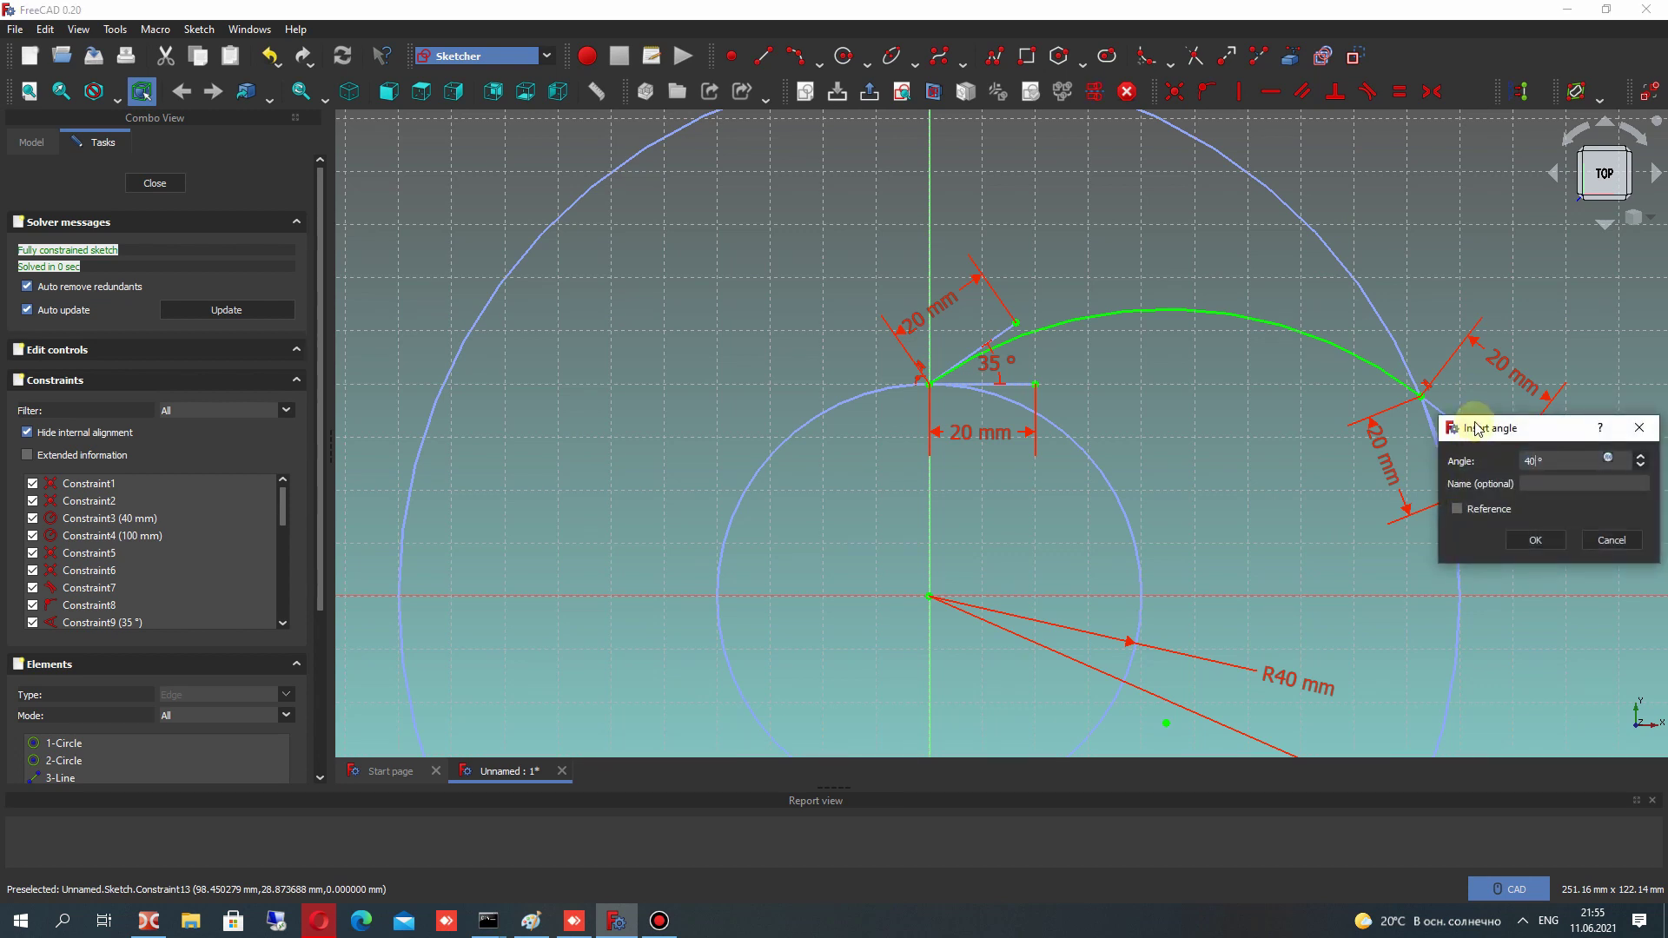
key("Return")
scroll(1091, 345, "down", 3)
scroll(1129, 313, "up", 2)
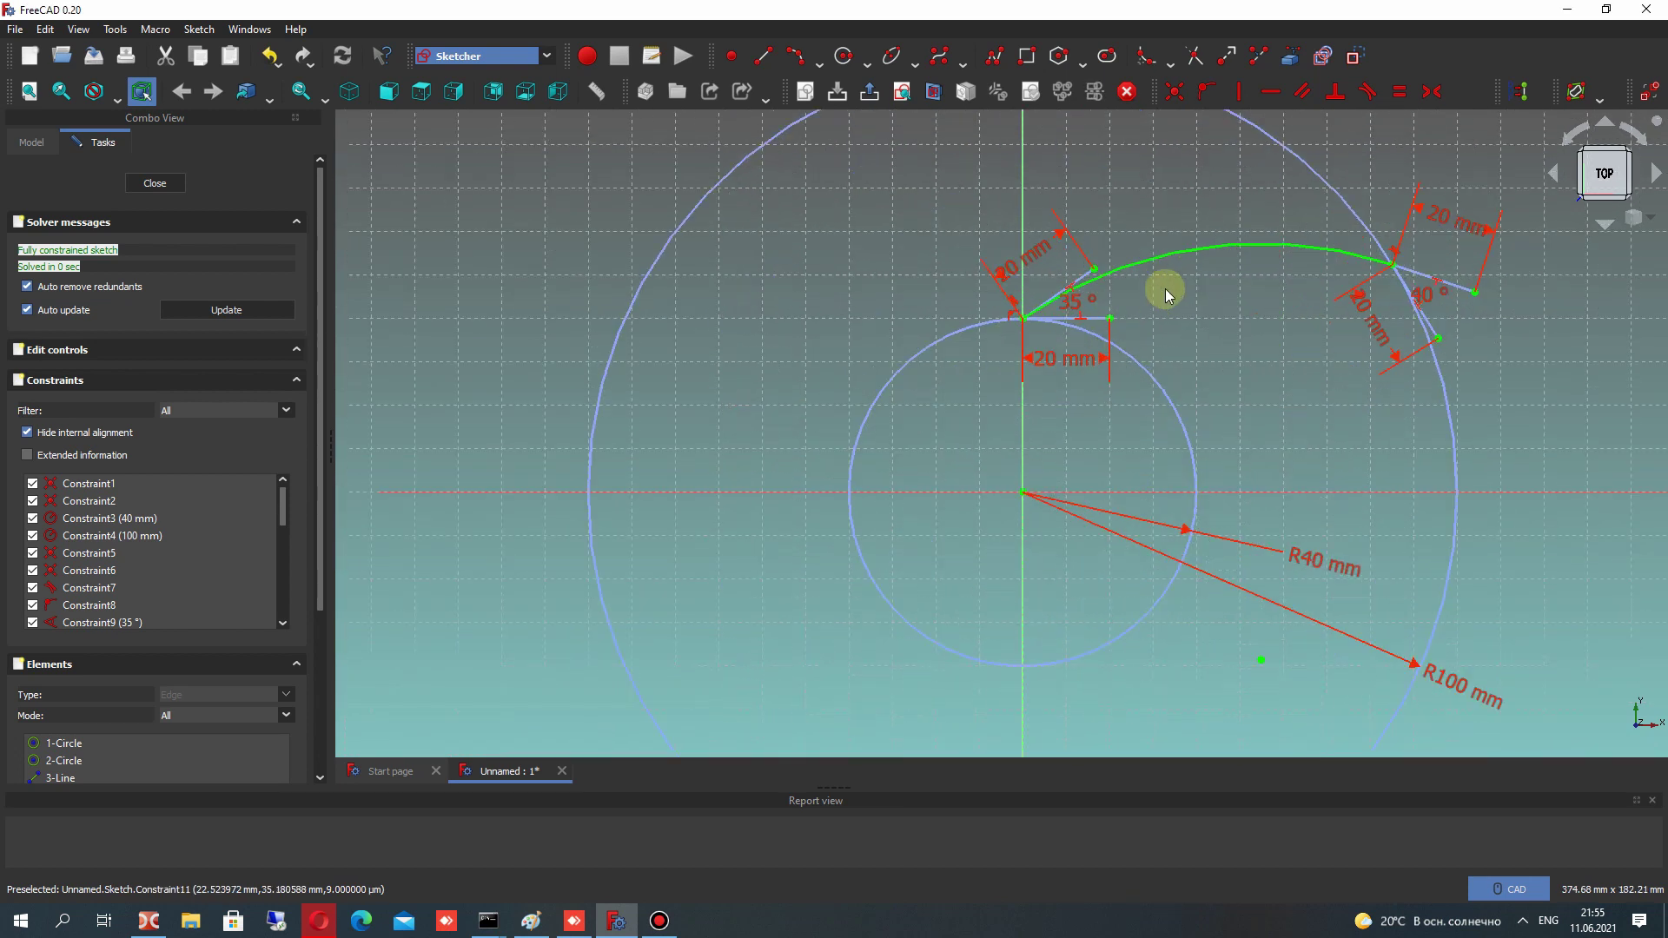
Check the value of the angle between the inner circle's construction lines without changing it, and look over the arc
double_click(1078, 309)
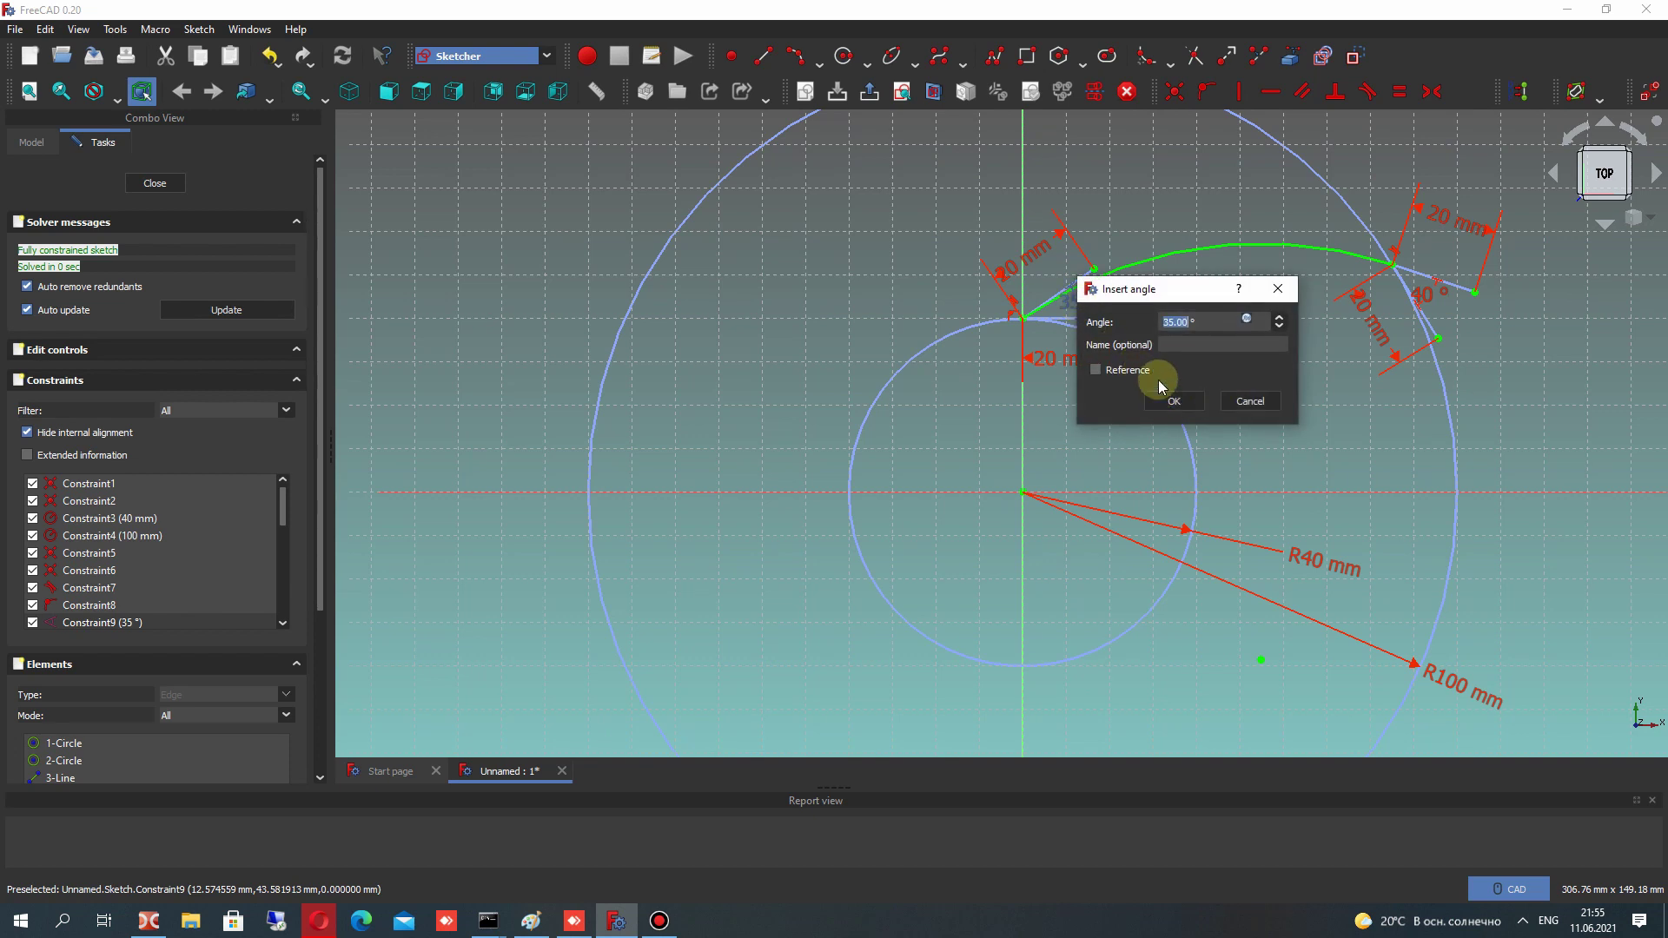
key("Return")
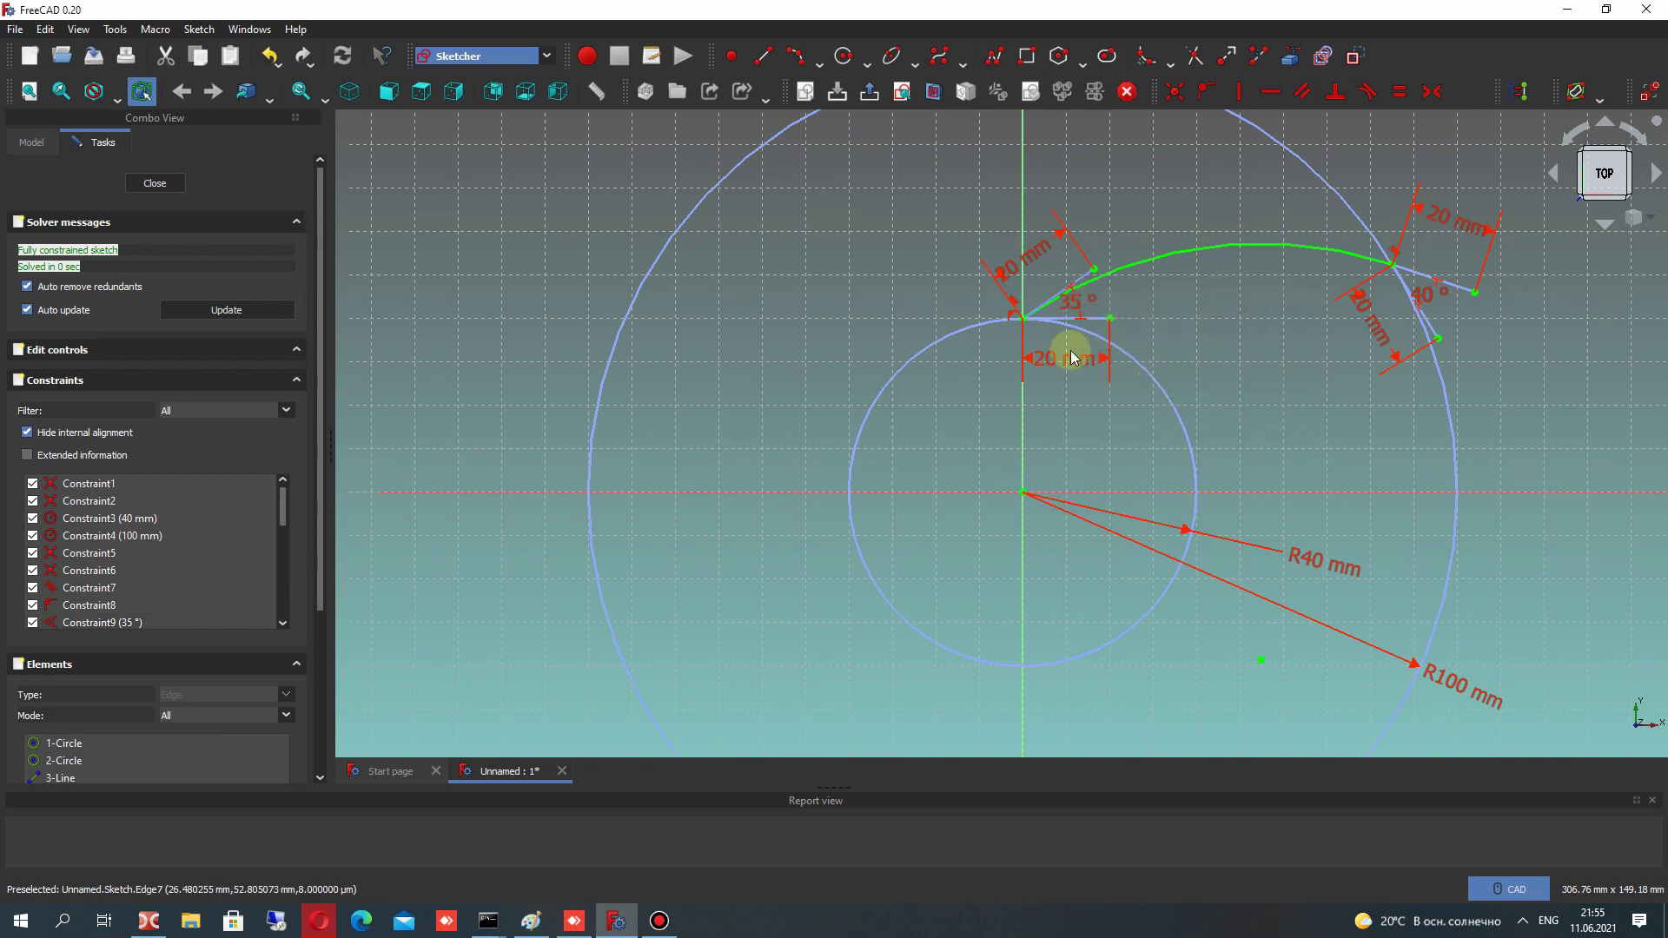
scroll(1073, 357, "down", 3)
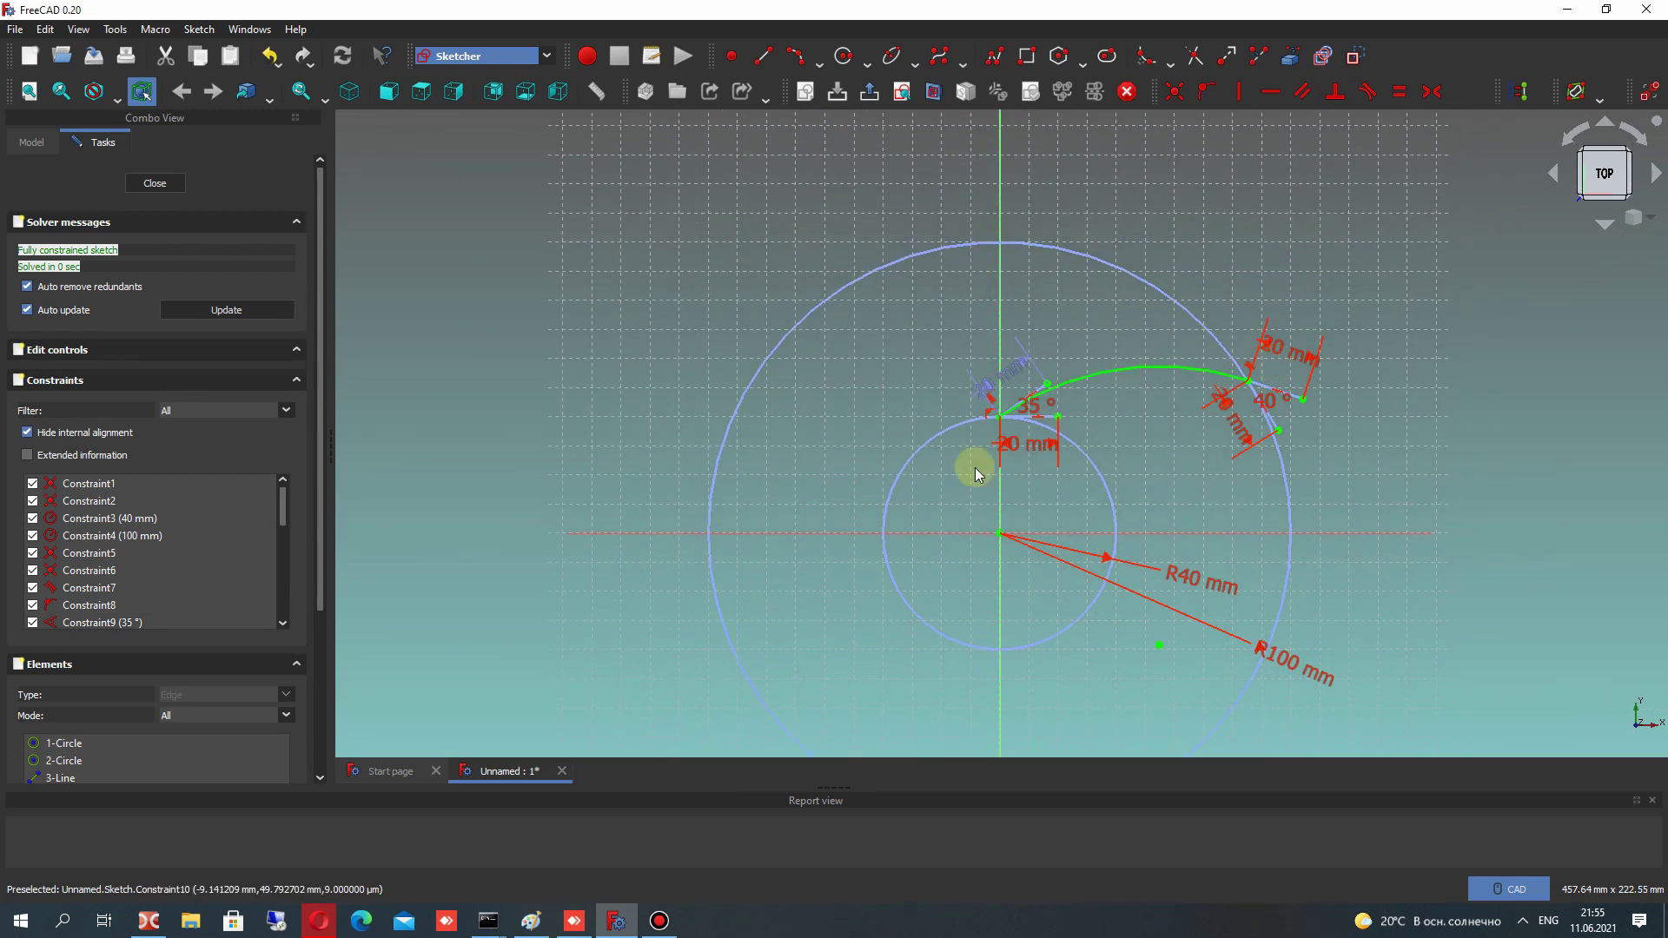
scroll(975, 473, "up", 3)
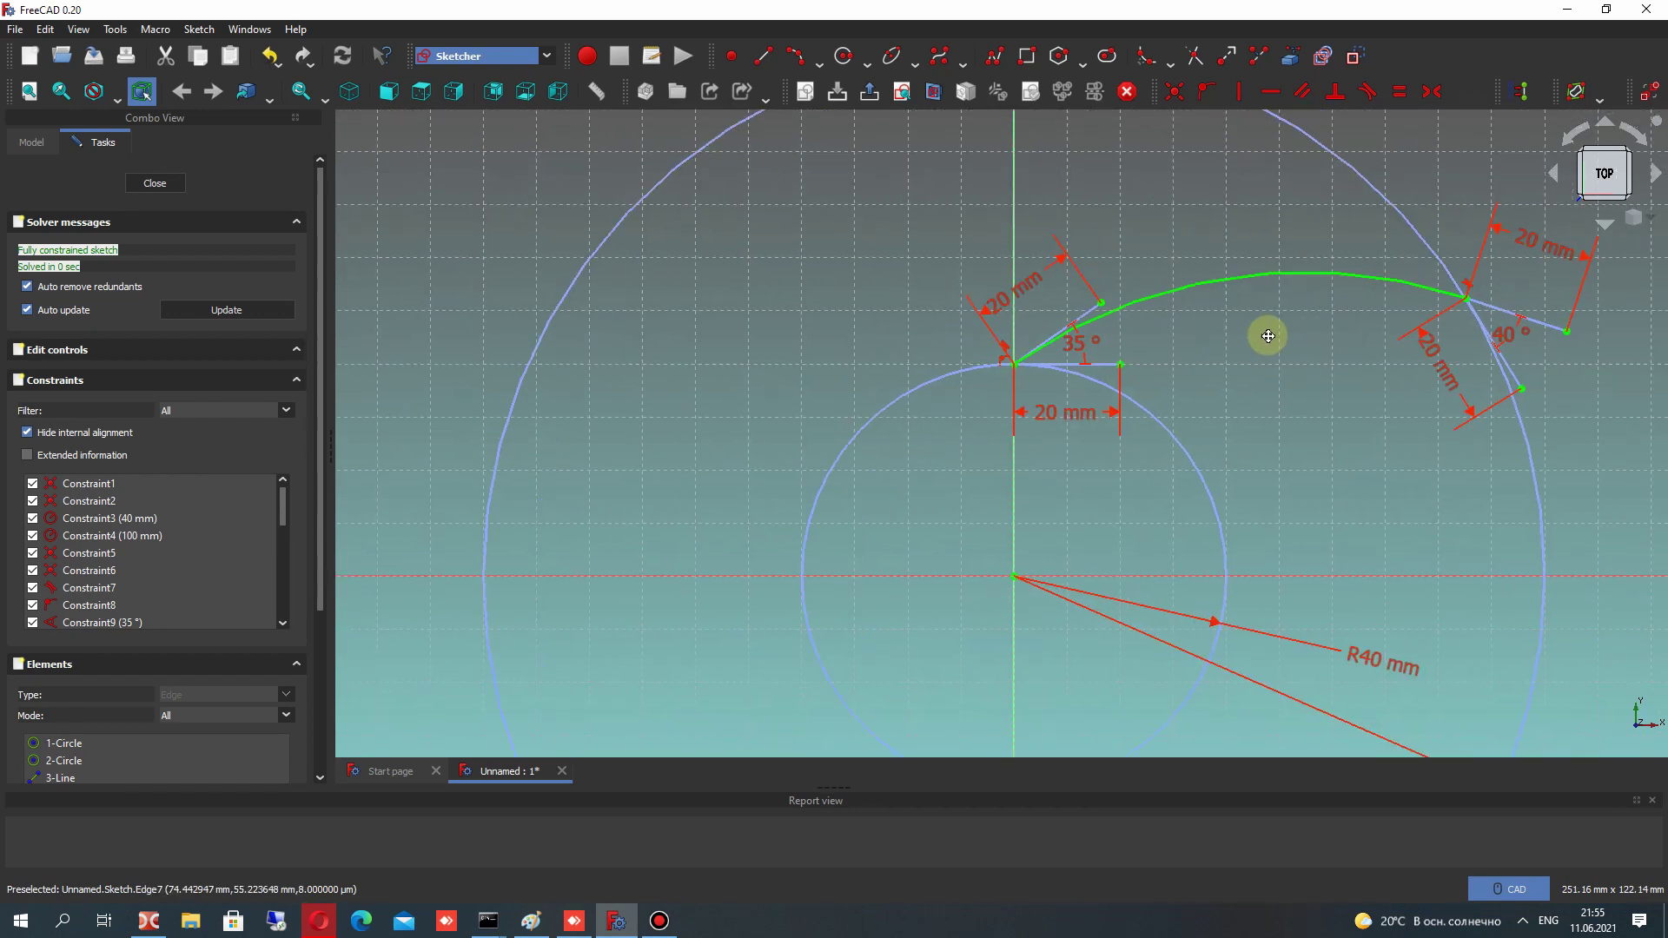
Close the finished arc sketch and switch to the Part workbench
left_click(155, 182)
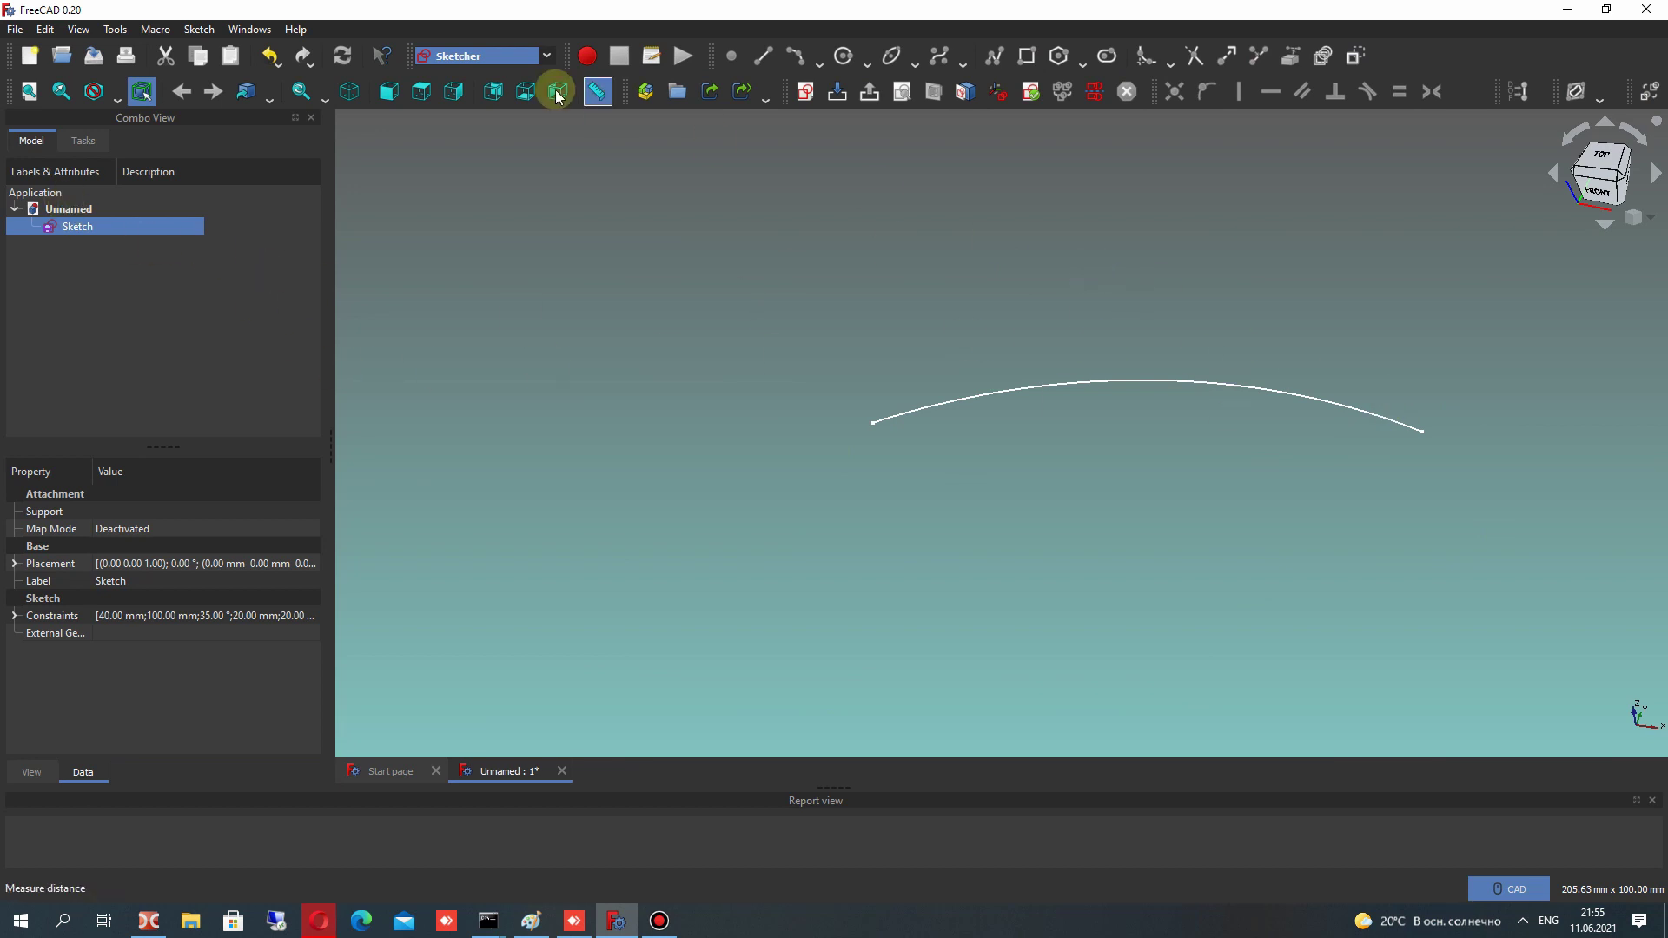
left_click(83, 140)
left_click(26, 141)
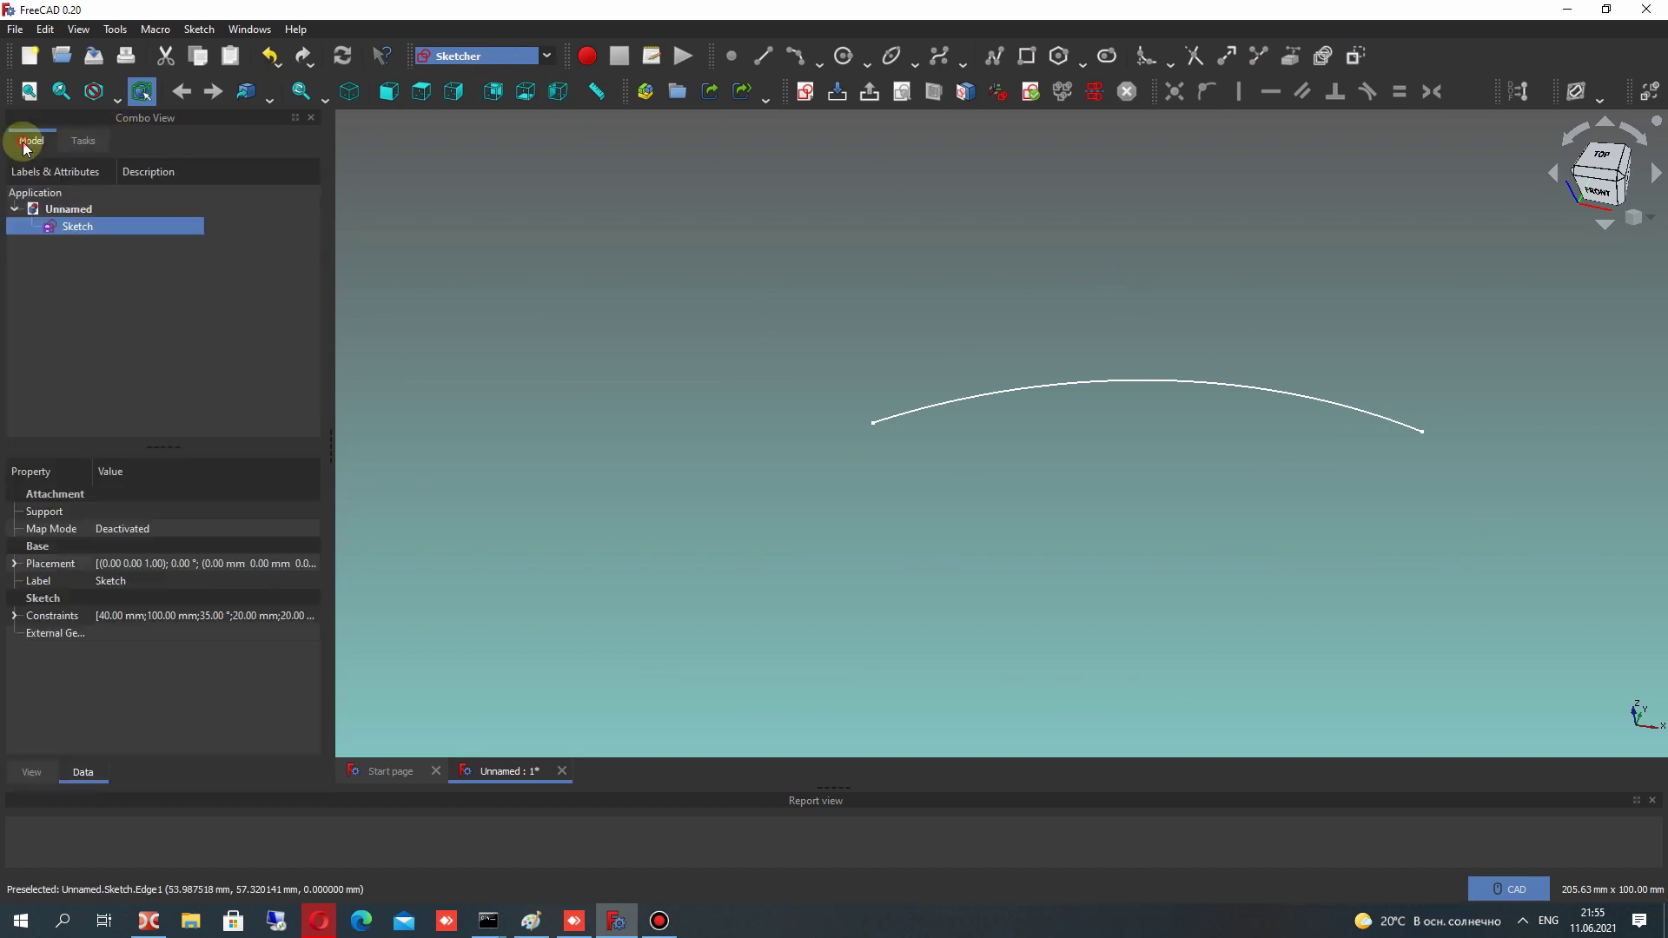
left_click(492, 58)
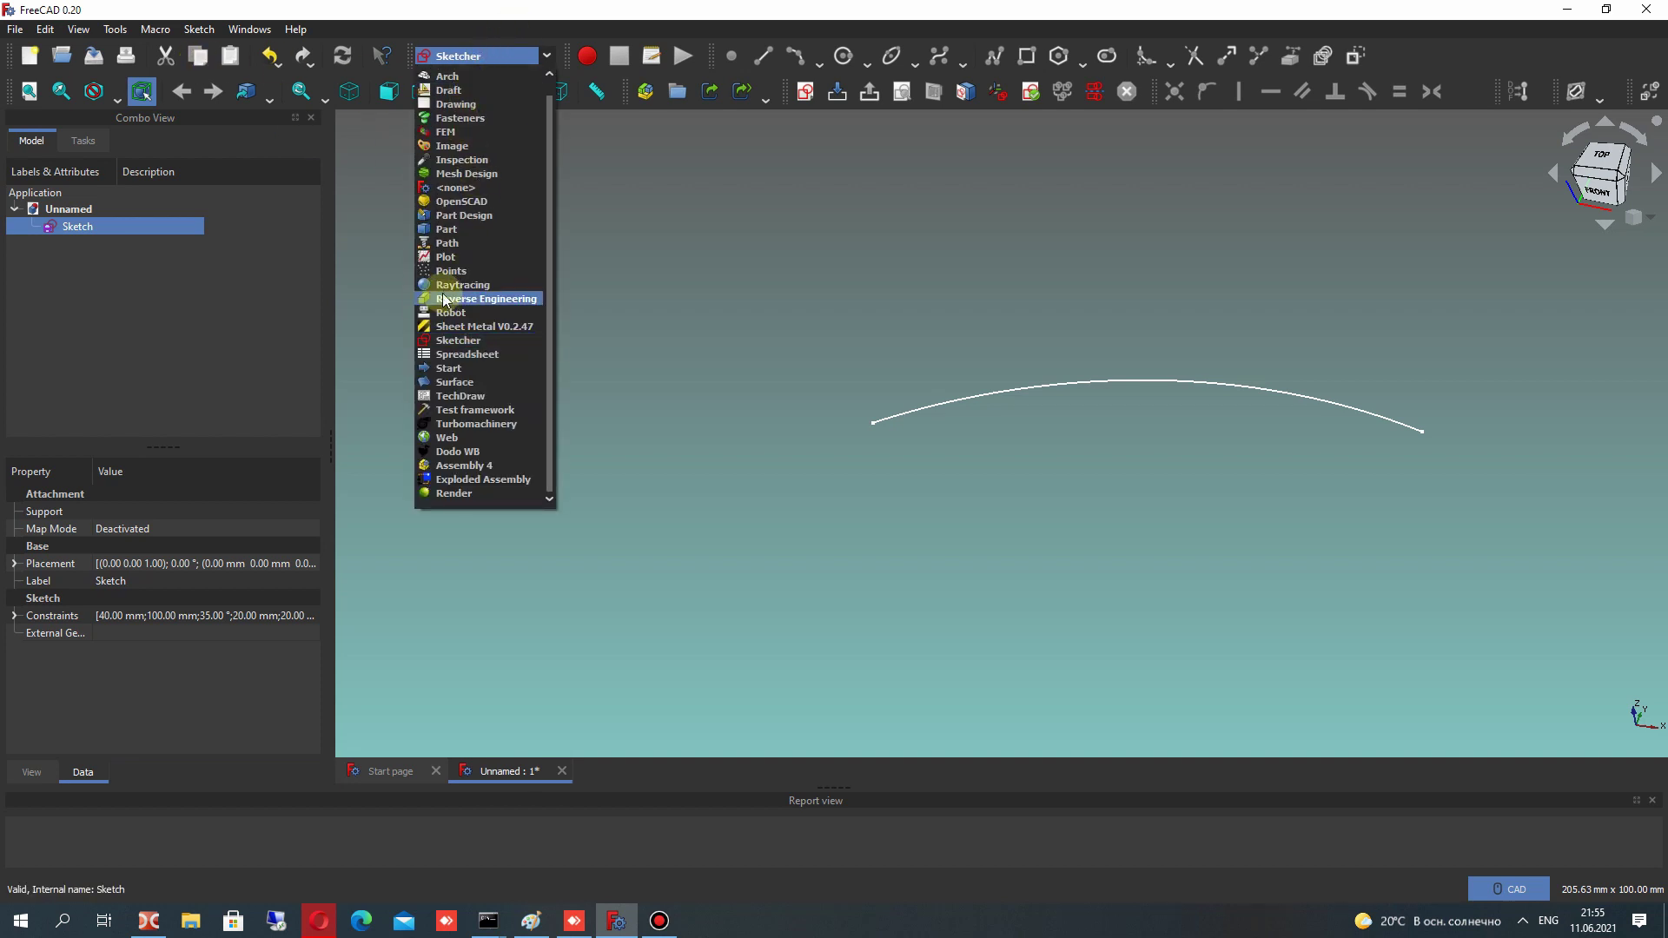
left_click(446, 229)
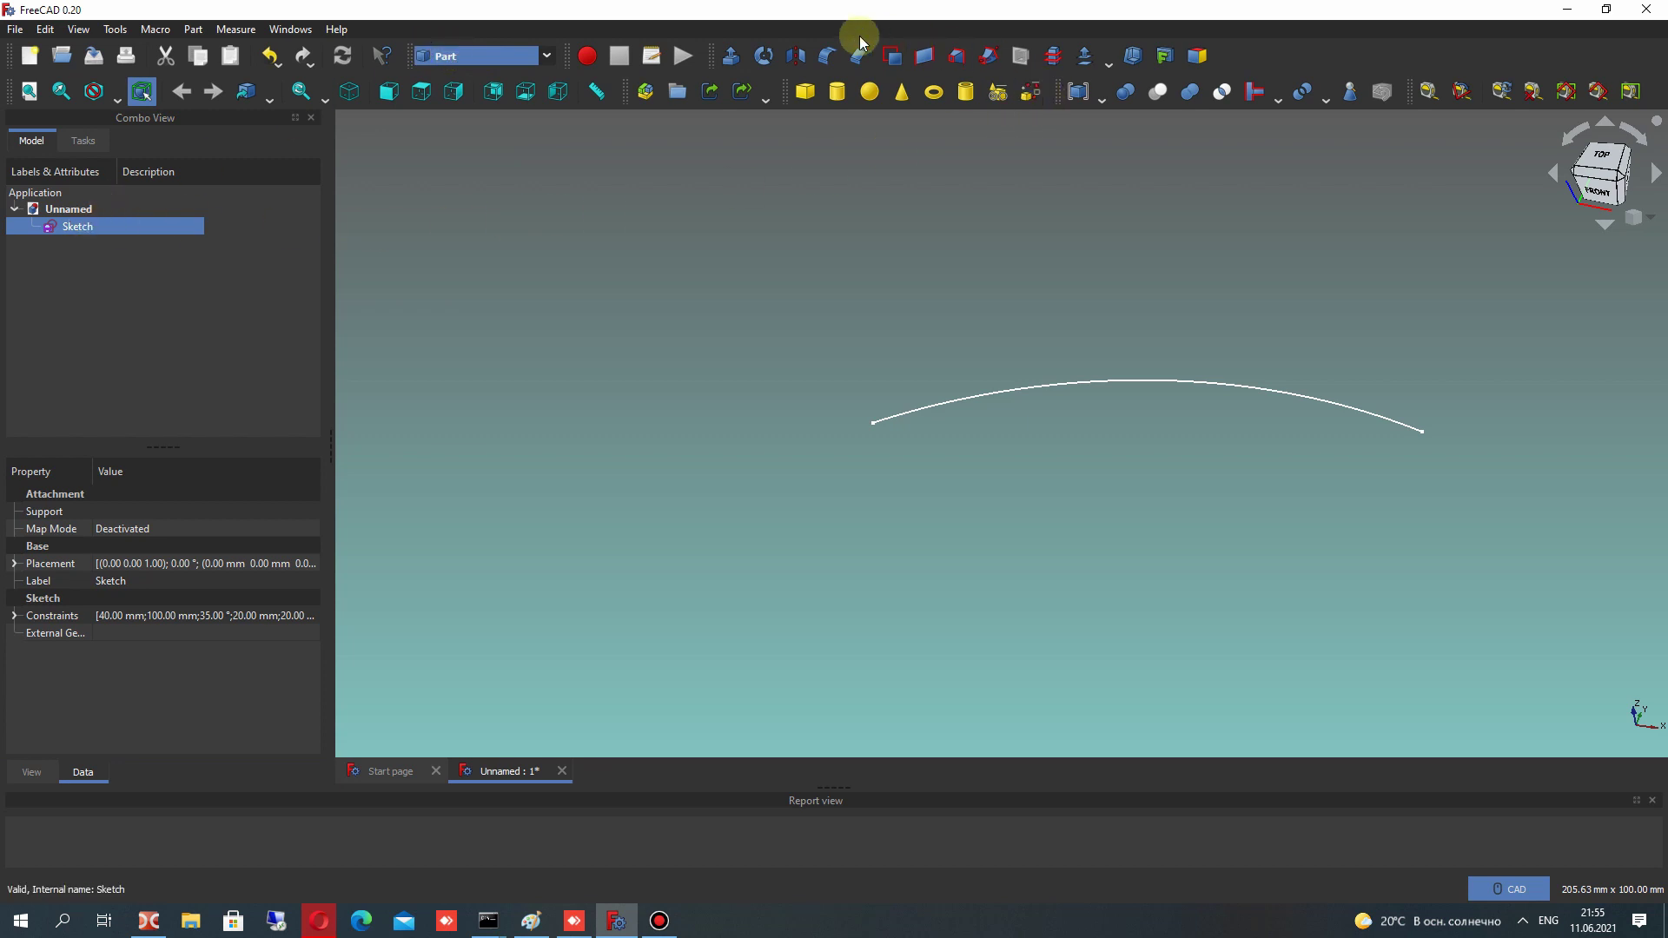
Extrude the arc sketch 40 mm along its normal as a surface, without creating a solid
left_click(730, 54)
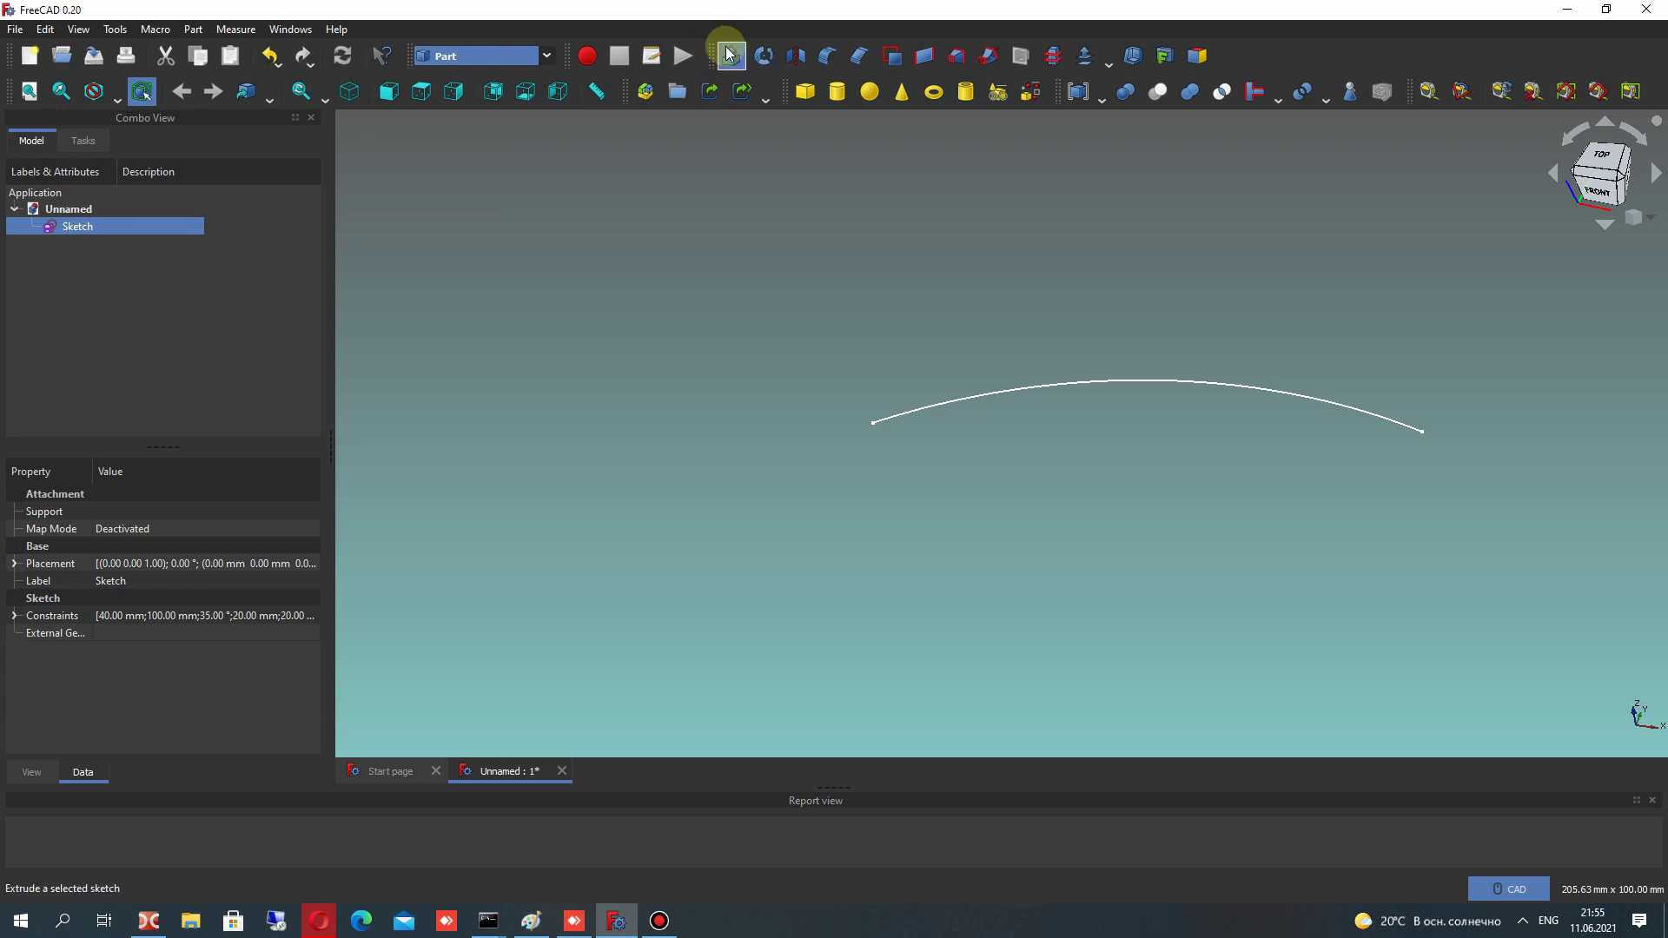
left_click(1023, 388)
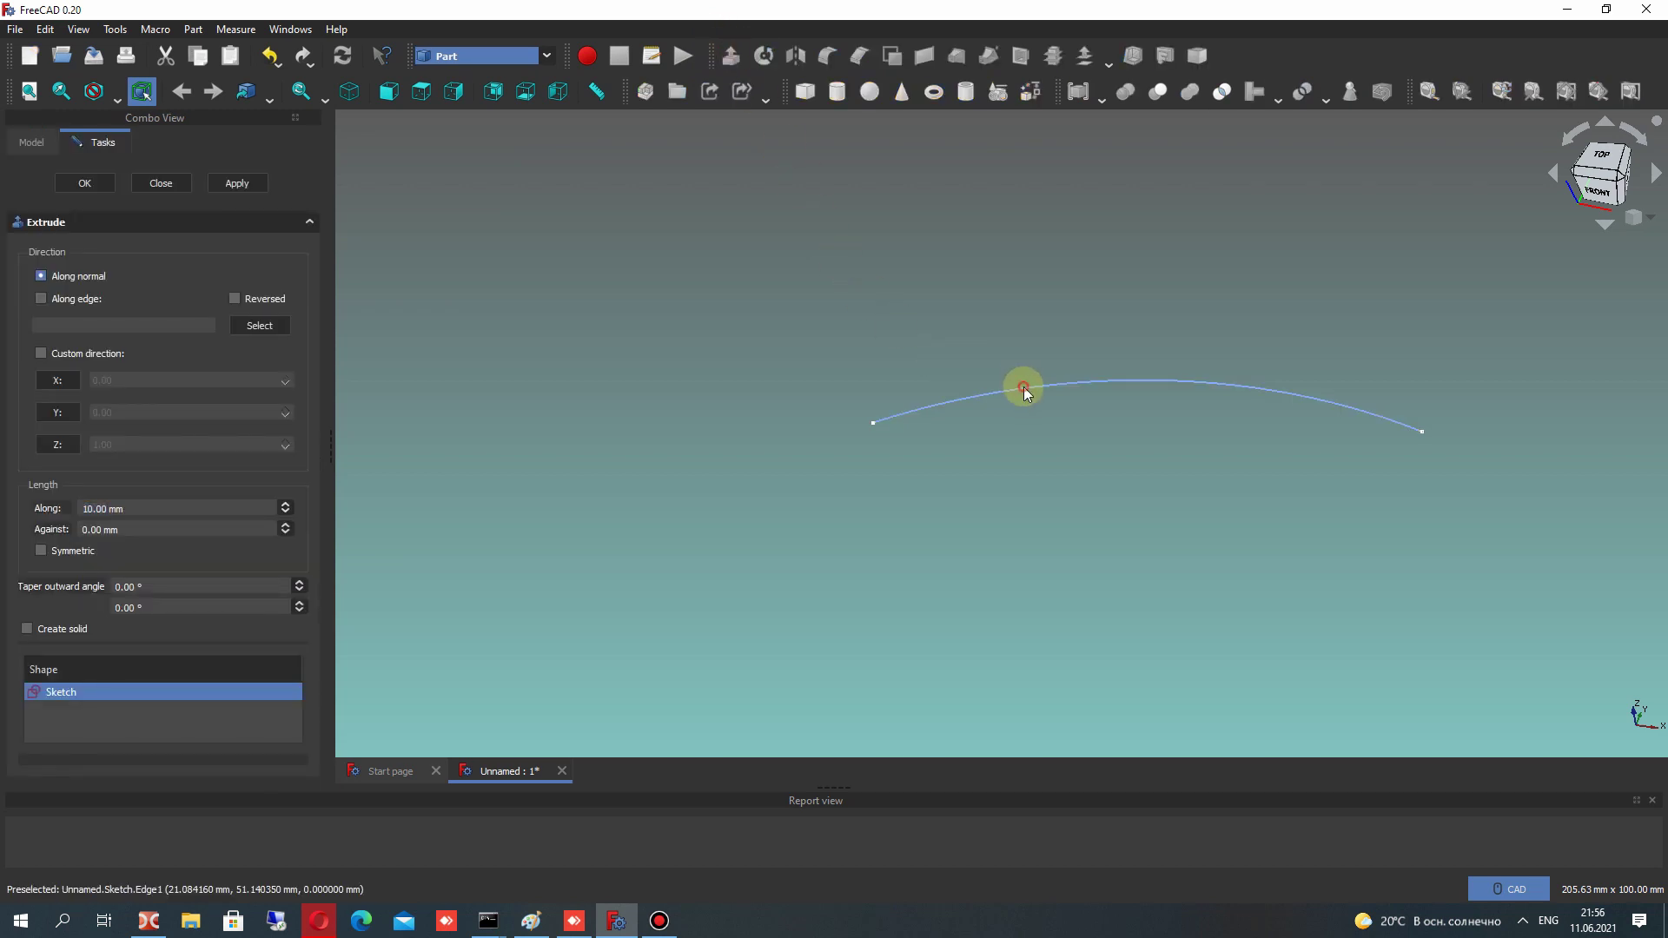
left_click(99, 448)
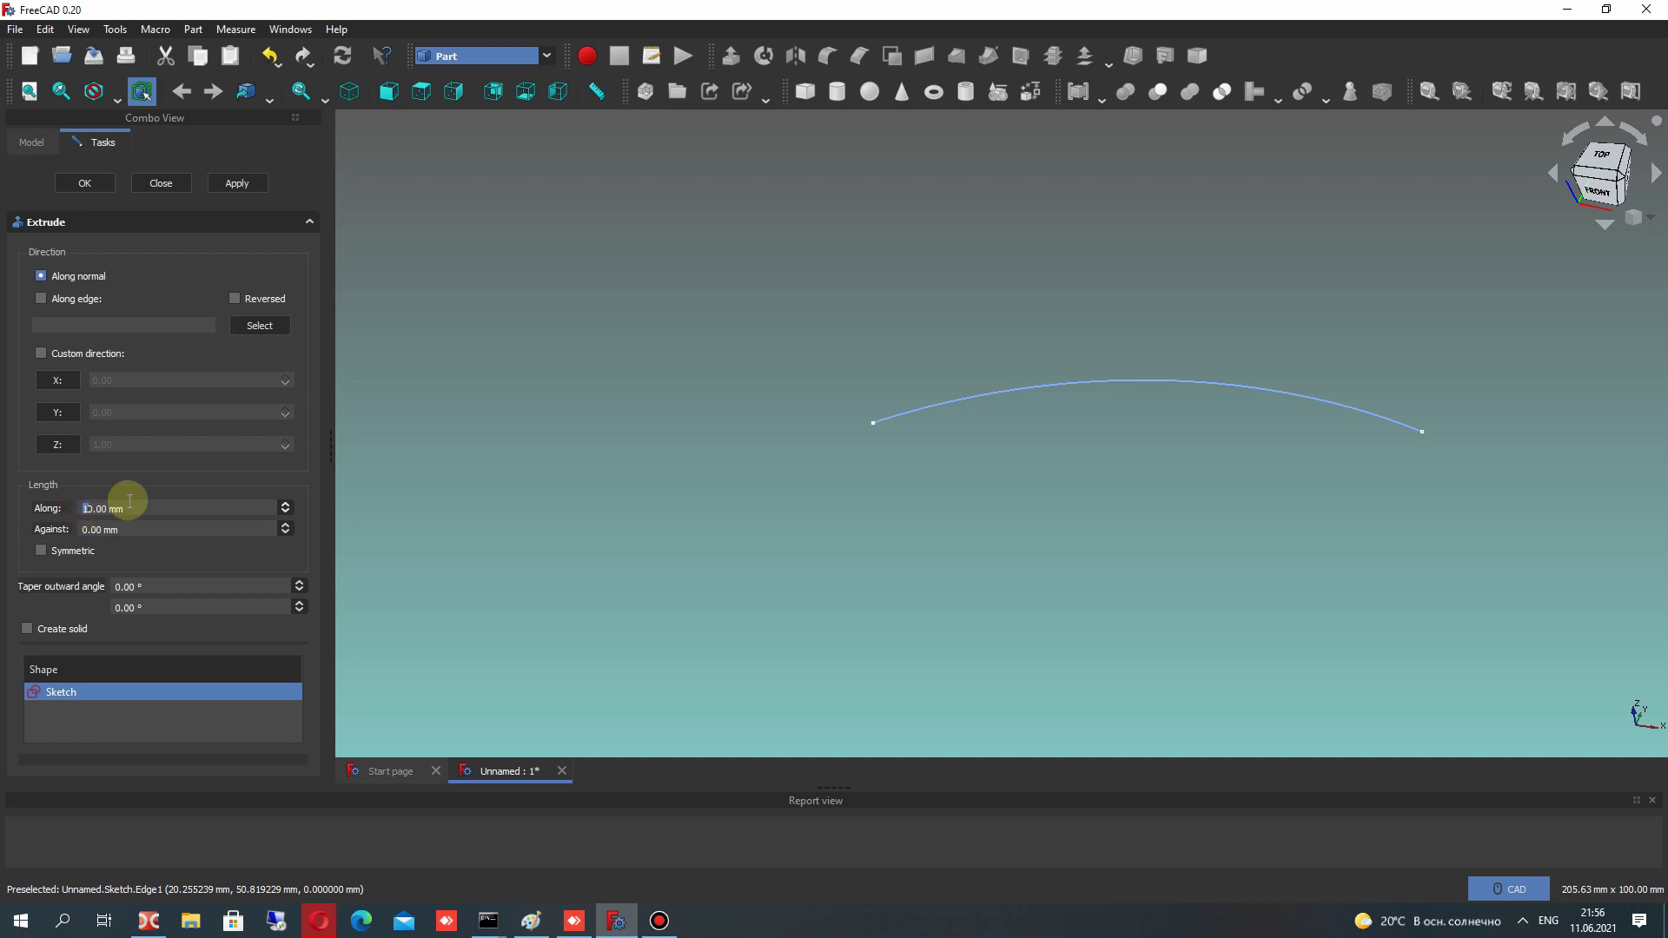
left_click(80, 181)
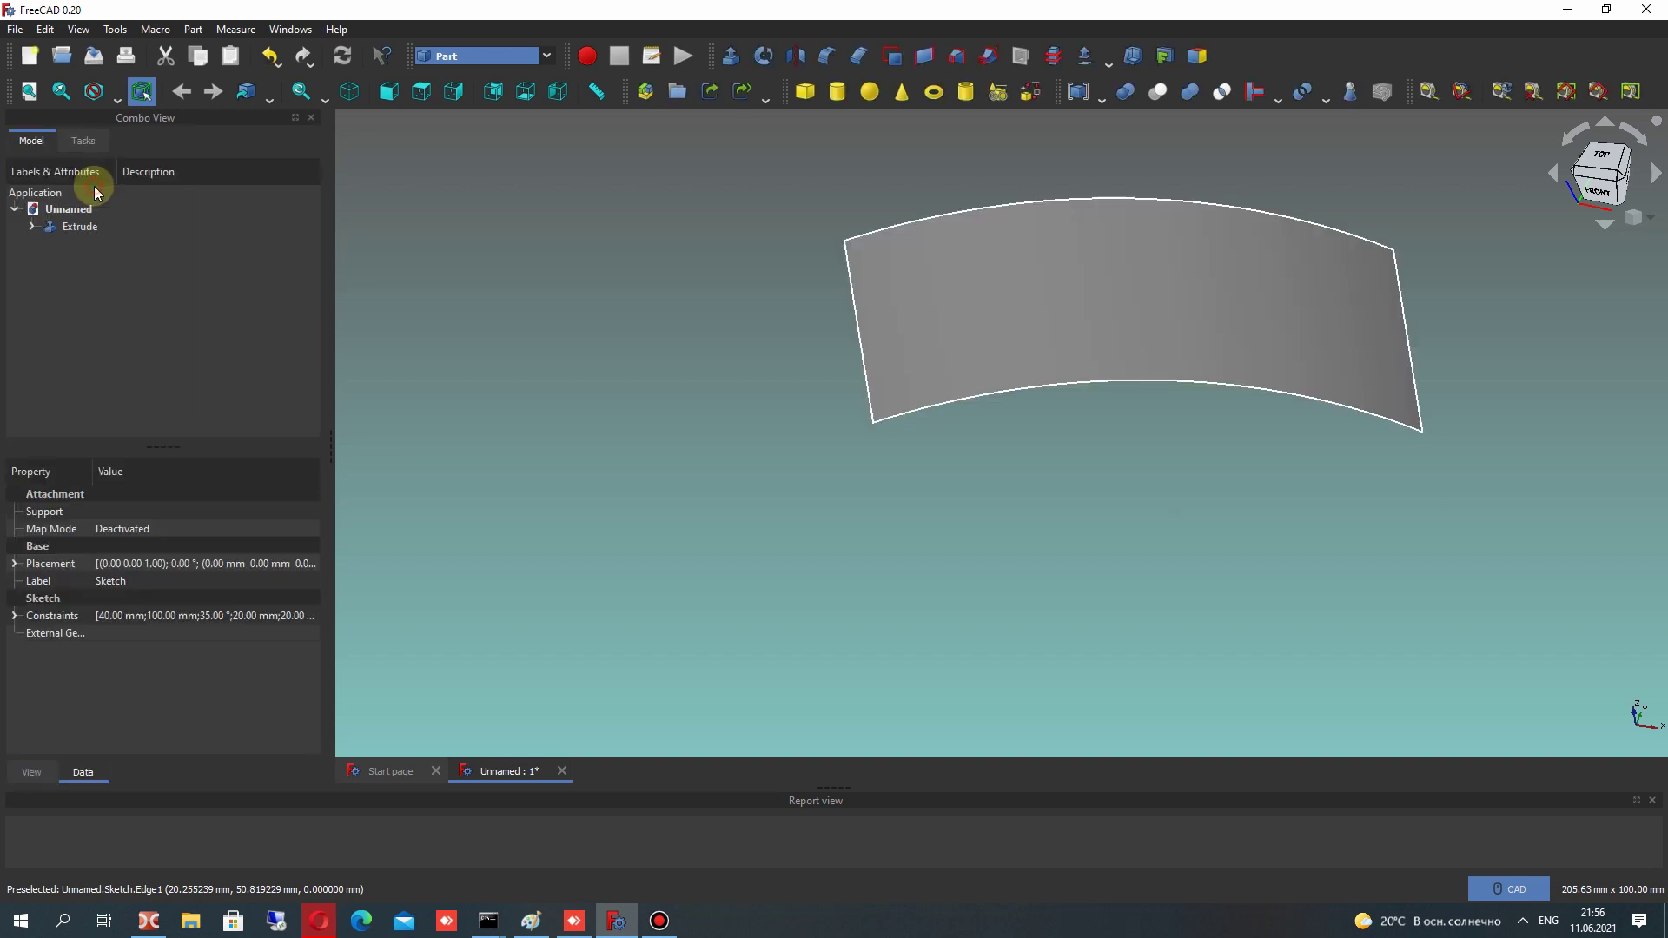
middle_click_drag(1049, 344, 949, 353)
middle_click_drag(690, 227, 714, 169)
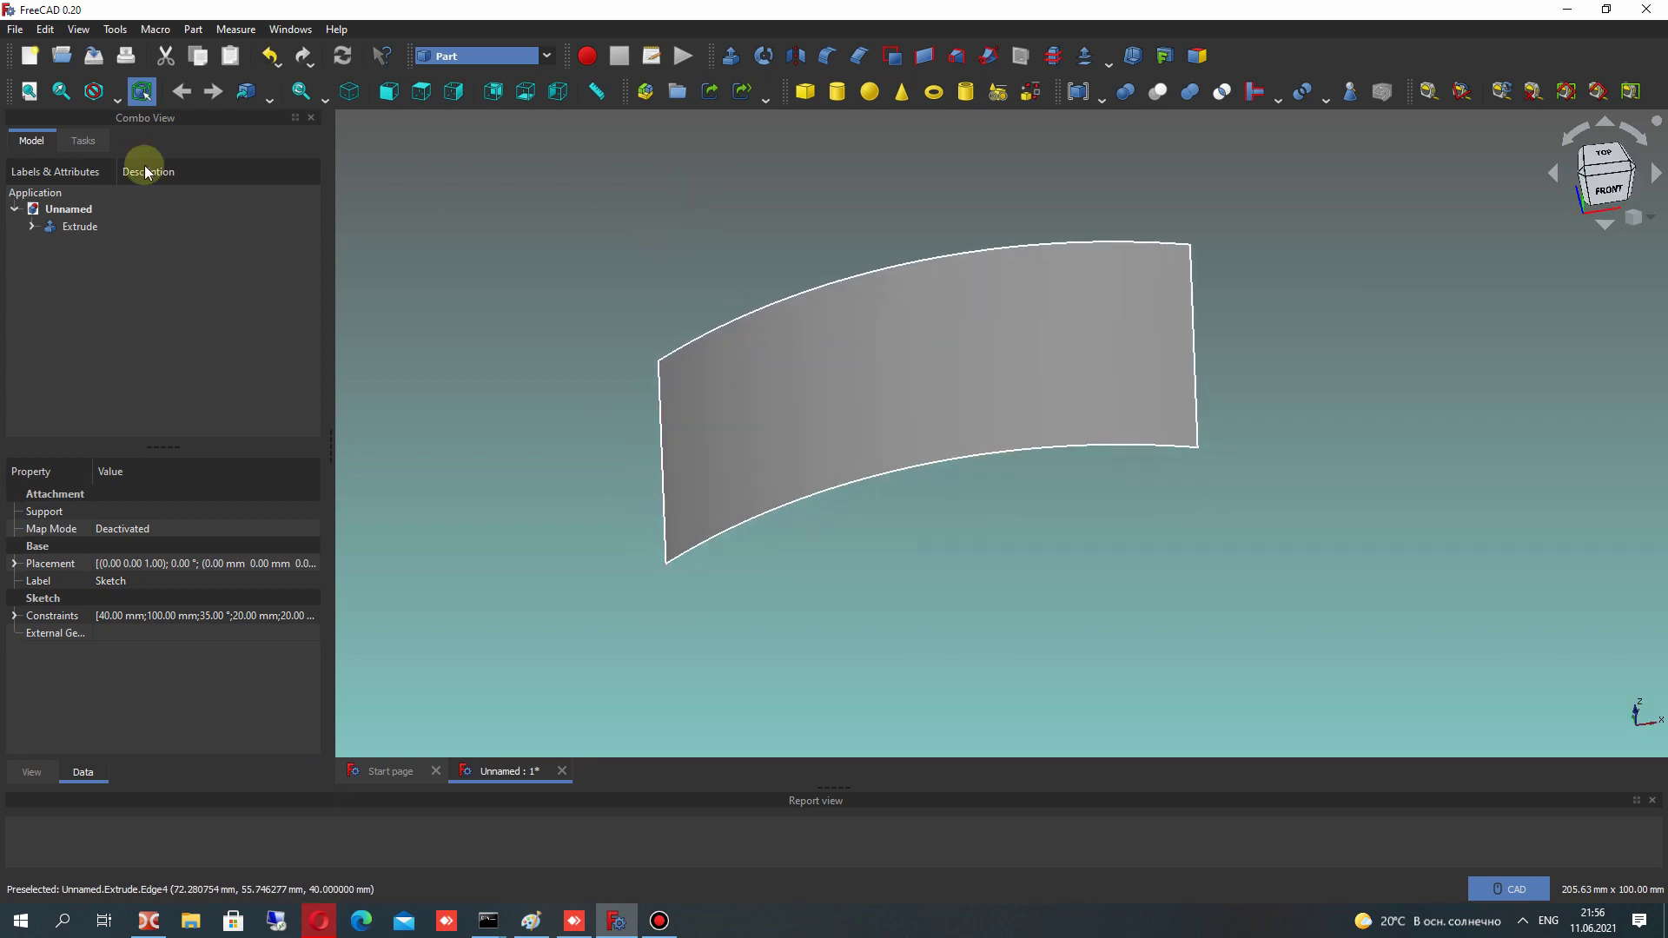
Apply a 3D Offset to the extruded curved surface in Skin mode with Fill offset enabled
left_click(32, 227)
left_click(78, 225)
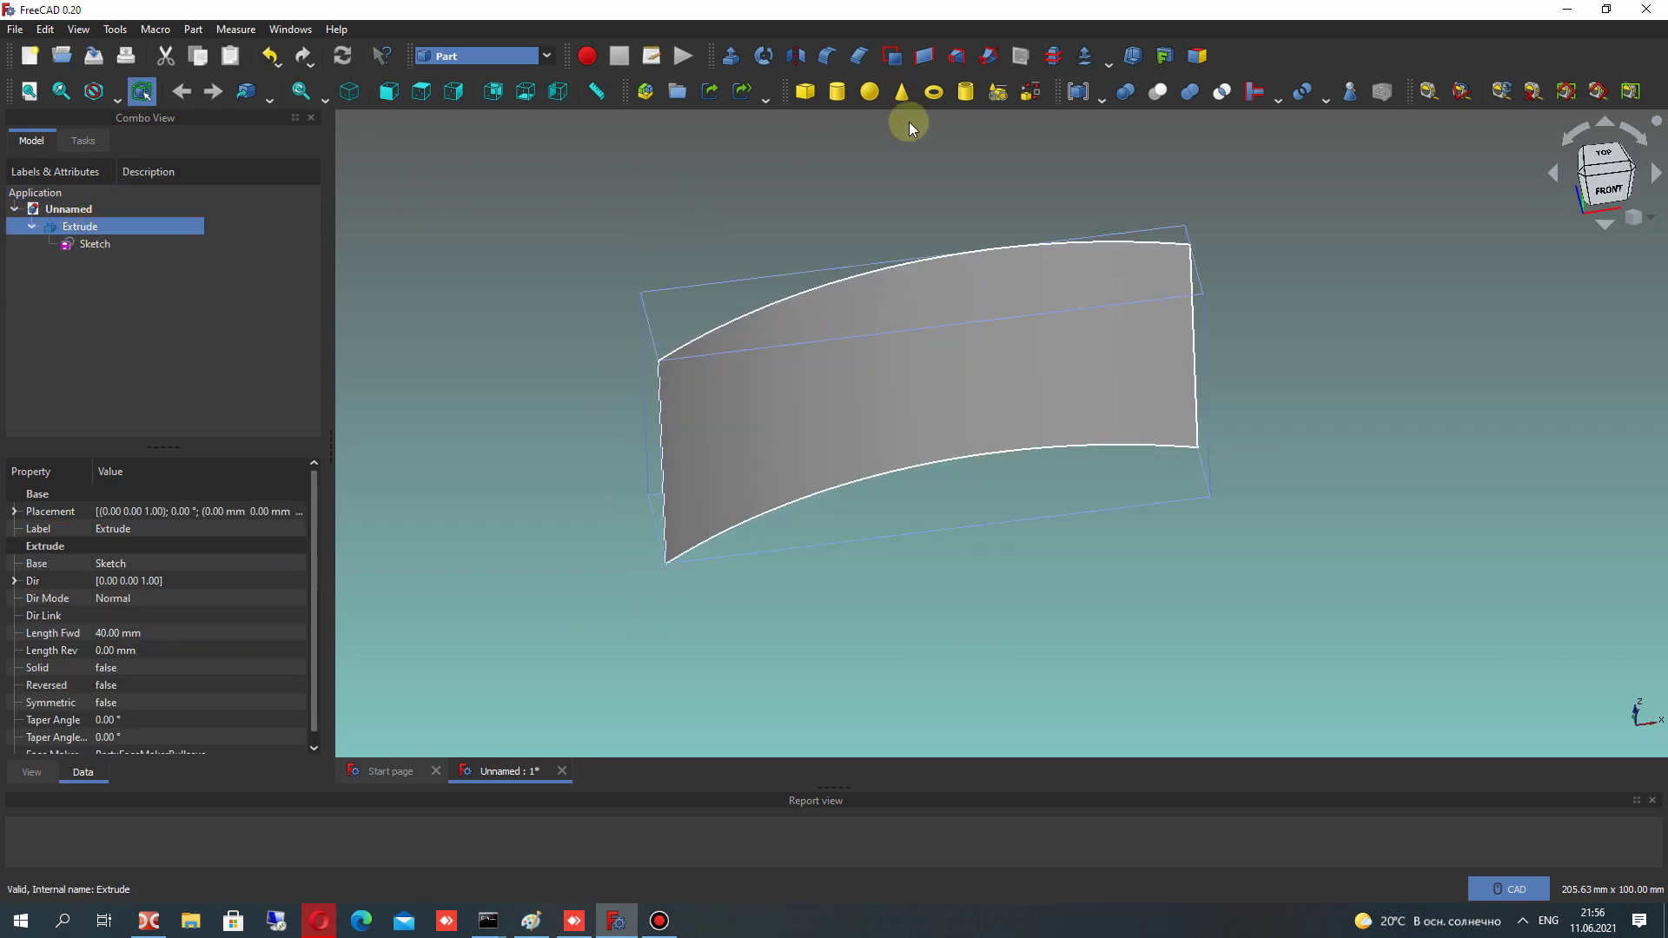
left_click(539, 217)
left_click(44, 214)
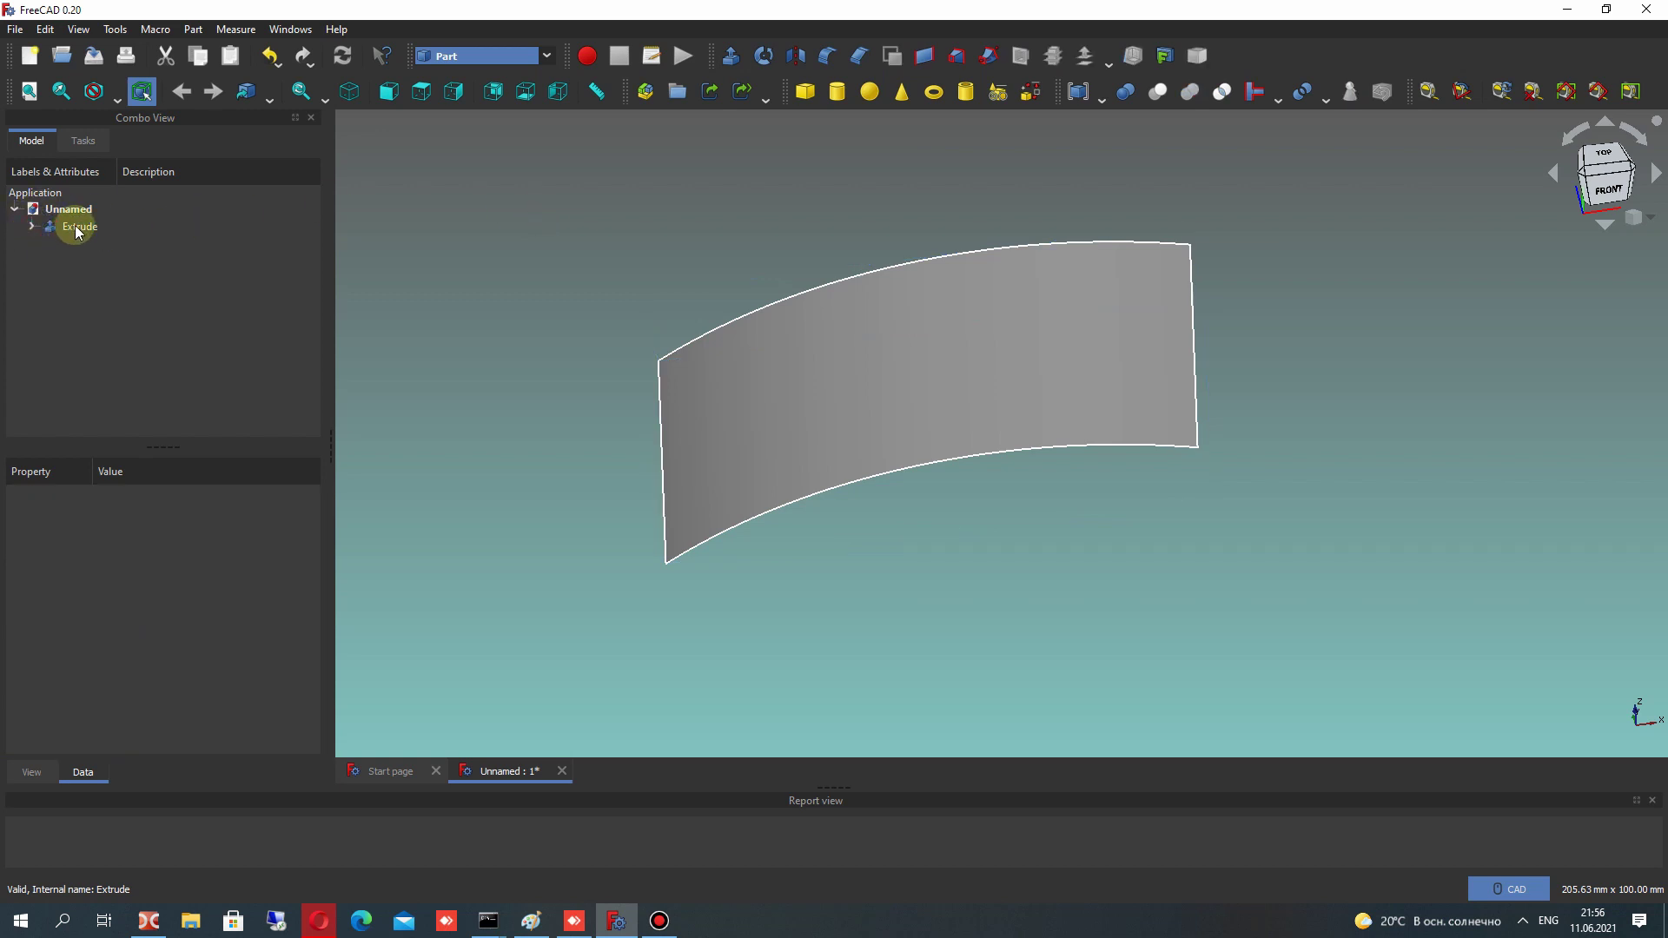
left_click(804, 366)
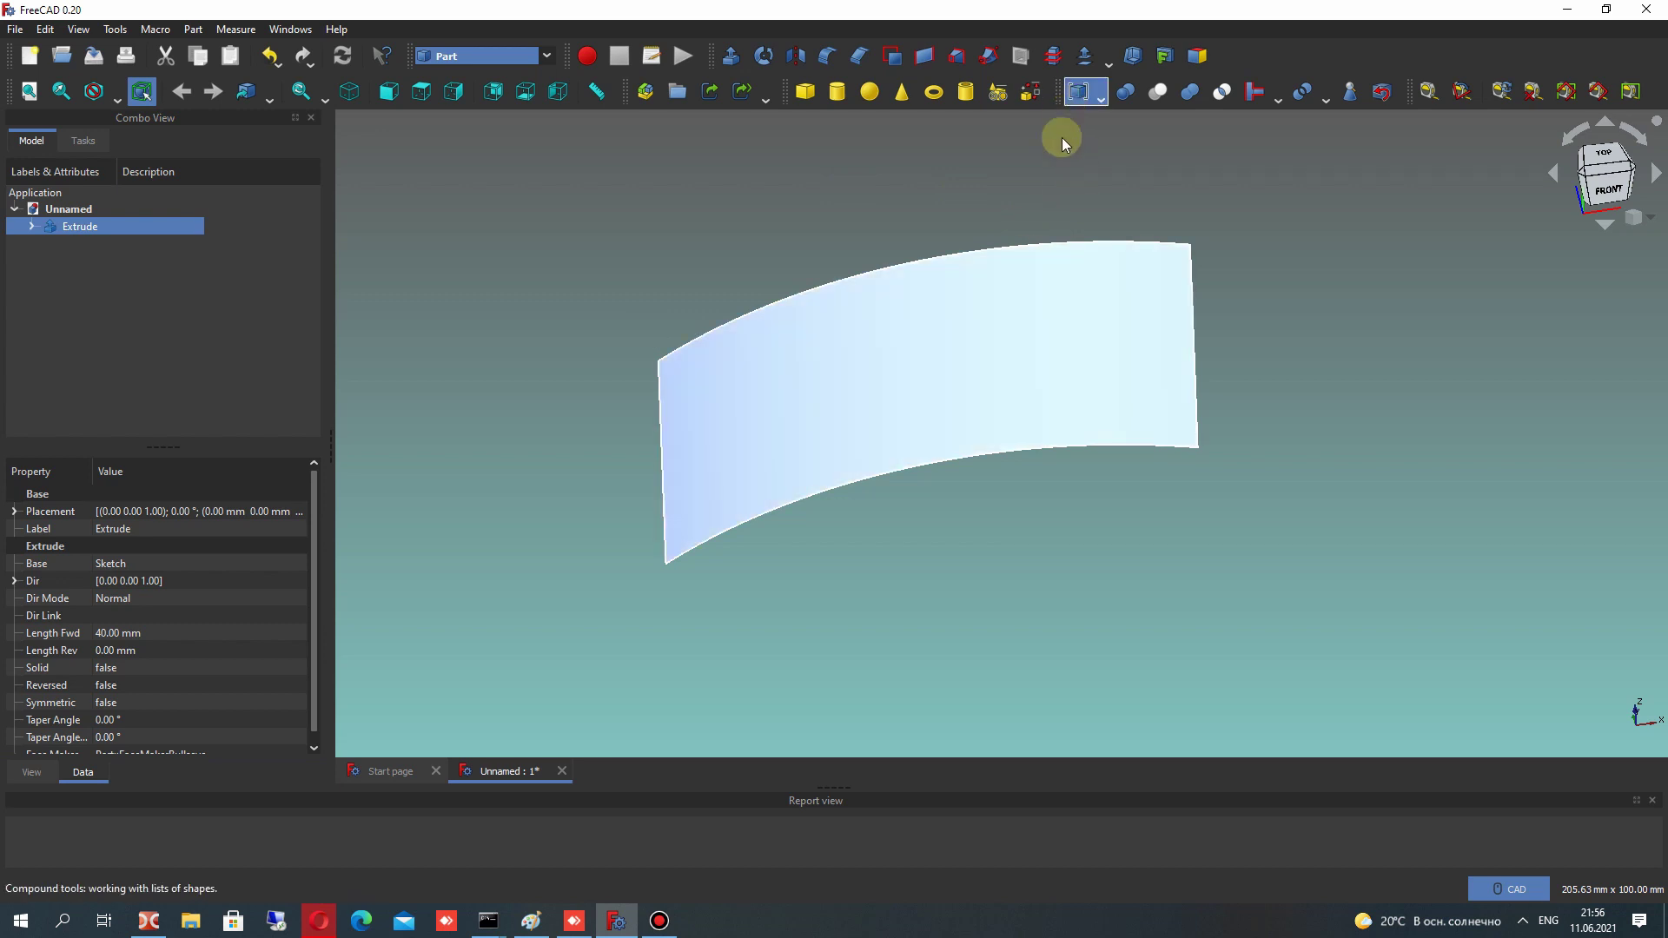
left_click(1107, 59)
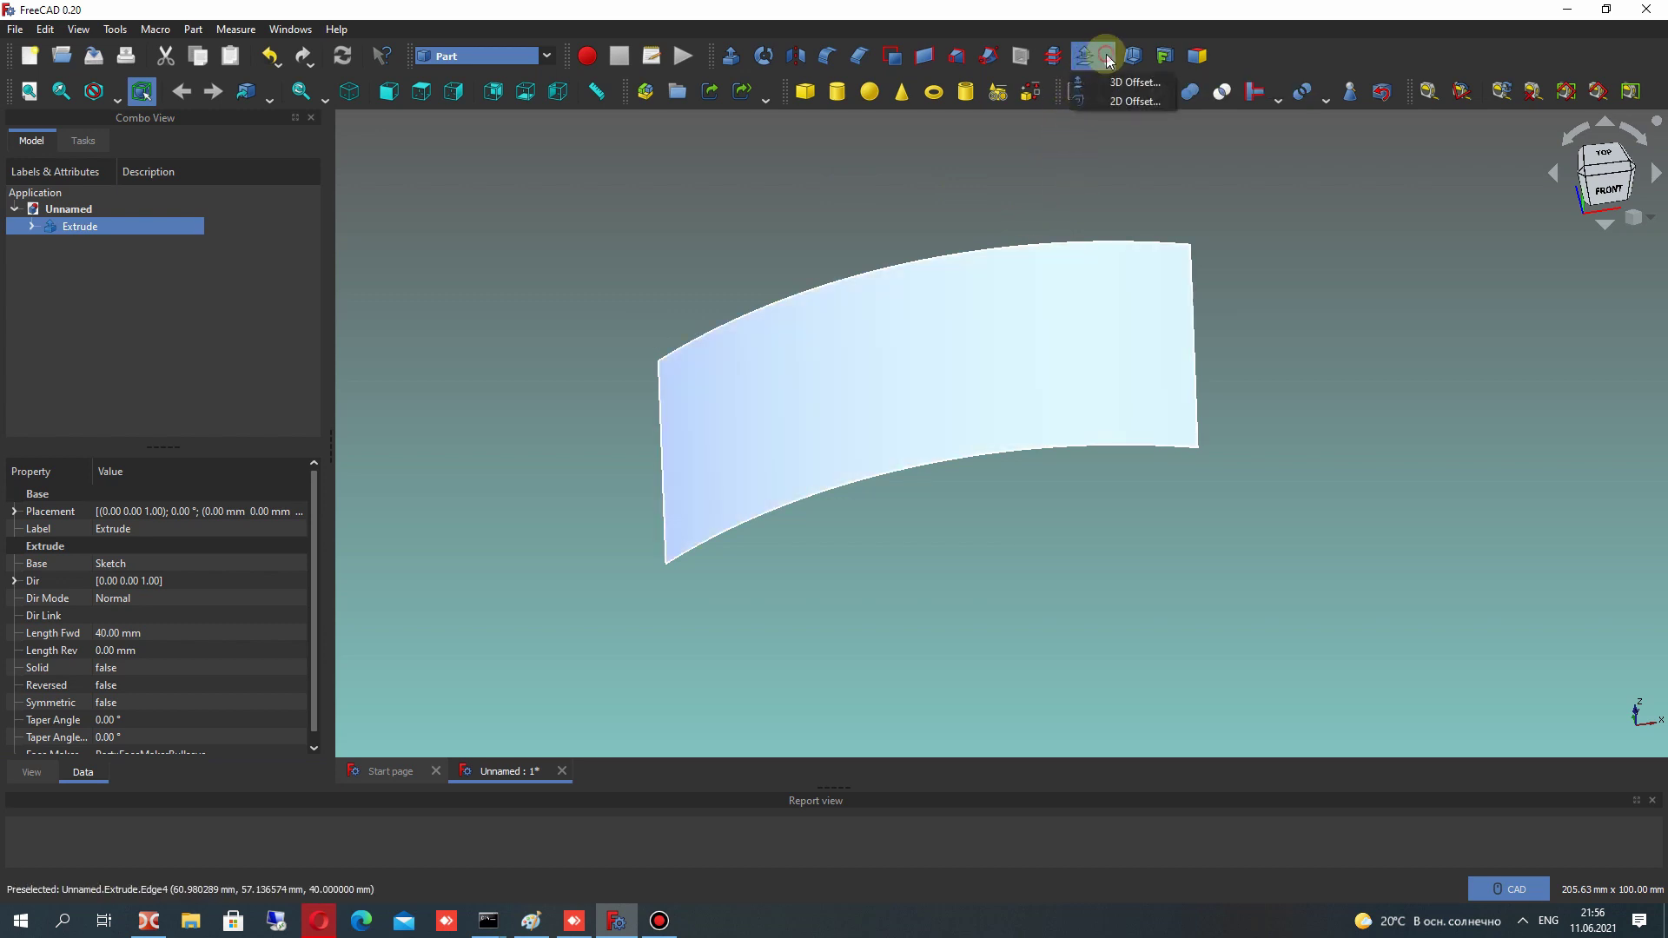
left_click(1107, 84)
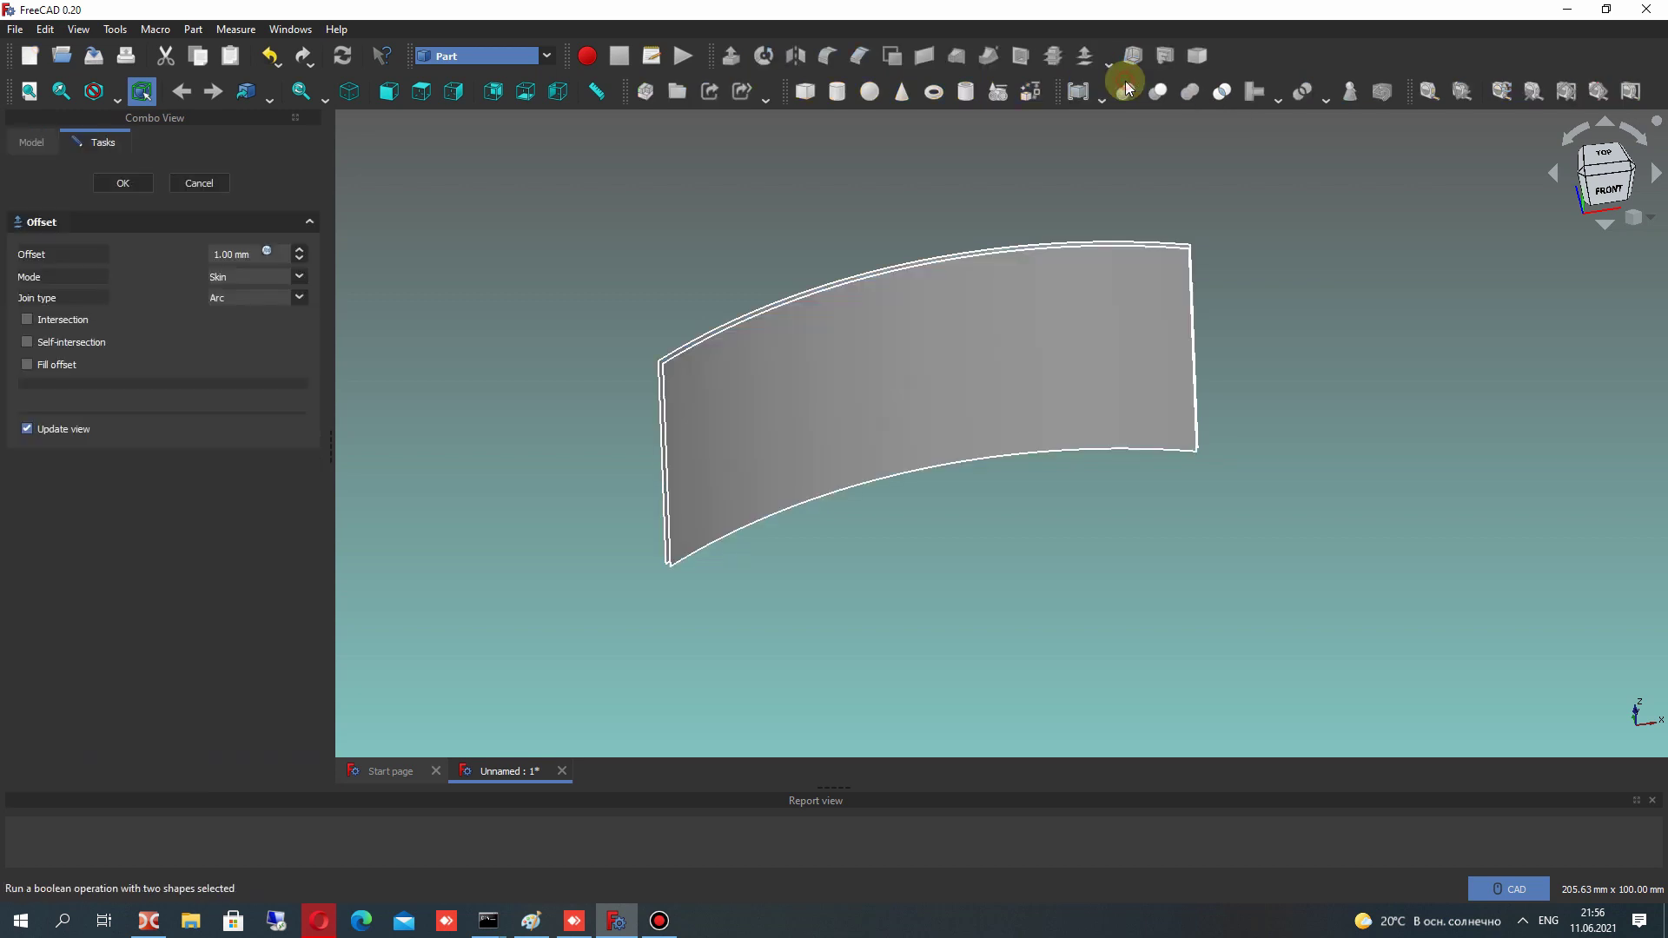
middle_click_drag(826, 295, 1135, 346)
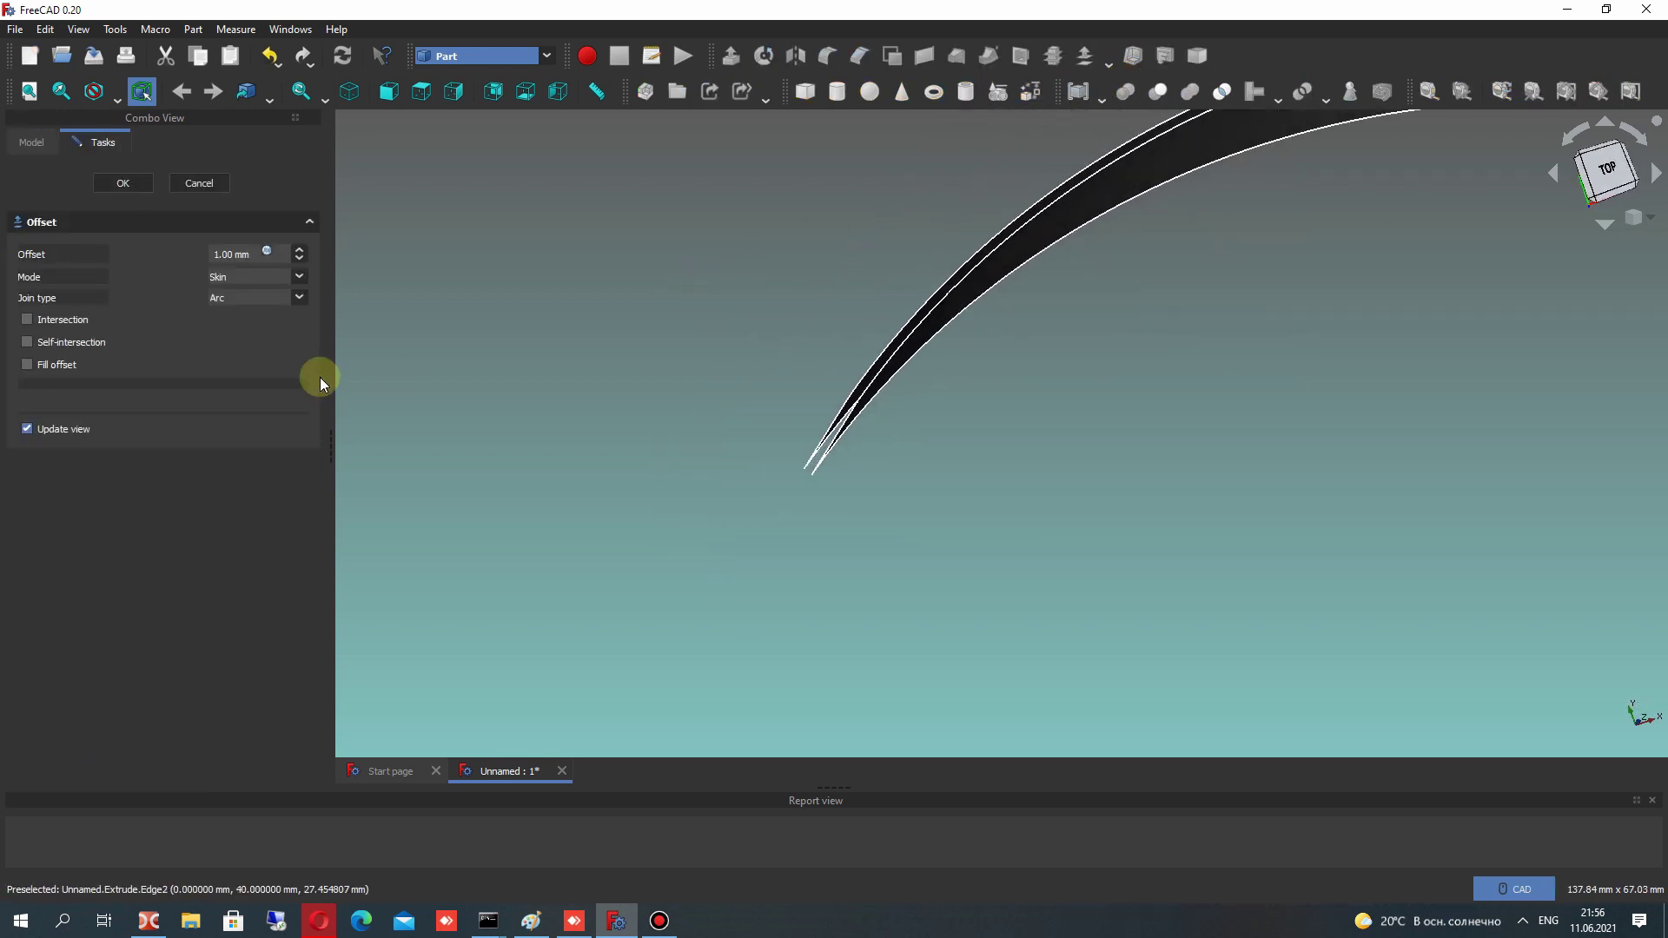
left_click(48, 364)
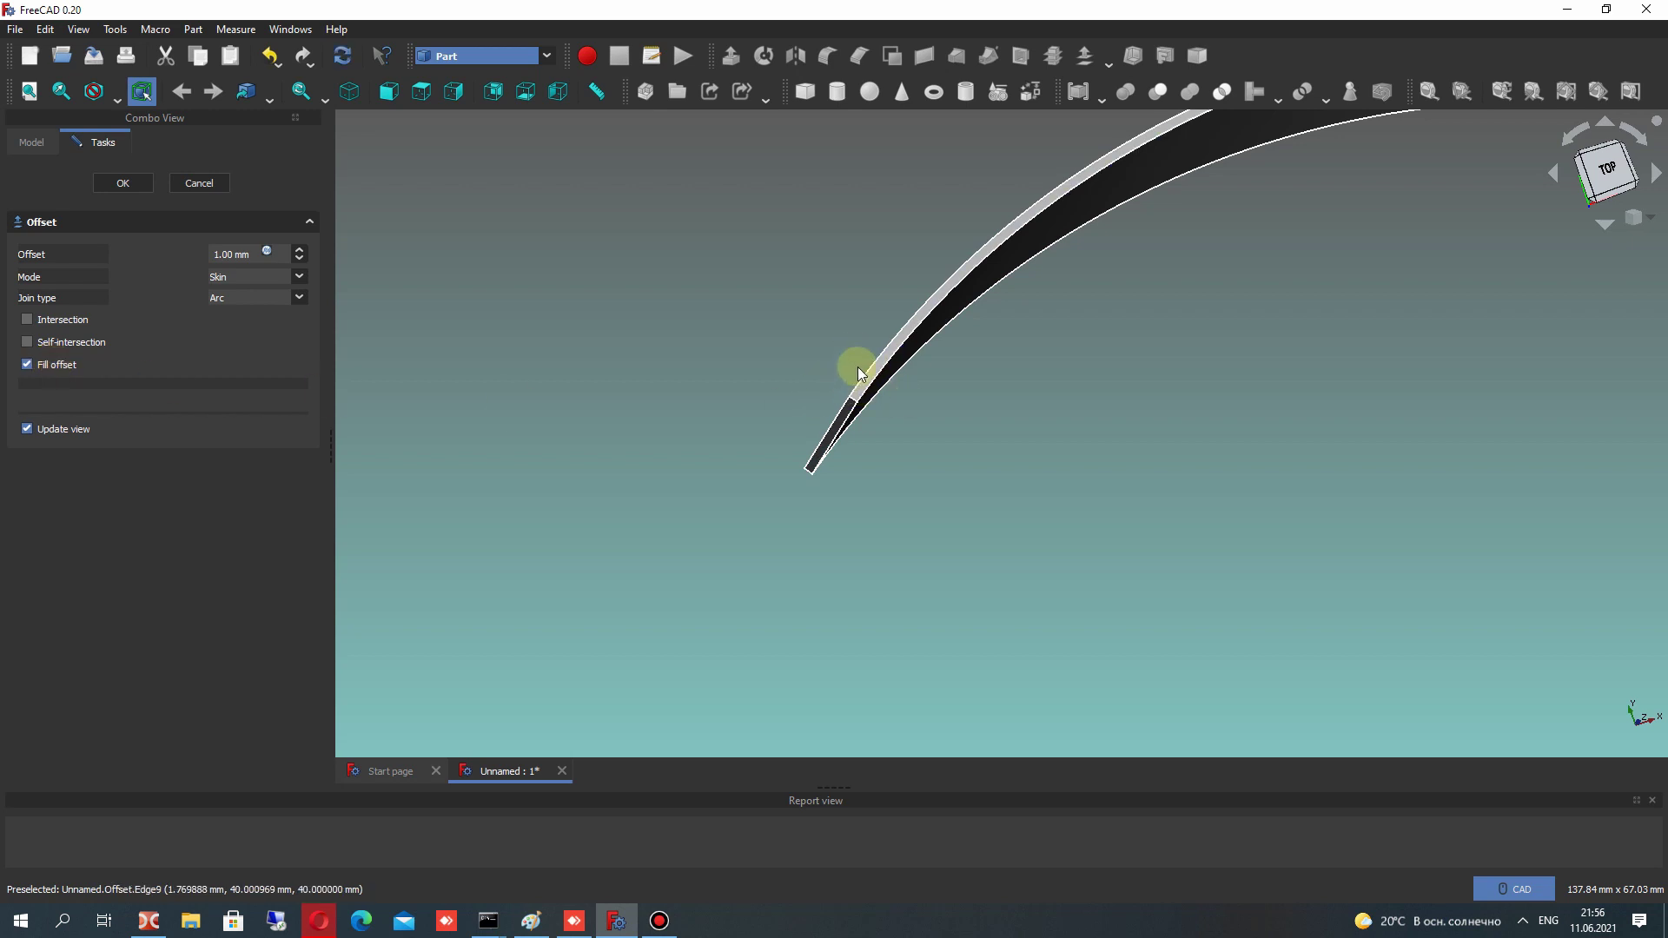
Set the 3D offset distance to 1.5 mm and accept the thickened blade
scroll(912, 399, "up", 3)
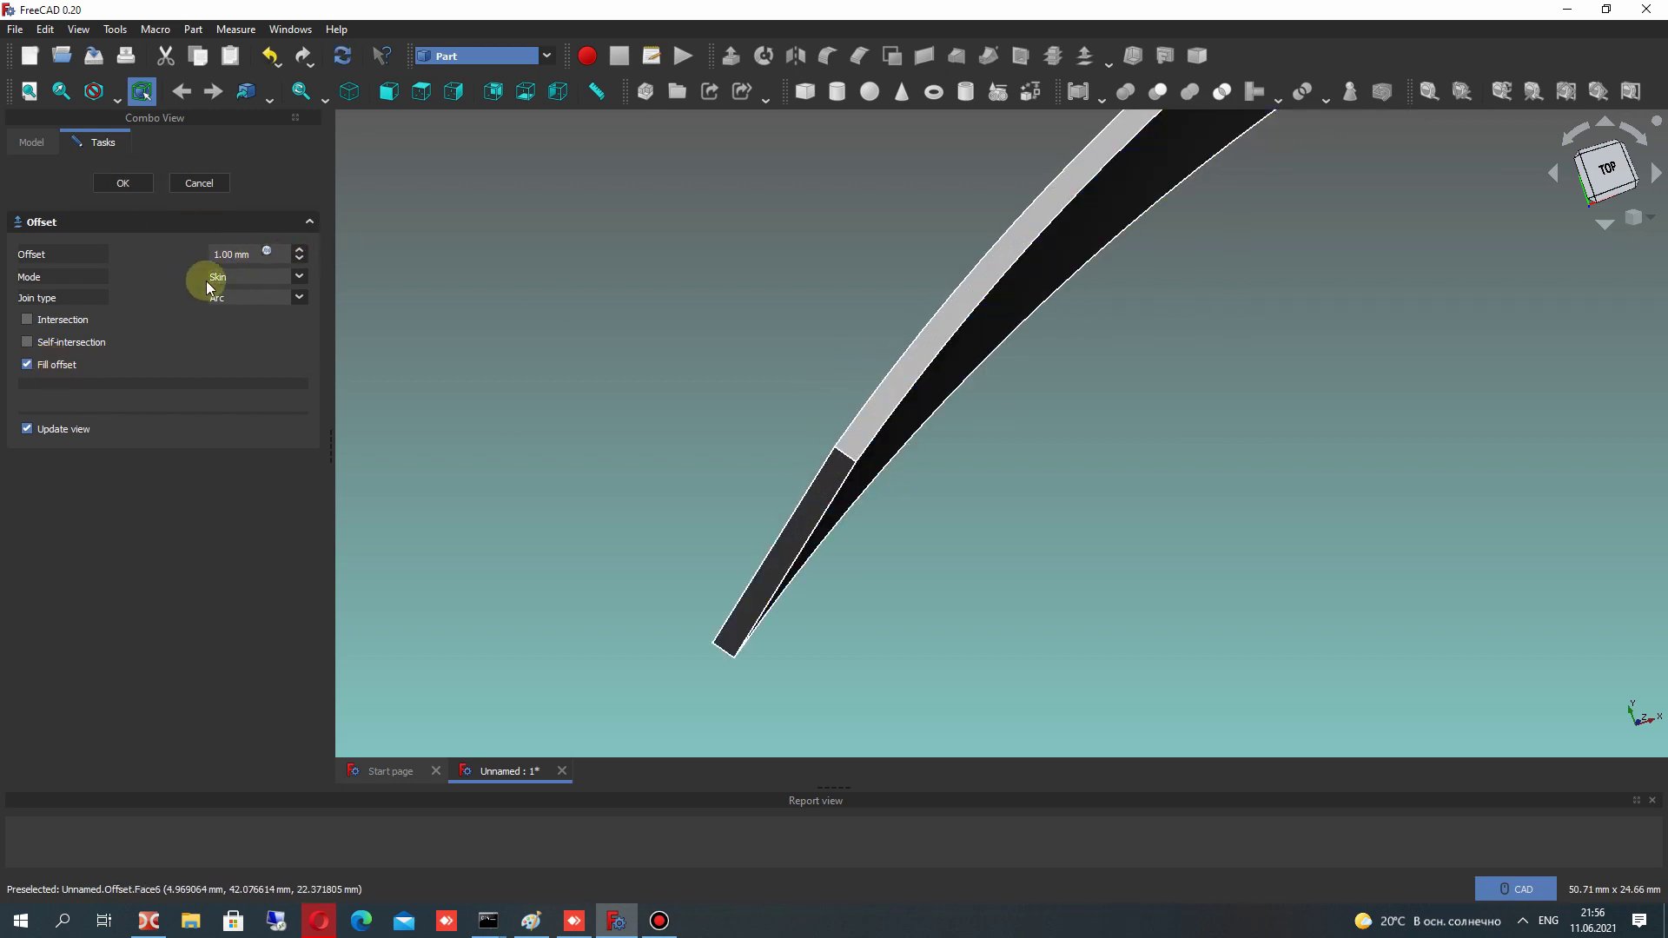
left_click(301, 250)
left_click(300, 250)
left_click(301, 250)
left_click(300, 250)
left_click(300, 250)
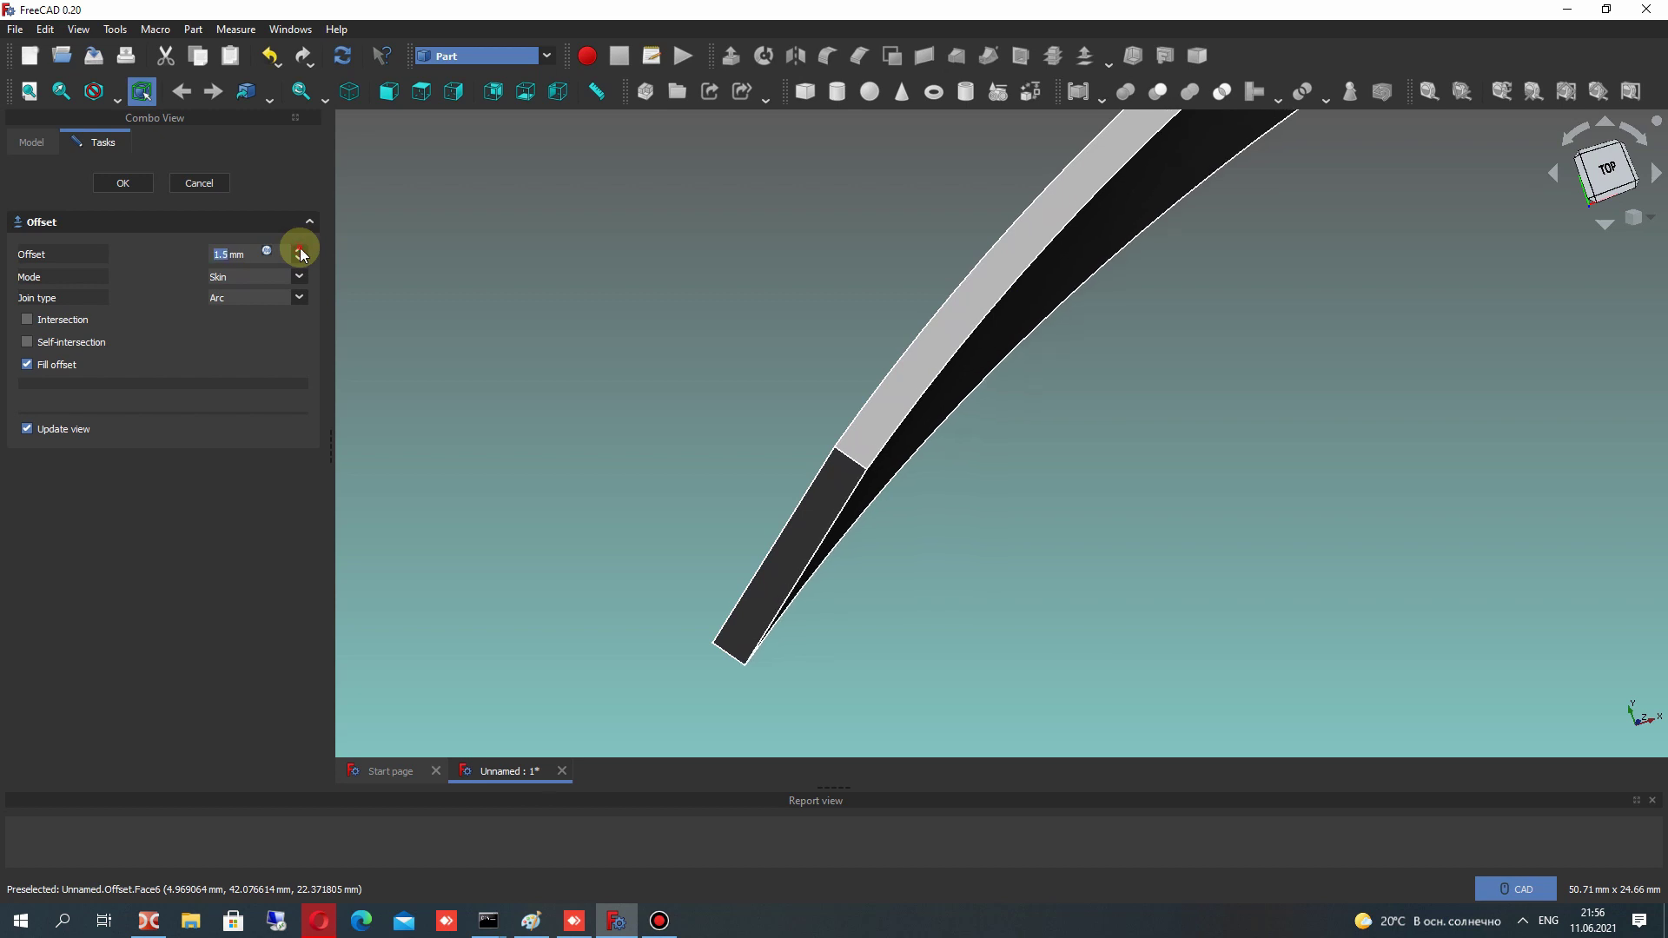
scroll(819, 488, "down", 7)
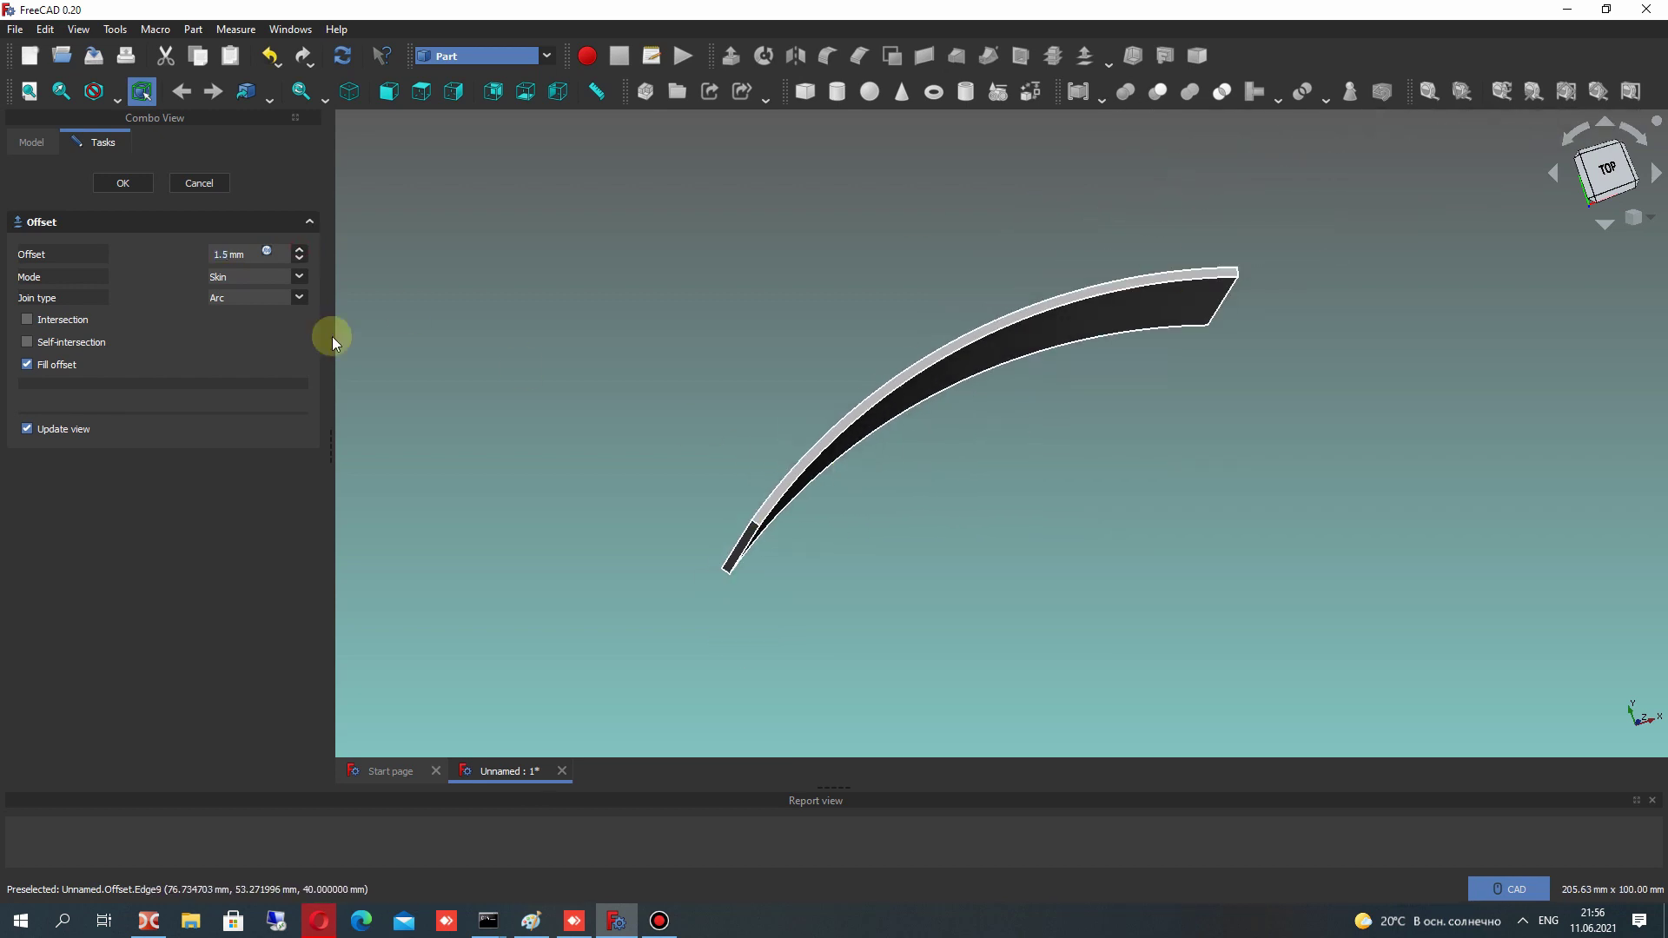
left_click(120, 182)
Select the thickened blade and switch to the Draft workbench
middle_click_drag(966, 502, 971, 435)
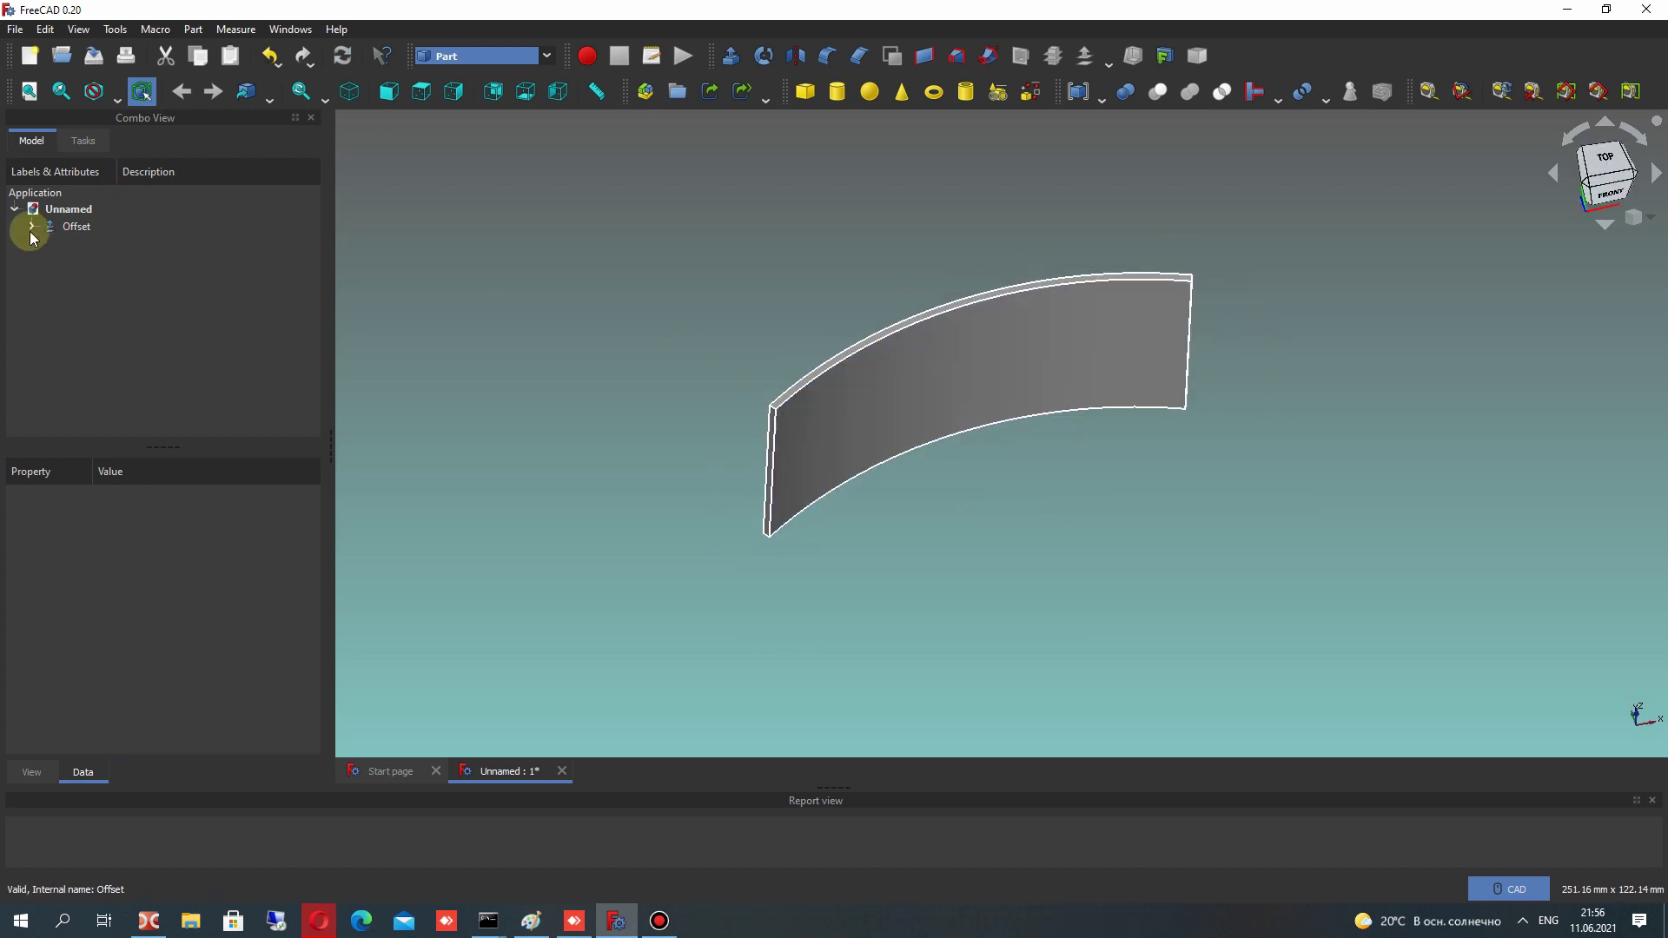
left_click(71, 227)
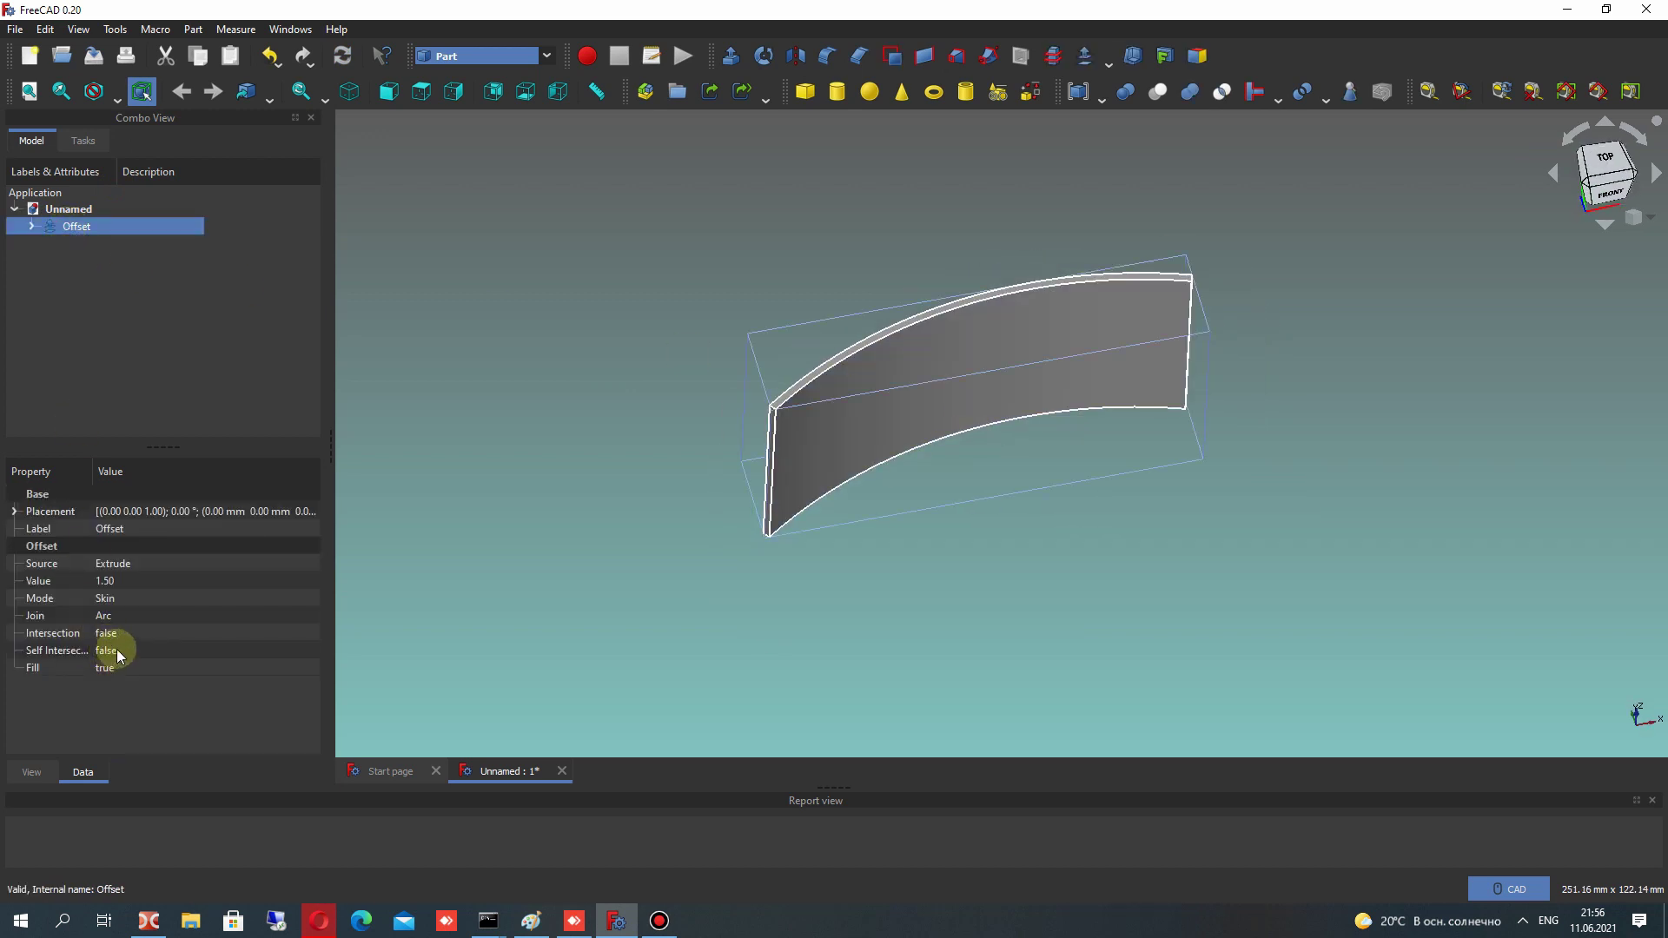
left_click(523, 54)
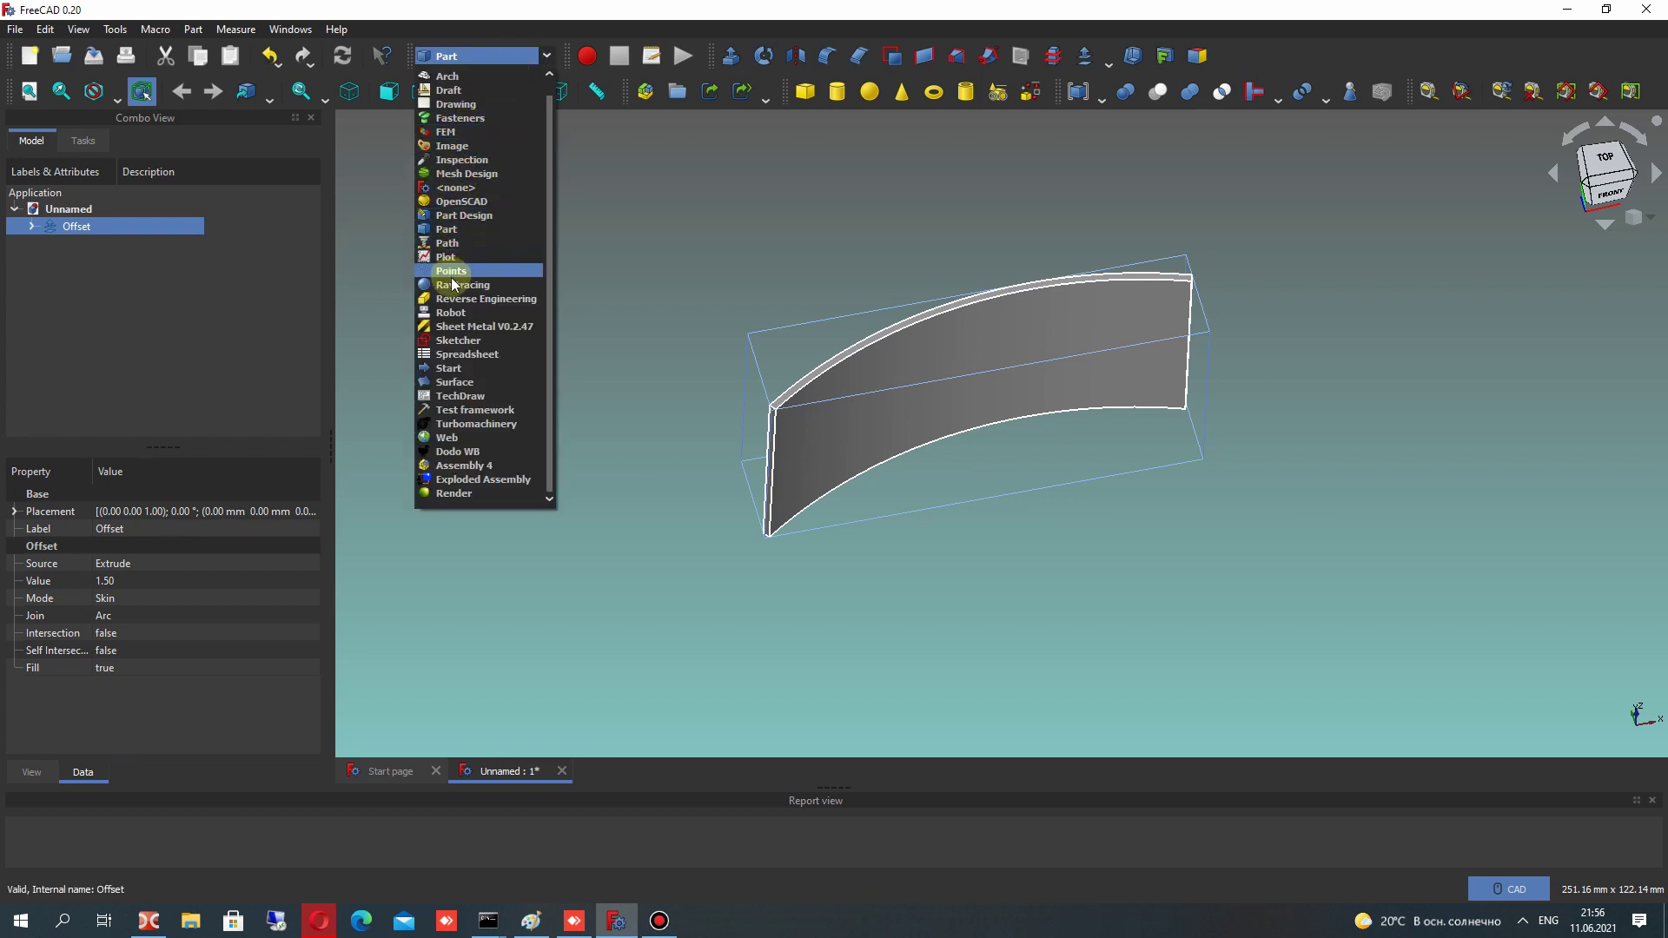
scroll(450, 247, "up", 1)
left_click(455, 105)
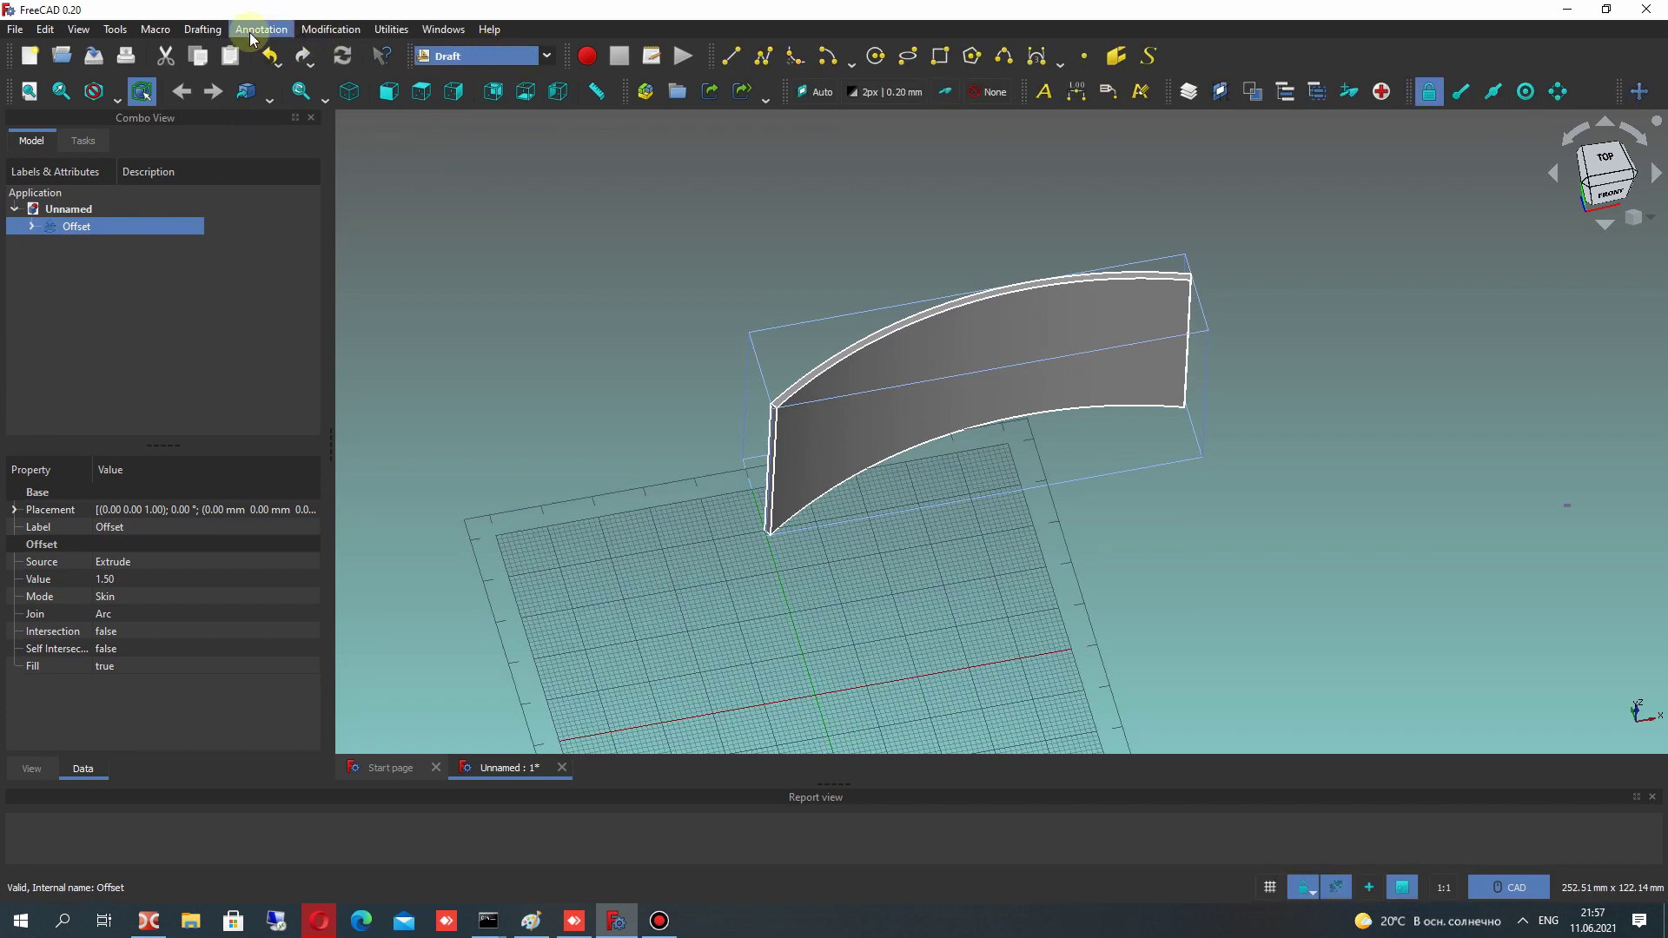
Create a 360° polar array of the blade with 11 elements, resetting the center of rotation to the origin
left_click(332, 30)
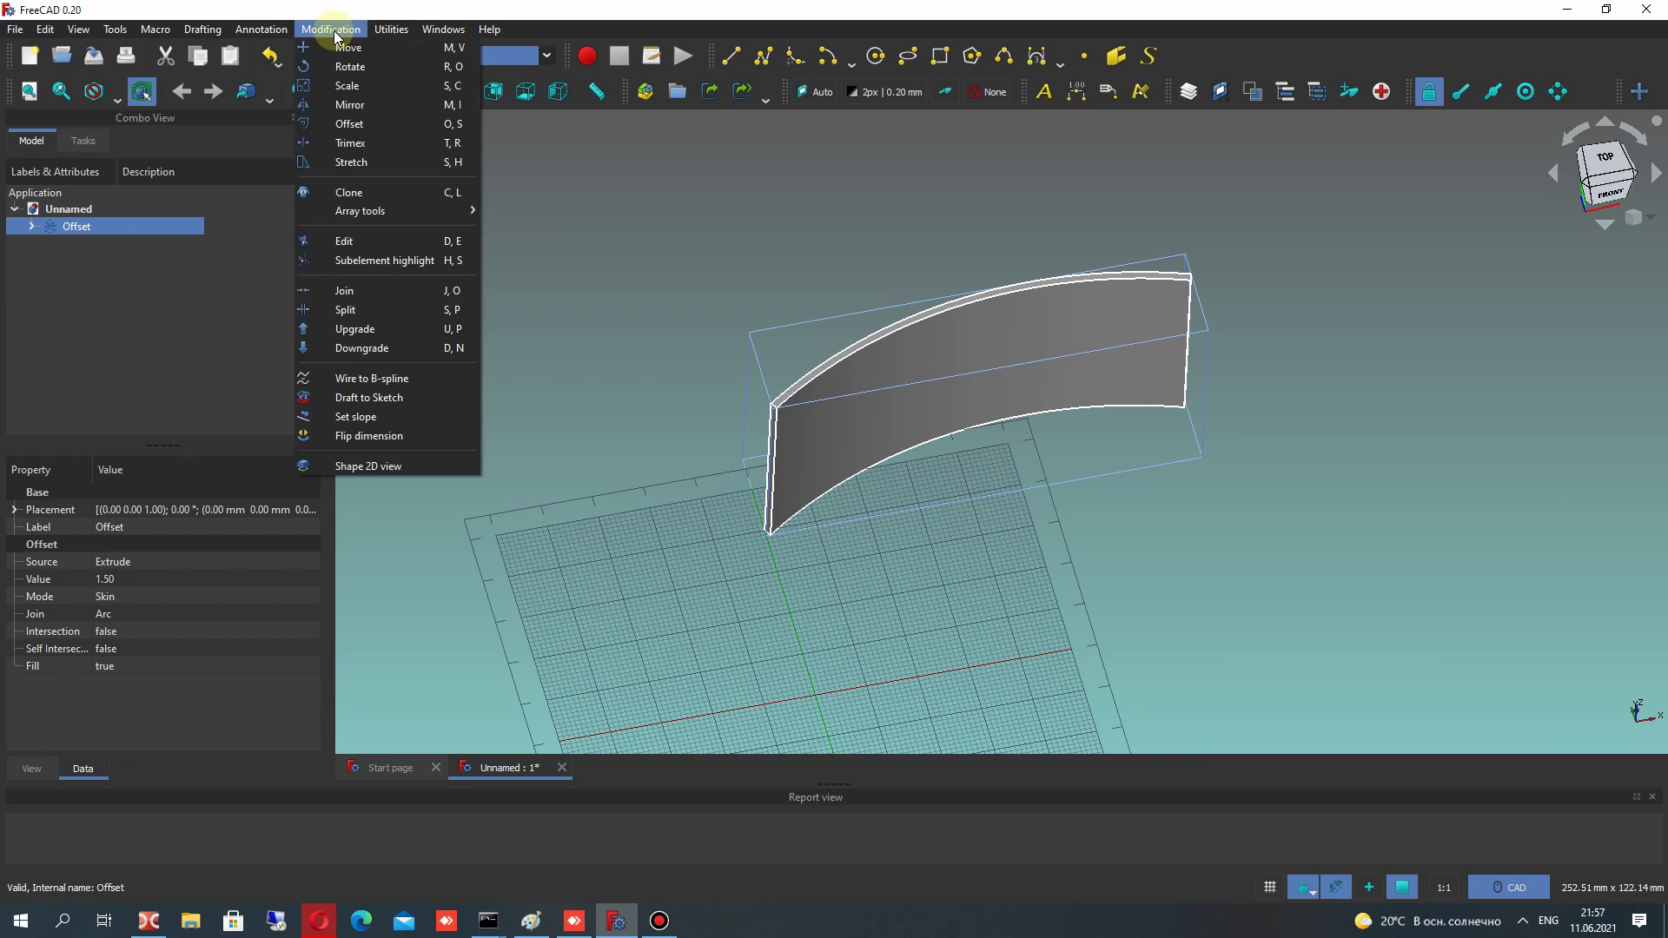
mouse_move(361, 211)
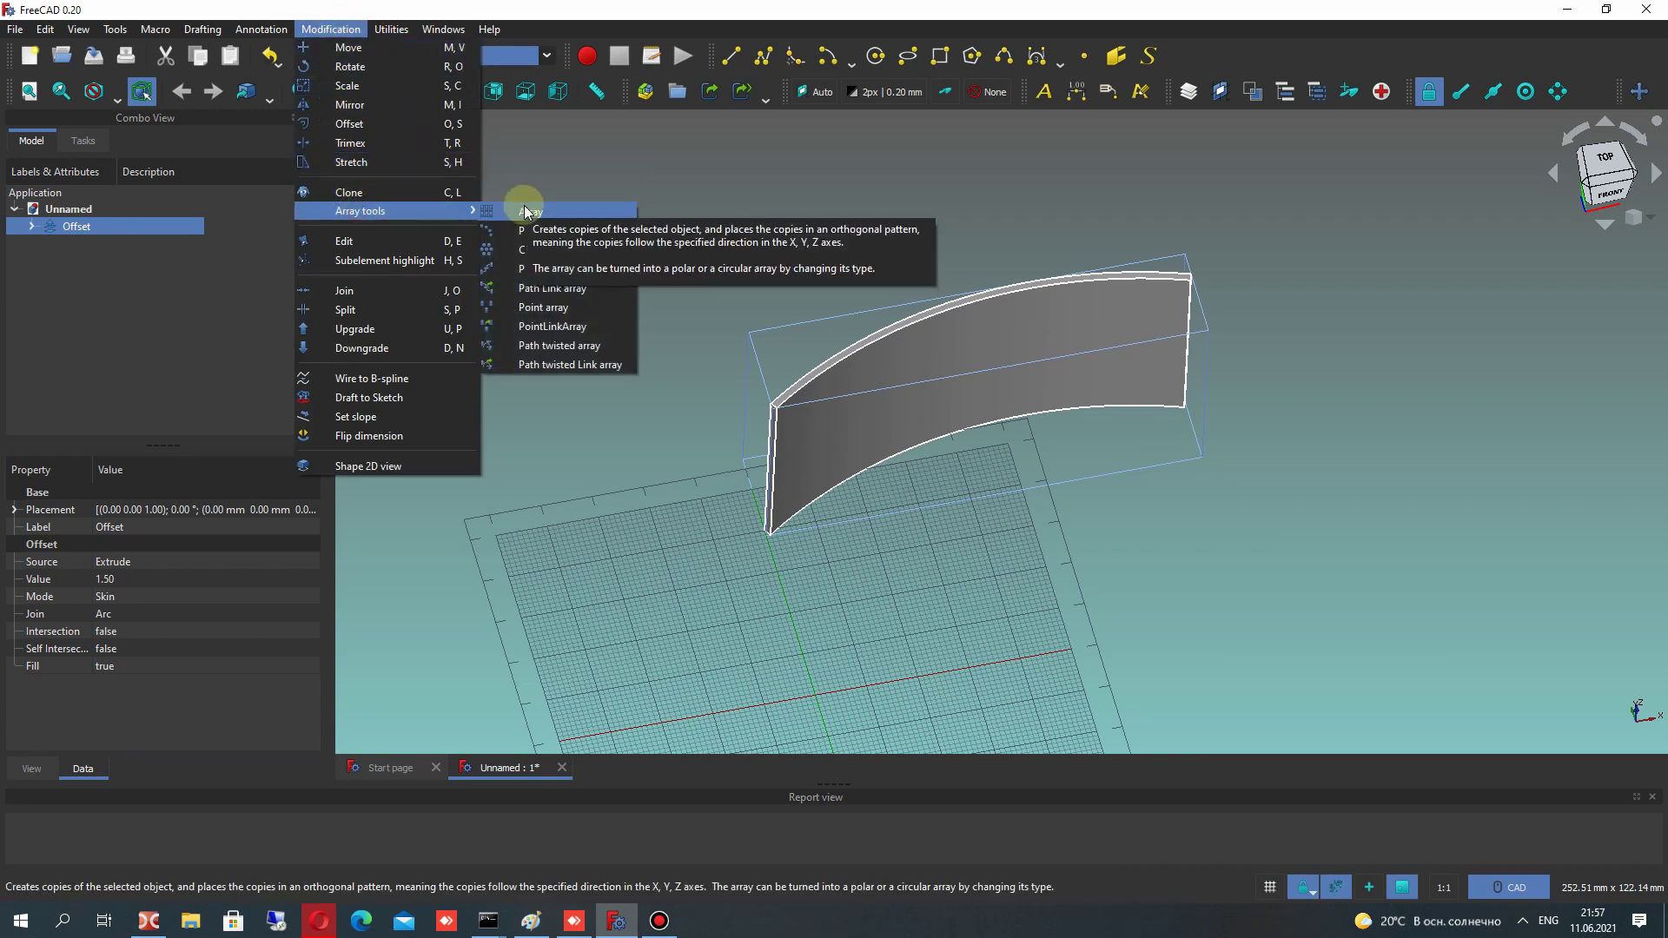
left_click(532, 231)
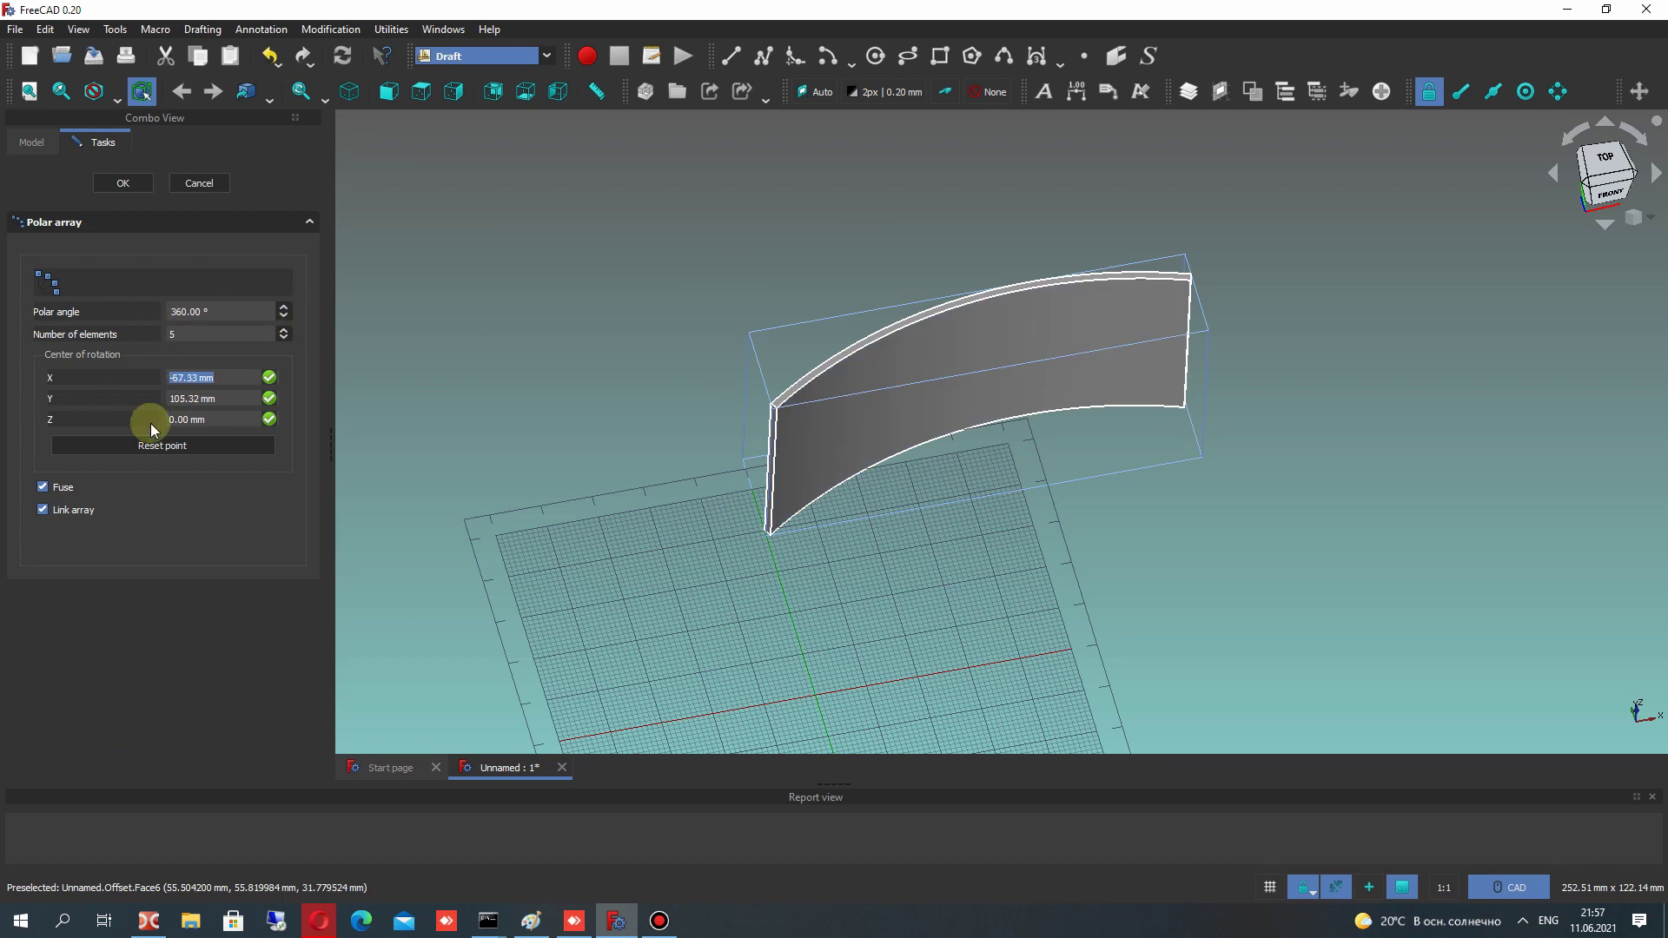
left_click(142, 446)
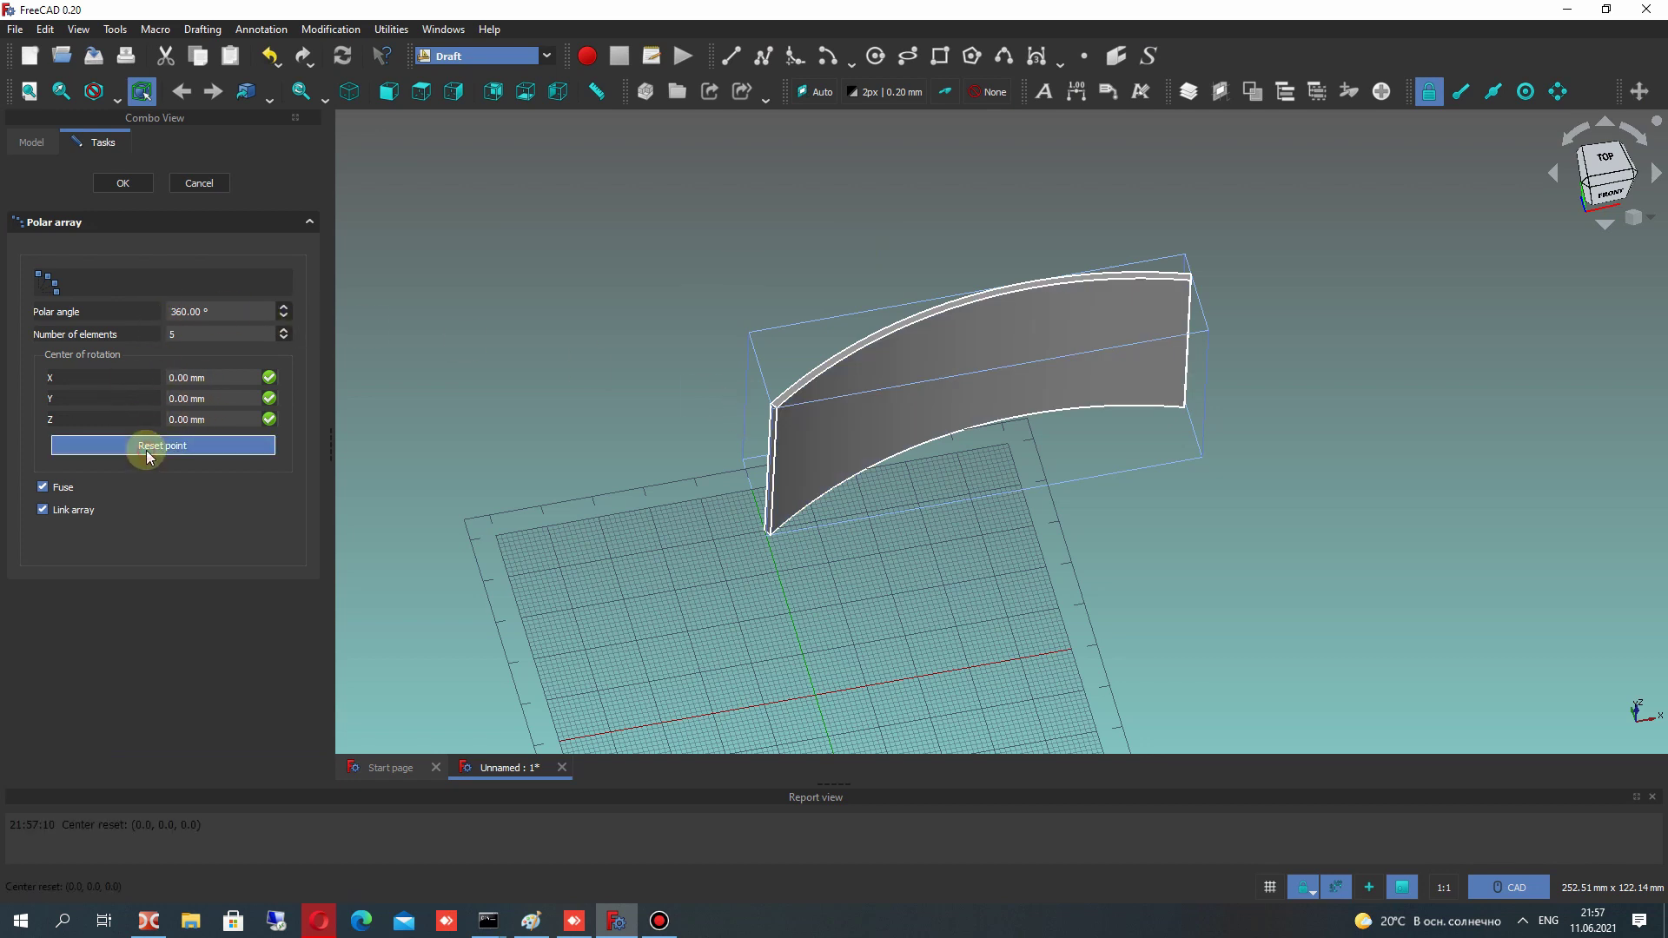
left_click(174, 333)
type("1")
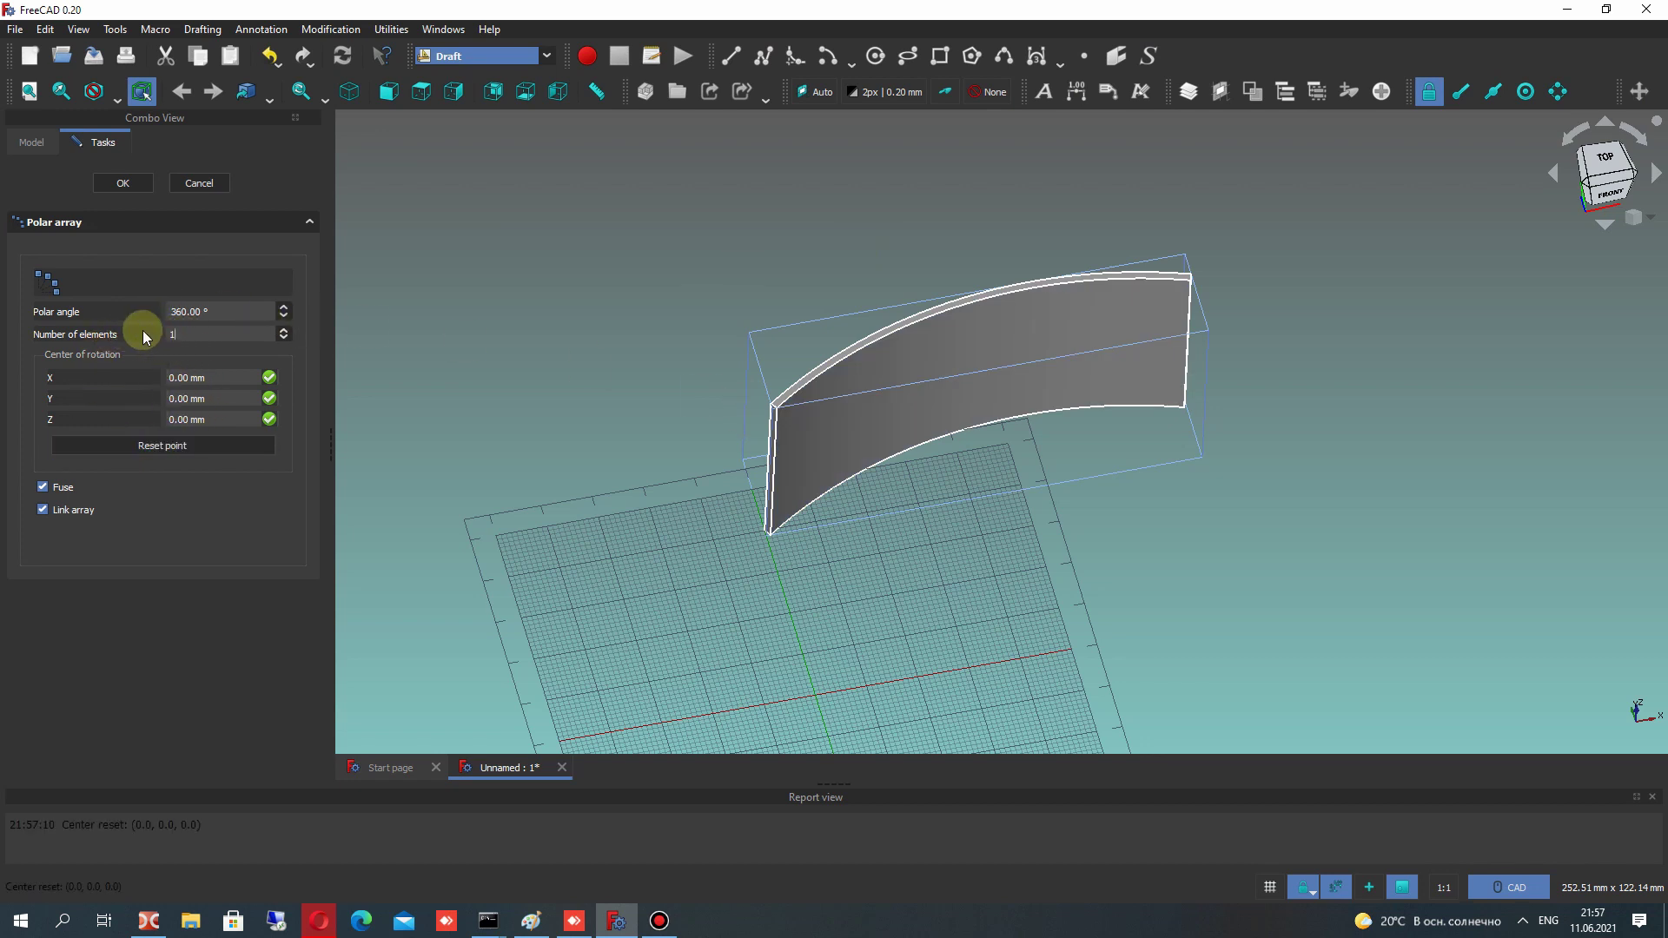
type("1")
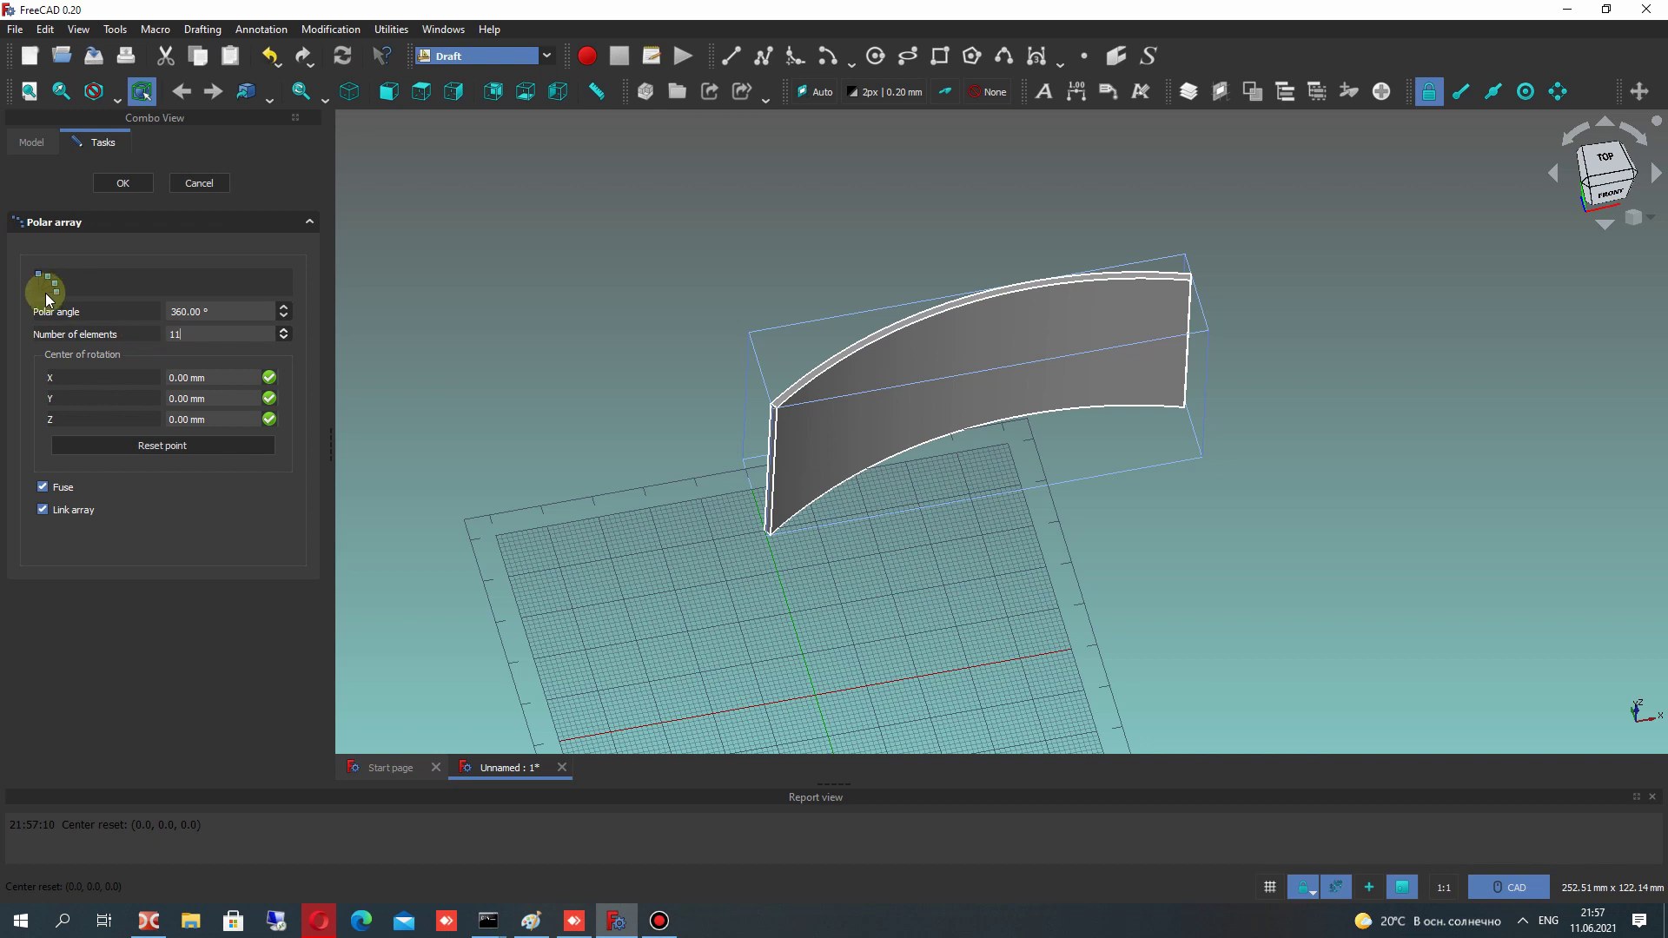
left_click(136, 184)
Switch from Draft to the Sketcher workbench
scroll(799, 191, "down", 5)
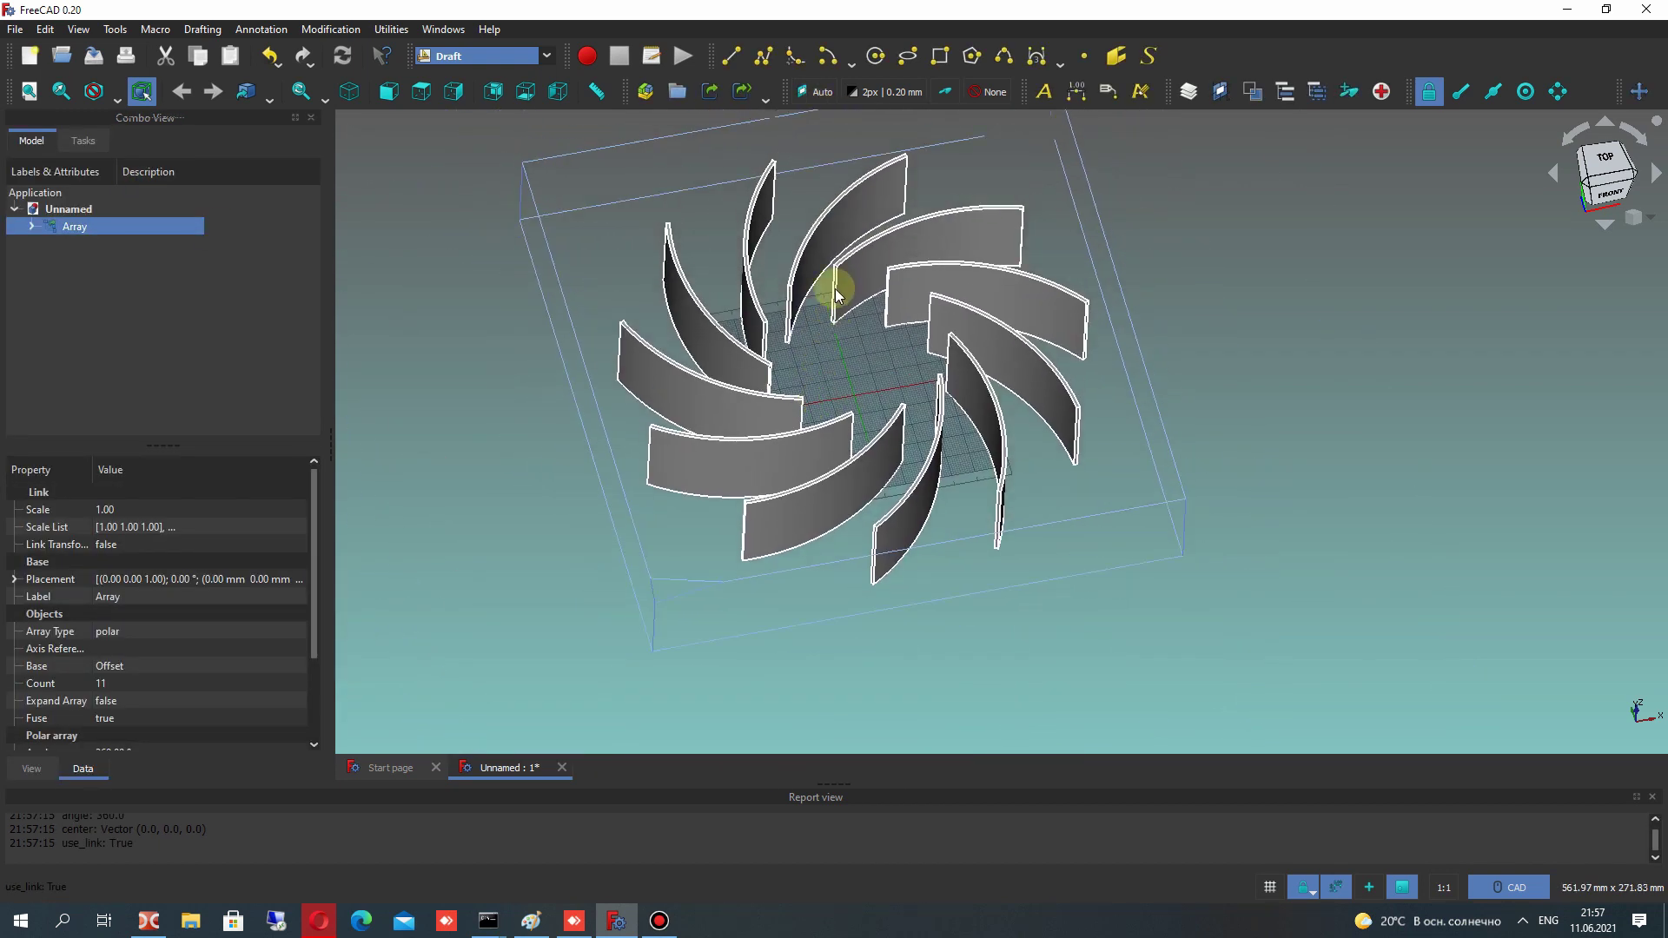
middle_click_drag(836, 294, 999, 265)
middle_click_drag(819, 332, 860, 395)
scroll(813, 356, "up", 1)
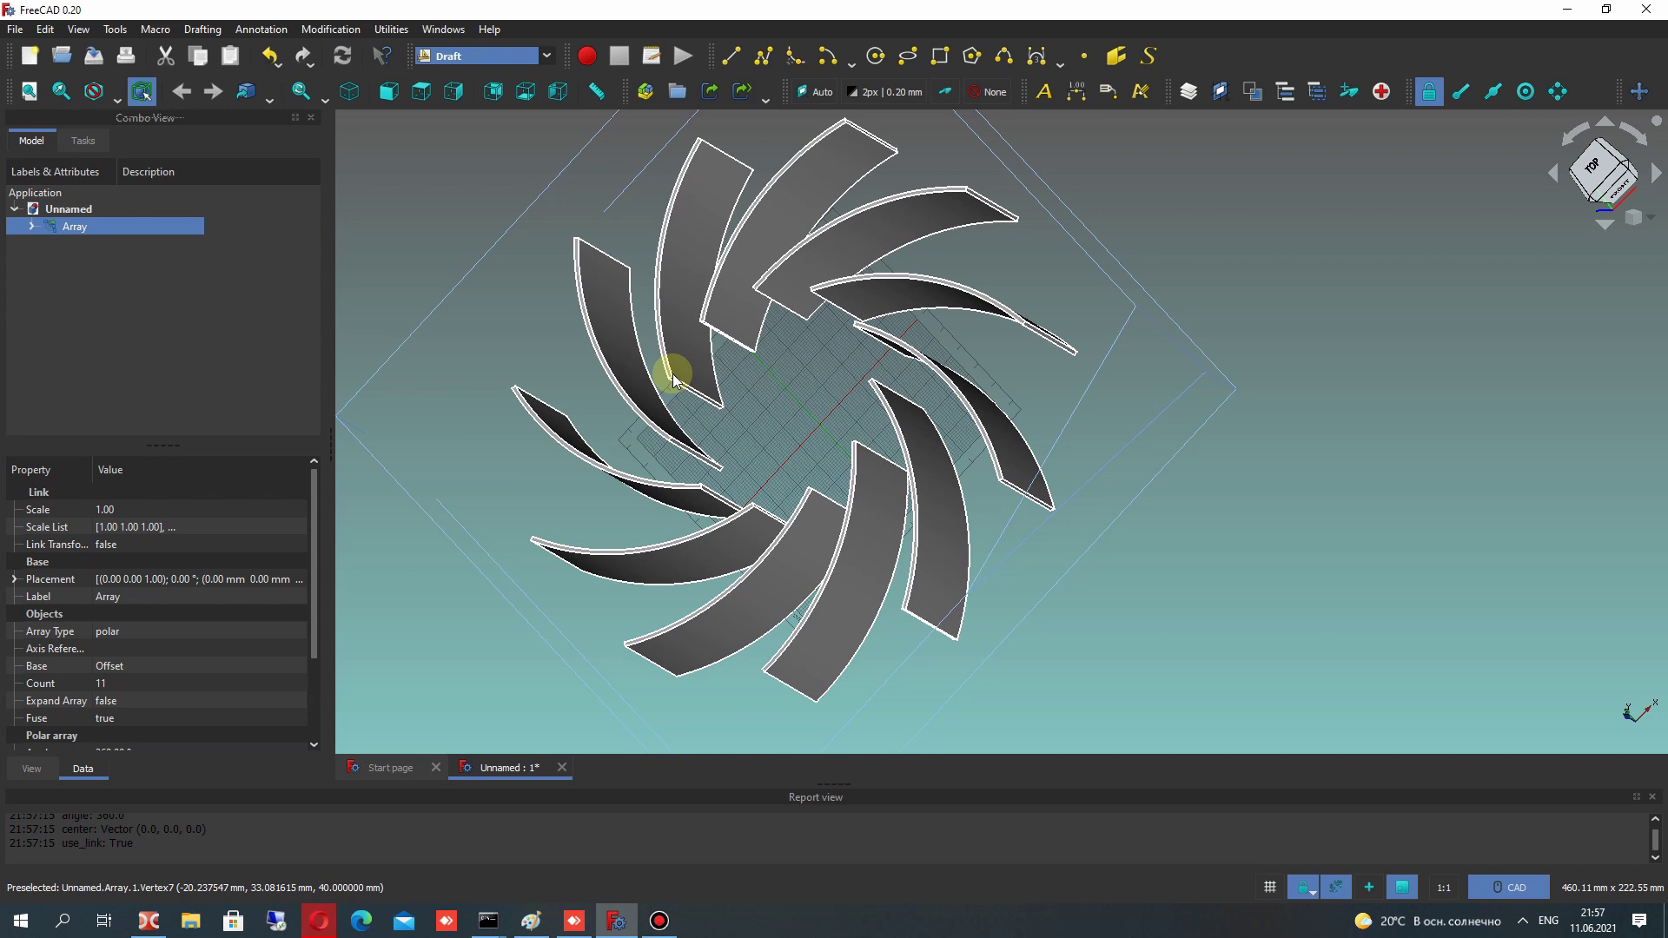
left_click(474, 55)
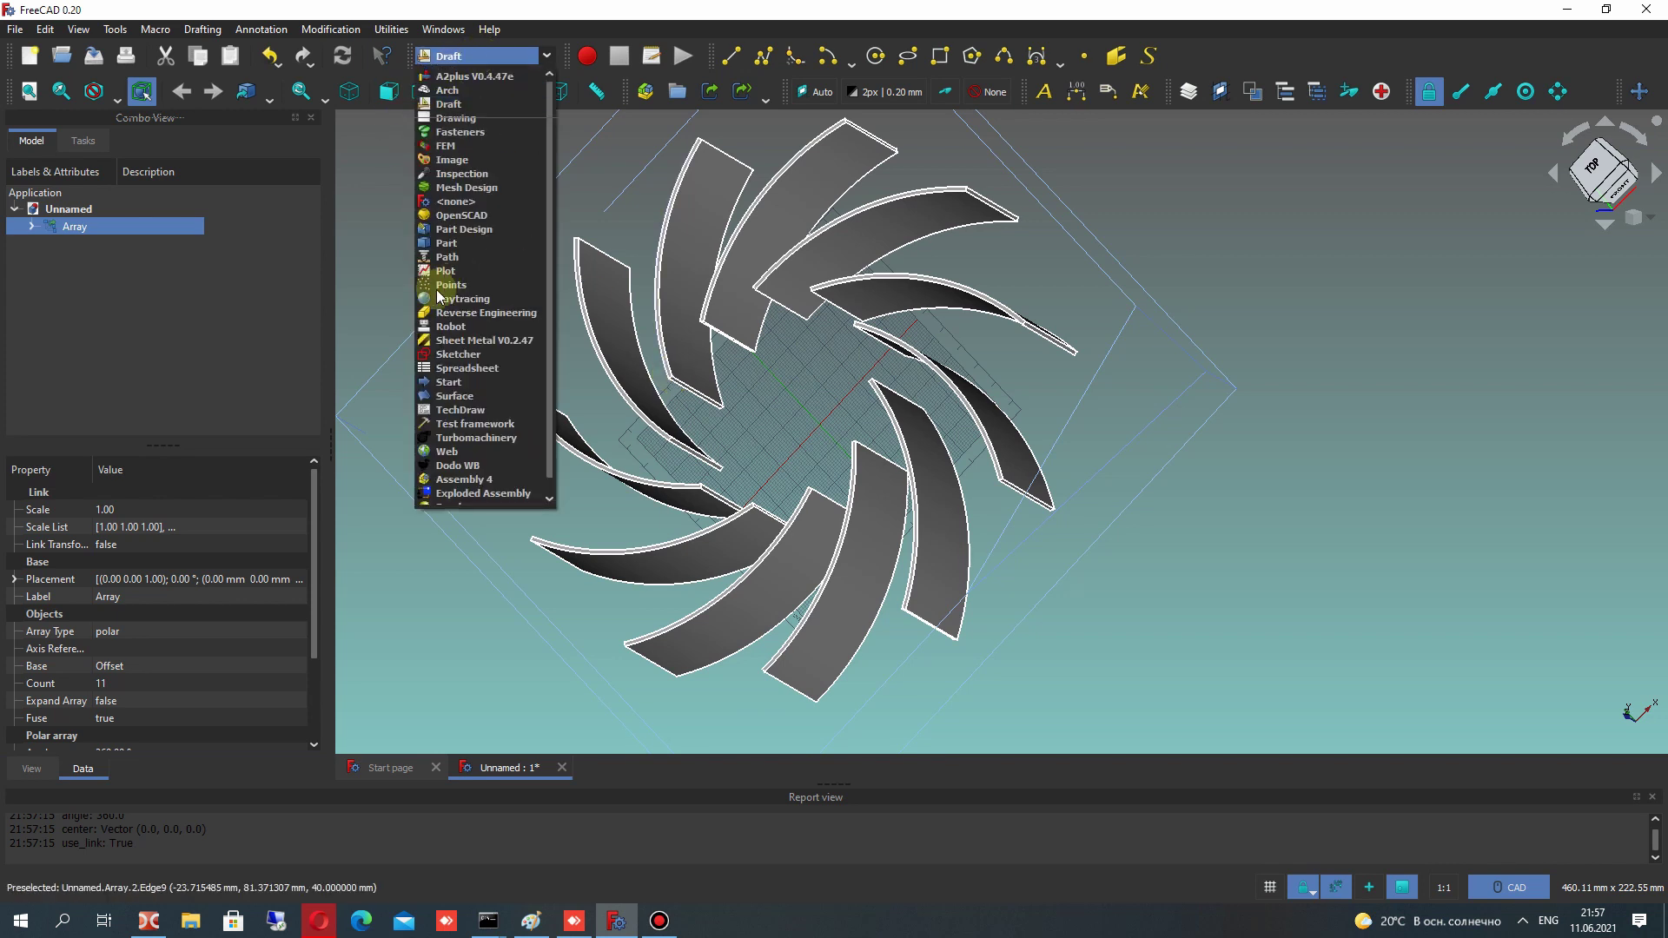
left_click(453, 355)
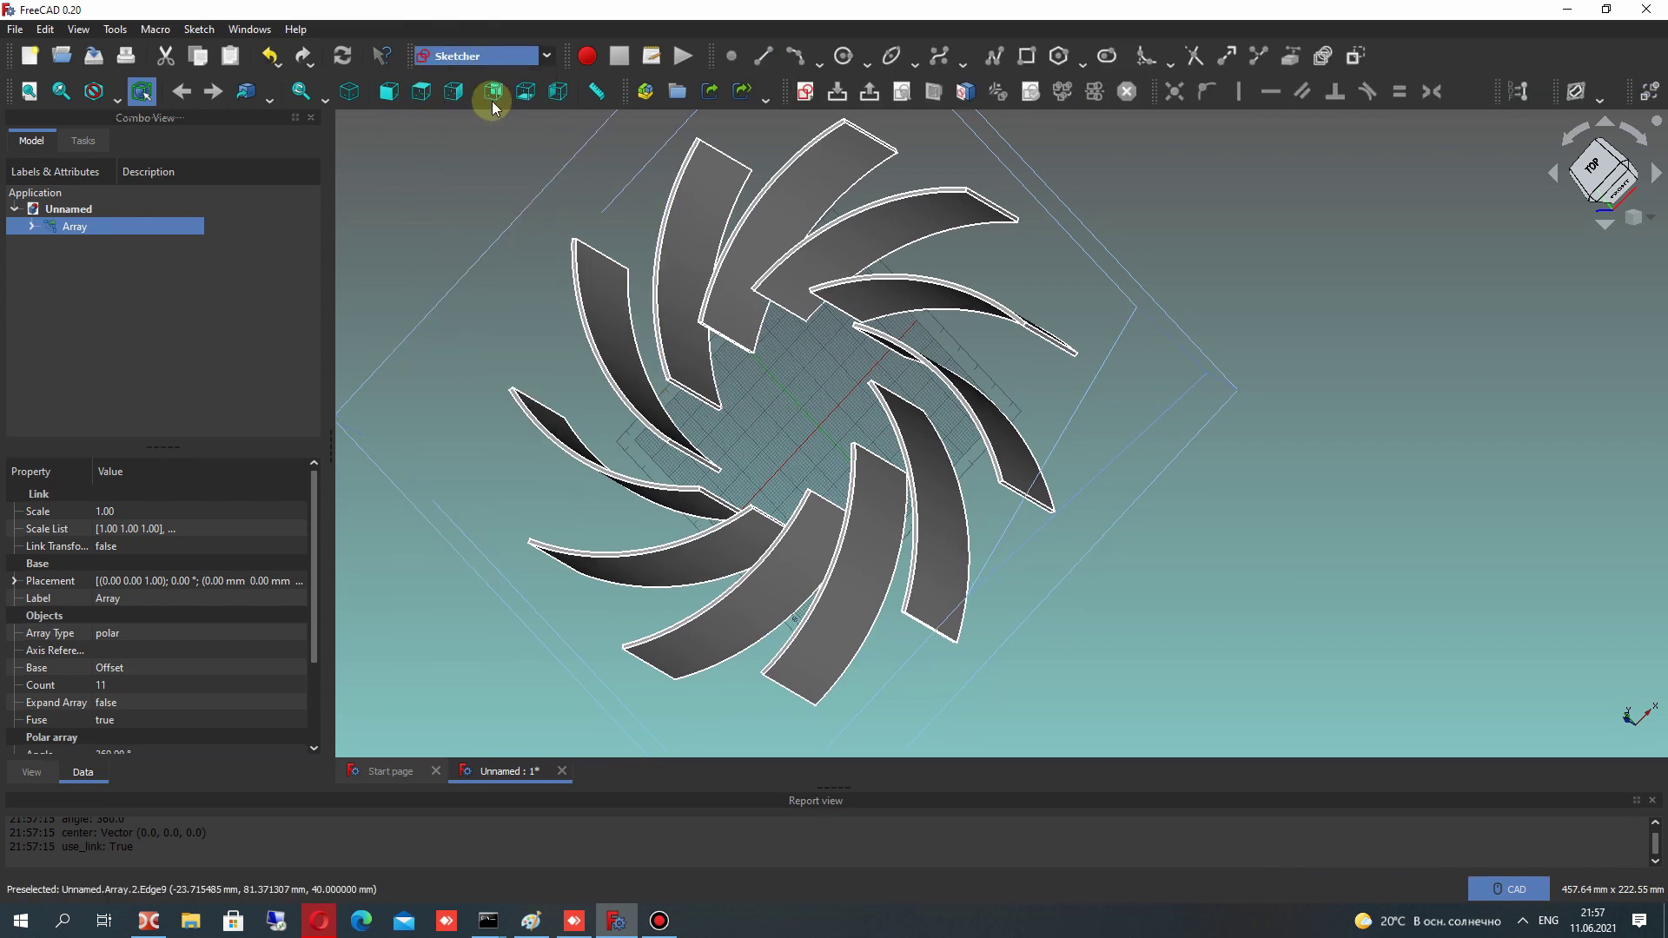
Deselect the blade array and create a new sketch on the YZ plane with zero offset
left_click(806, 90)
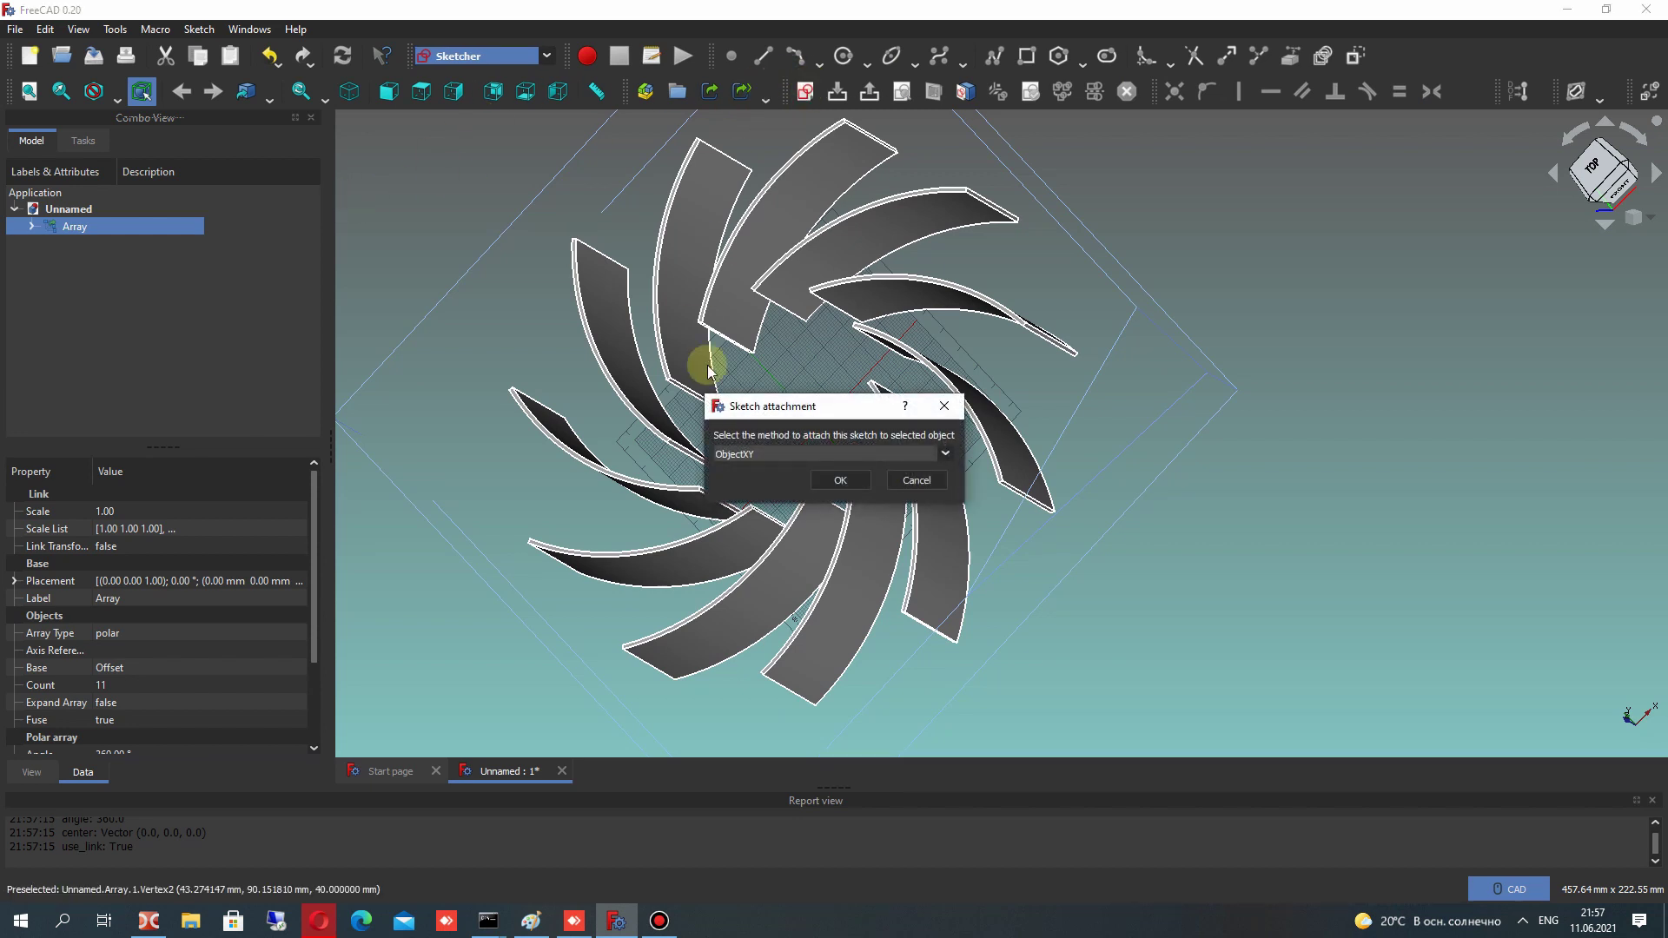
left_click(916, 476)
left_click(1385, 334)
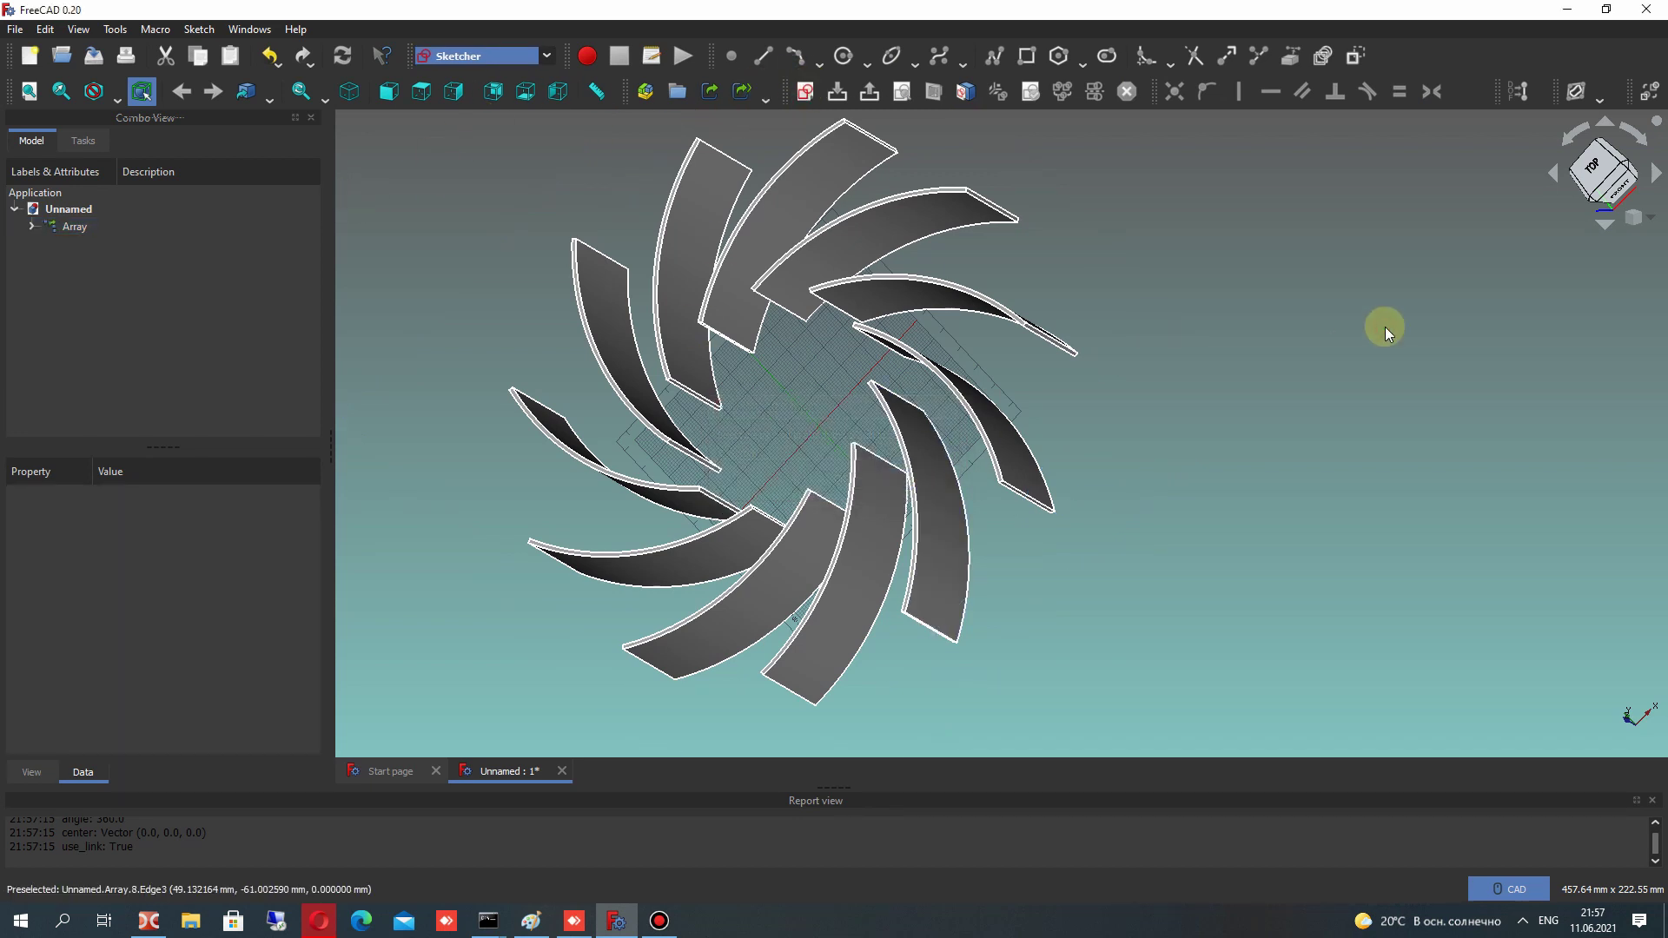
left_click(806, 91)
left_click(804, 451)
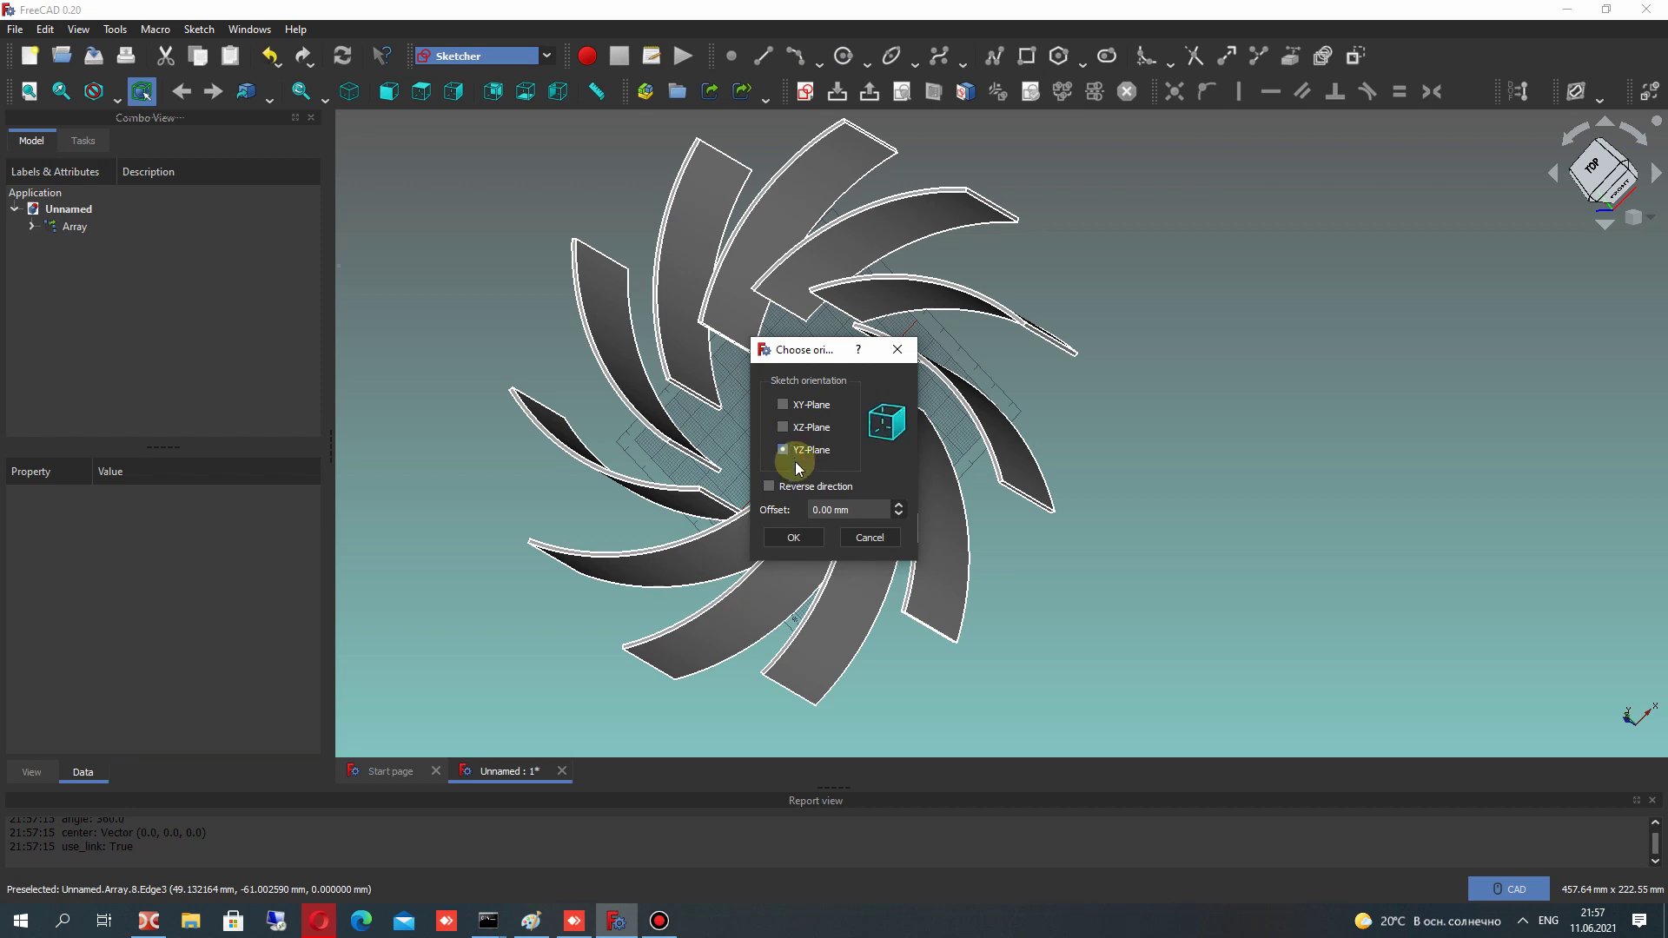
left_click(793, 537)
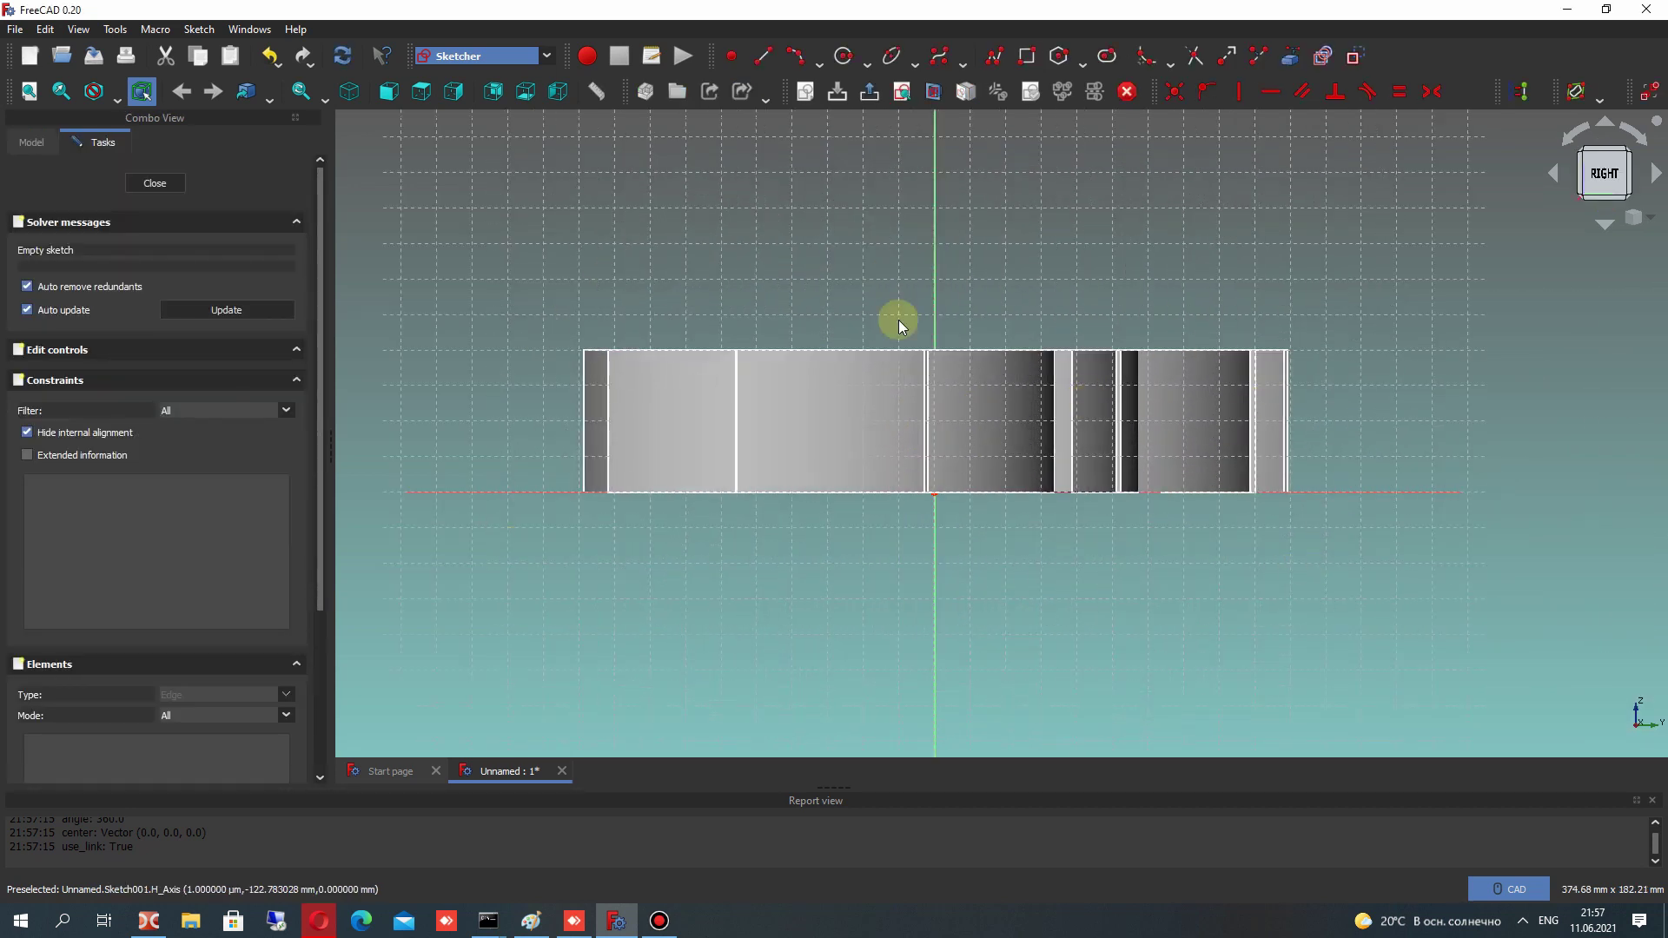
Sketch a line sloping up inward from the blades' outer edge, joined at its inner end to a vertical line about 37 mm long
mouse_move(1254, 465)
middle_mouse_down()
mouse_move(1136, 474)
mouse_move(1145, 509)
middle_mouse_up()
scroll(1136, 469, "up", 1)
scroll(1145, 509, "up", 1)
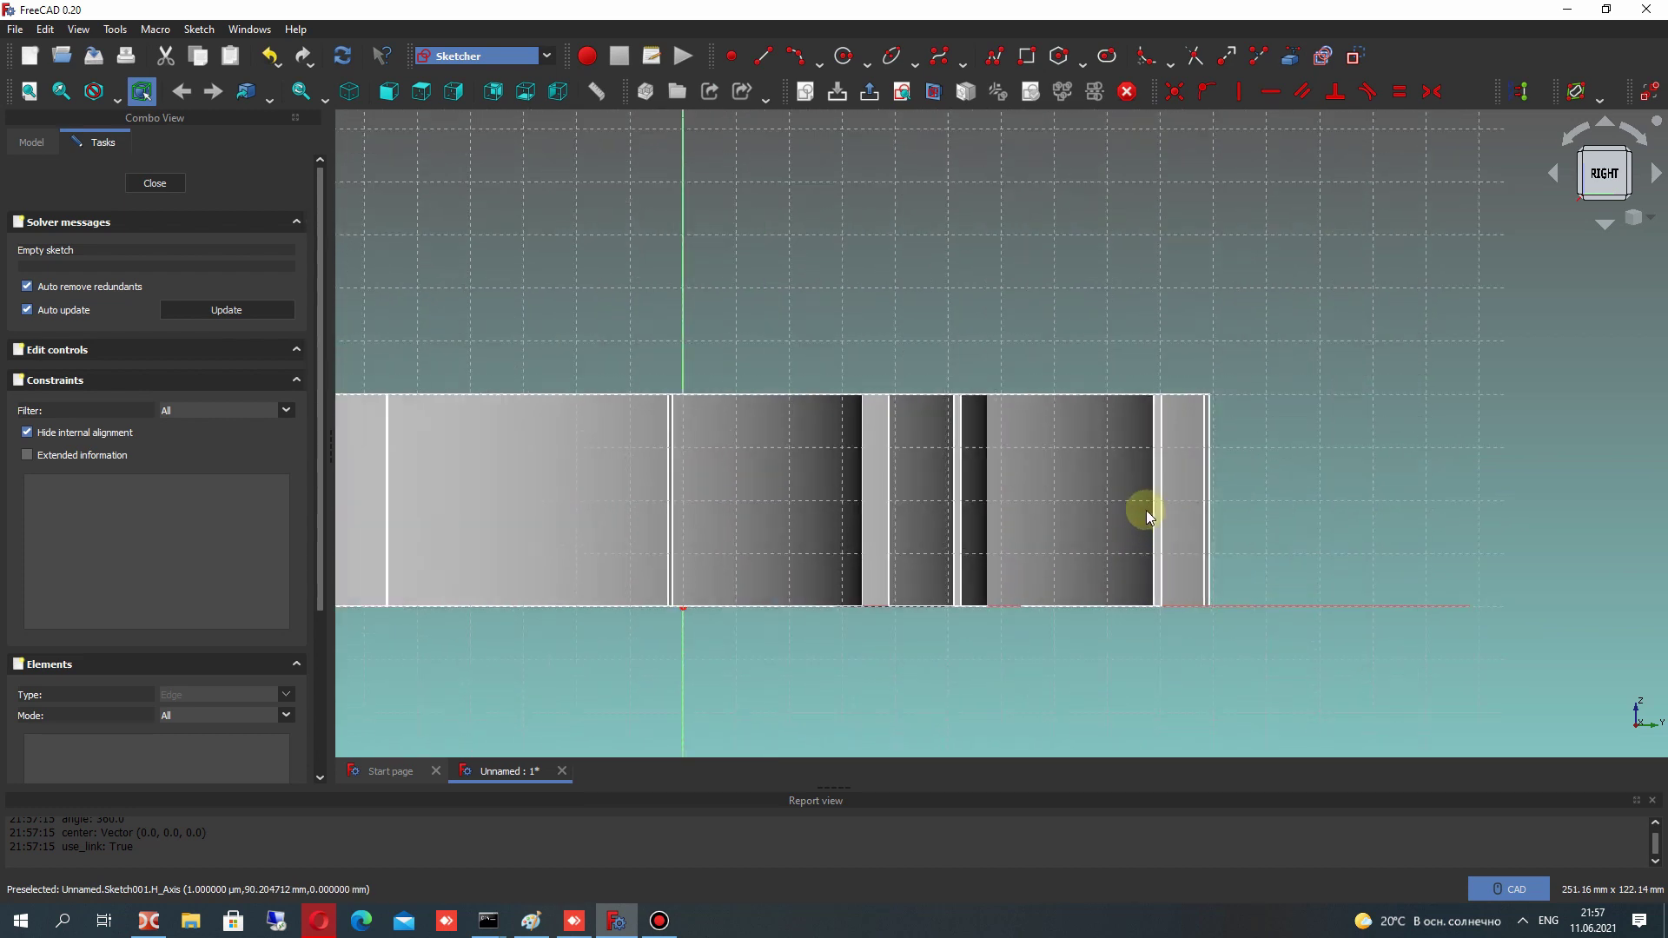
left_click(765, 56)
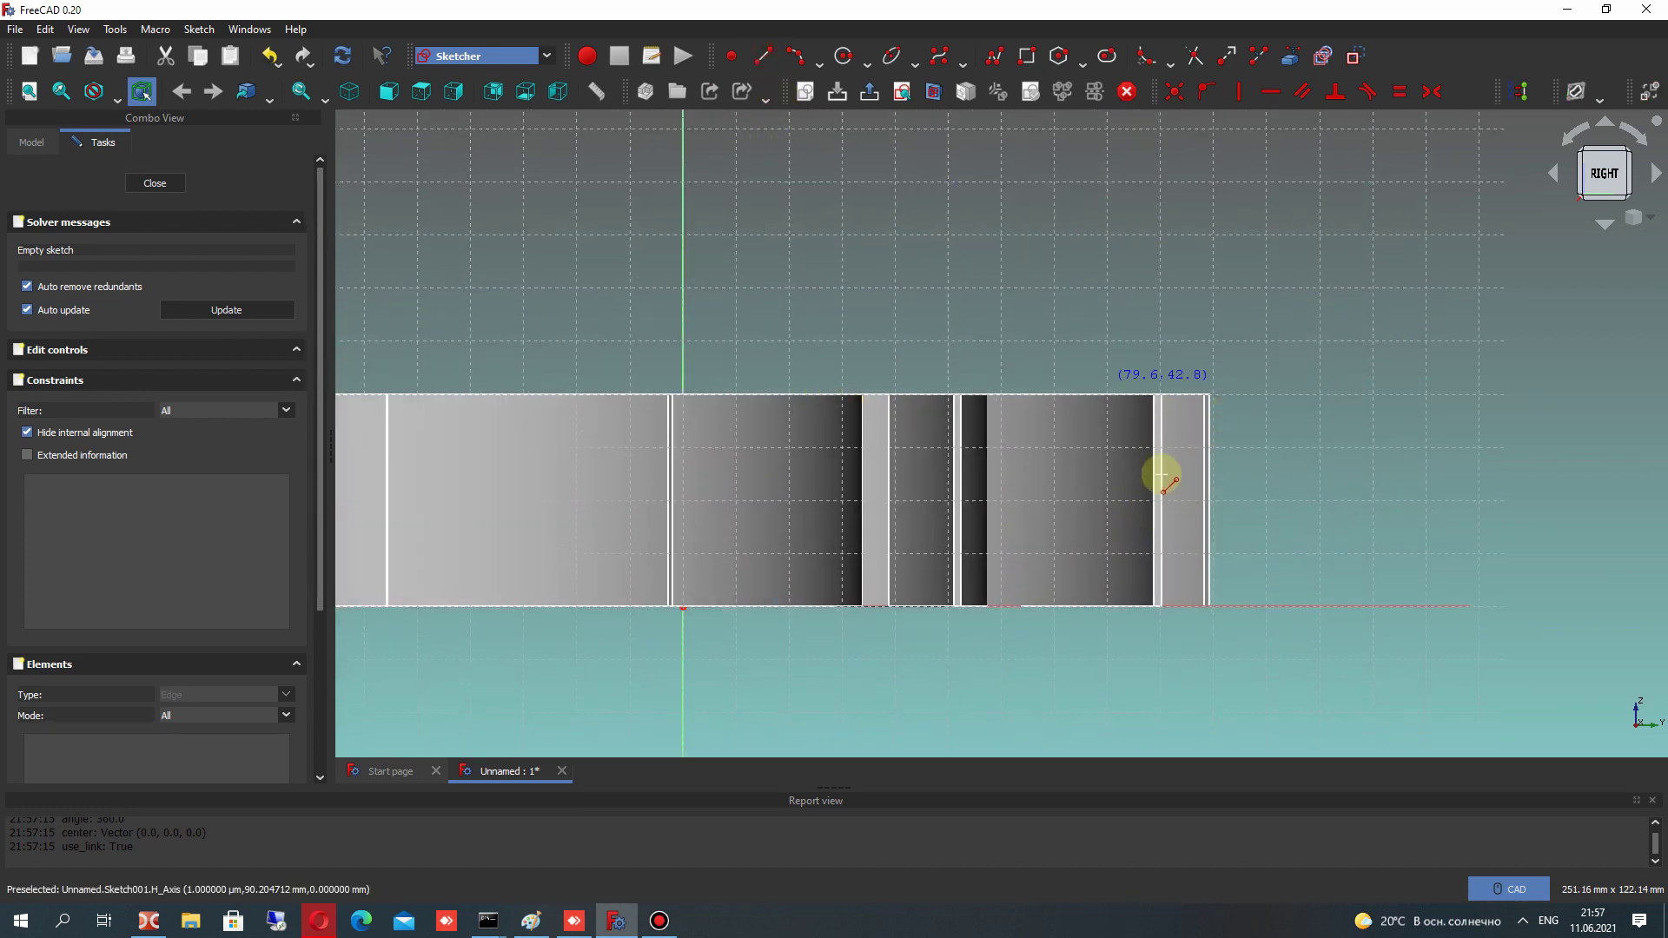
left_click(1213, 458)
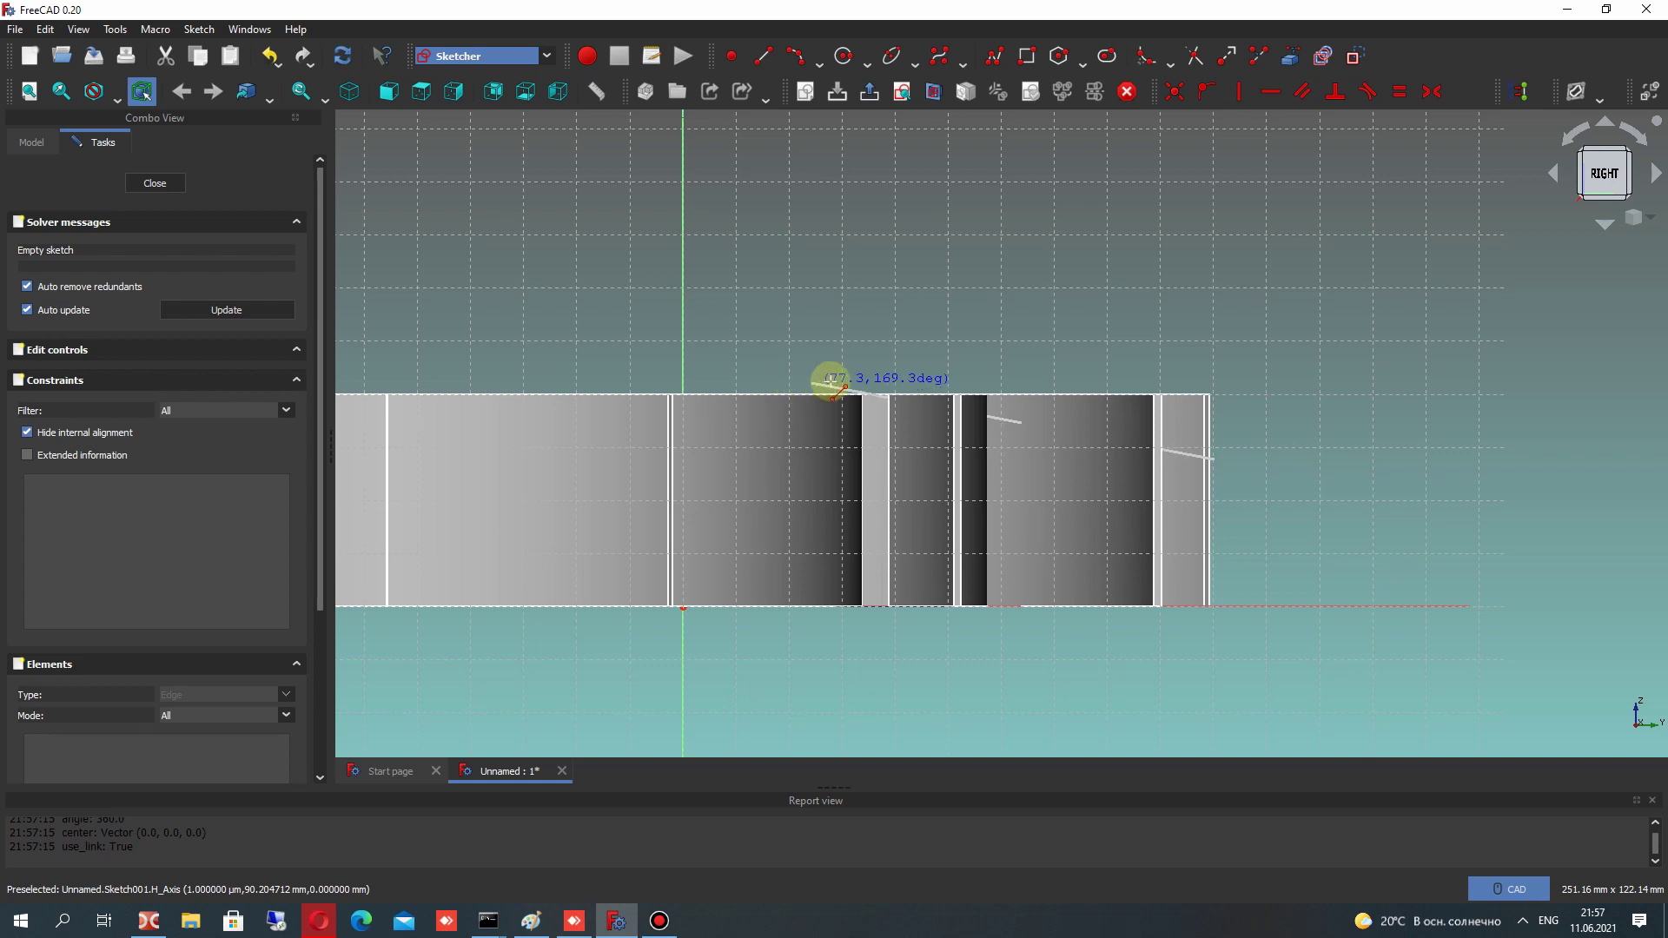
left_click(835, 385)
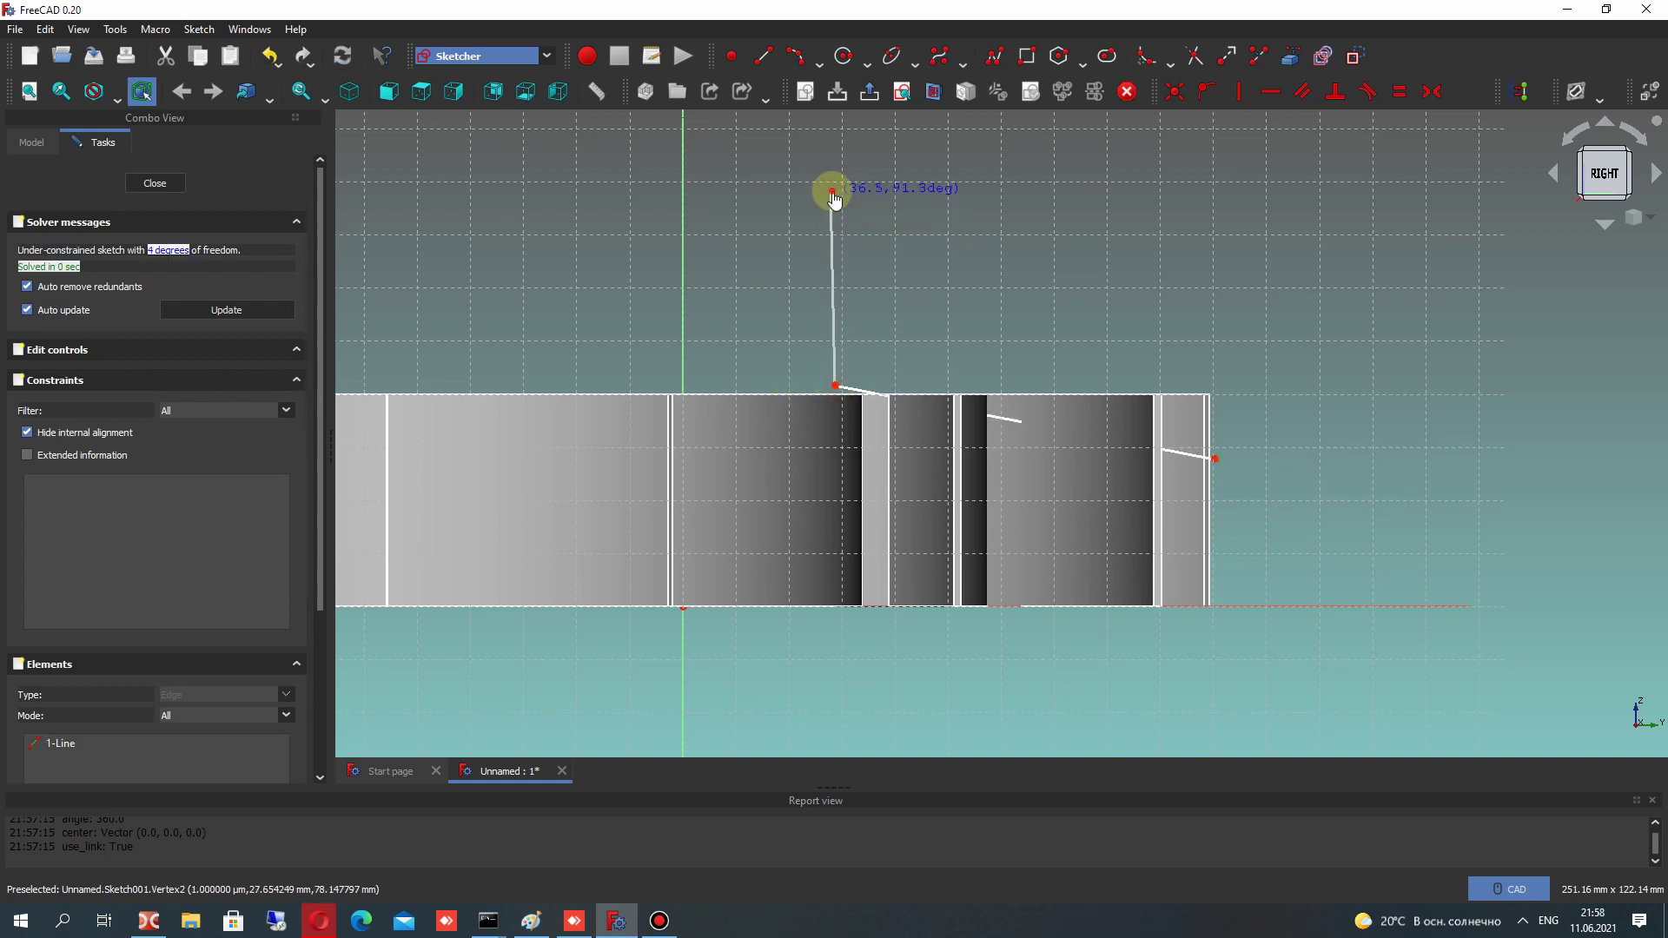
left_click(832, 191)
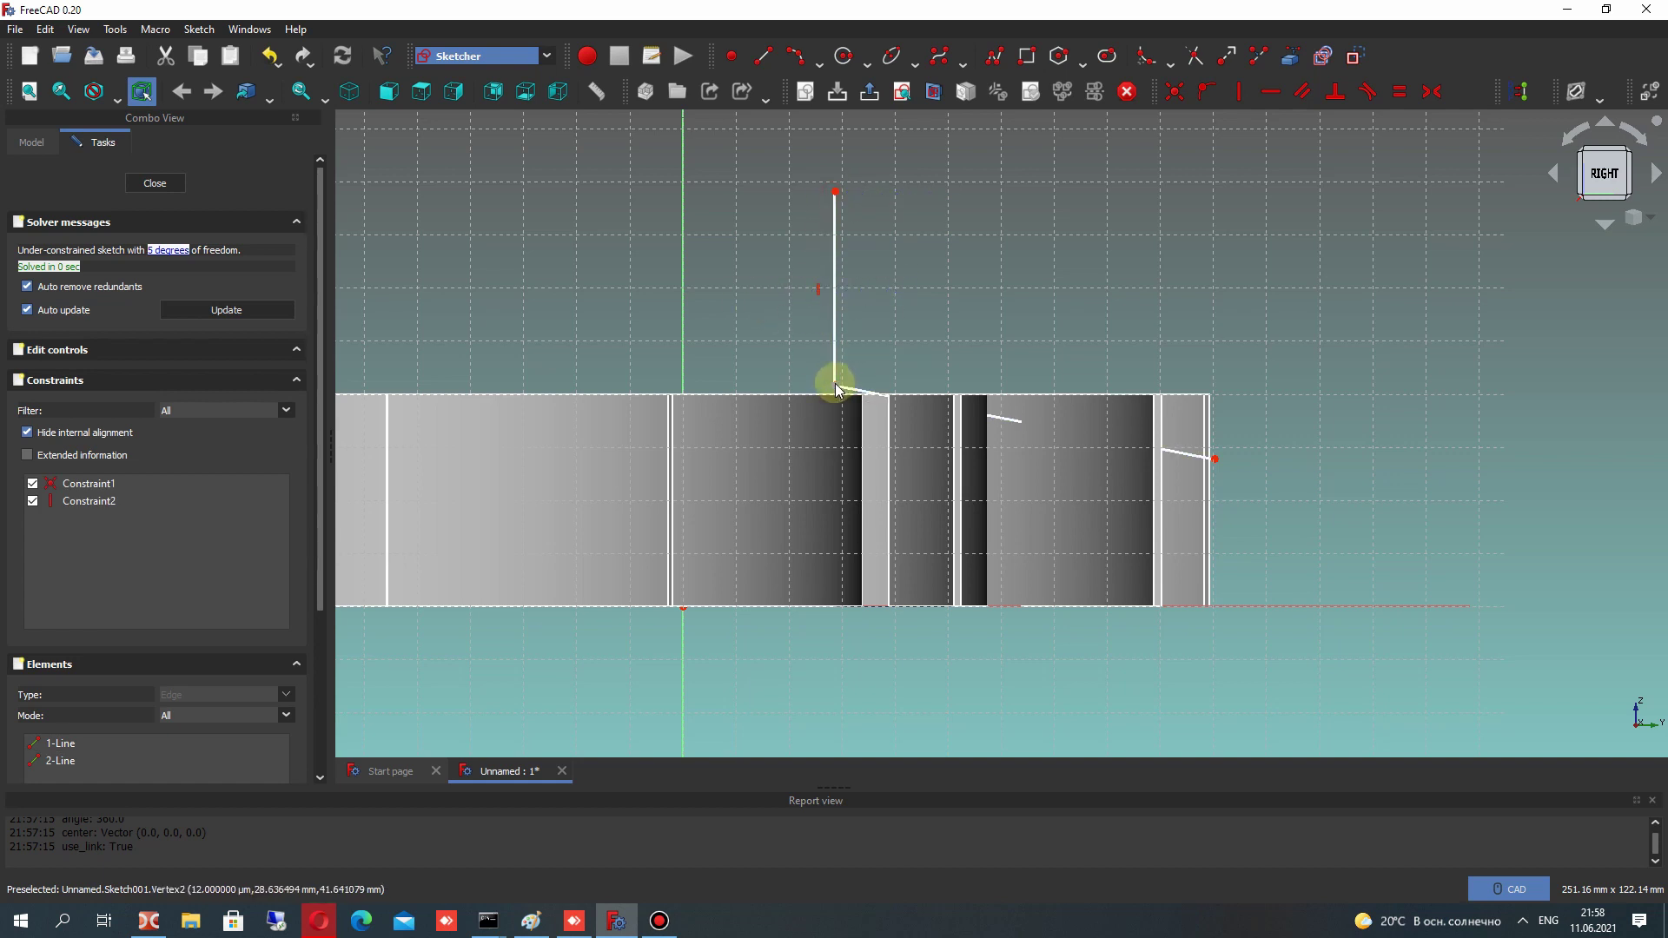
Fillet the corner between the vertical line and the sloped line
left_click(836, 345)
left_click(867, 390)
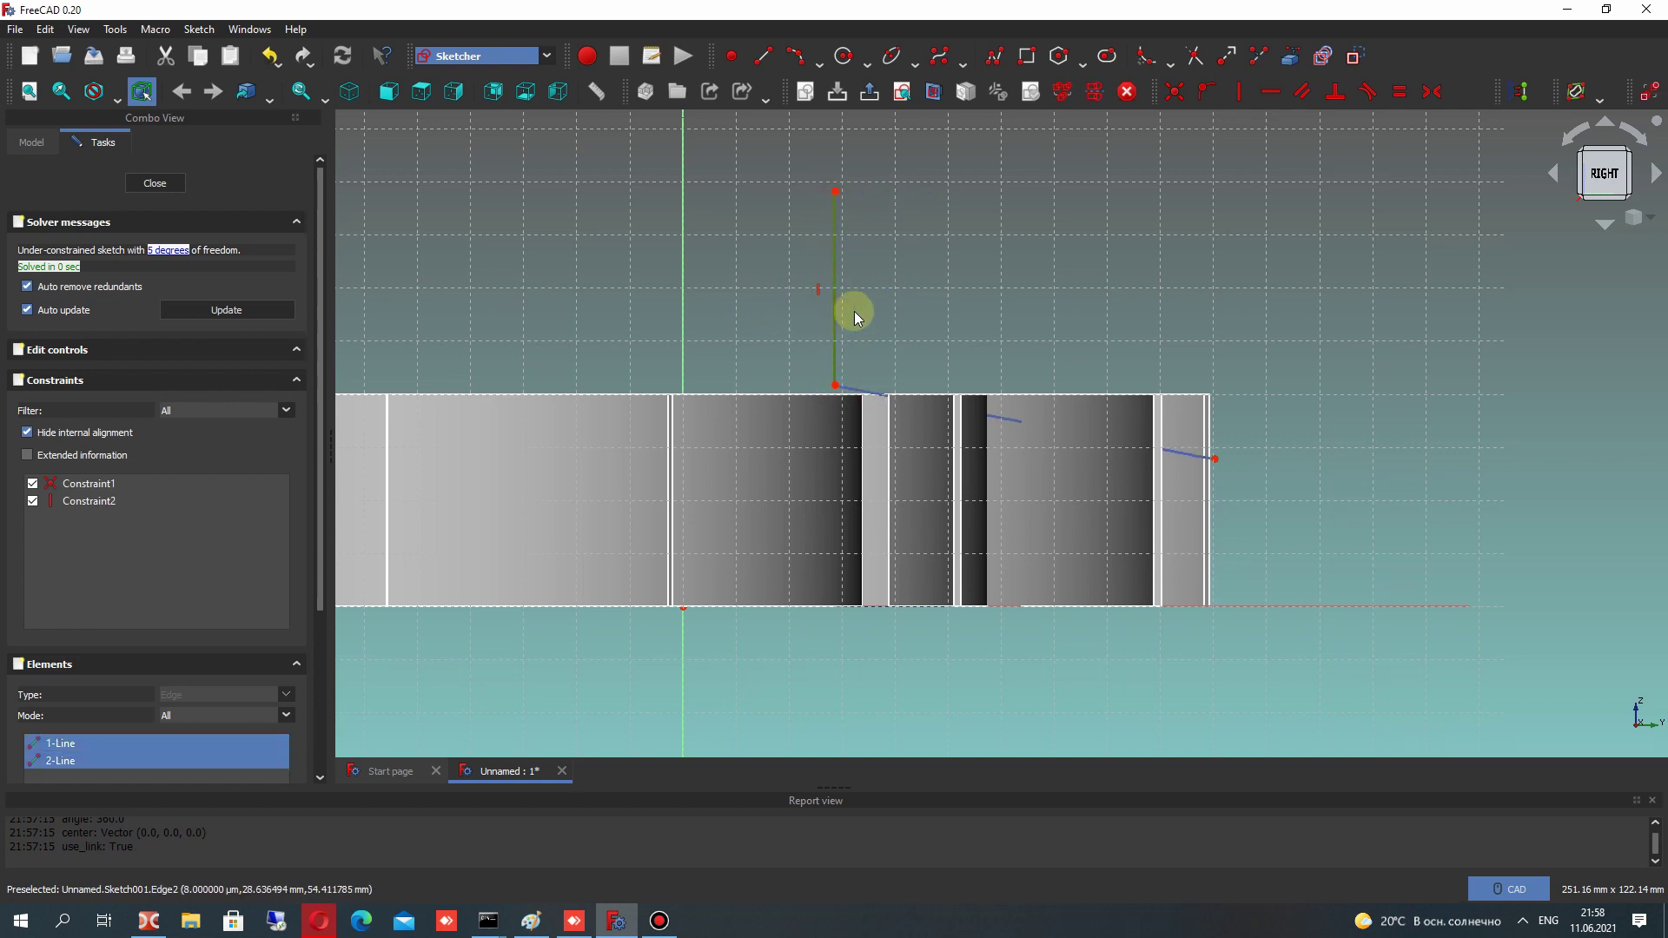
left_click(1152, 57)
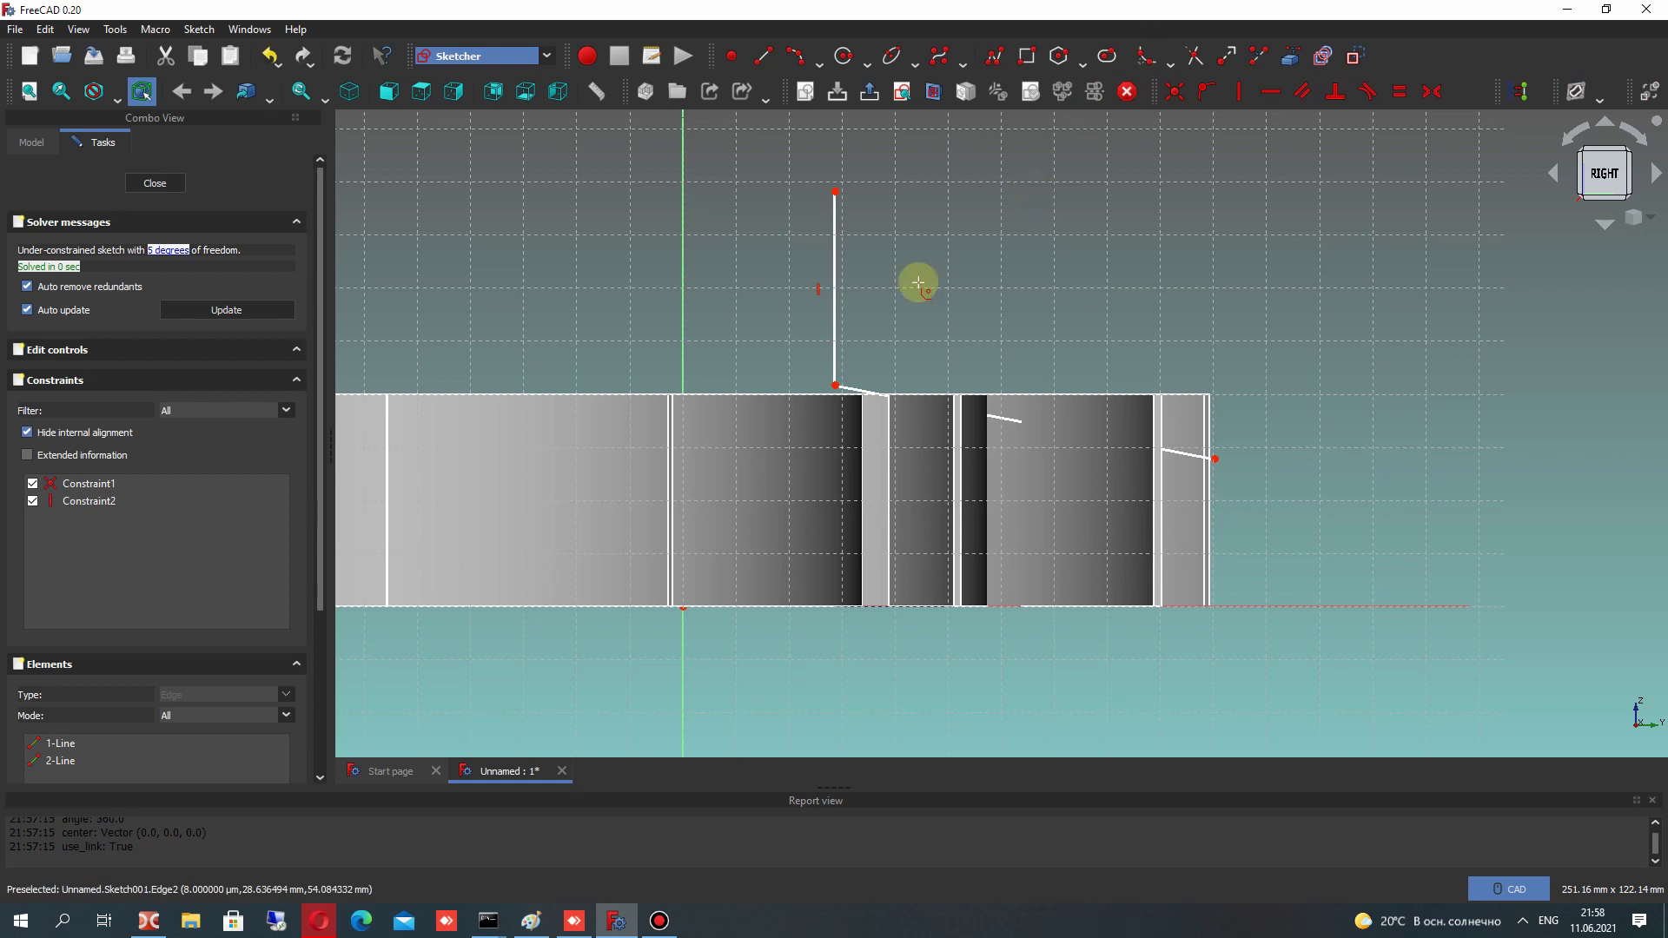
left_click(869, 392)
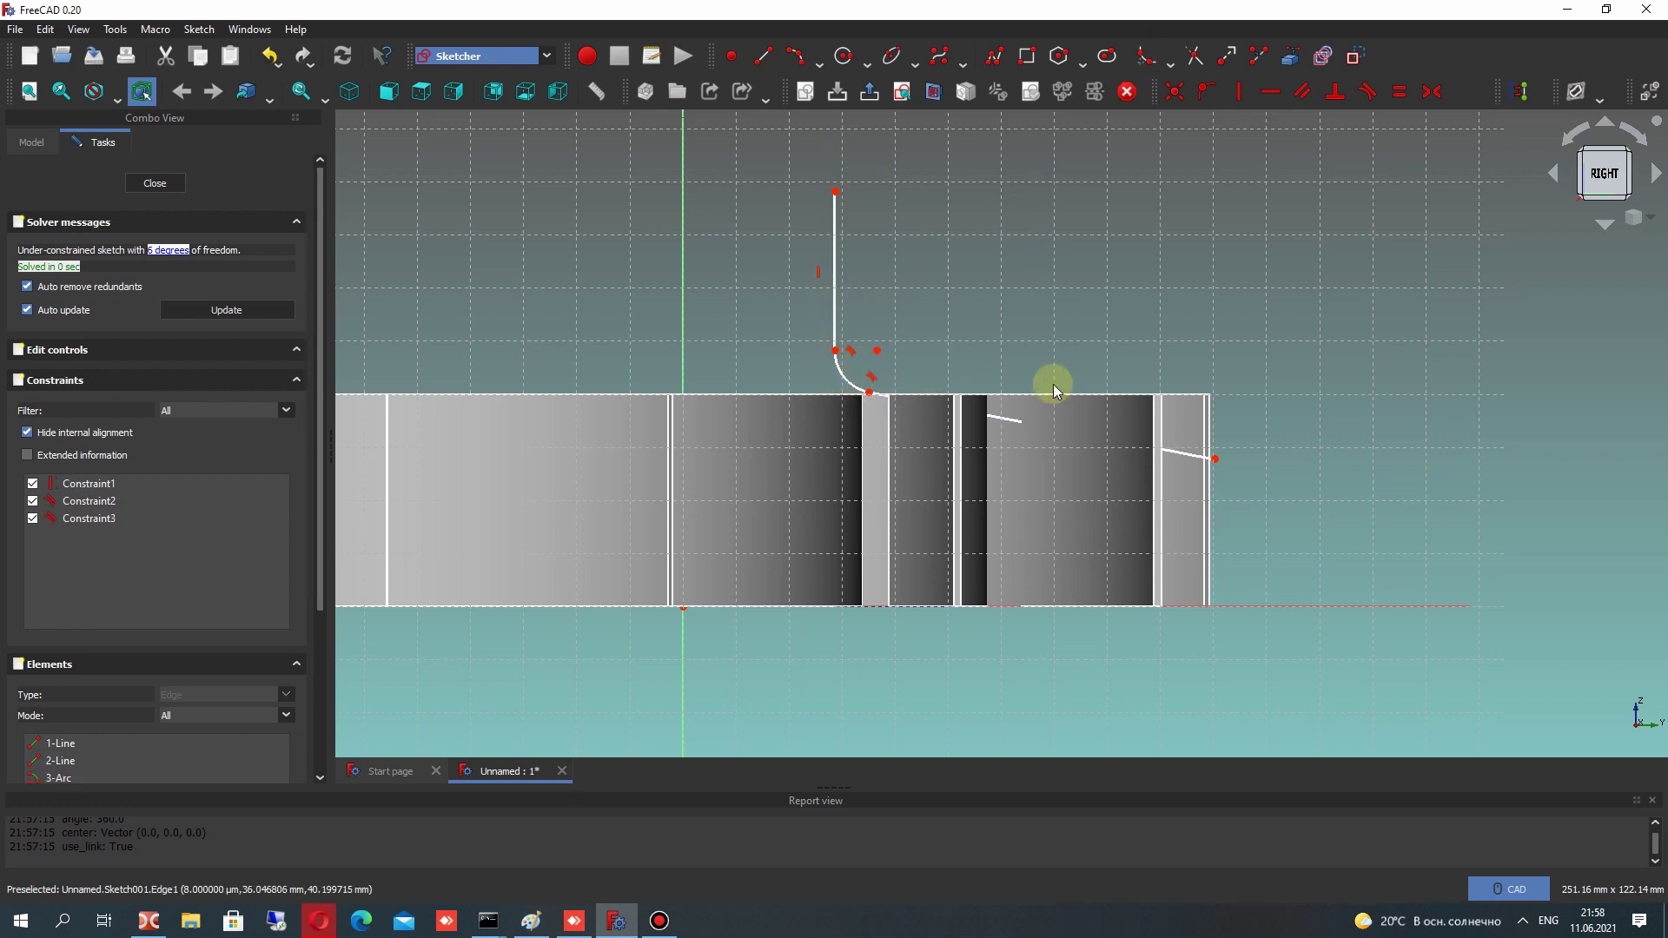
Constrain the sloped line's outer endpoint to 100 mm horizontally from the vertical axis and place the dimension below the blades
left_click(1215, 458)
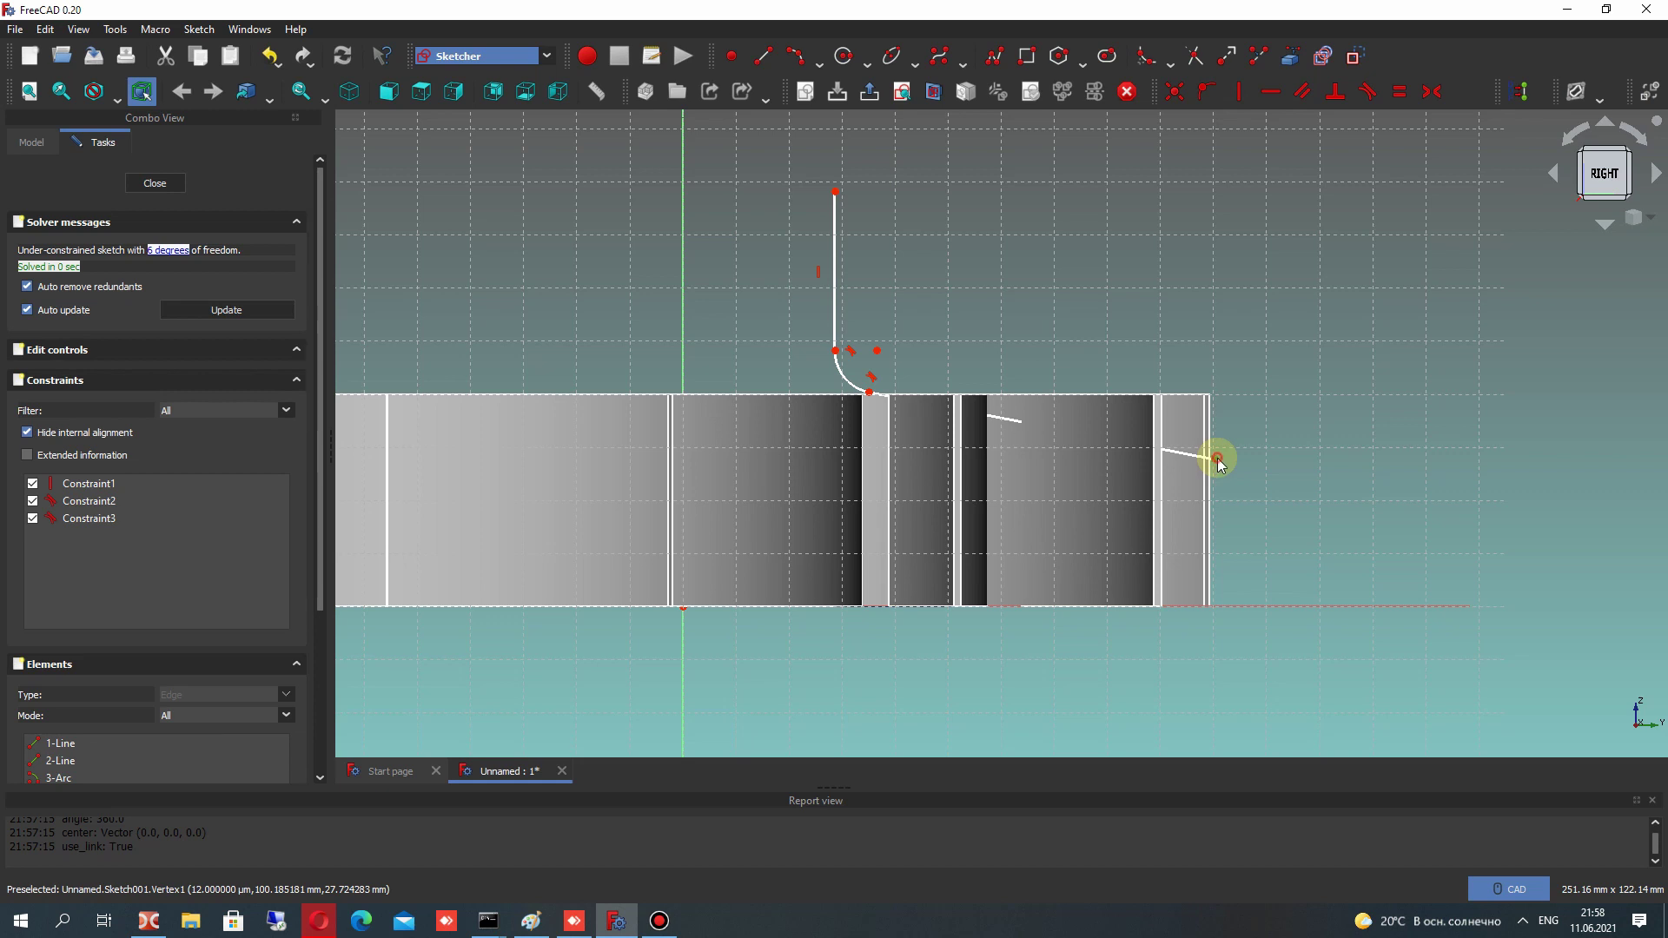
left_click(684, 308)
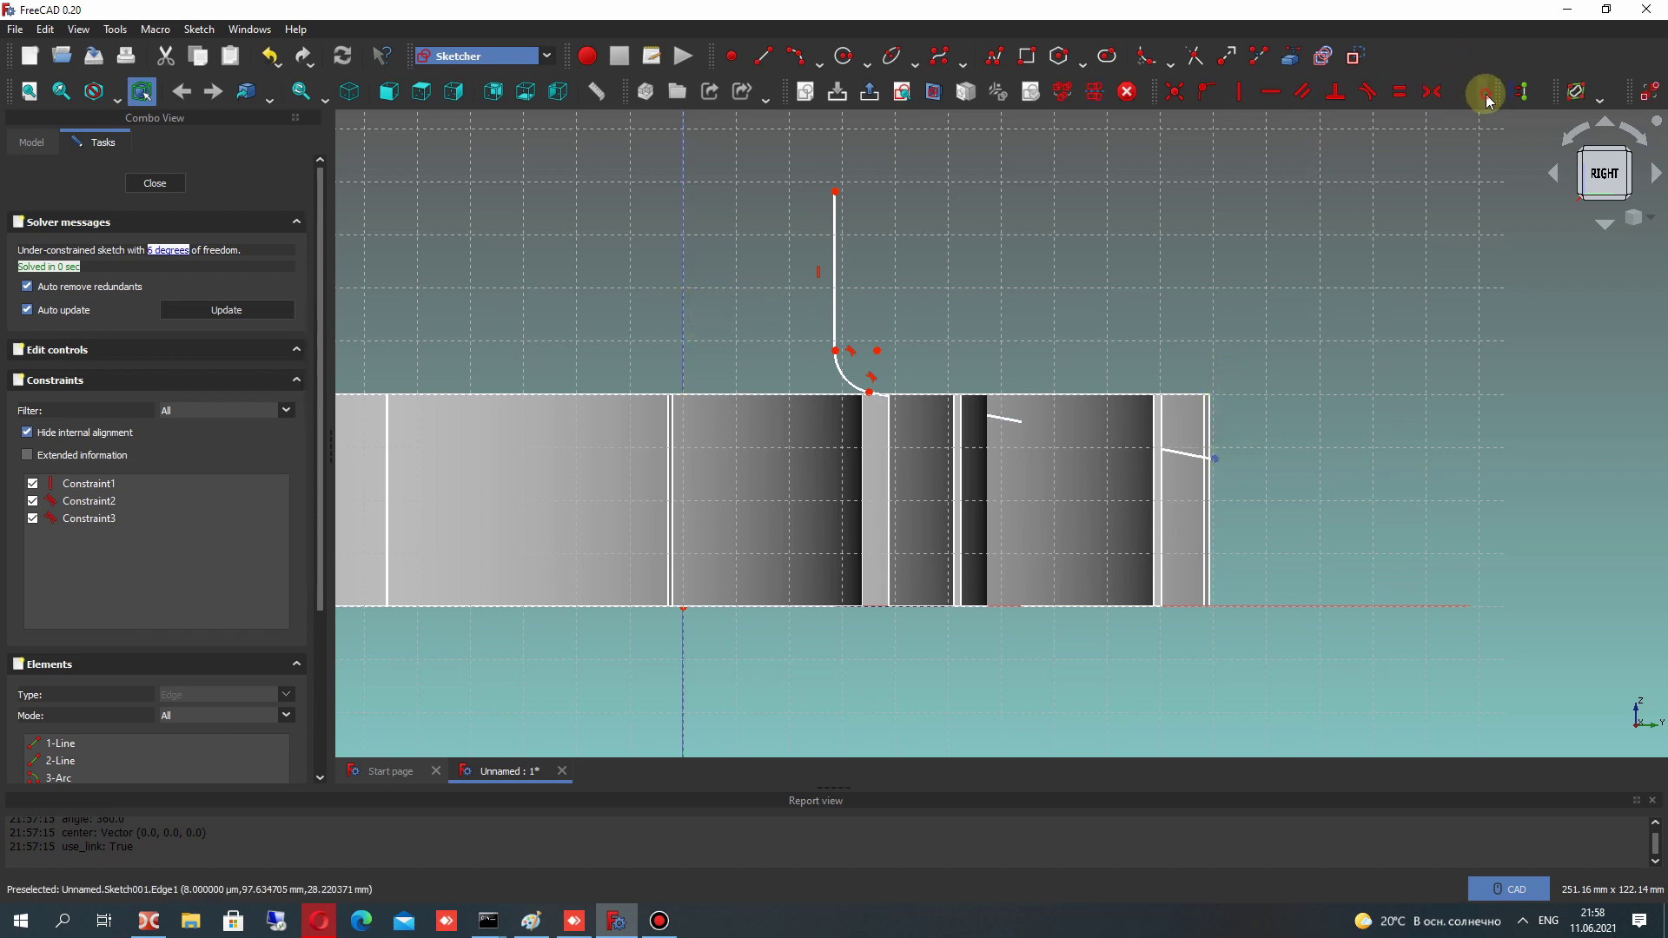
left_click(1482, 99)
left_click(1248, 126)
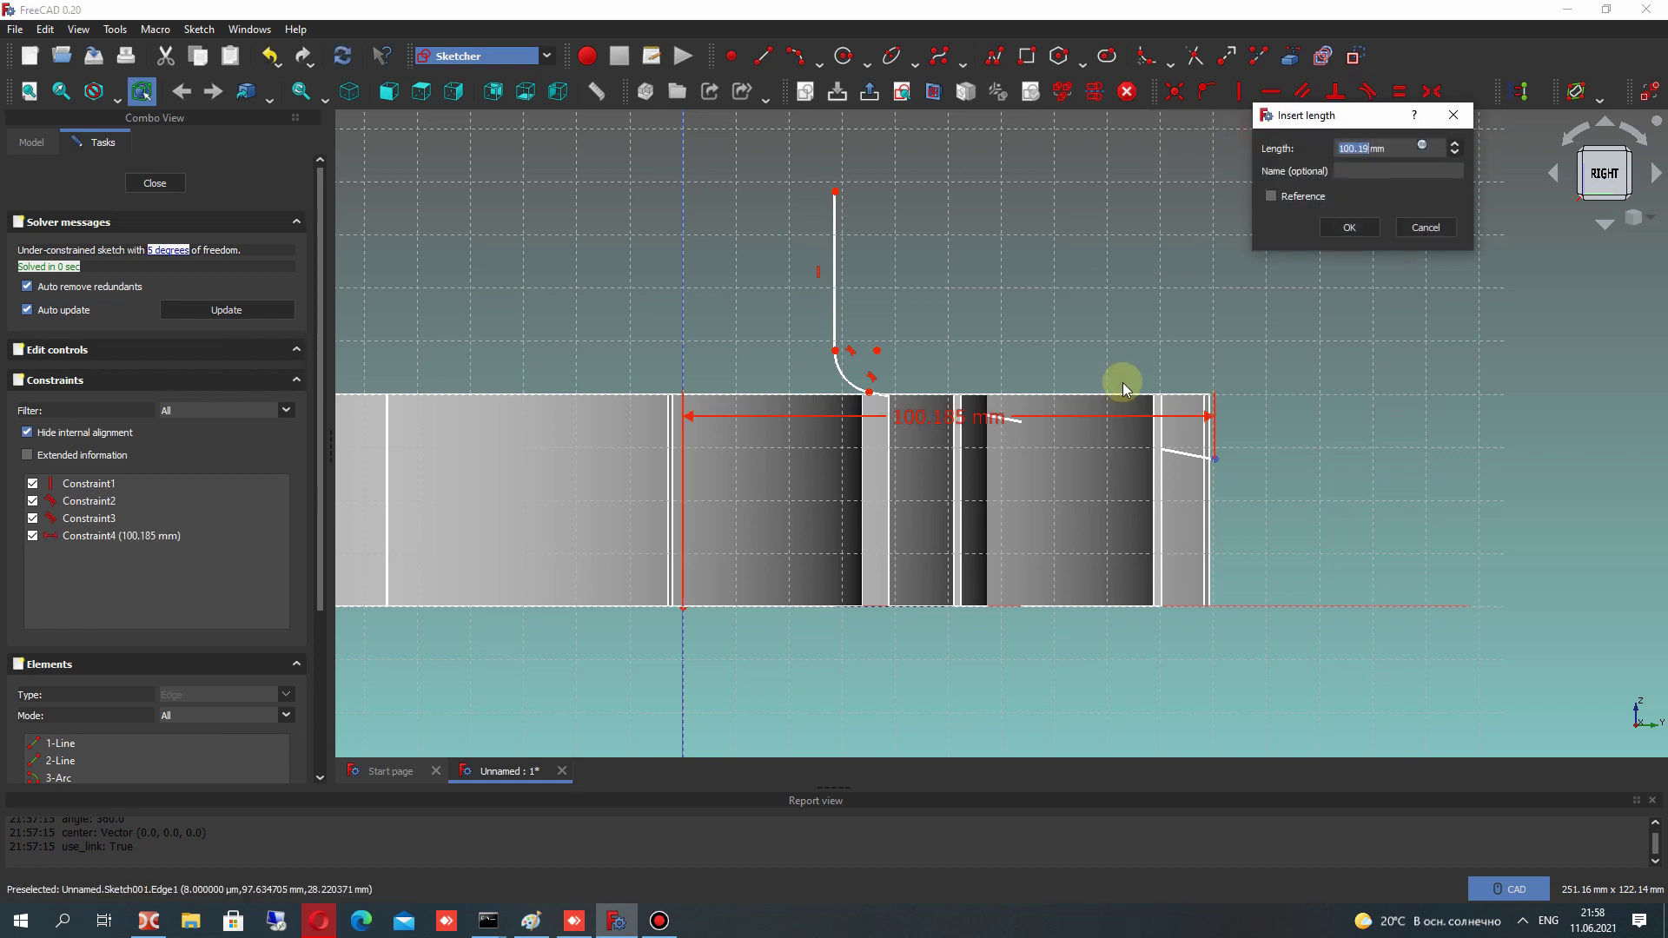
type("100")
key("Return")
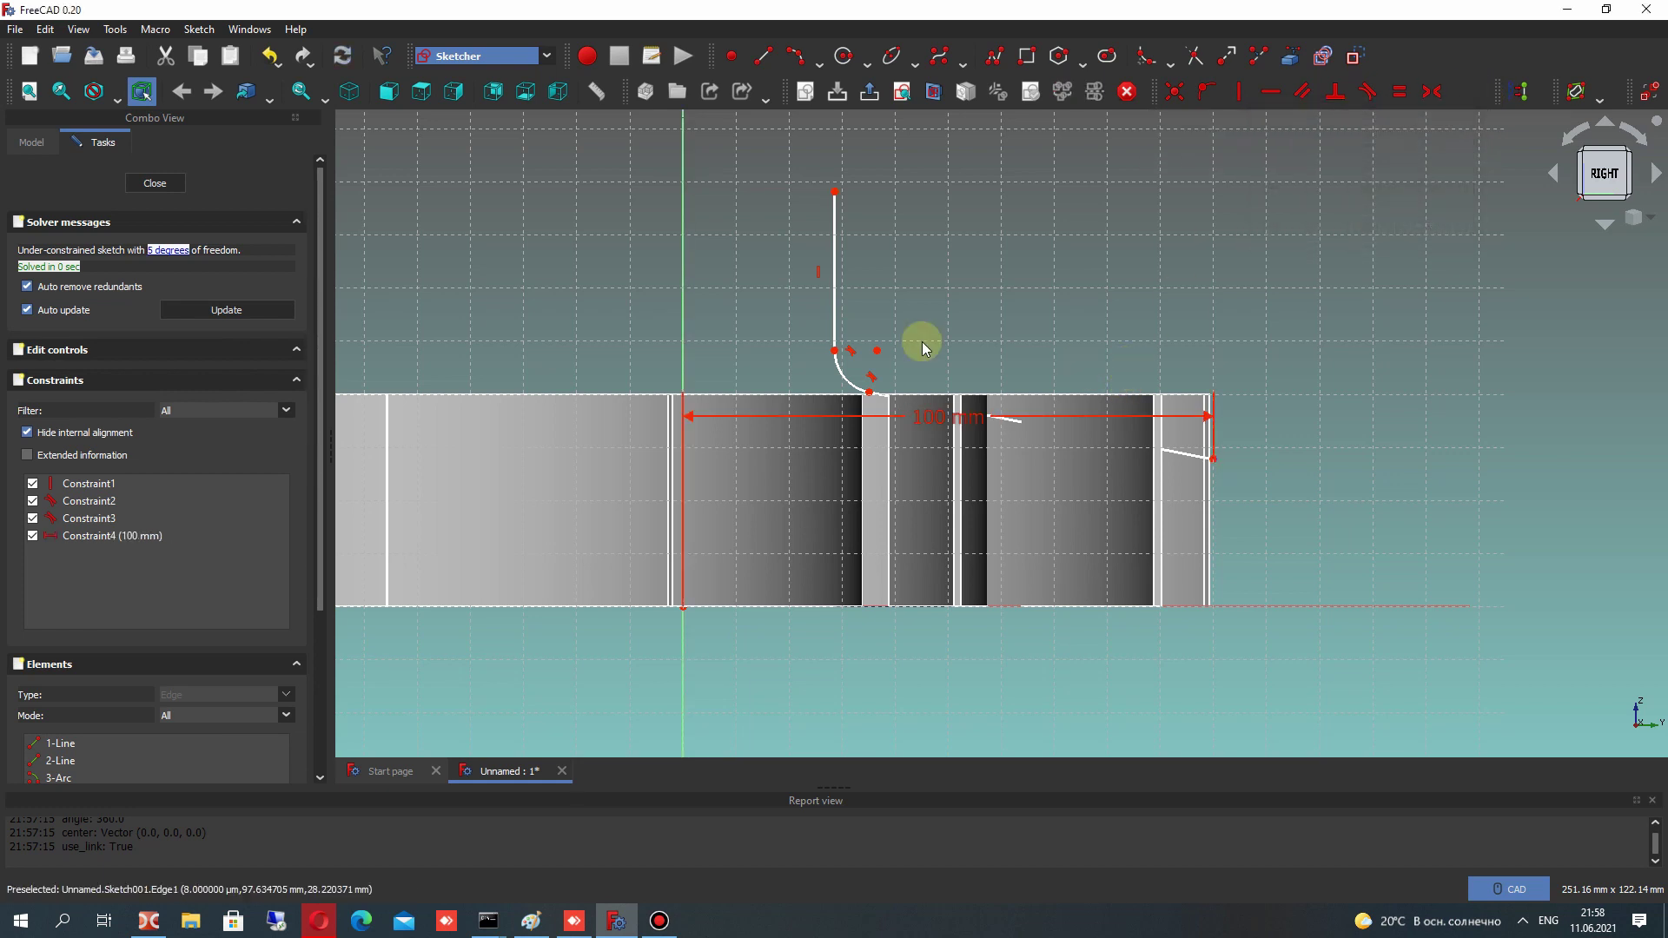
left_click_drag(921, 420, 955, 666)
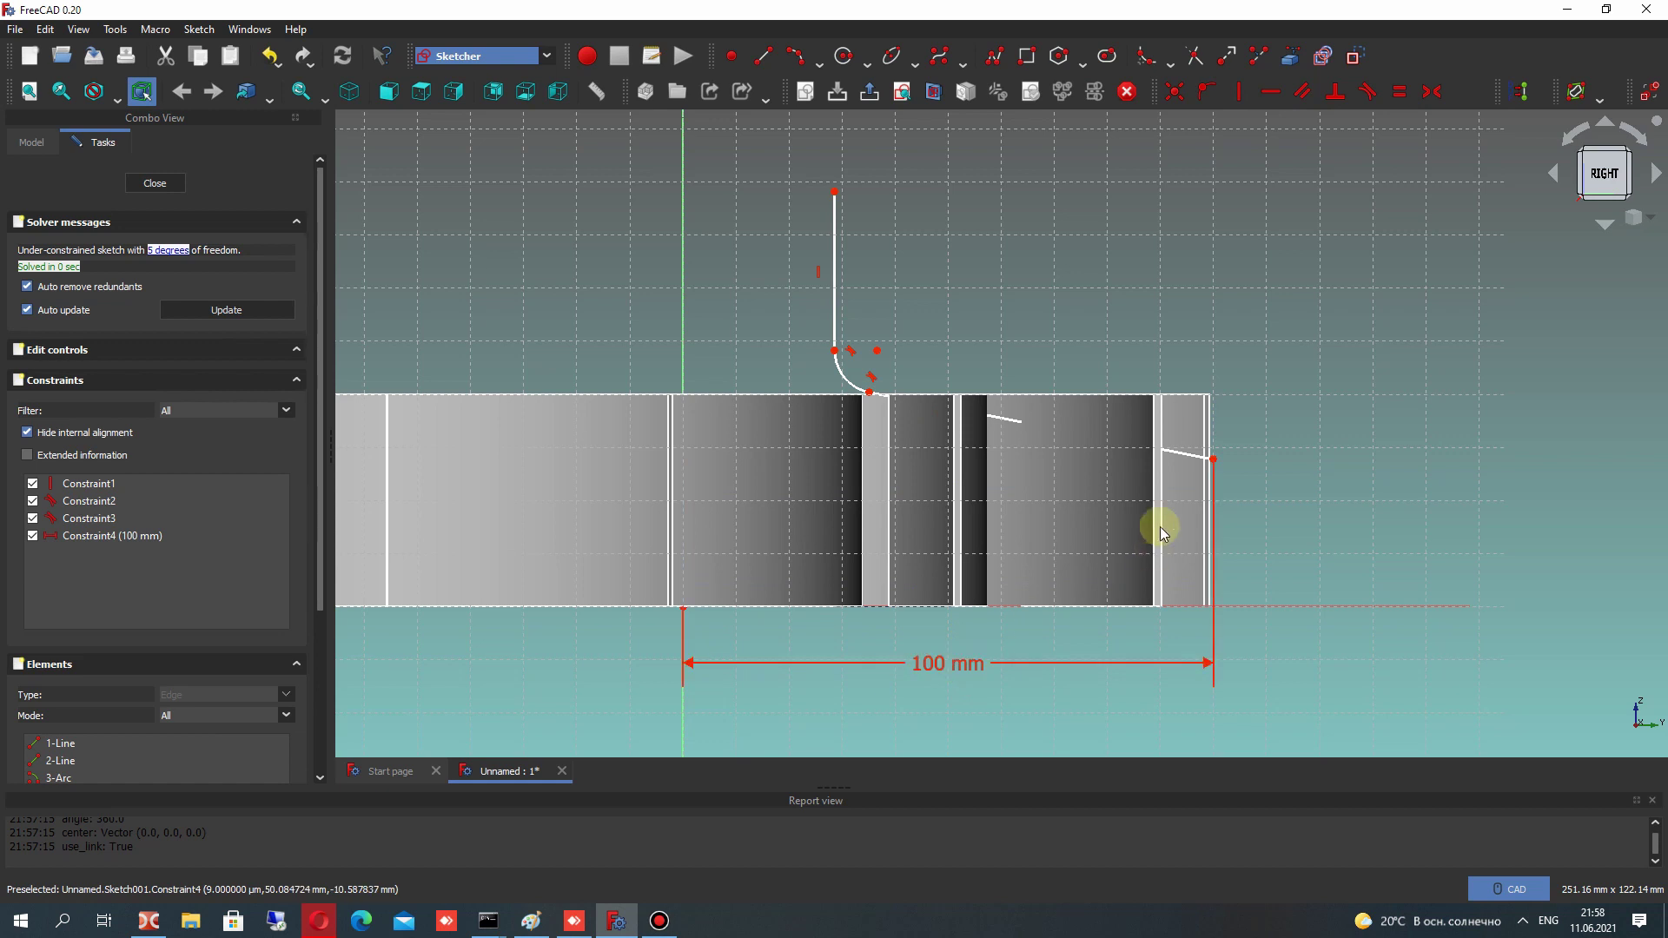
Constrain the sloped line's outer endpoint to a vertical distance of 30.5 mm from the horizontal axis
left_click(1215, 460)
left_click(1232, 606)
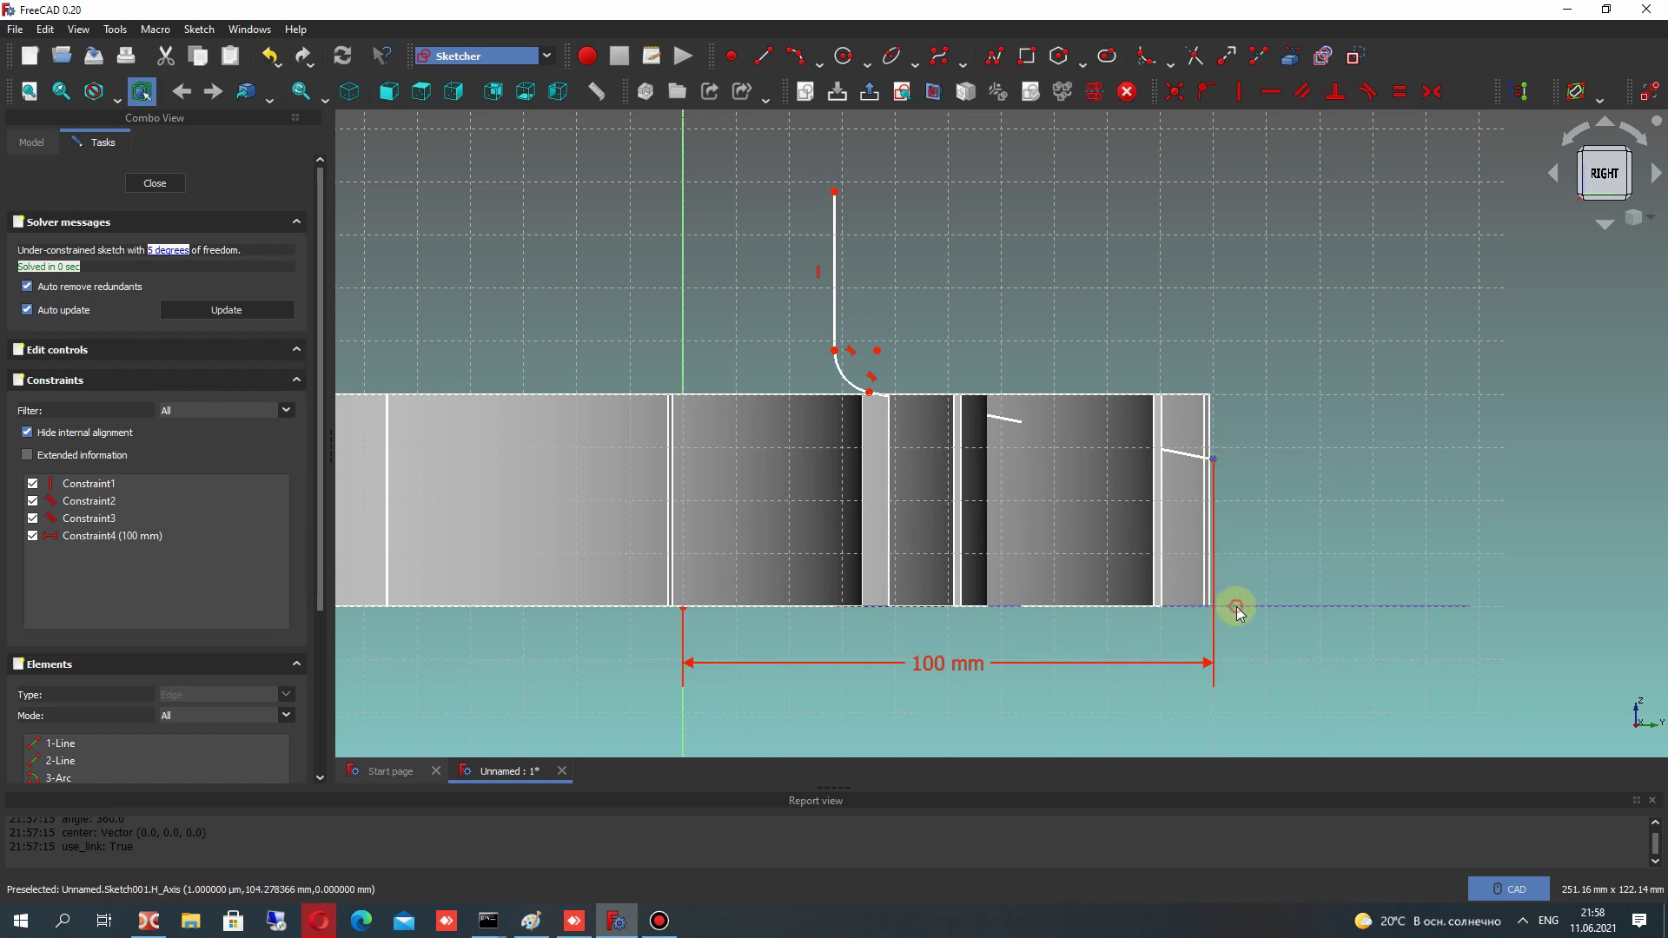
left_click(1480, 88)
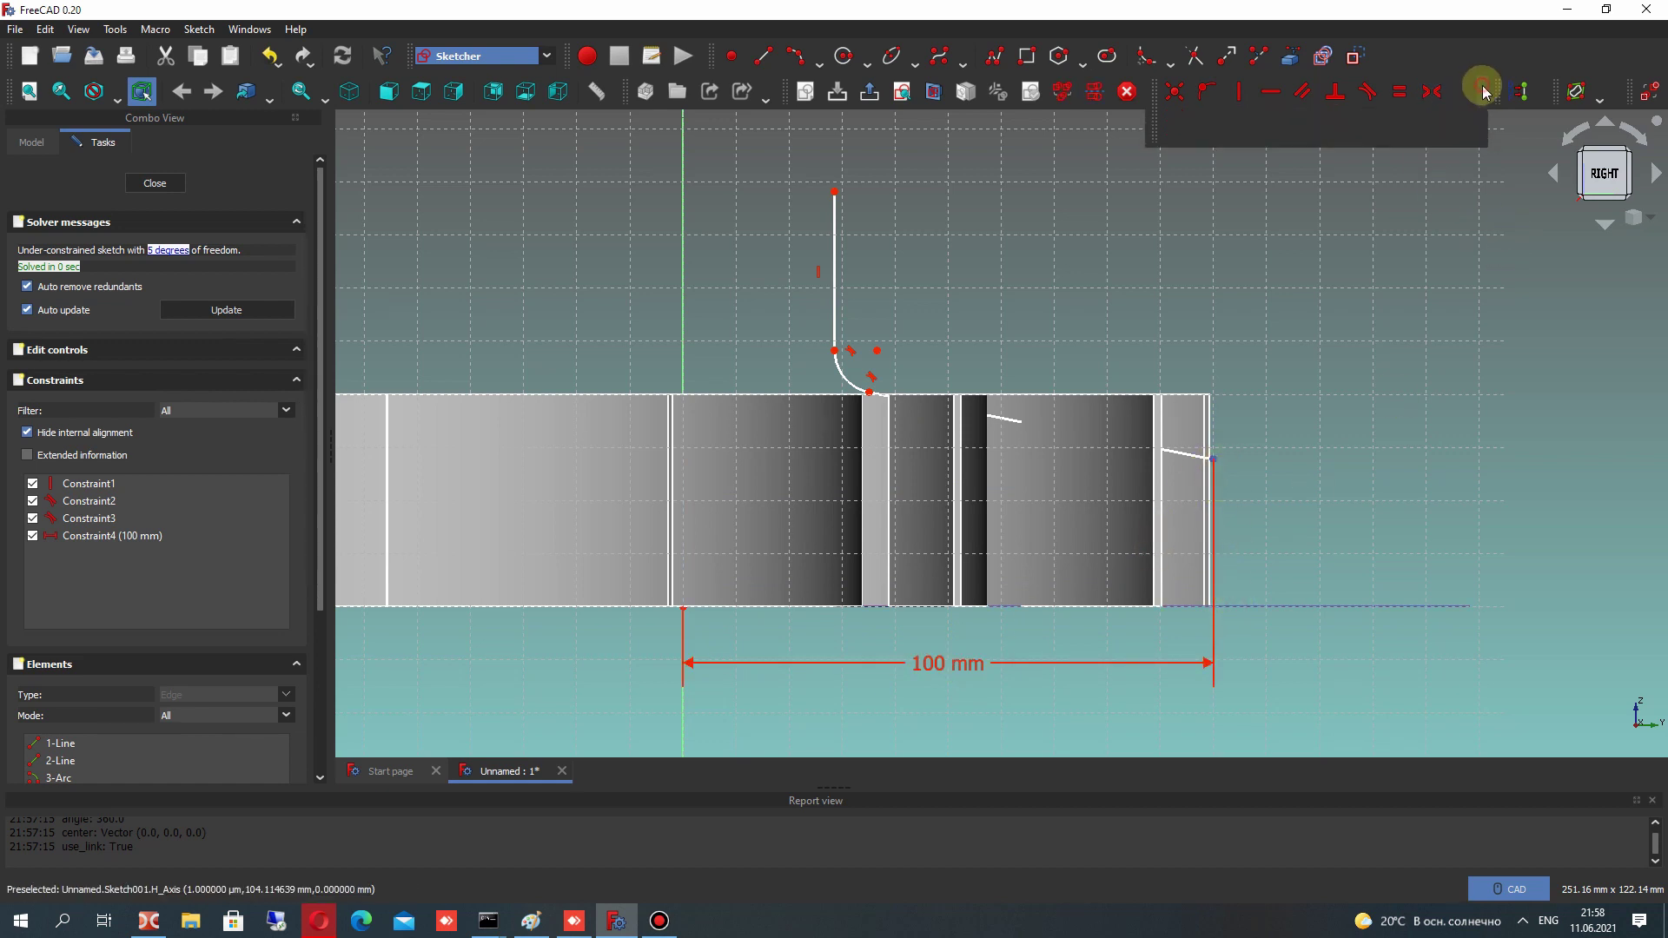
left_click(1311, 119)
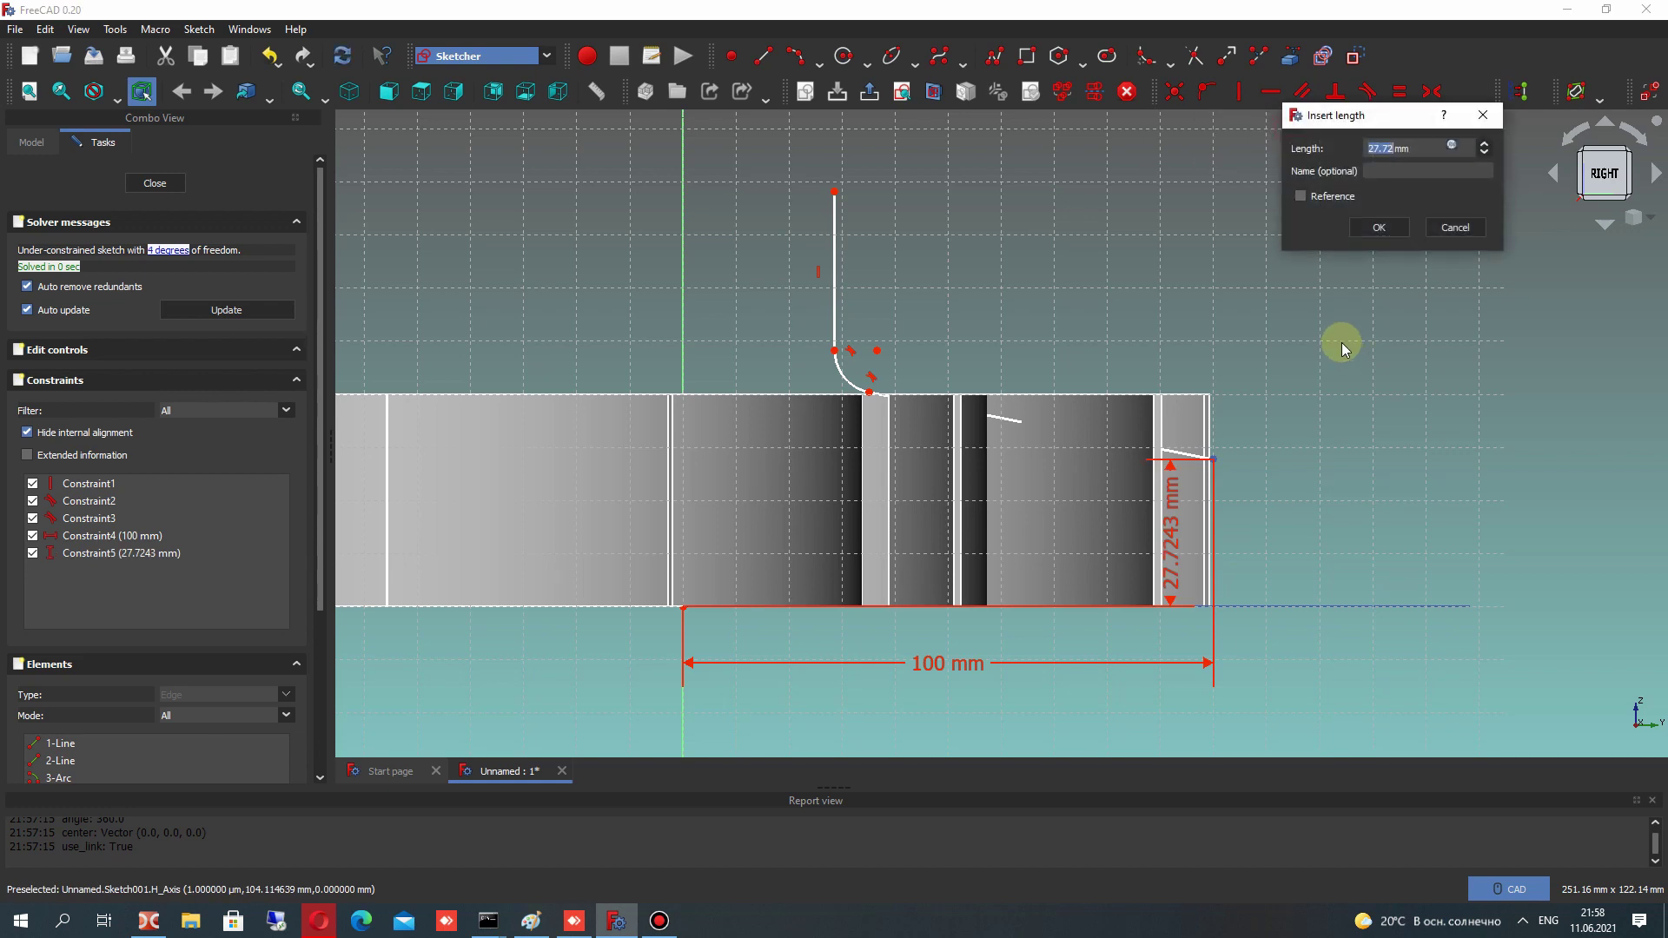
type("3")
type("30.5")
key("Return")
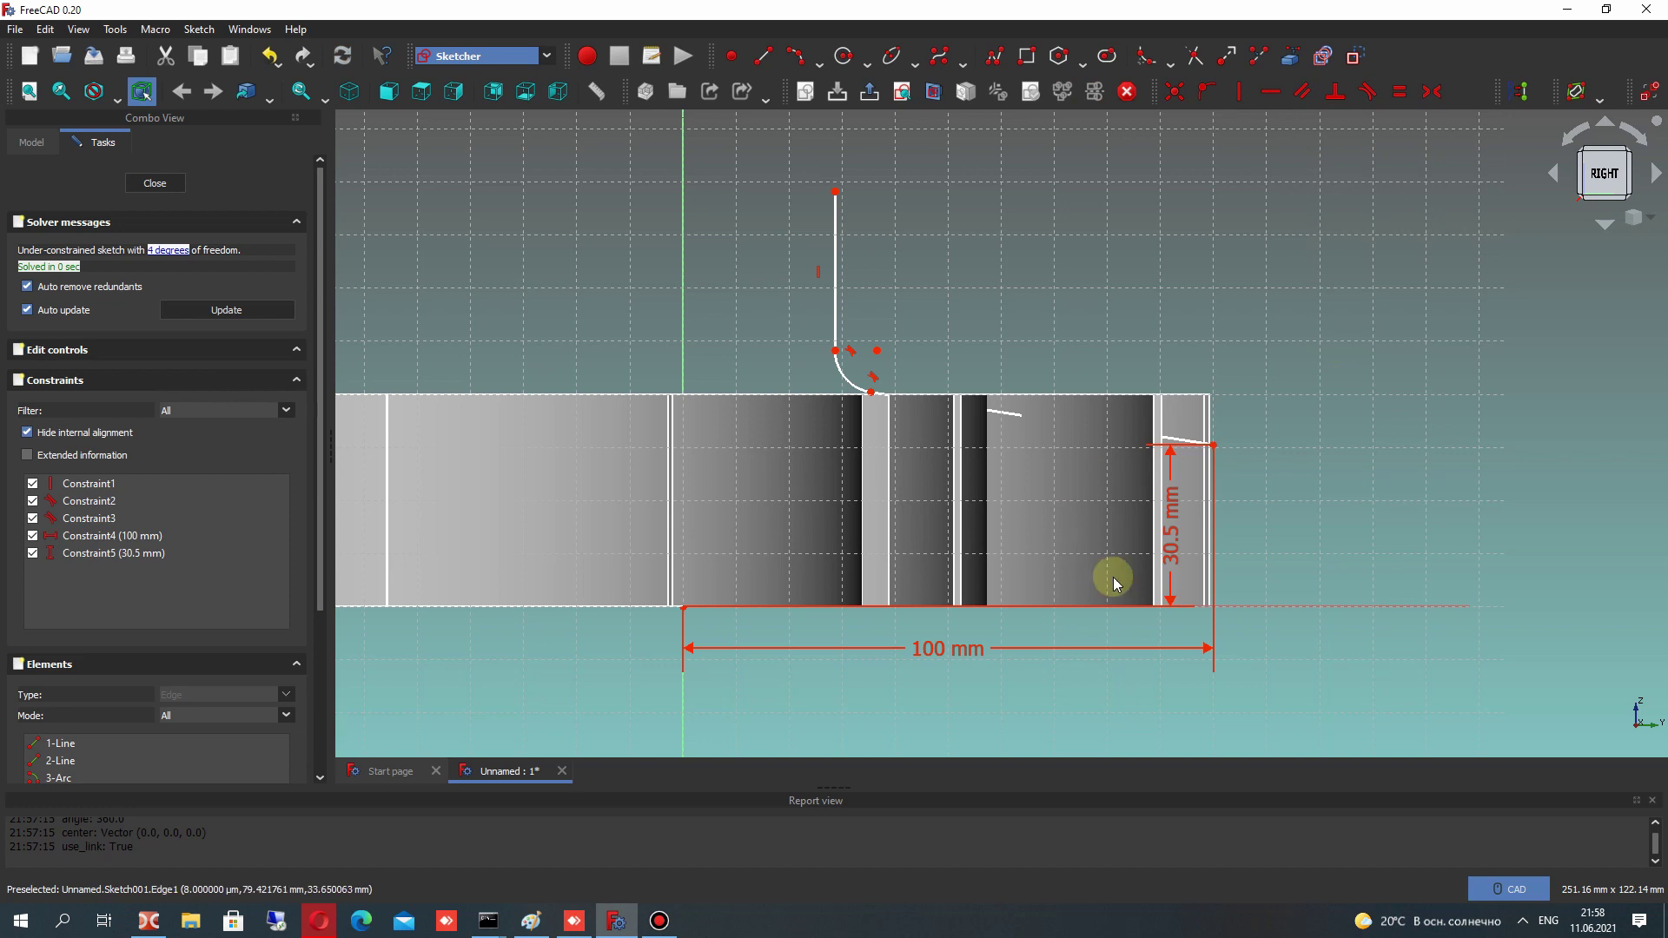
Set the vertical dimension of the sloped line's outer endpoint to 25.5 mm
scroll(1109, 522, "up", 3)
scroll(1162, 432, "down", 2)
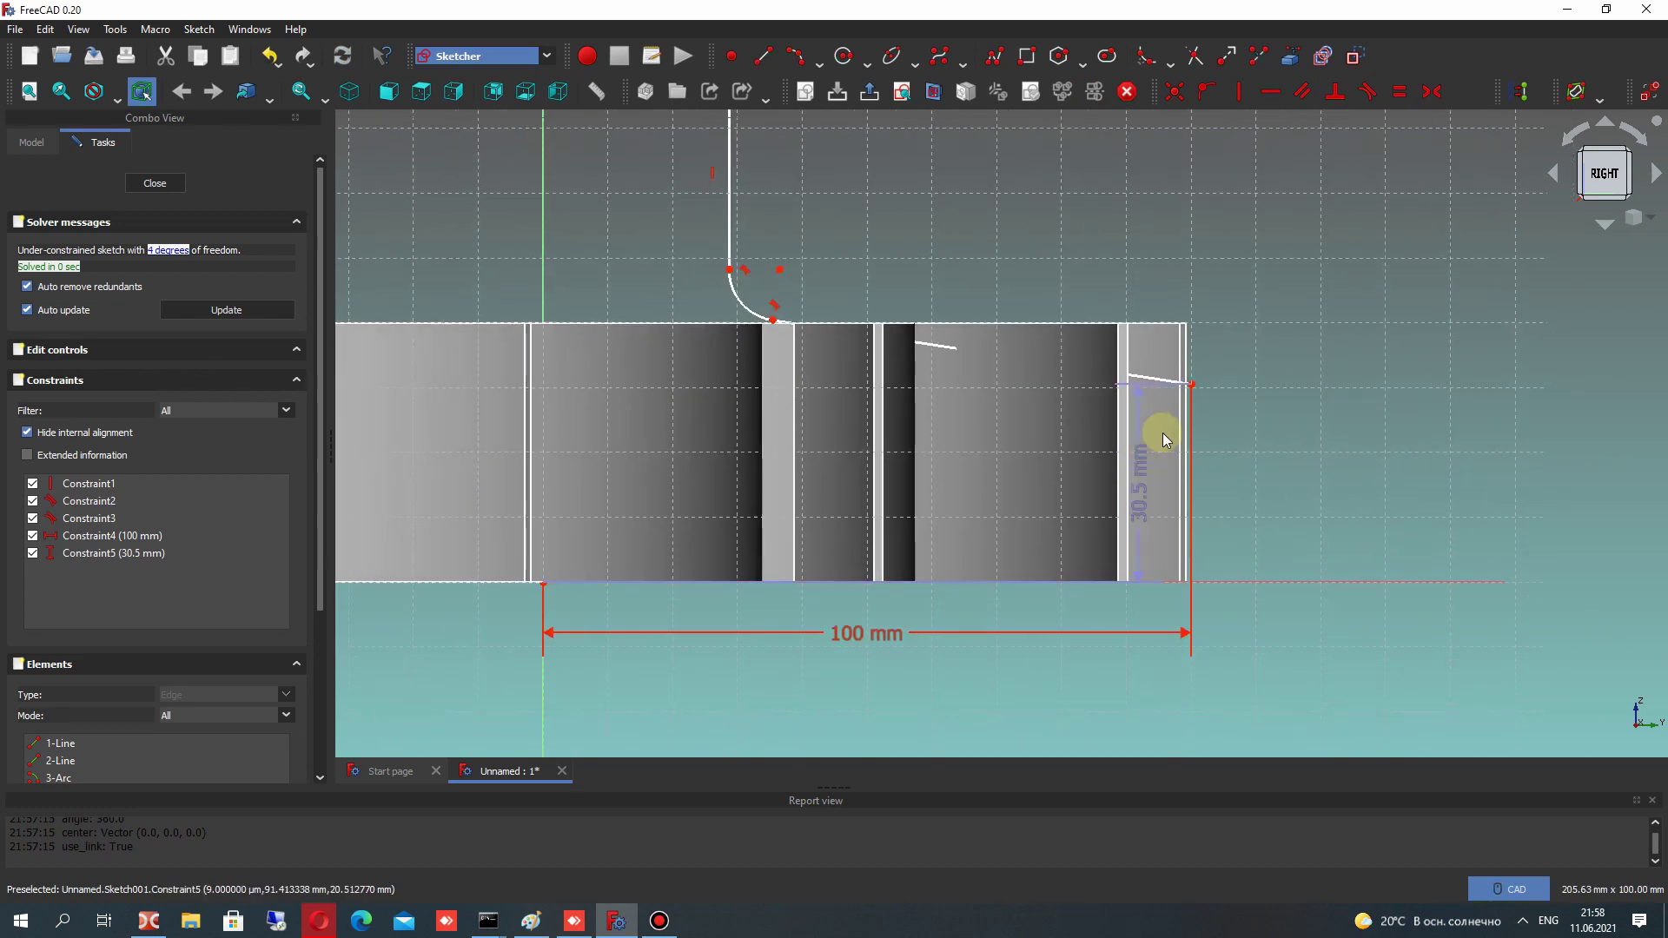
double_click(1140, 478)
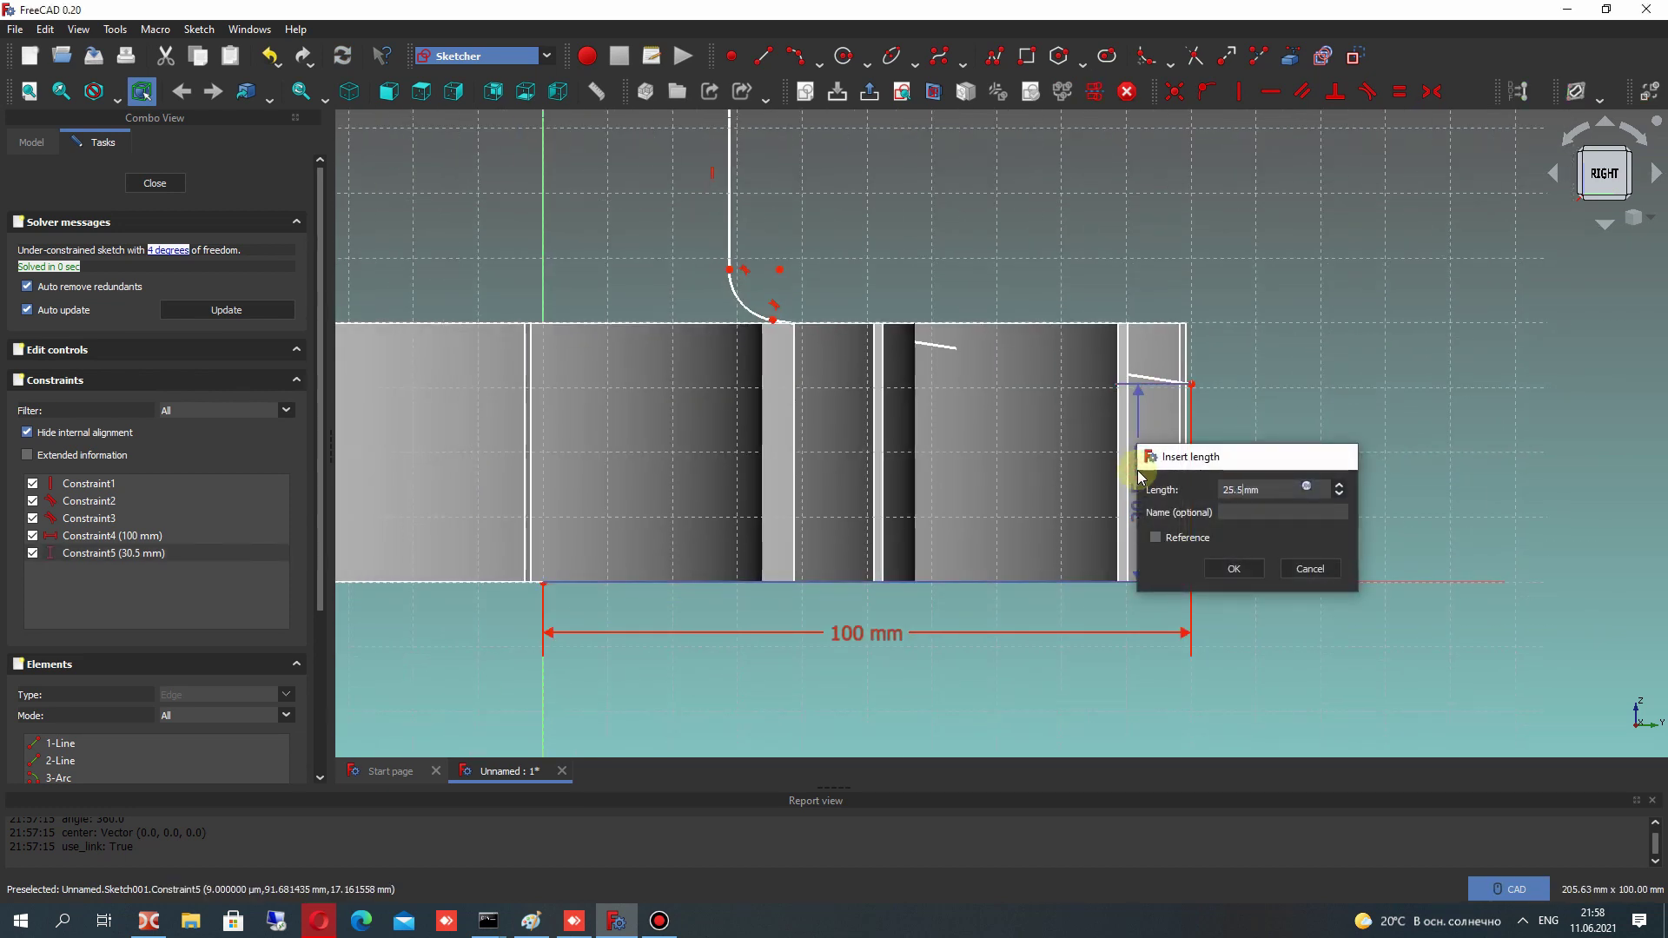
key("Return")
scroll(1155, 518, "up", 3)
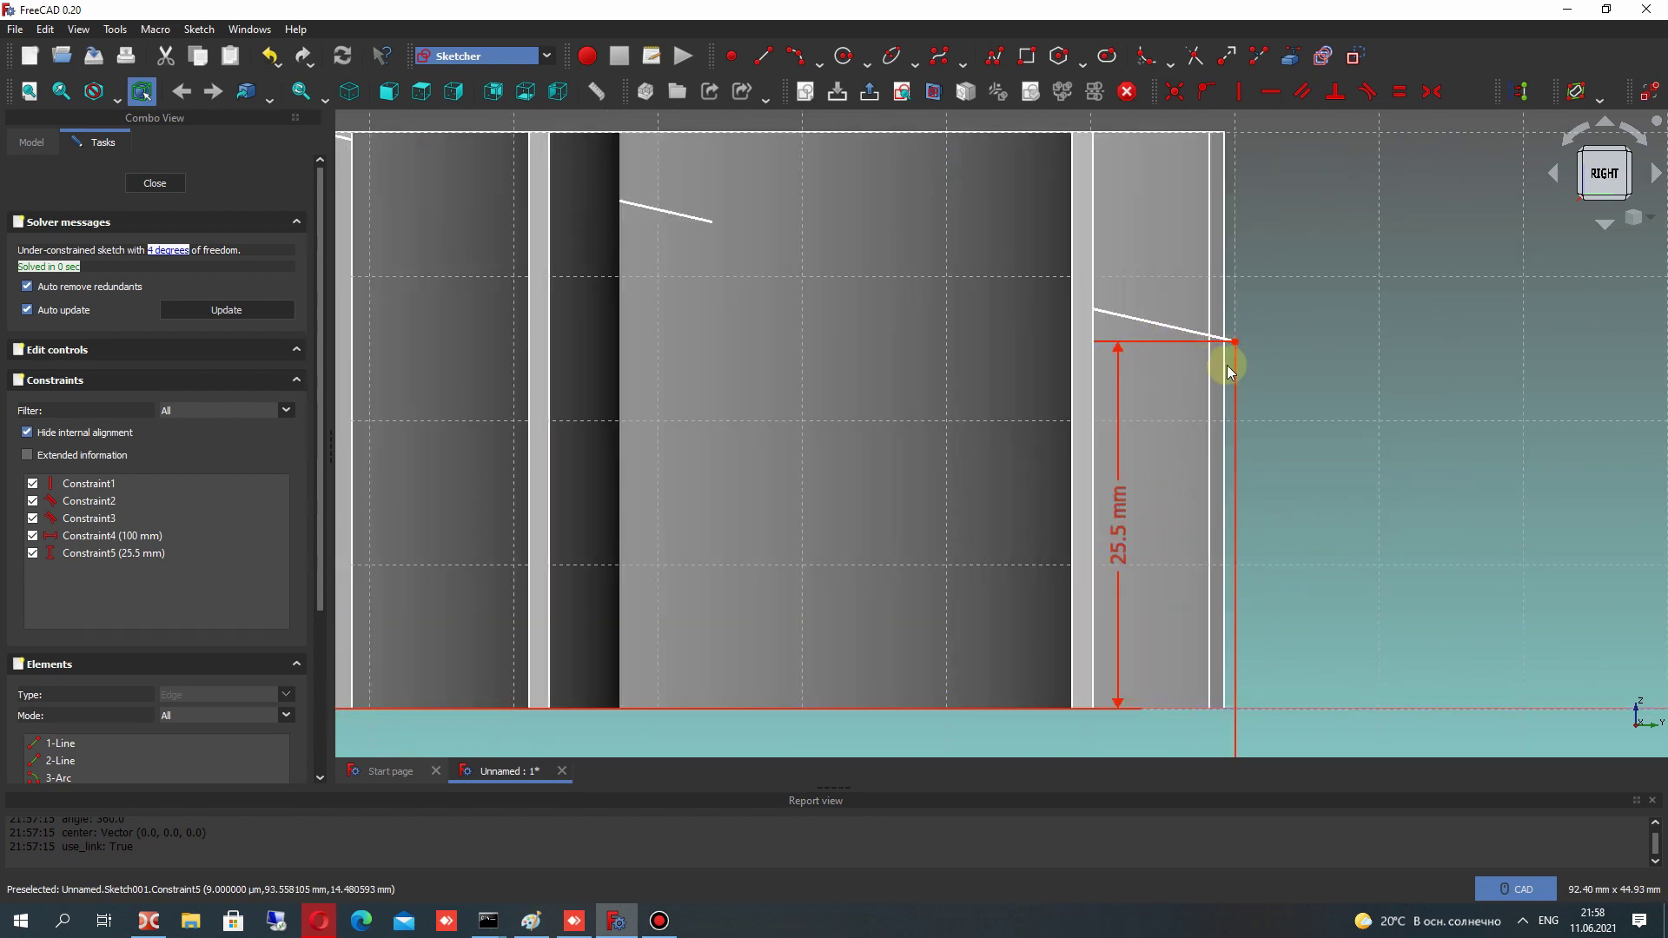
scroll(1226, 365, "down", 2)
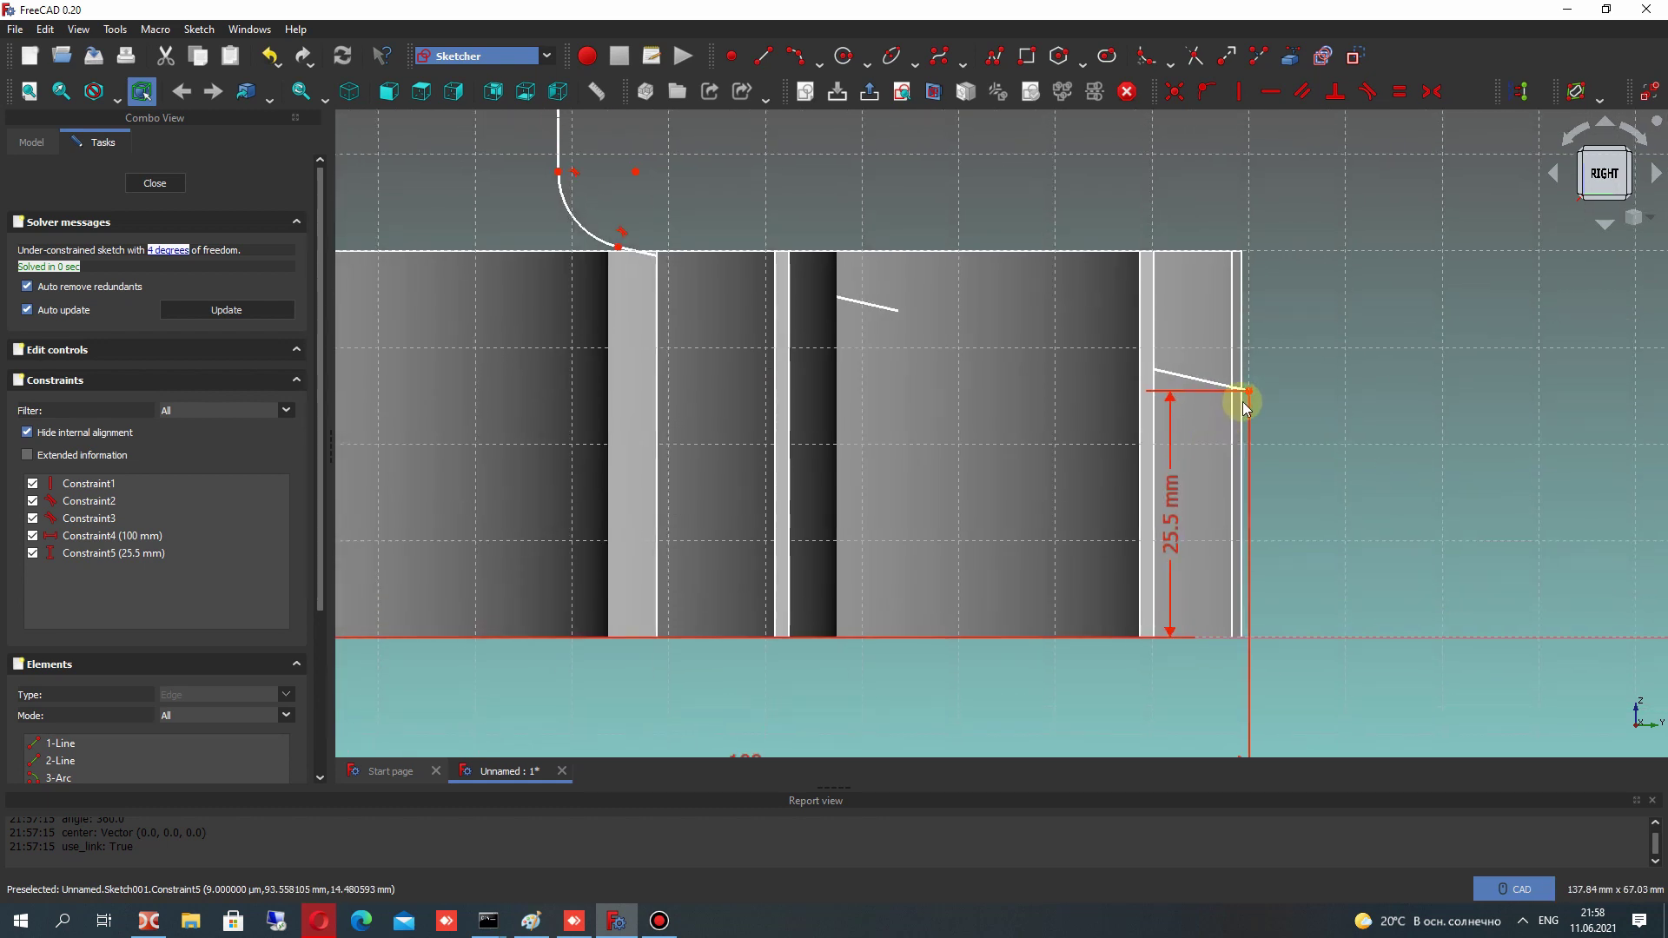
scroll(1242, 401, "up", 1)
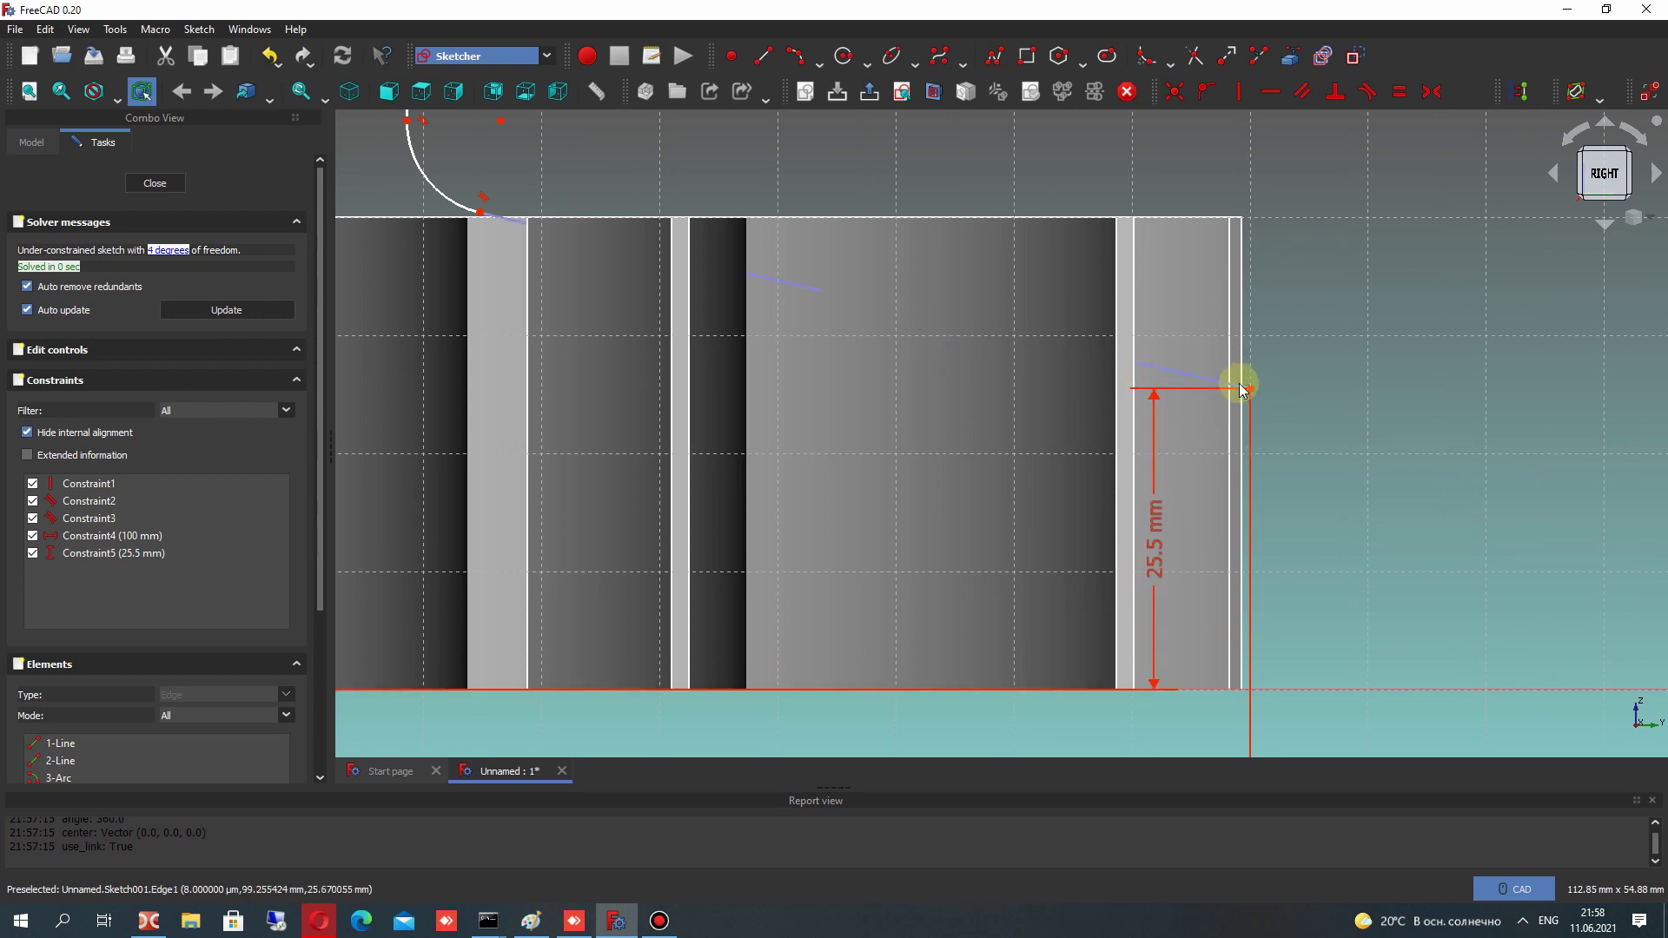
scroll(1186, 408, "down", 1)
middle_click_drag(1186, 409, 1266, 415)
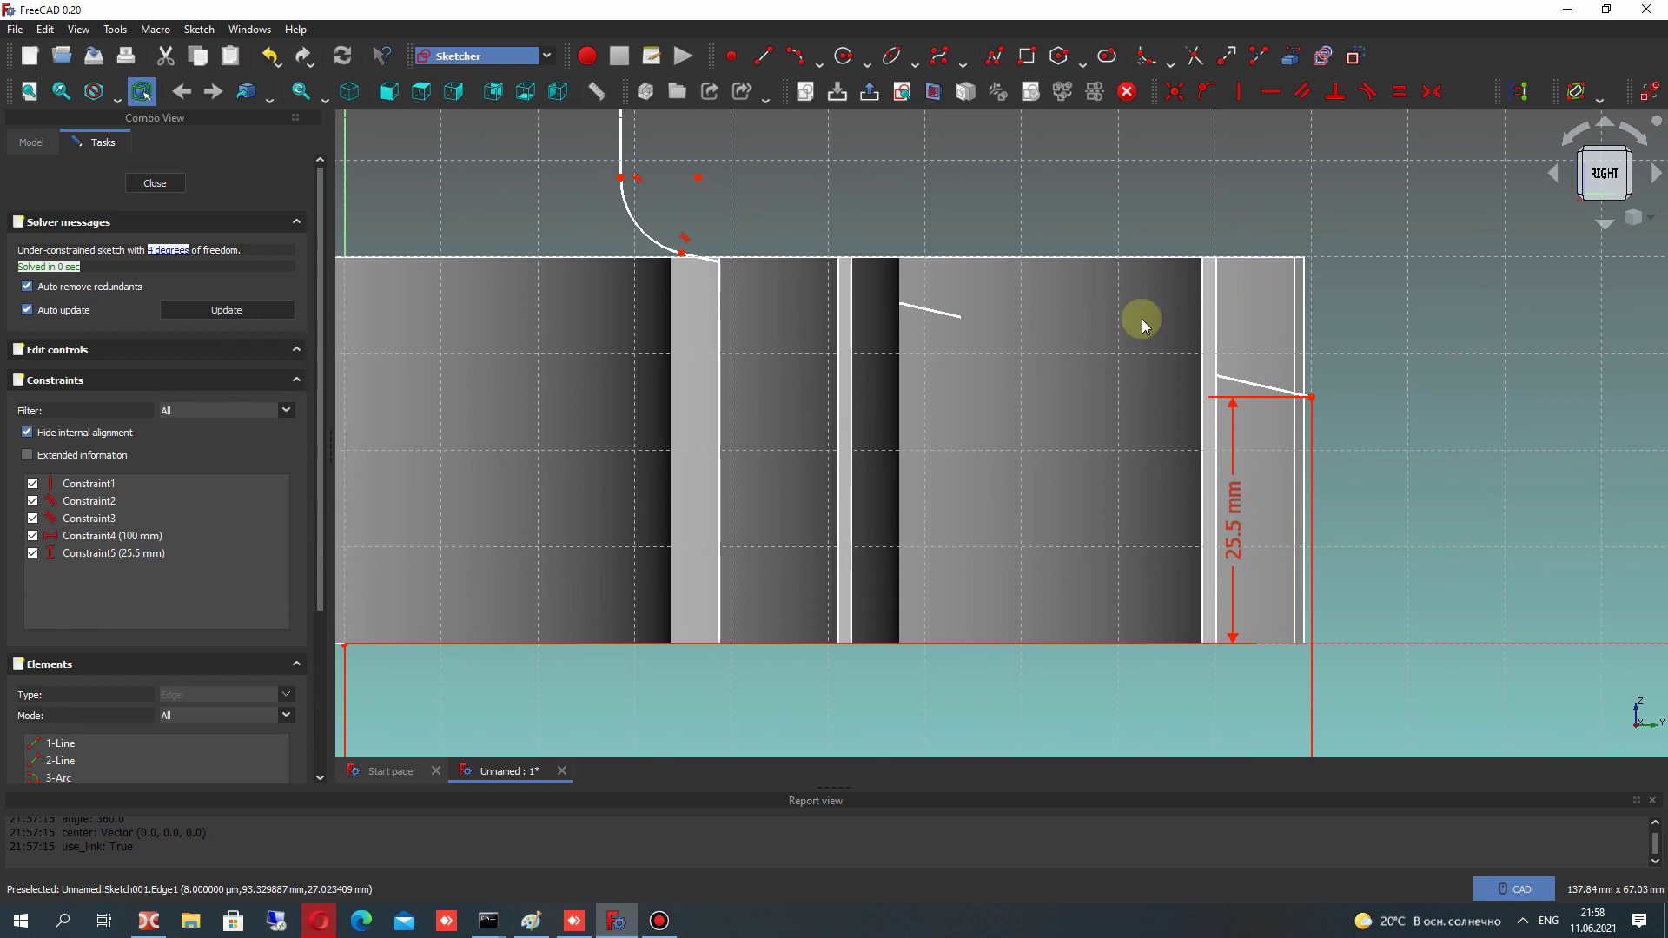
Move the fillet arc's lower endpoint outward and down so the arc becomes larger
scroll(834, 259, "down", 1)
mouse_move(834, 259)
middle_mouse_down()
mouse_move(890, 336)
mouse_move(879, 406)
middle_mouse_up()
scroll(999, 405, "up", 2)
scroll(909, 306, "down", 1)
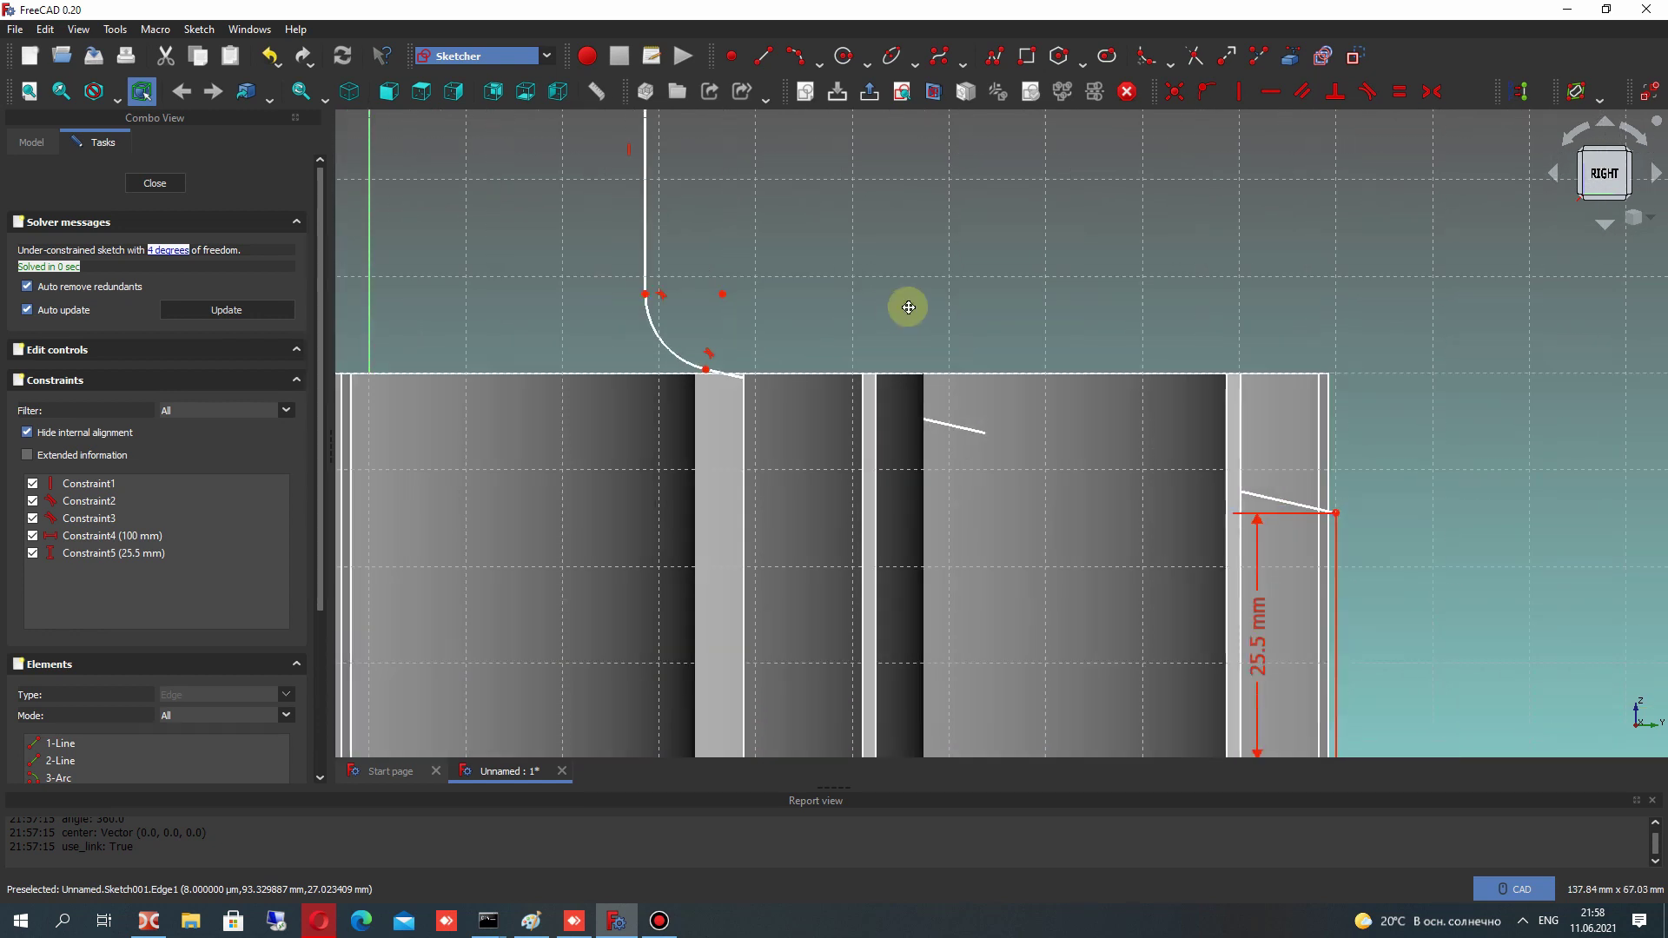
middle_click_drag(908, 306, 969, 277)
left_click_drag(766, 341, 870, 382)
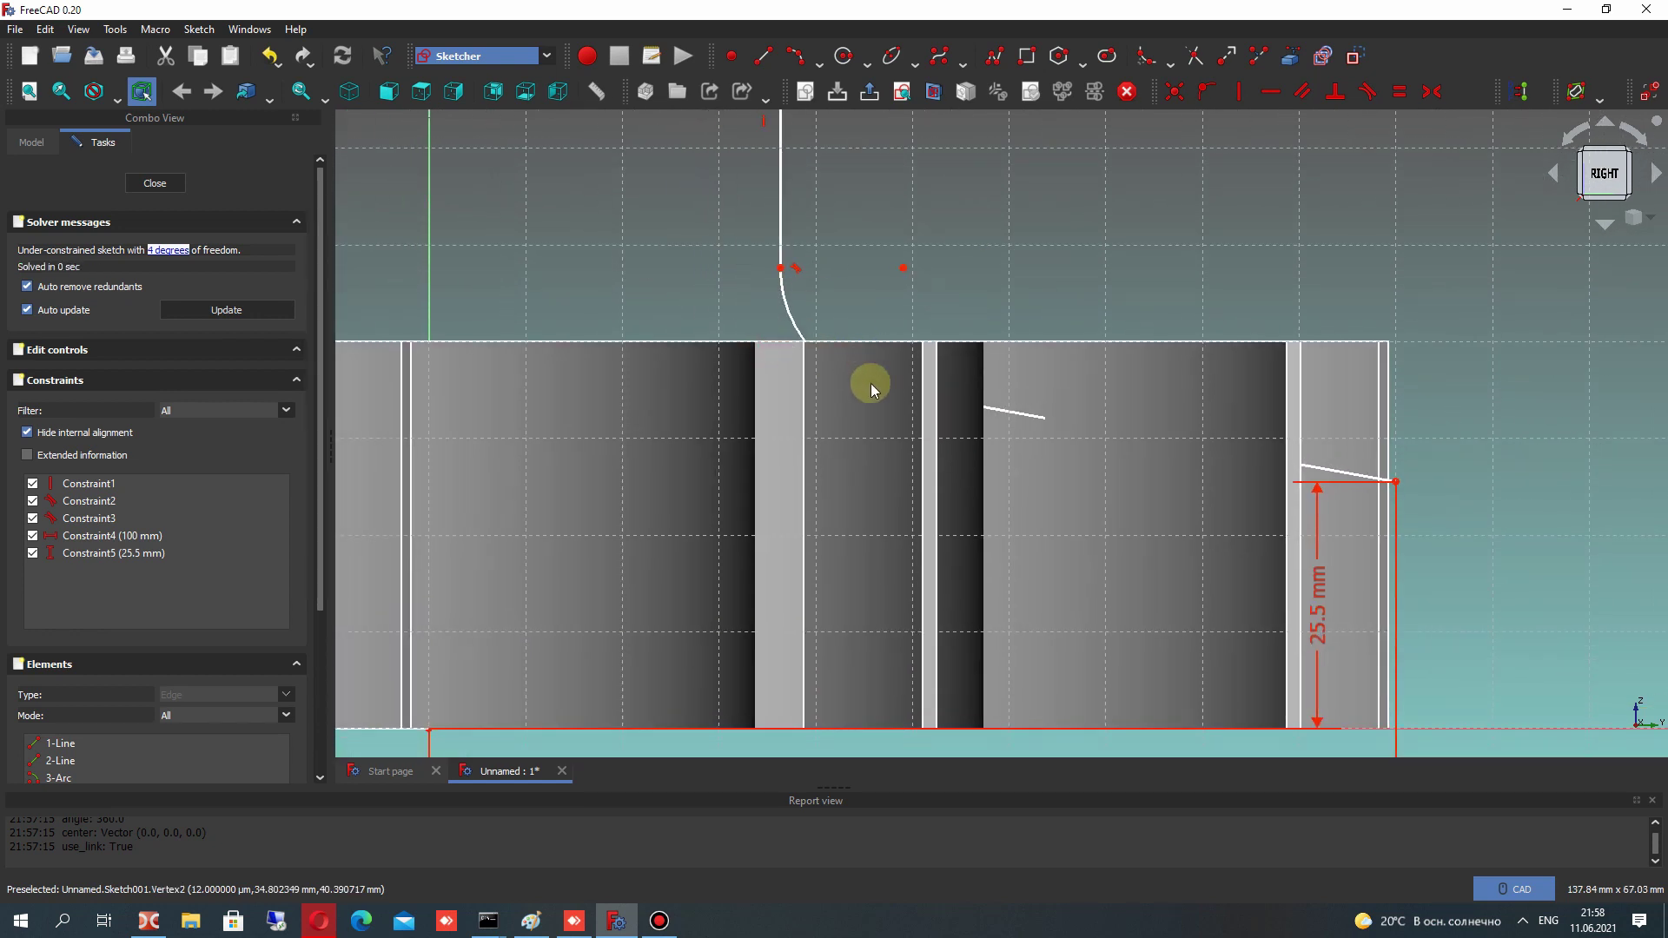
Try to constrain the horizontal distance between the vertical line and the vertical axis
scroll(830, 381, "down", 1)
middle_click_drag(834, 379, 853, 459)
left_click(804, 231)
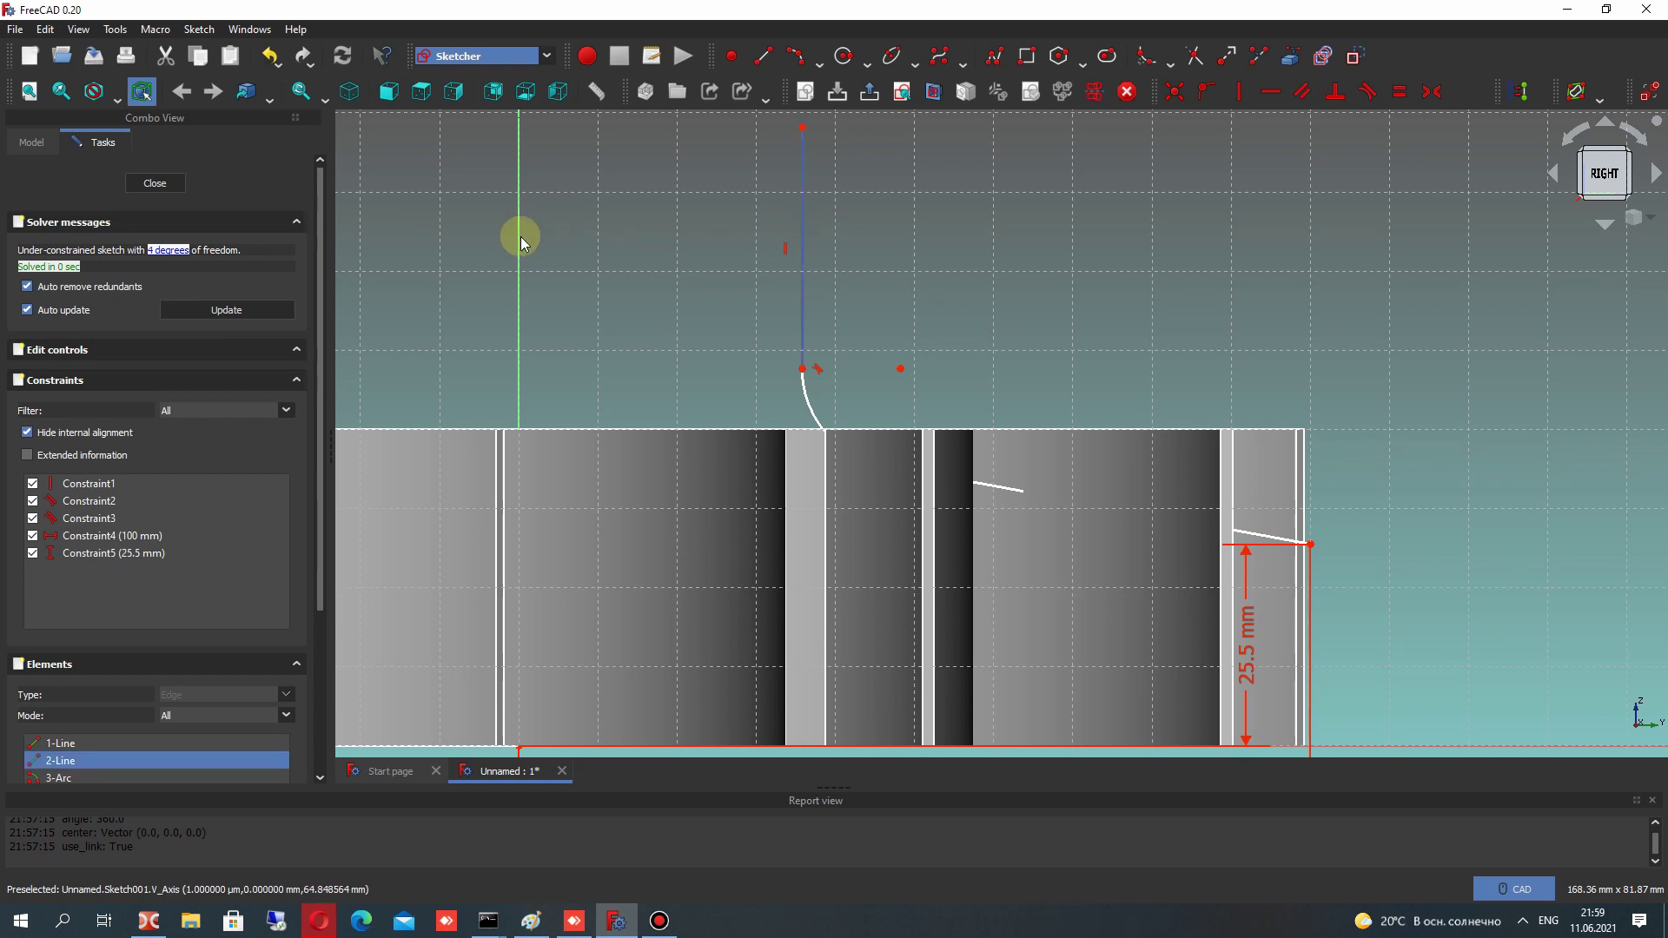
left_click(1226, 56)
key("Escape")
left_click(1478, 95)
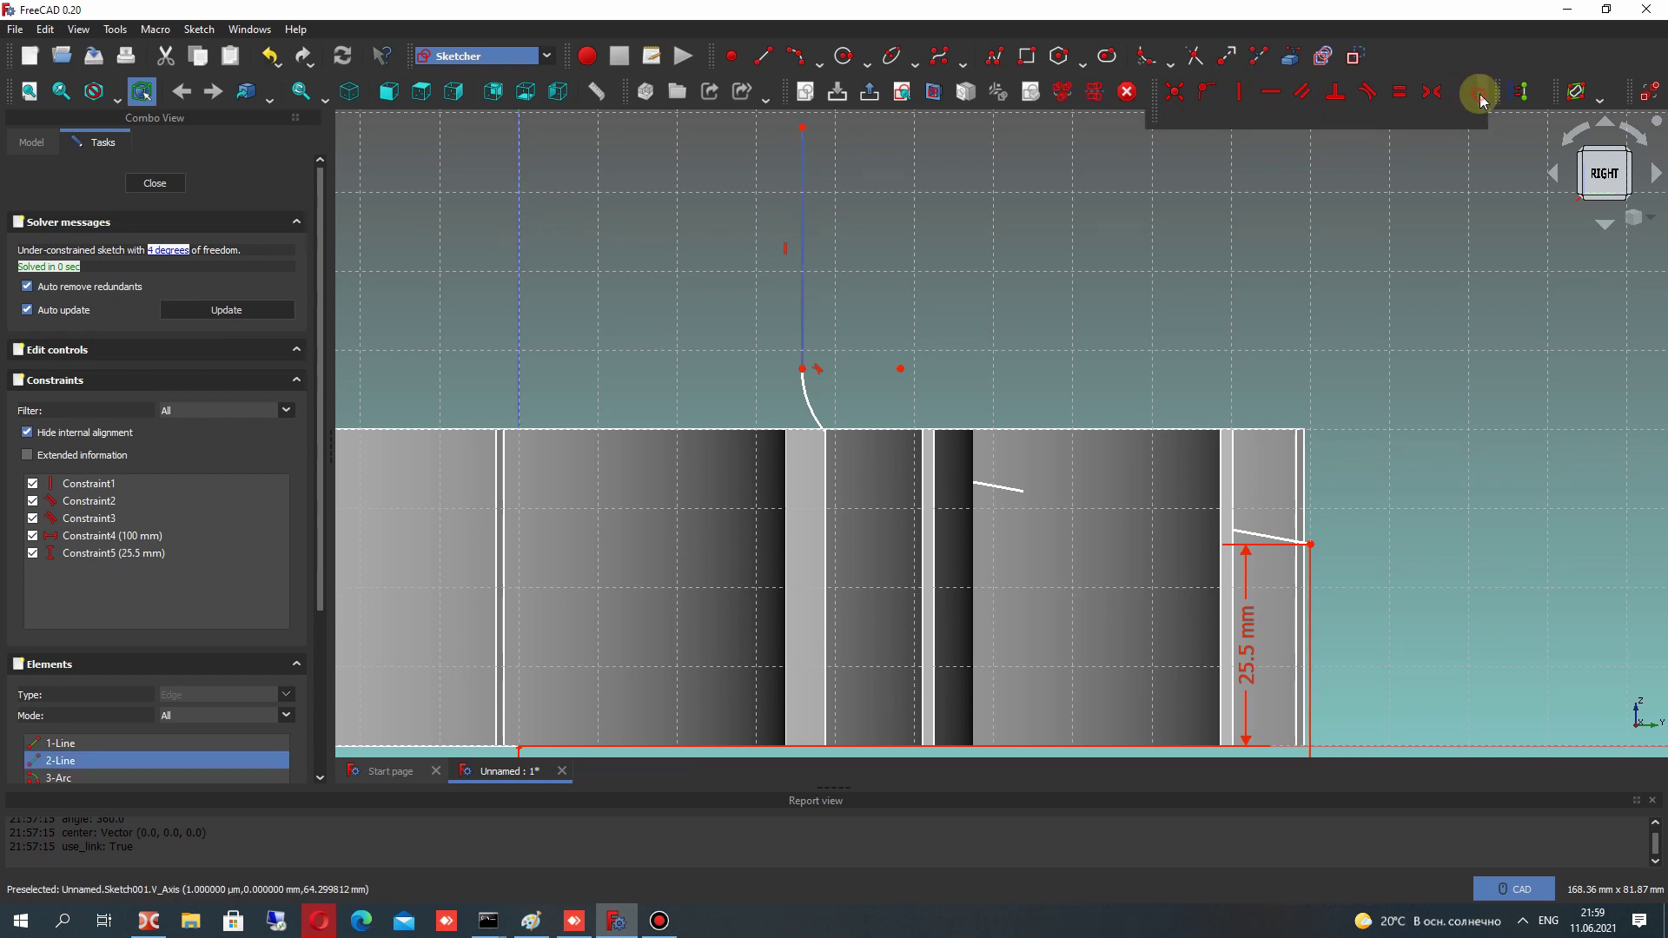
left_click(1245, 128)
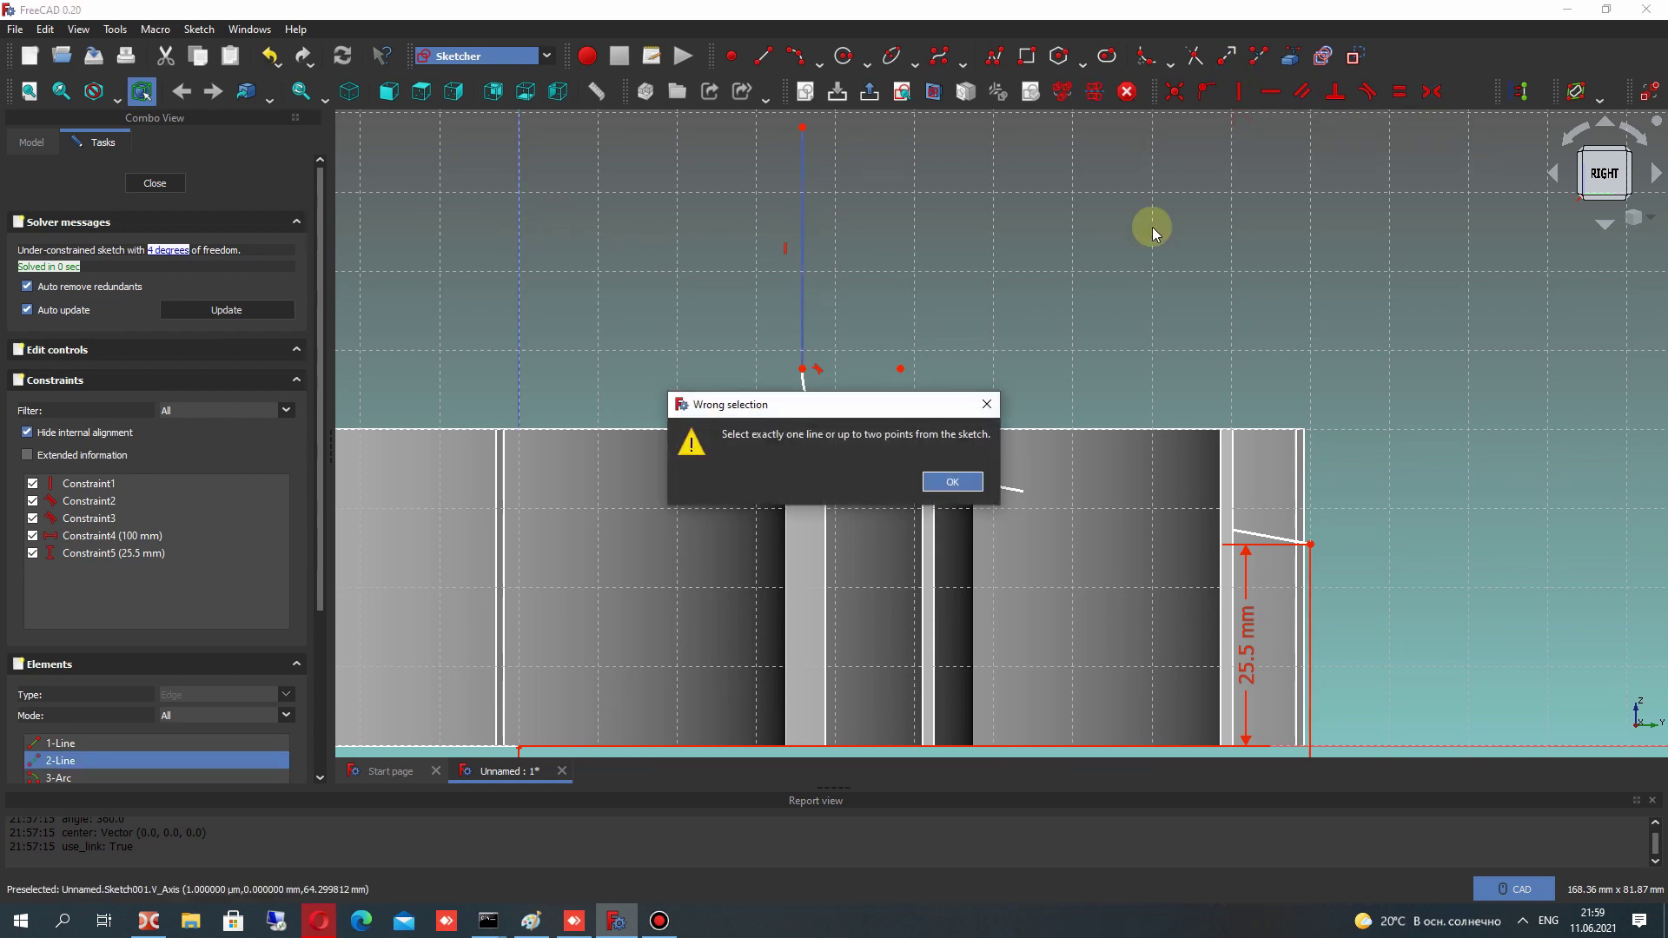
left_click(952, 481)
Constrain the vertical line's upper endpoint to 40.5 mm horizontally from the vertical axis
left_click(802, 128)
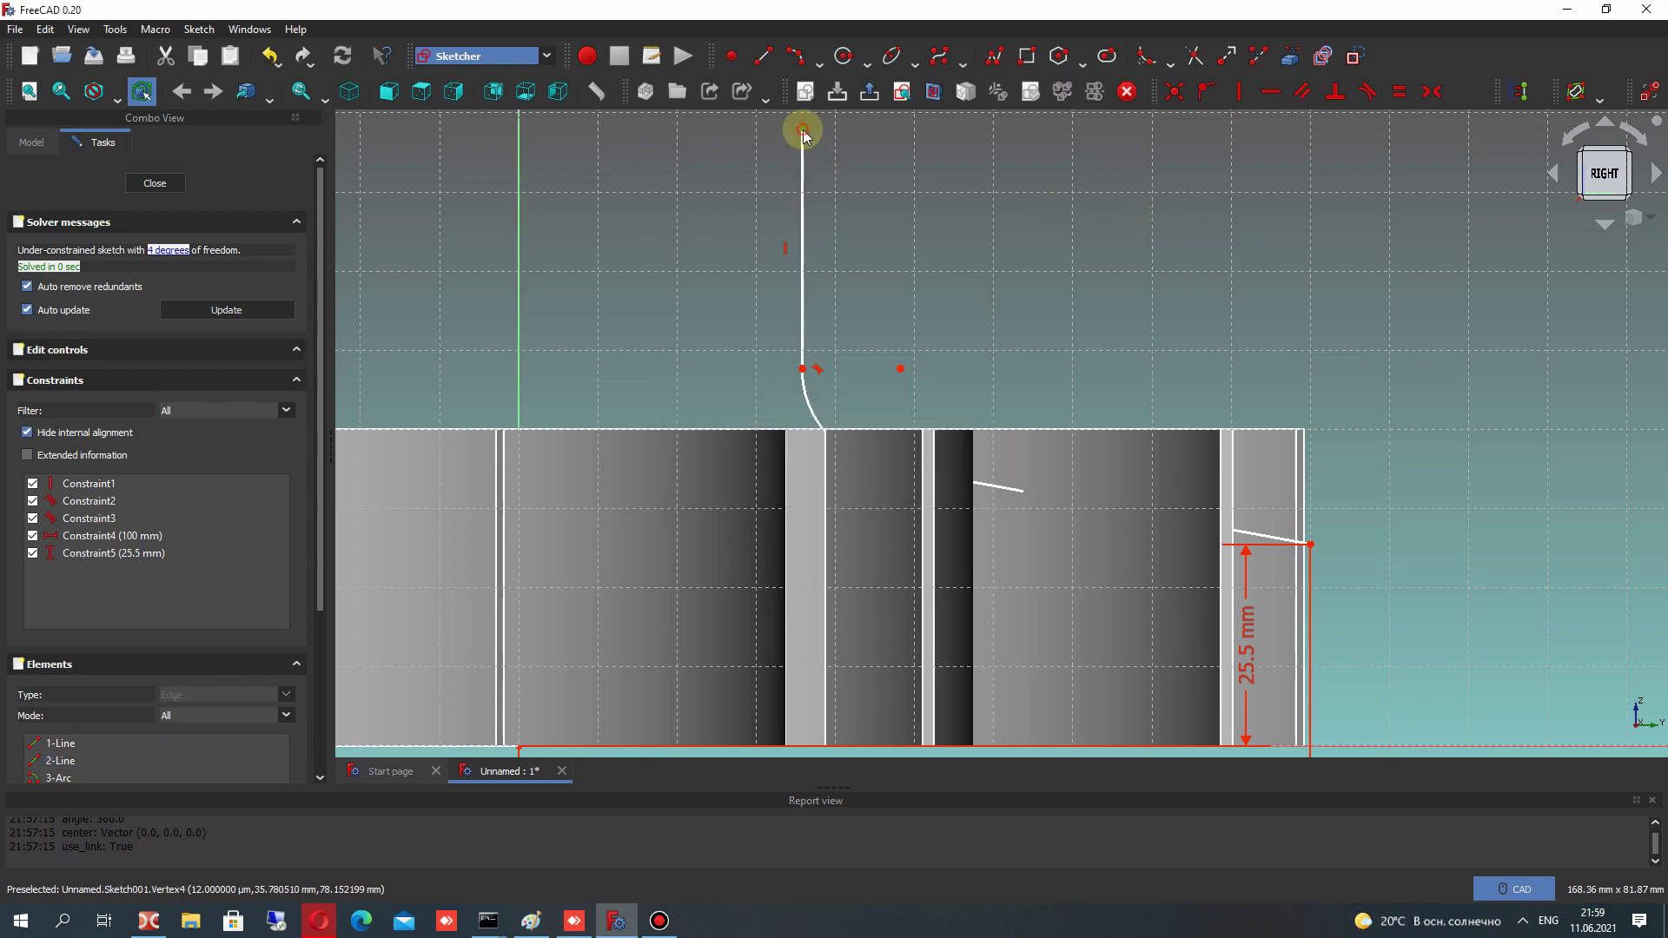
left_click(1482, 90)
left_click(1244, 124)
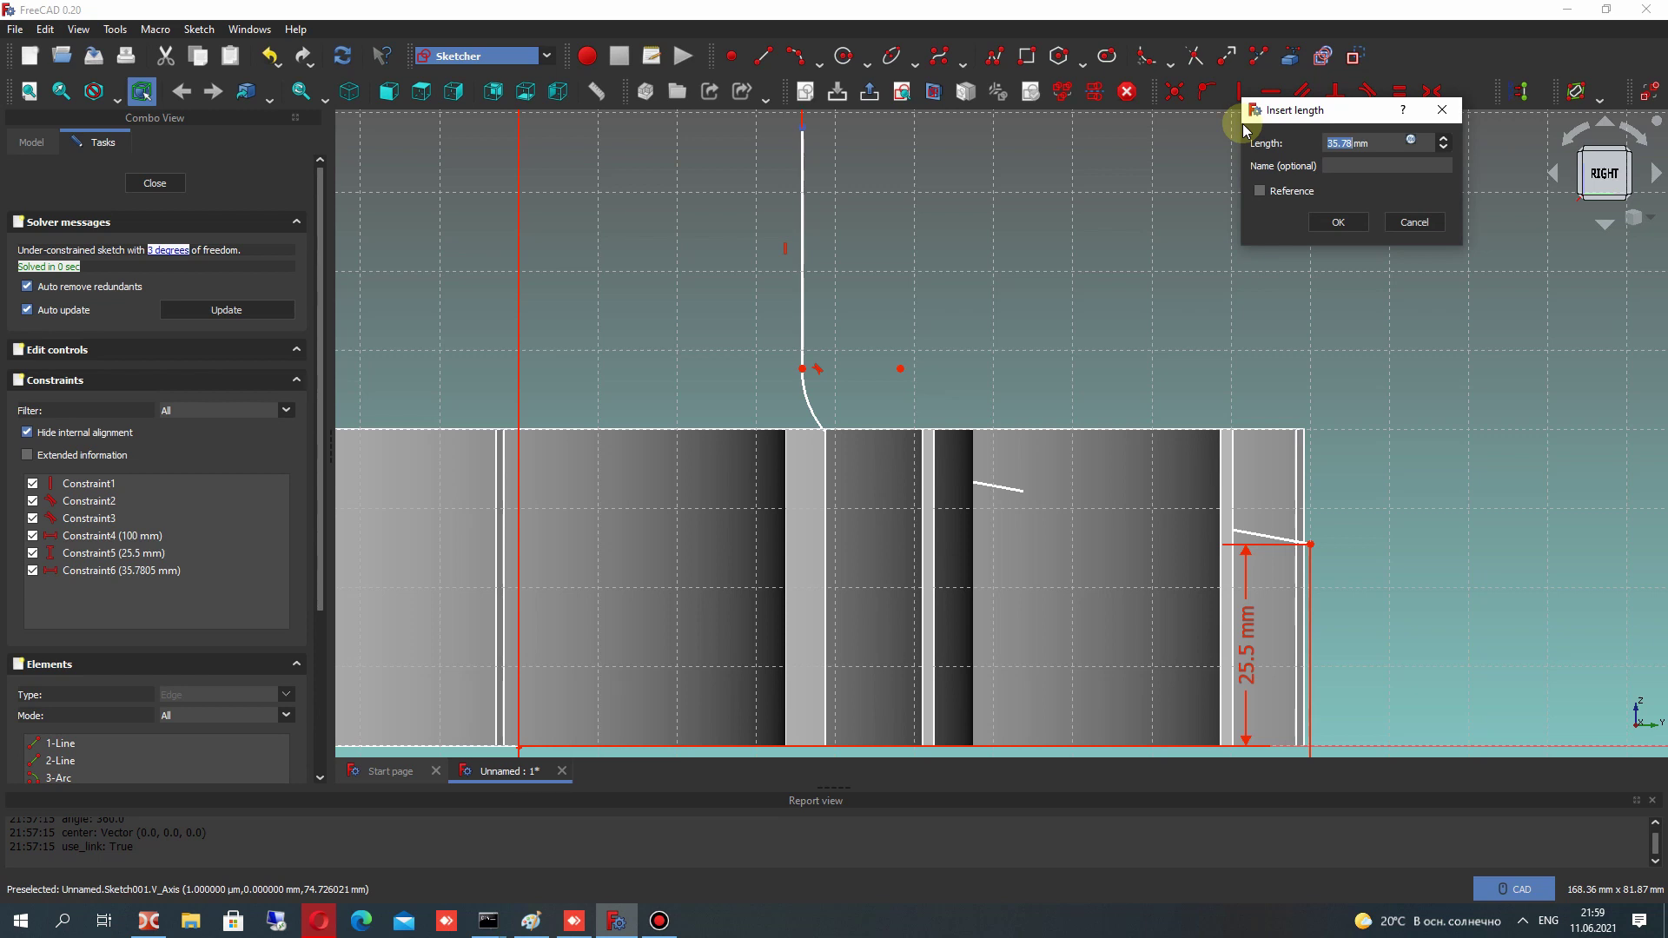
type("40.5")
key("Return")
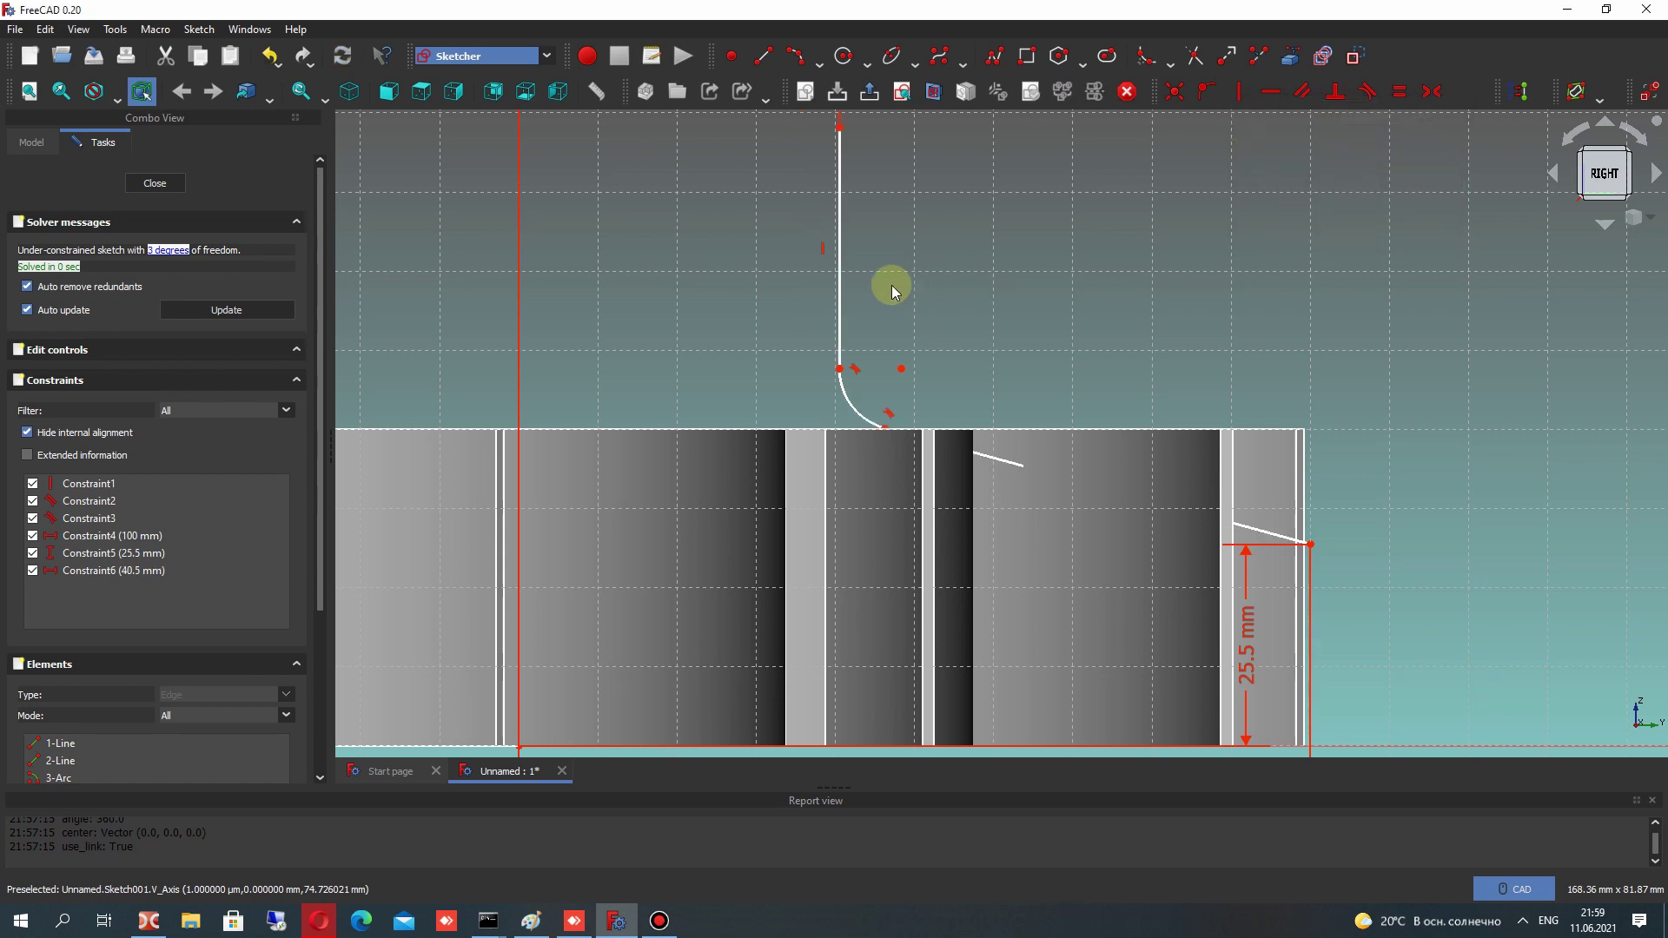
Undo the 40.5 mm horizontal distance constraint on the vertical line's upper endpoint
left_click(1143, 68)
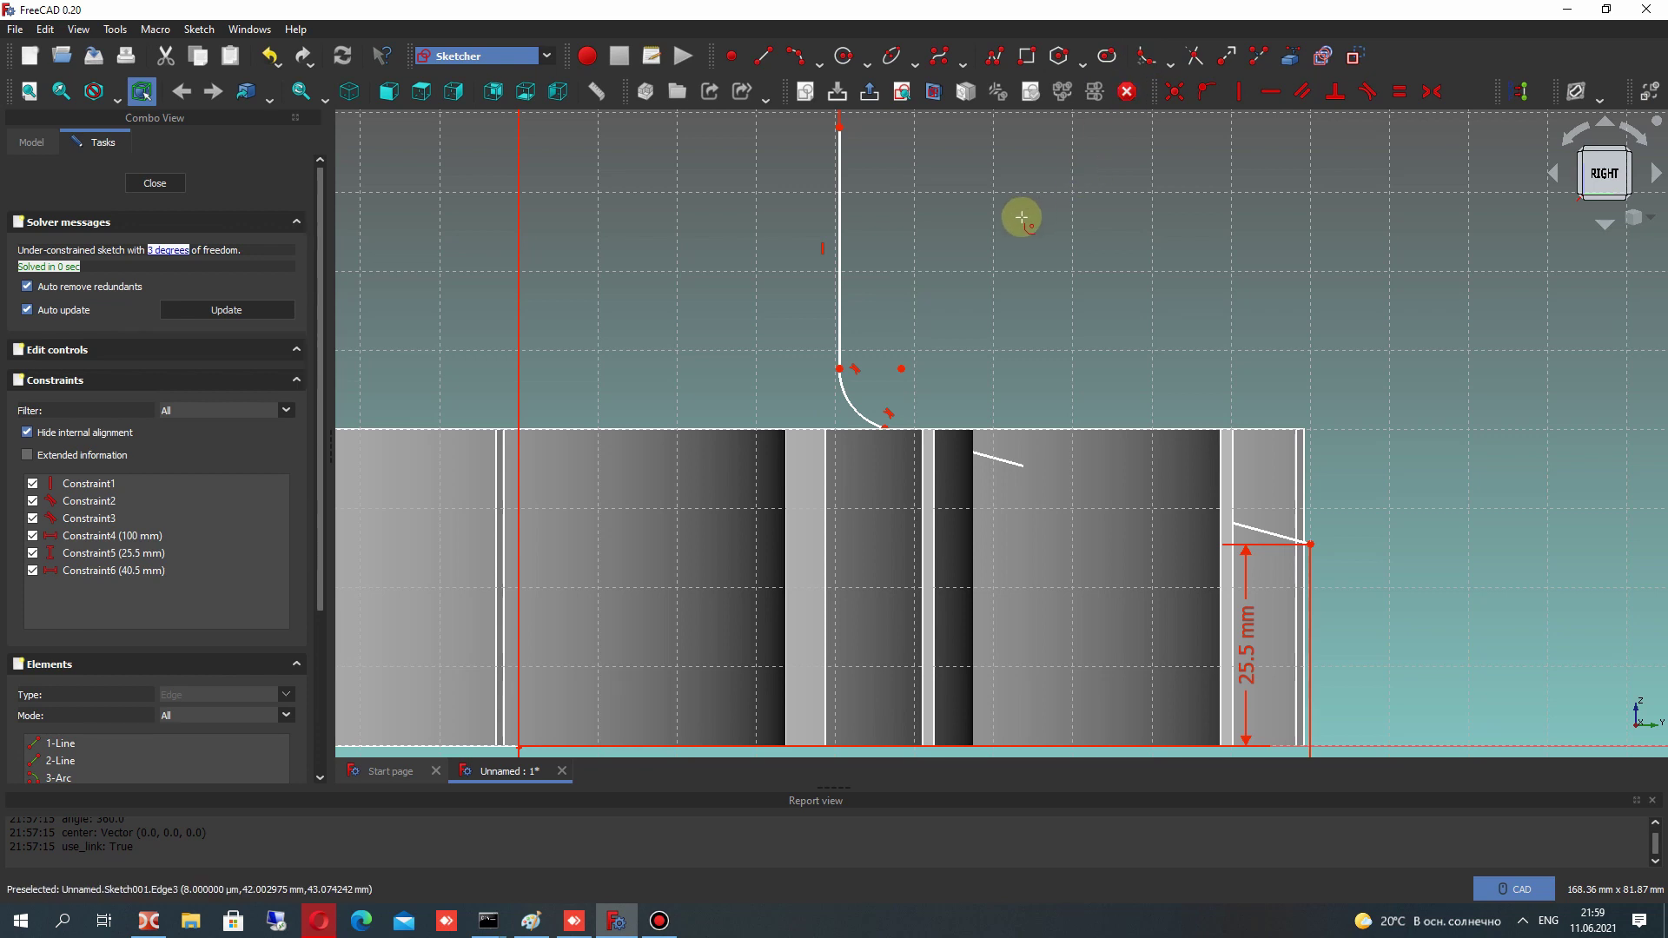
scroll(872, 372, "up", 2)
key("ctrl+z")
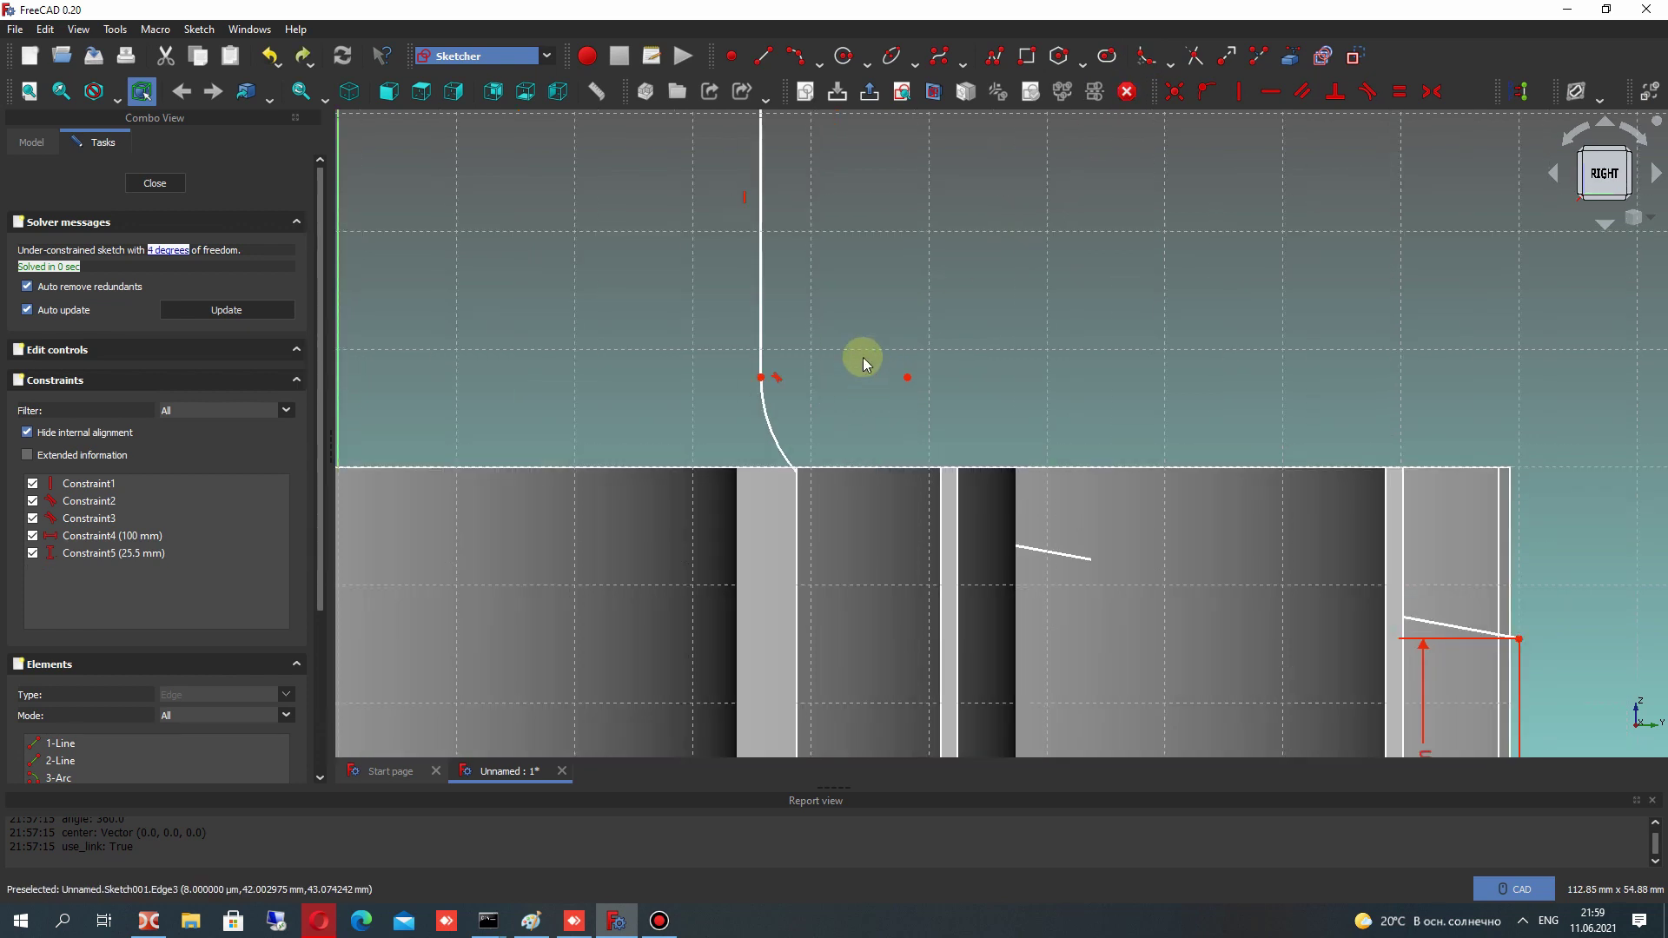
Try again to apply a horizontal distance constraint between the vertical line and the vertical axis
scroll(862, 357, "down", 3)
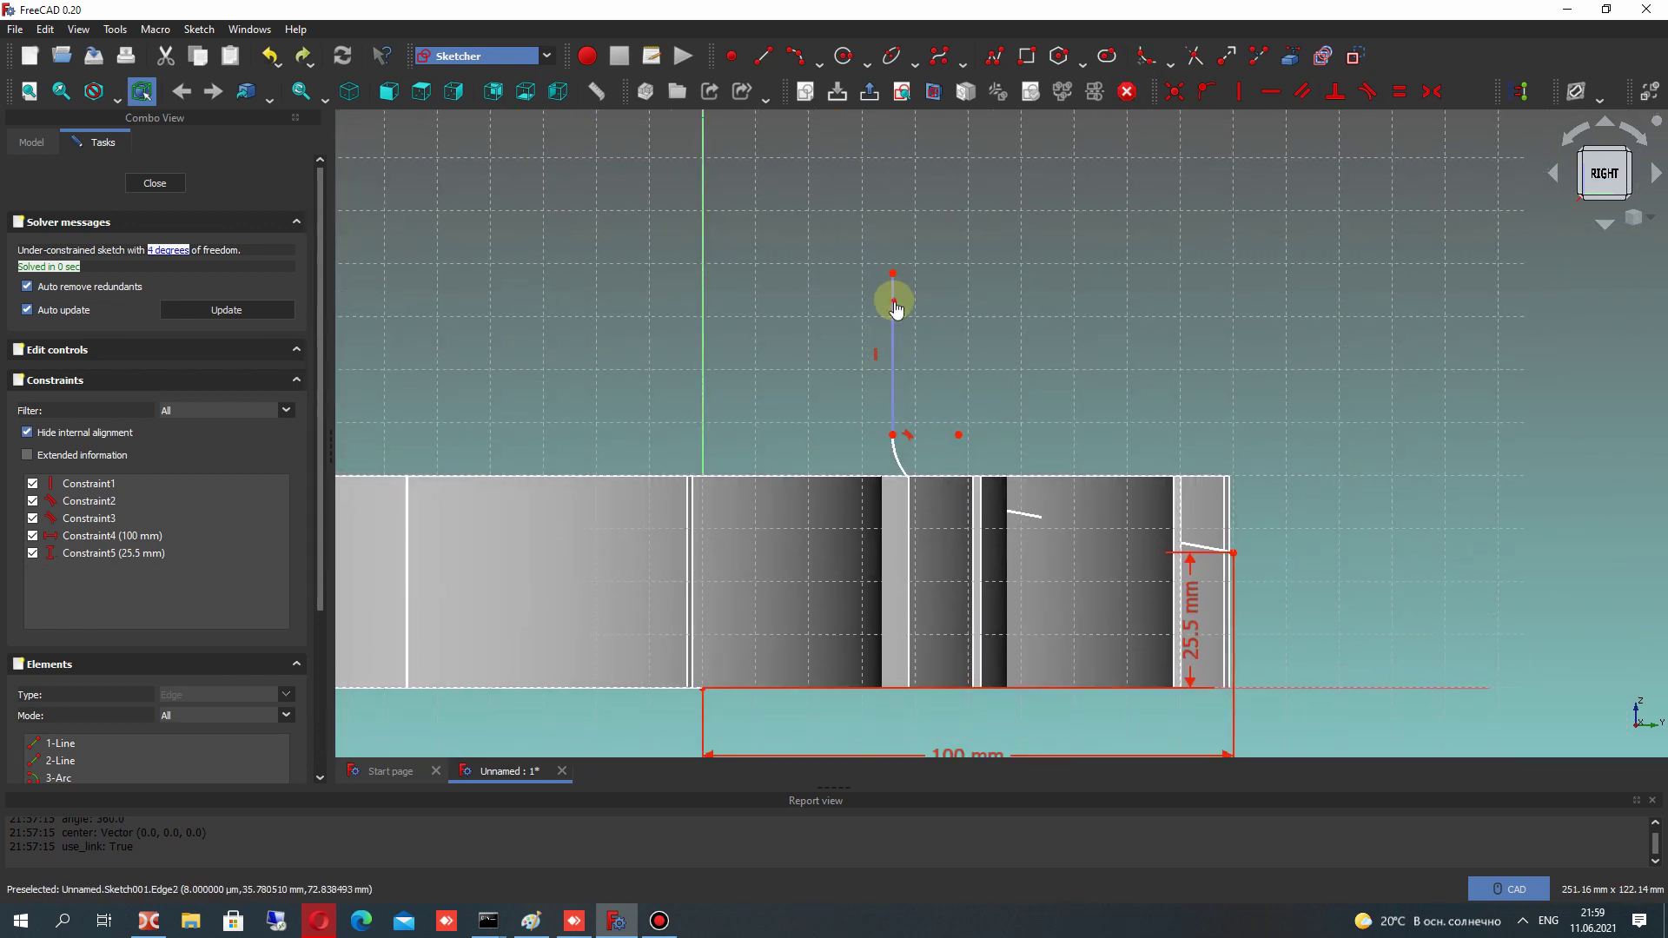
left_click(894, 300)
left_click(704, 286)
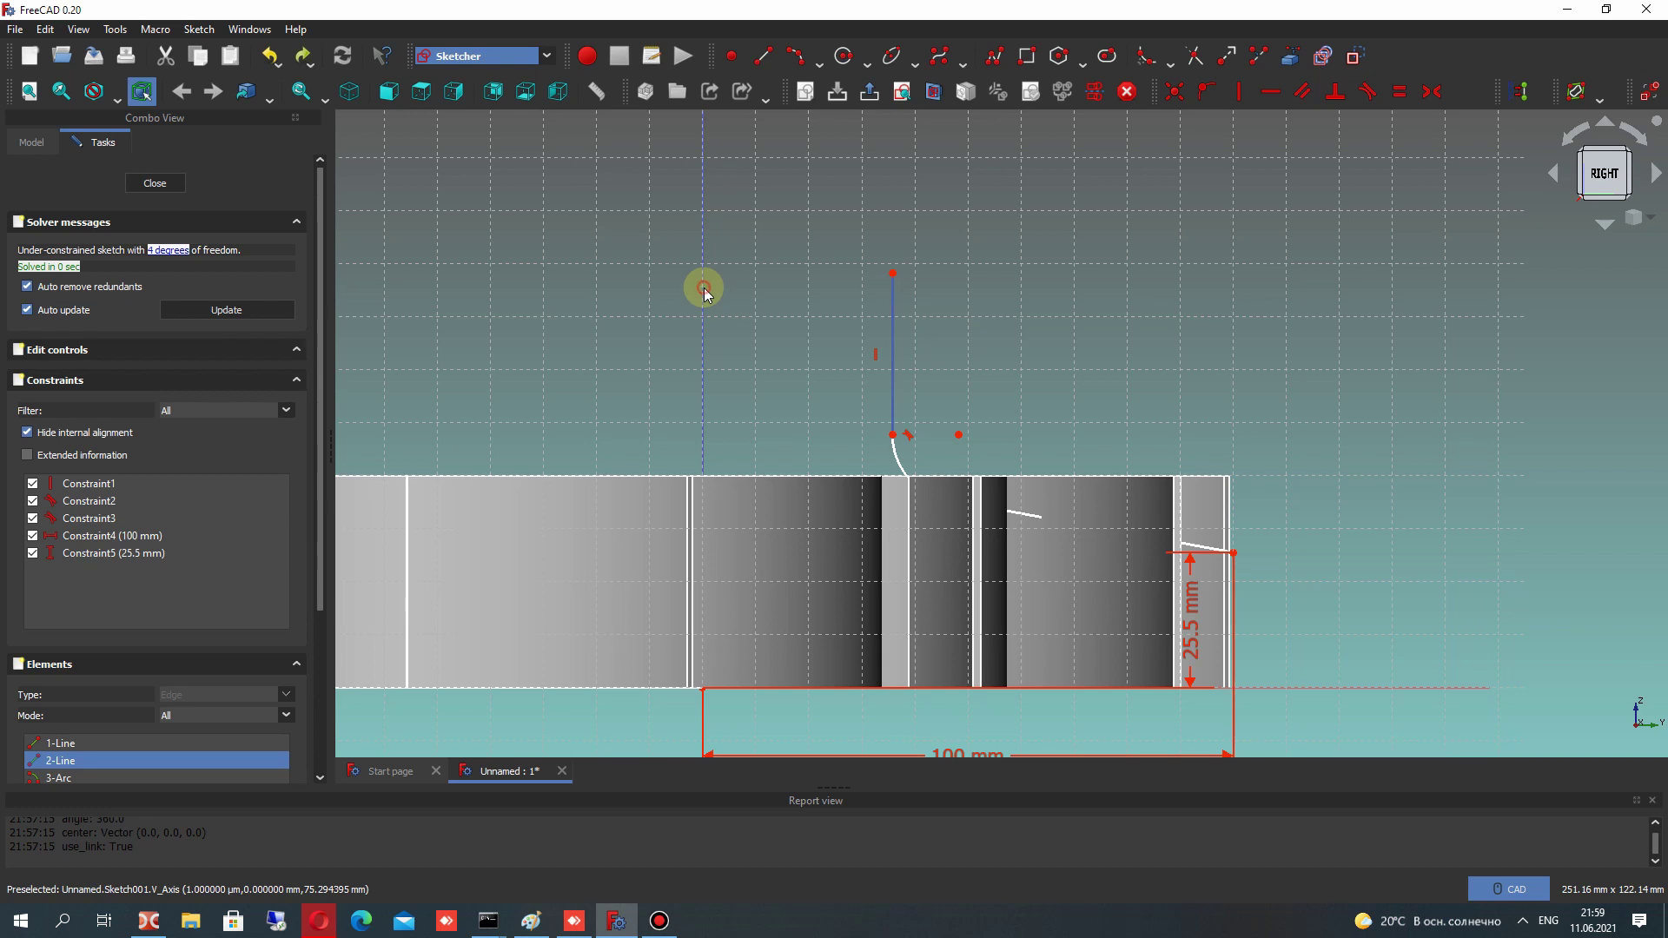
left_click(1485, 87)
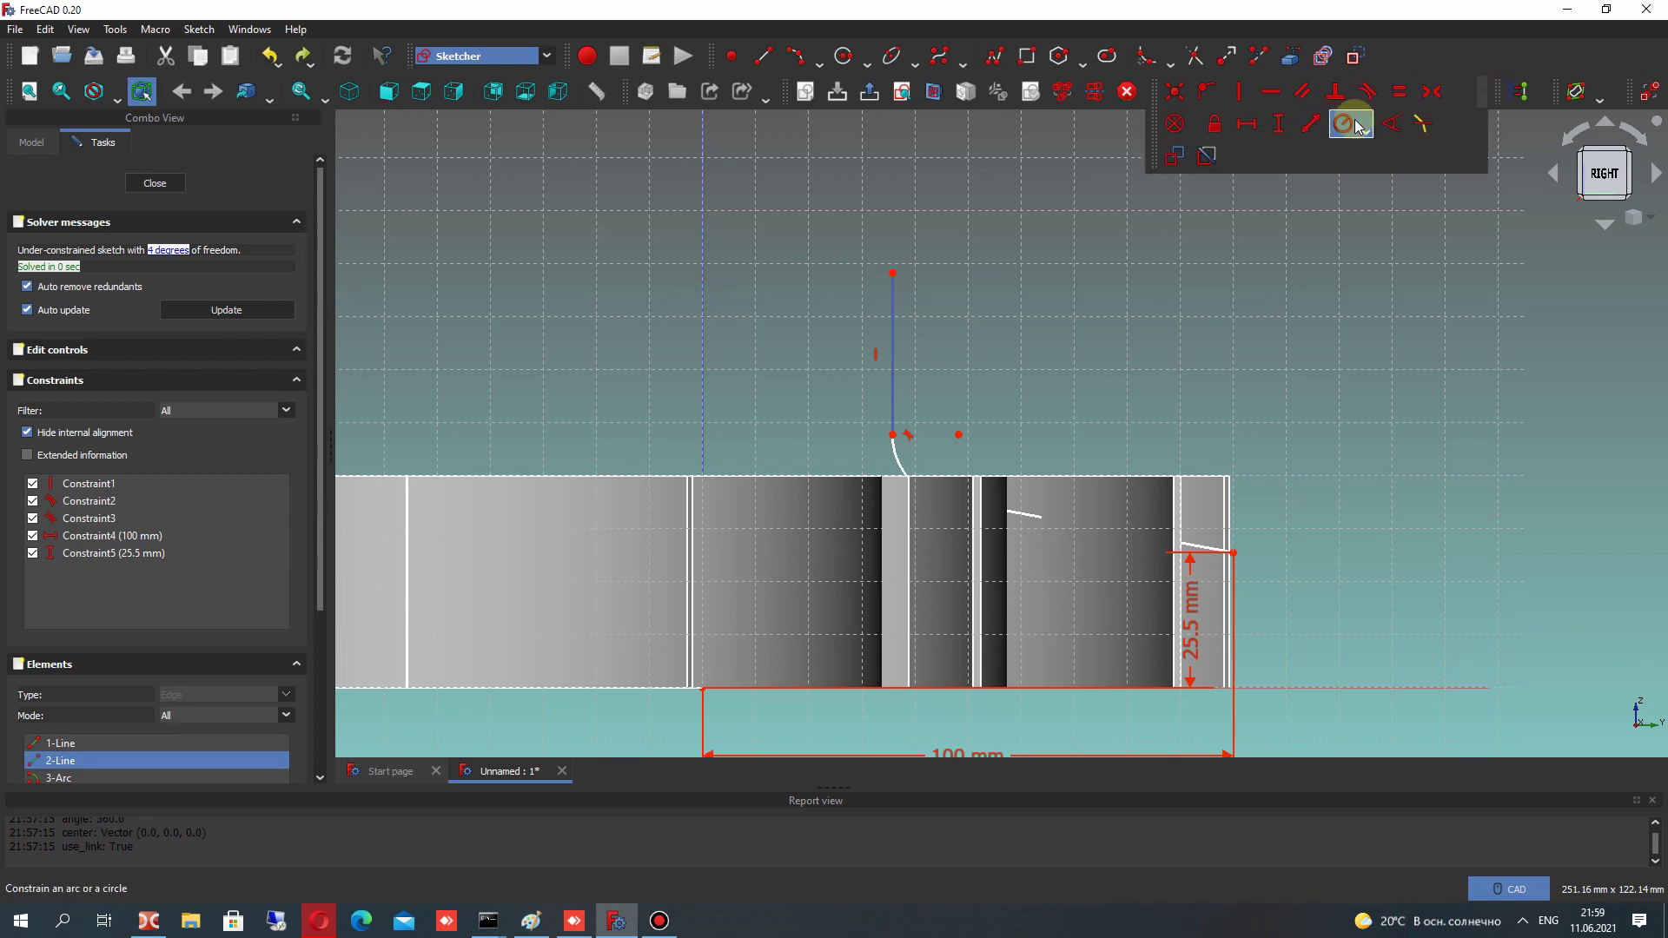
left_click(1246, 128)
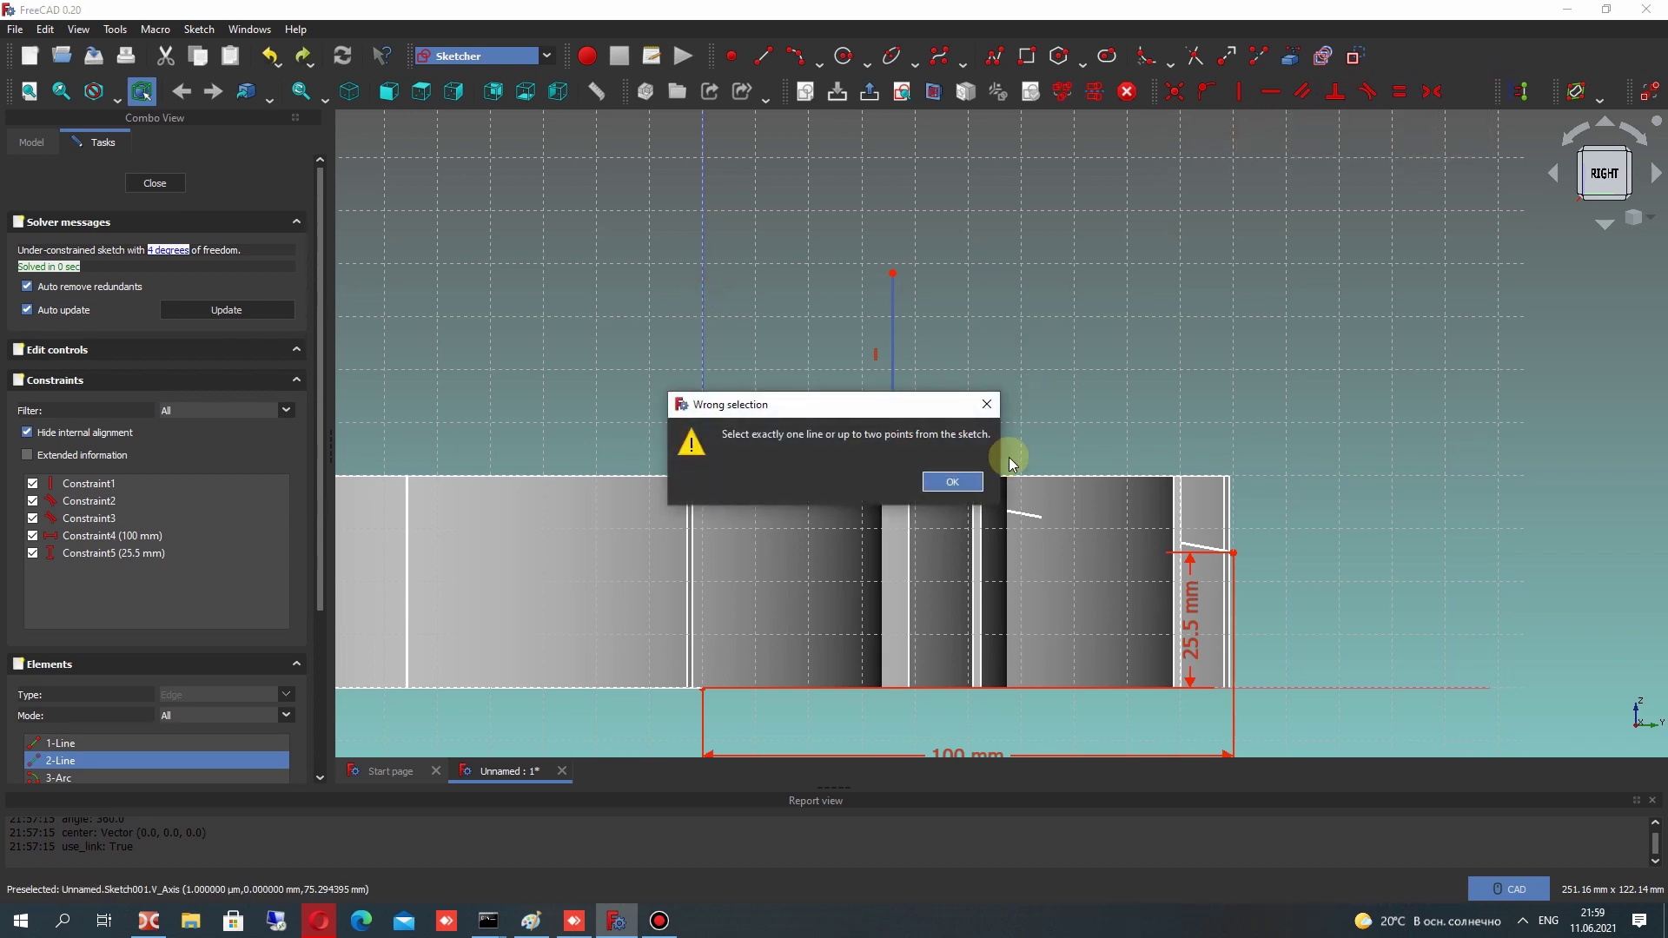
left_click(955, 481)
Constrain the vertical line's upper endpoint to a horizontal distance of 40.5 mm from the vertical axis
left_click(941, 243)
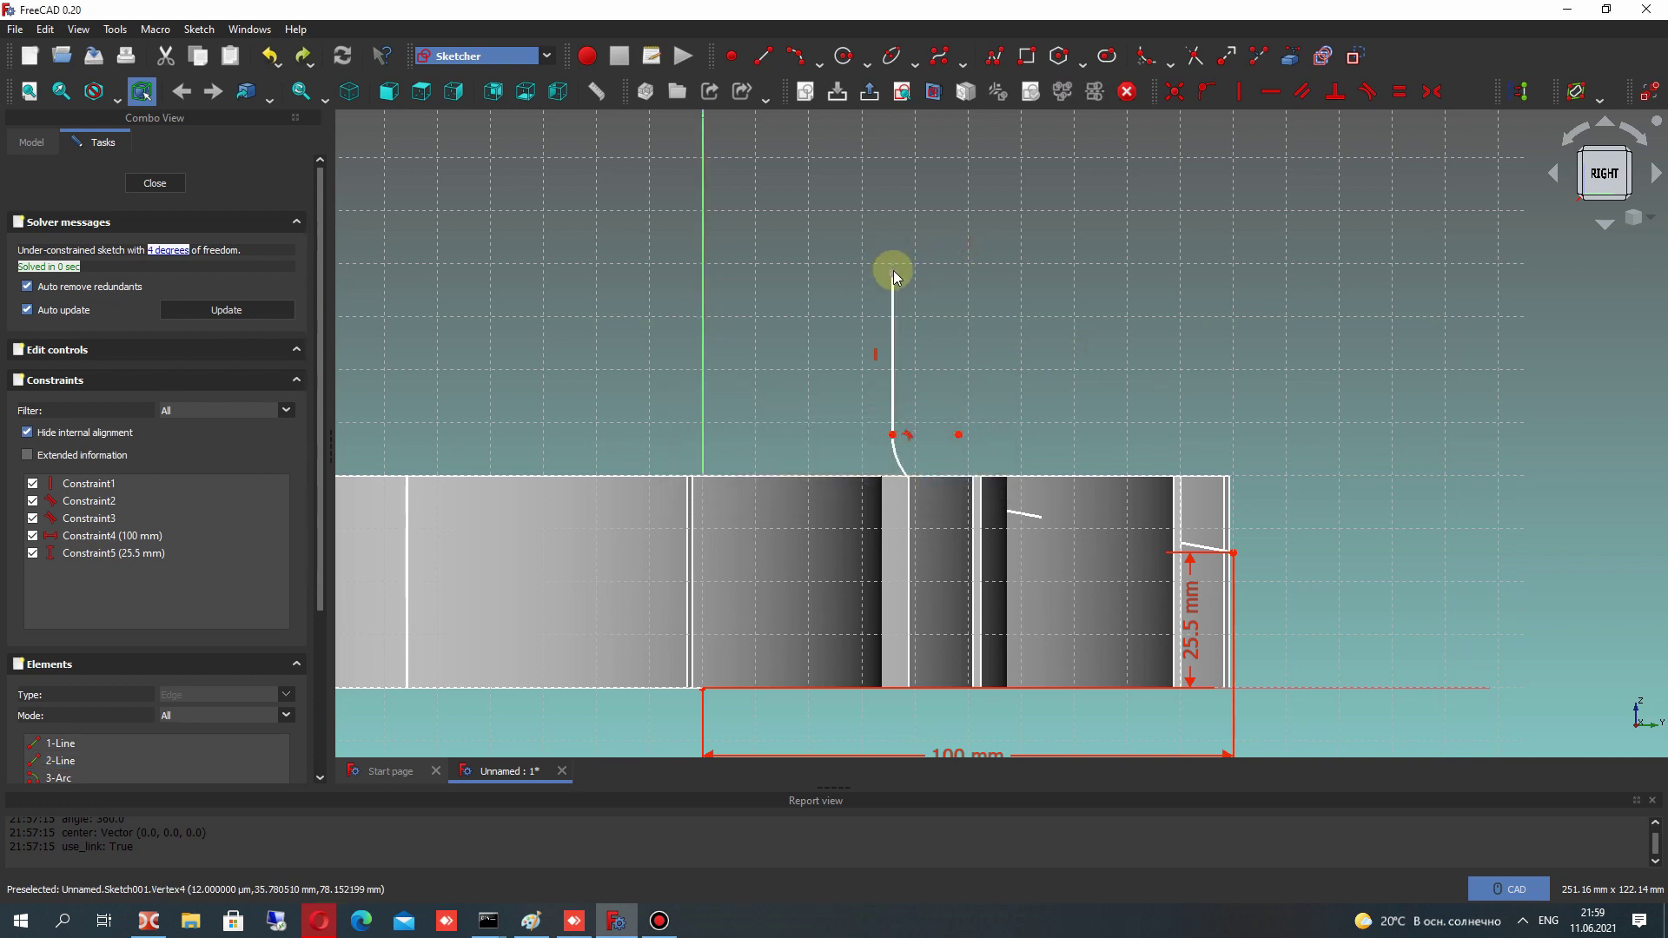
left_click(702, 265)
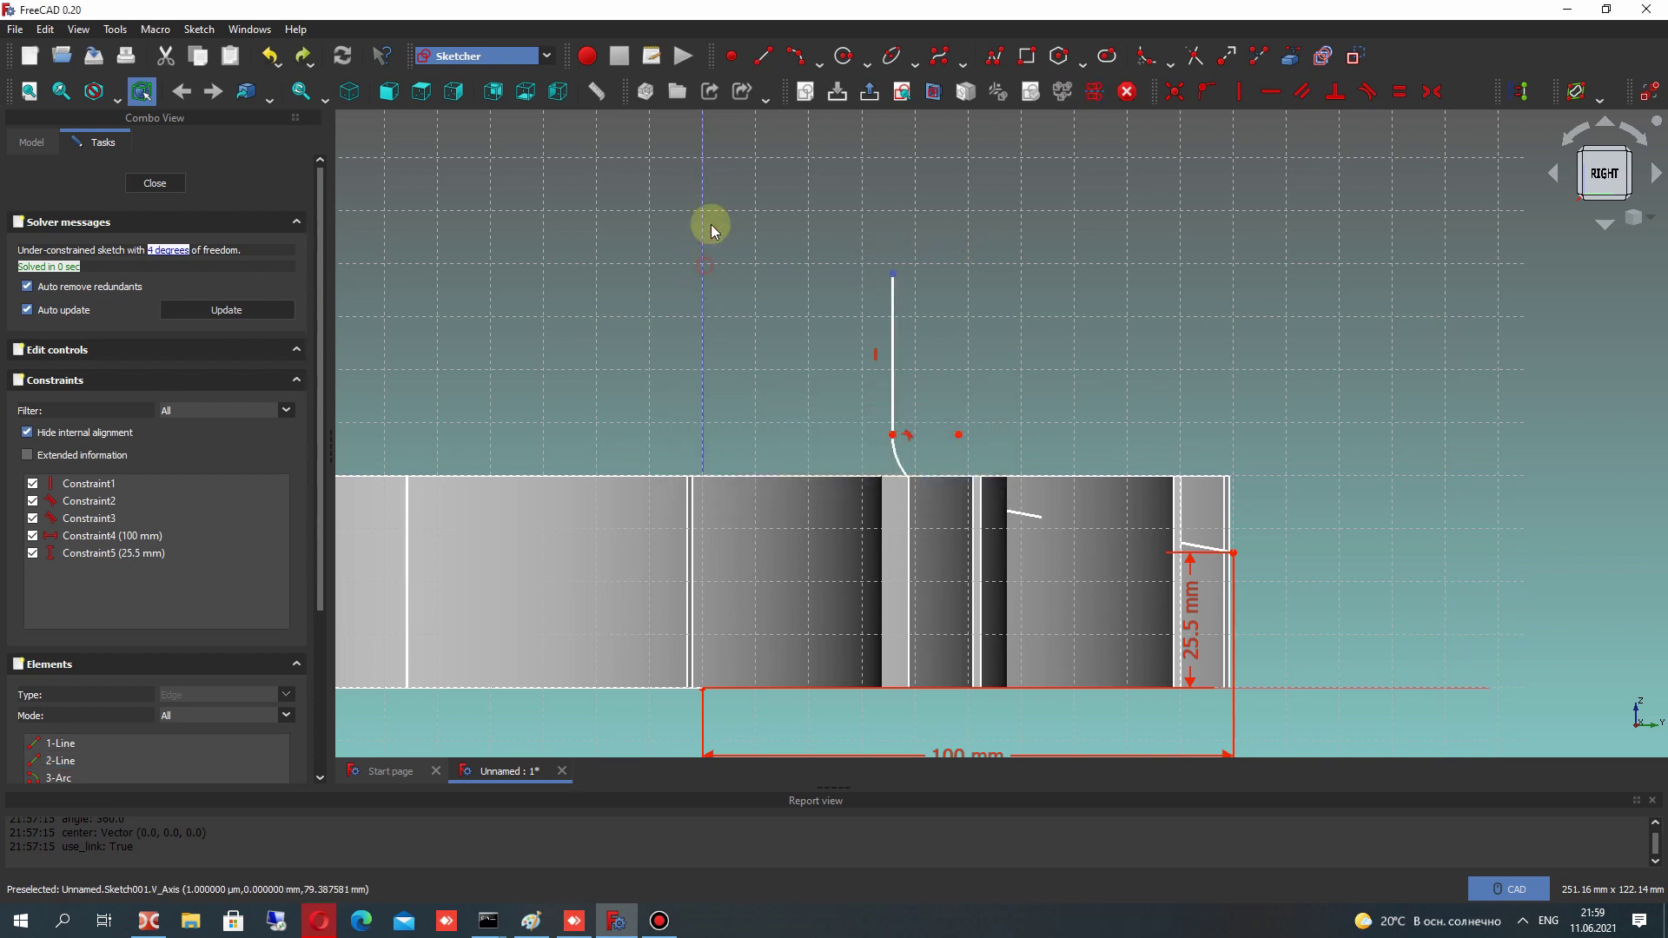
left_click(1488, 103)
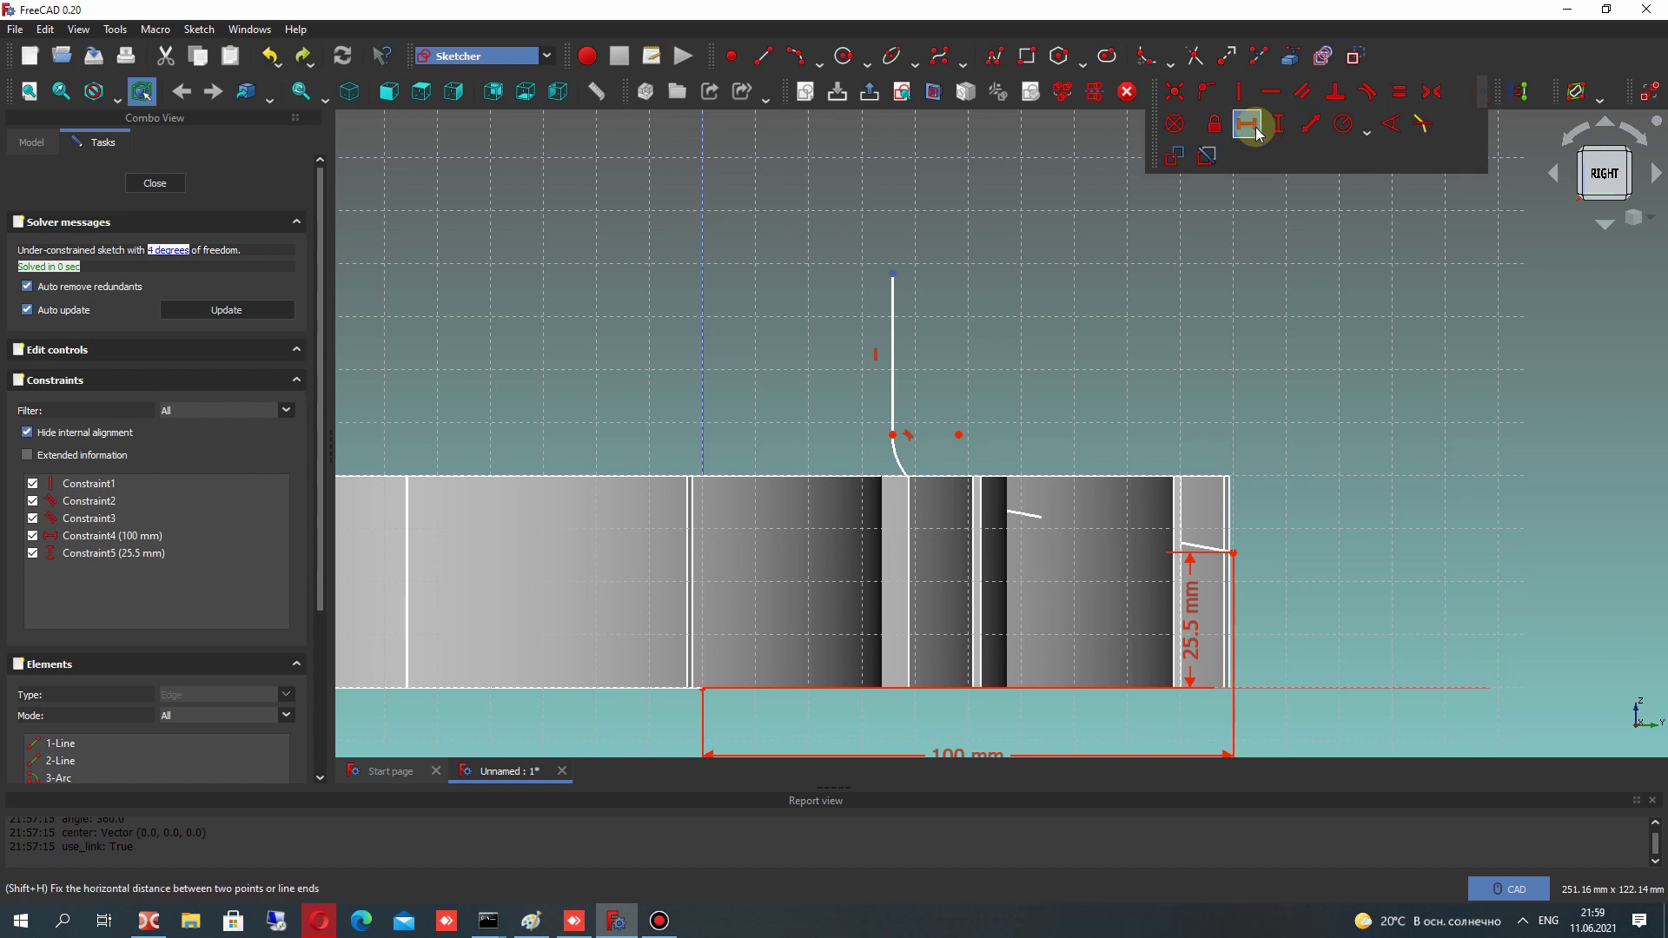
left_click(1254, 132)
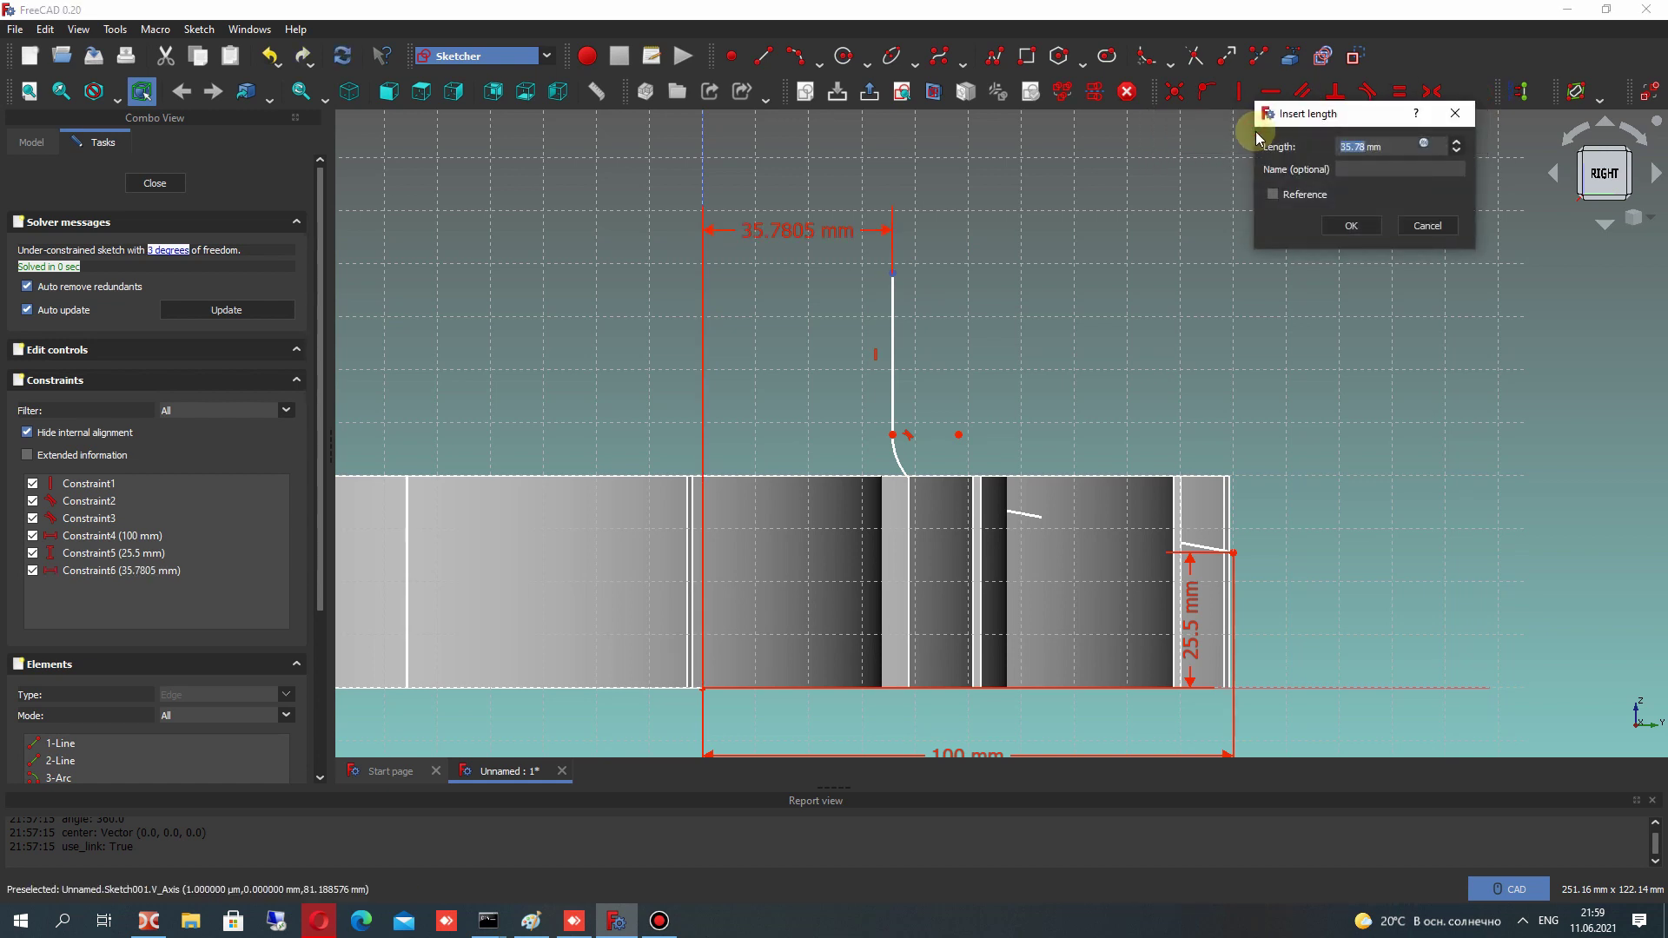
type("40.5")
key("Return")
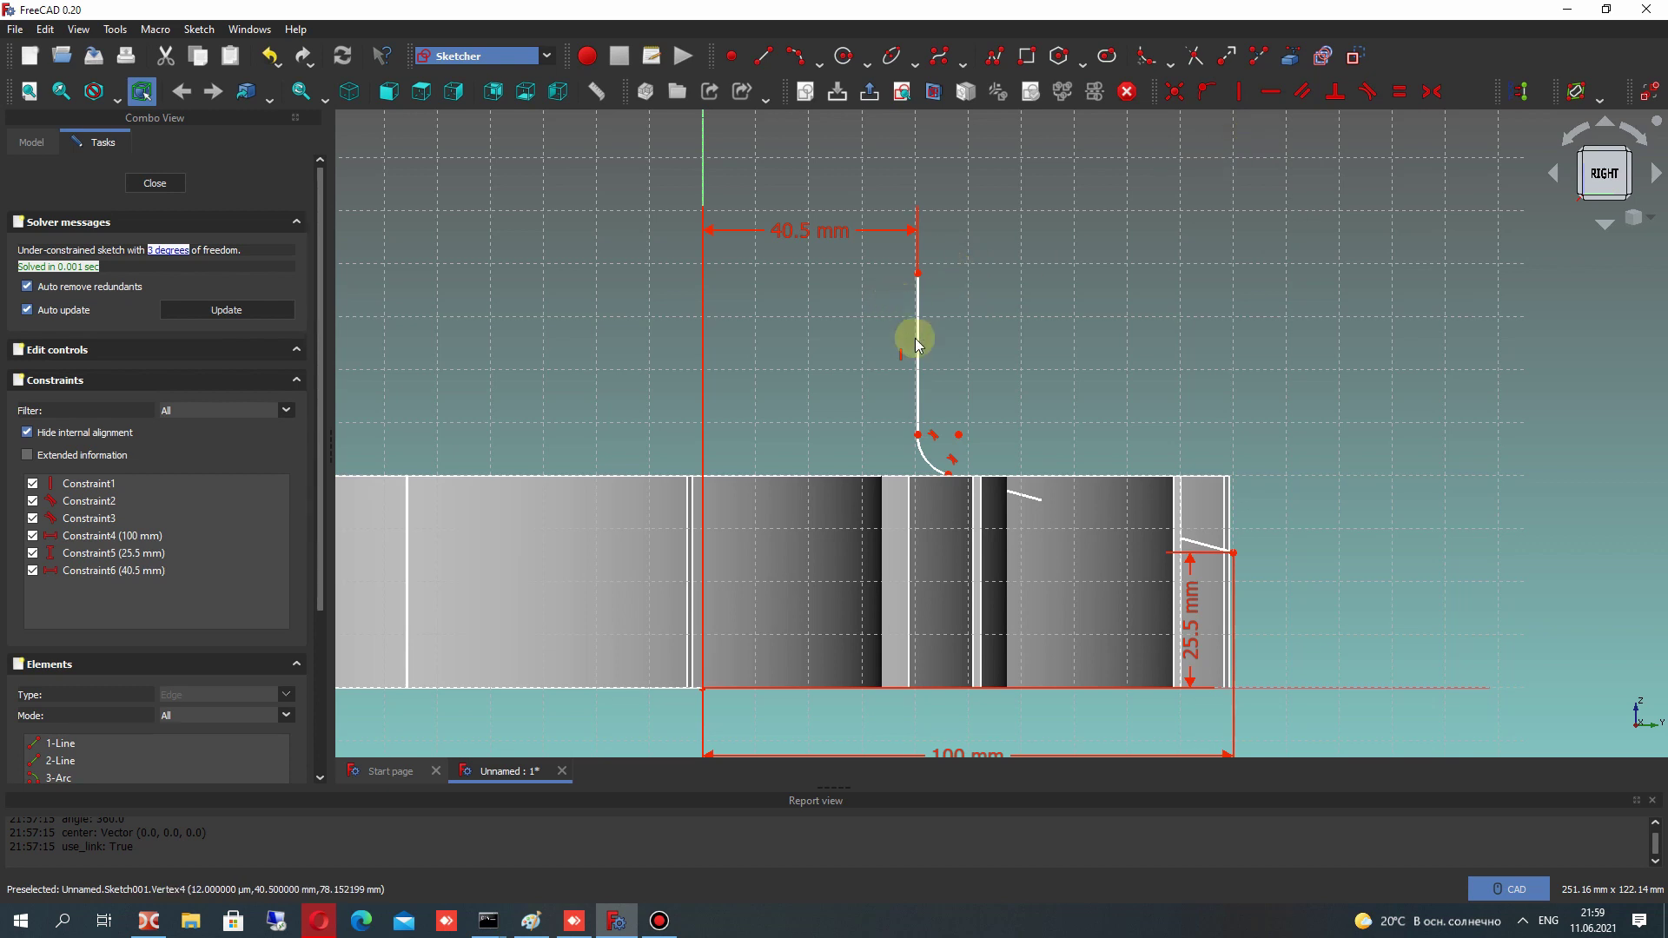
Constrain the fillet arc between the vertical and sloped lines to a radius of 10 mm
left_click(921, 449)
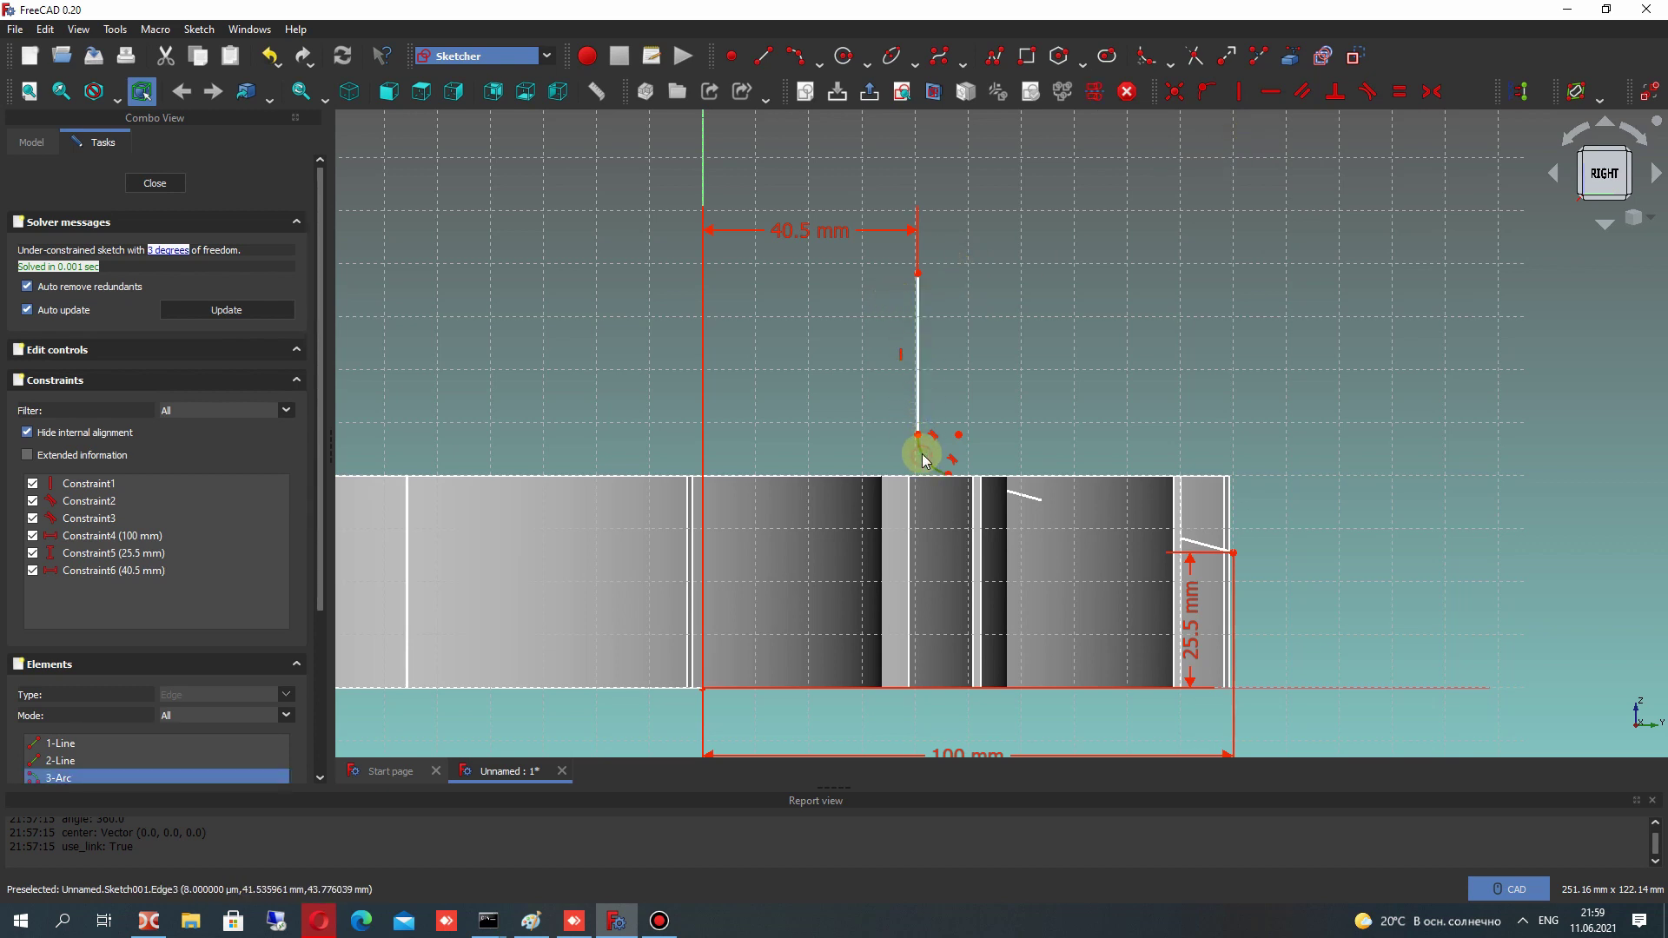
left_click(1479, 90)
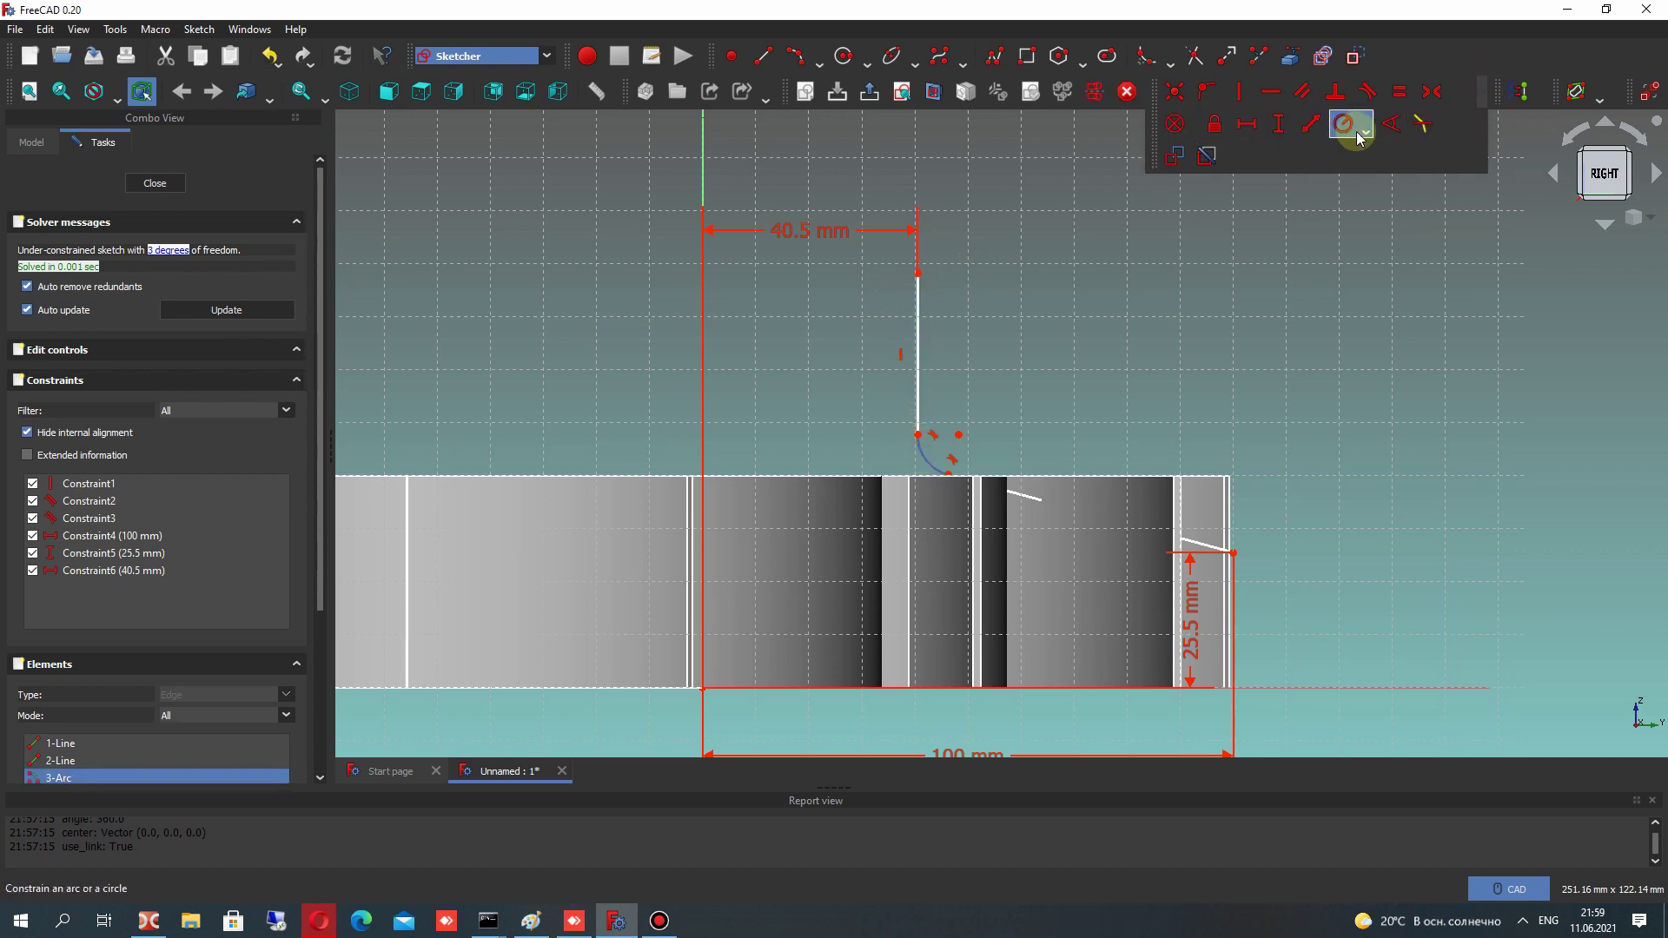
left_click(1349, 134)
type("10")
key("Return")
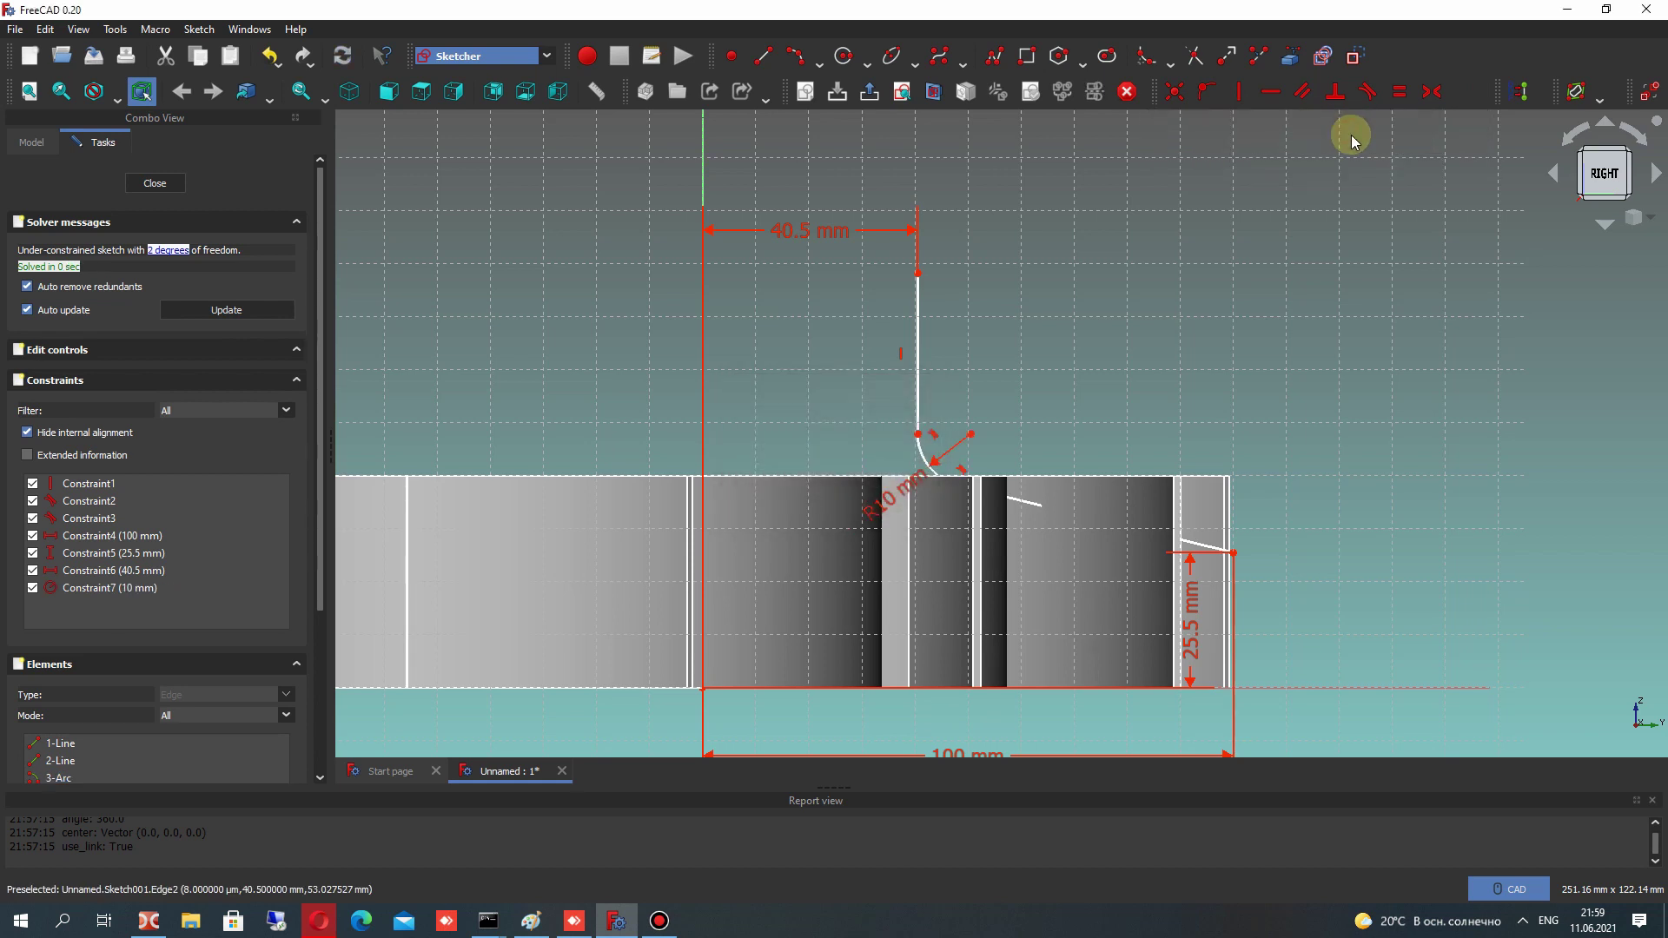
Set the fillet arc's radius constraint to 15 mm
scroll(964, 490, "up", 2)
scroll(906, 509, "up", 3)
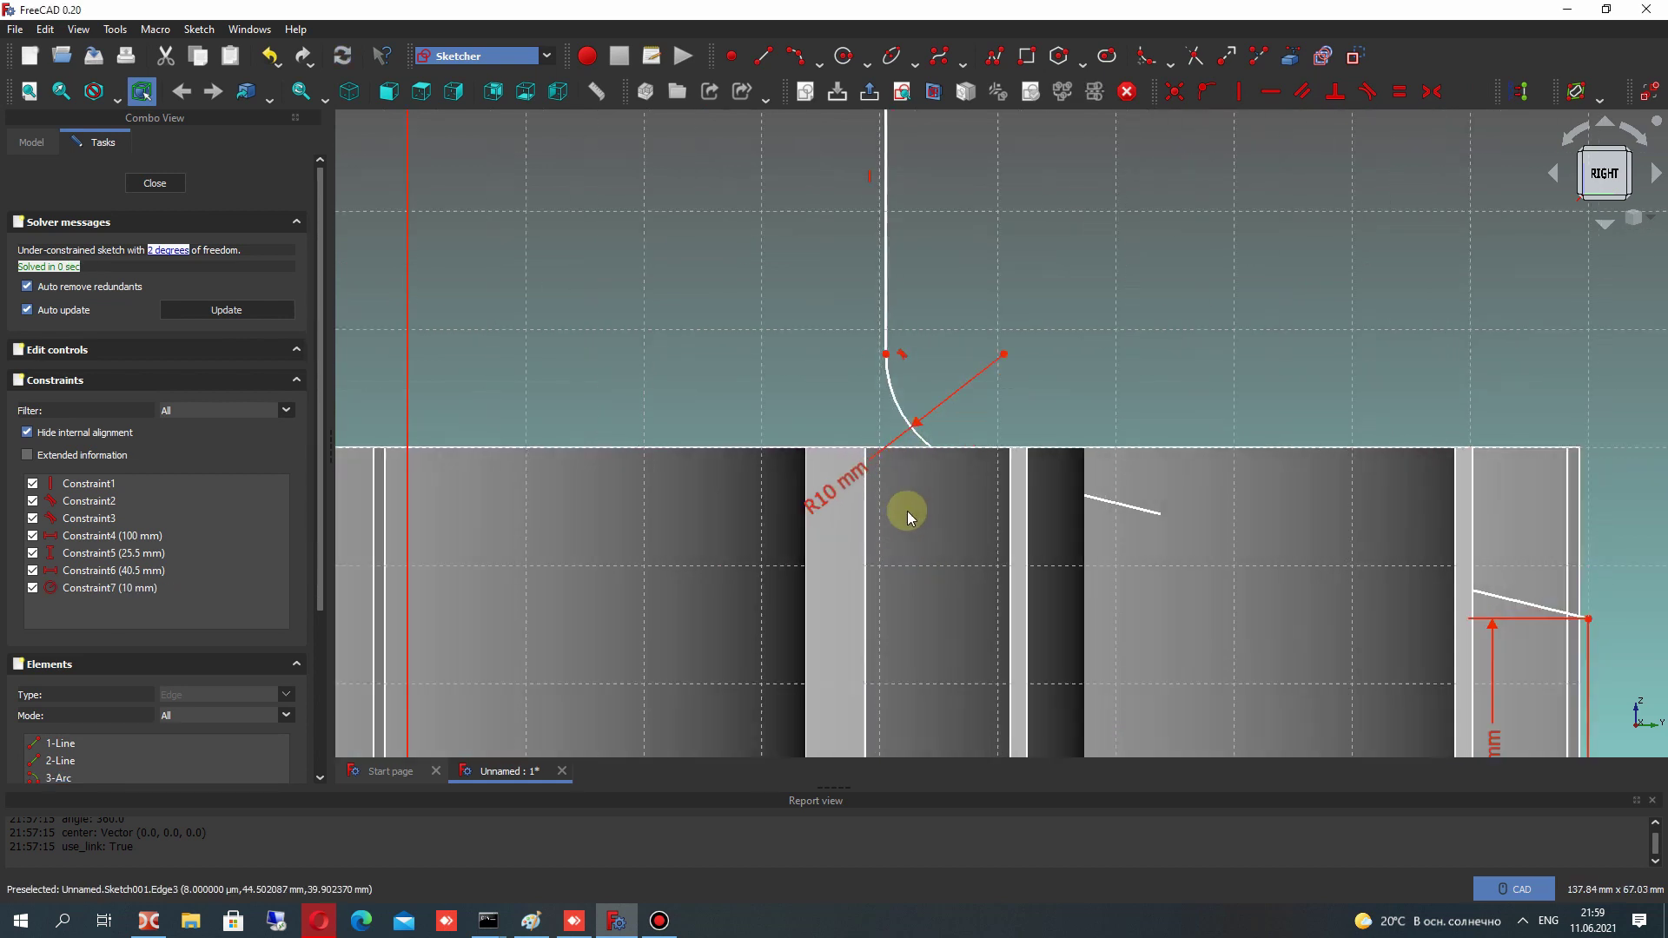
double_click(836, 477)
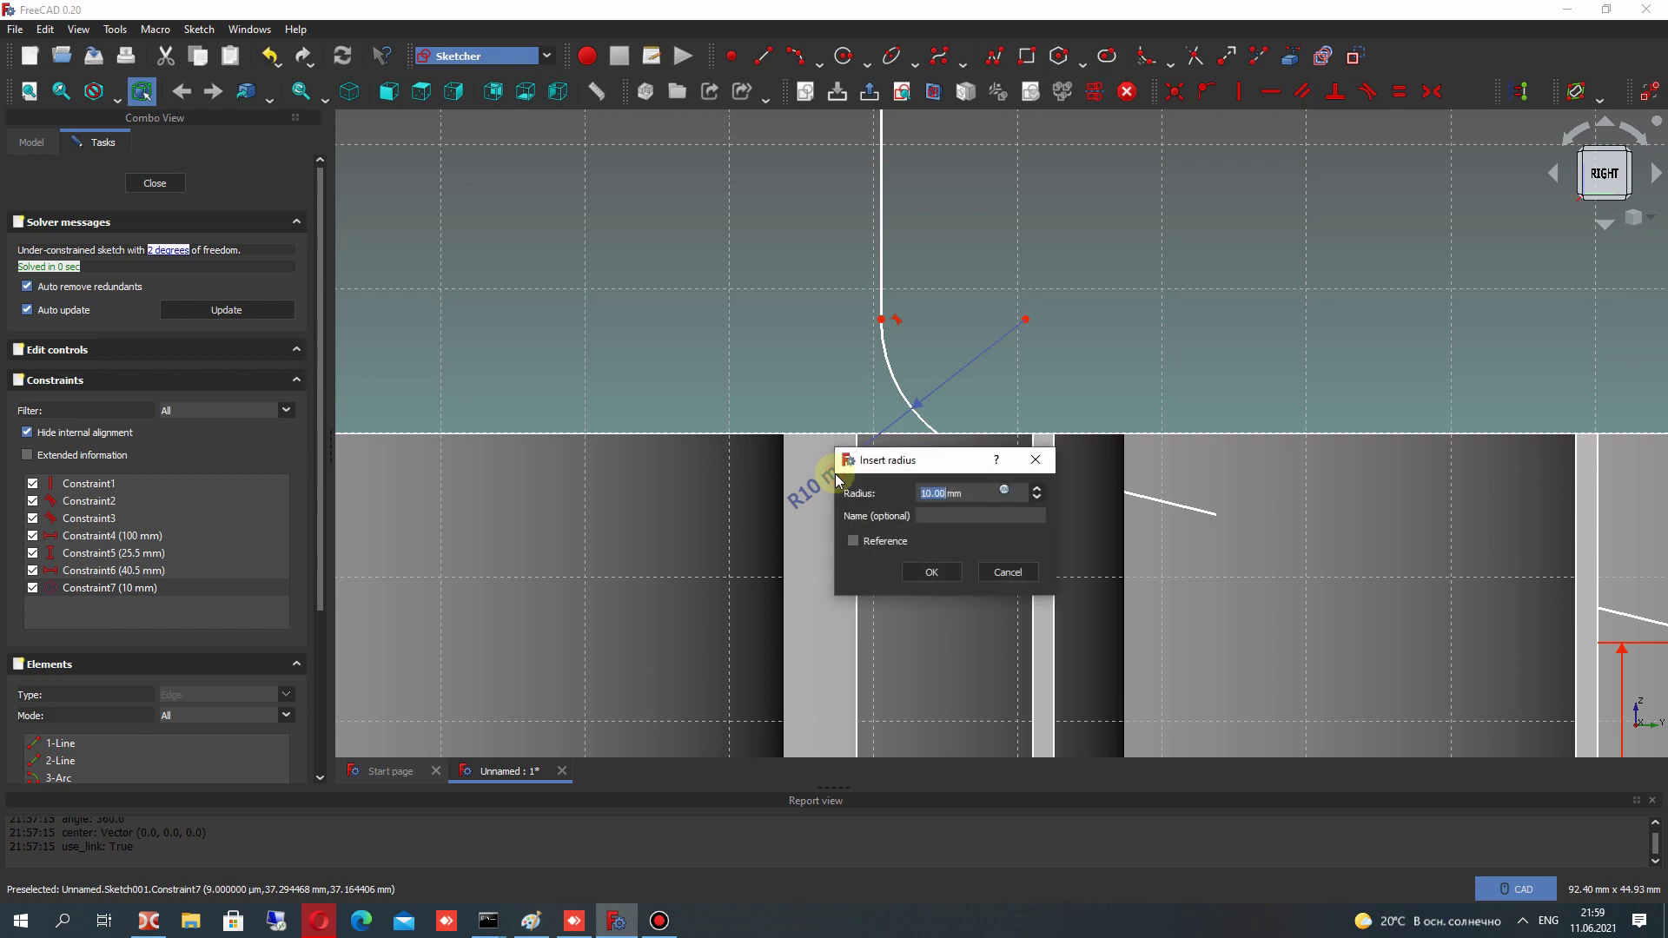
type("15")
key("Return")
Shift the fillet arc upward so its lower end sits above the blades' top edge
scroll(835, 472, "down", 3)
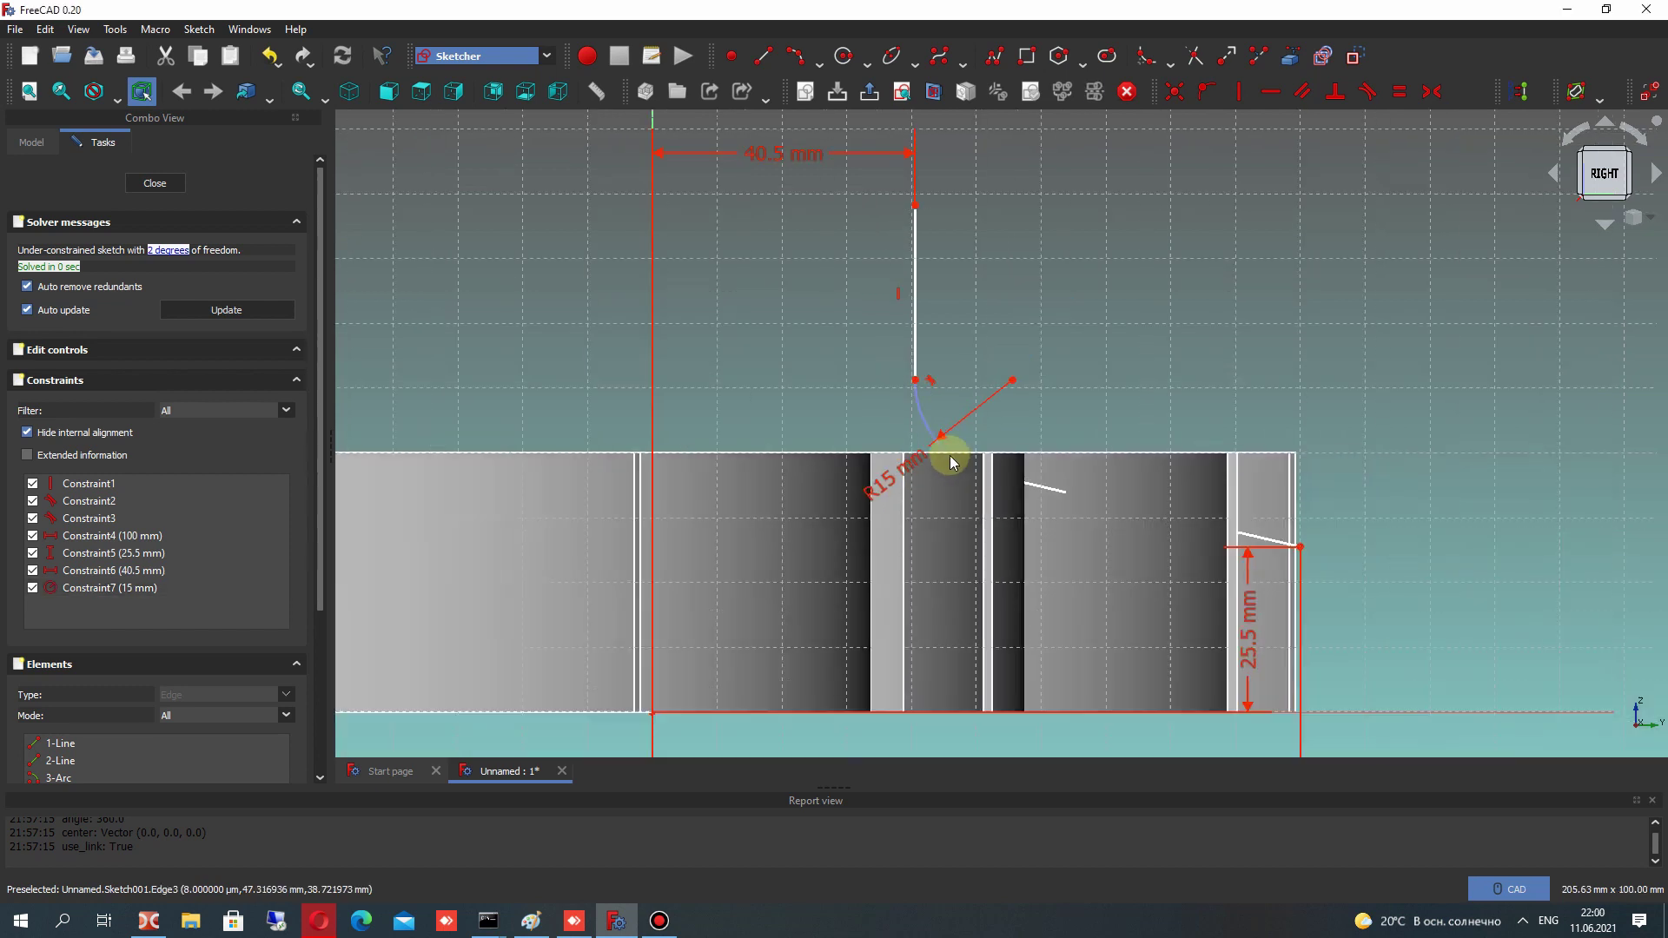
mouse_move(917, 363)
left_mouse_down()
mouse_move(912, 489)
mouse_move(921, 299)
mouse_move(974, 417)
left_mouse_up()
scroll(974, 463, "up", 1)
scroll(1176, 428, "down", 2)
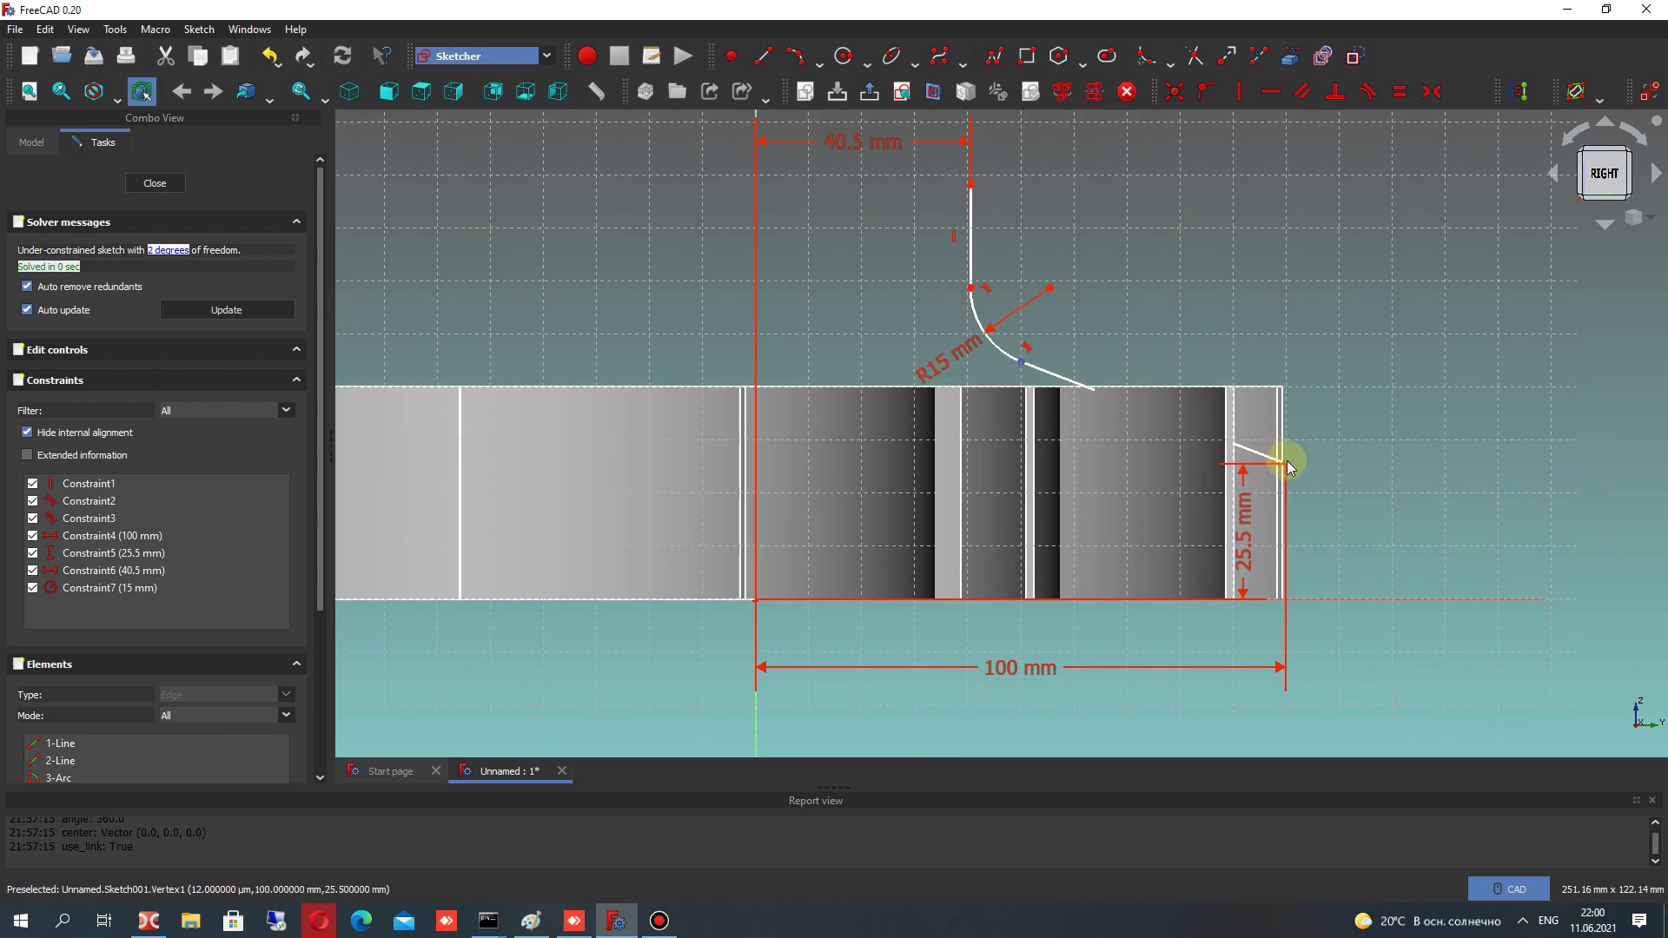
Constrain the vertical distance between the fillet arc's lower endpoint and the sloped line's outer endpoint to 15 mm
left_click(1482, 90)
left_click(1474, 92)
left_click(1282, 128)
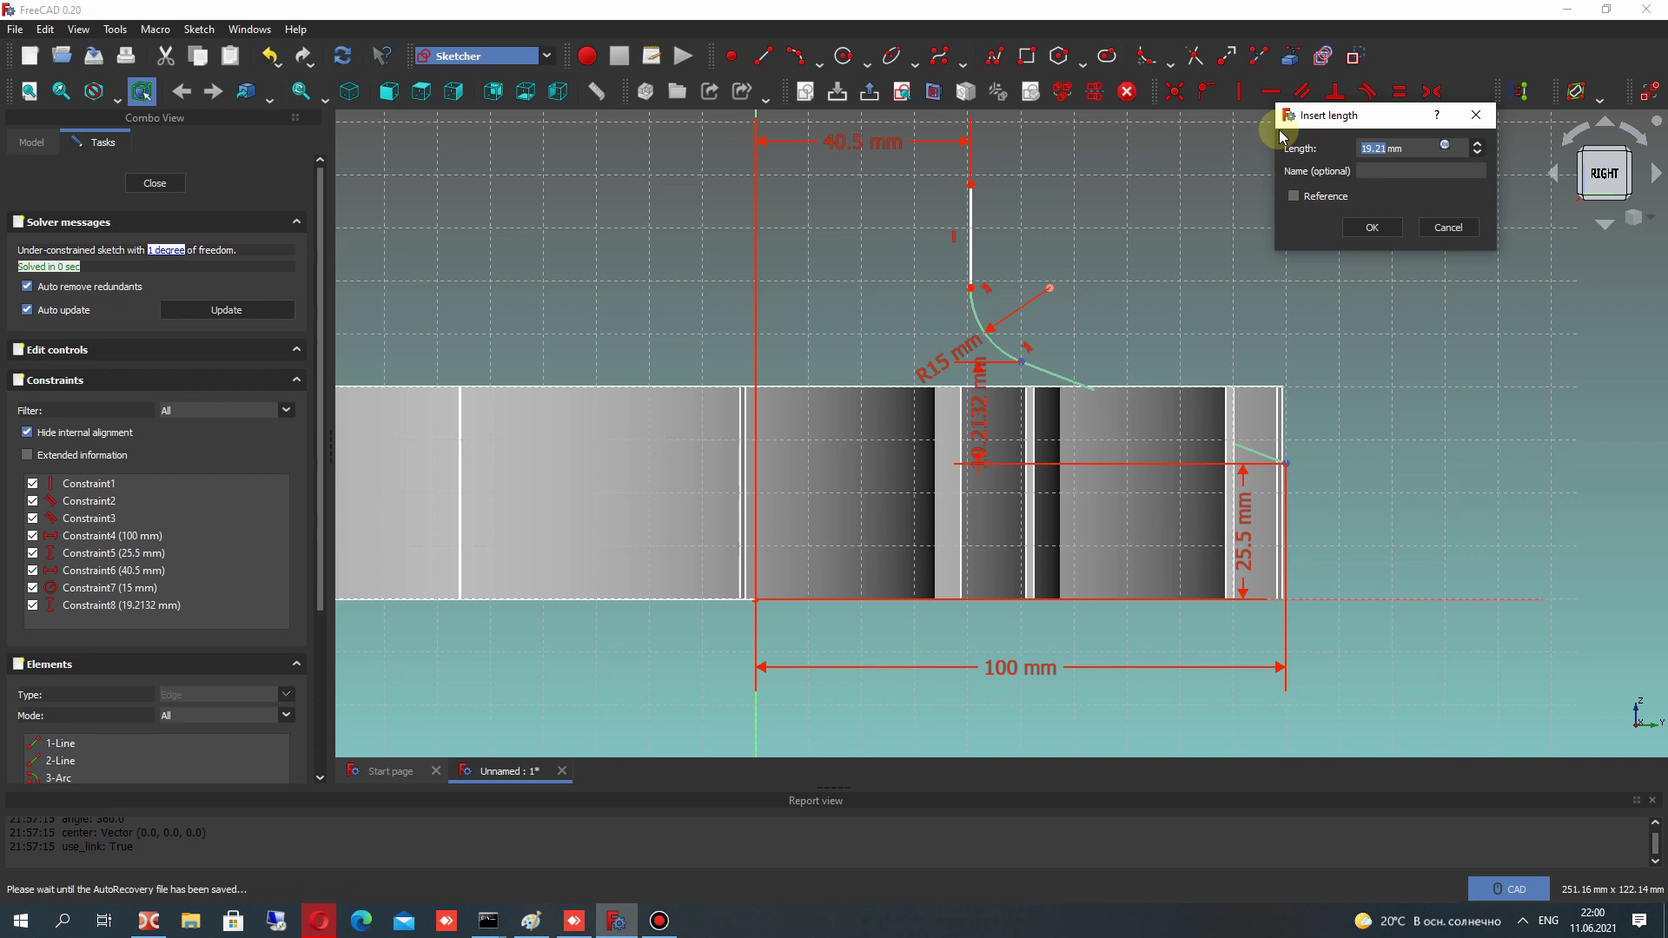
type("15")
key("Return")
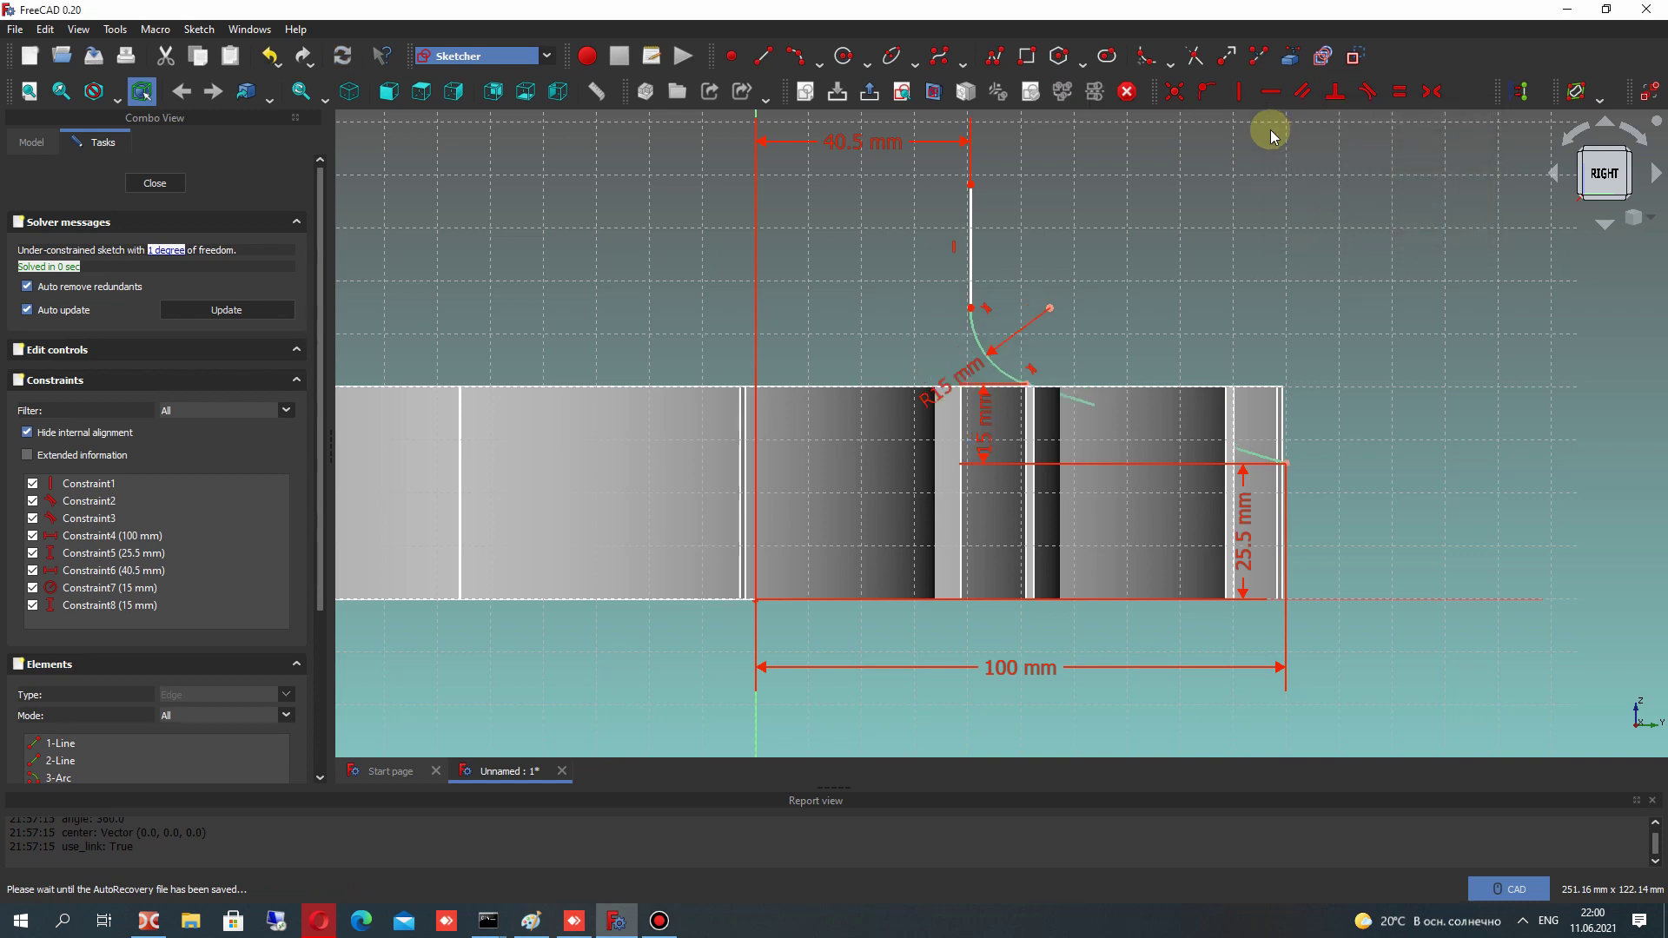
scroll(995, 386, "up", 2)
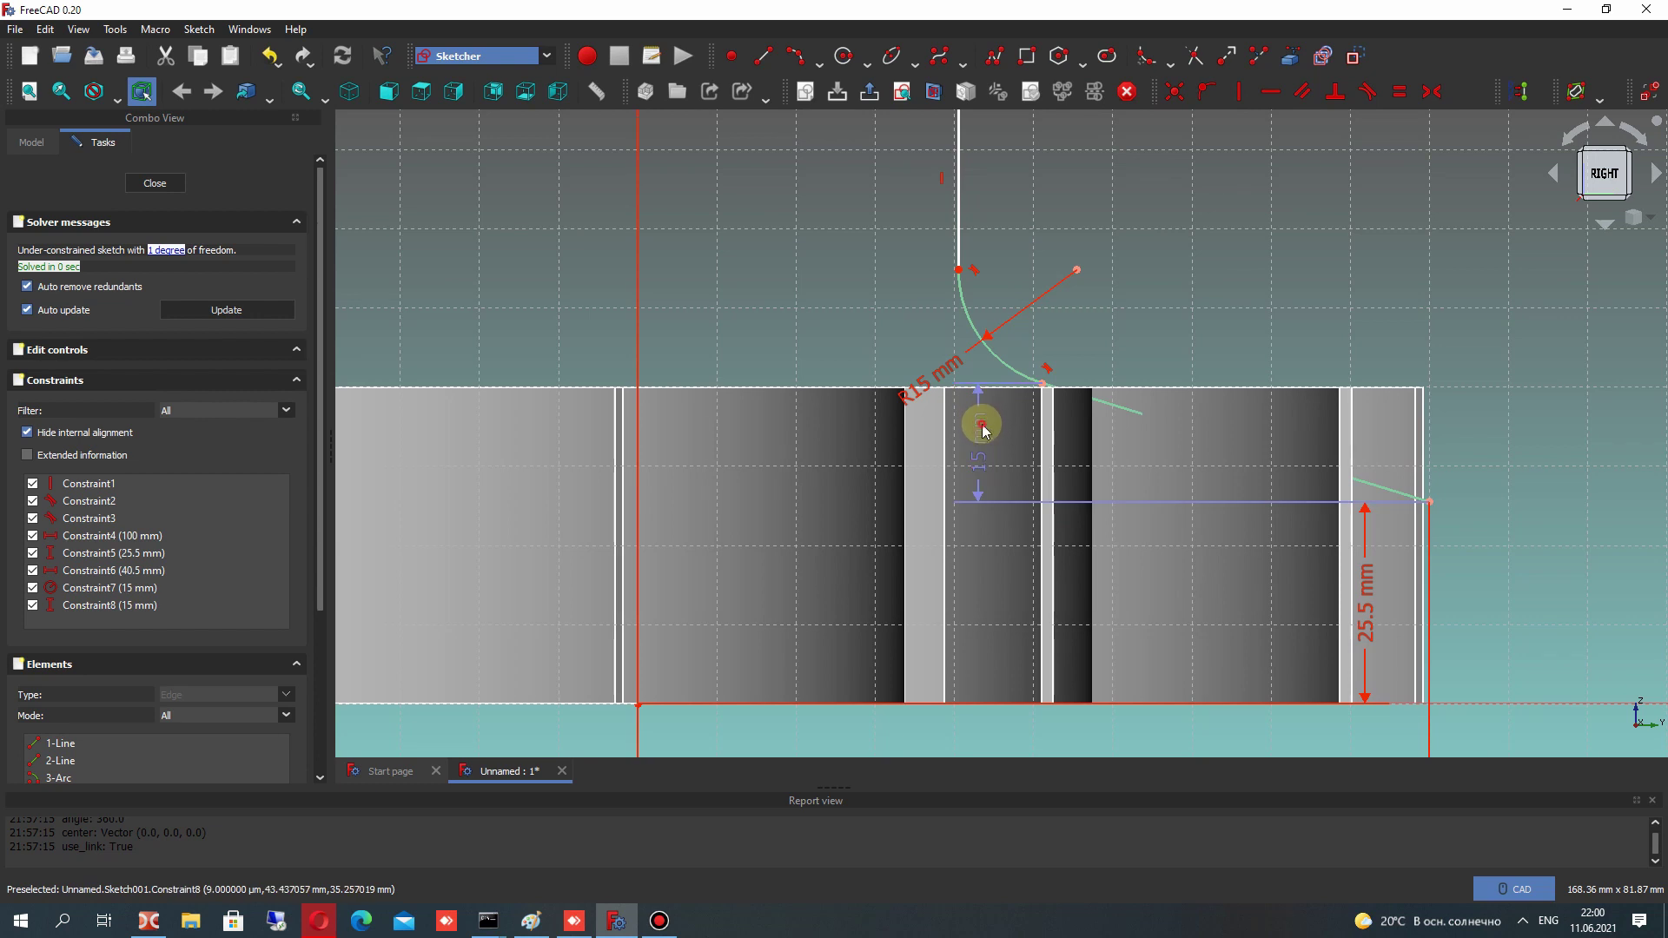
Set the vertical distance between the fillet arc's lower endpoint and the sloped line's outer endpoint to 6 mm
double_click(984, 410)
type("6mm")
key("Return")
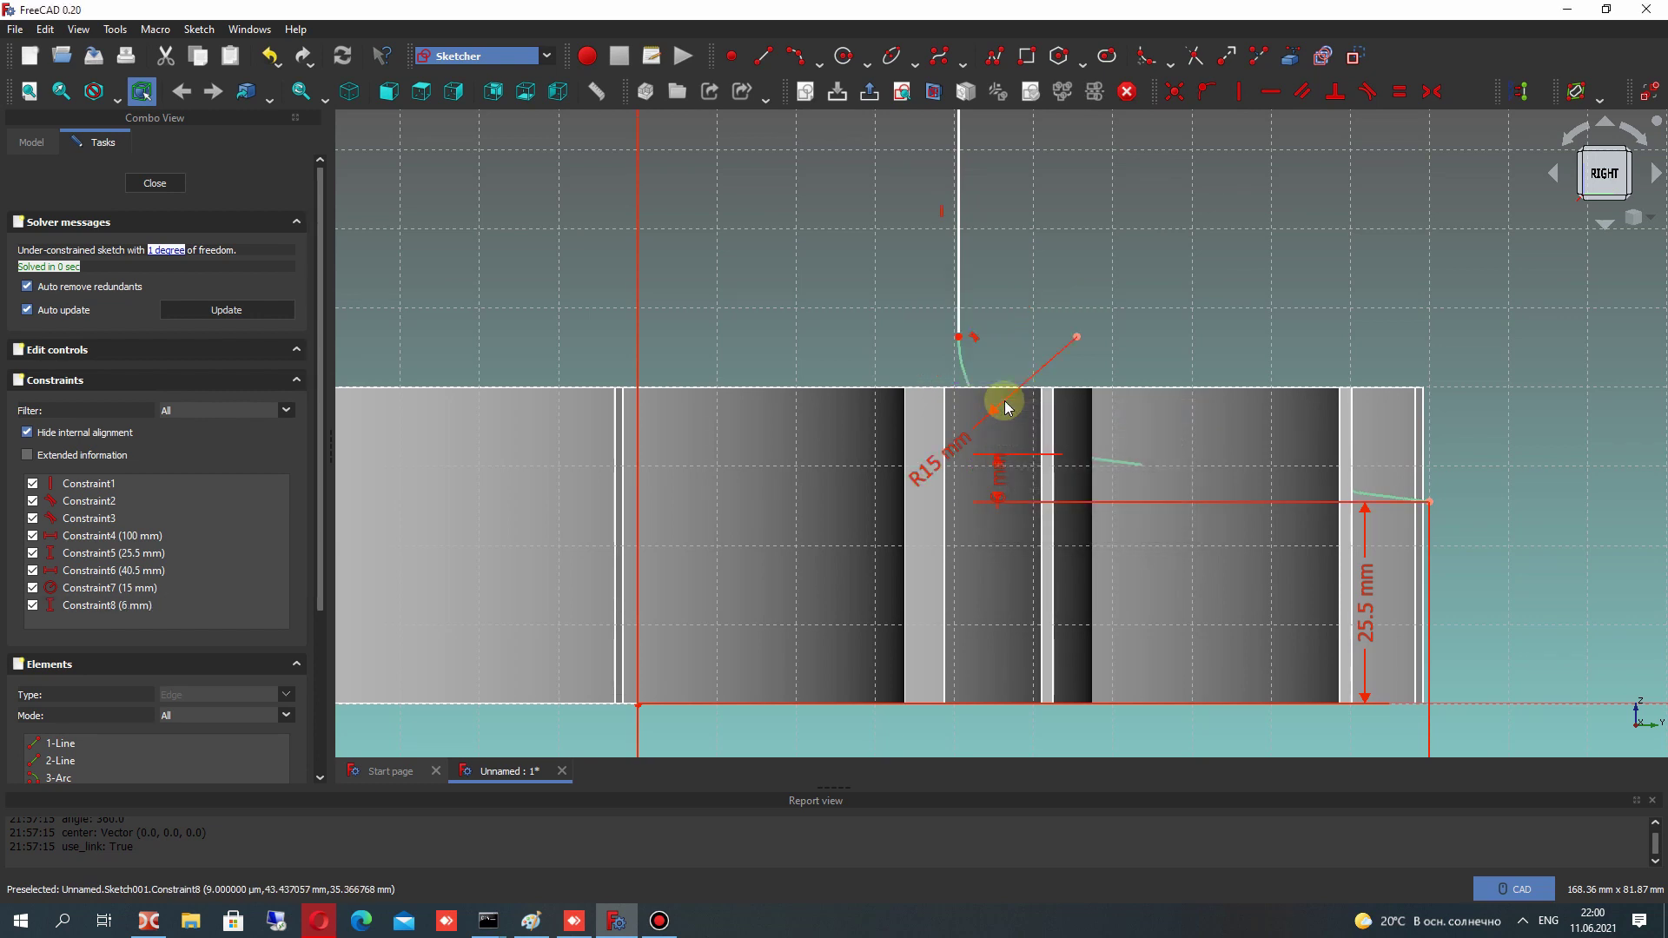
Set the vertical distance from the arc's lower endpoint to the sloped line's outer endpoint to 7.5 mm and the arc radius to 14.5 mm
double_click(1004, 477)
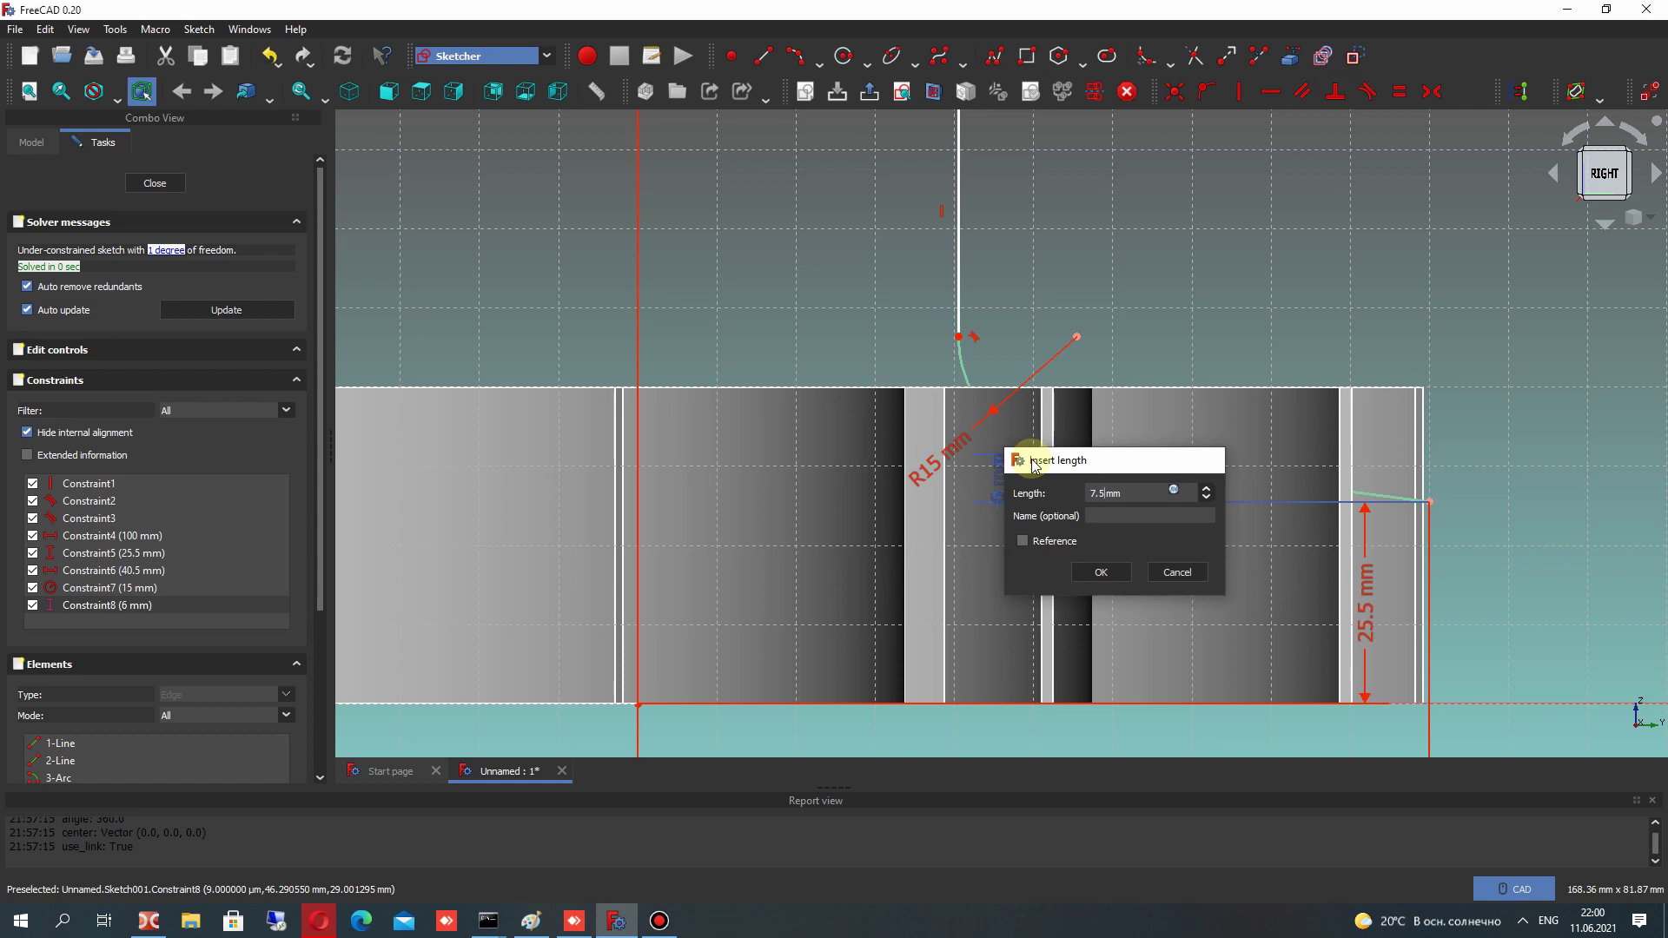
key("Return")
double_click(954, 441)
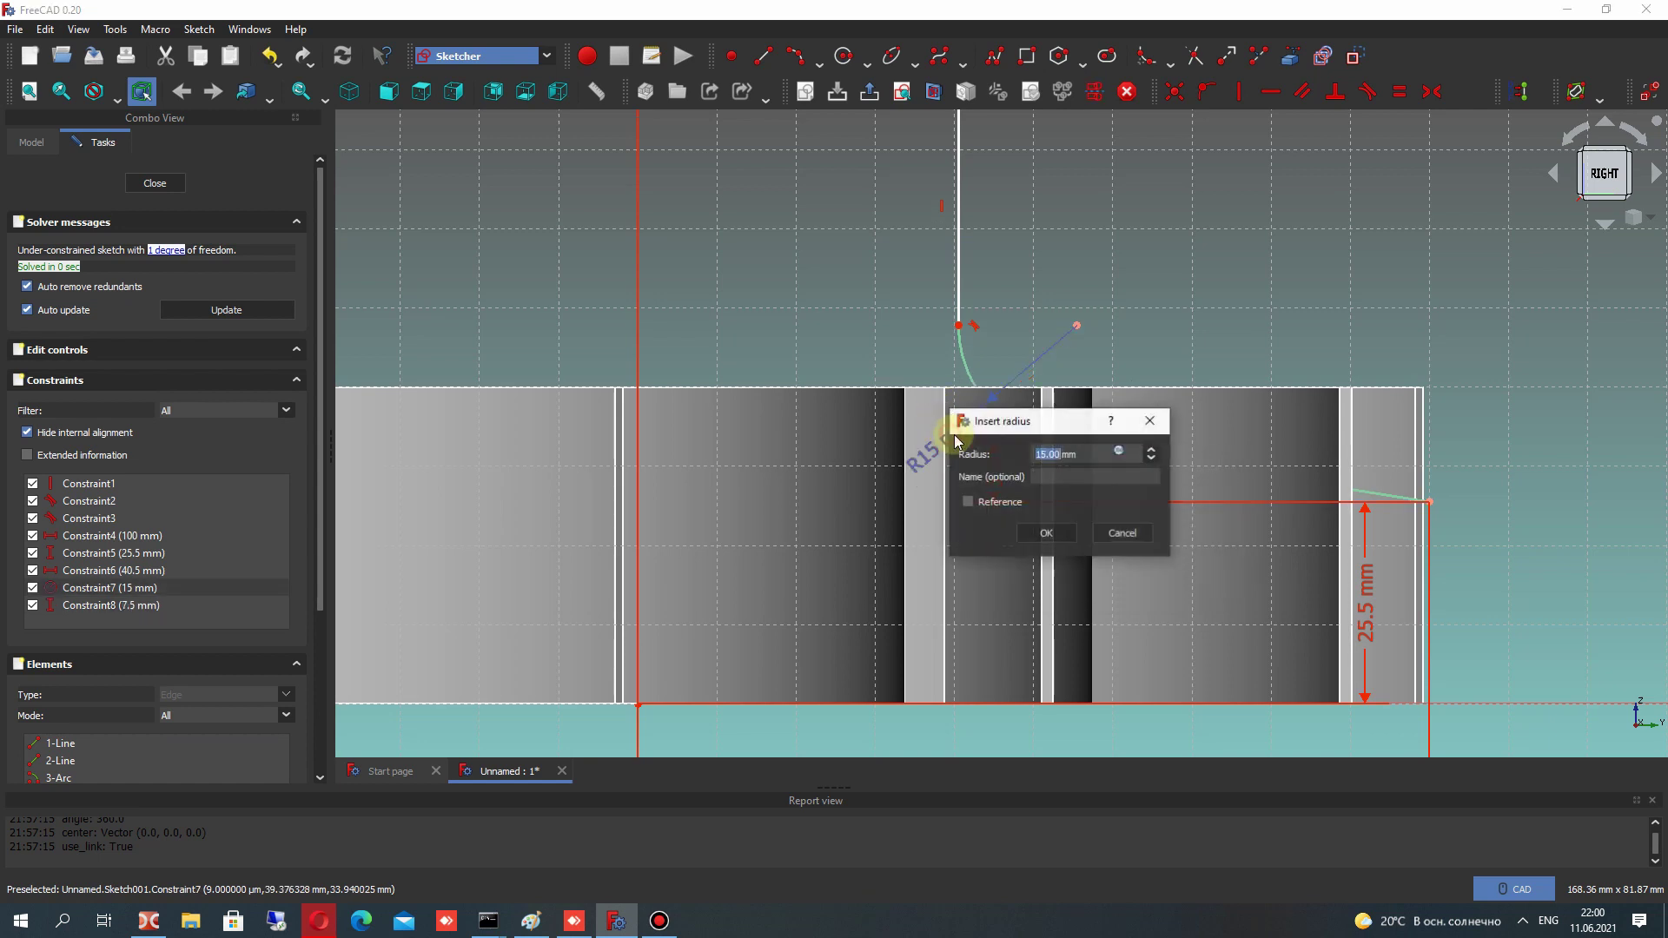
key("Return")
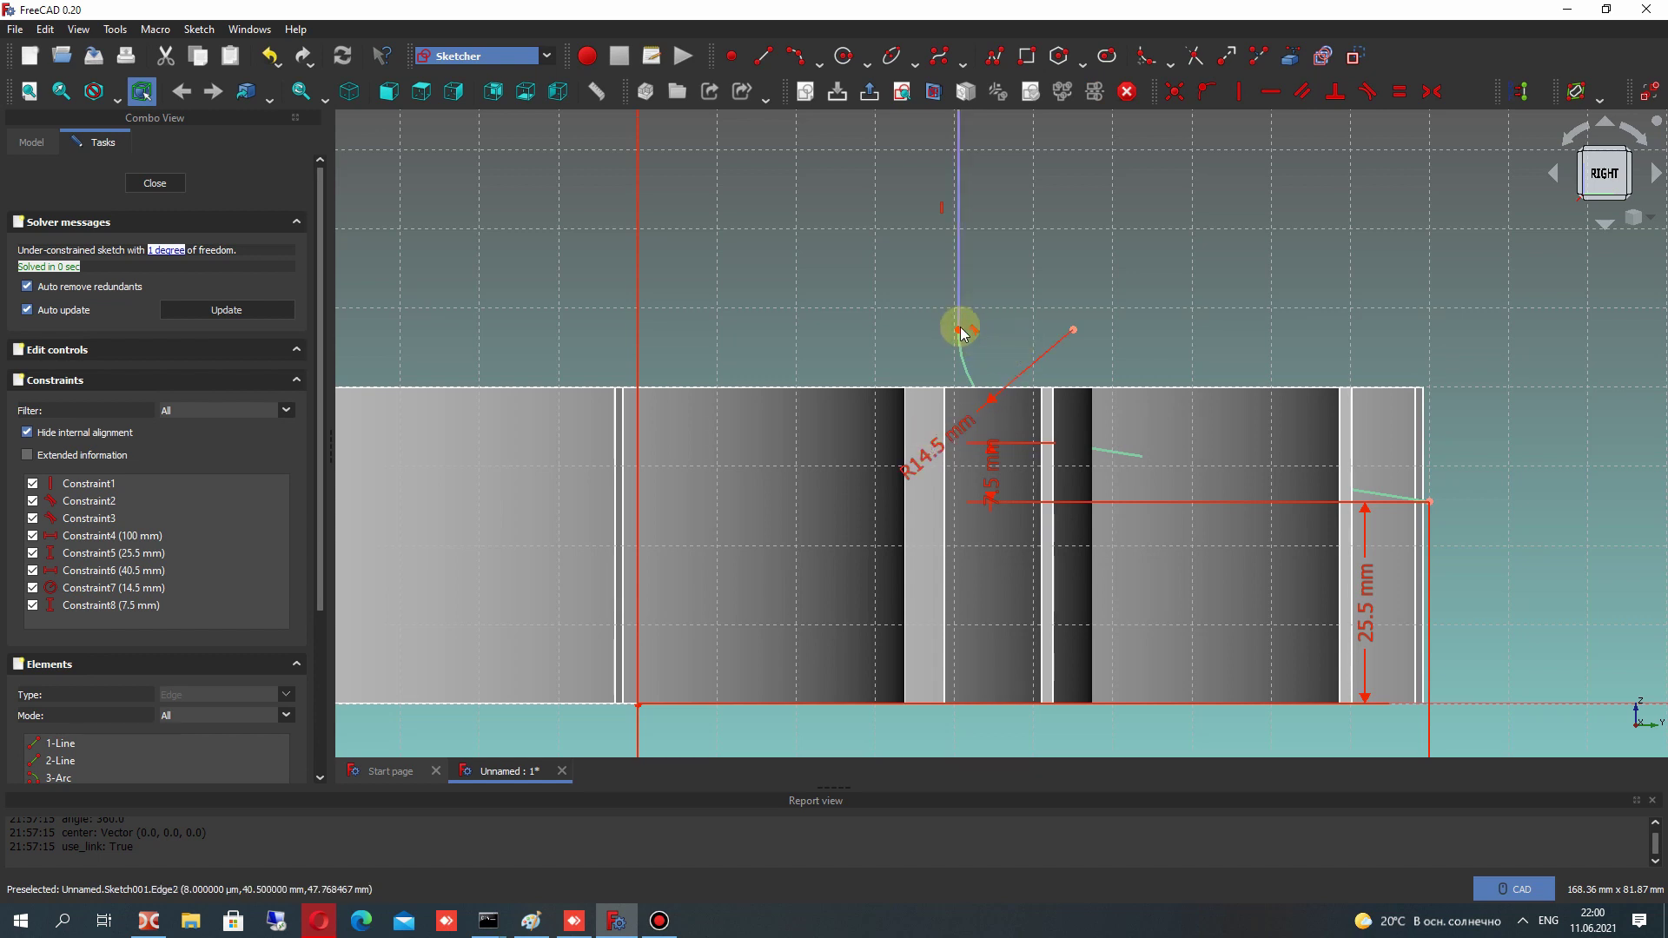
Try to constrain the vertical distance between the fillet arc's upper endpoint and the sloped line's outer endpoint to 20 mm
scroll(904, 376, "down", 1)
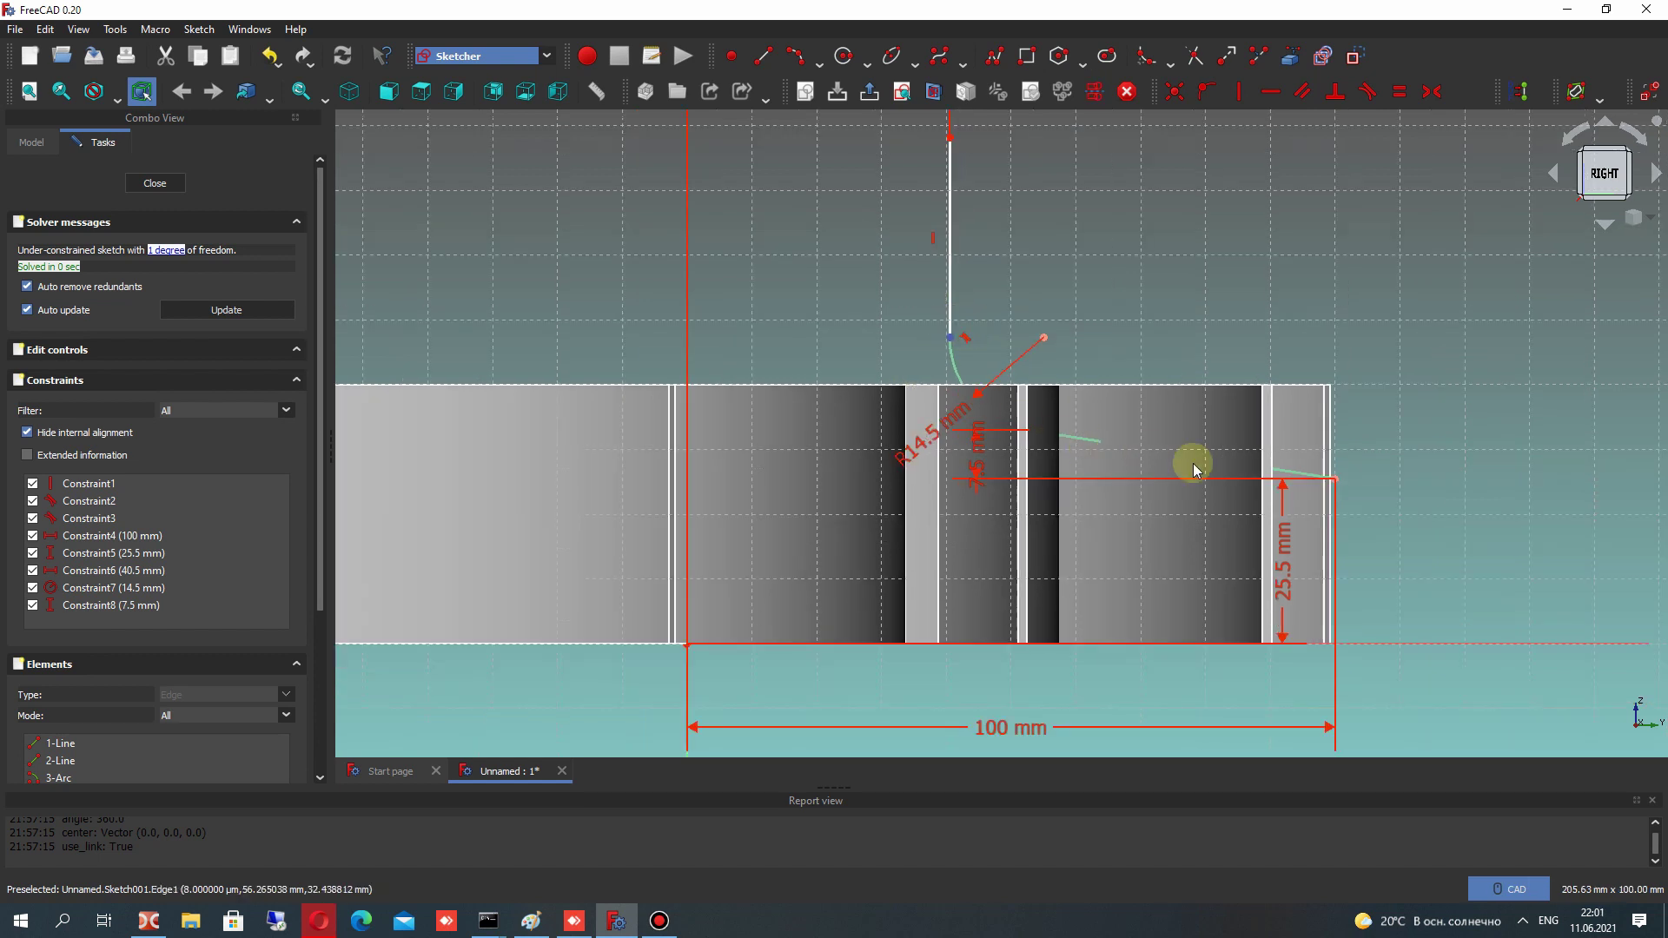
left_click(1335, 479)
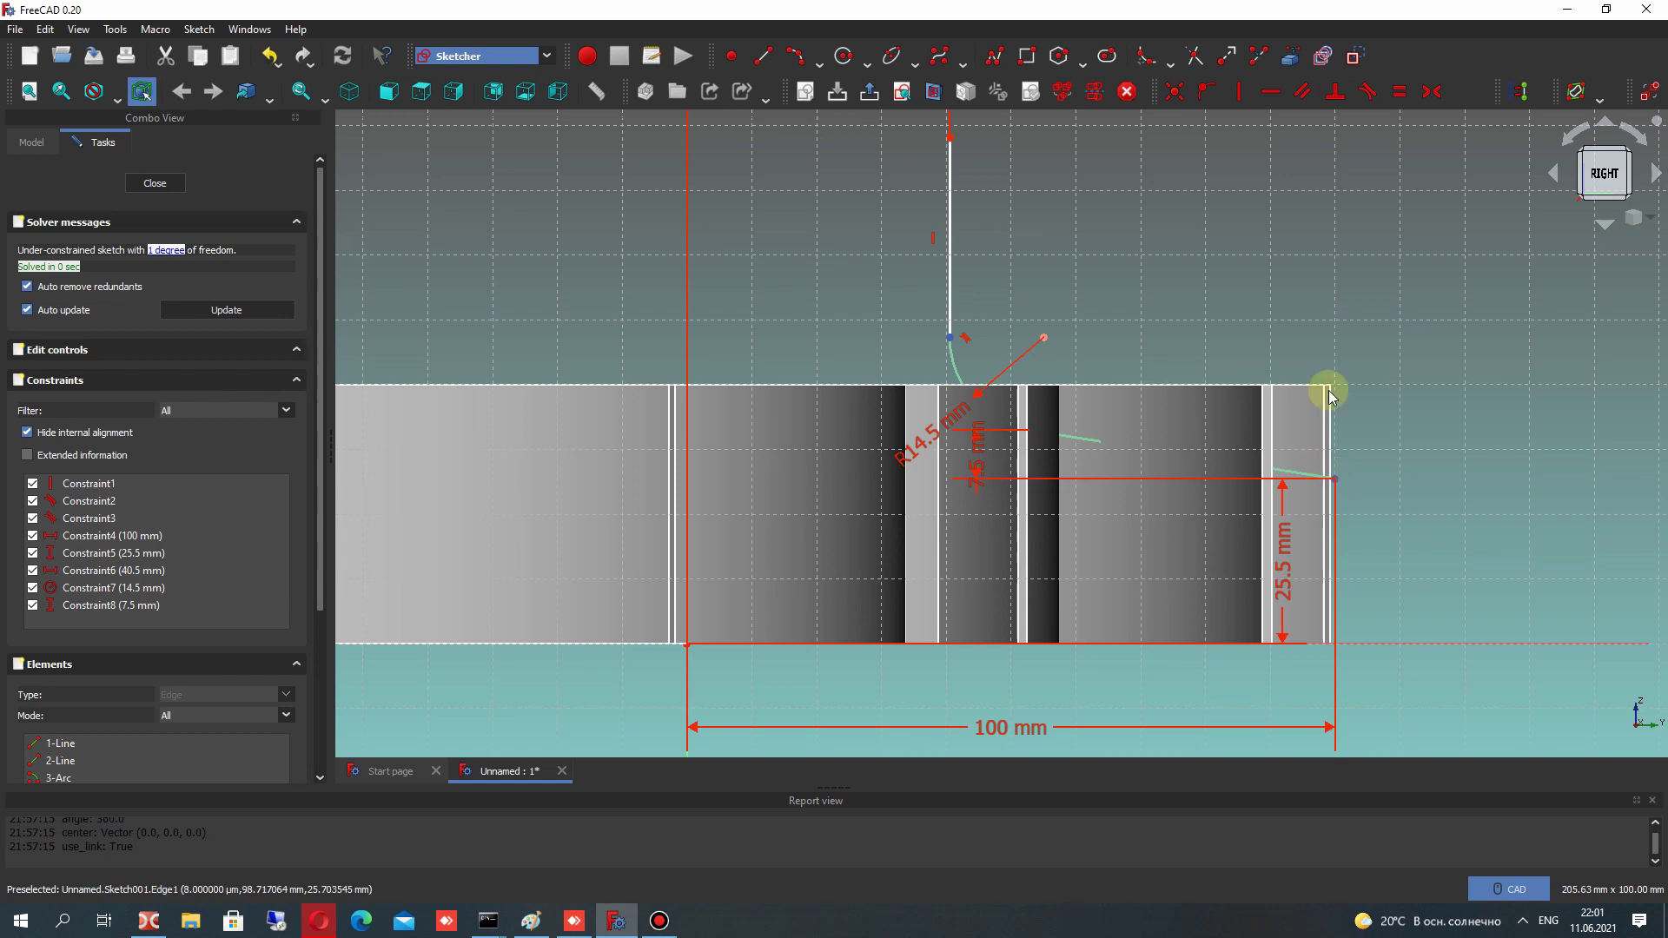
left_click(1485, 93)
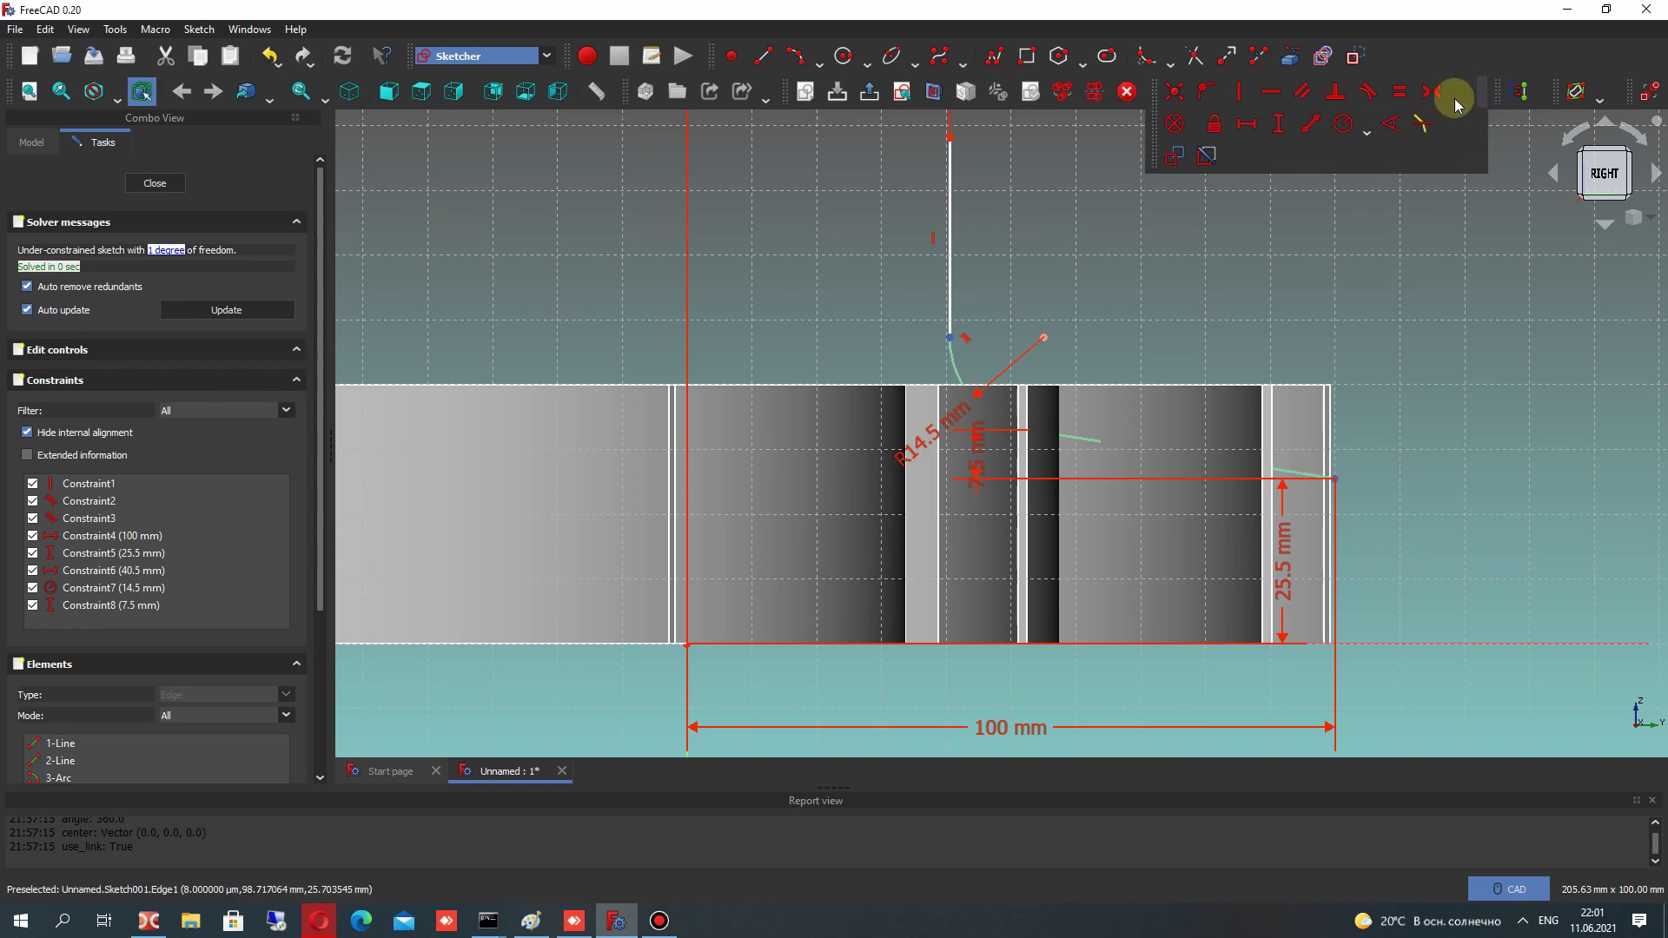
left_click(1281, 127)
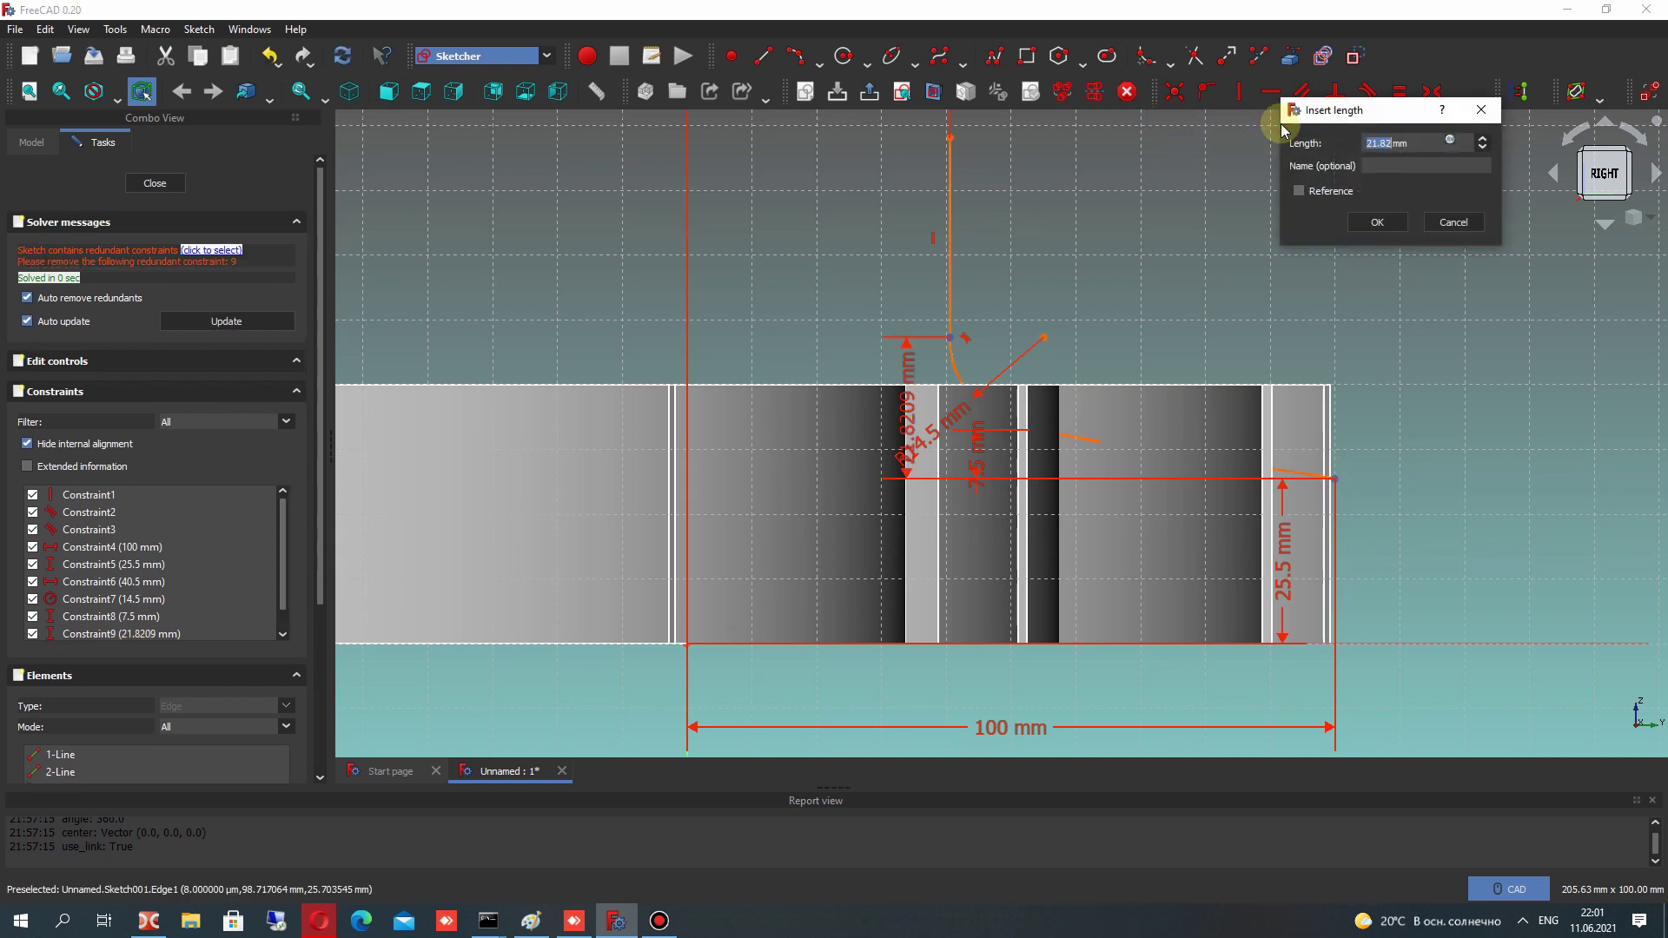
key("Return")
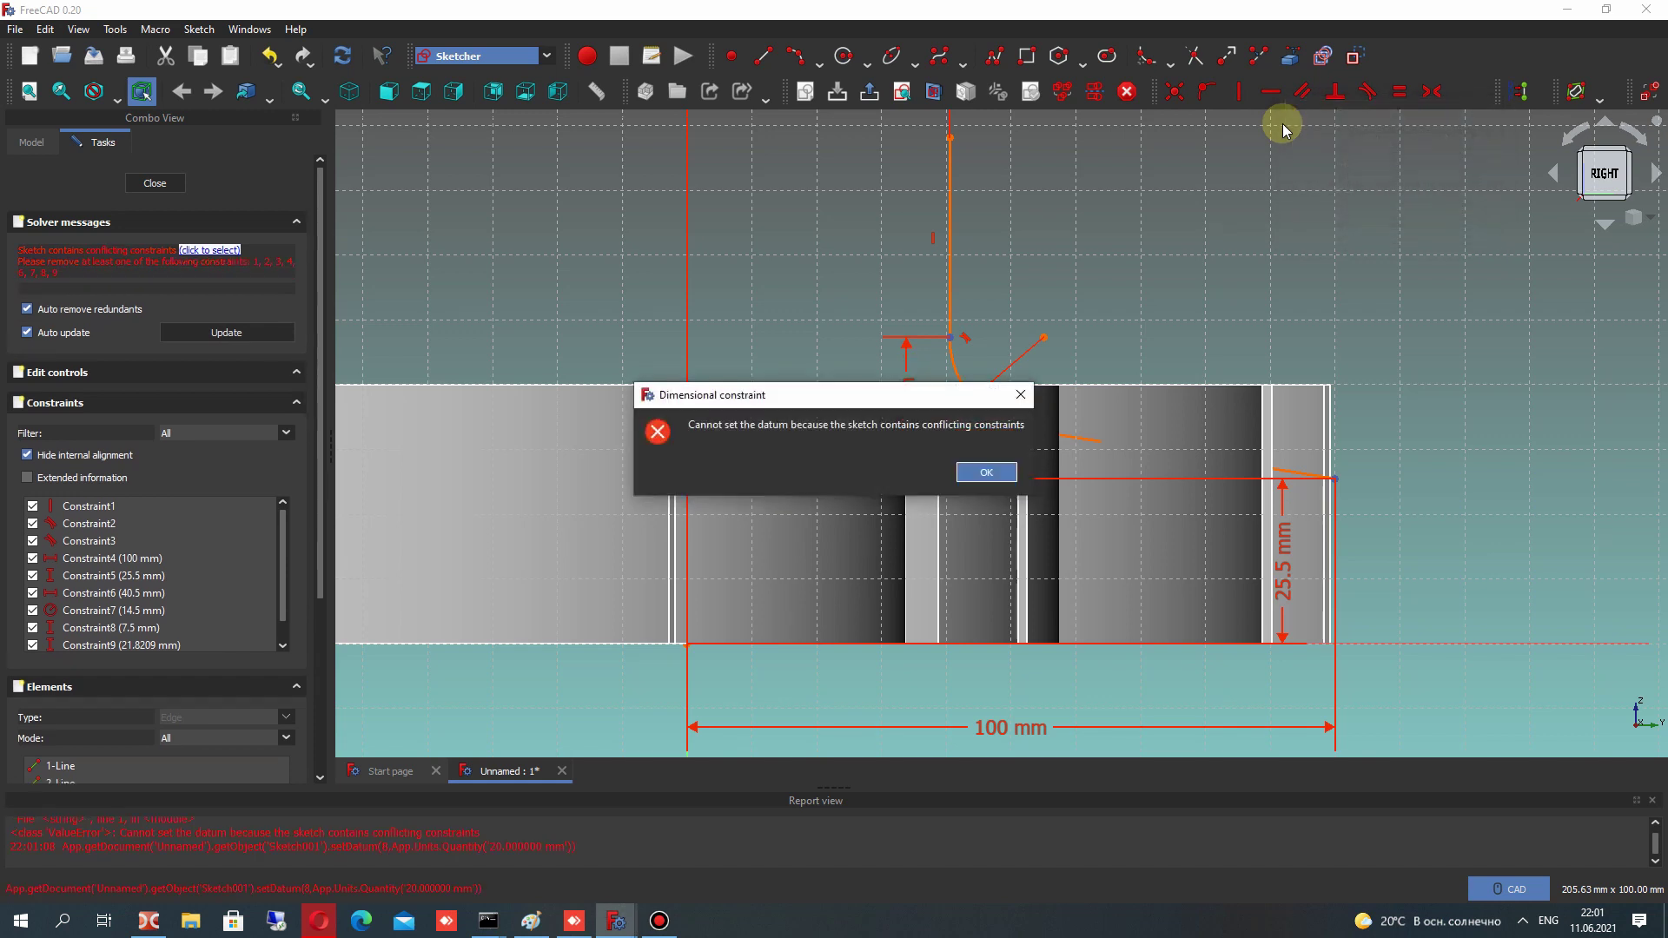
left_click(977, 471)
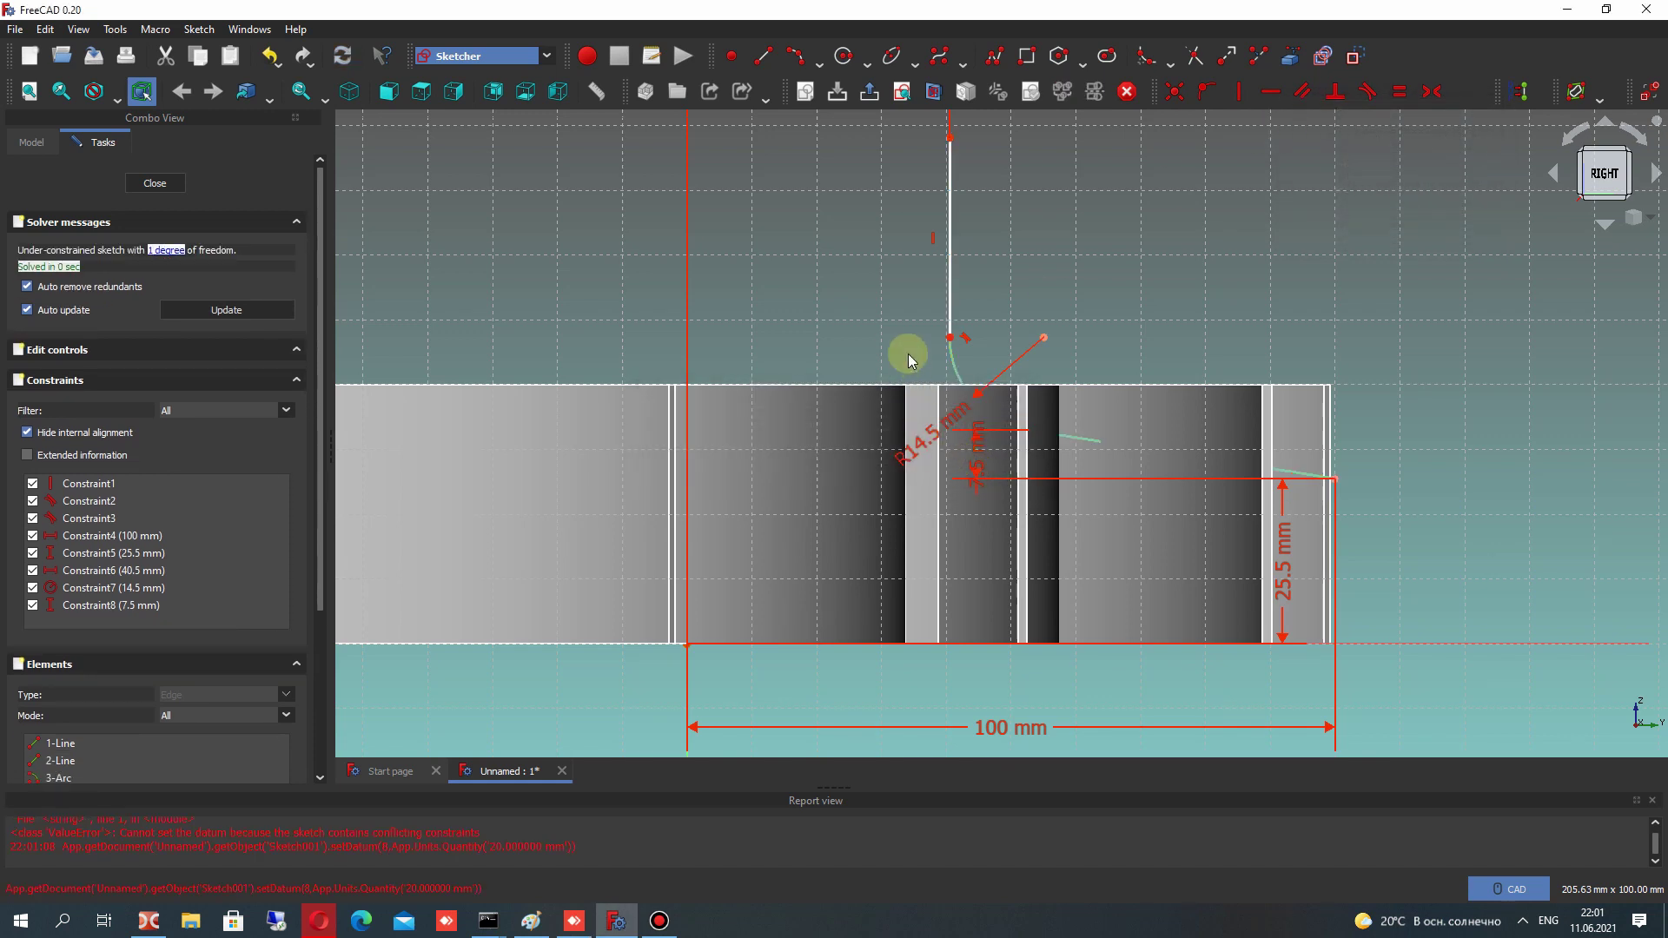
Shorten the vertical line from its upper end, close the profile with a horizontal line and a slanted line about 37 mm long, and finish the sketch
left_click_drag(946, 335, 949, 195)
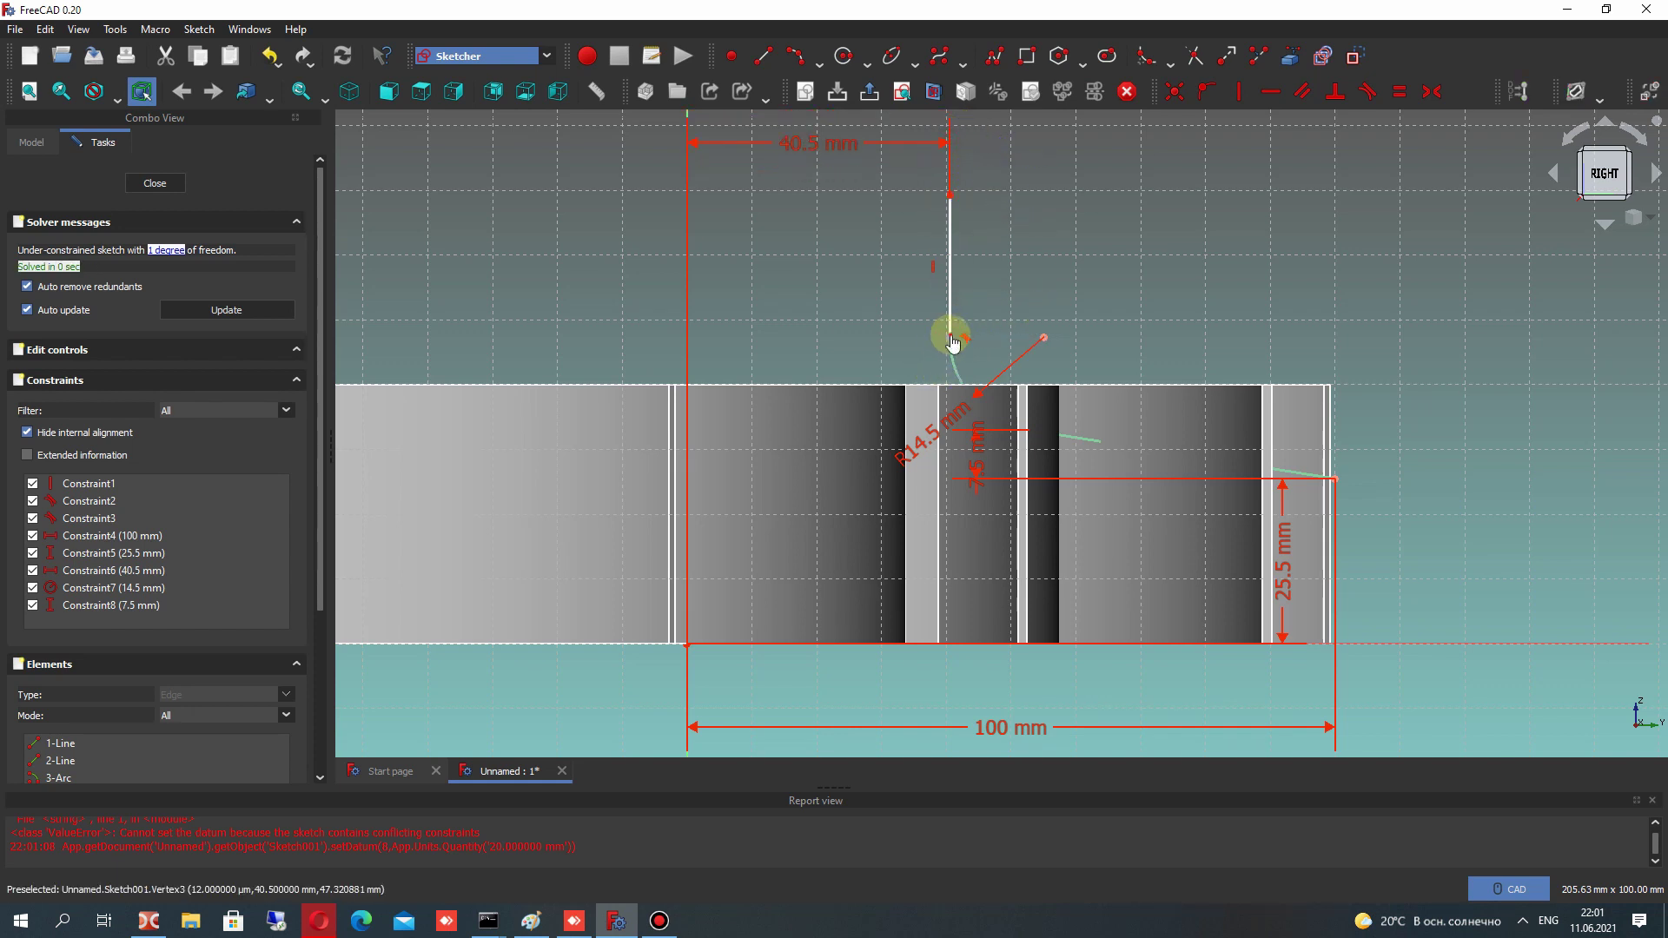
left_click_drag(950, 195, 949, 250)
left_click(763, 57)
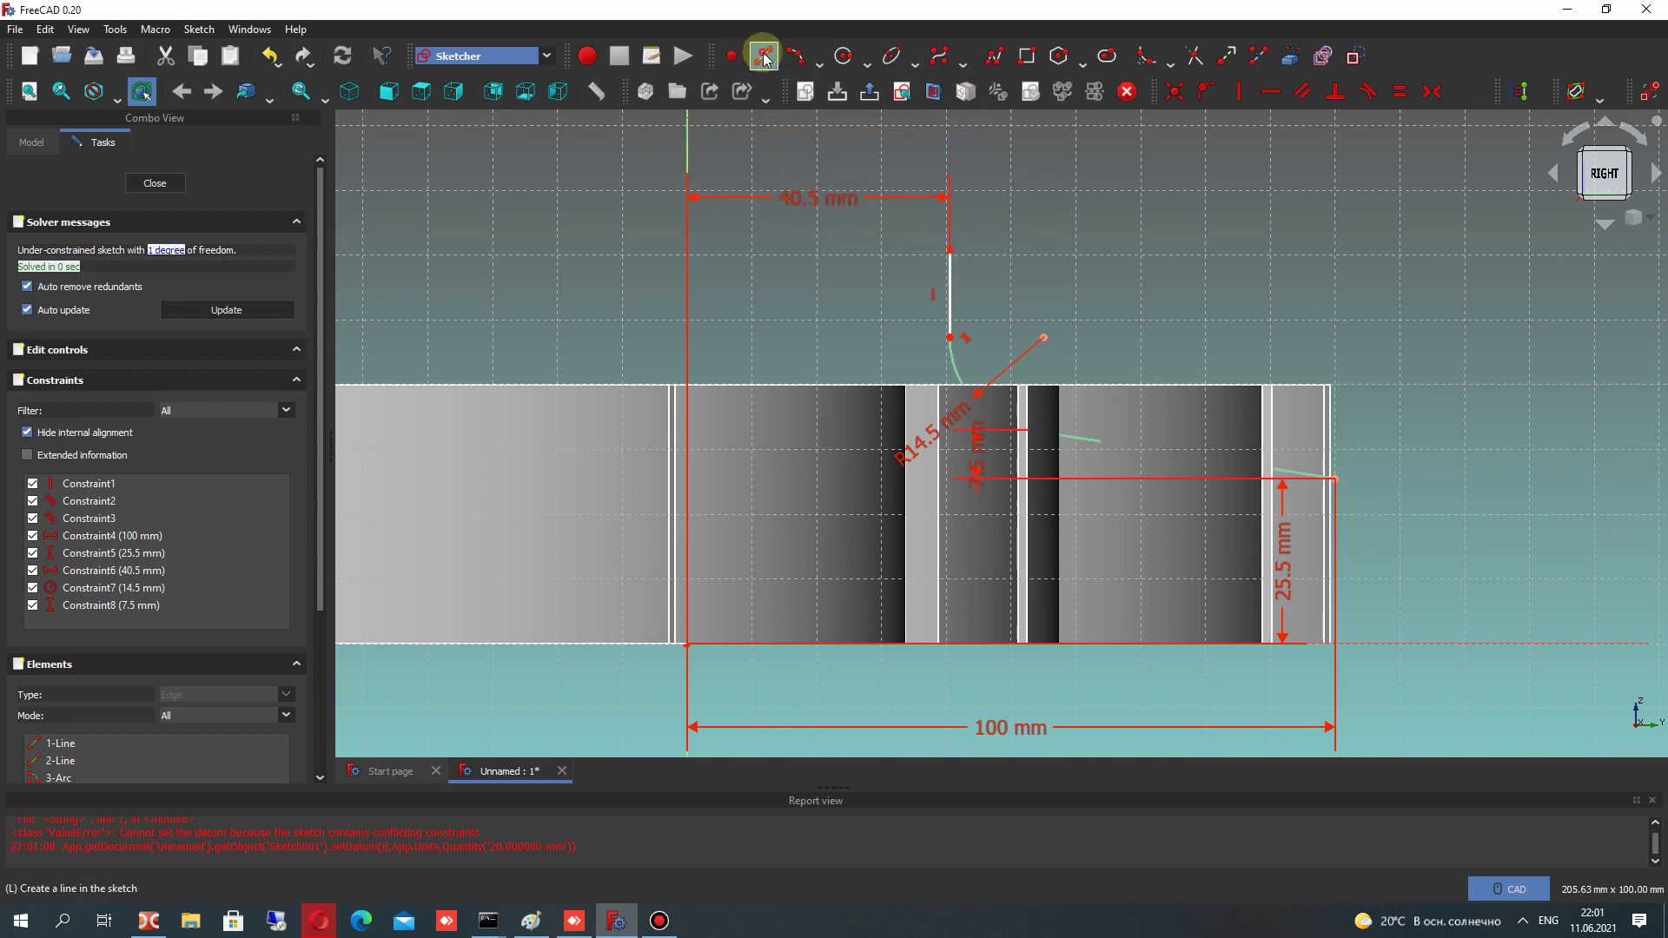
left_click(949, 250)
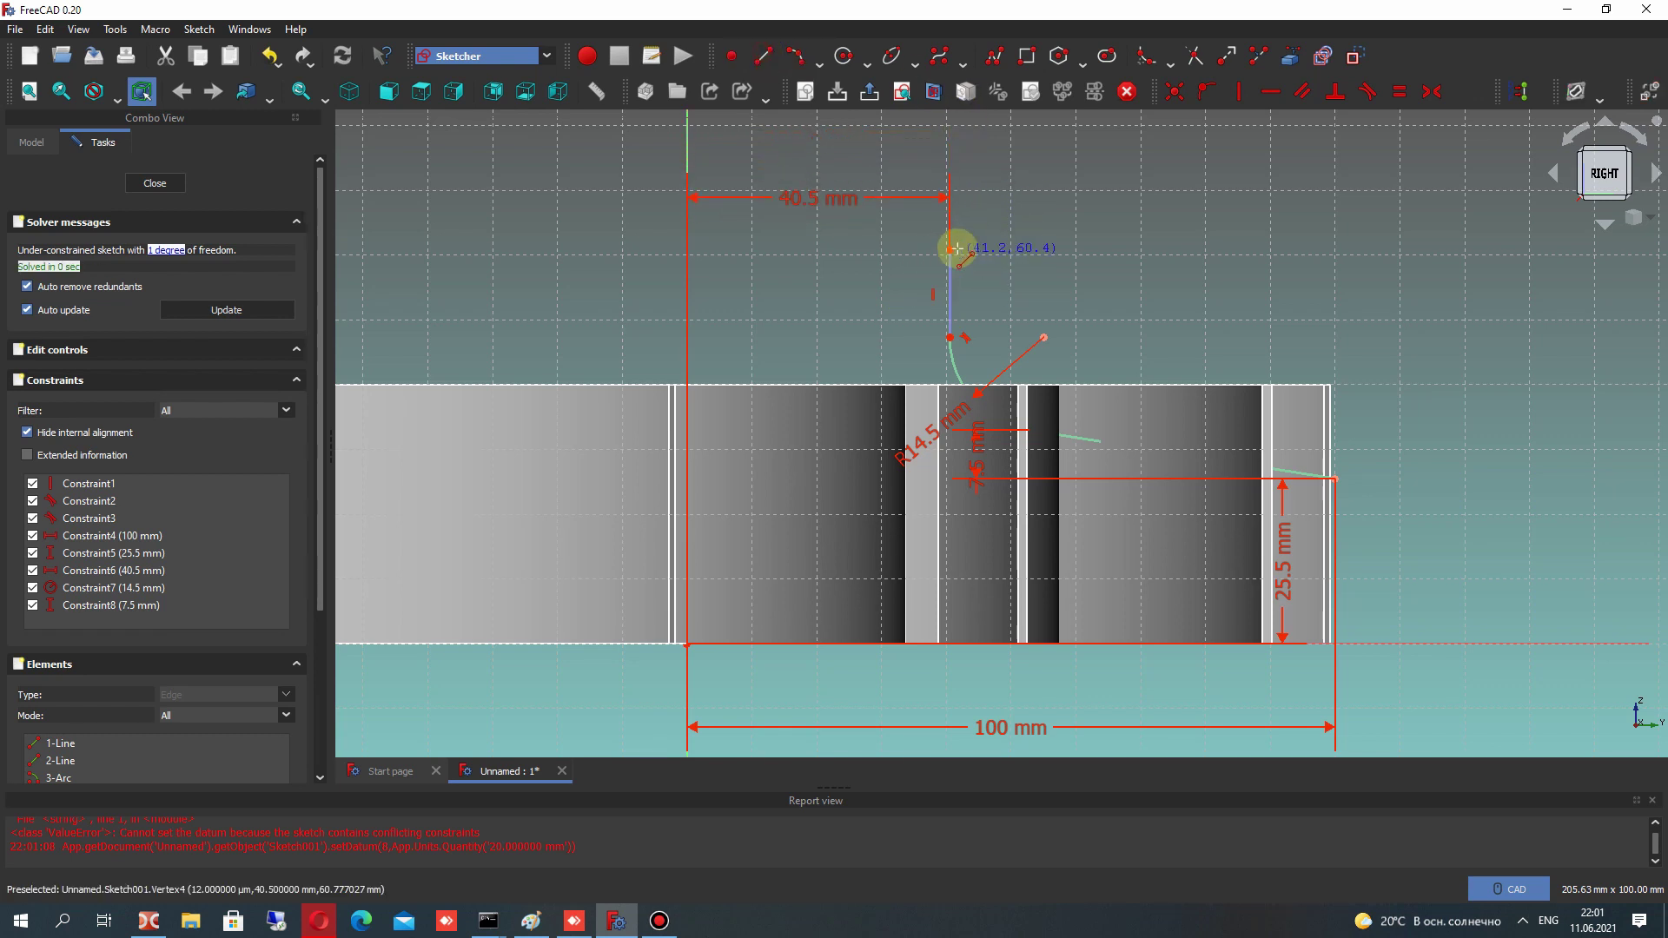
left_click(1409, 252)
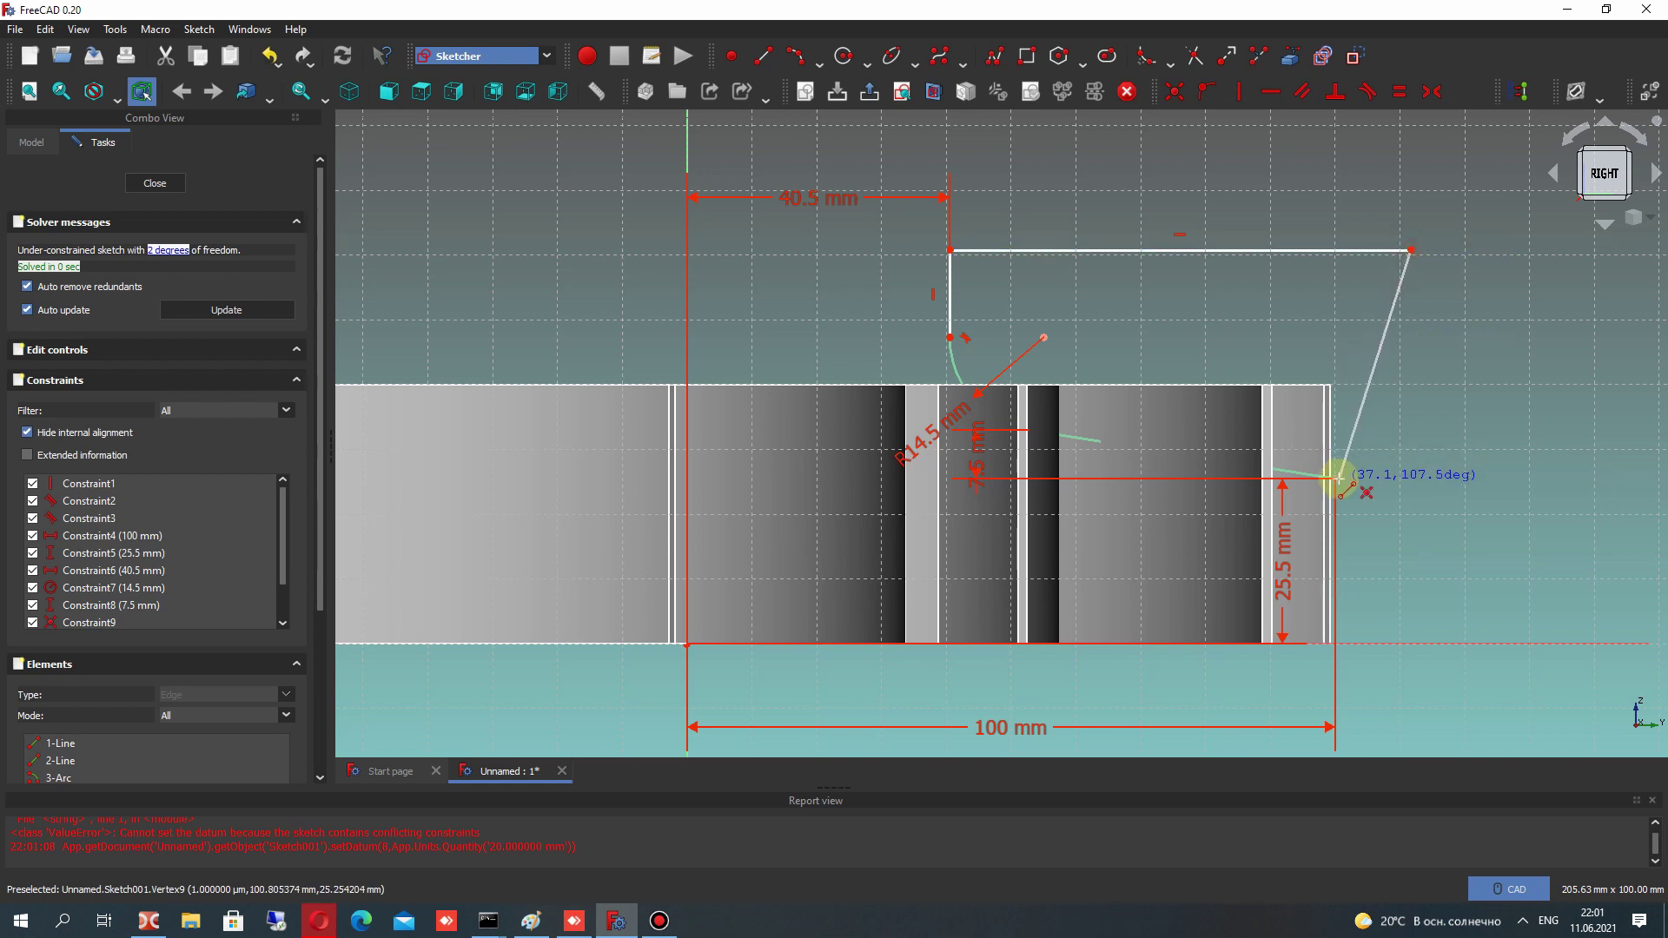
left_click(1337, 477)
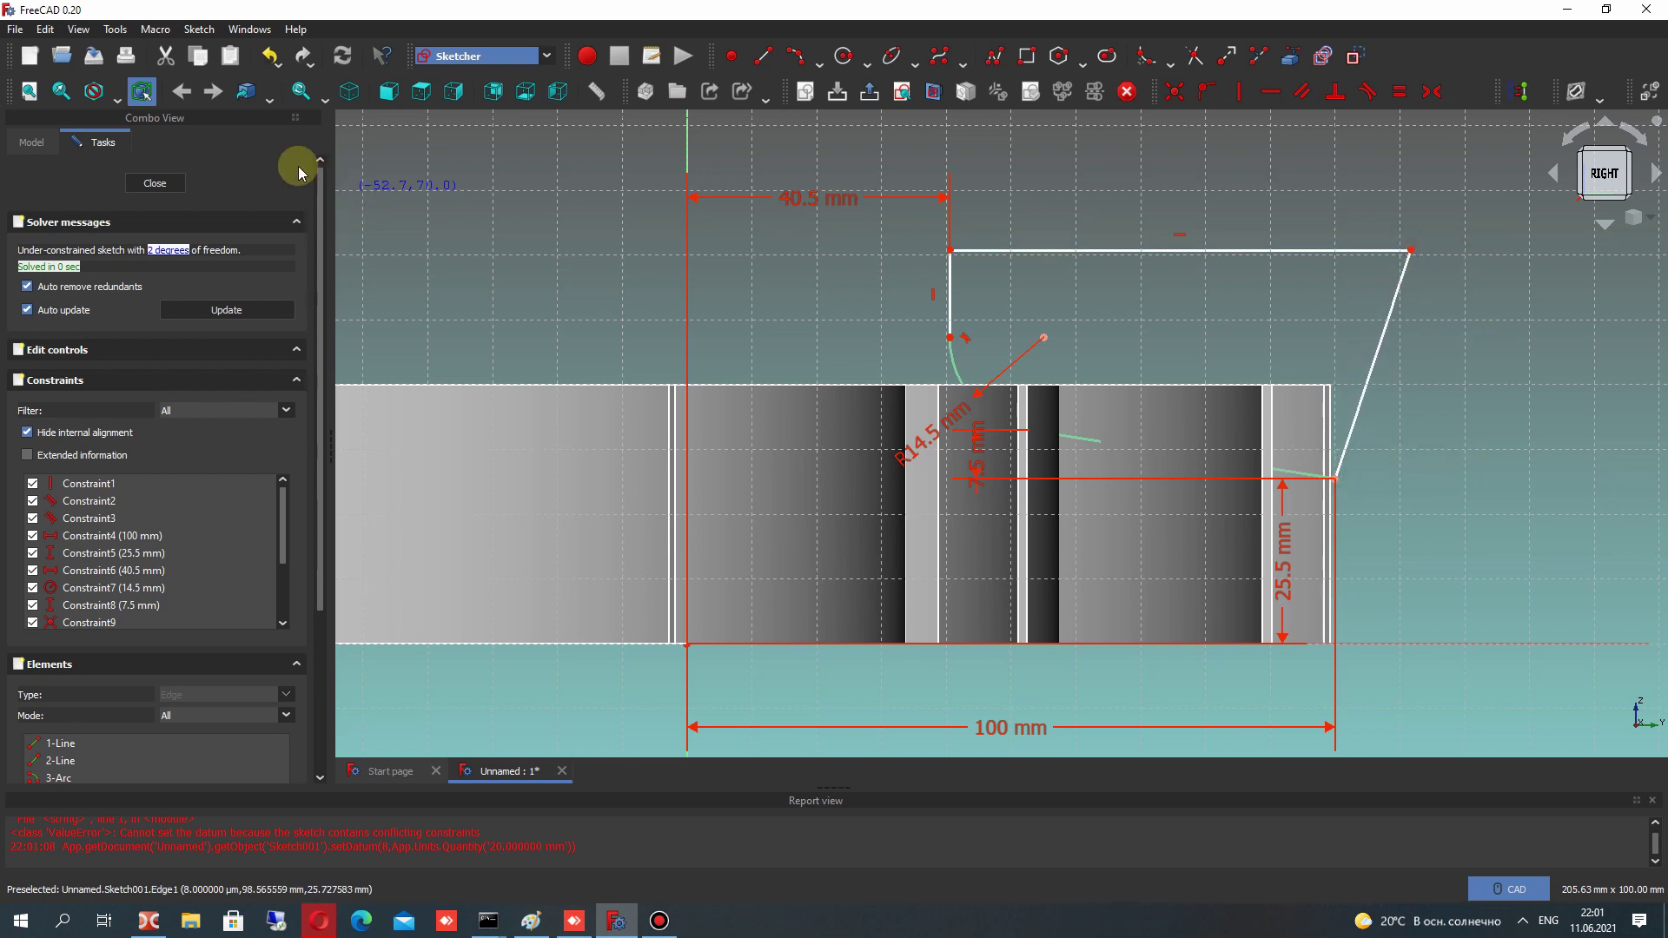
left_click(154, 182)
Revolve the closed profile sketch 360° about the Z axis through the origin as a solid, using the Part workbench
mouse_move(837, 317)
middle_mouse_down()
mouse_move(1034, 403)
mouse_move(879, 497)
mouse_move(852, 652)
mouse_move(1008, 320)
mouse_move(868, 408)
mouse_move(722, 436)
mouse_move(808, 386)
middle_mouse_up()
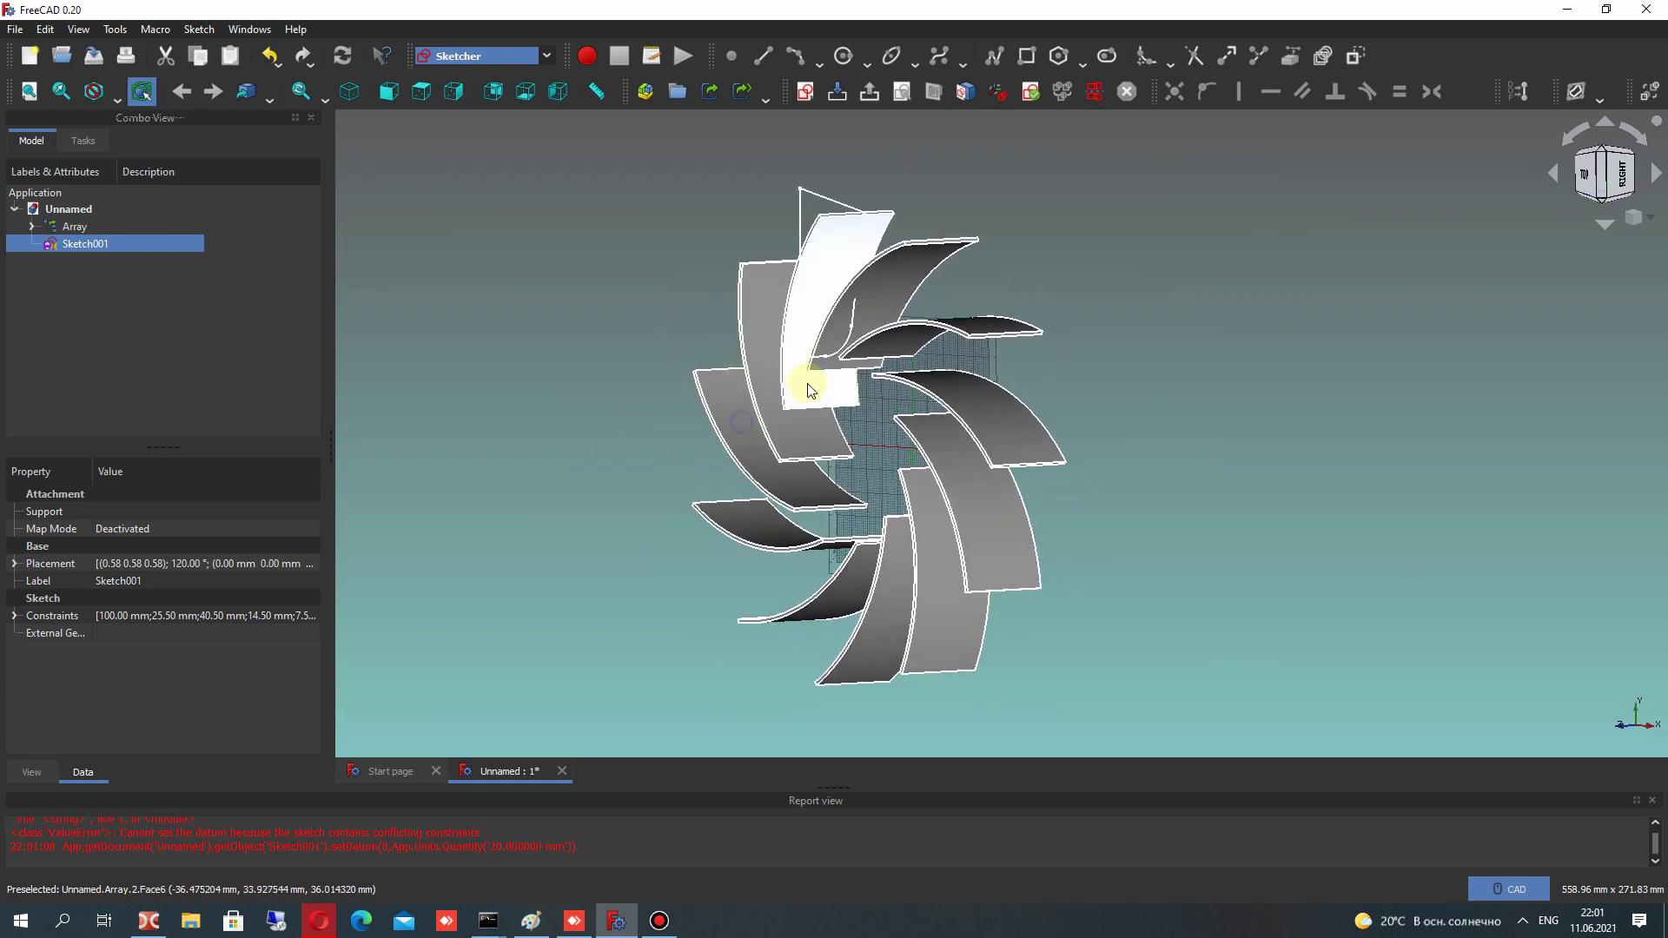
scroll(843, 323, "up", 2)
middle_click_drag(945, 380, 860, 343)
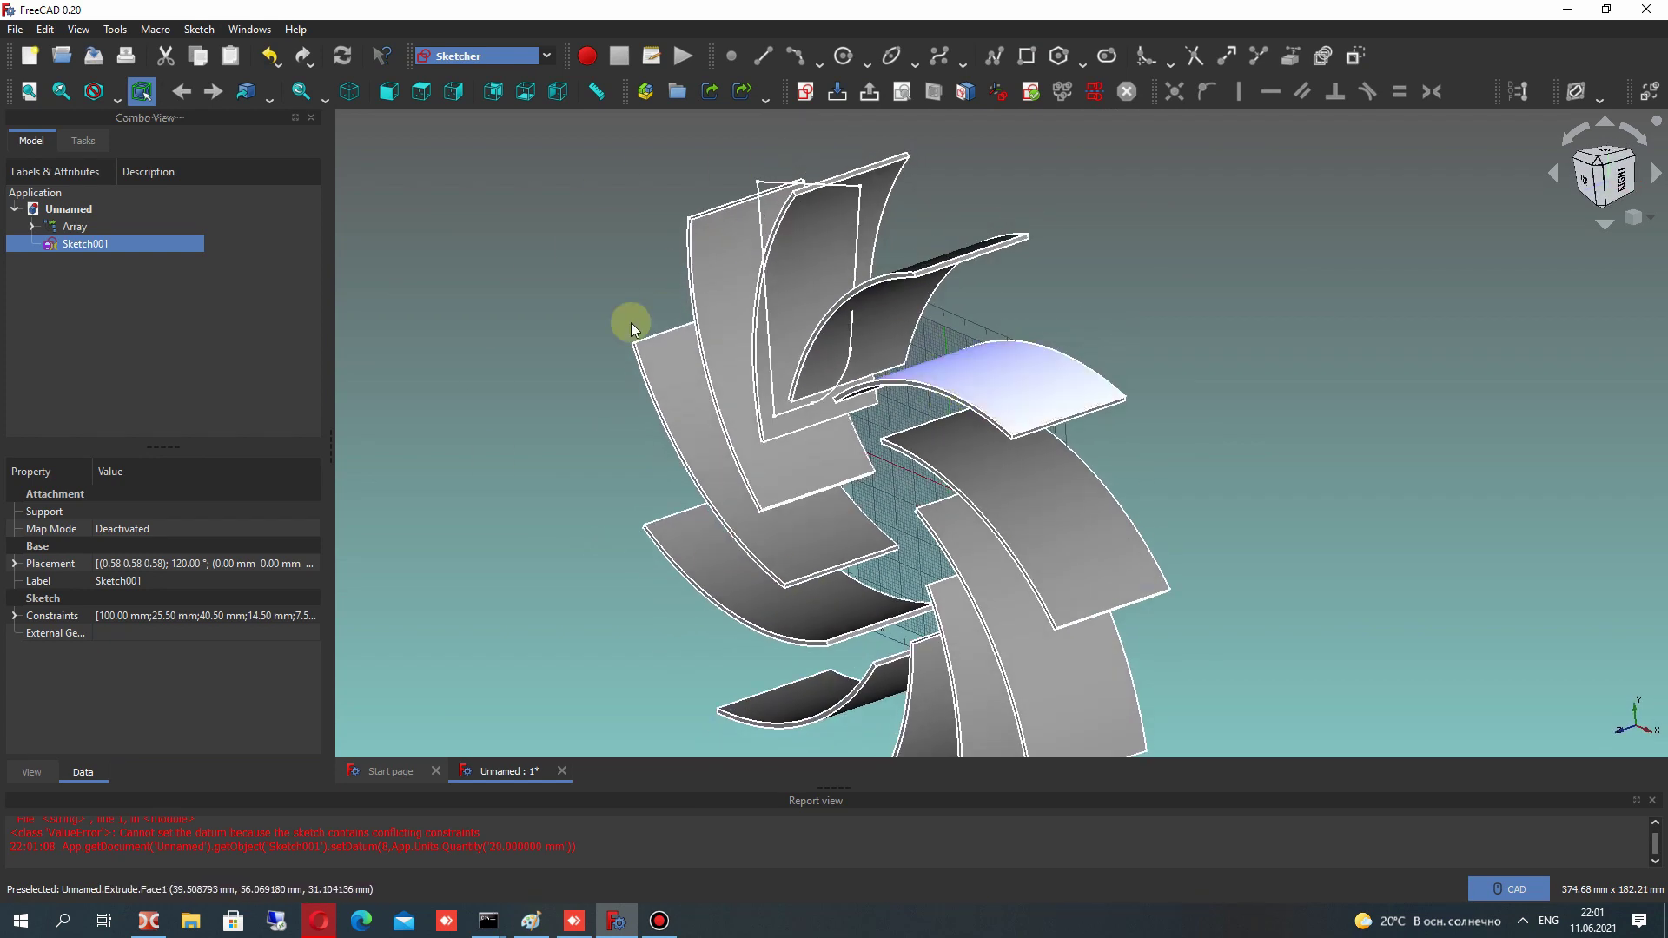
left_click(461, 55)
left_click(445, 244)
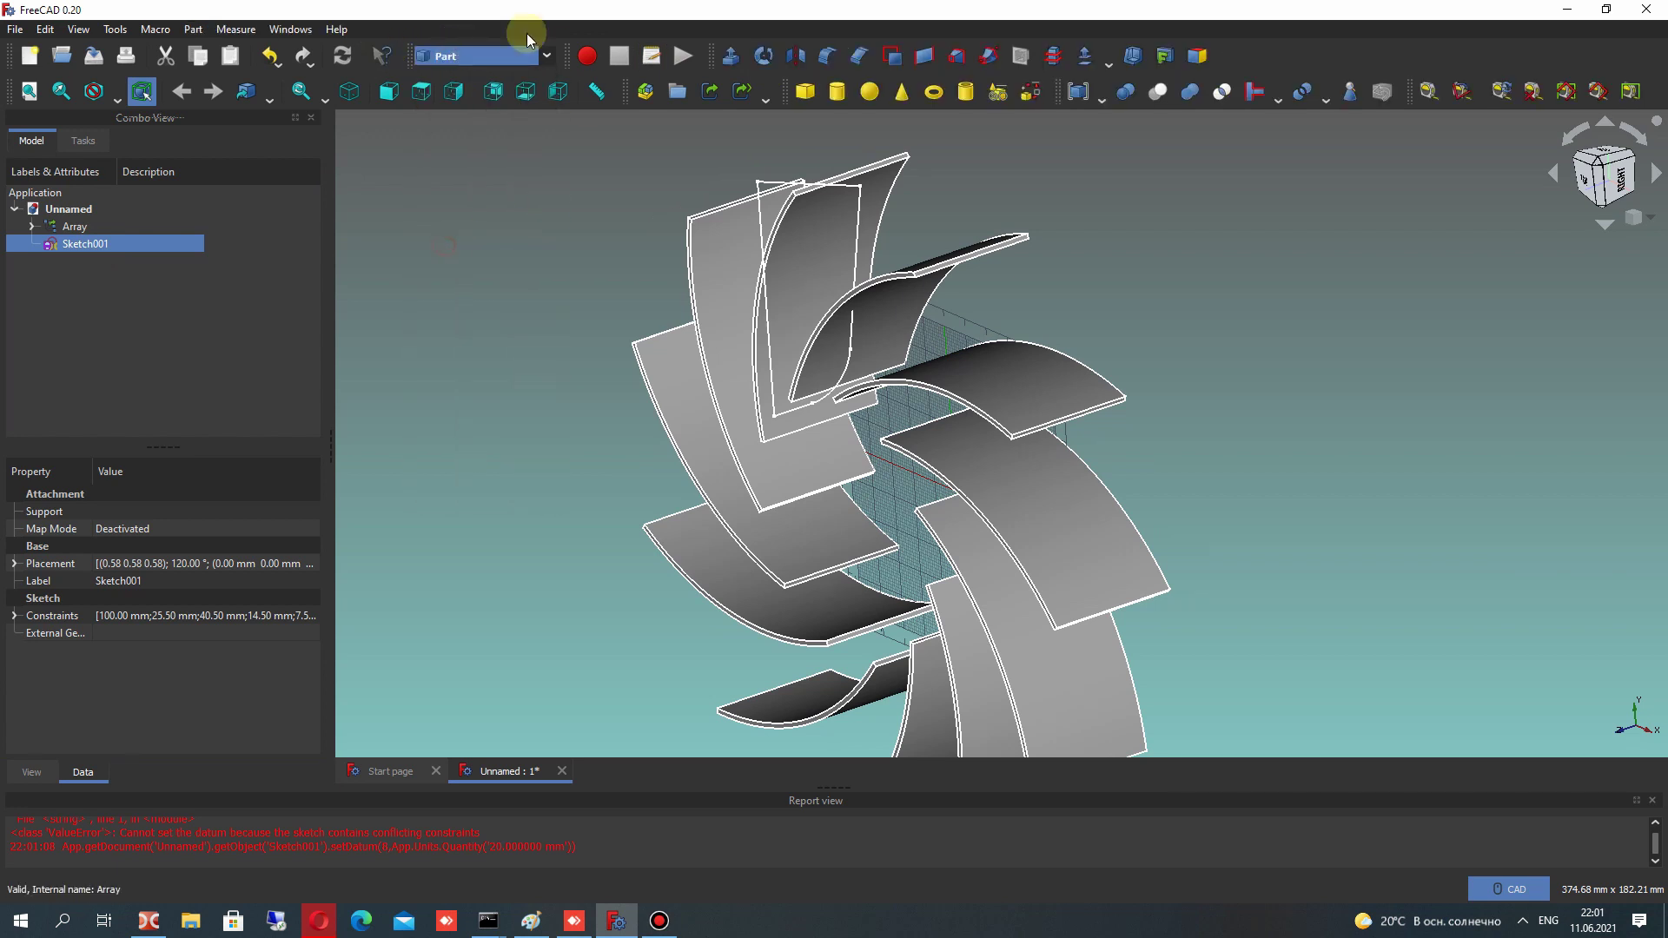
left_click(757, 56)
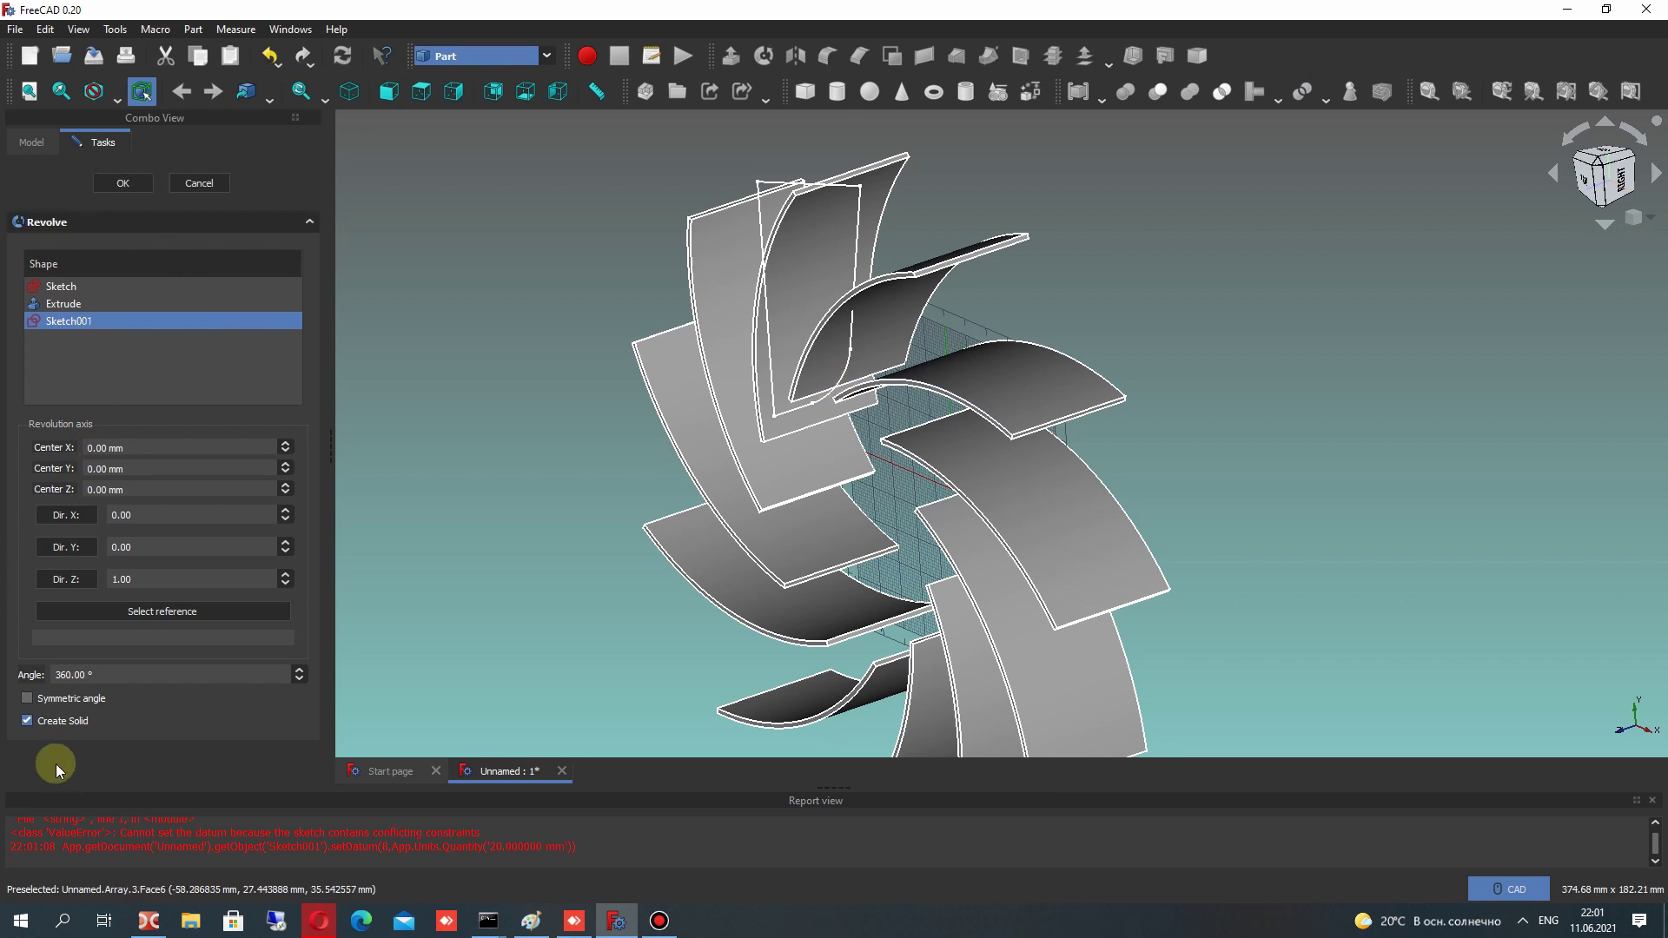
left_click(123, 182)
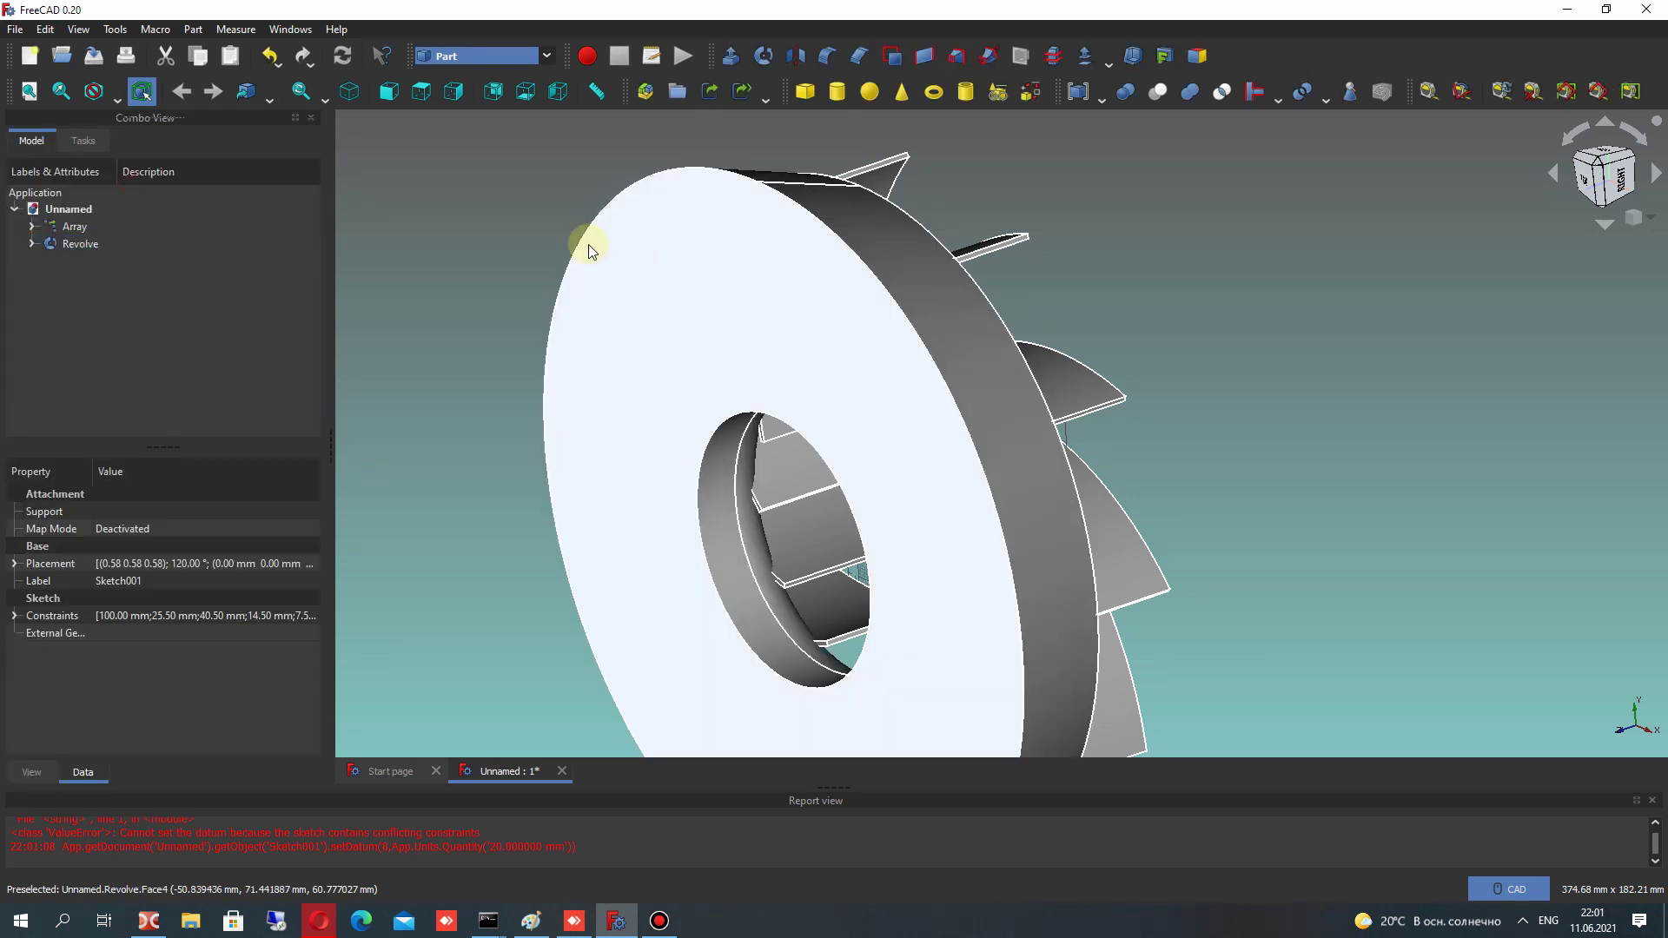
Cut the revolved solid from the blade array with a Boolean cut
left_click(70, 227)
left_click(74, 246, "ctrl")
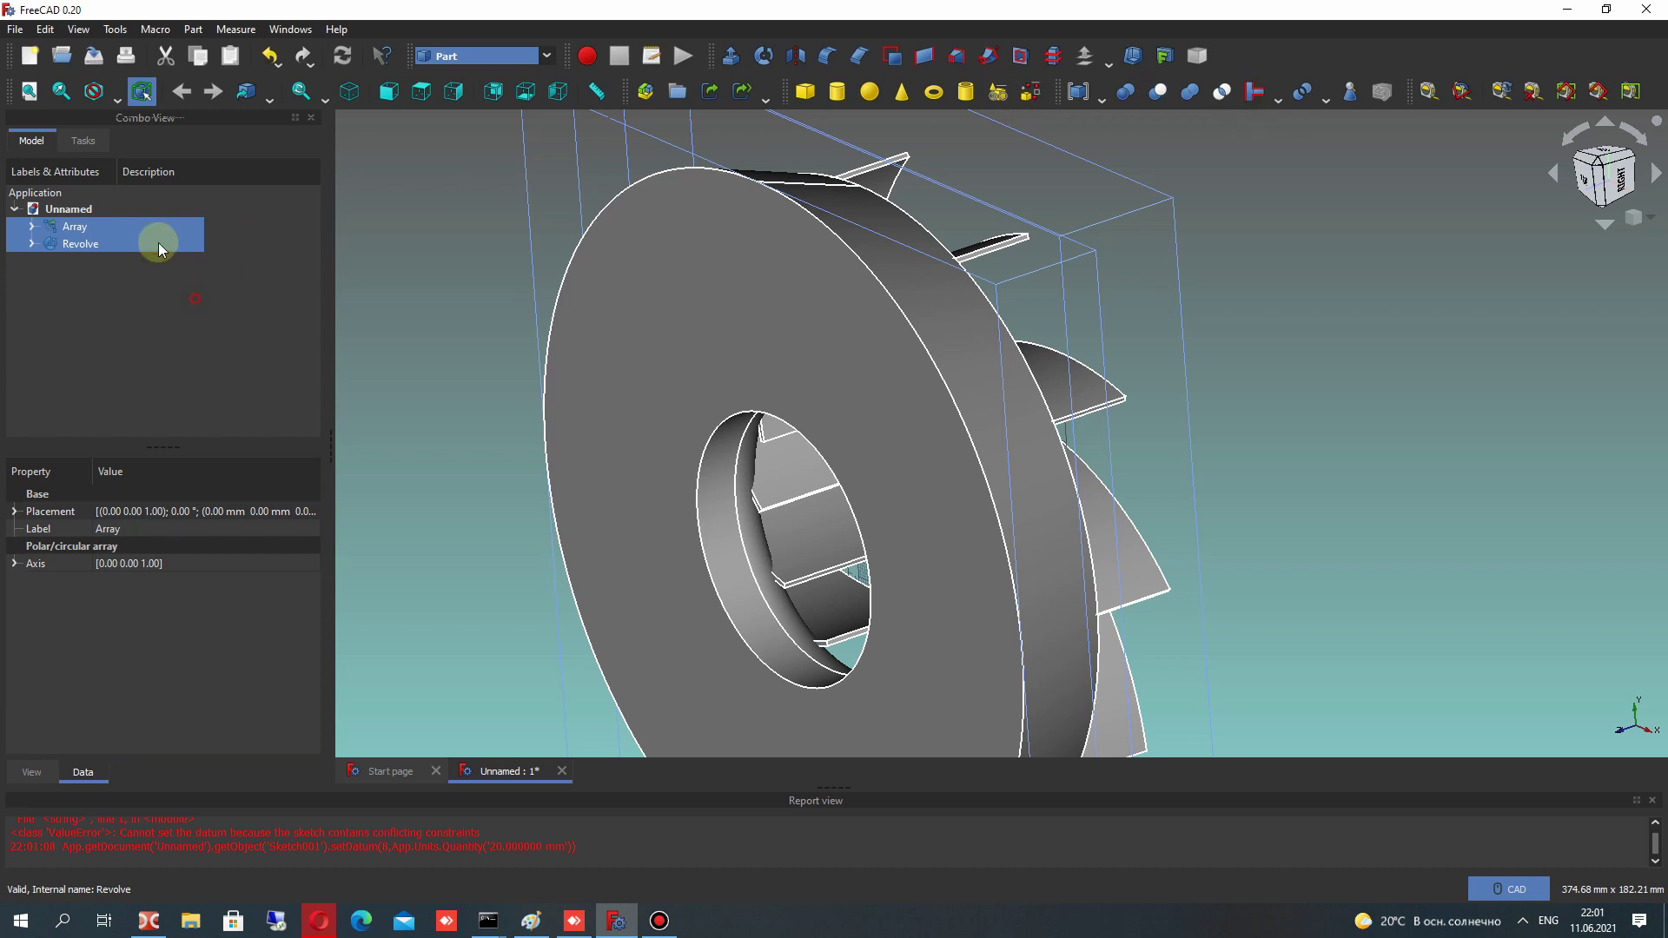
left_click(122, 243, "ctrl")
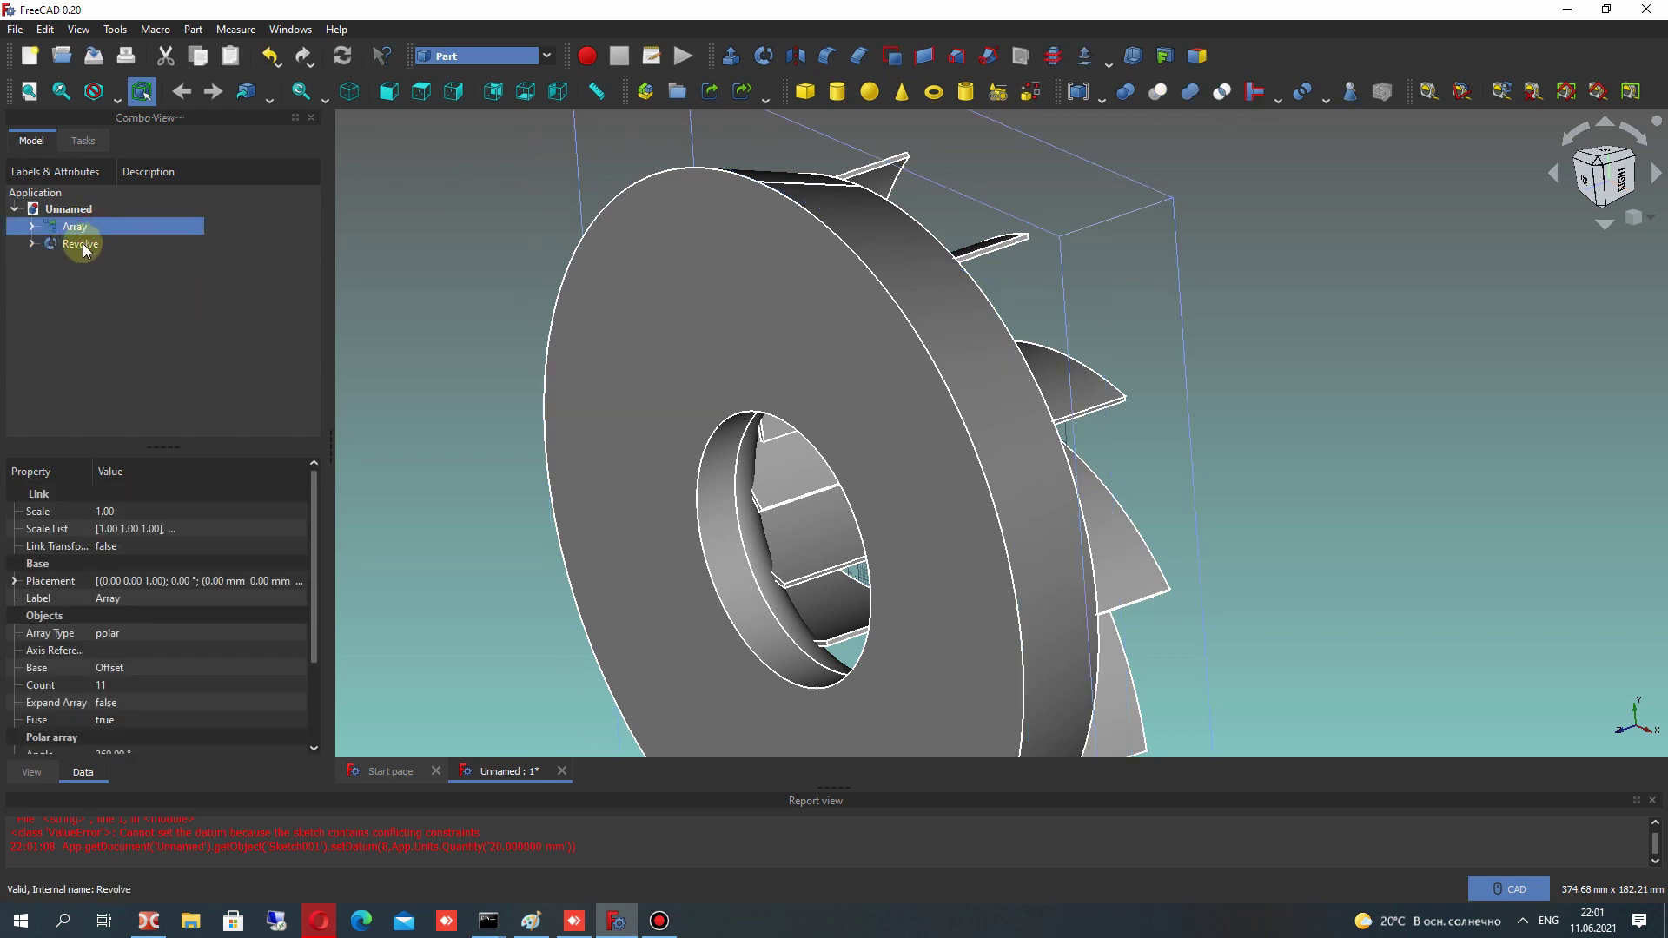
left_click(104, 243, "ctrl")
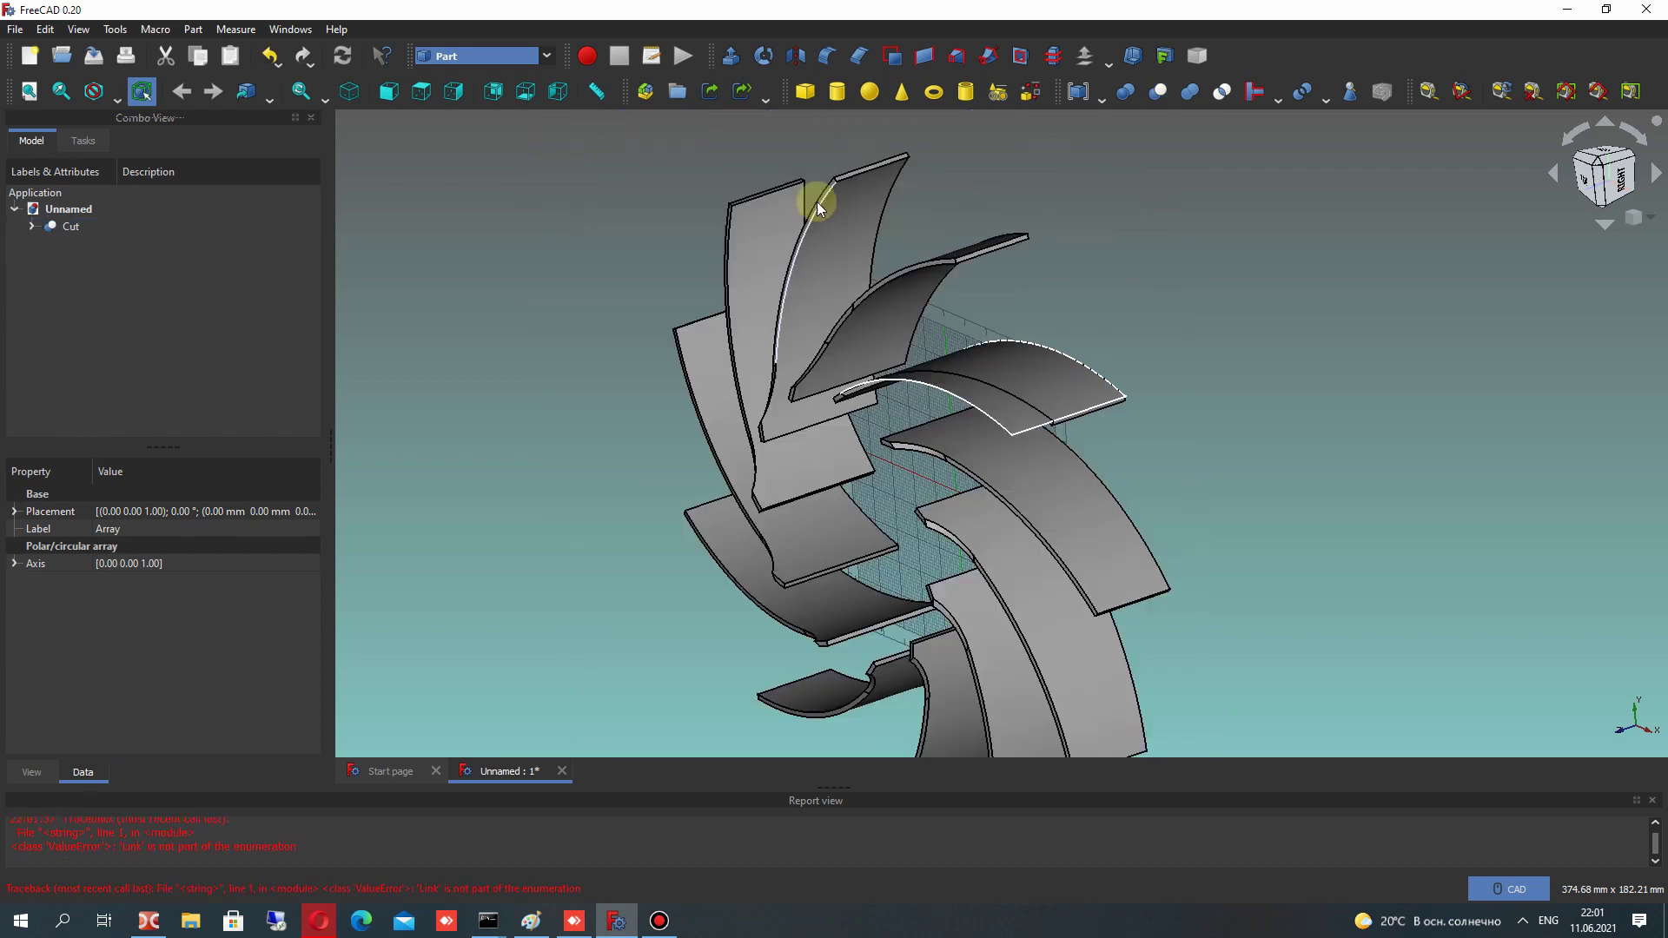
Set the Boolean cut's Refine property to true
middle_click_drag(688, 565, 953, 405)
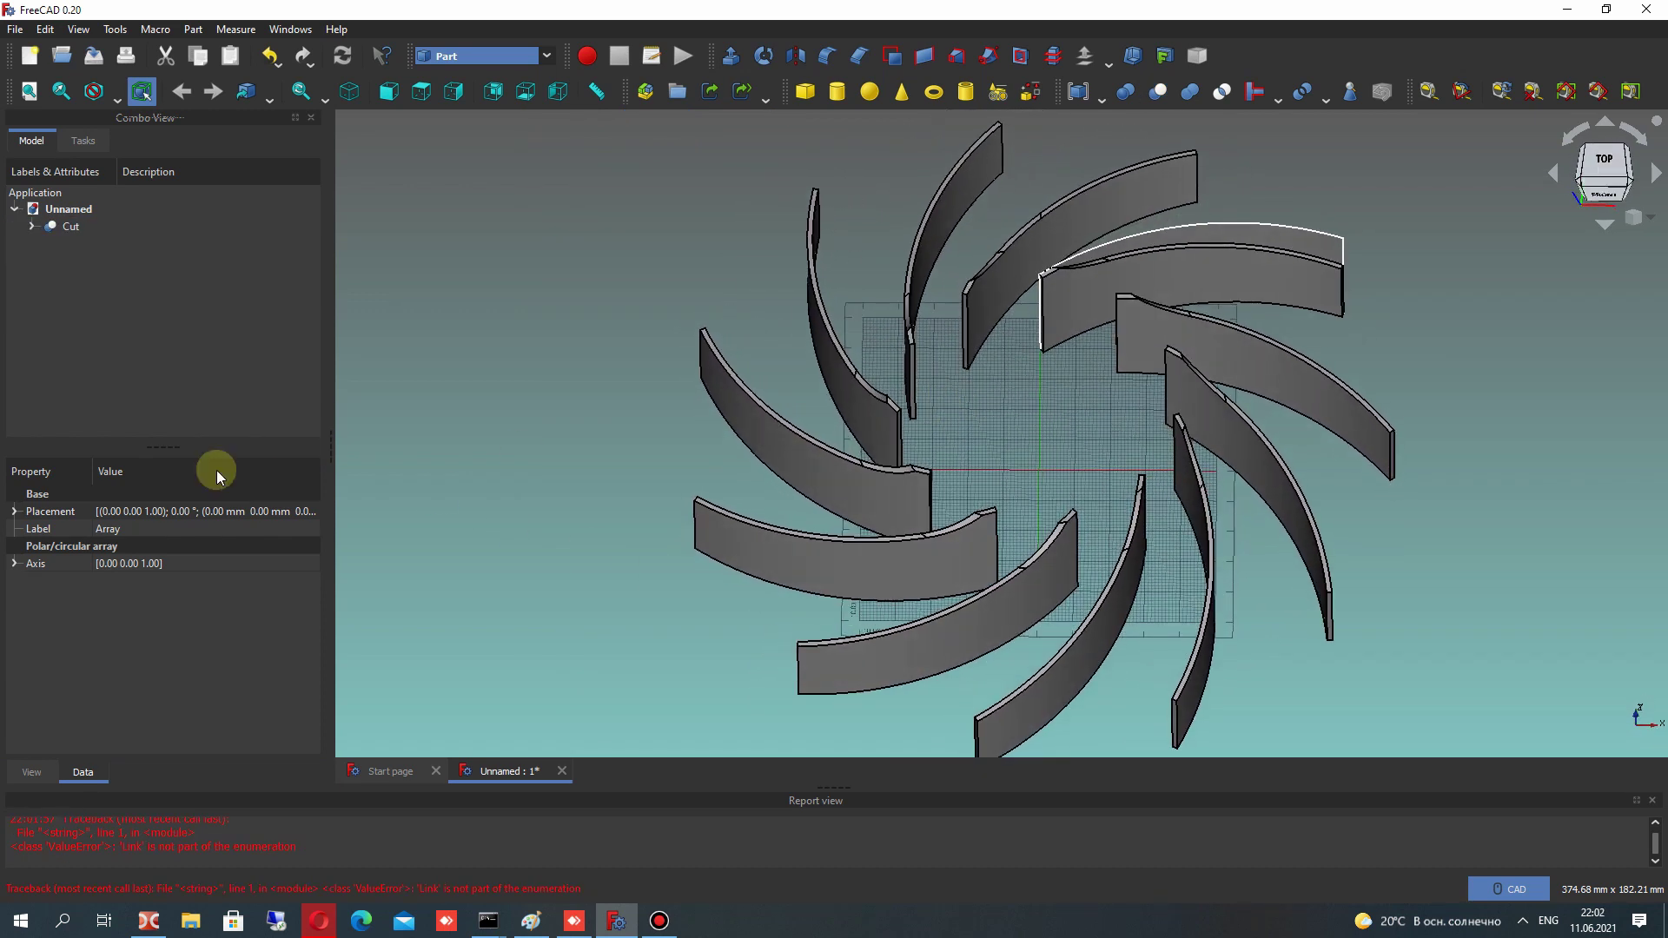
left_click(67, 228)
left_click(106, 595)
left_click(103, 596)
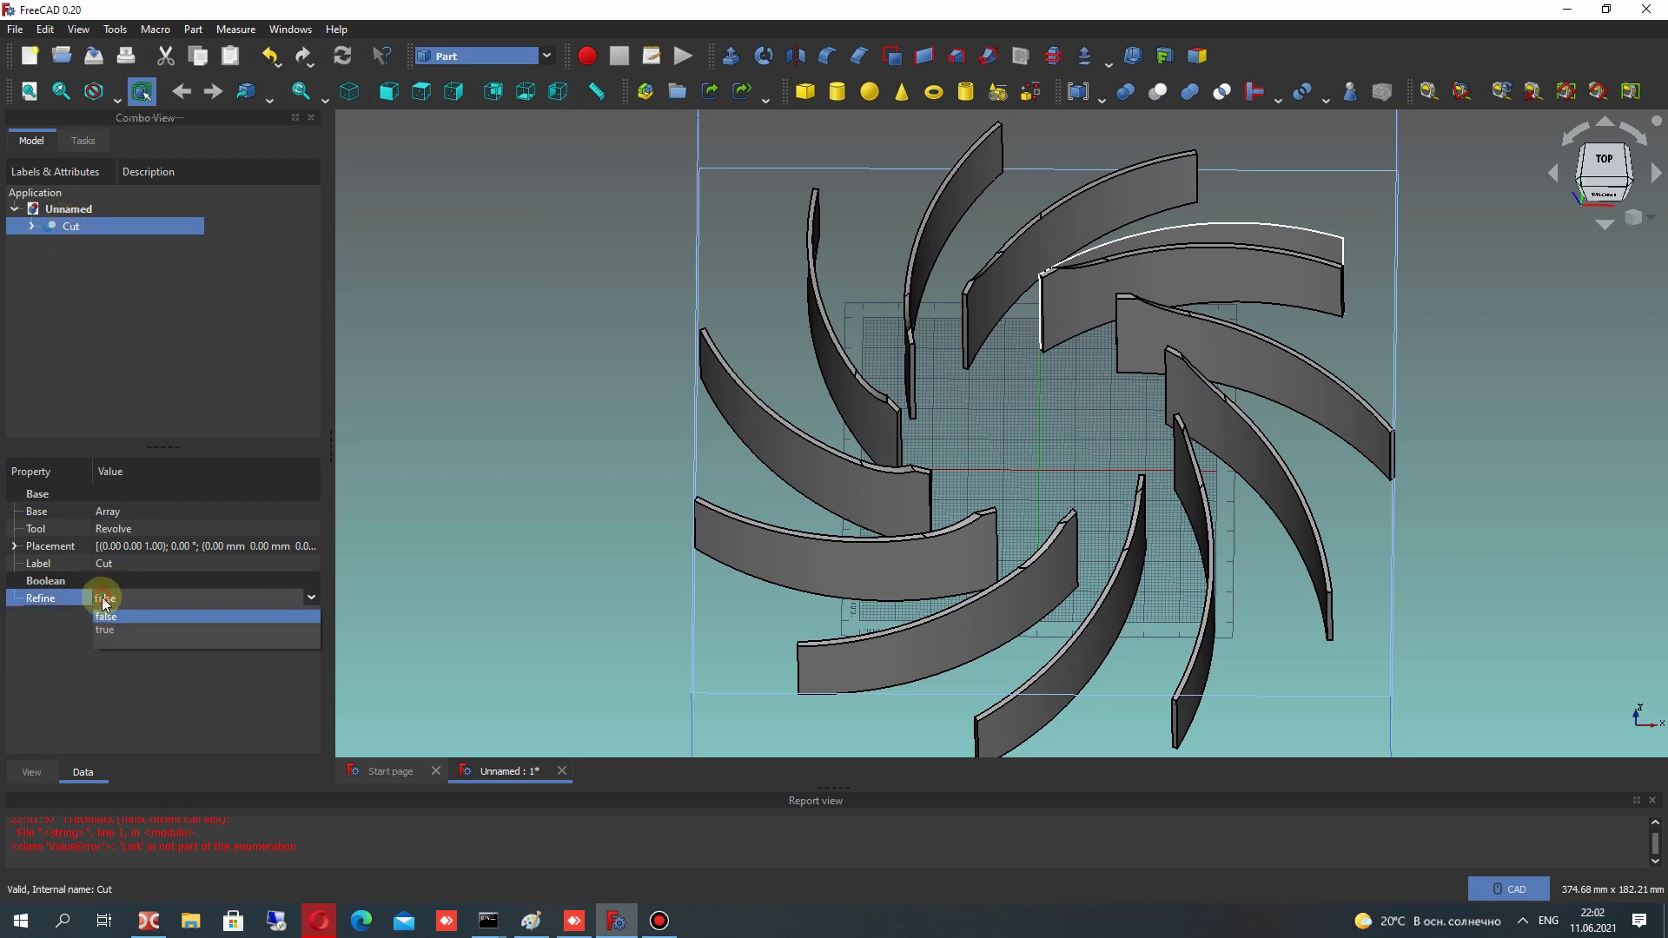
left_click(104, 628)
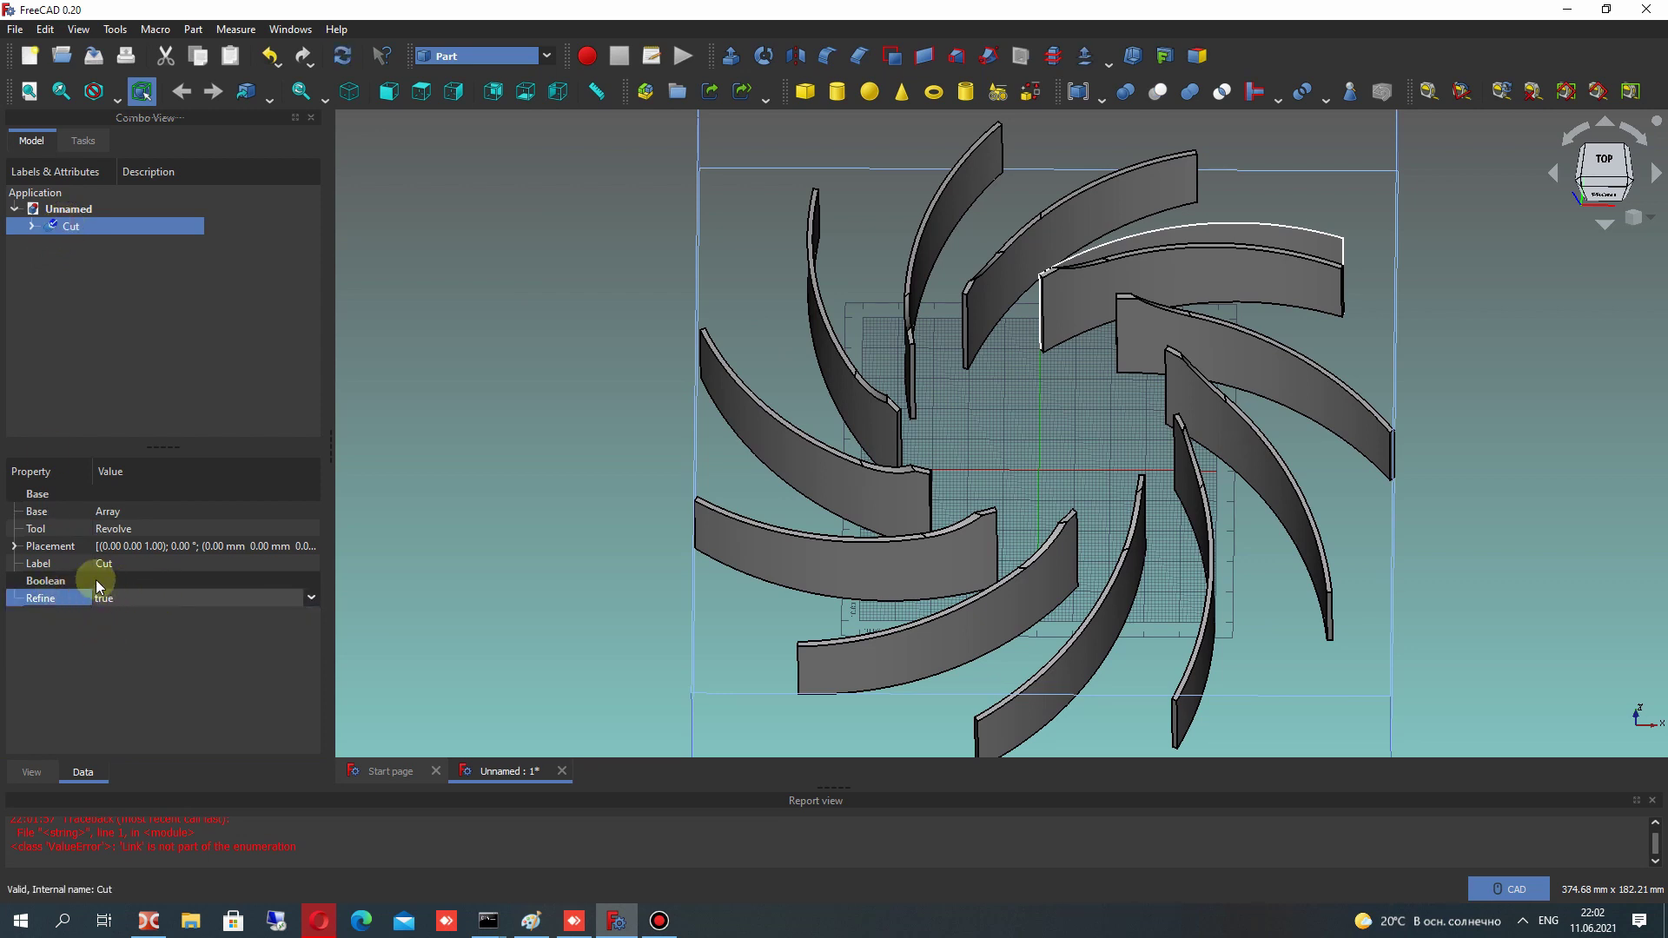
left_click(174, 513)
left_click(156, 608)
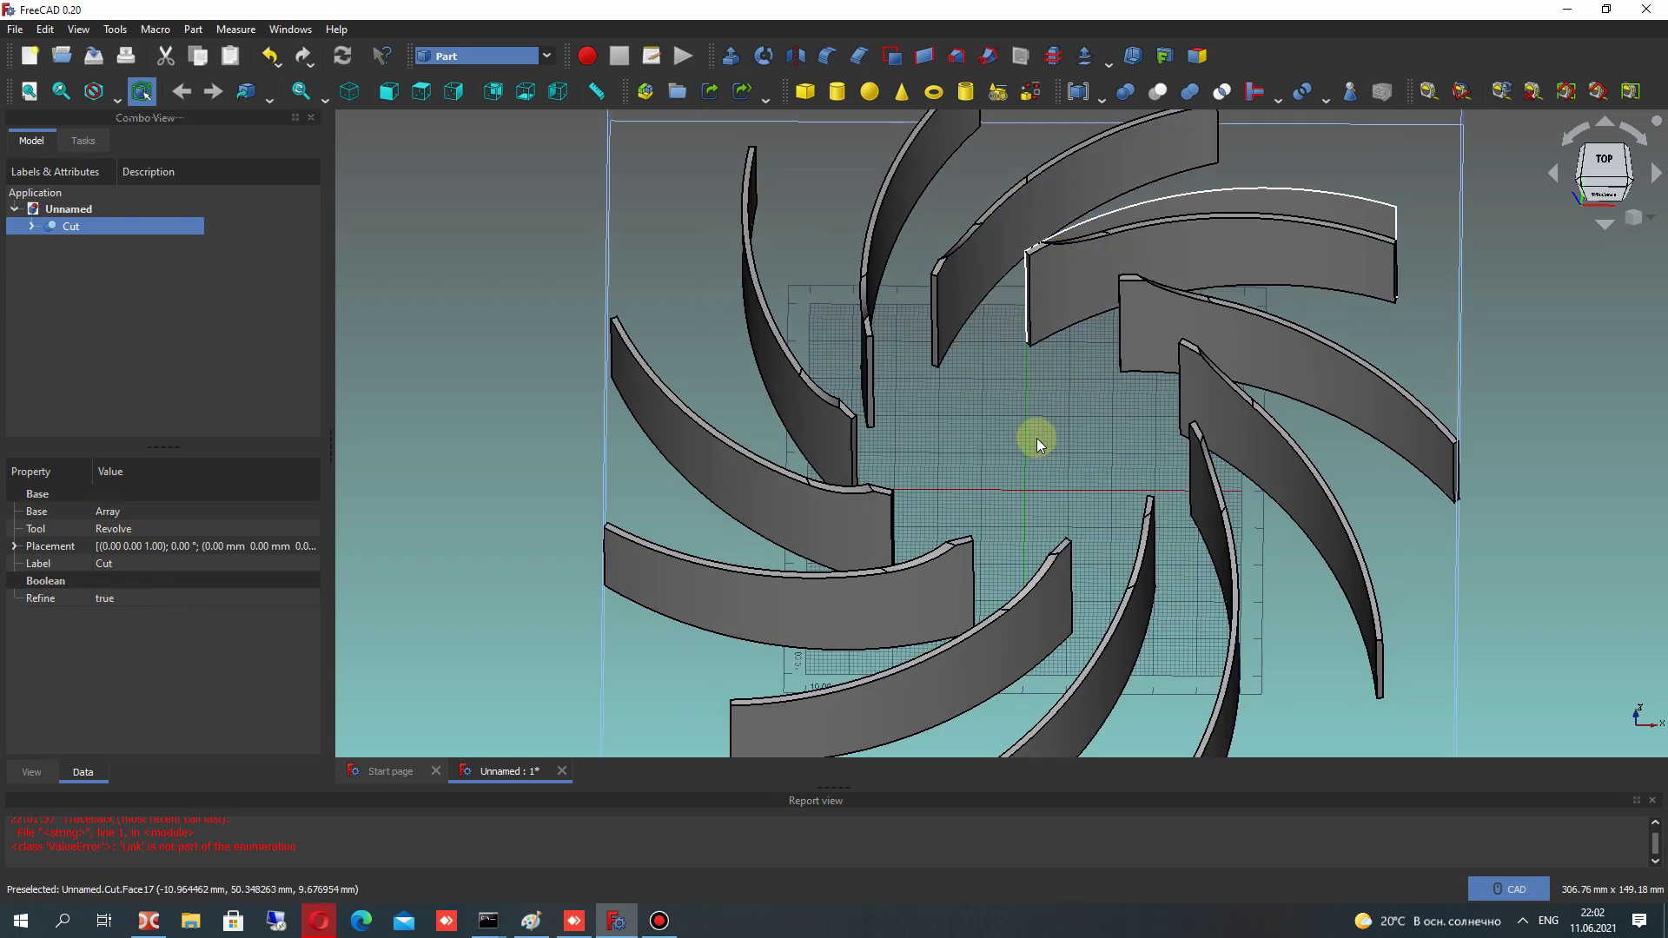
Examine the cut's source objects in the model tree, from the blade array through the offset and extrusion to the base sketch
scroll(1035, 440, "down", 1)
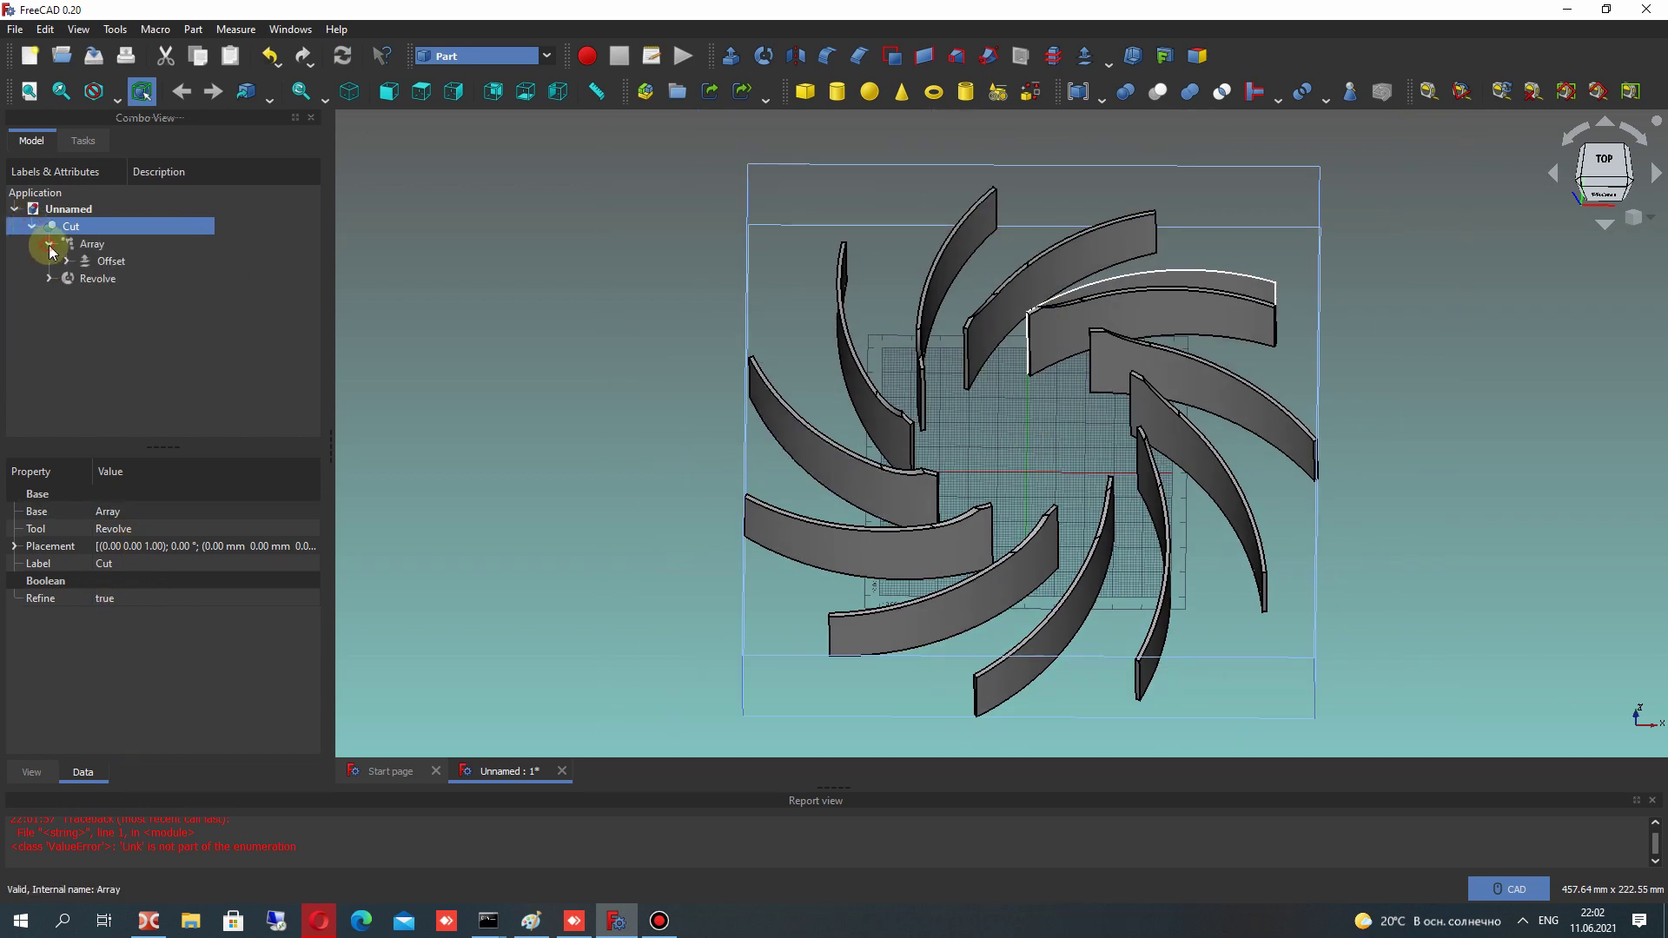
left_click(66, 260)
left_click(114, 279)
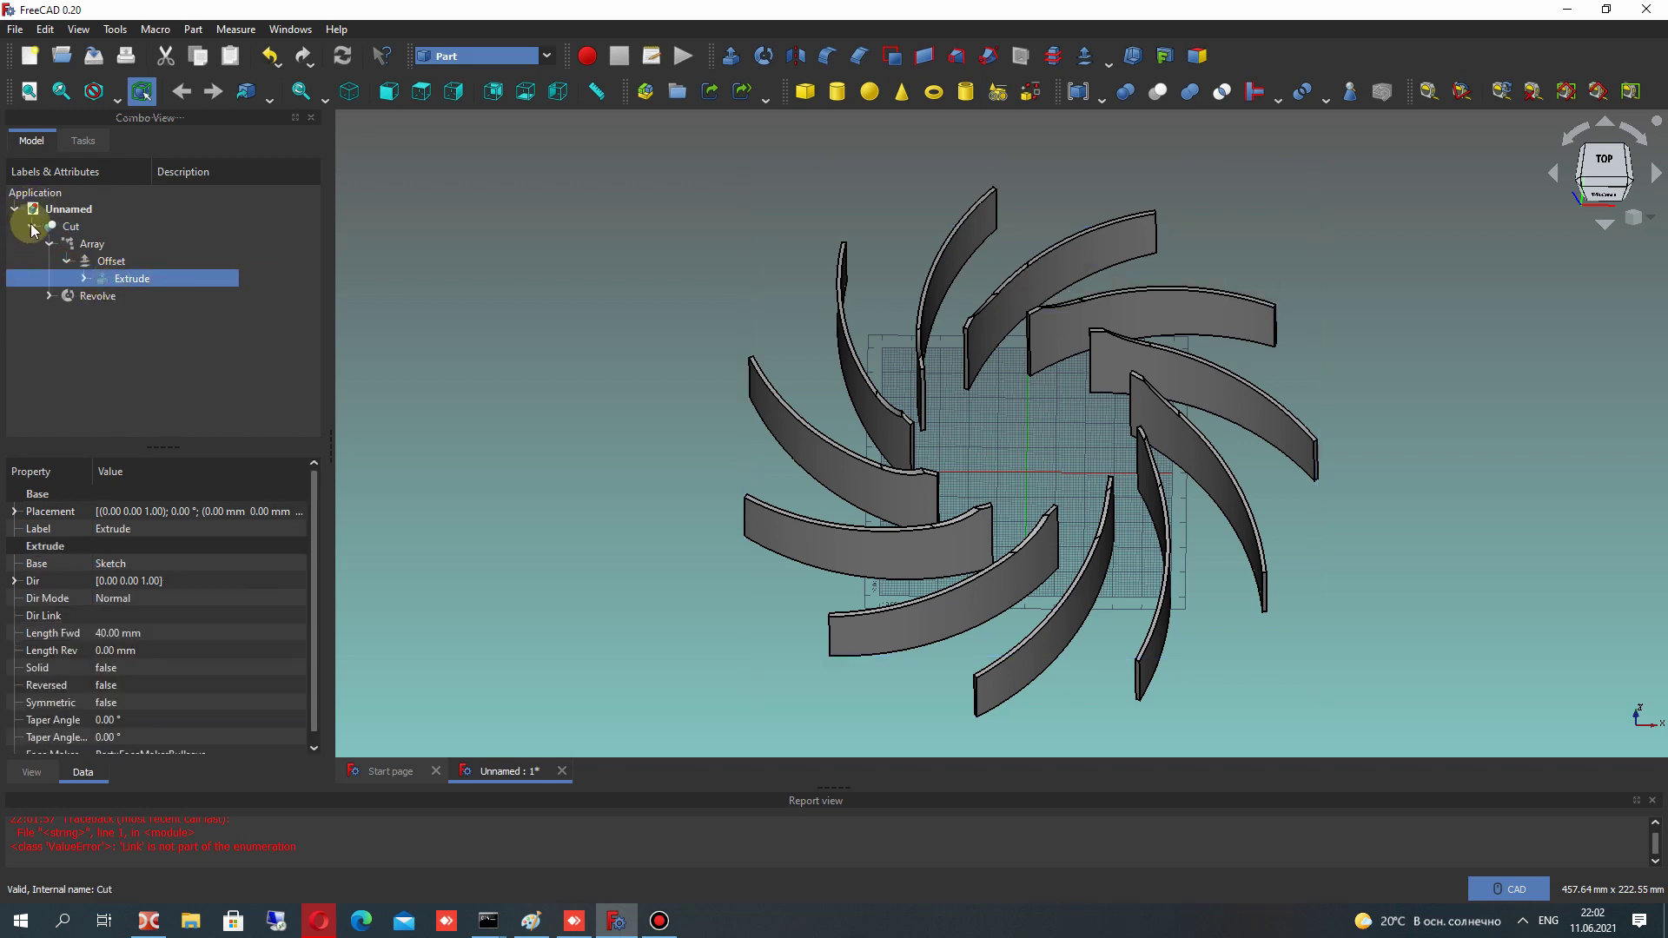
left_click(32, 227)
left_click(568, 232)
middle_click_drag(973, 295, 1053, 354)
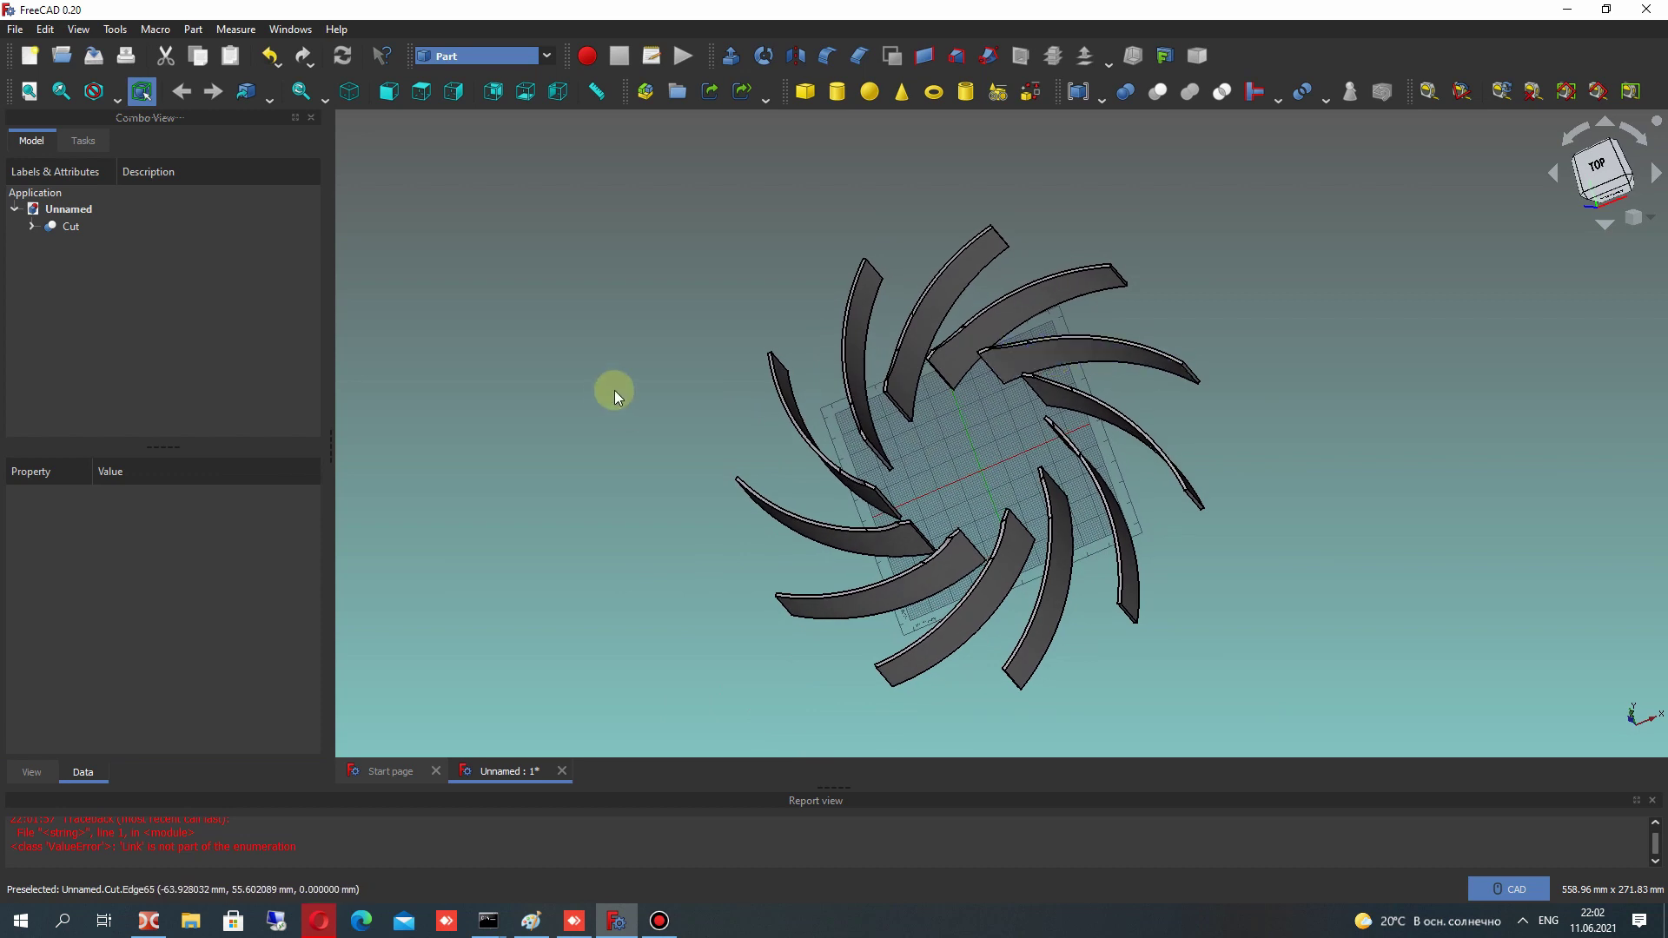
left_click(32, 227)
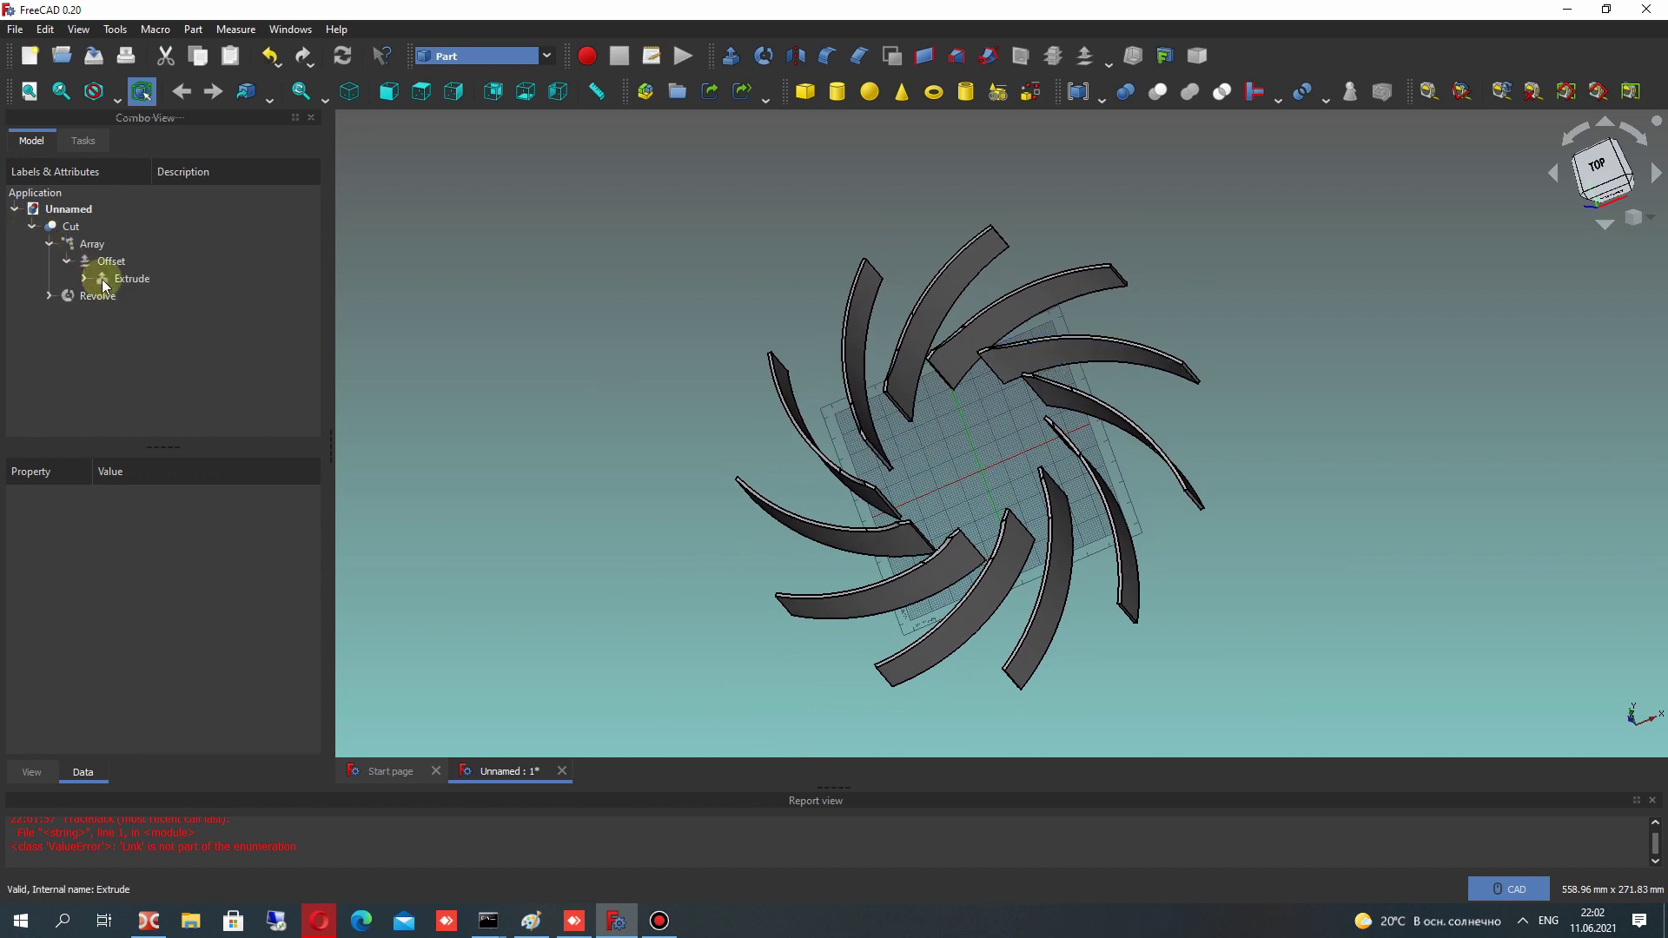
left_click(85, 279)
left_click(126, 297)
Duplicate the revolve's profile sketch at the document's top level and collapse the revolve's tree branch
left_click(49, 244)
left_click(50, 262)
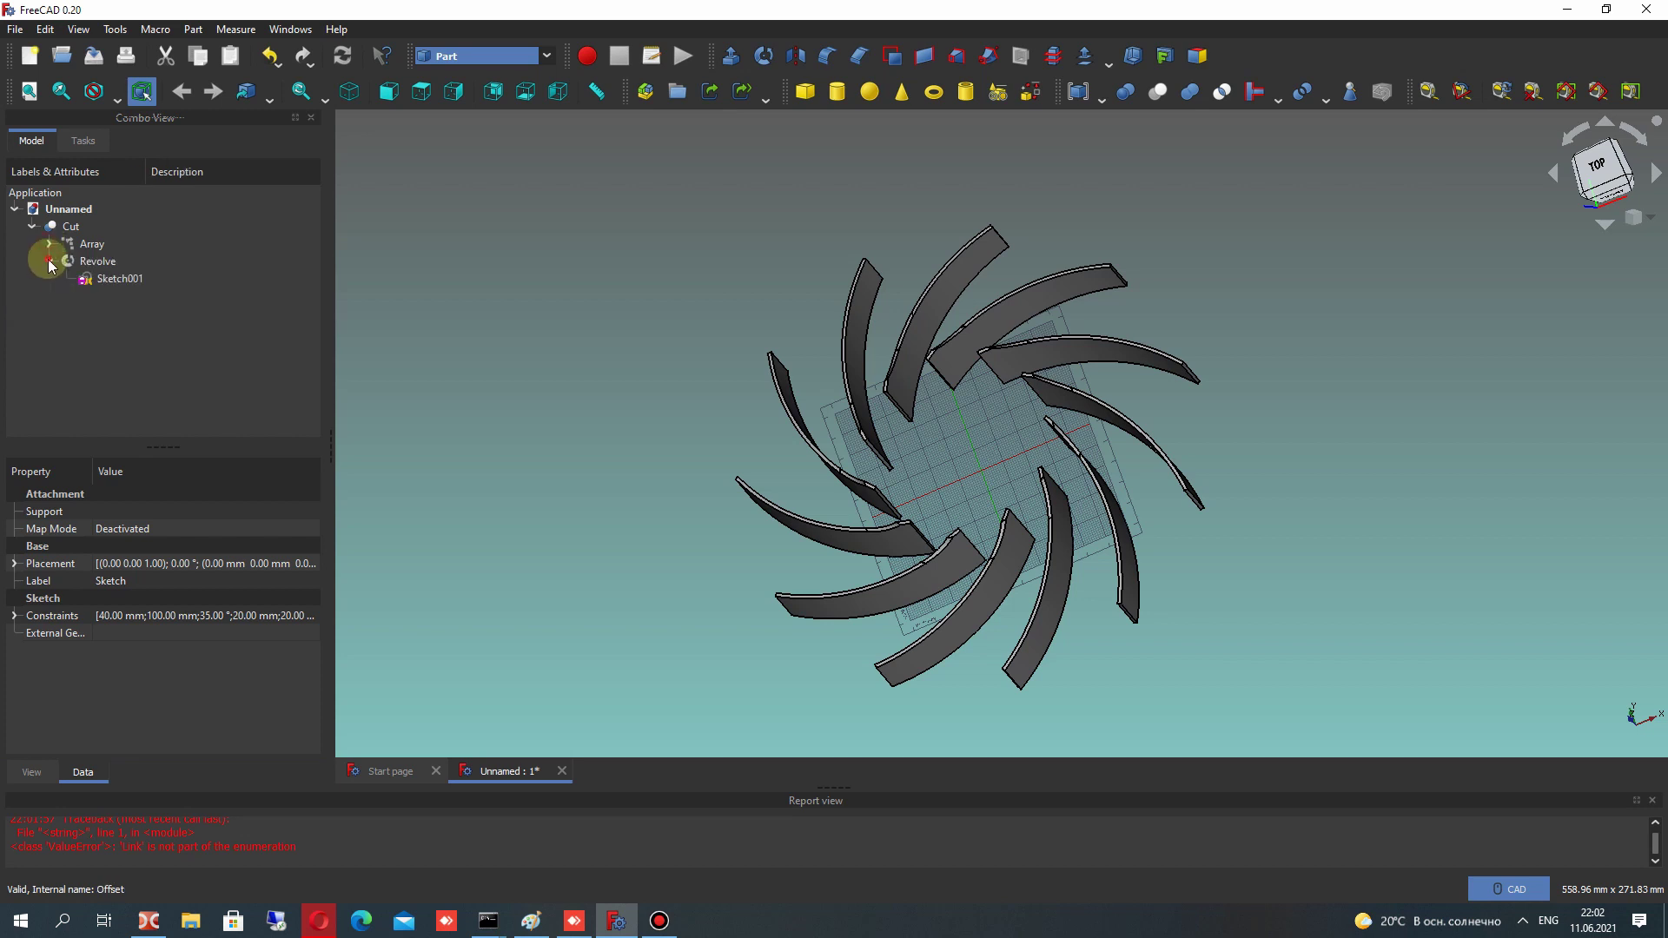
left_click(100, 279)
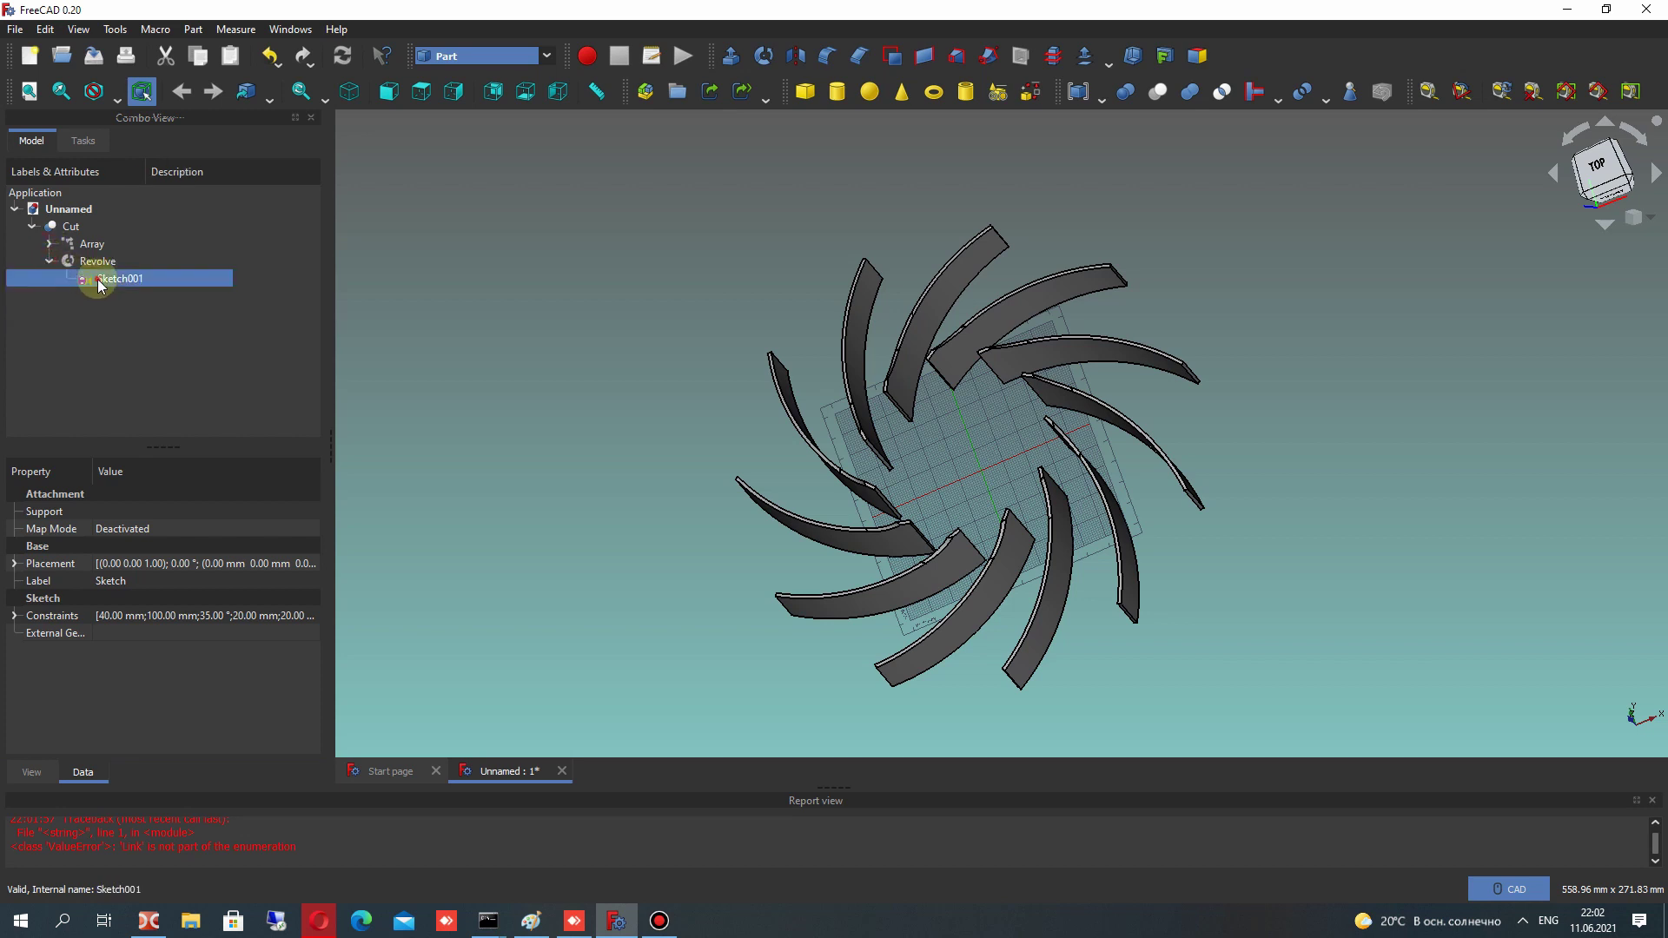
left_click(68, 210)
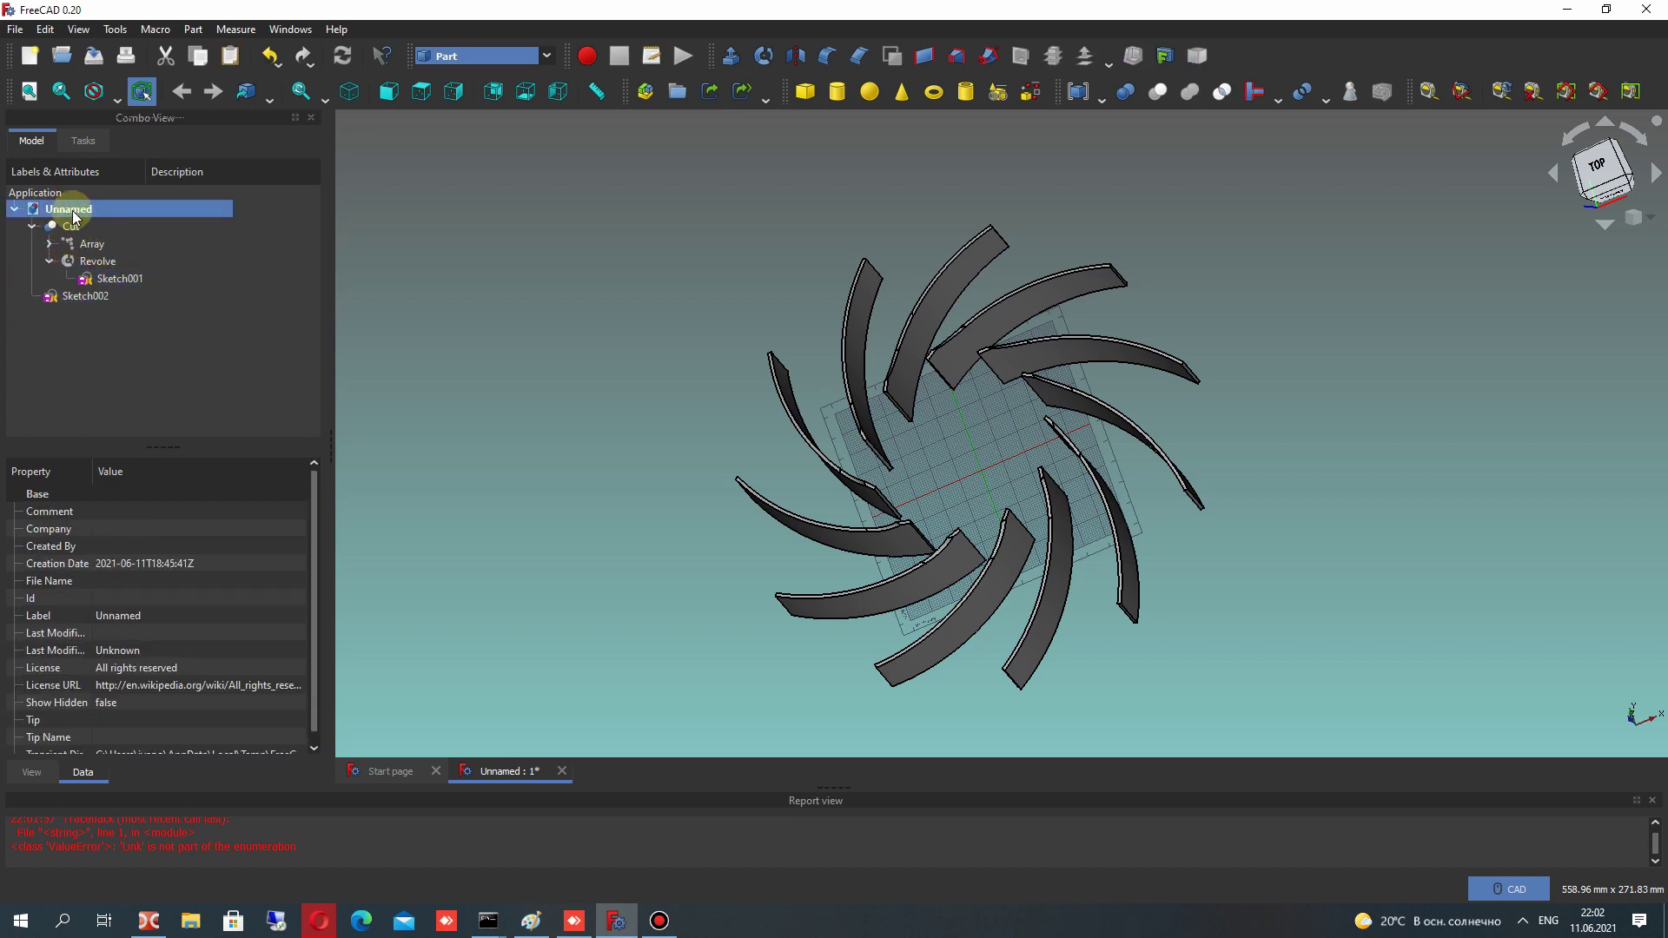
left_click(65, 295)
left_click(50, 261)
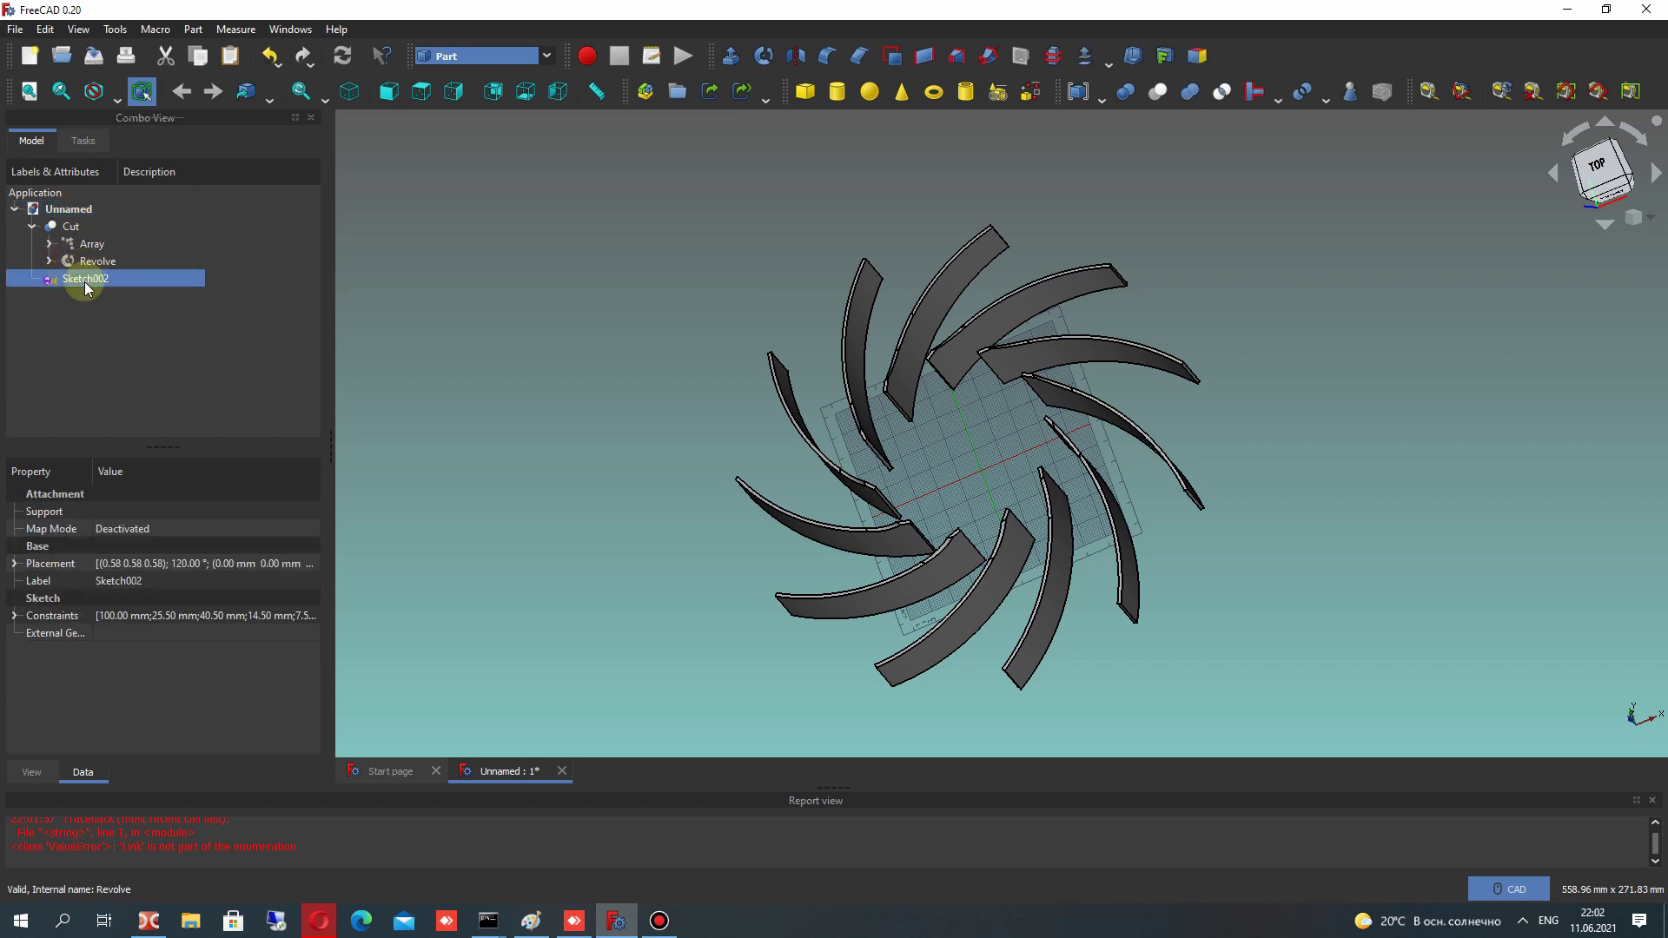
Open the duplicated profile sketch for editing and set the outer end point's height above the horizontal axis to 25 mm
right_click(85, 283)
left_click(65, 274)
middle_click_drag(418, 321, 850, 347)
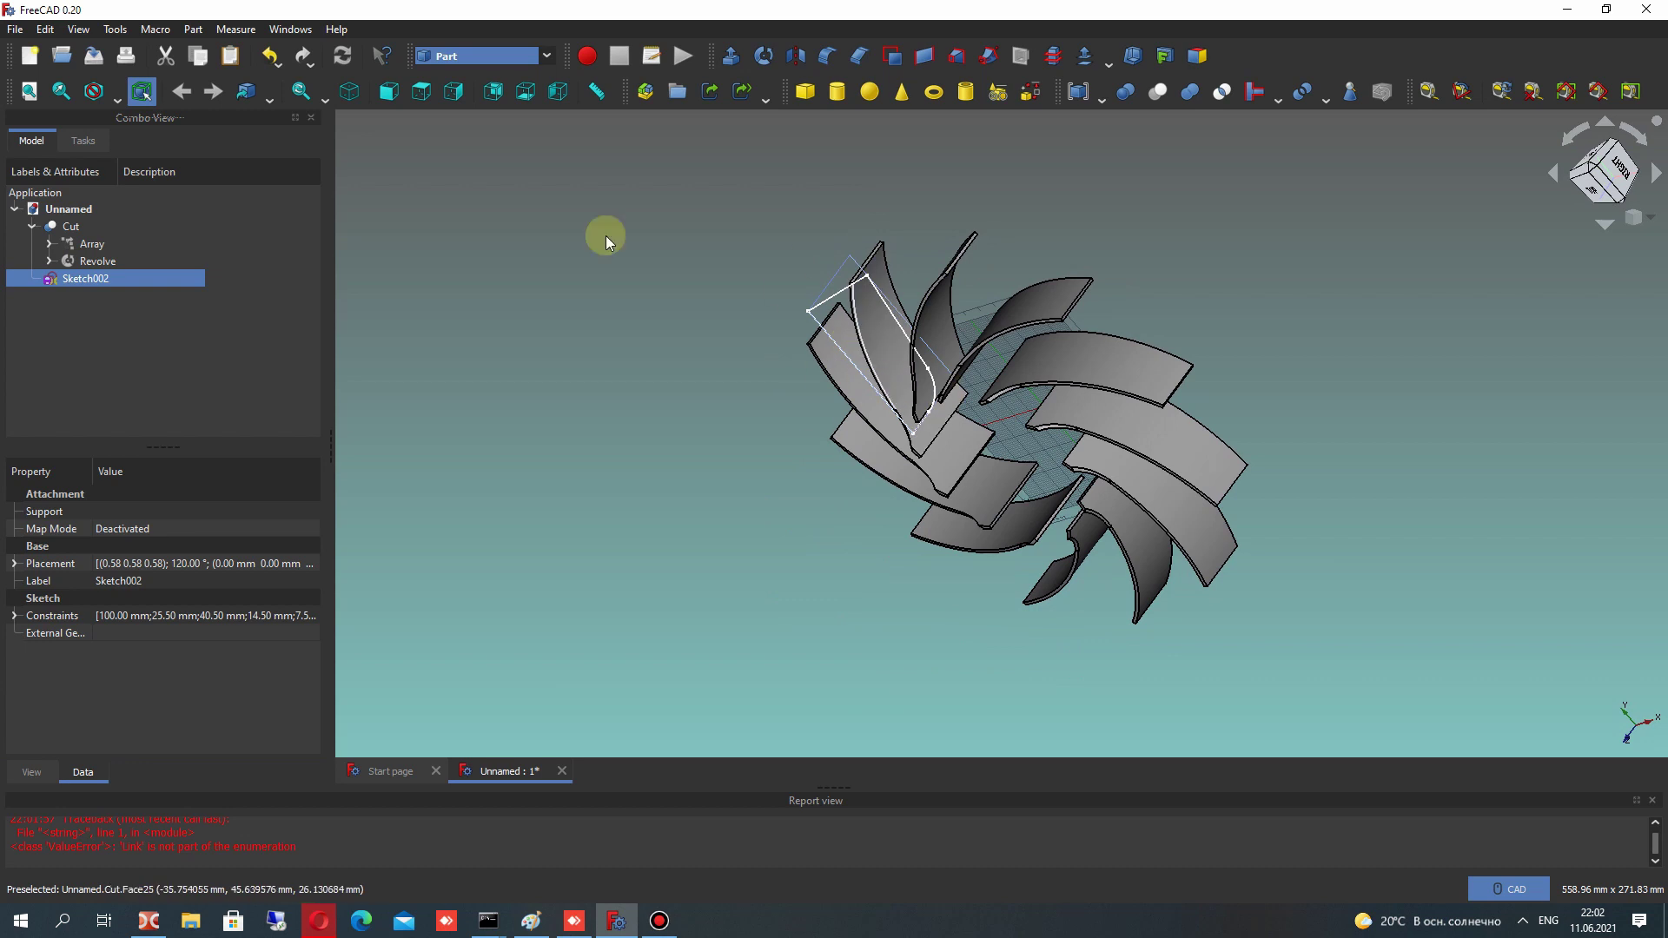
right_click(88, 287)
left_click(131, 295)
scroll(1197, 445, "up", 3)
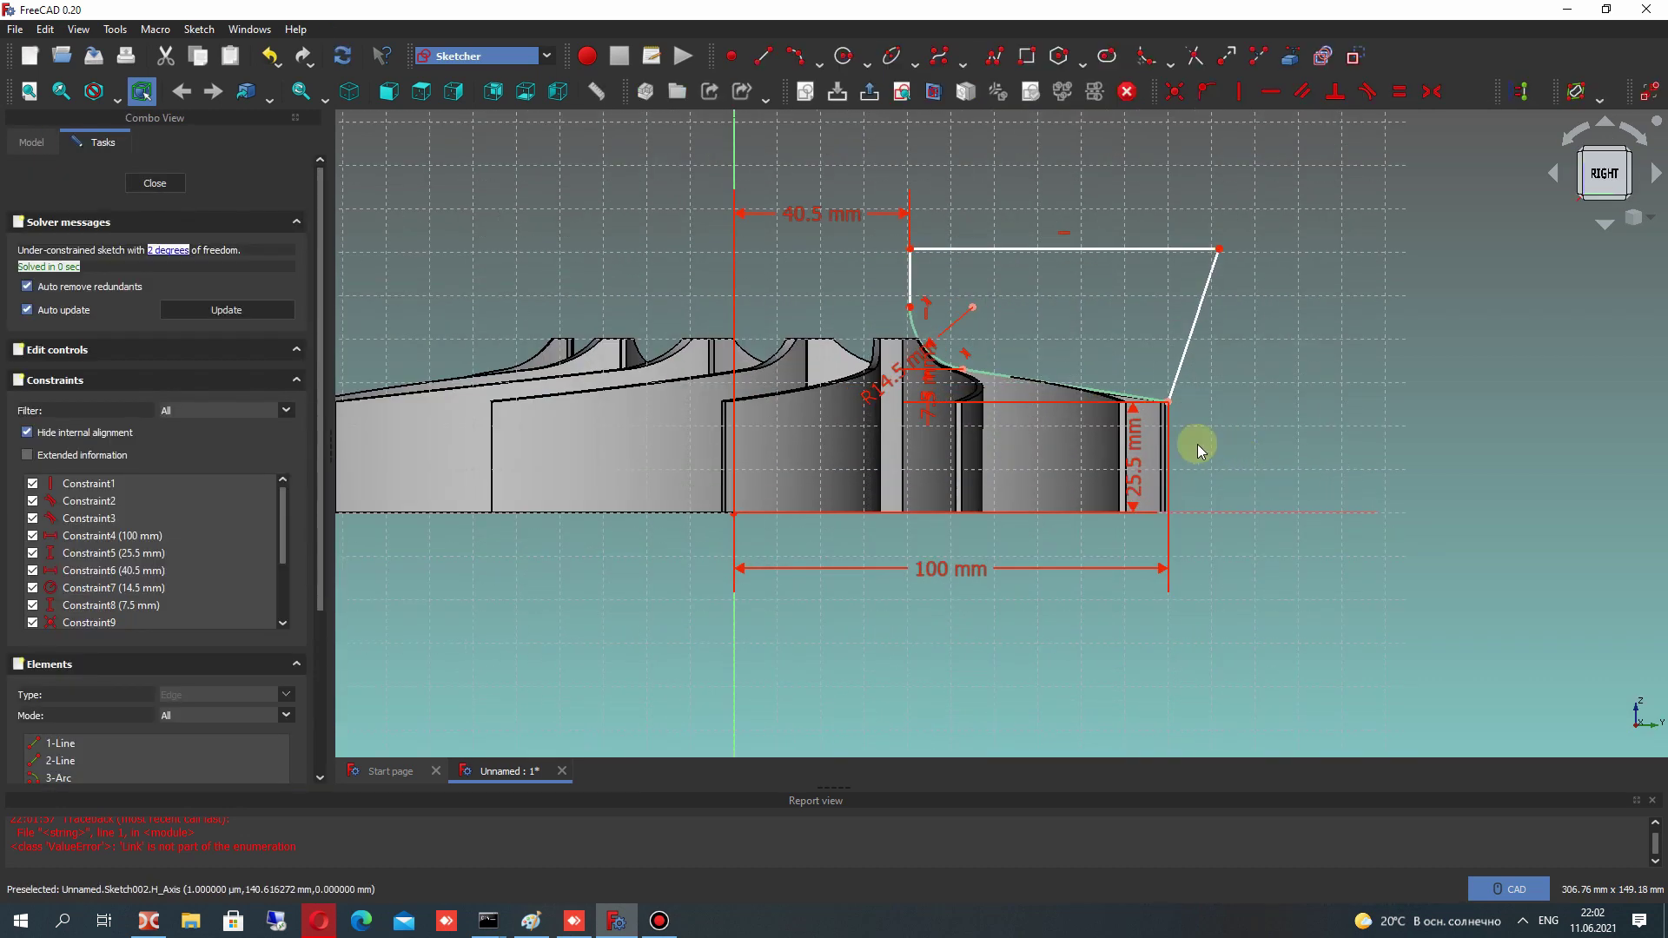
scroll(1155, 398, "up", 2)
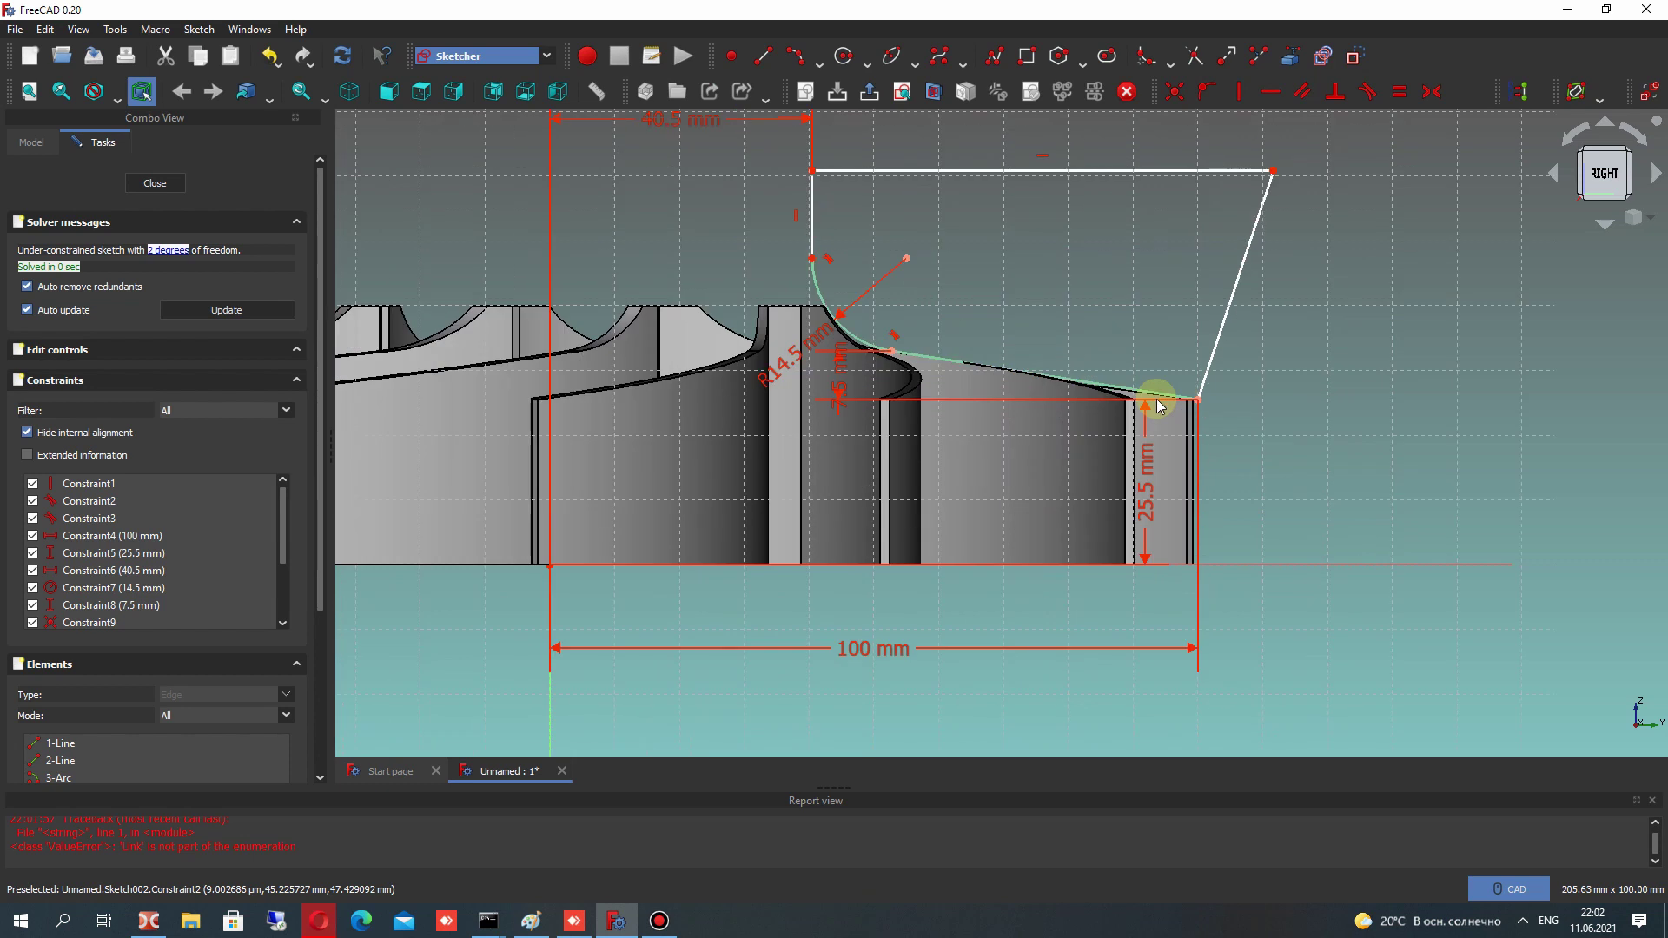
double_click(1148, 452)
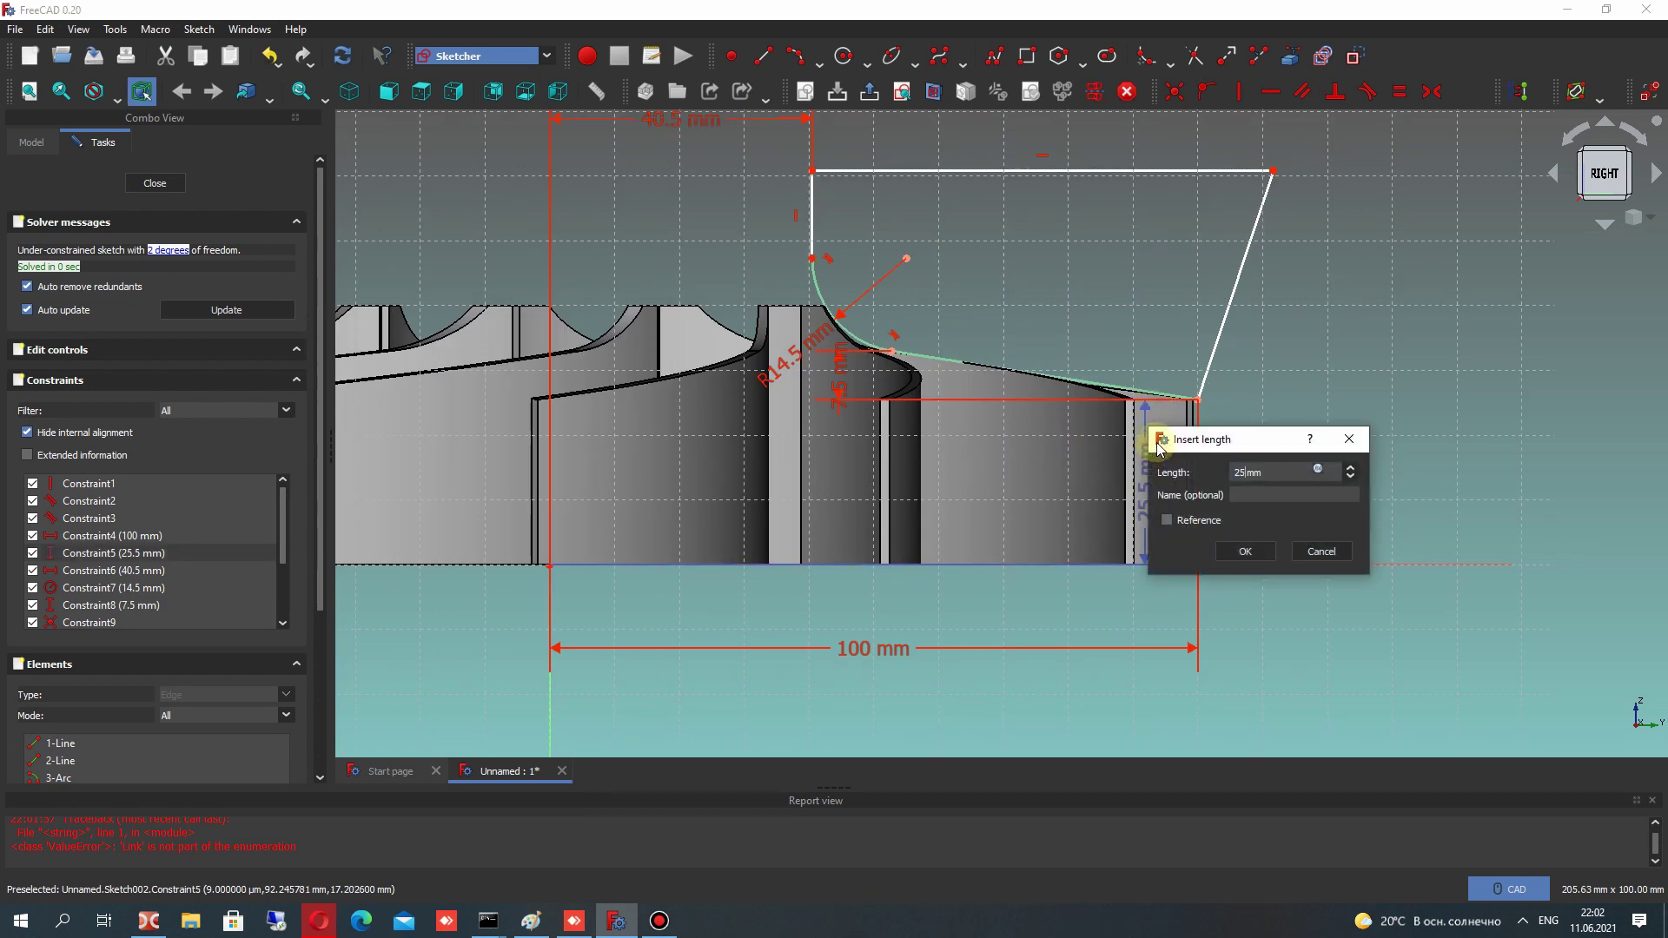
key("Return")
Try radii of 15 mm and 14 mm on the profile's inner arc
scroll(1195, 378, "up", 5)
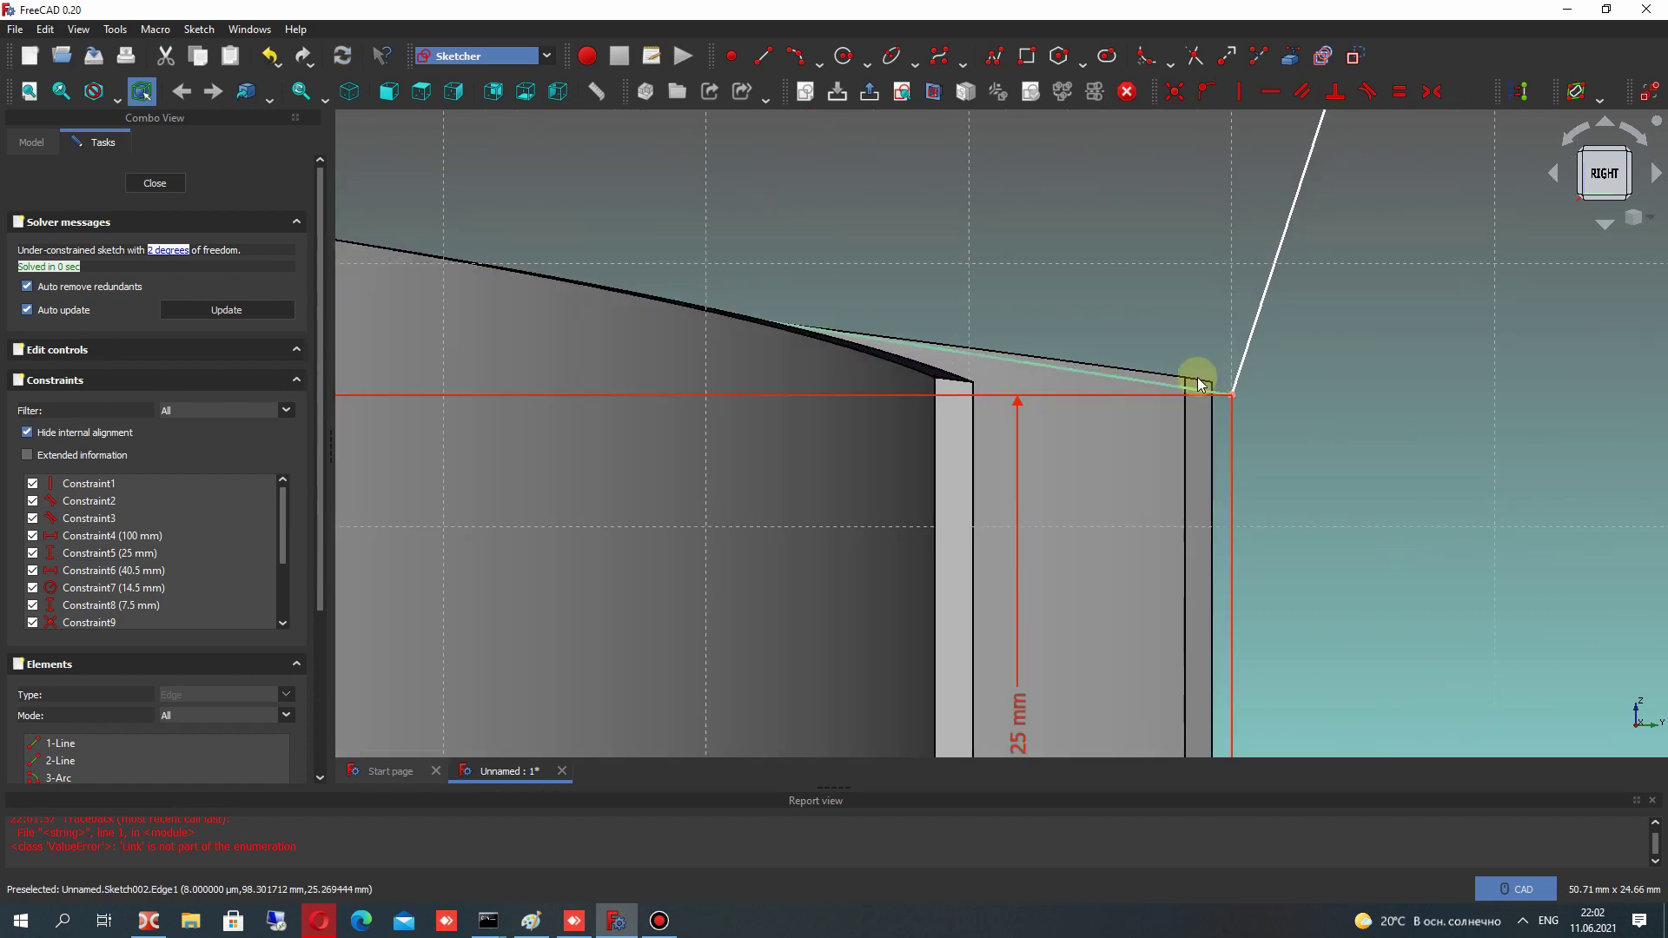
scroll(936, 346, "down", 3)
scroll(747, 354, "up", 2)
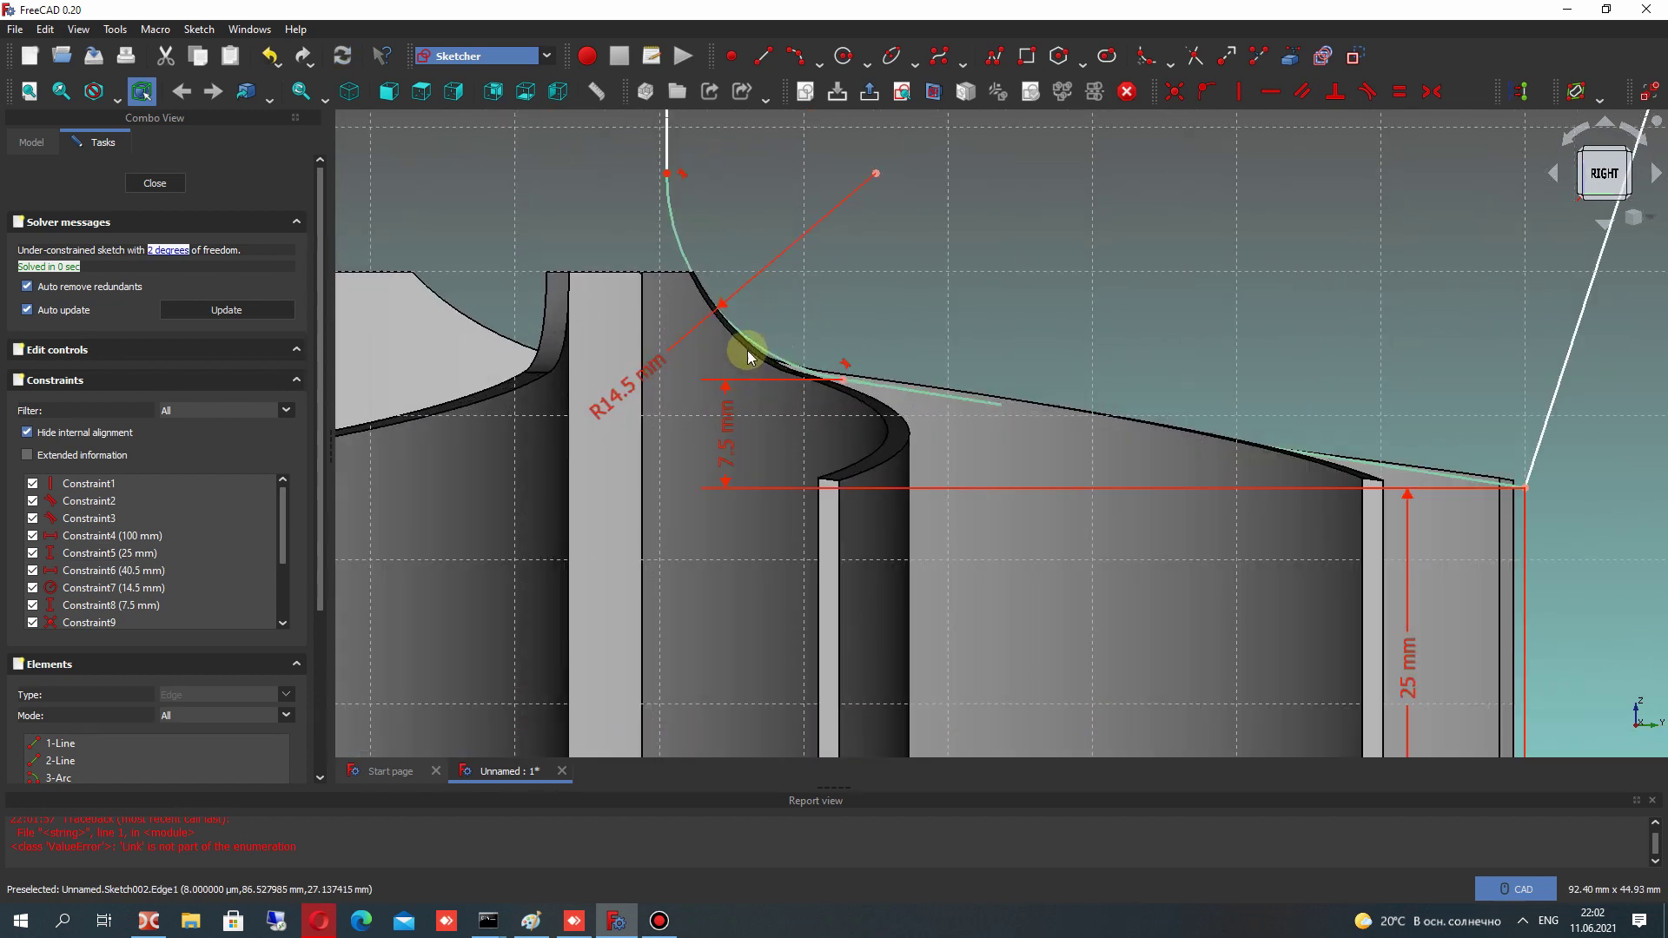
double_click(641, 375)
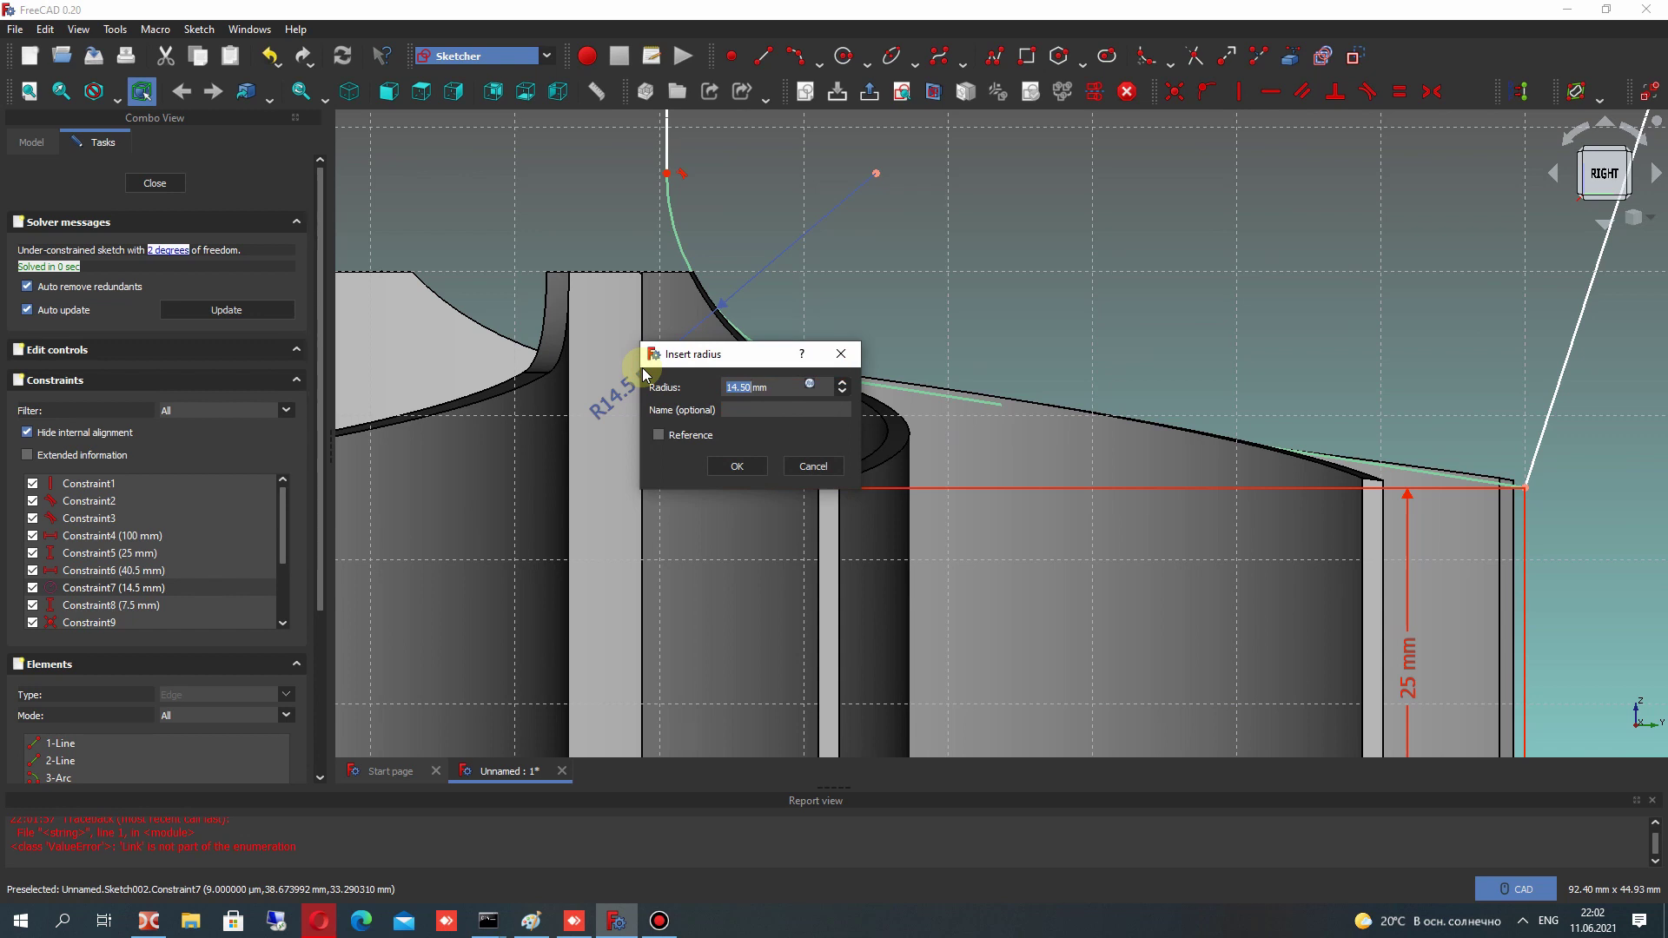
type("15")
key("Return")
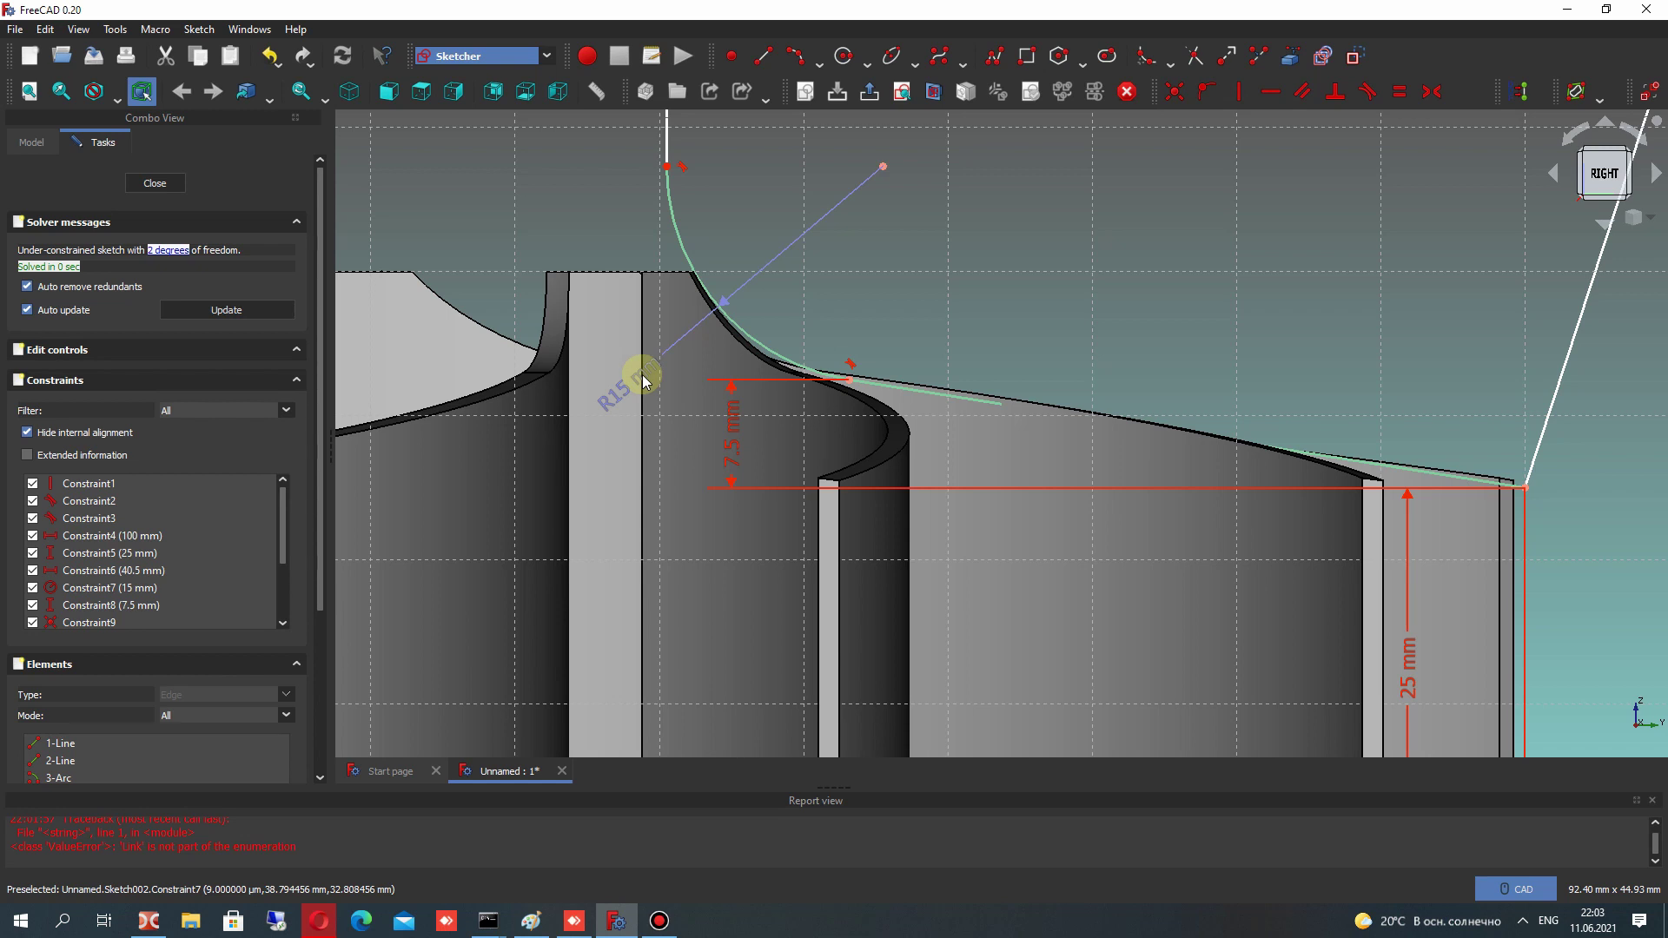
double_click(643, 375)
type("14")
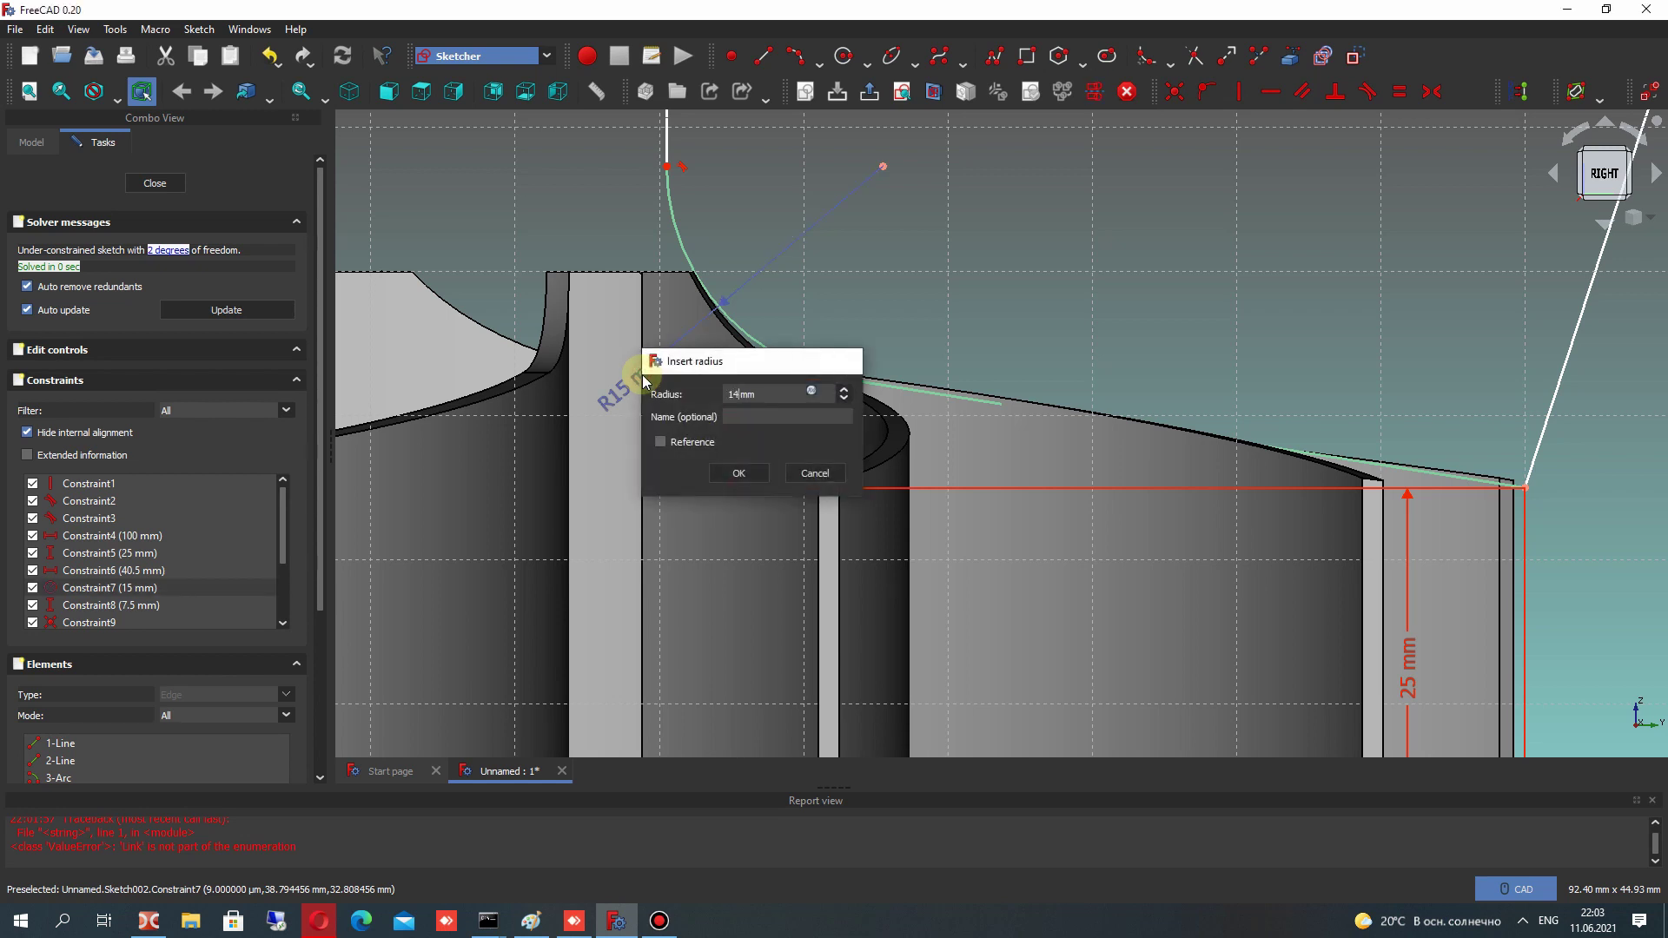
key("Return")
Set the radius of the profile's inner arc to 12 mm
scroll(707, 348, "up", 2)
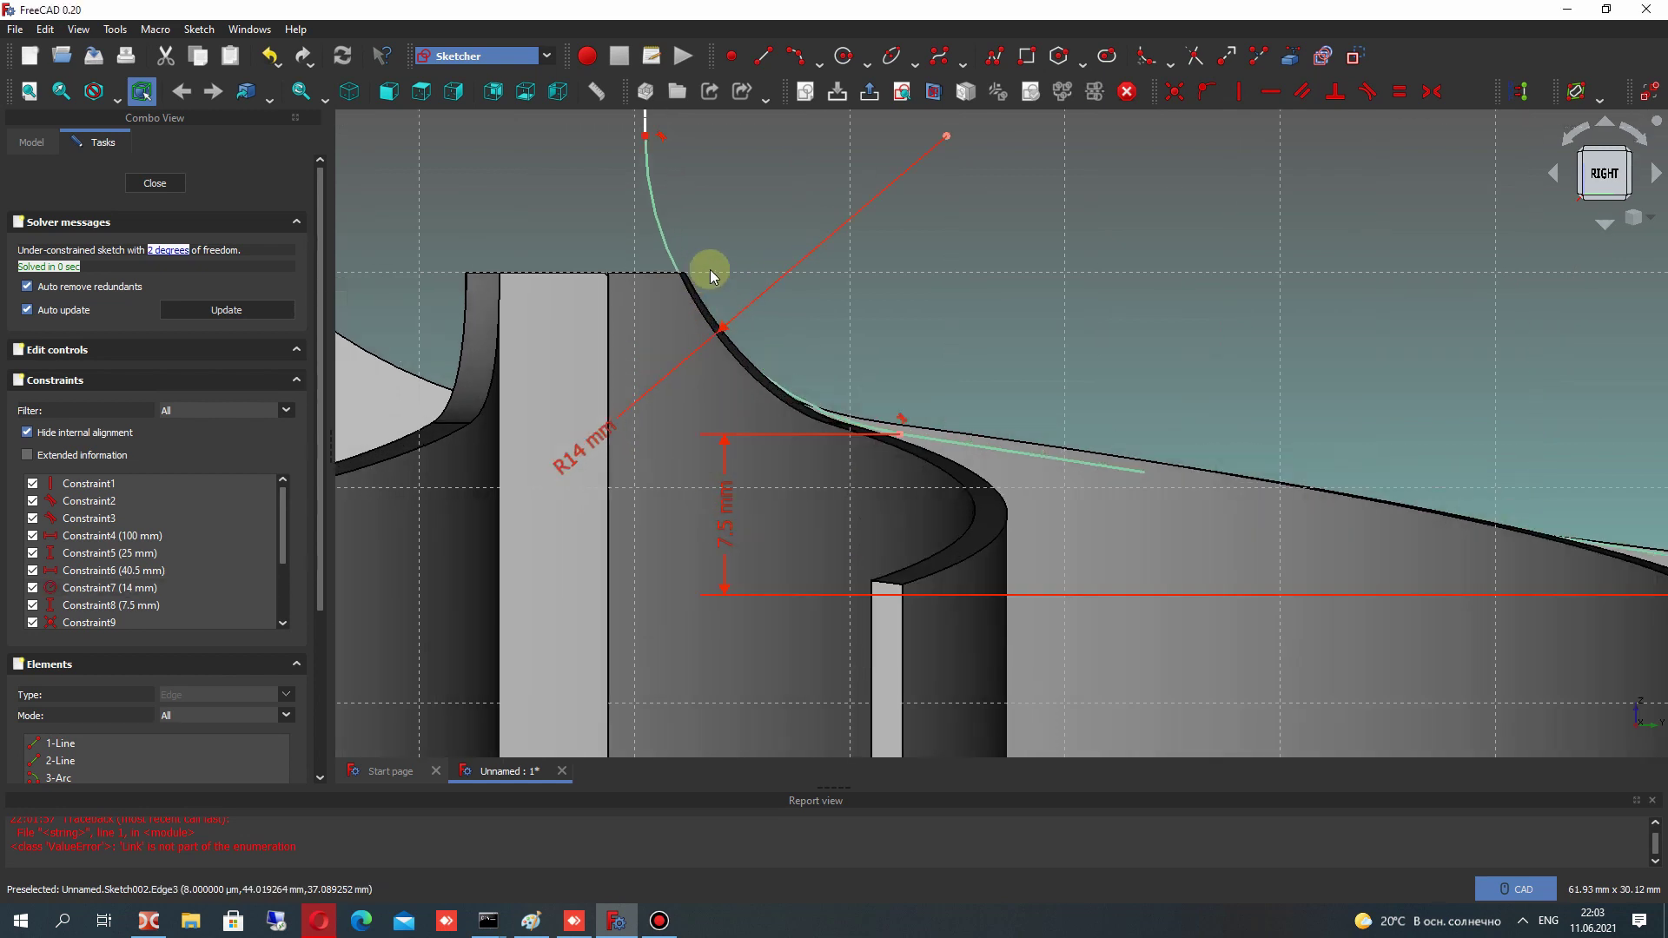
scroll(800, 409, "up", 3)
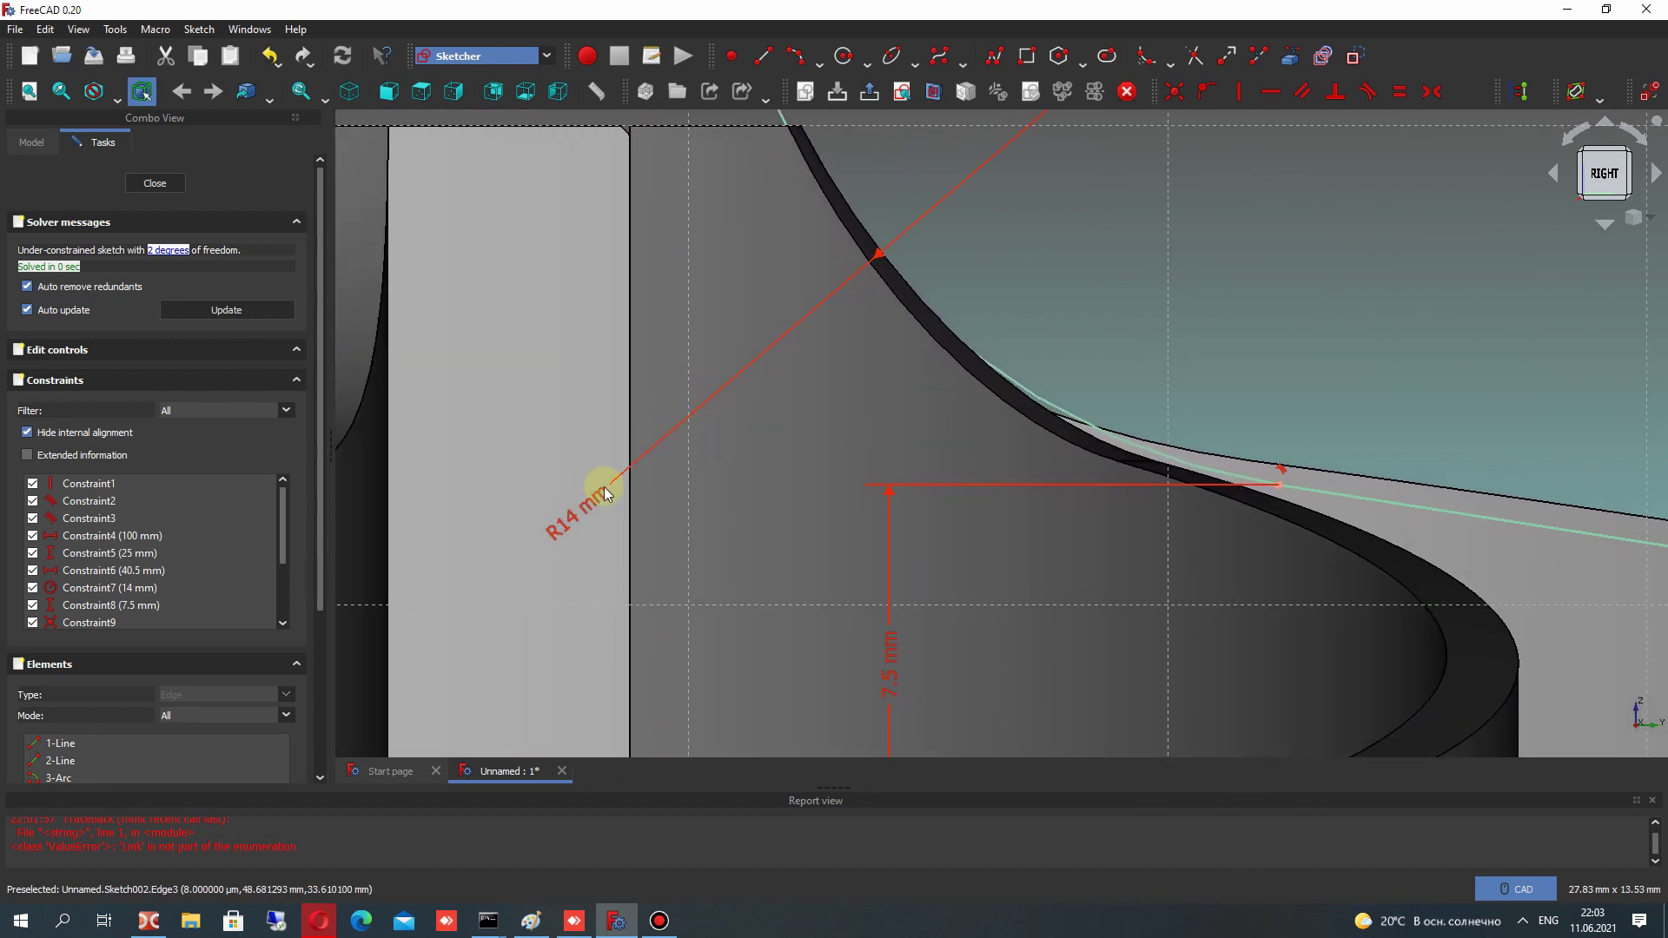
double_click(604, 489)
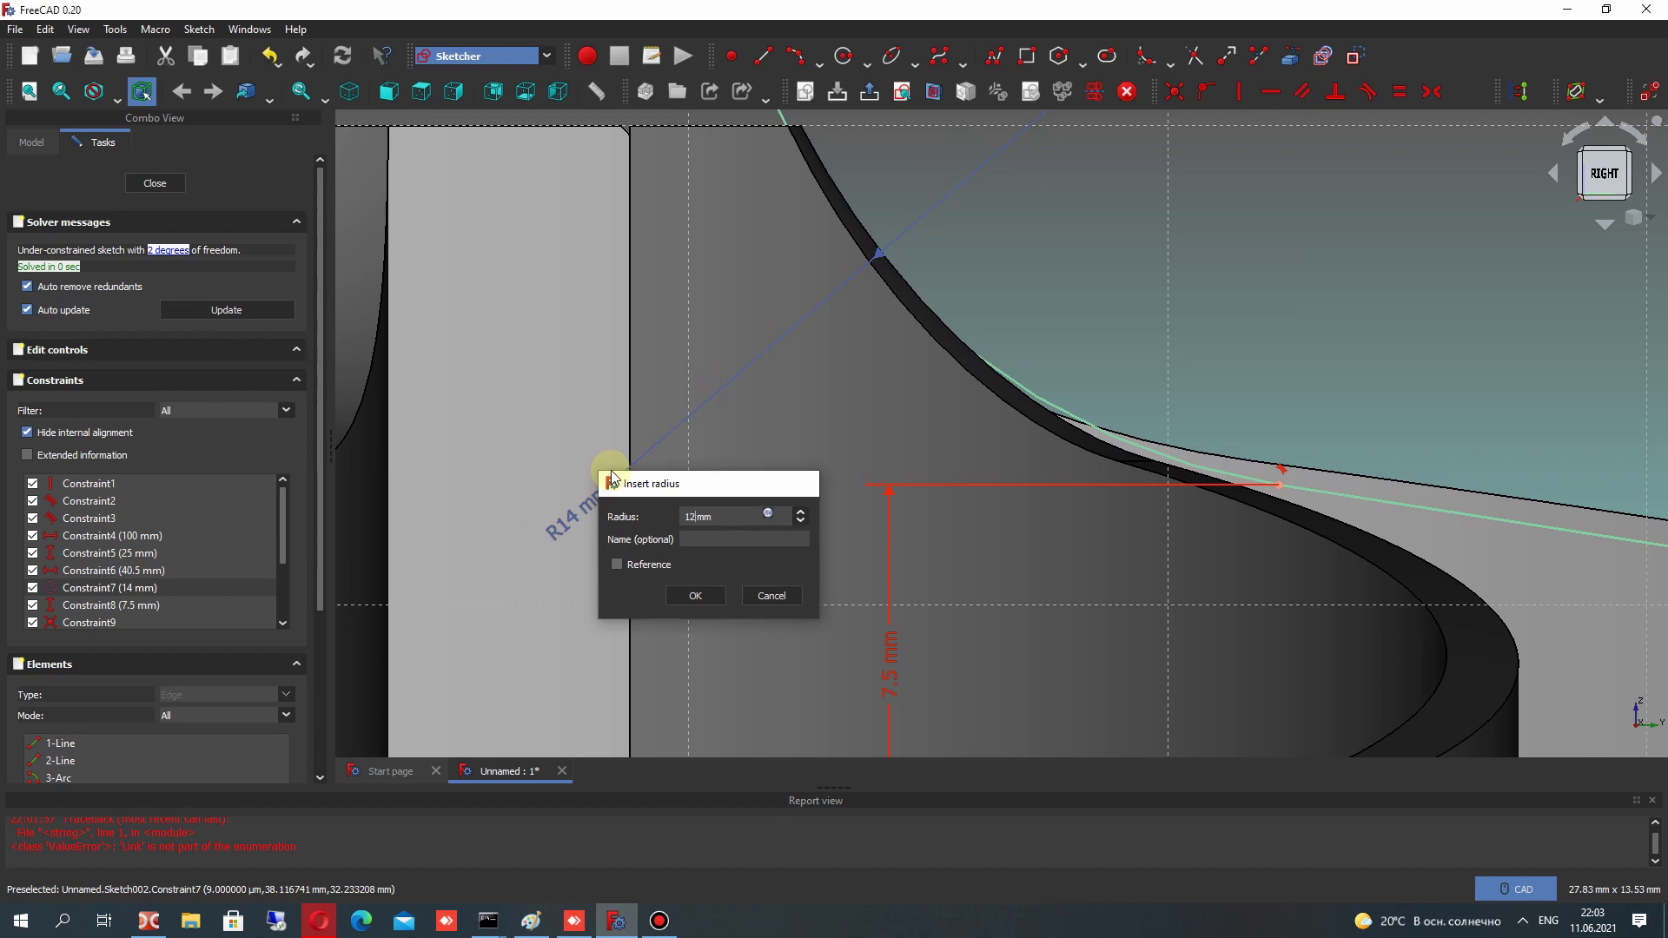
key("Return")
Lower the inner vertical line's upper end to about 49 mm height, and delete the top horizontal line and the slanted outer line
scroll(1042, 406, "down", 3)
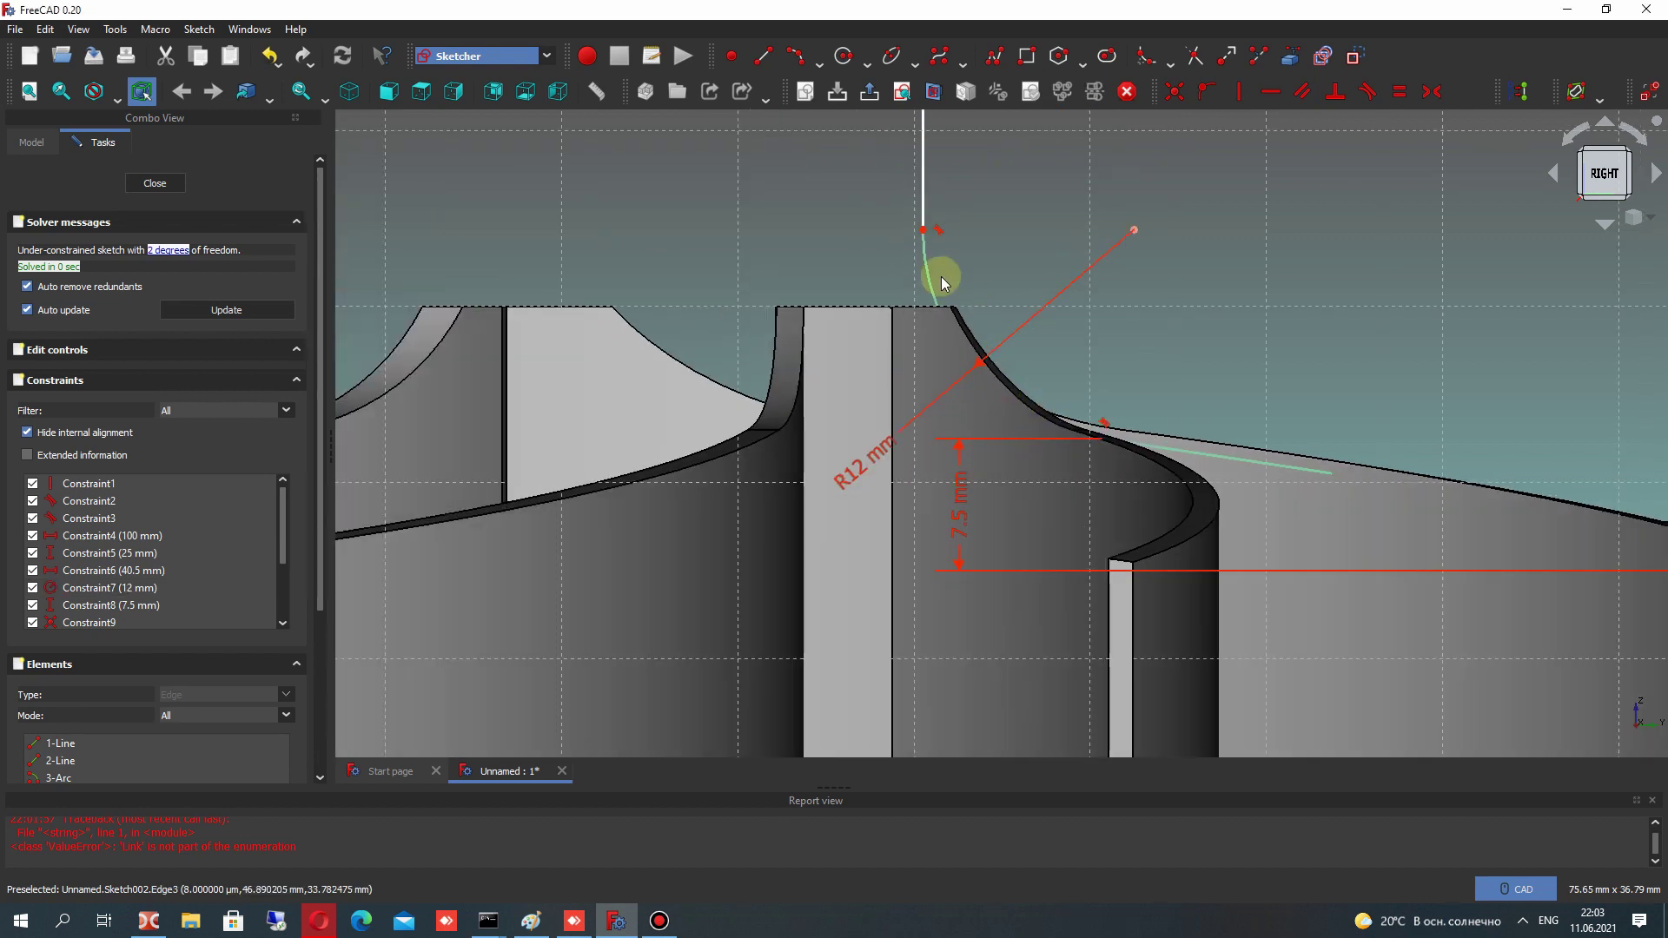
scroll(947, 330, "down", 1)
middle_click_drag(921, 317, 923, 449)
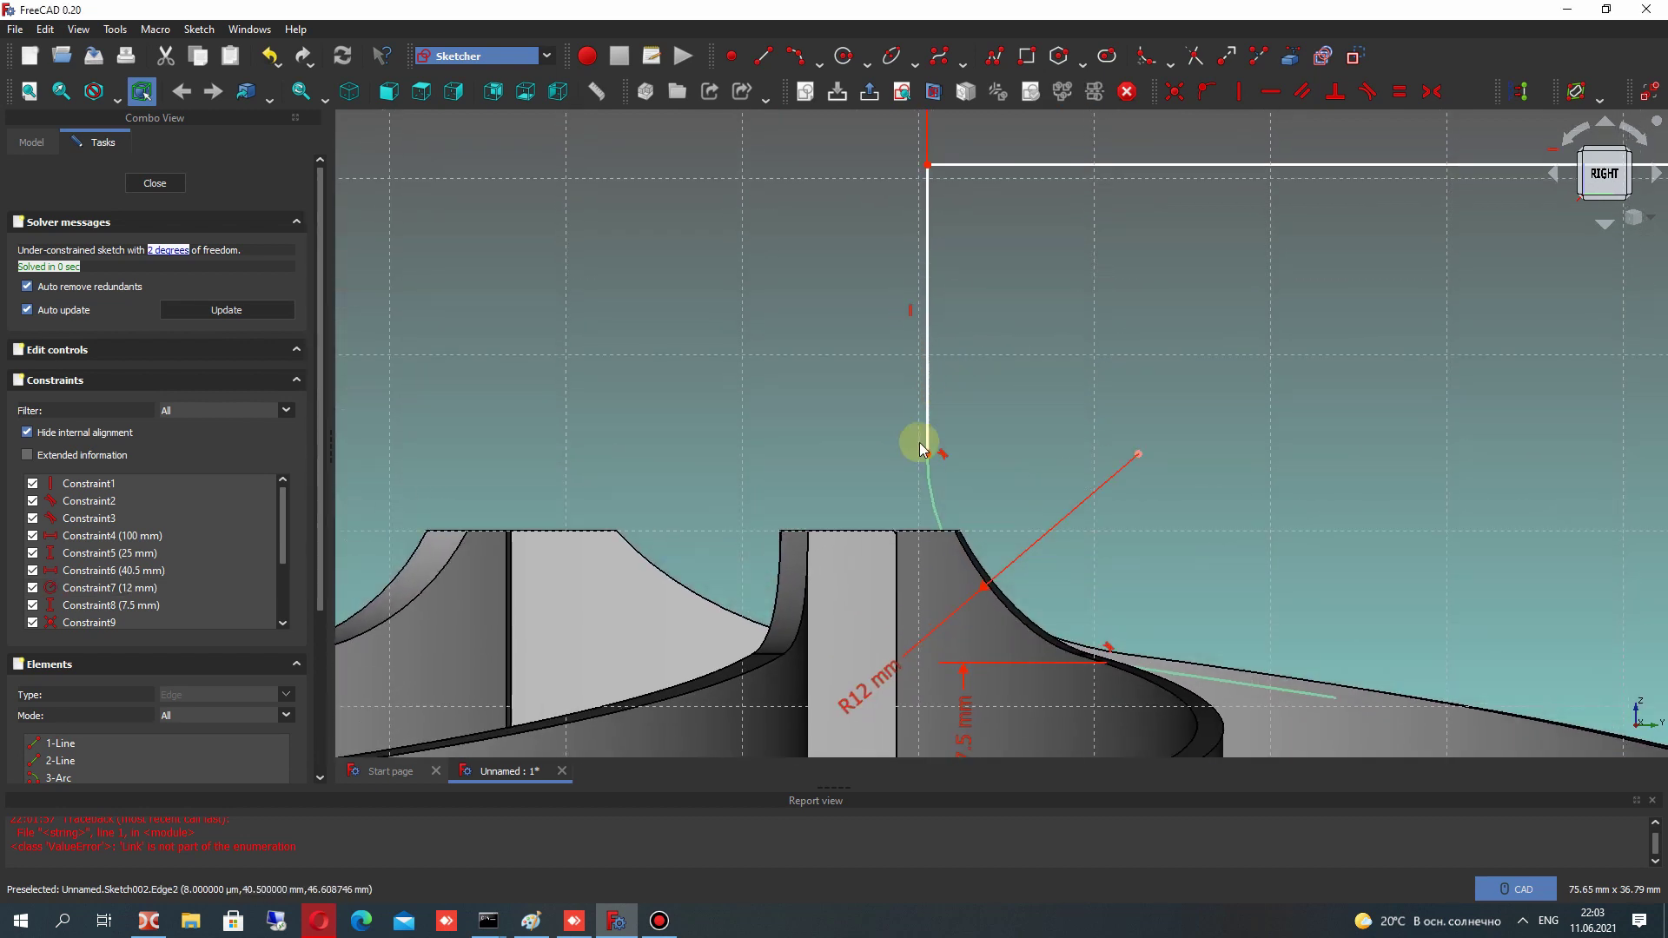
scroll(960, 365, "down", 2)
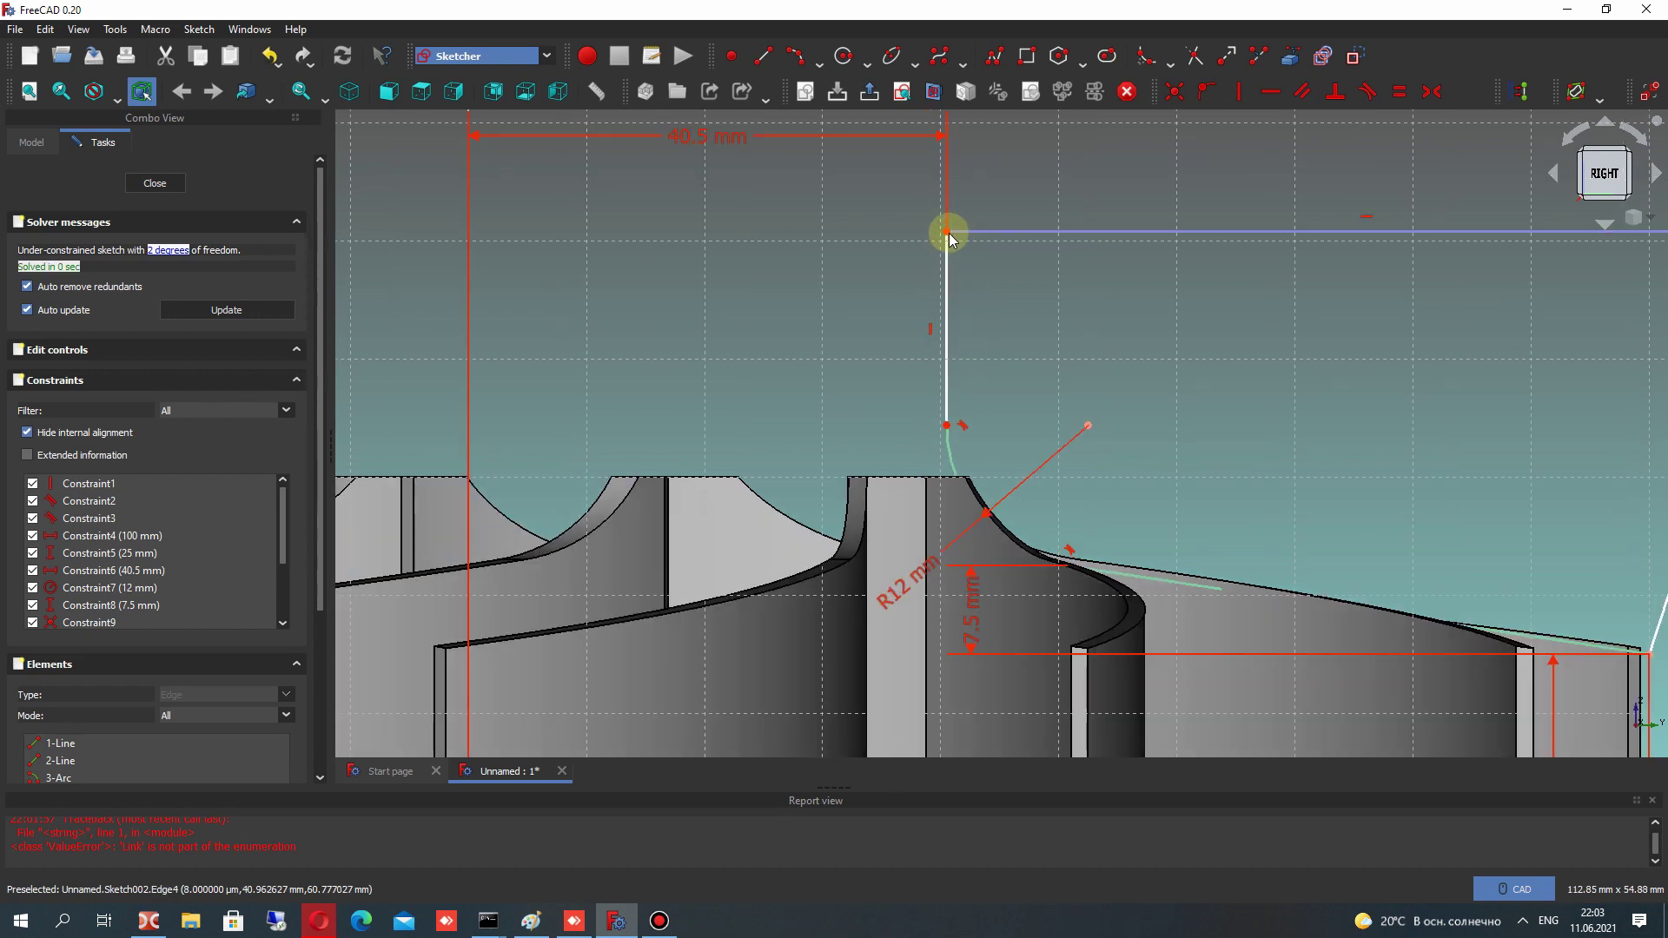
left_click_drag(949, 237, 953, 372)
scroll(1004, 390, "down", 2)
middle_click_drag(1004, 390, 795, 294)
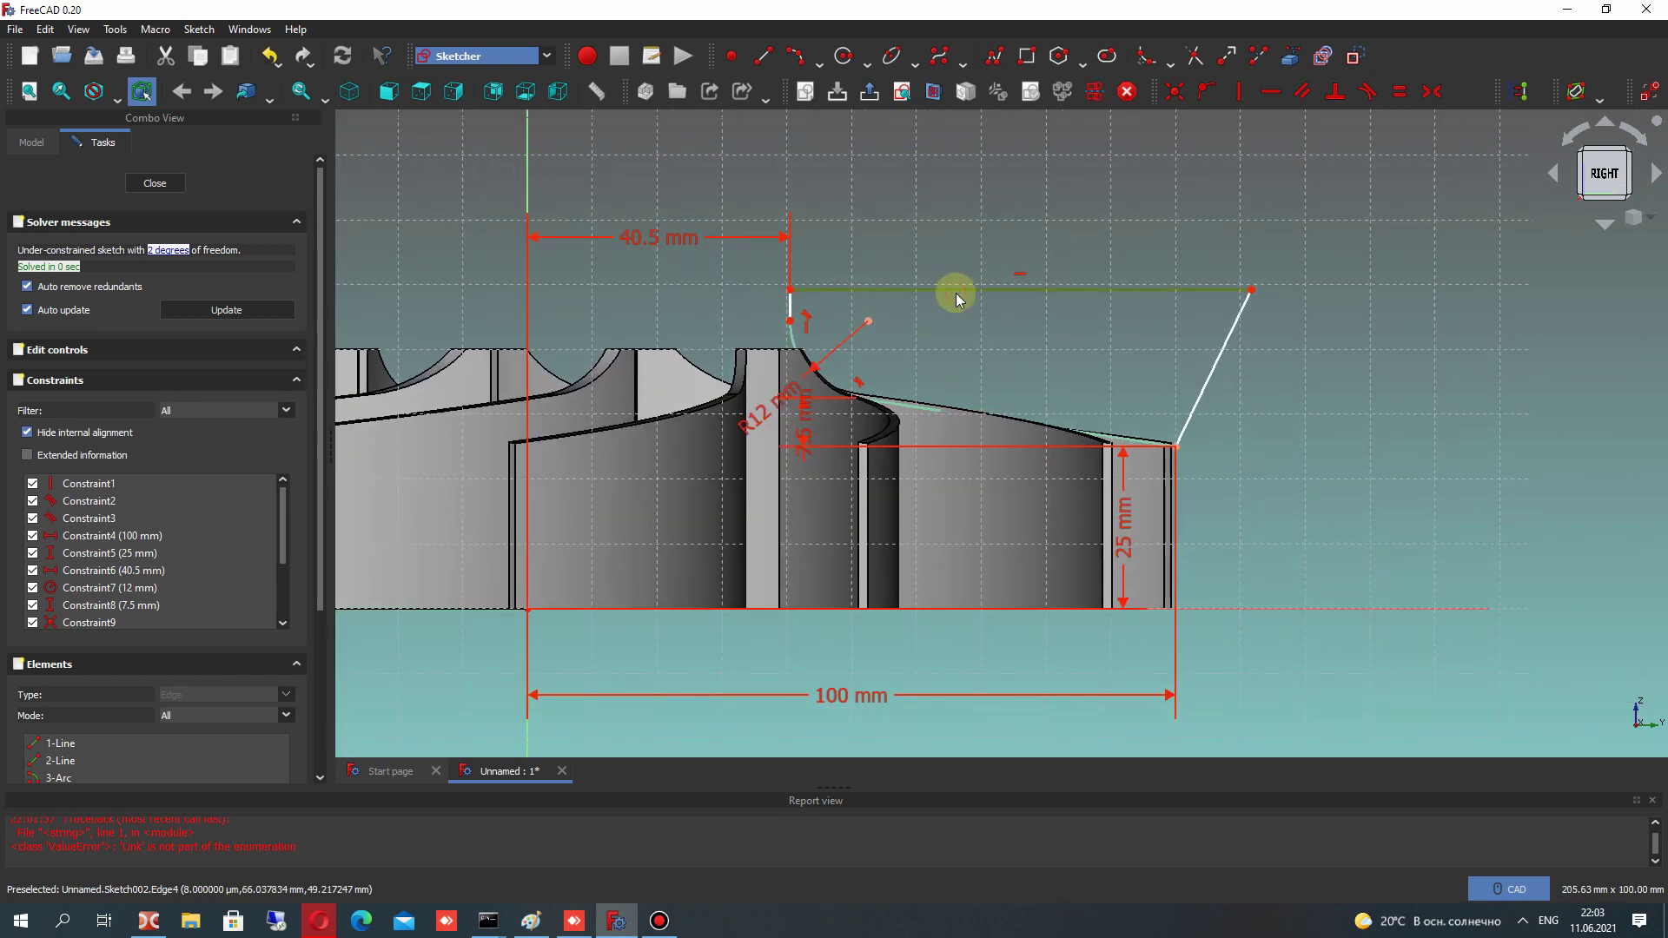
key("Delete")
key("Delete")
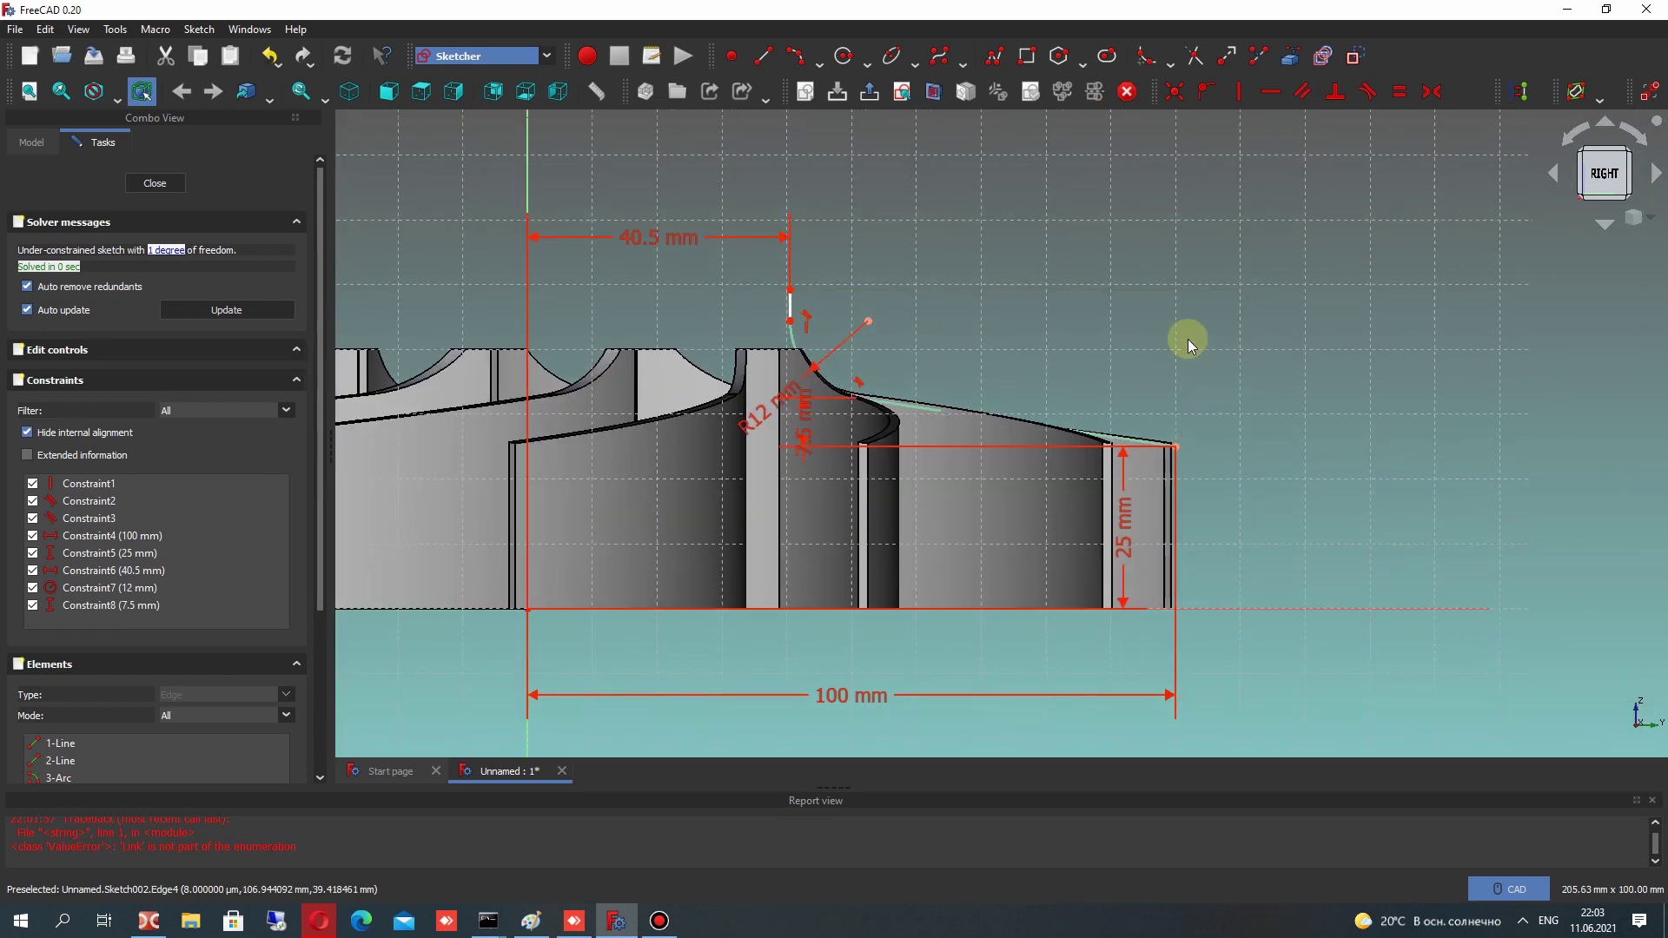
Close the profile with a horizontal line about 5 mm long, a vertical about 7.5 mm down, a slope outward, and a short vertical to the outer end point
scroll(763, 337, "up", 5)
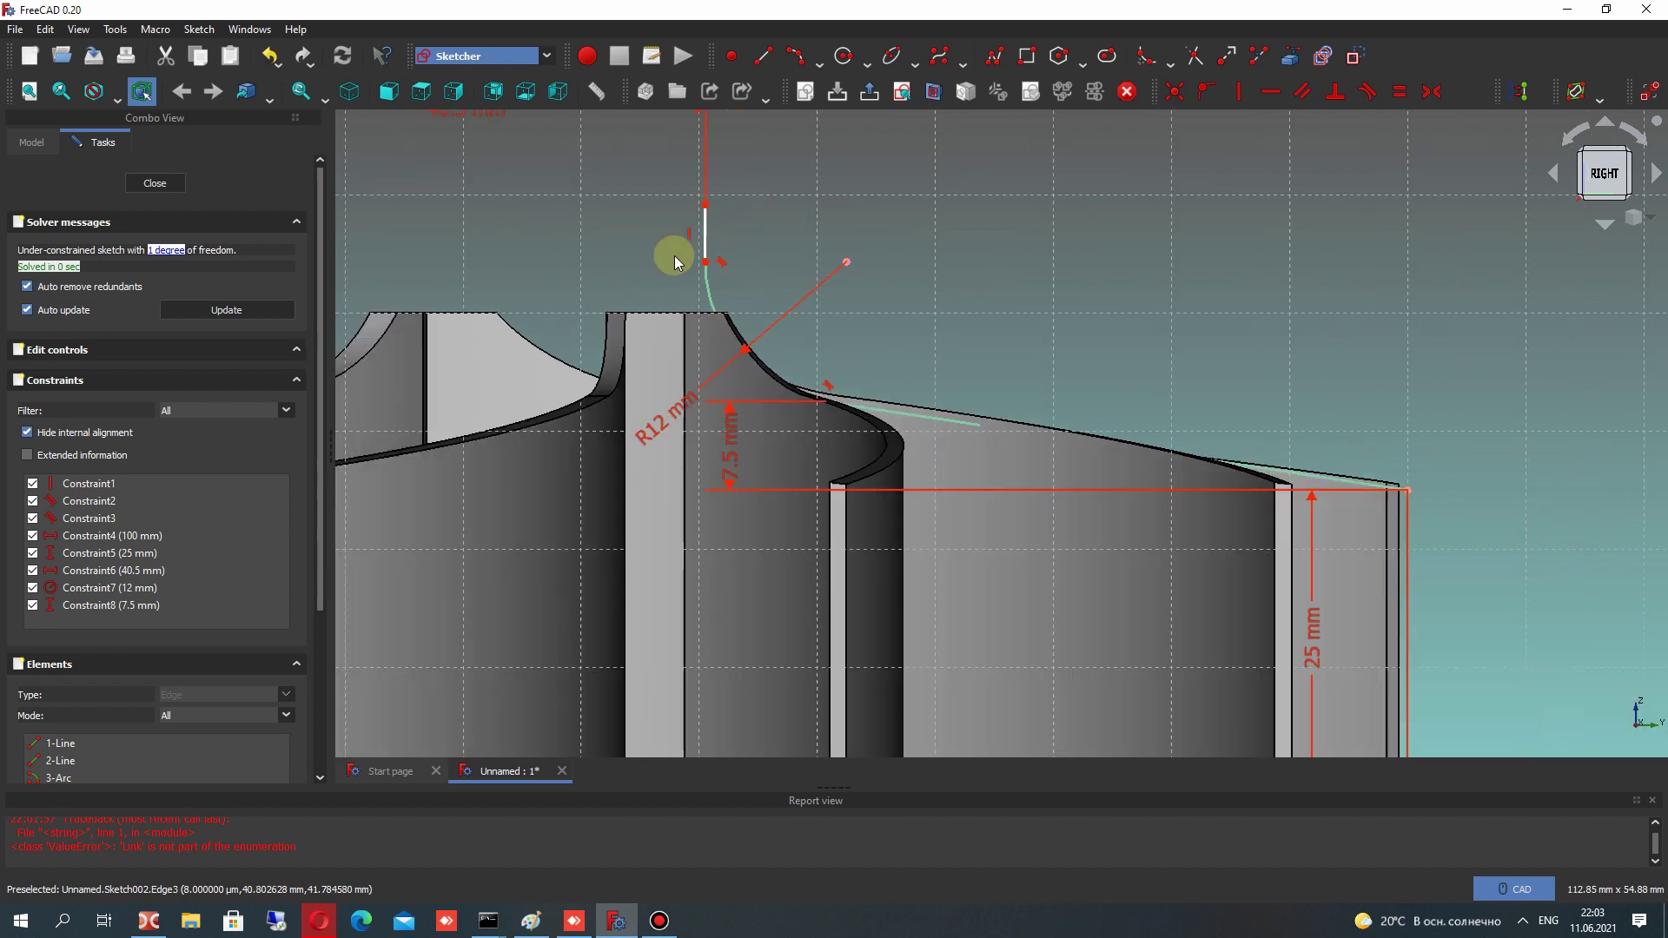
scroll(677, 263, "down", 3)
left_click(764, 55)
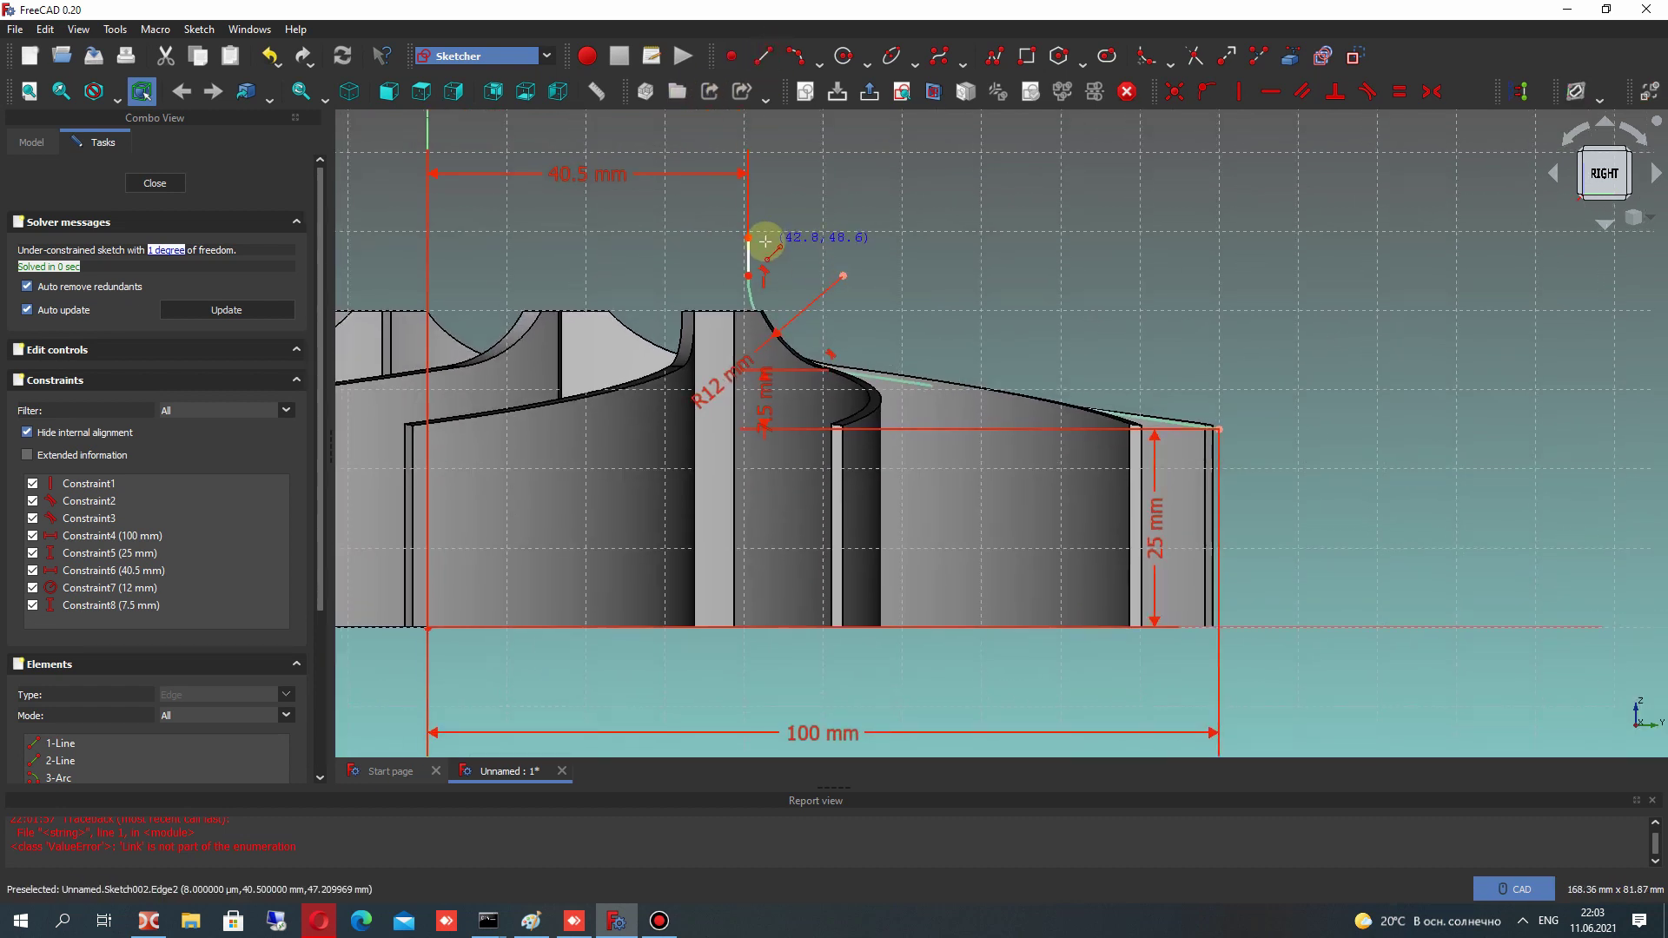
scroll(747, 237, "up", 3)
left_click(741, 233)
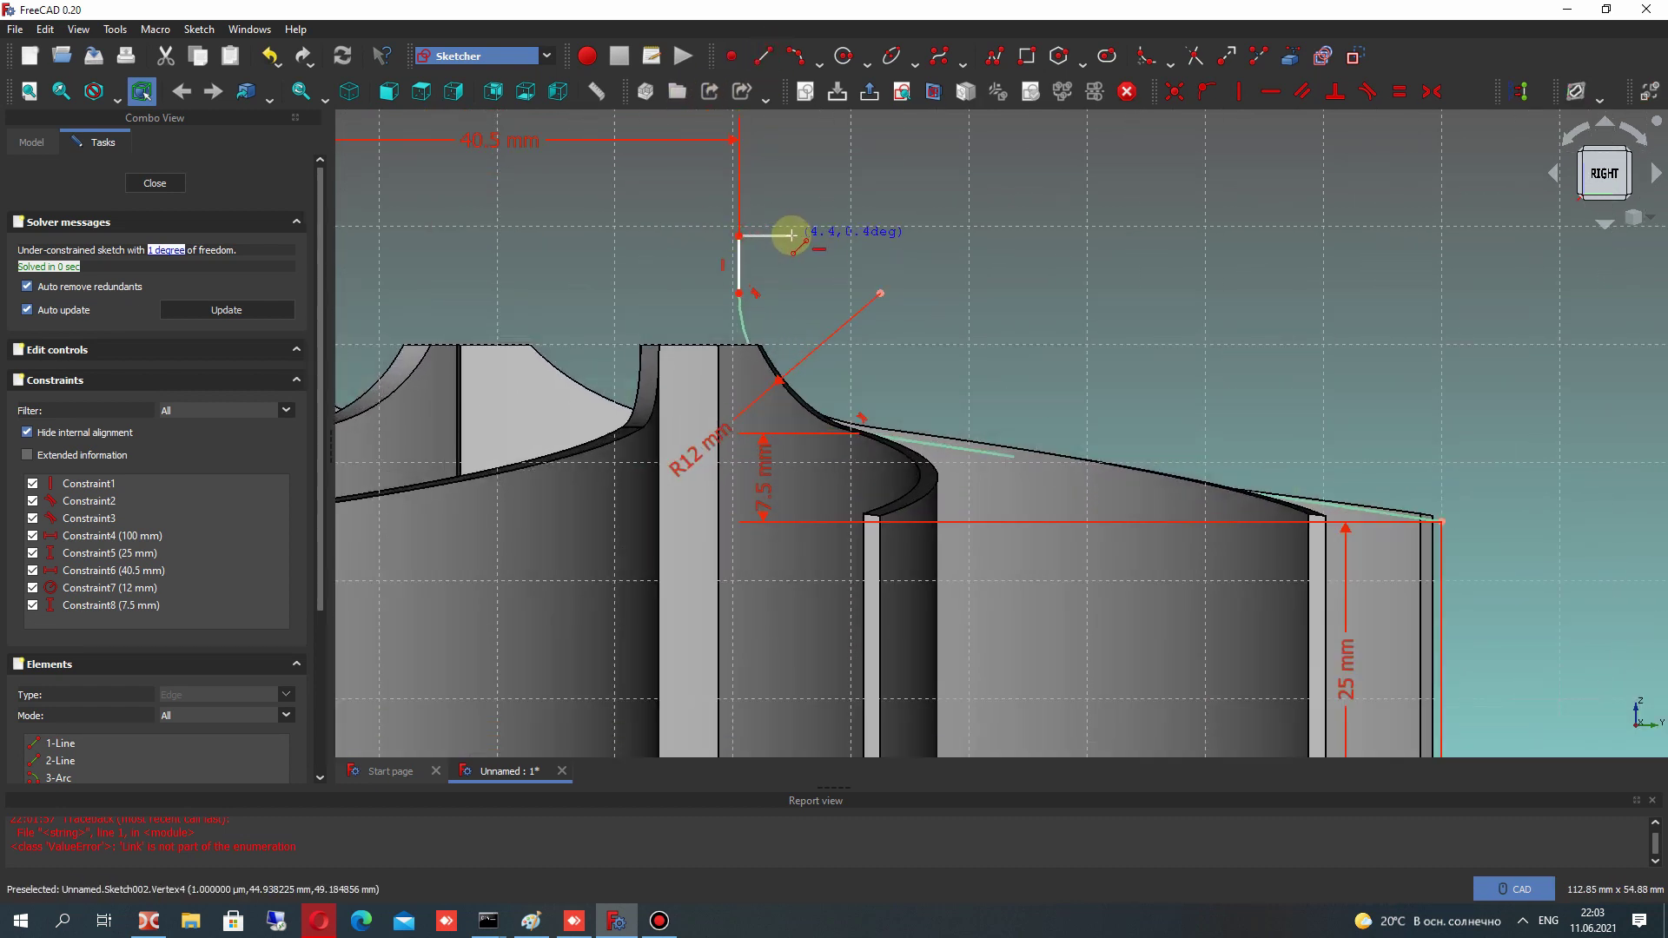
left_click(801, 234)
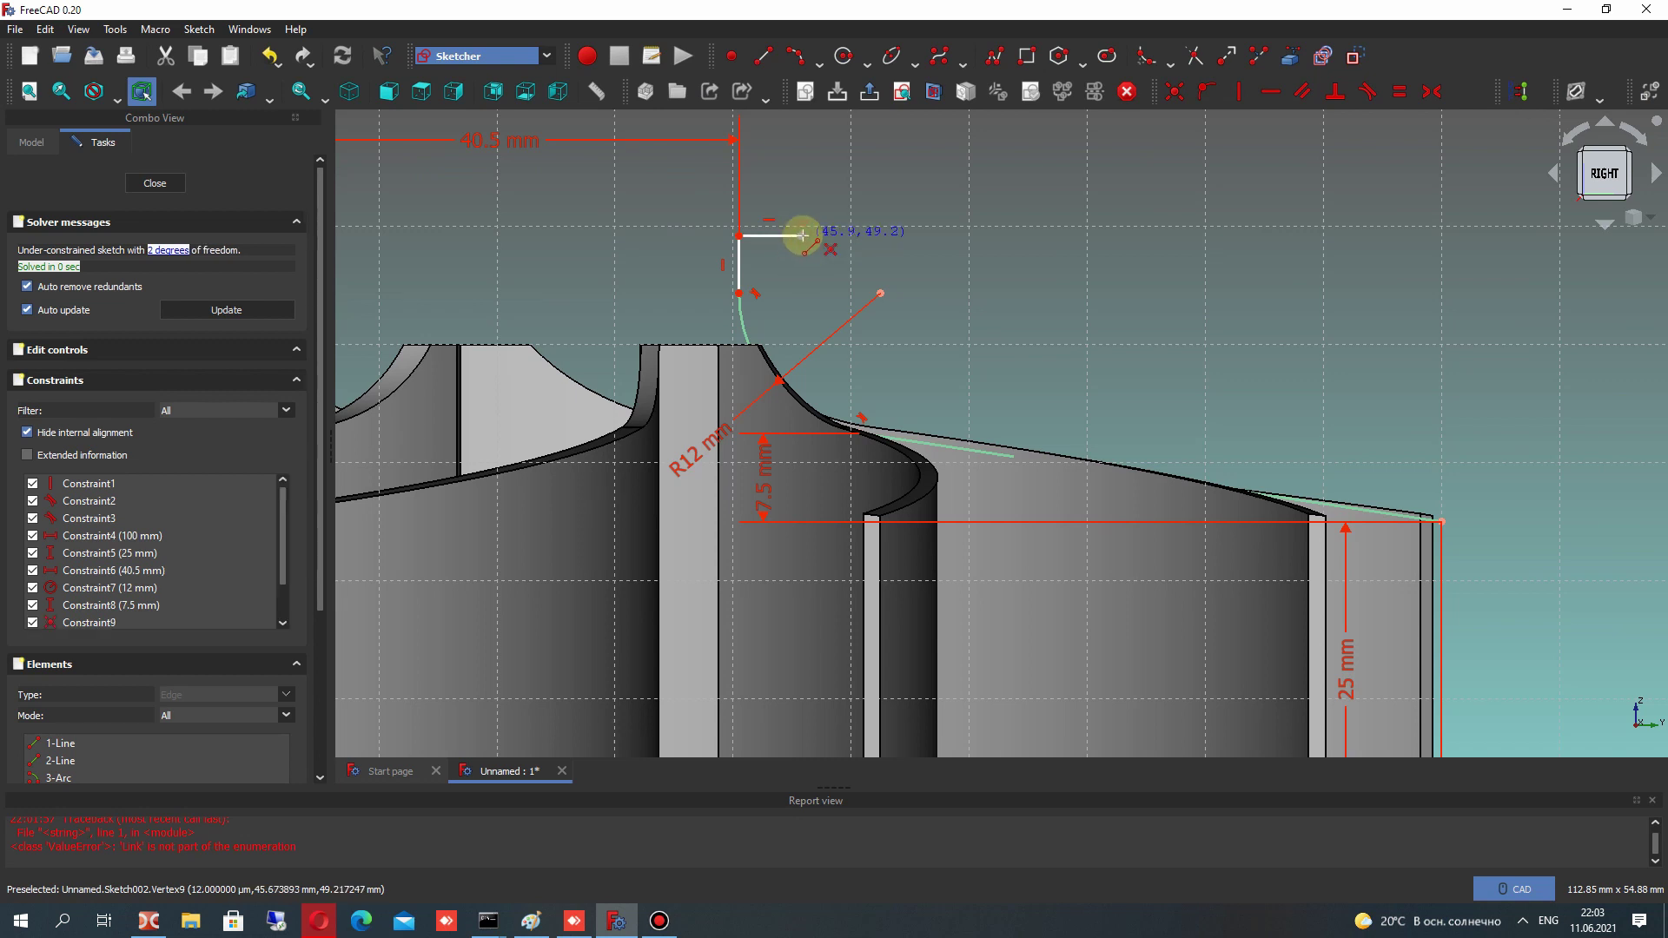
left_click(800, 324)
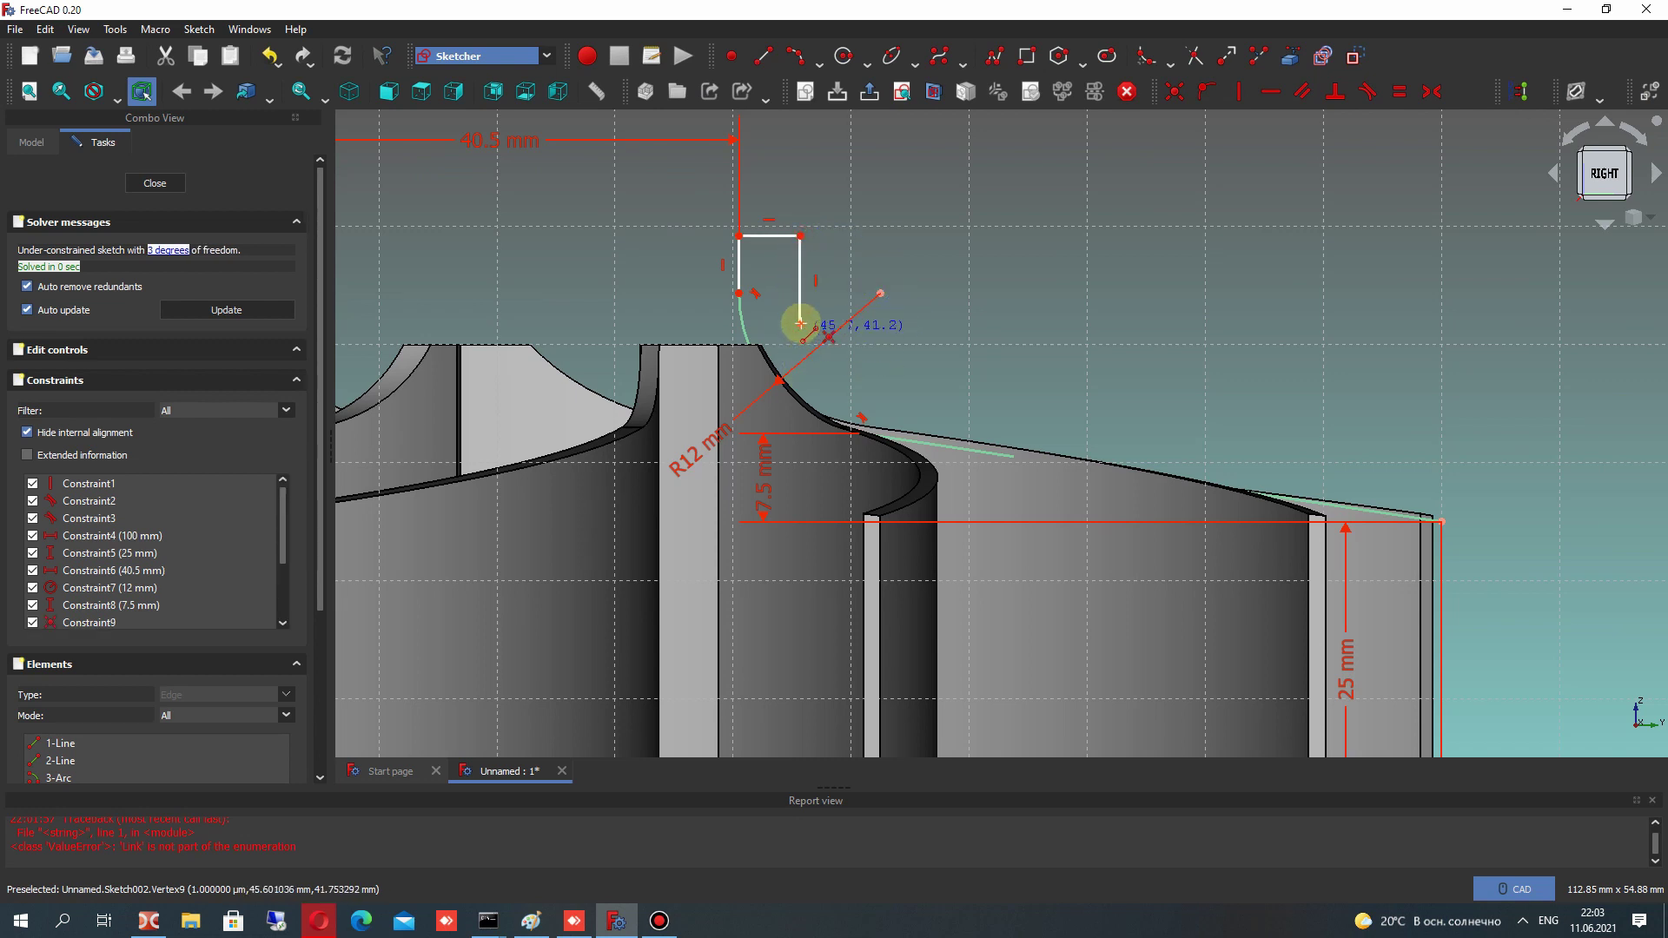
left_click(1441, 482)
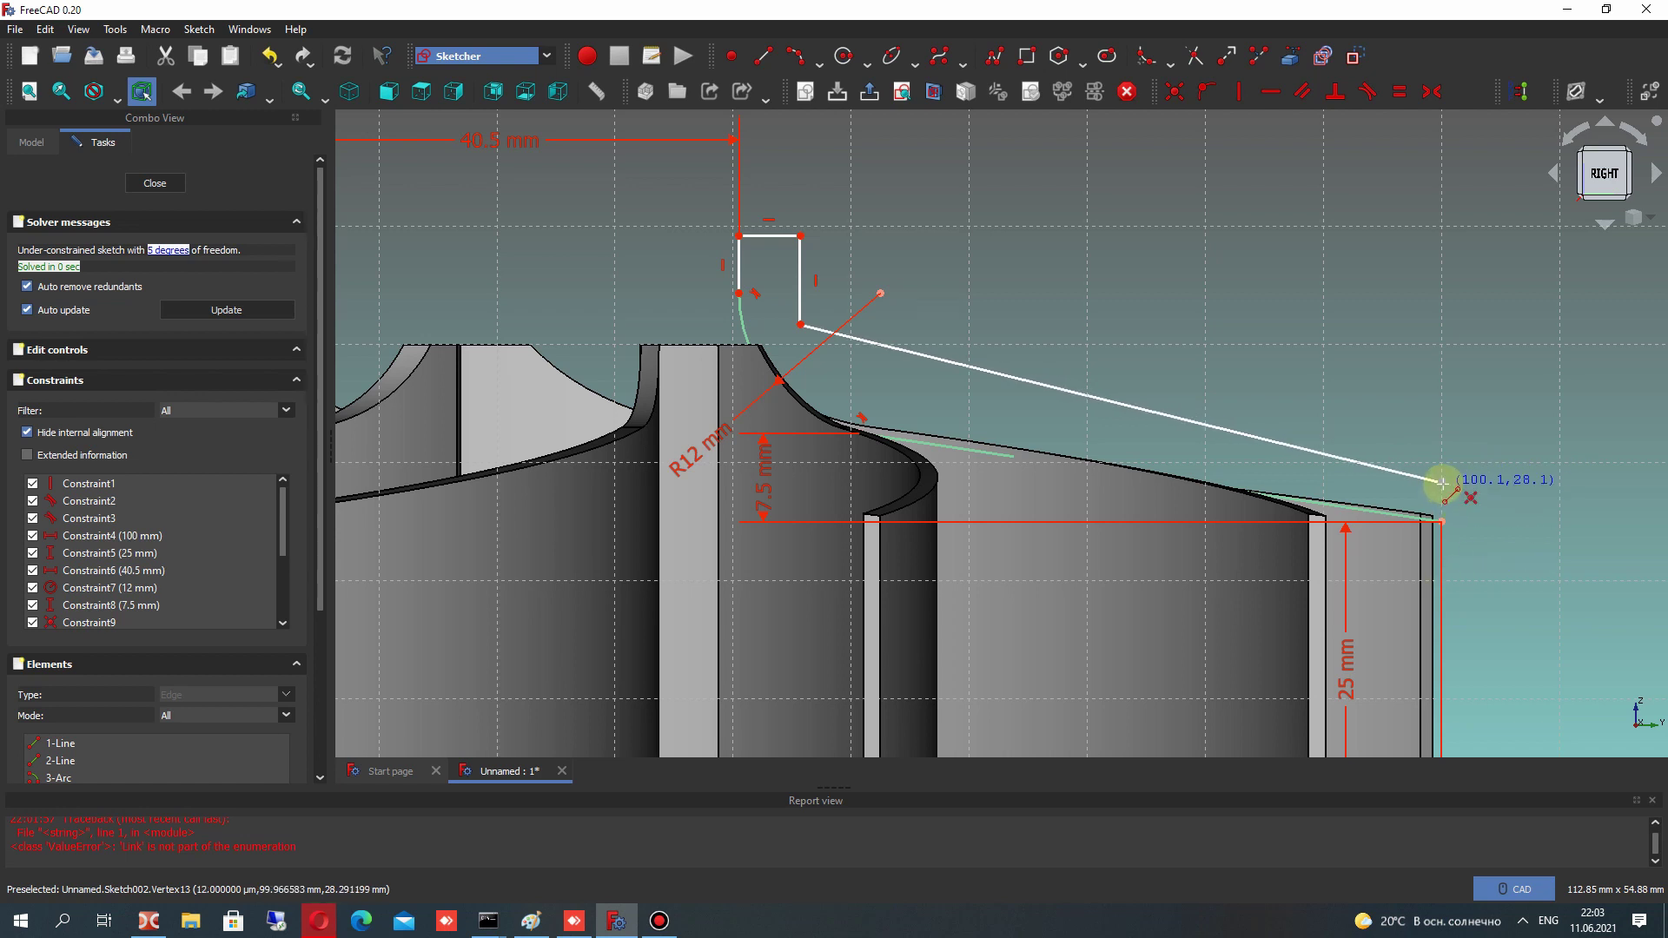
left_click(1441, 521)
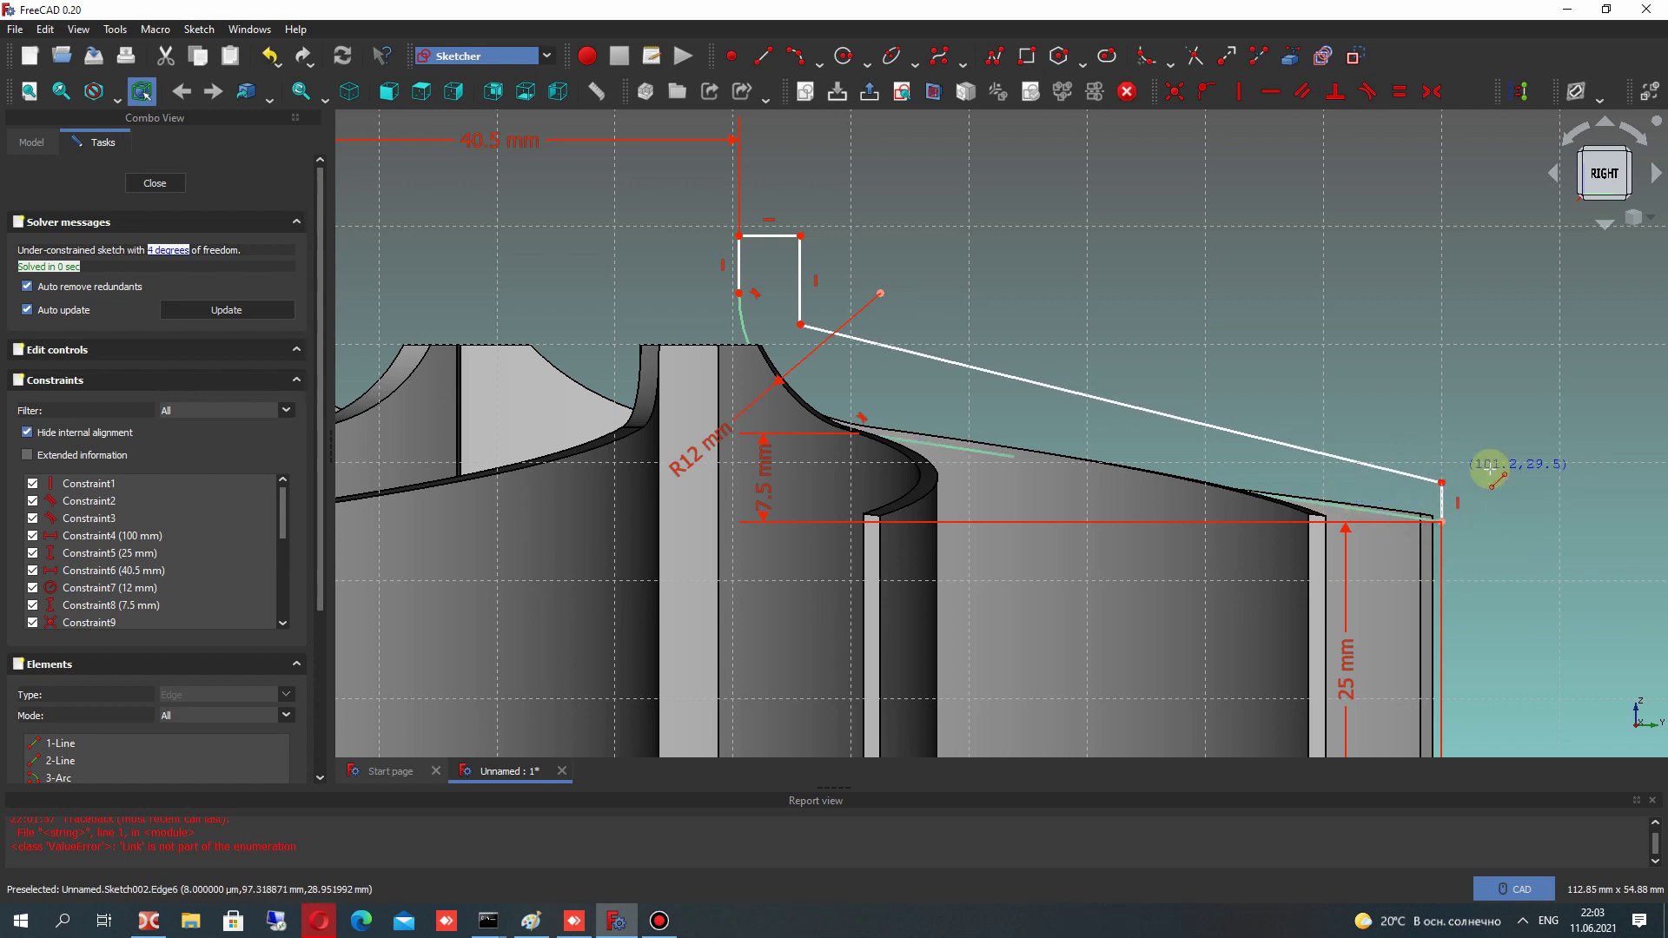
Constrain the short vertical line at the profile's outer end to a length of 4 mm
mouse_move(1441, 481)
left_mouse_down()
mouse_move(1395, 462)
mouse_move(1433, 500)
left_mouse_up()
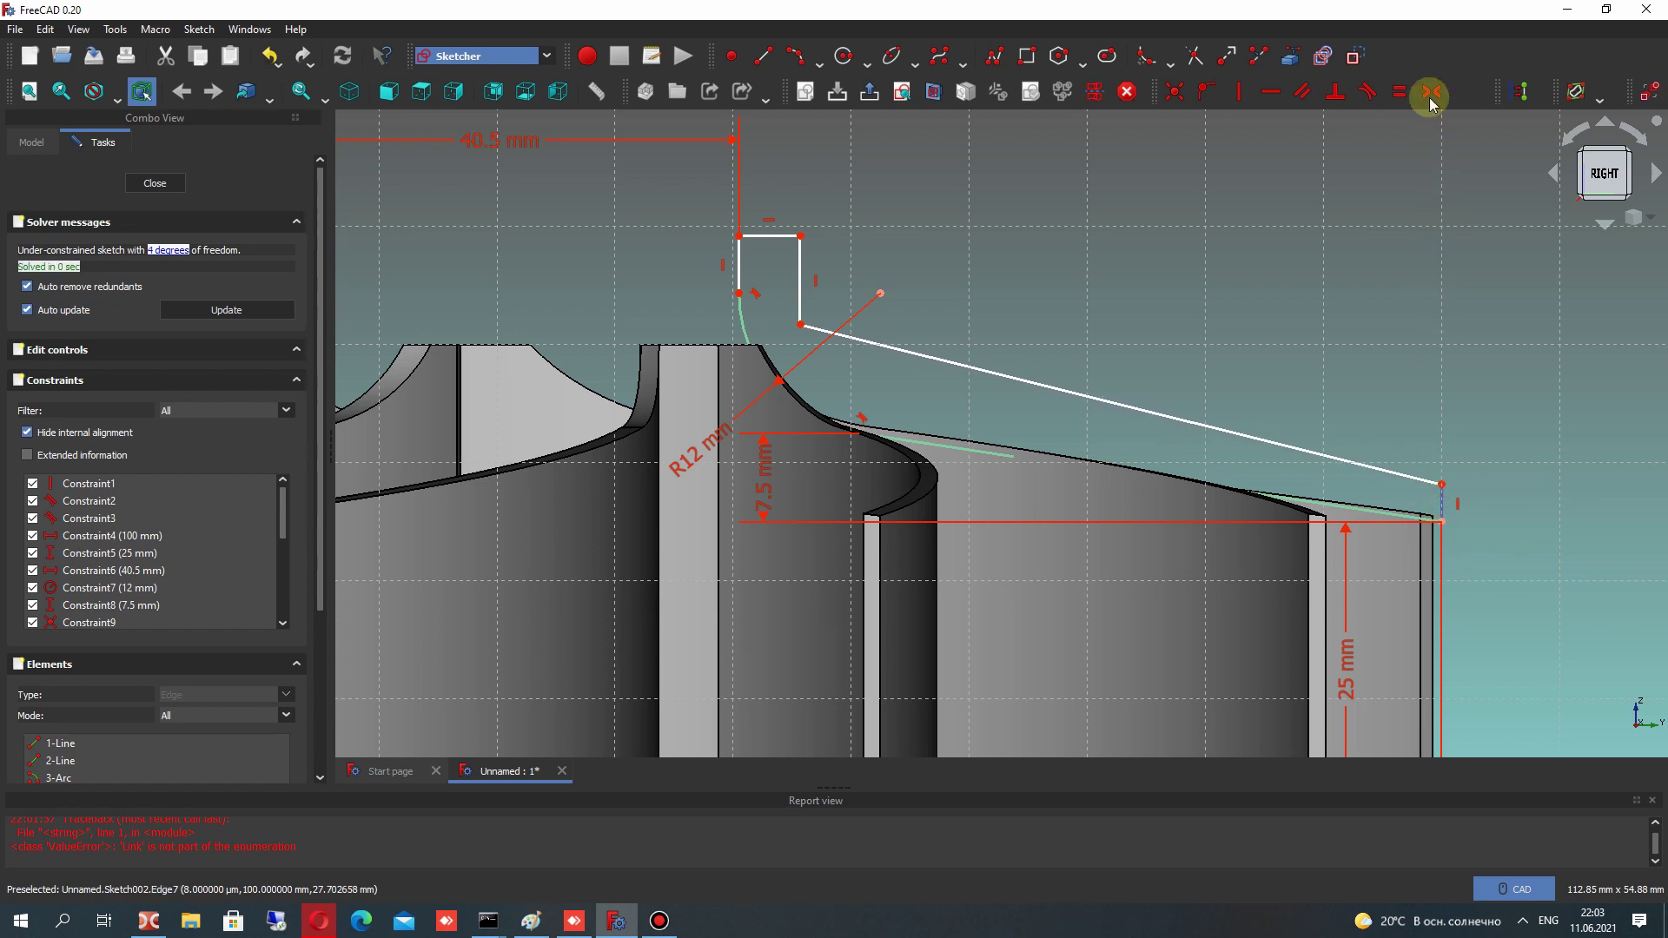
left_click(1482, 94)
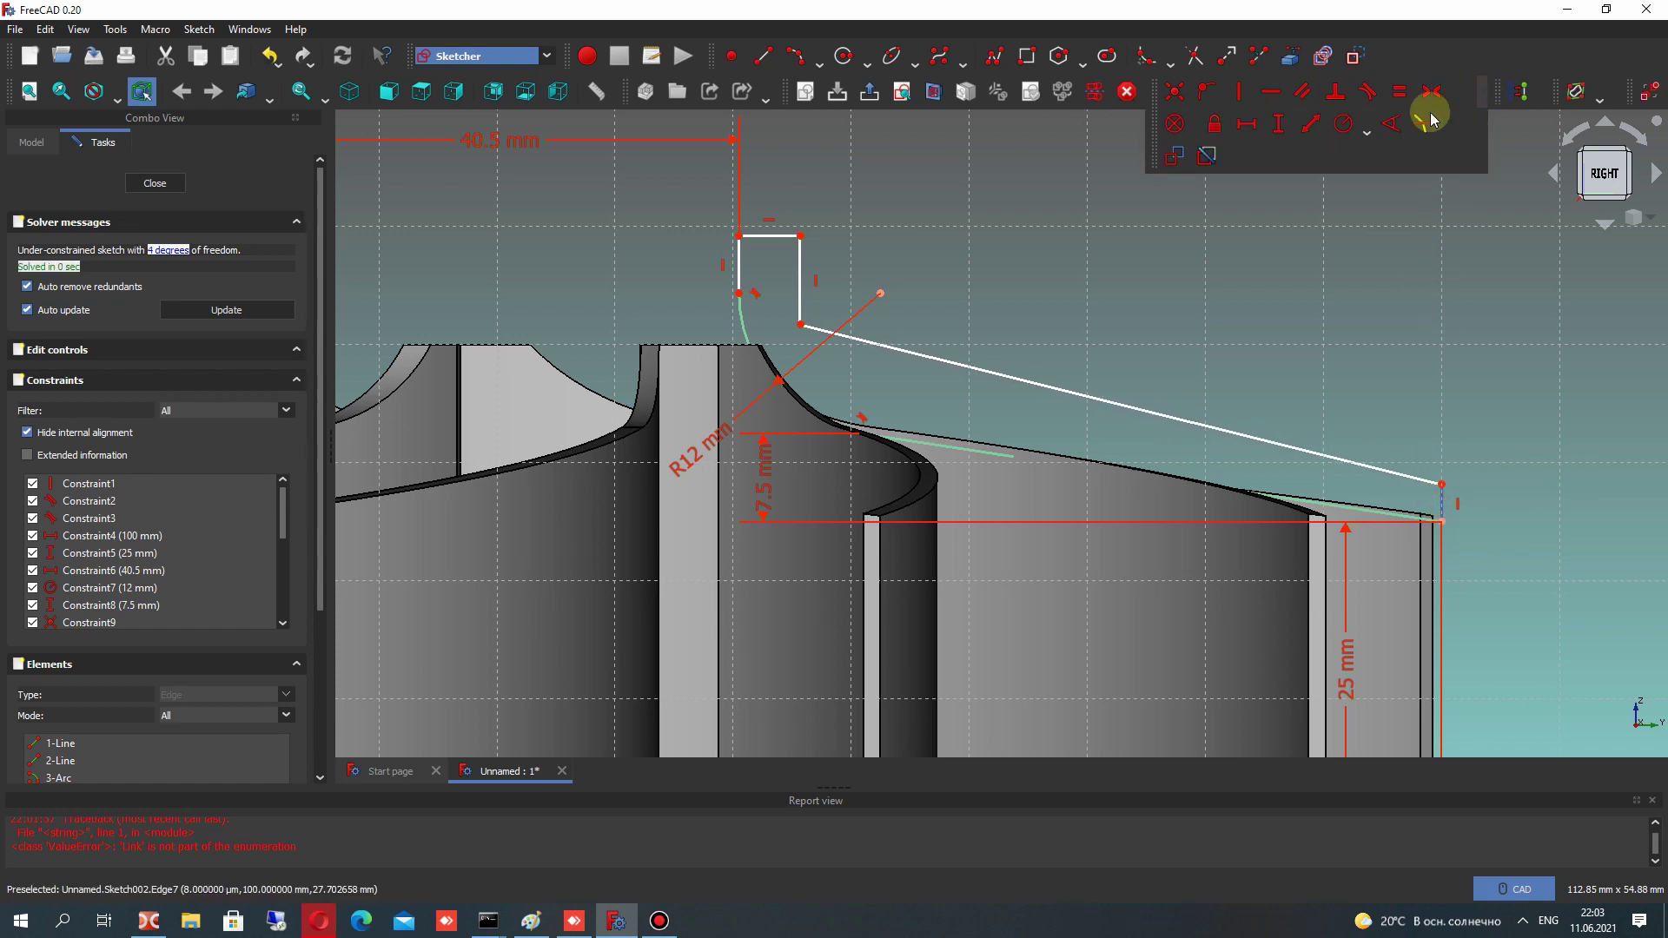
left_click(1284, 128)
type("4")
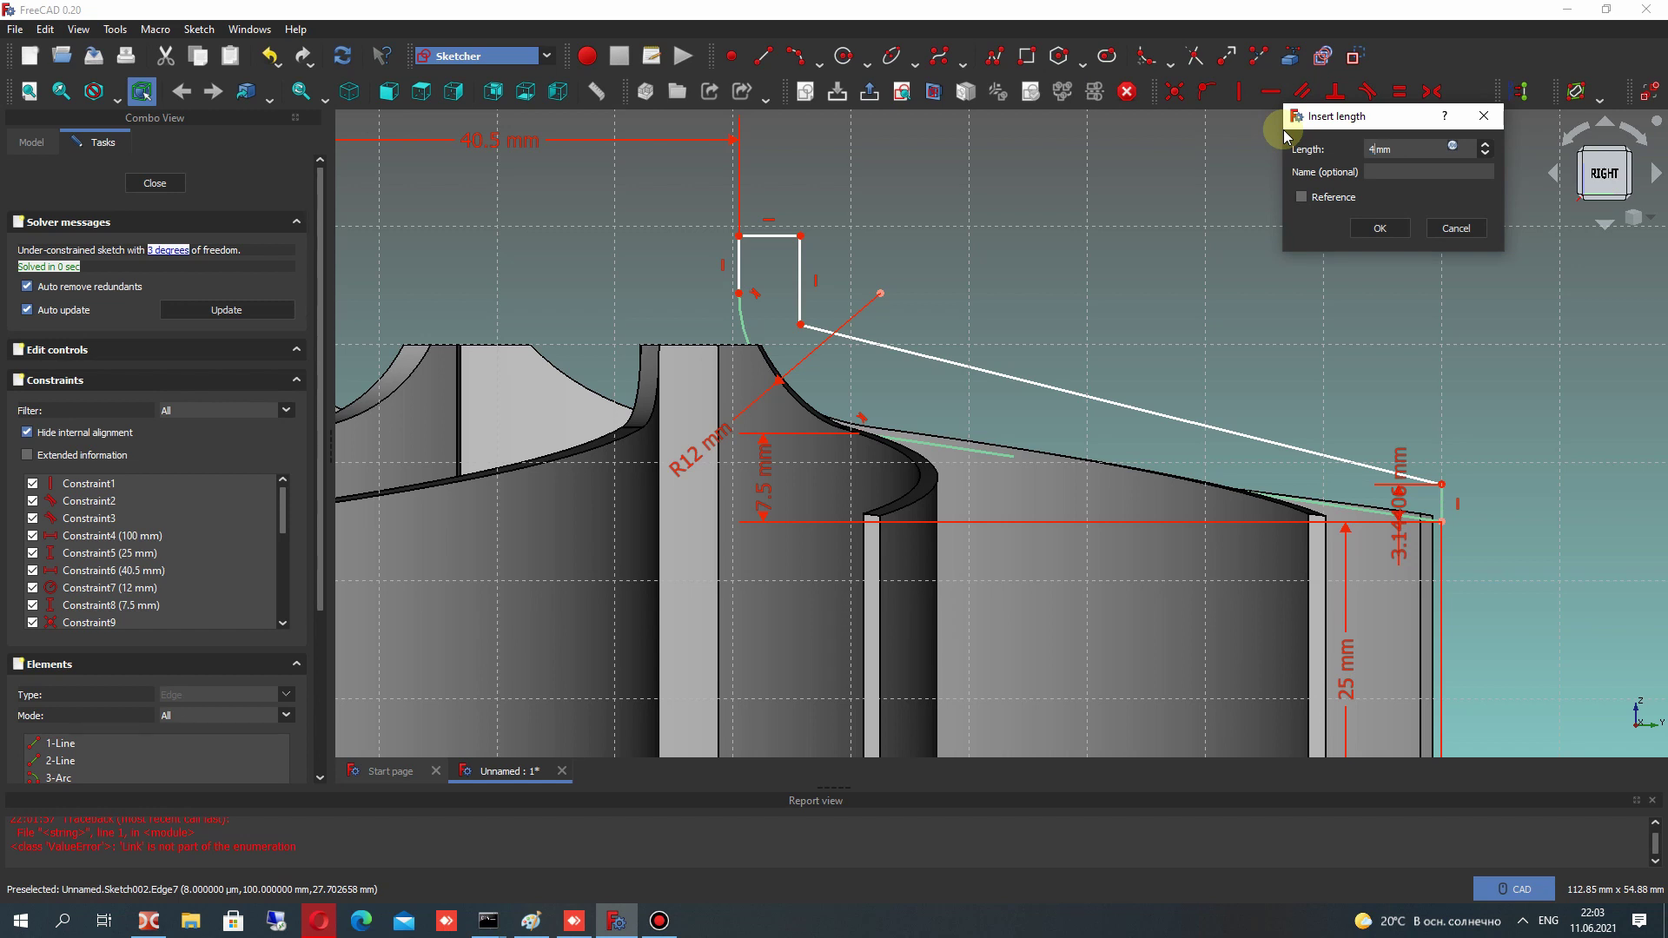
key("Return")
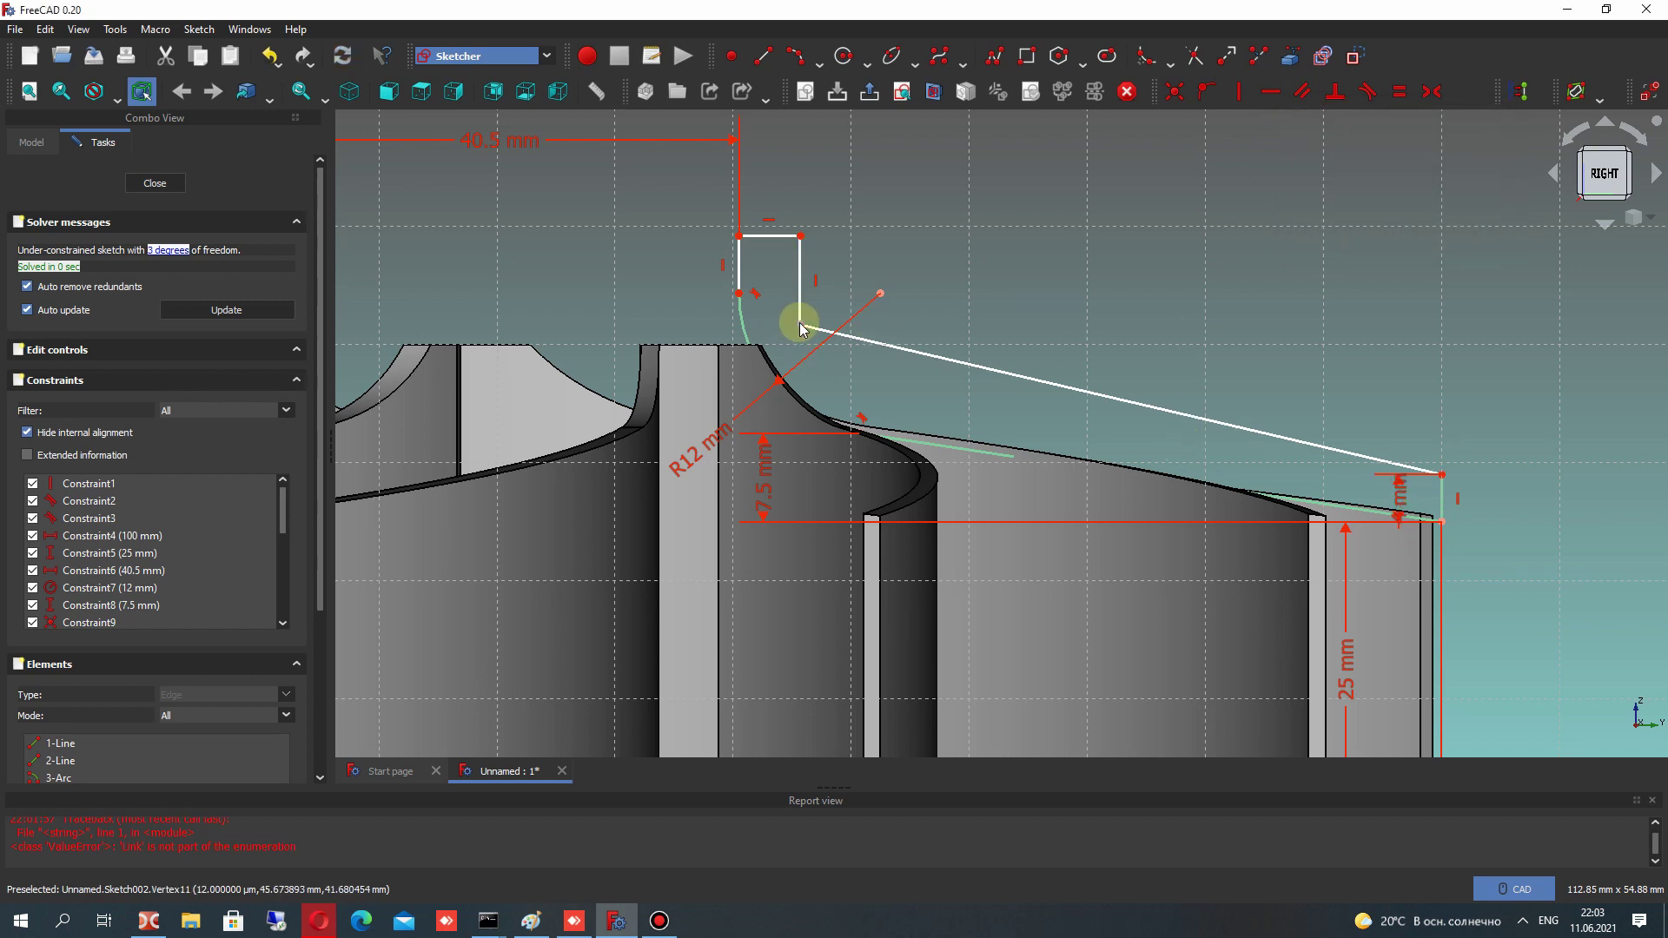
Move the corner between the new inner vertical and the sloped line to about (47.3, 37.9) mm and fillet it with about 4.8 mm radius
mouse_move(800, 328)
left_mouse_down()
mouse_move(826, 356)
mouse_move(764, 307)
mouse_move(806, 337)
mouse_move(819, 327)
mouse_move(820, 376)
left_mouse_up()
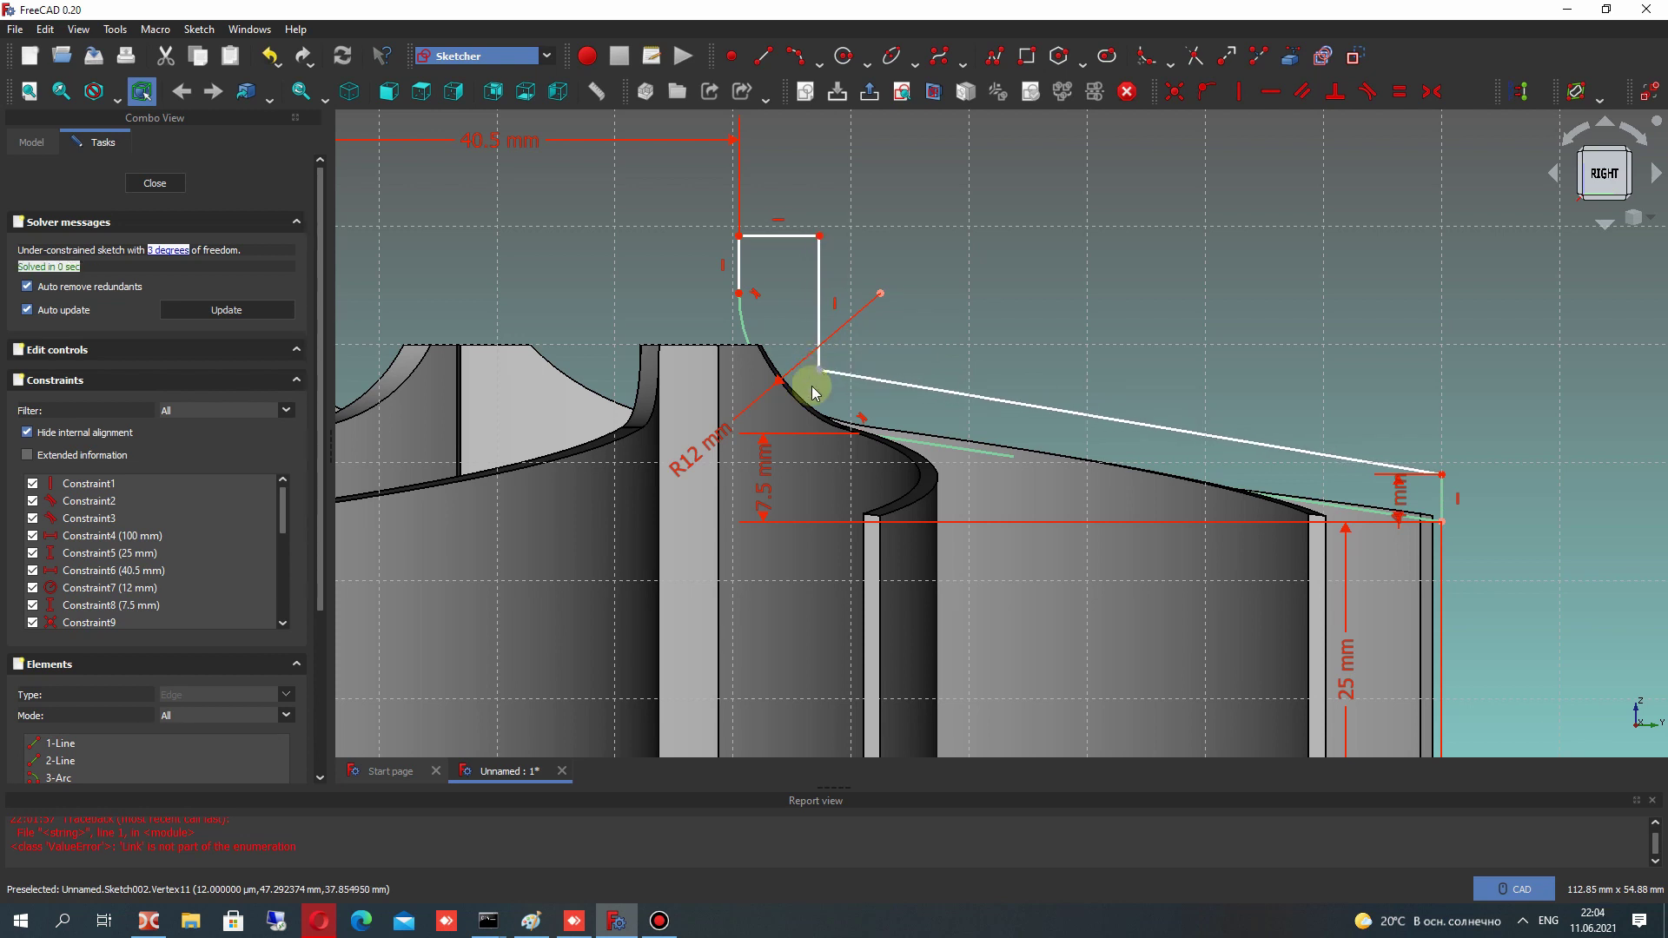
left_click(817, 300)
left_click(874, 382)
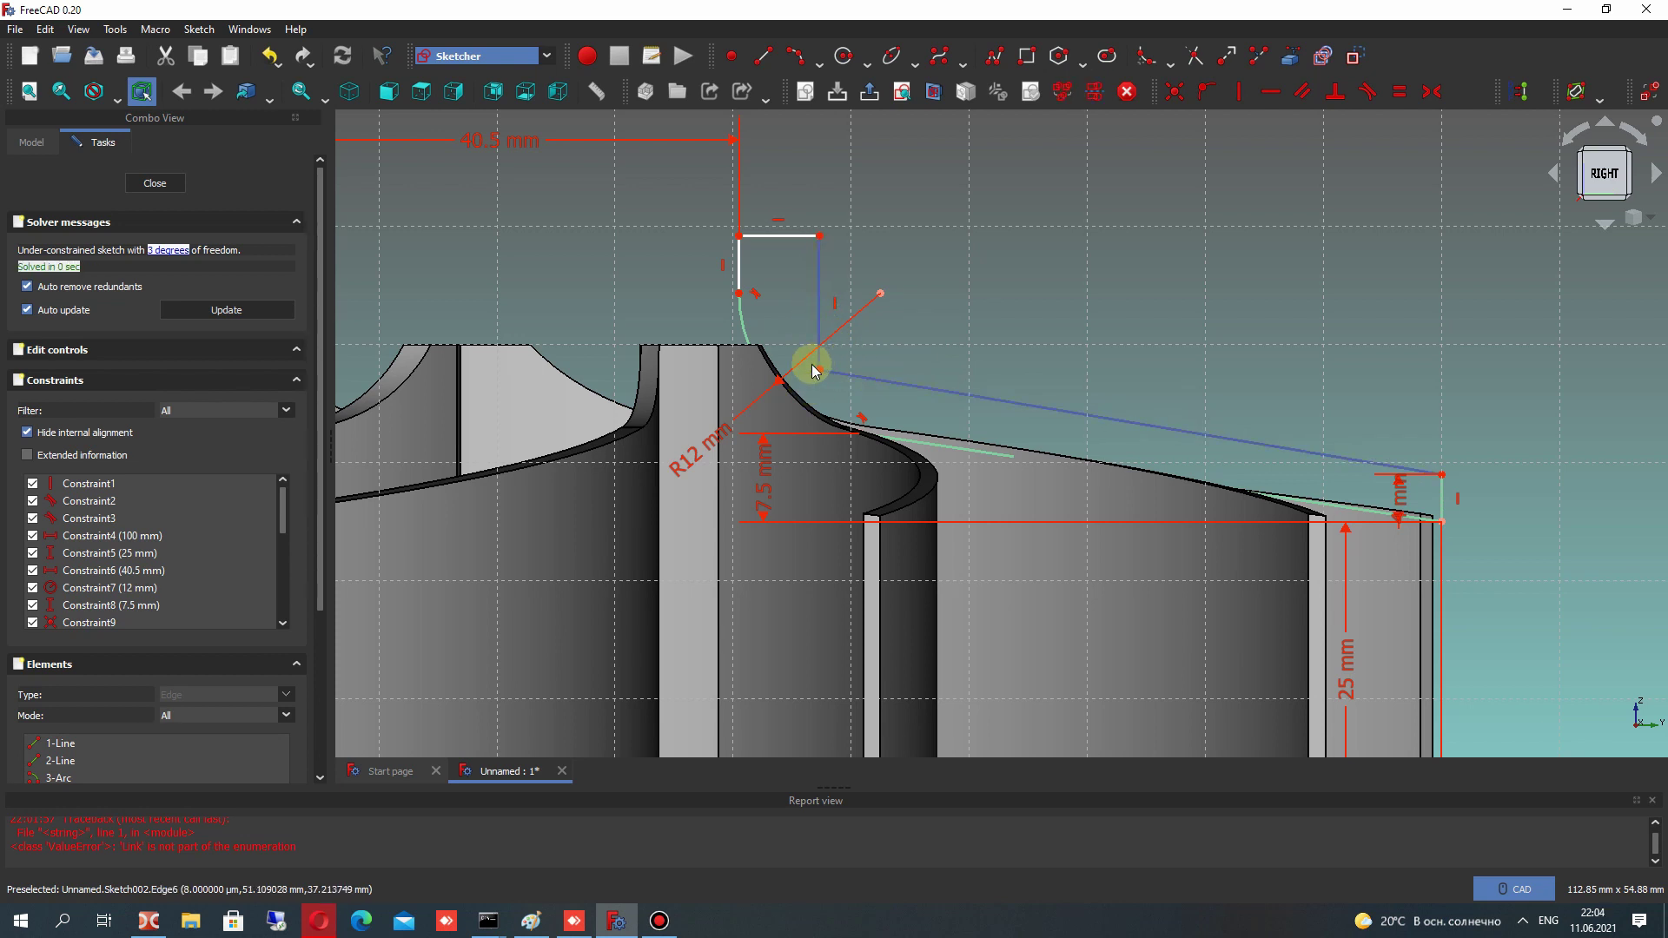
left_click(1076, 63)
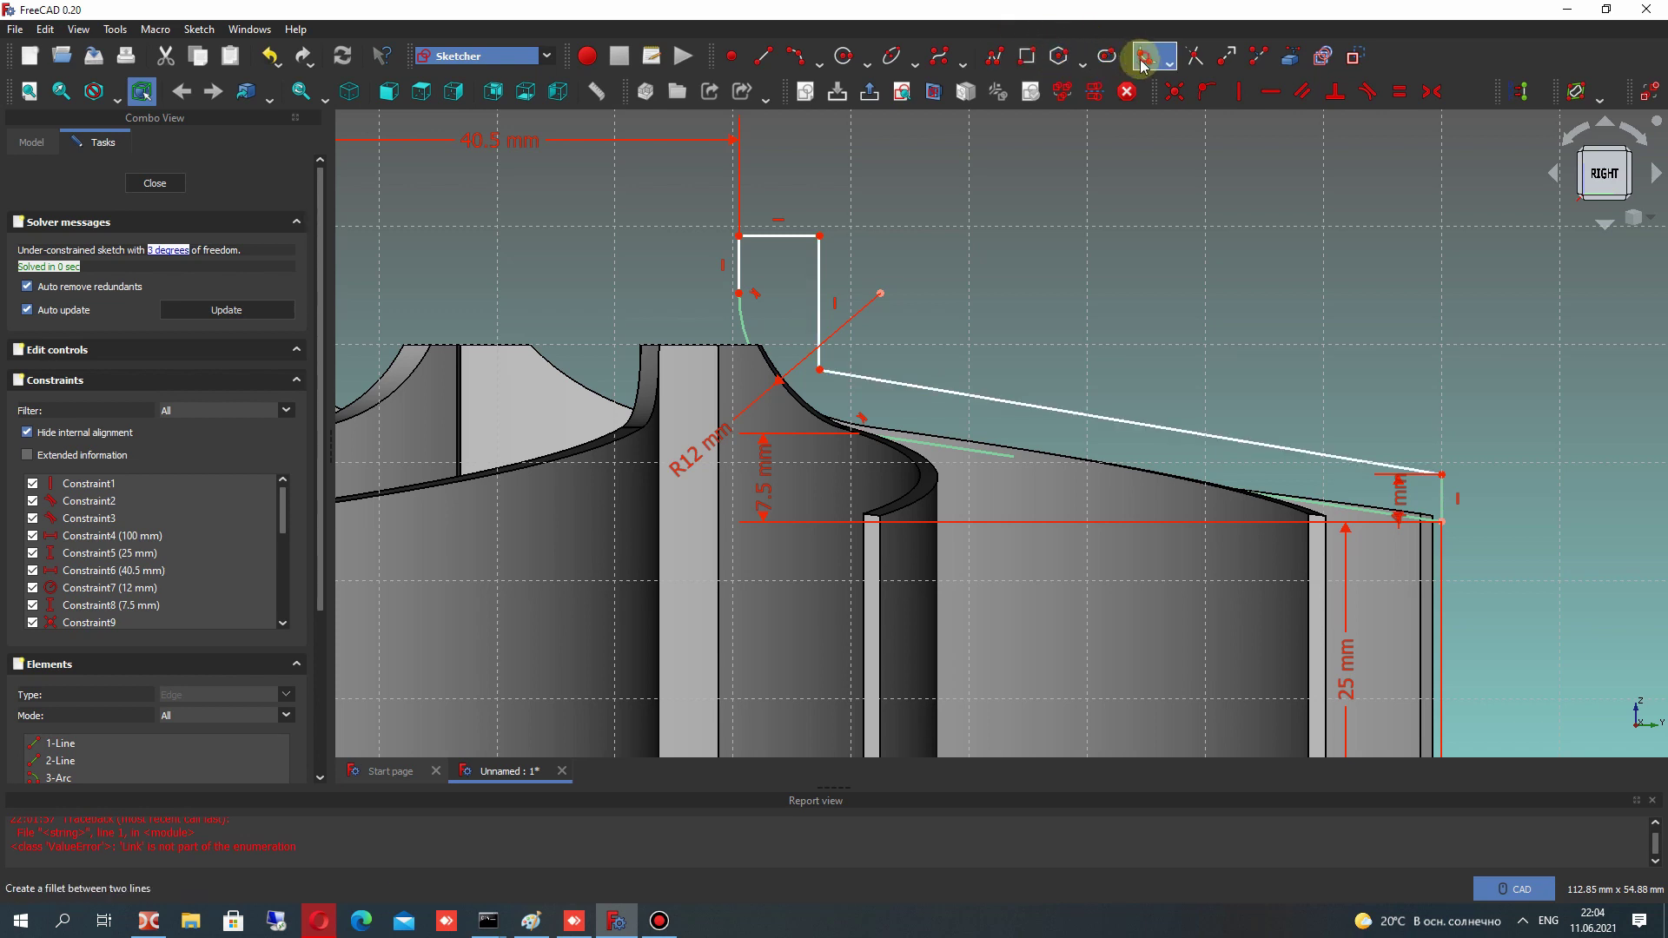
left_click(859, 372)
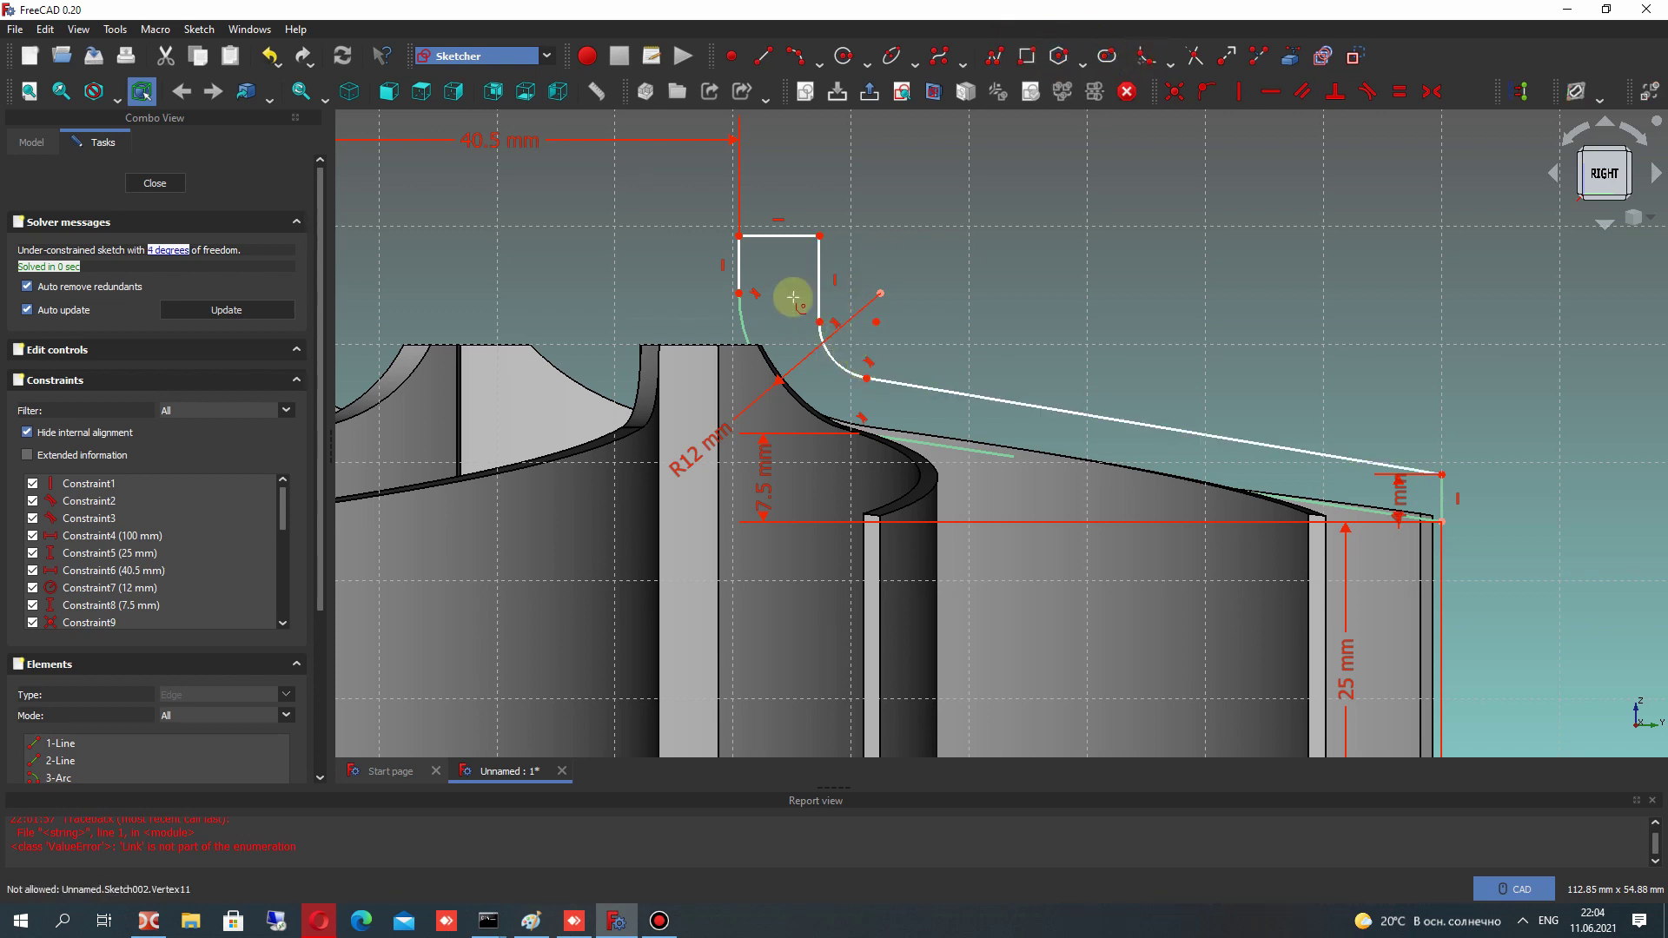
Constrain the fillet arc between the inner vertical line and the sloped line to a radius of 8 mm
right_click(828, 356)
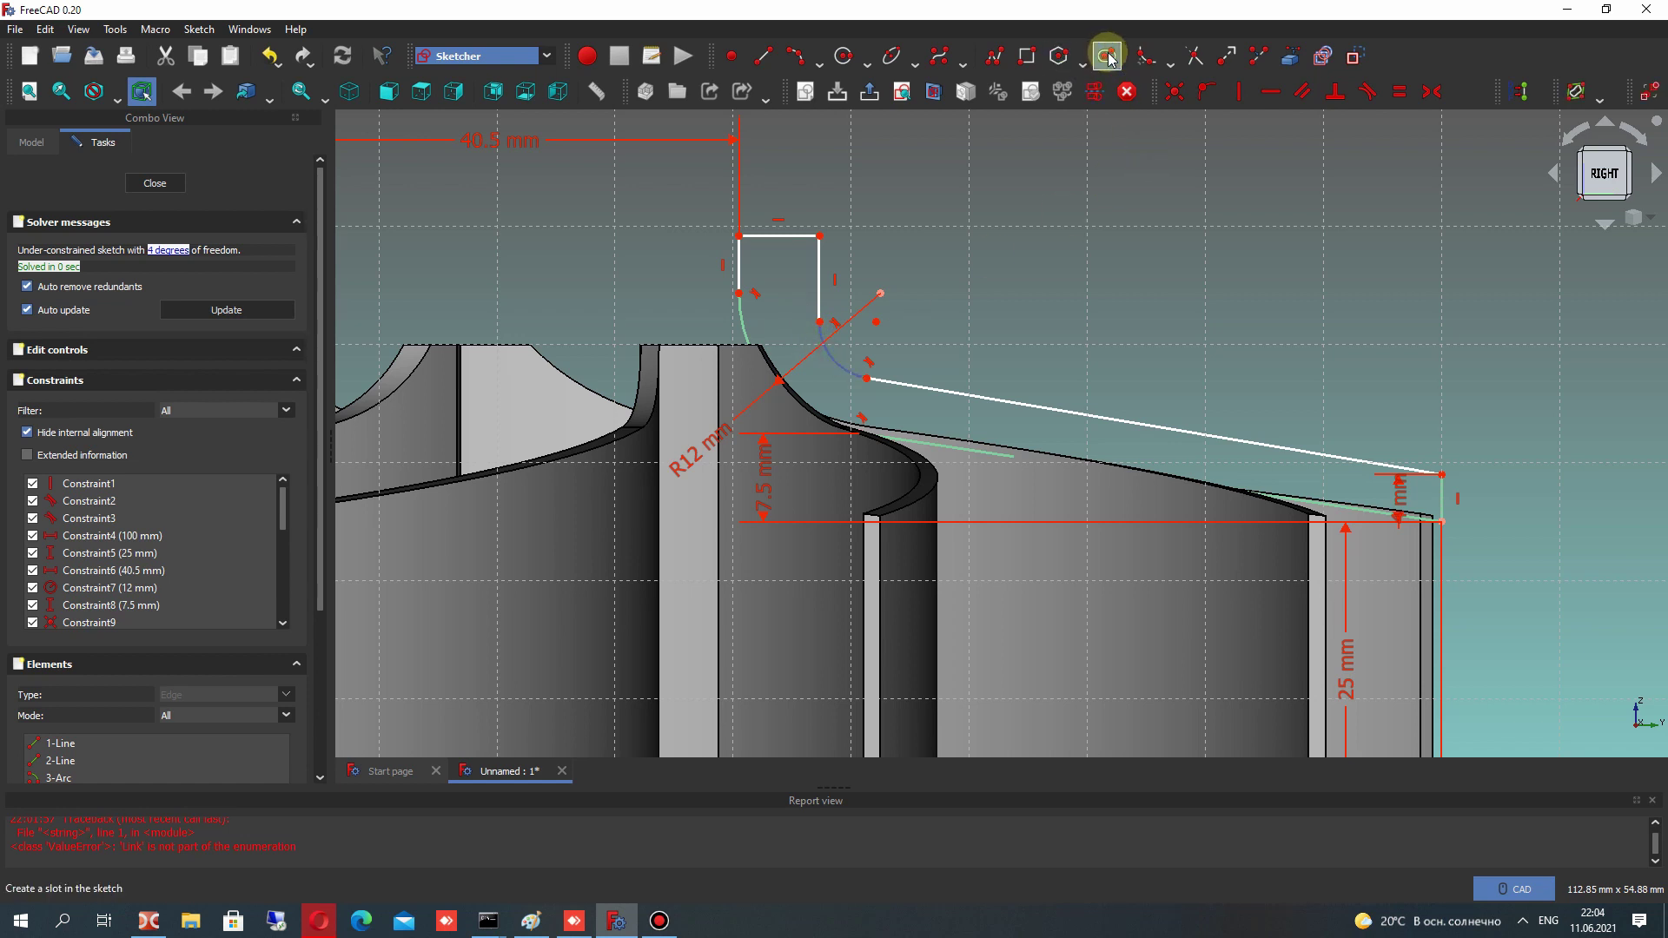
left_click(1480, 91)
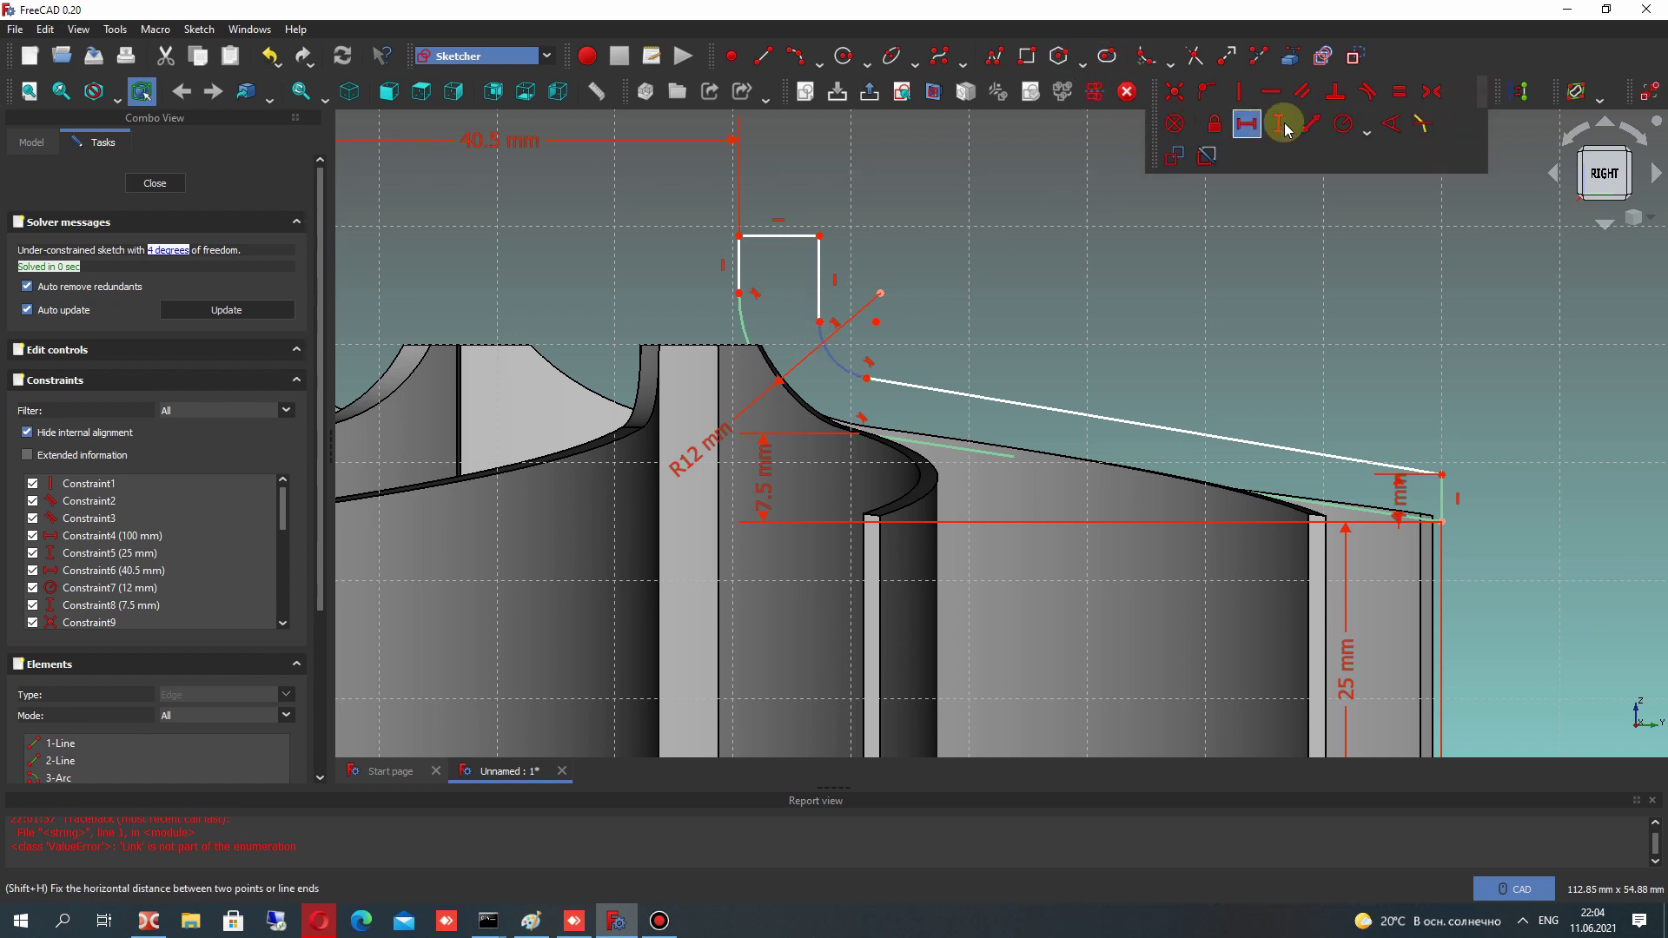
left_click(1336, 123)
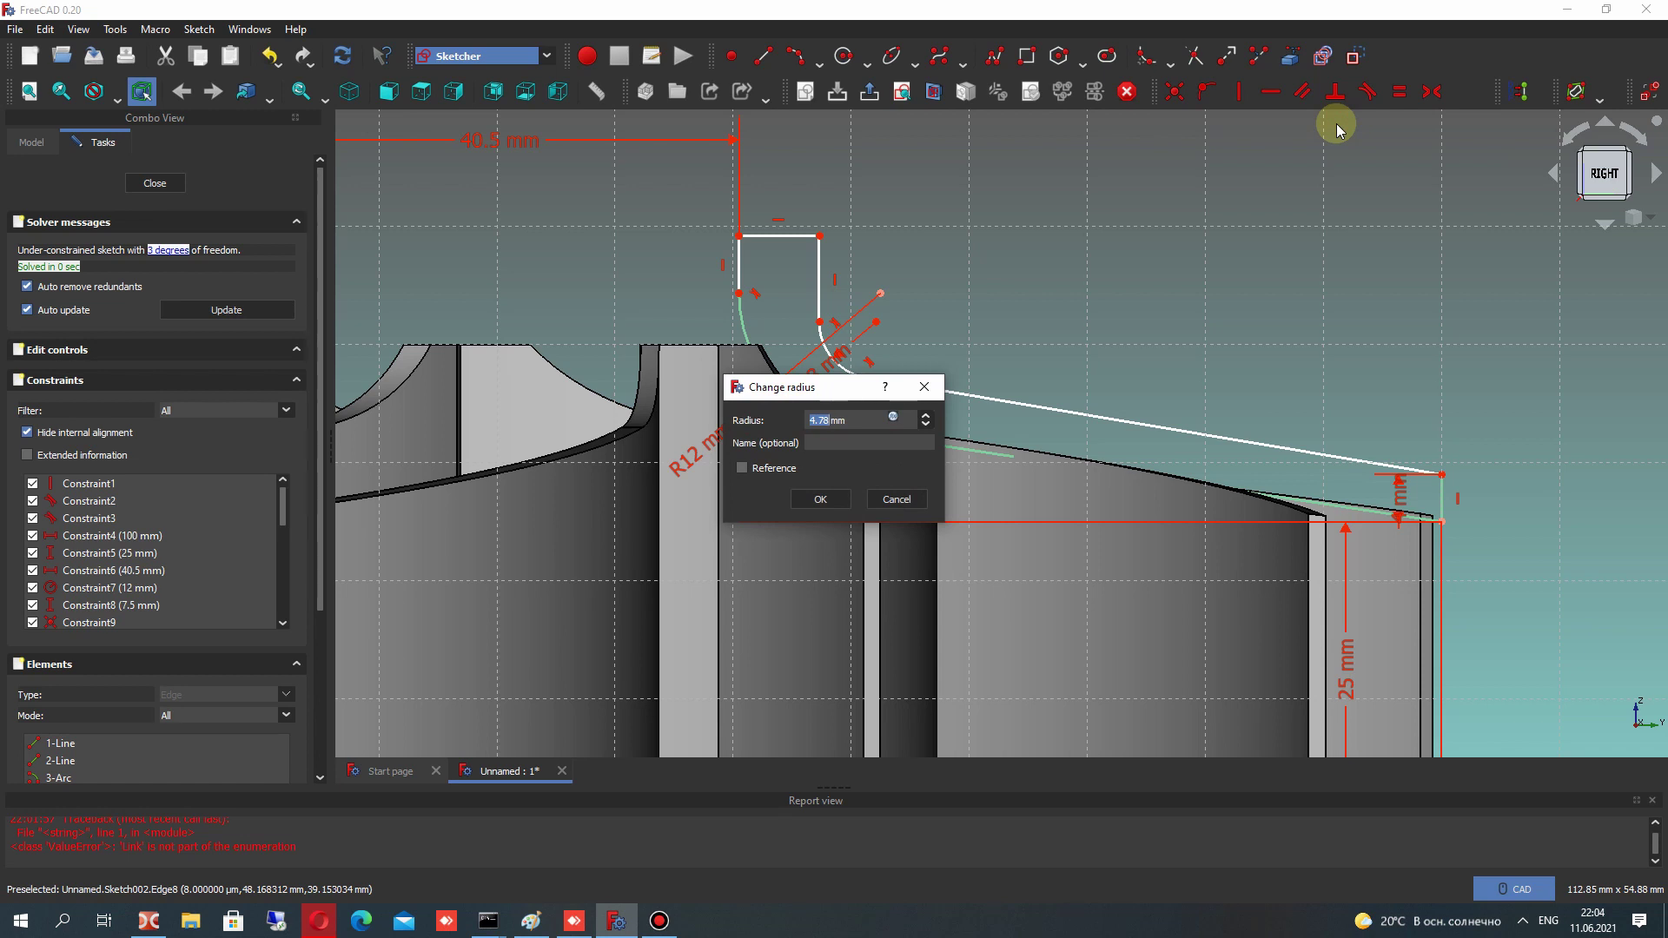
type("8")
key("Return")
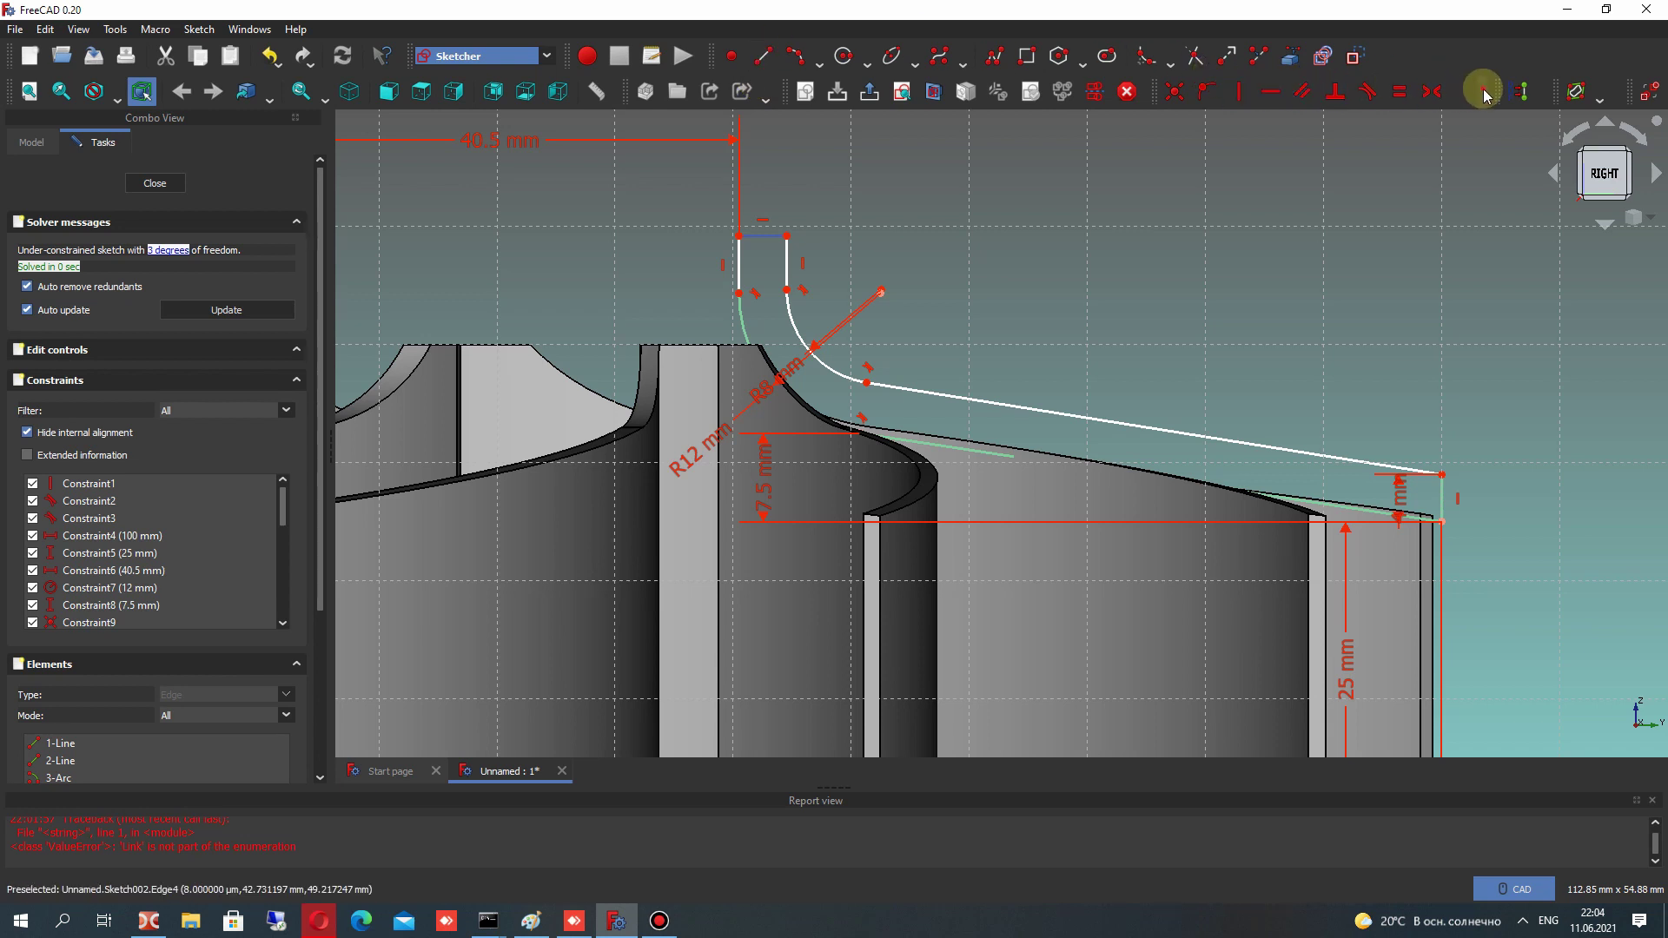
Constrain the short top line of the profile to a horizontal length of 4 mm and close the sketch
left_click(1481, 91)
left_click(1247, 121)
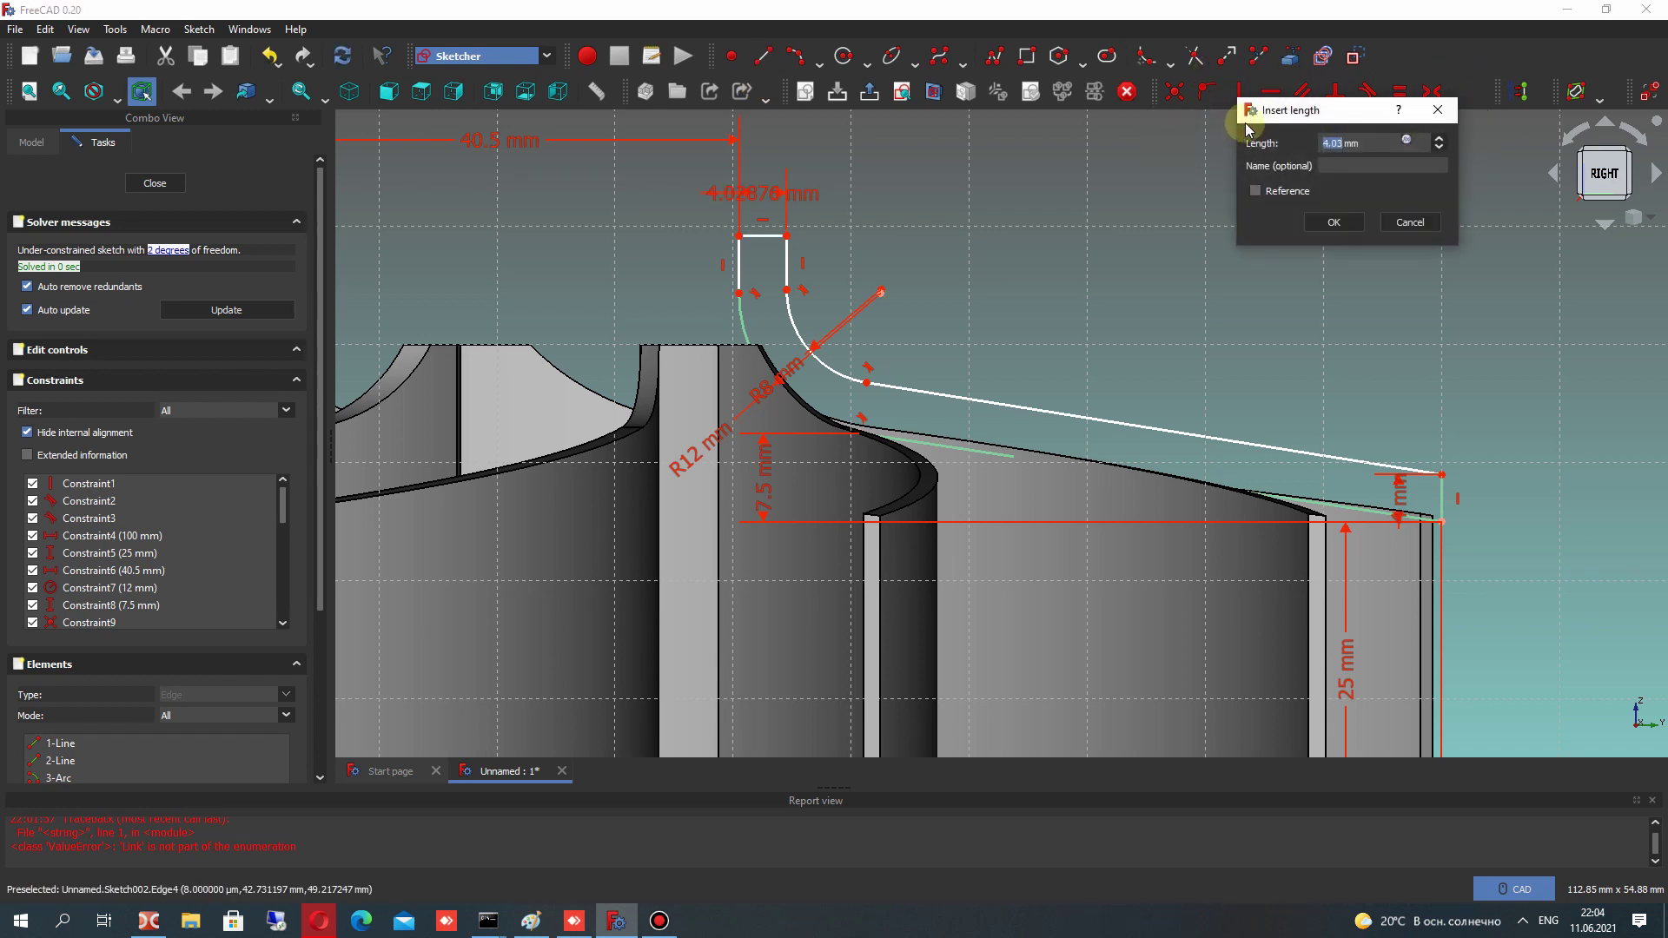
type("4")
key("Return")
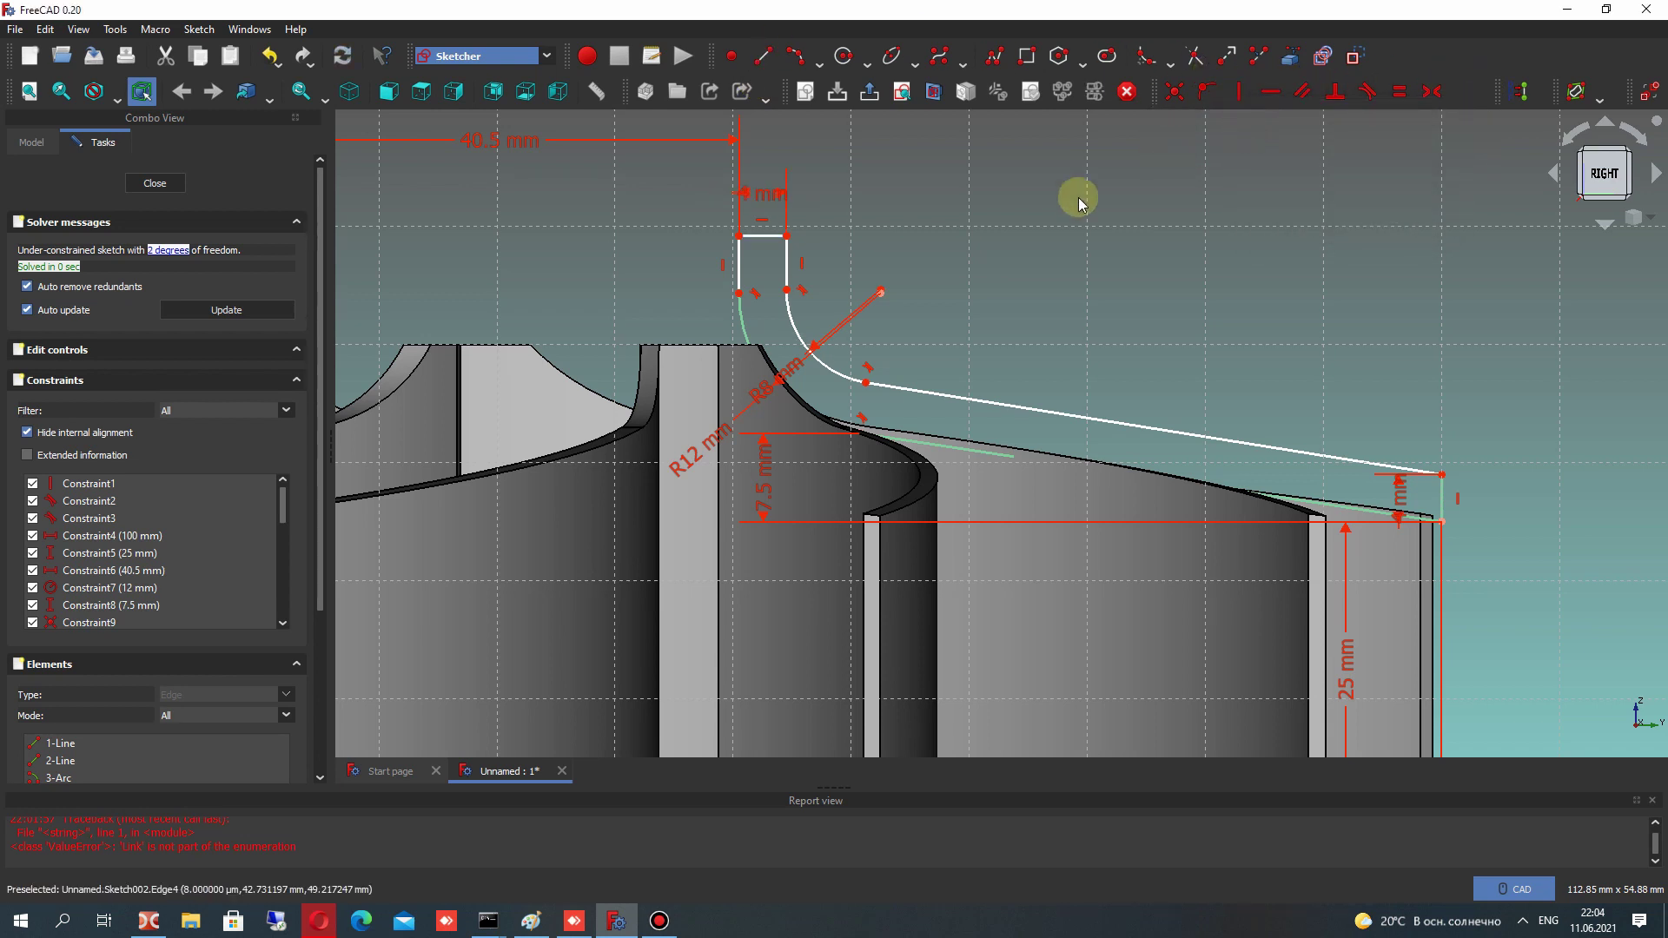
scroll(867, 327, "down", 4)
scroll(819, 357, "up", 4)
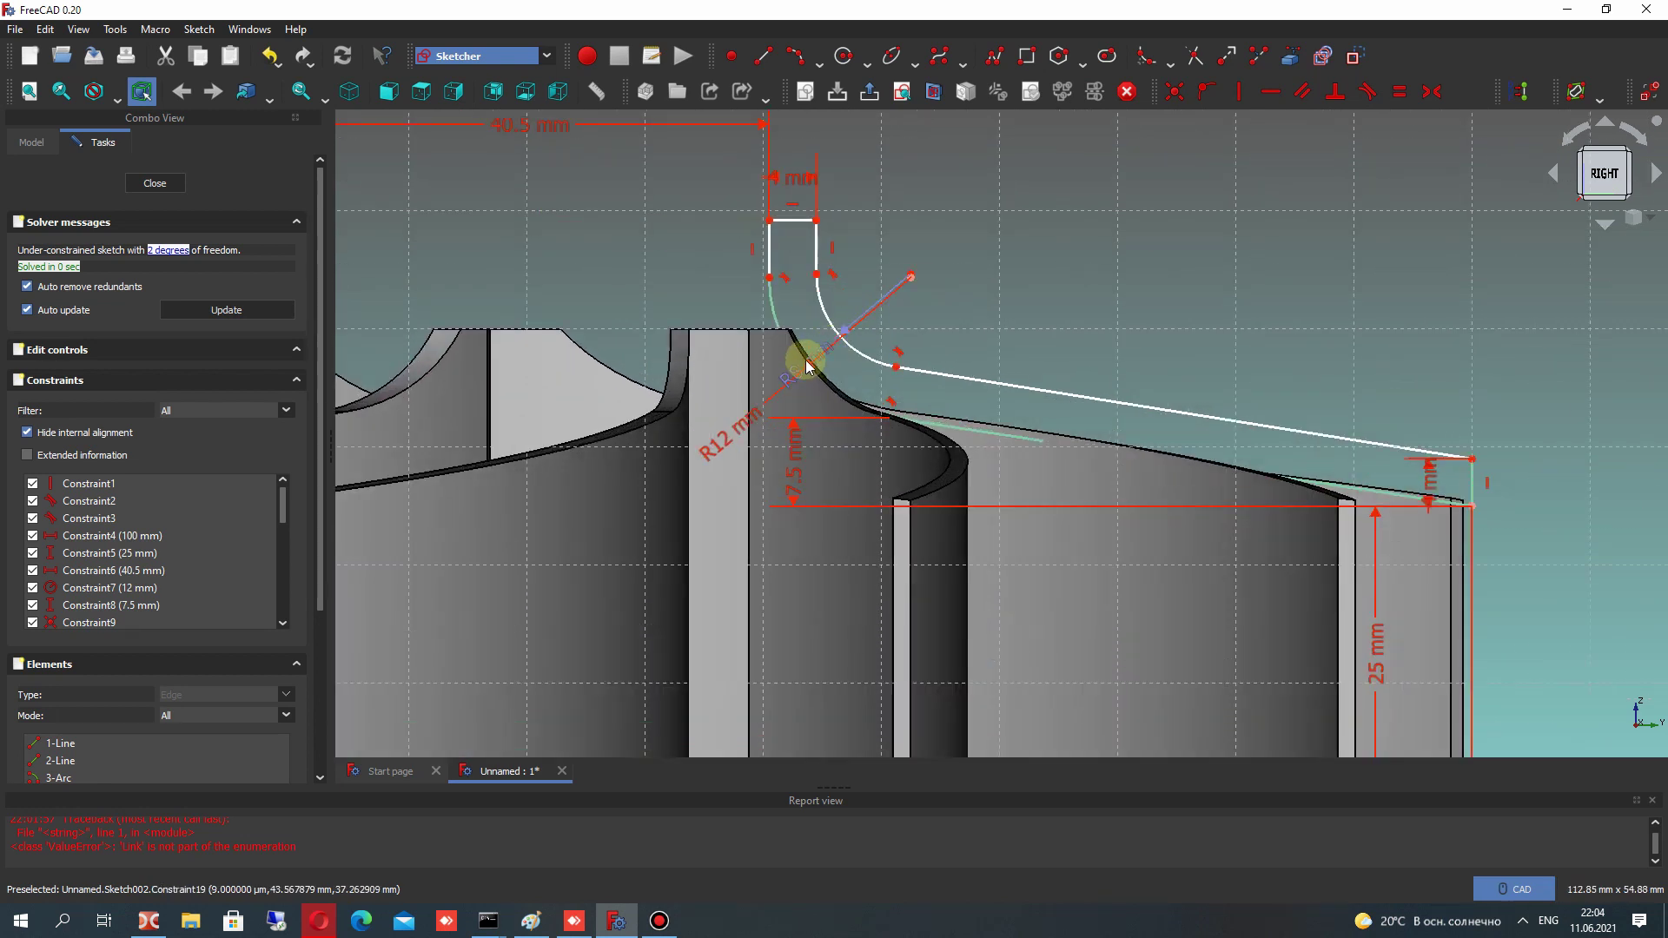
left_click_drag(806, 365, 854, 365)
scroll(897, 368, "down", 3)
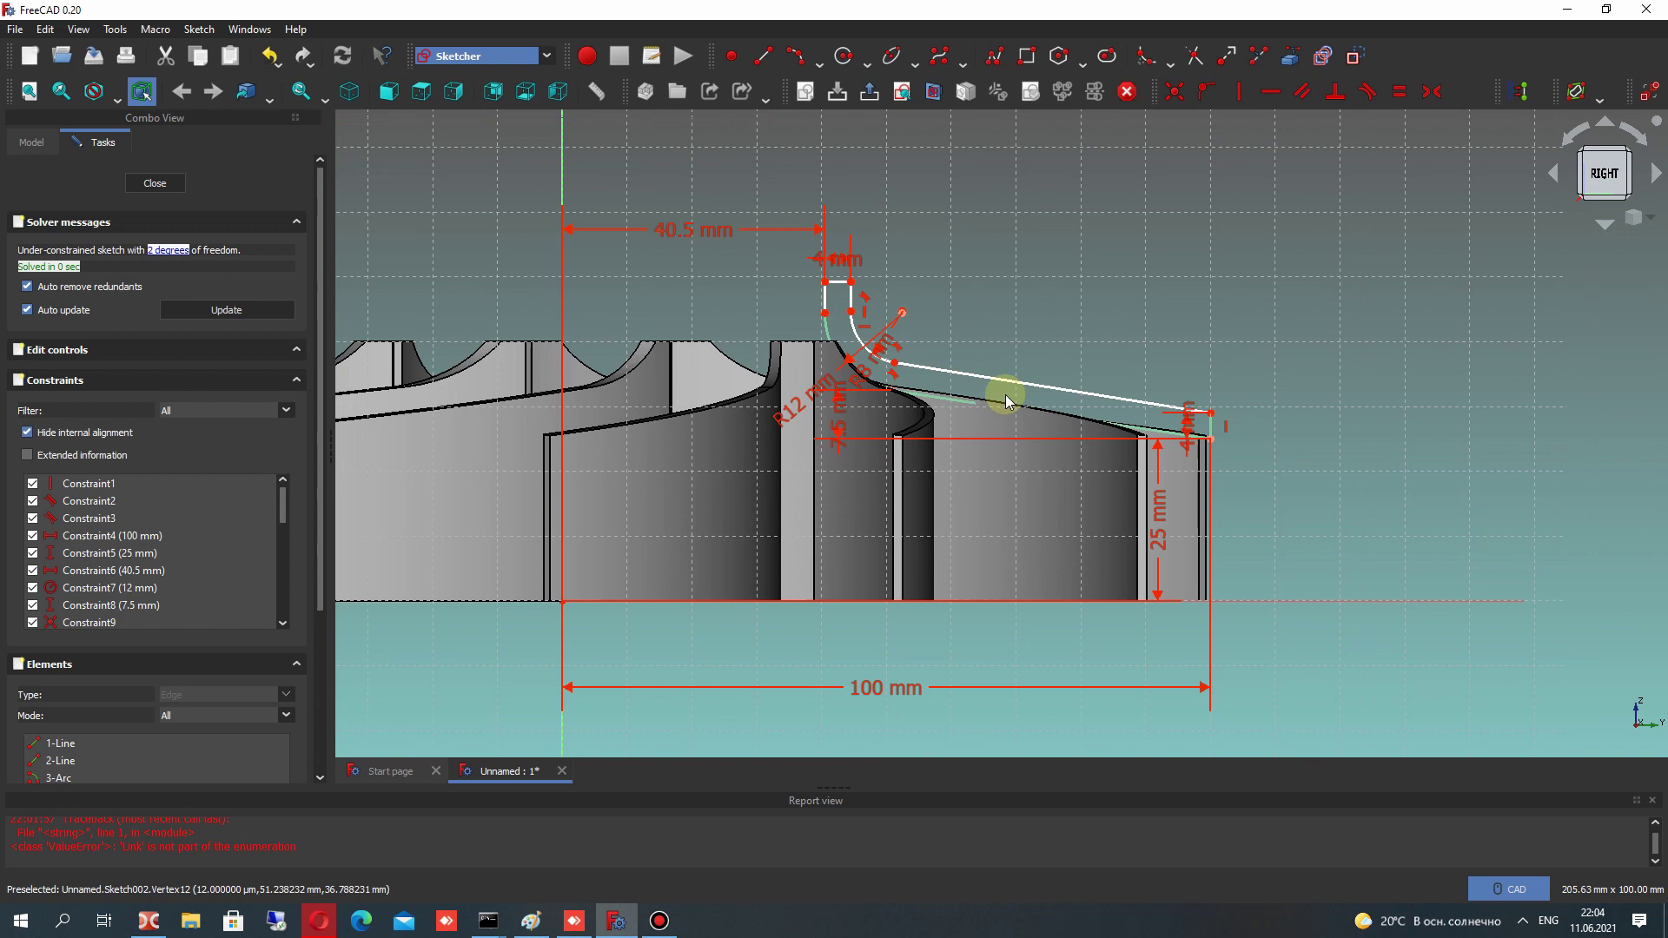
left_click(154, 183)
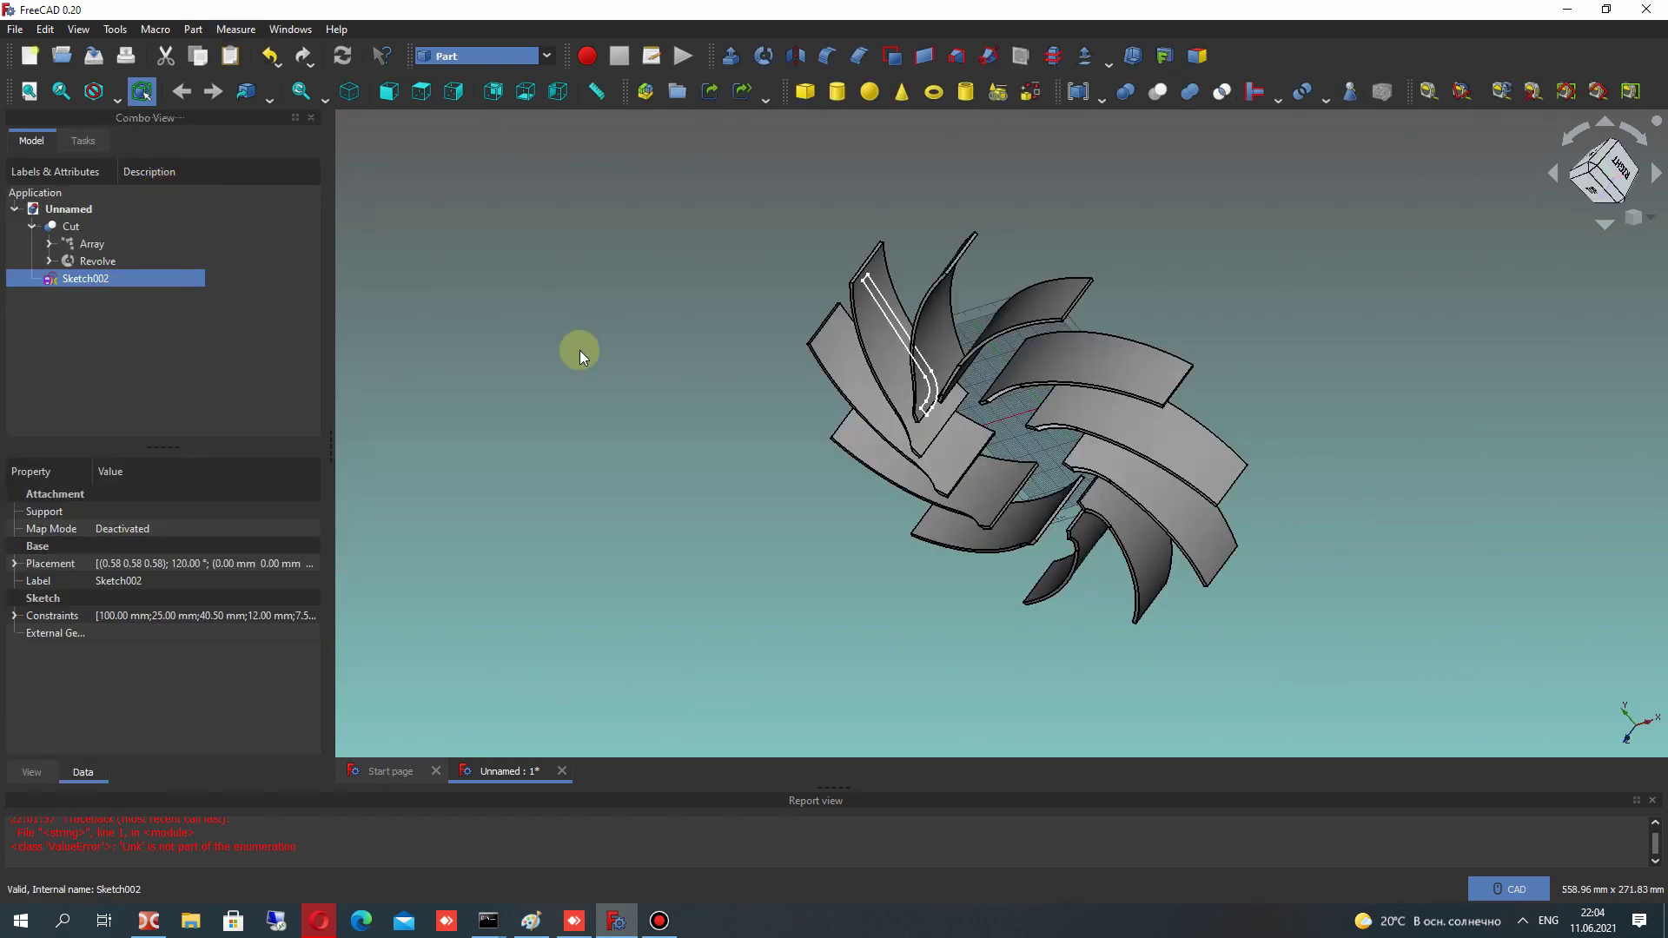
Revolve the cover profile sketch 360° about the Z axis through the origin as a solid
middle_click_drag(1057, 376, 1119, 449)
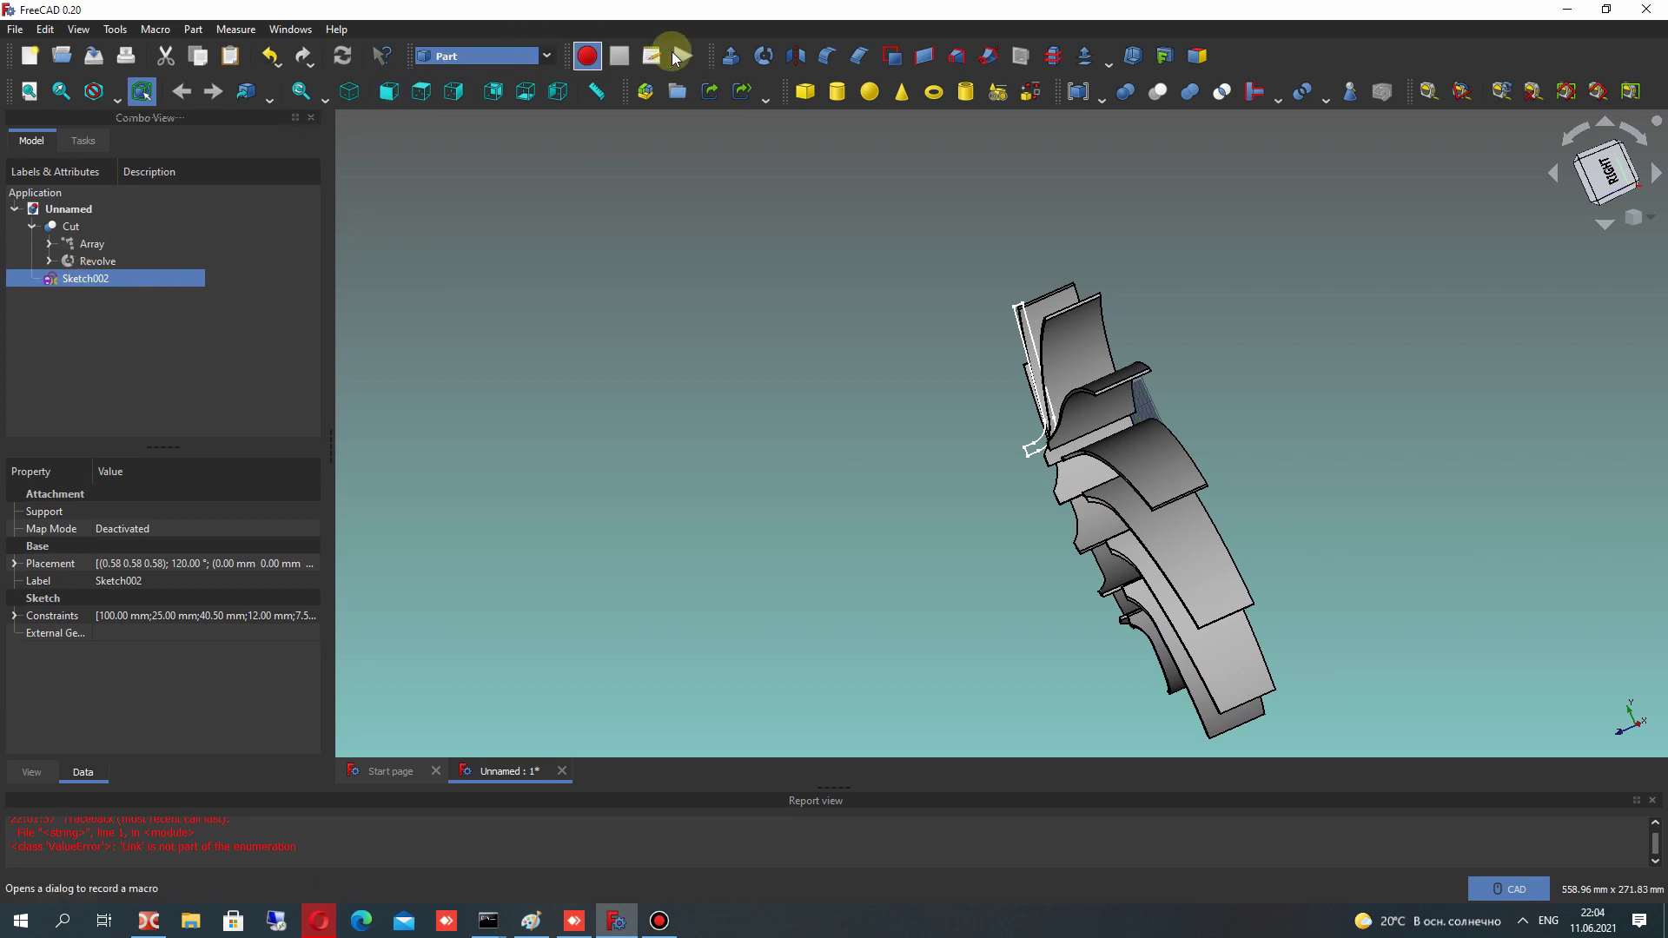
left_click(762, 55)
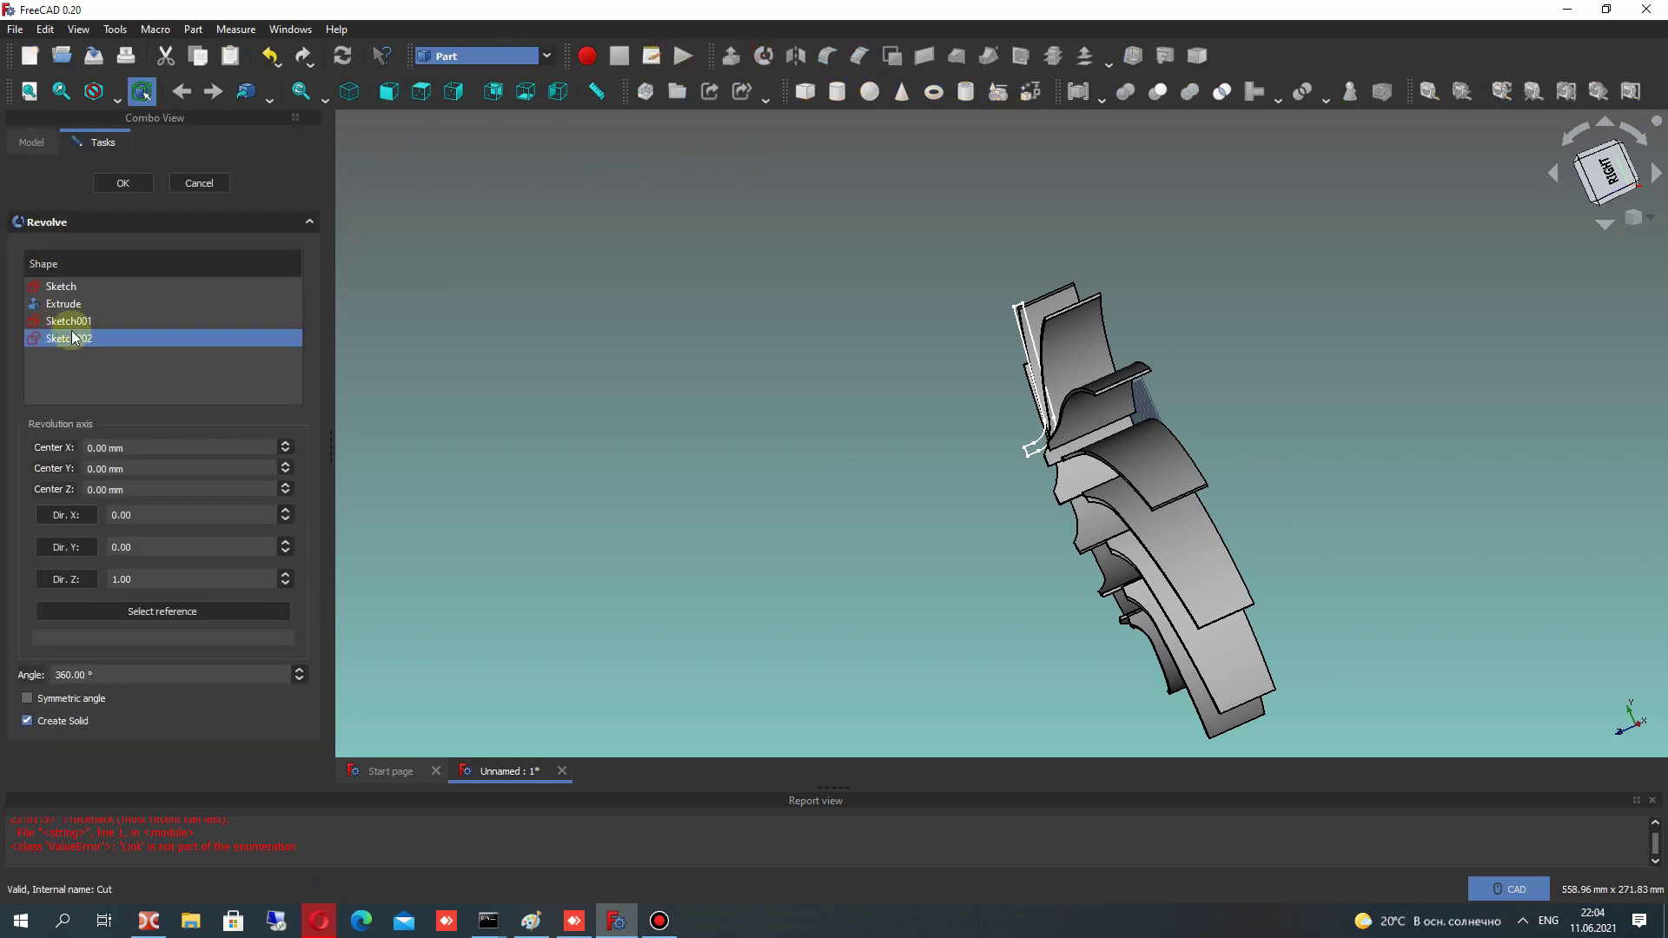
left_click(132, 185)
Unite the trimmed blade array (Cut) with the revolved cover (Revolve001) using a Boolean union
middle_click_drag(889, 331, 897, 396)
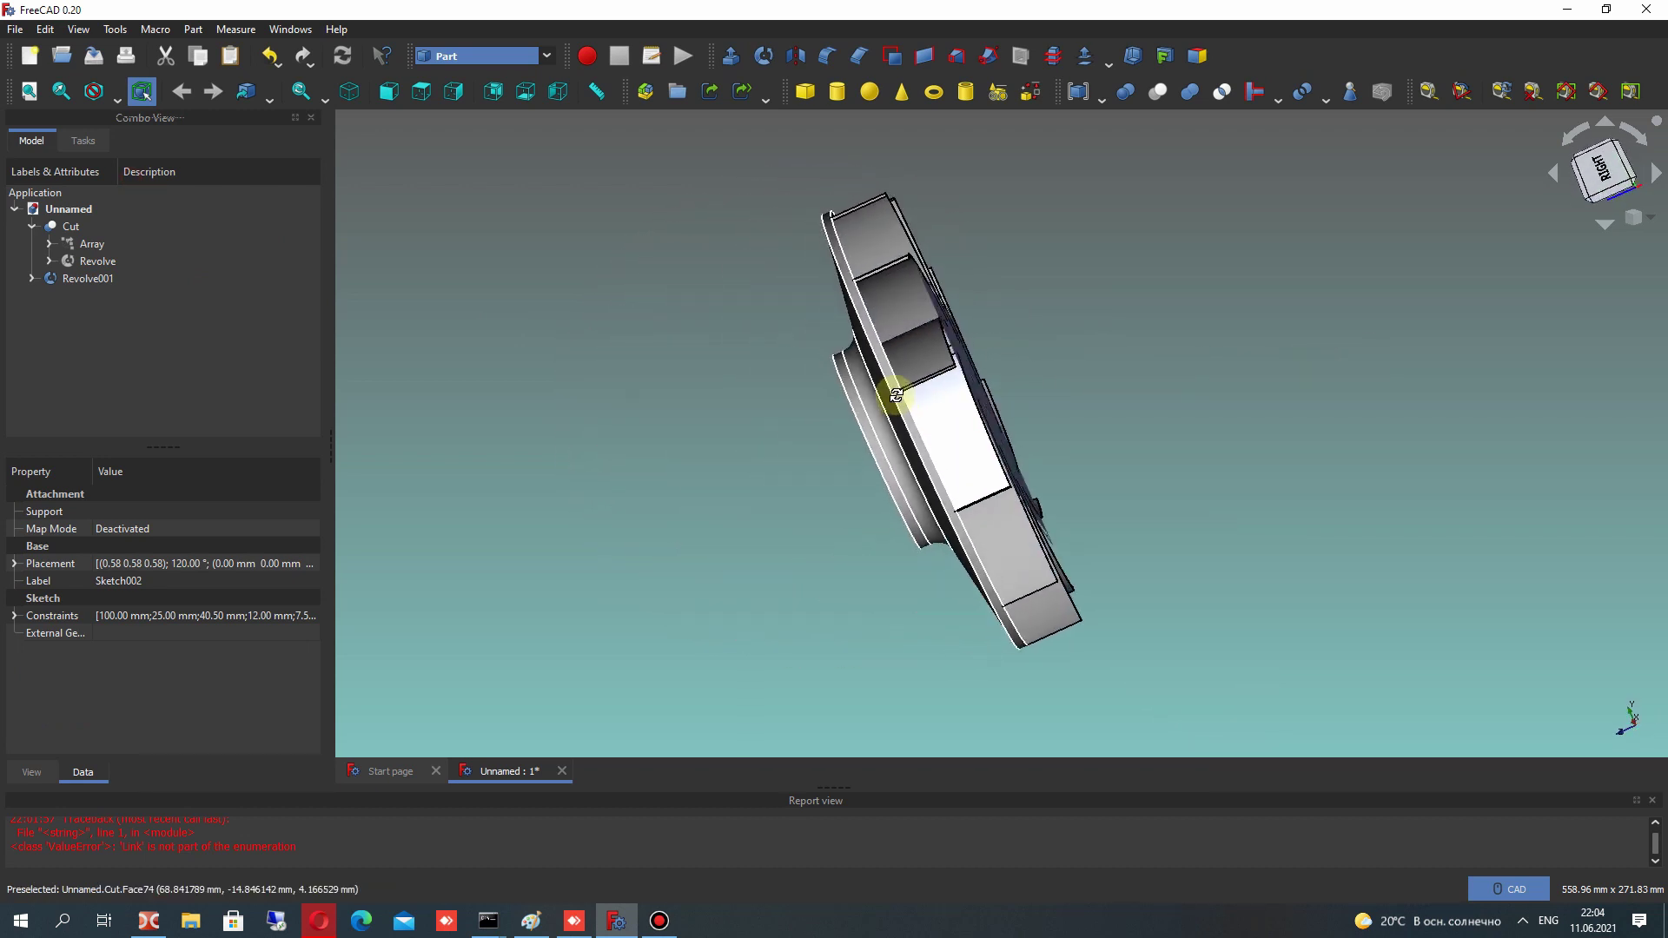
scroll(811, 224, "up", 6)
scroll(833, 275, "down", 6)
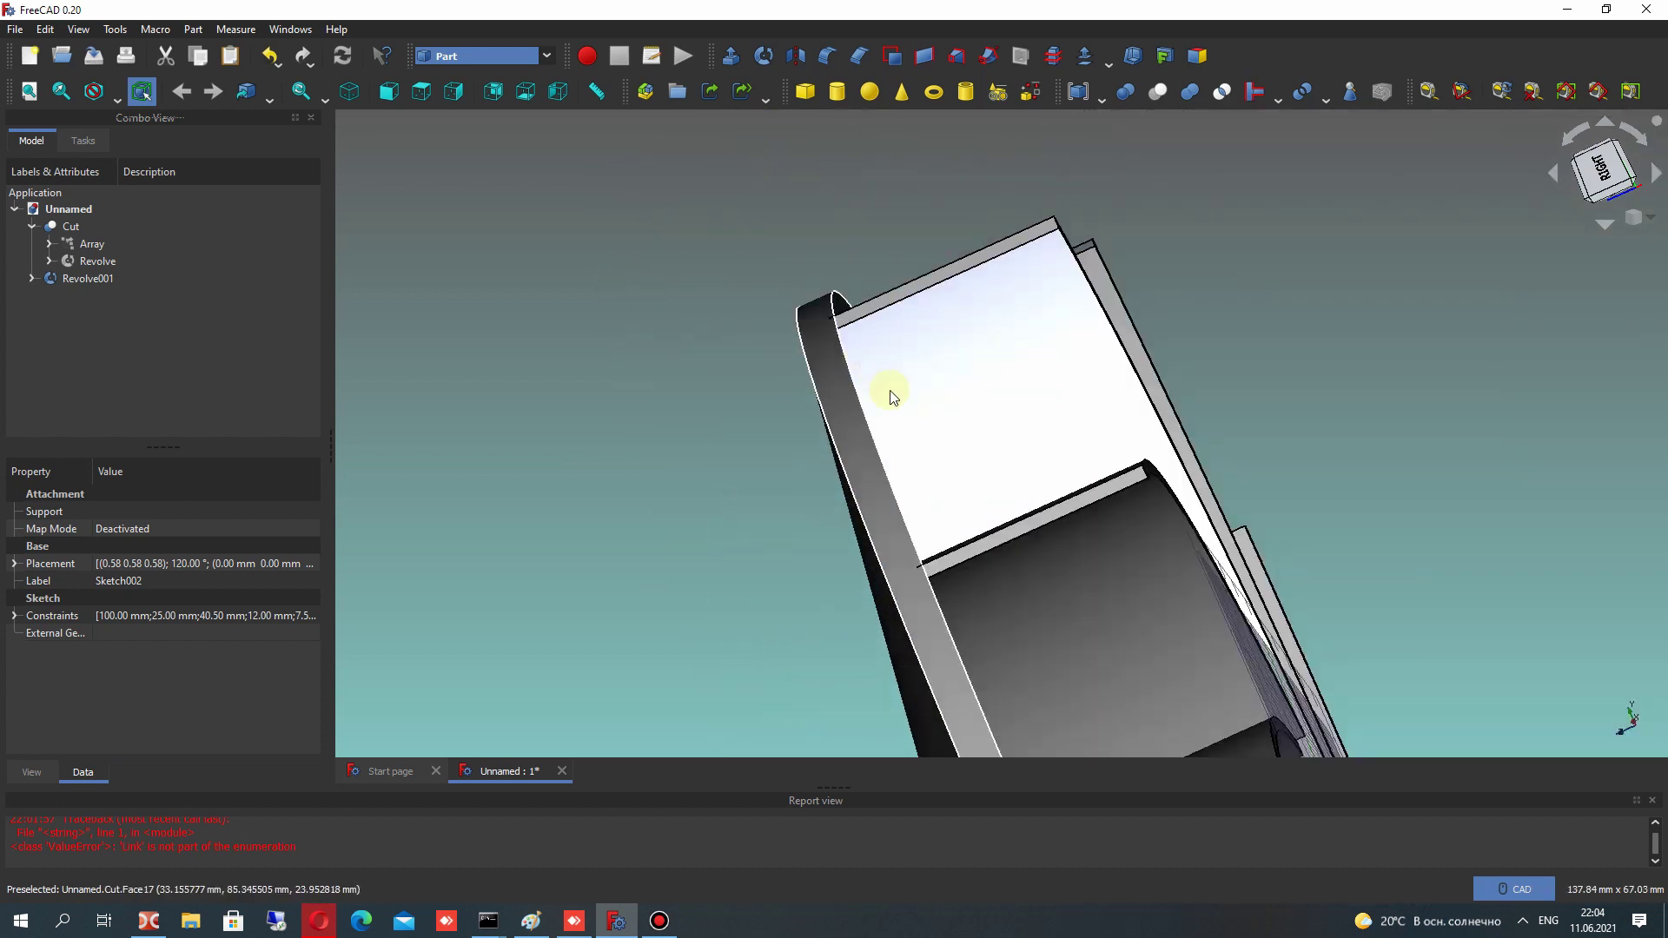
middle_click_drag(889, 389, 1045, 221)
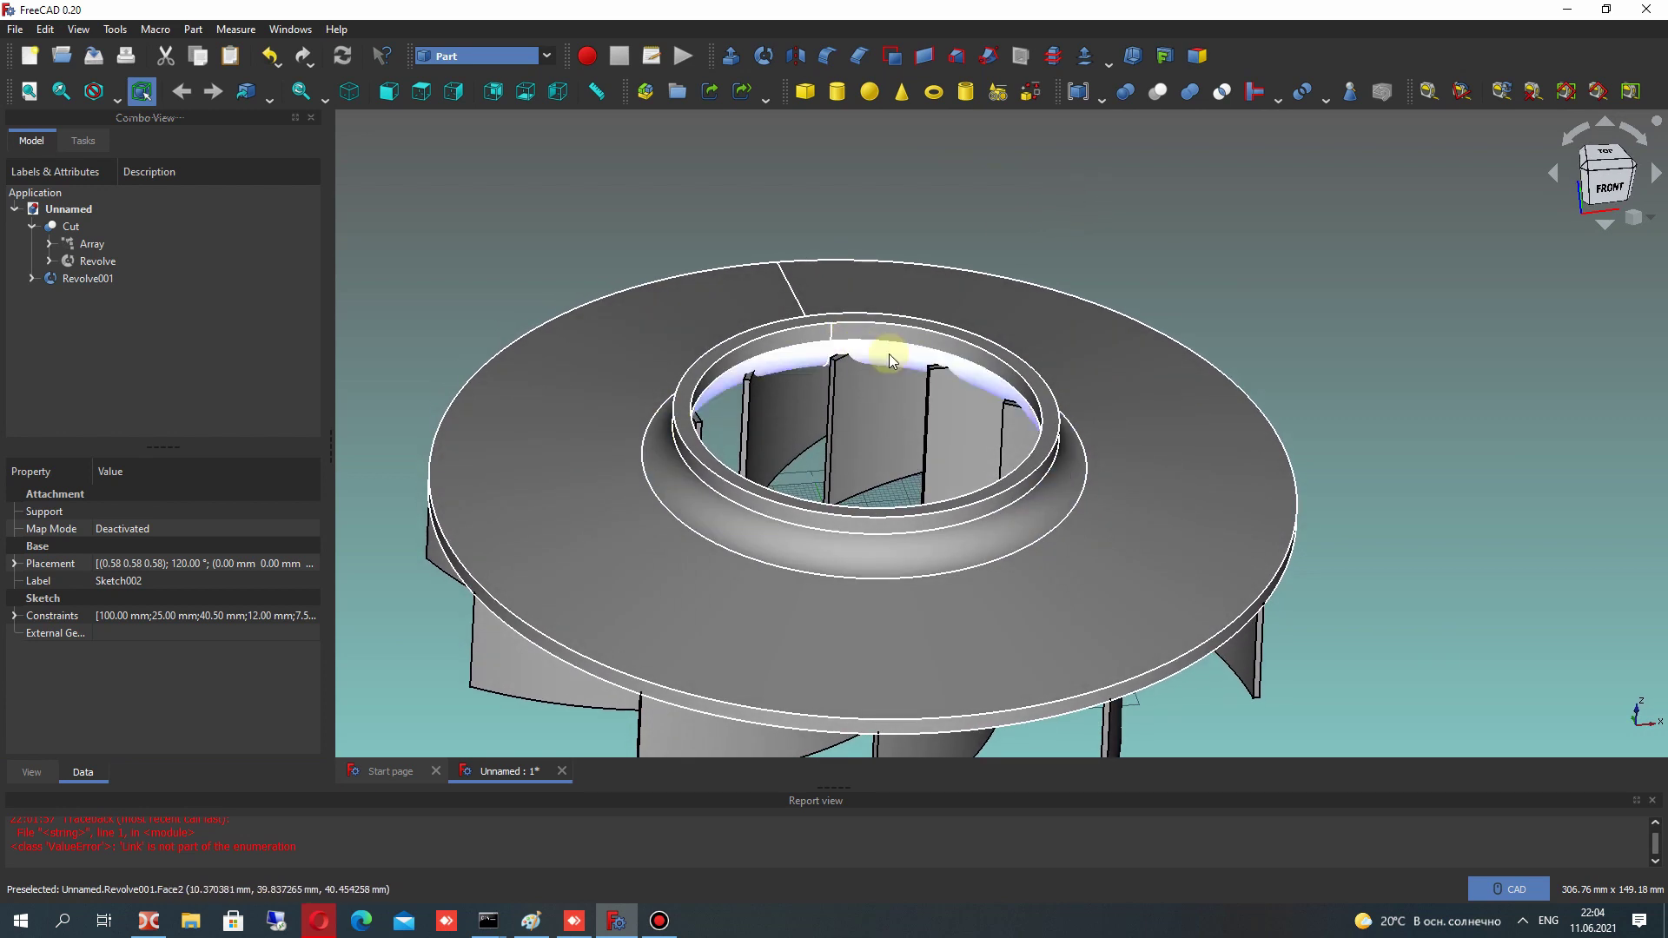
scroll(893, 361, "up", 5)
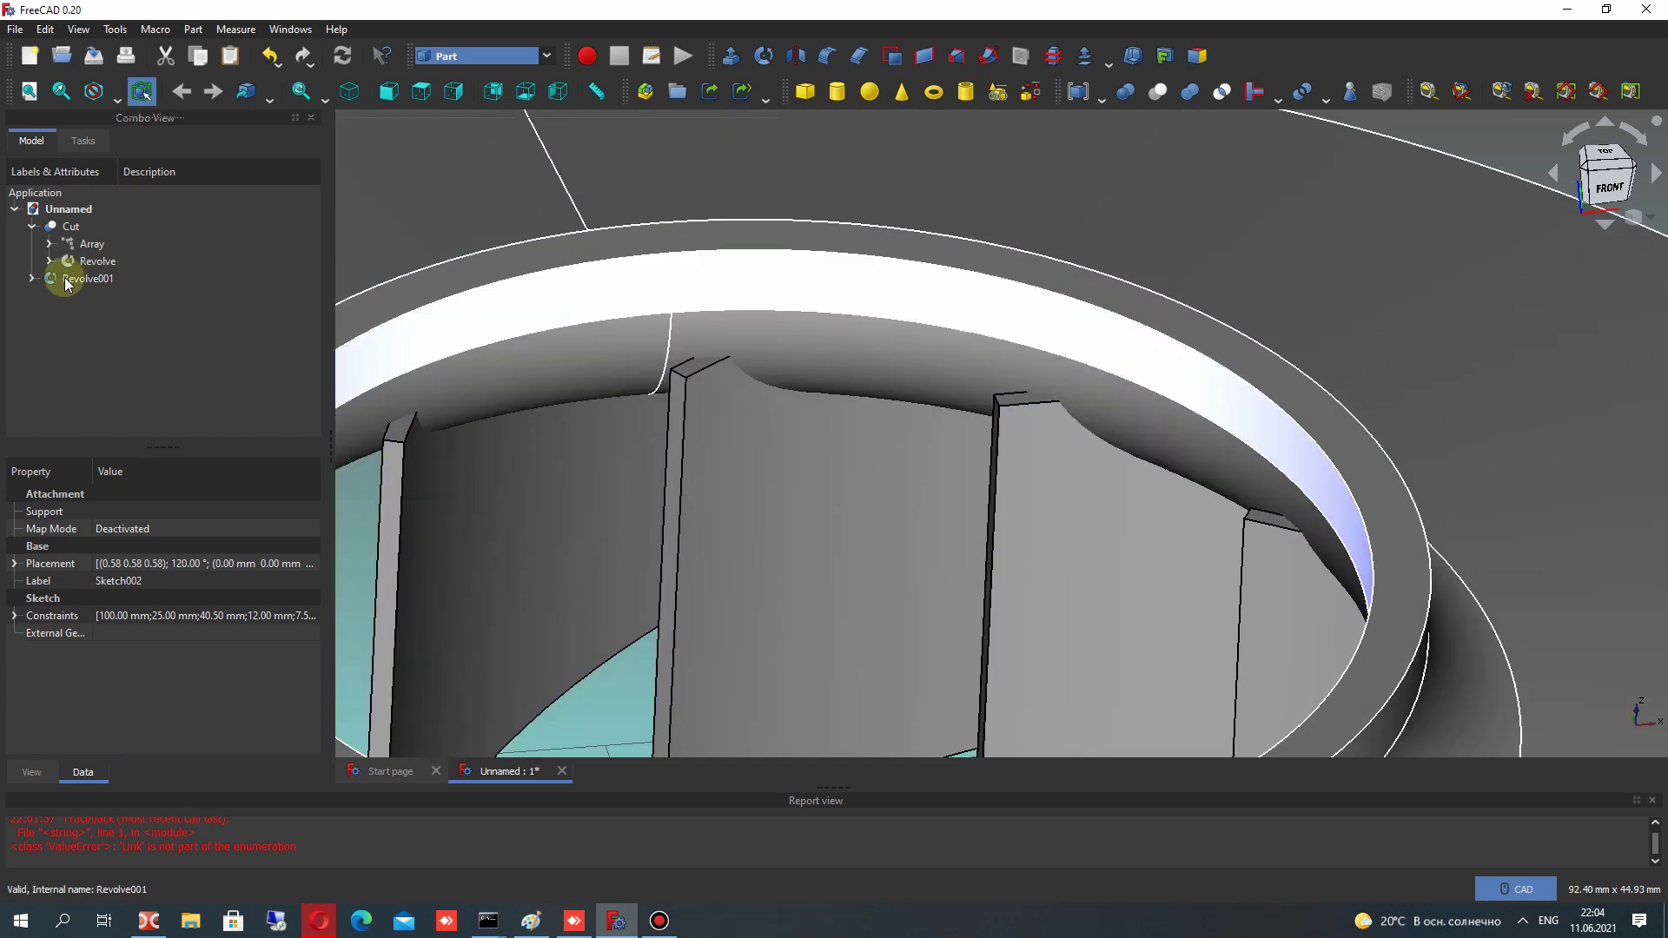
left_click(30, 226)
left_click(62, 226)
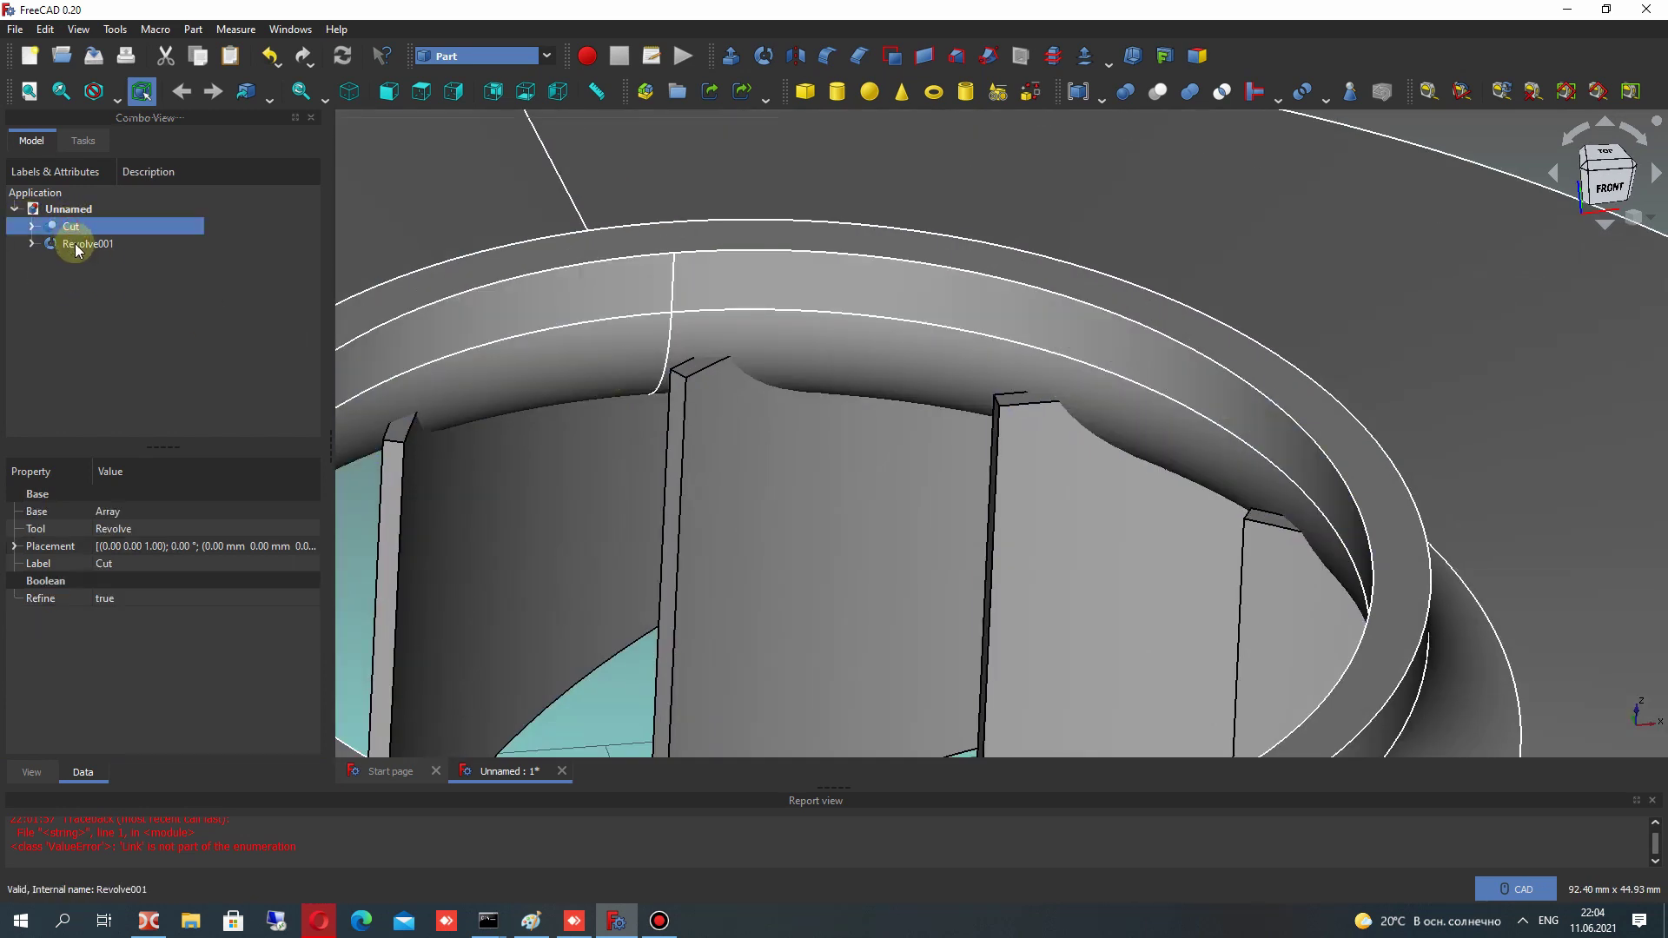
left_click(78, 245, "ctrl")
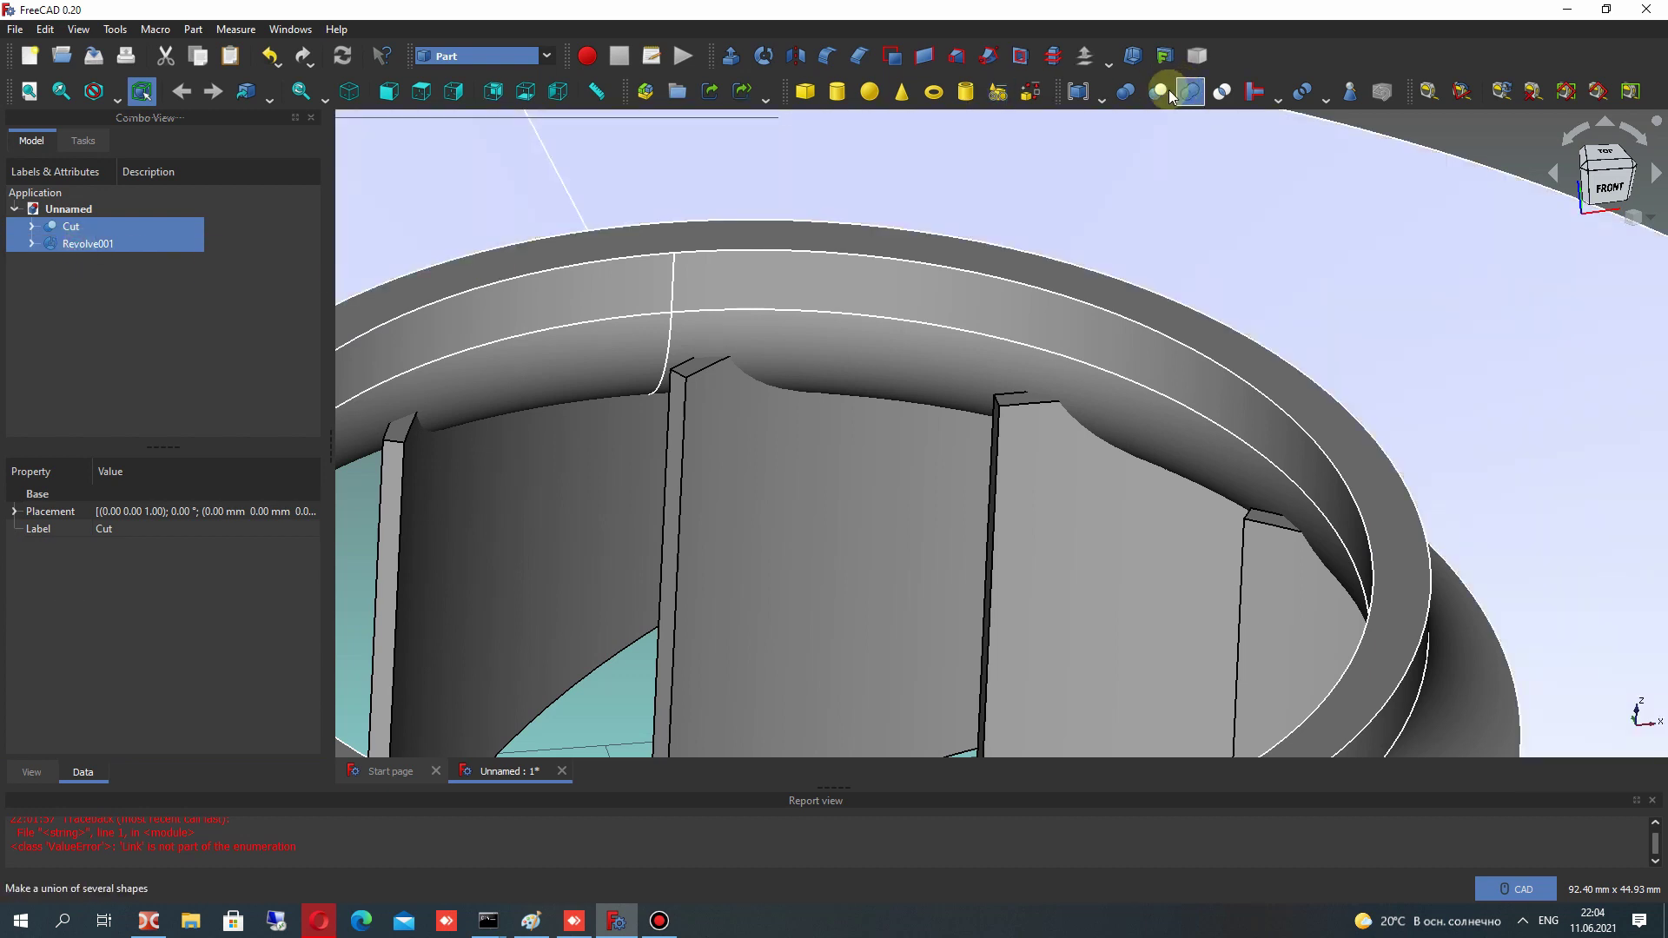
left_click(1125, 92)
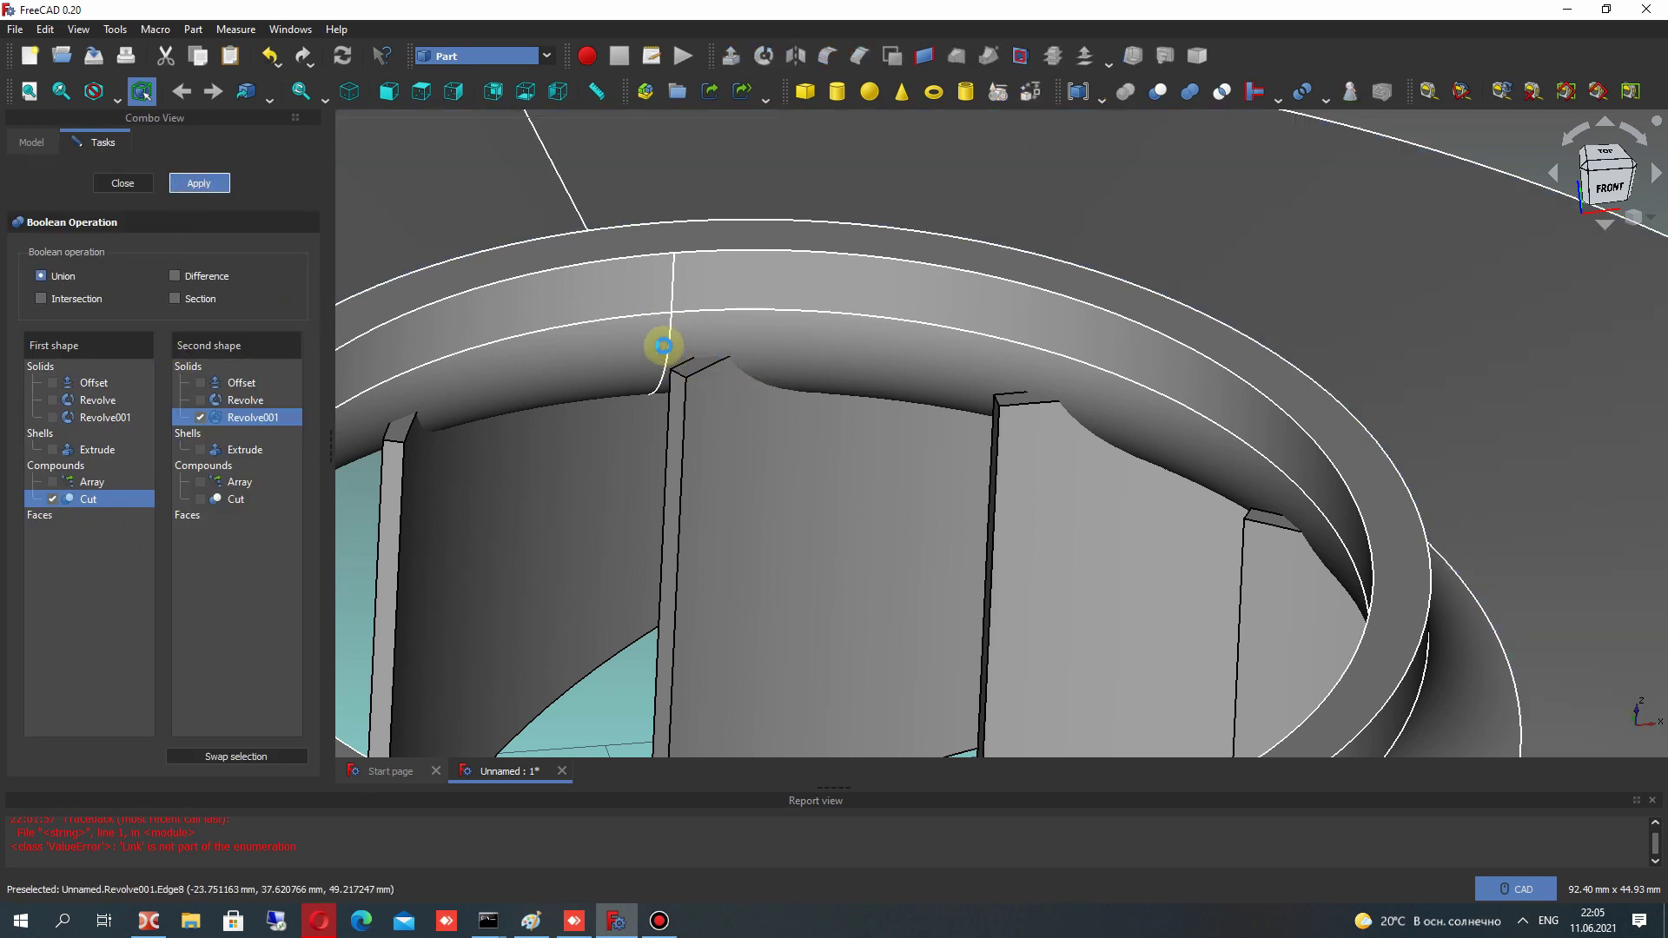
Examine where the blades meet the cover on the fused wheel, at the inner ring, the outer rim and the underside
scroll(667, 352, "down", 10)
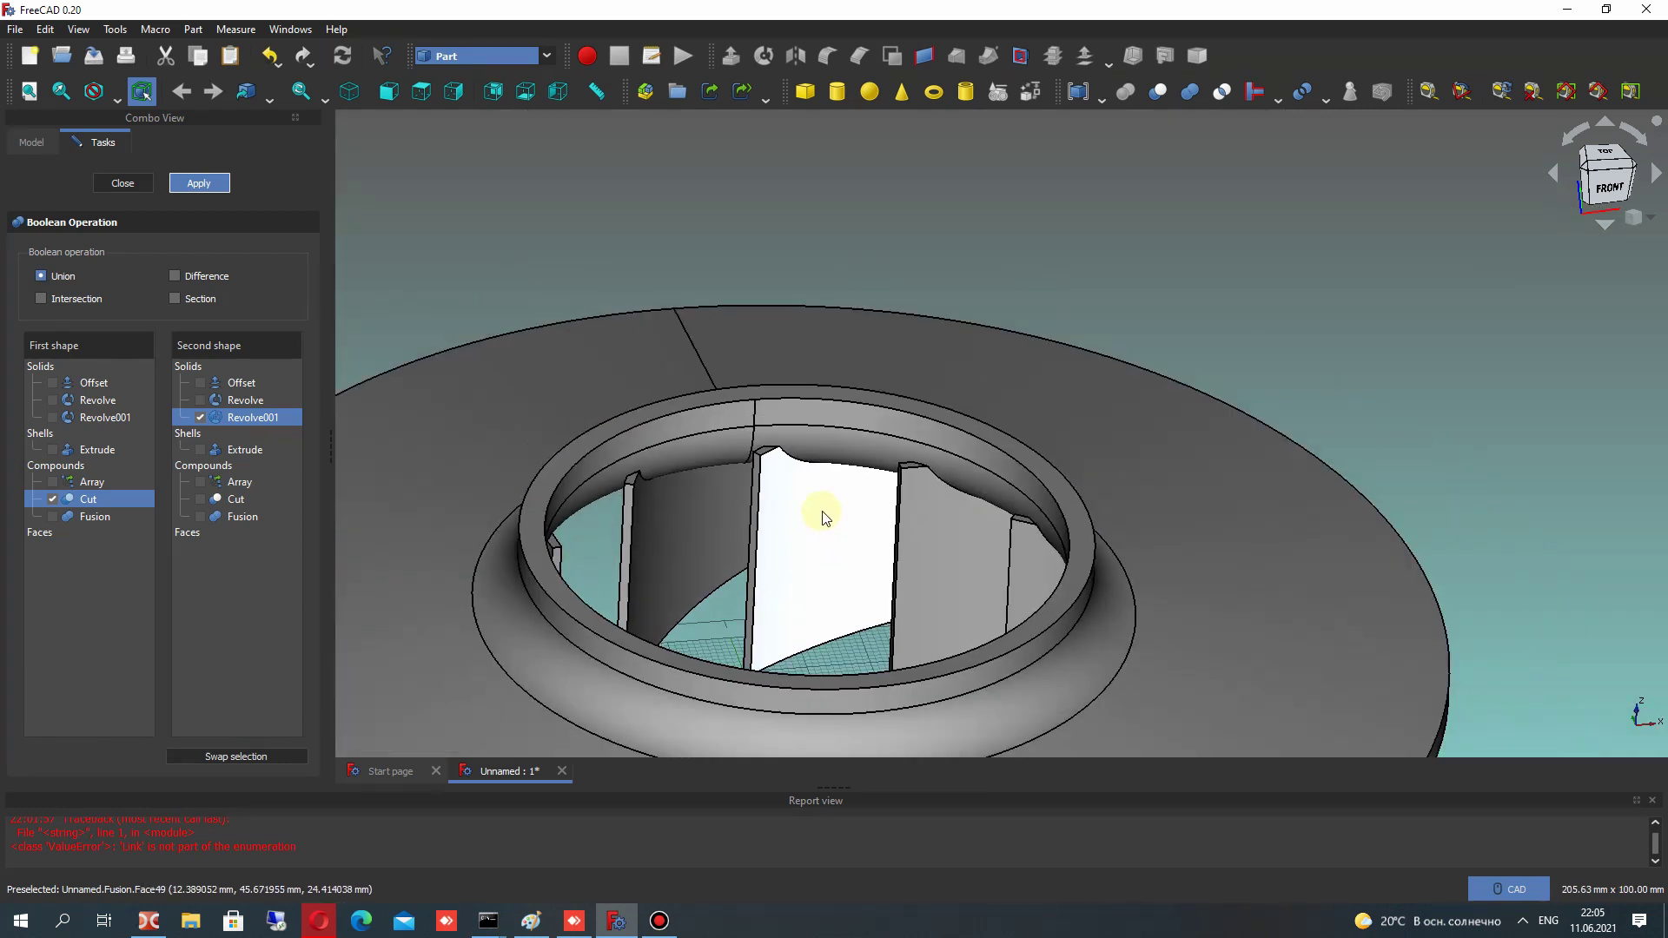
mouse_move(849, 450)
middle_mouse_down()
mouse_move(846, 365)
mouse_move(821, 531)
middle_mouse_up()
scroll(905, 477, "up", 8)
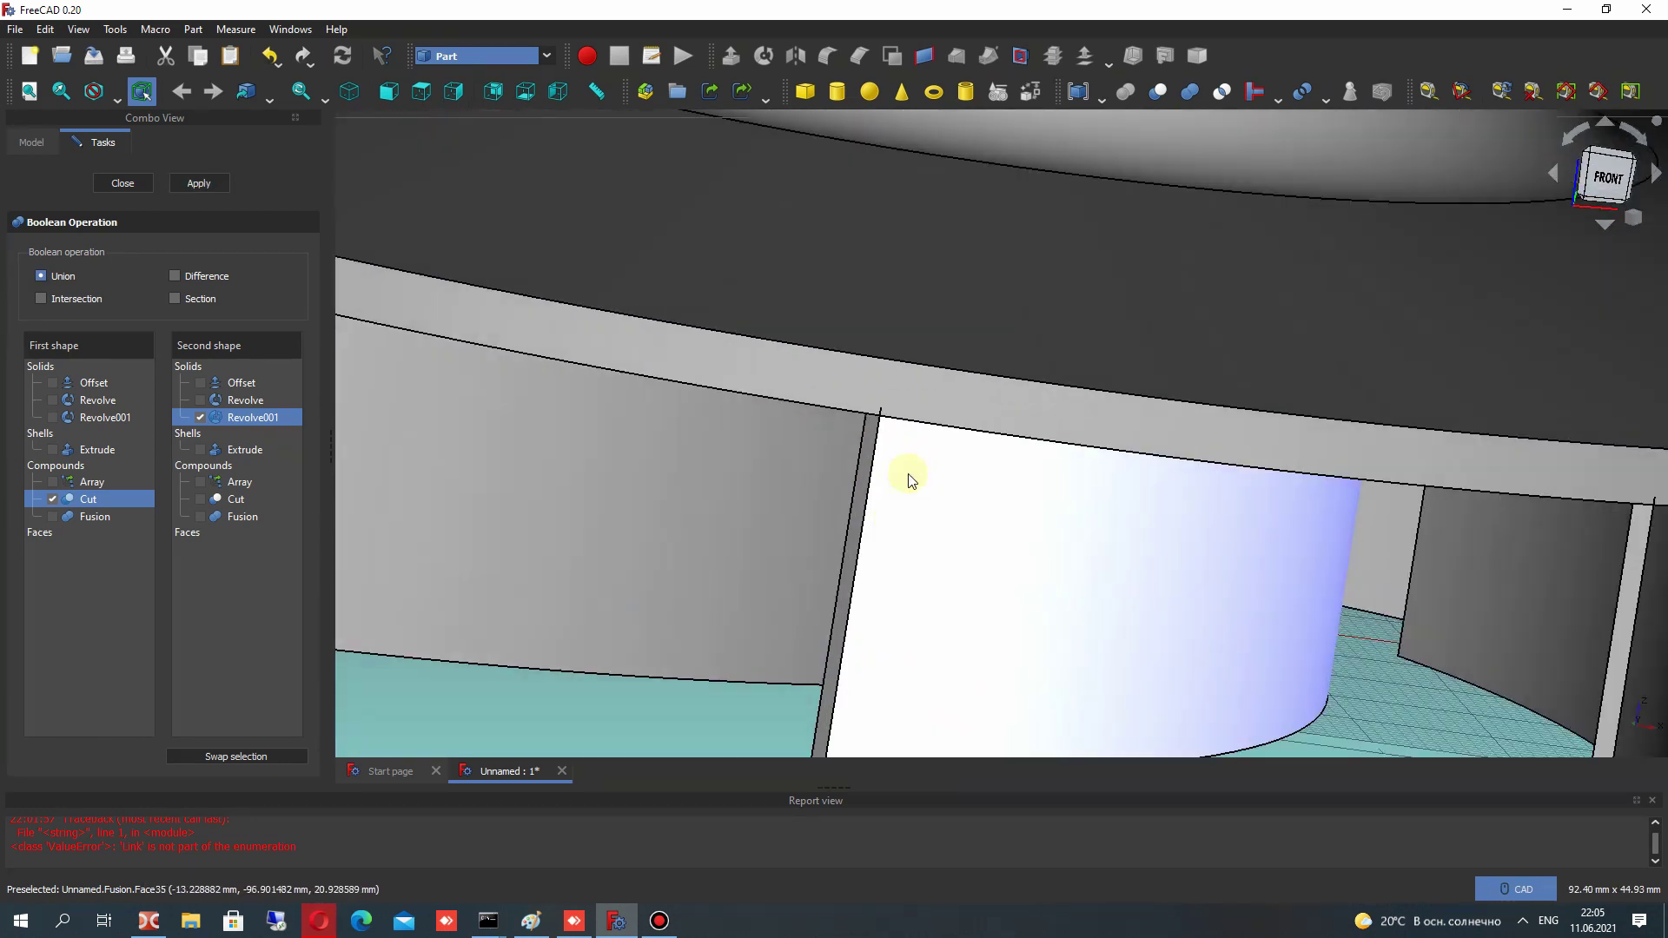
scroll(905, 474, "down", 8)
middle_click_drag(765, 470, 896, 358)
scroll(945, 435, "up", 8)
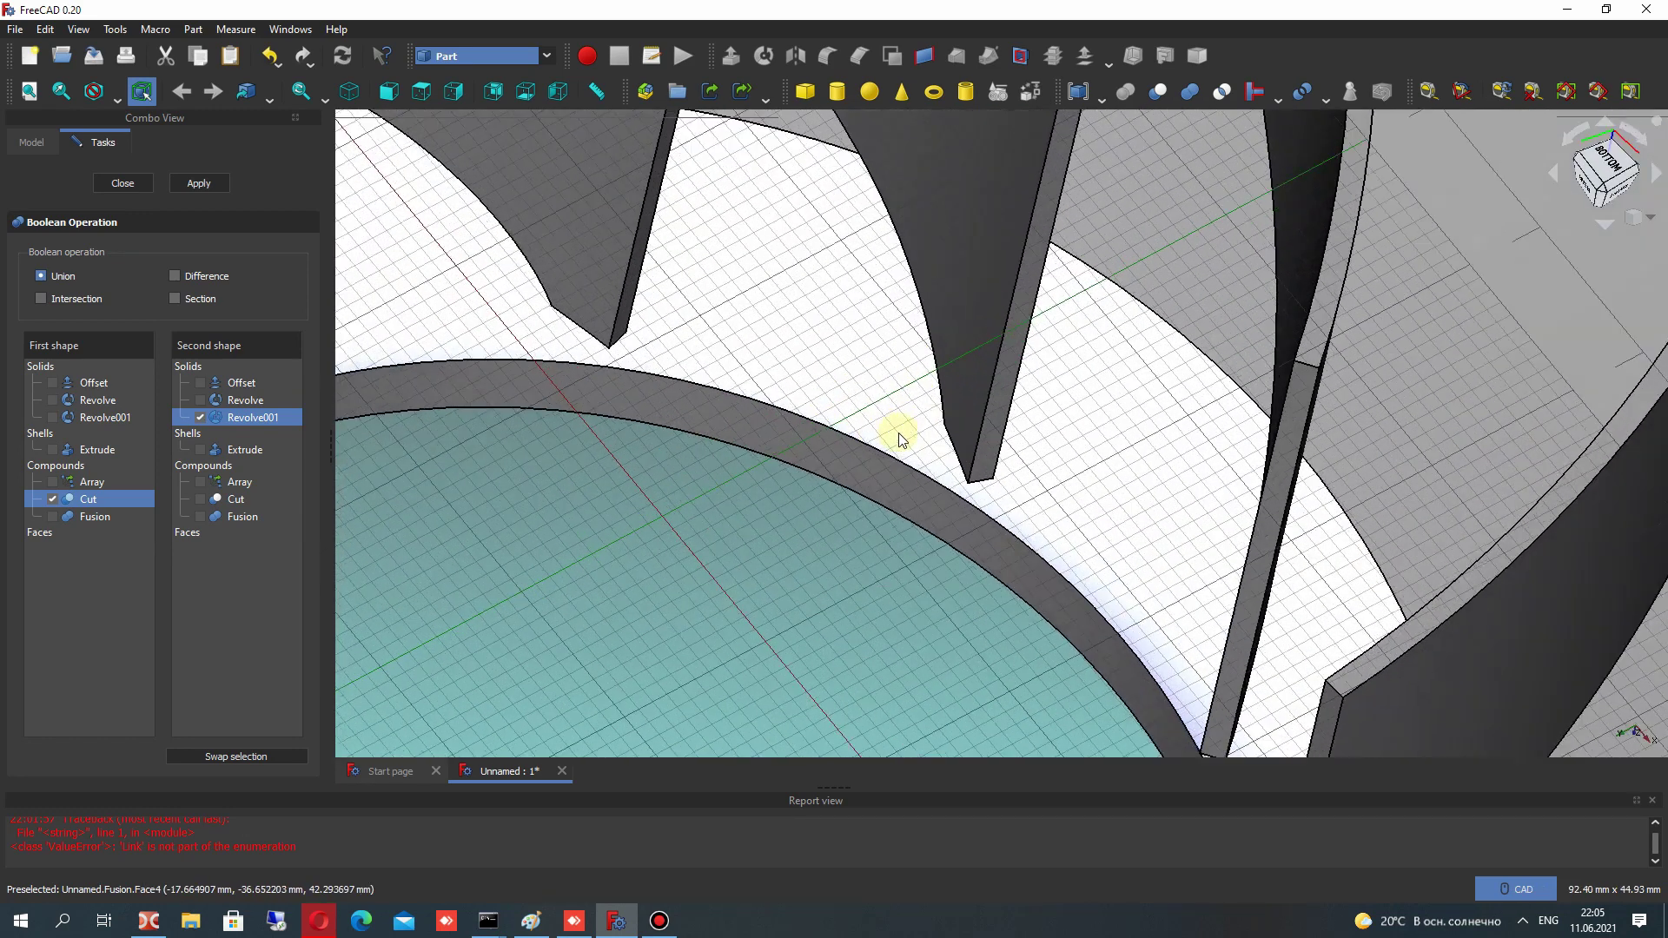
scroll(793, 440, "down", 12)
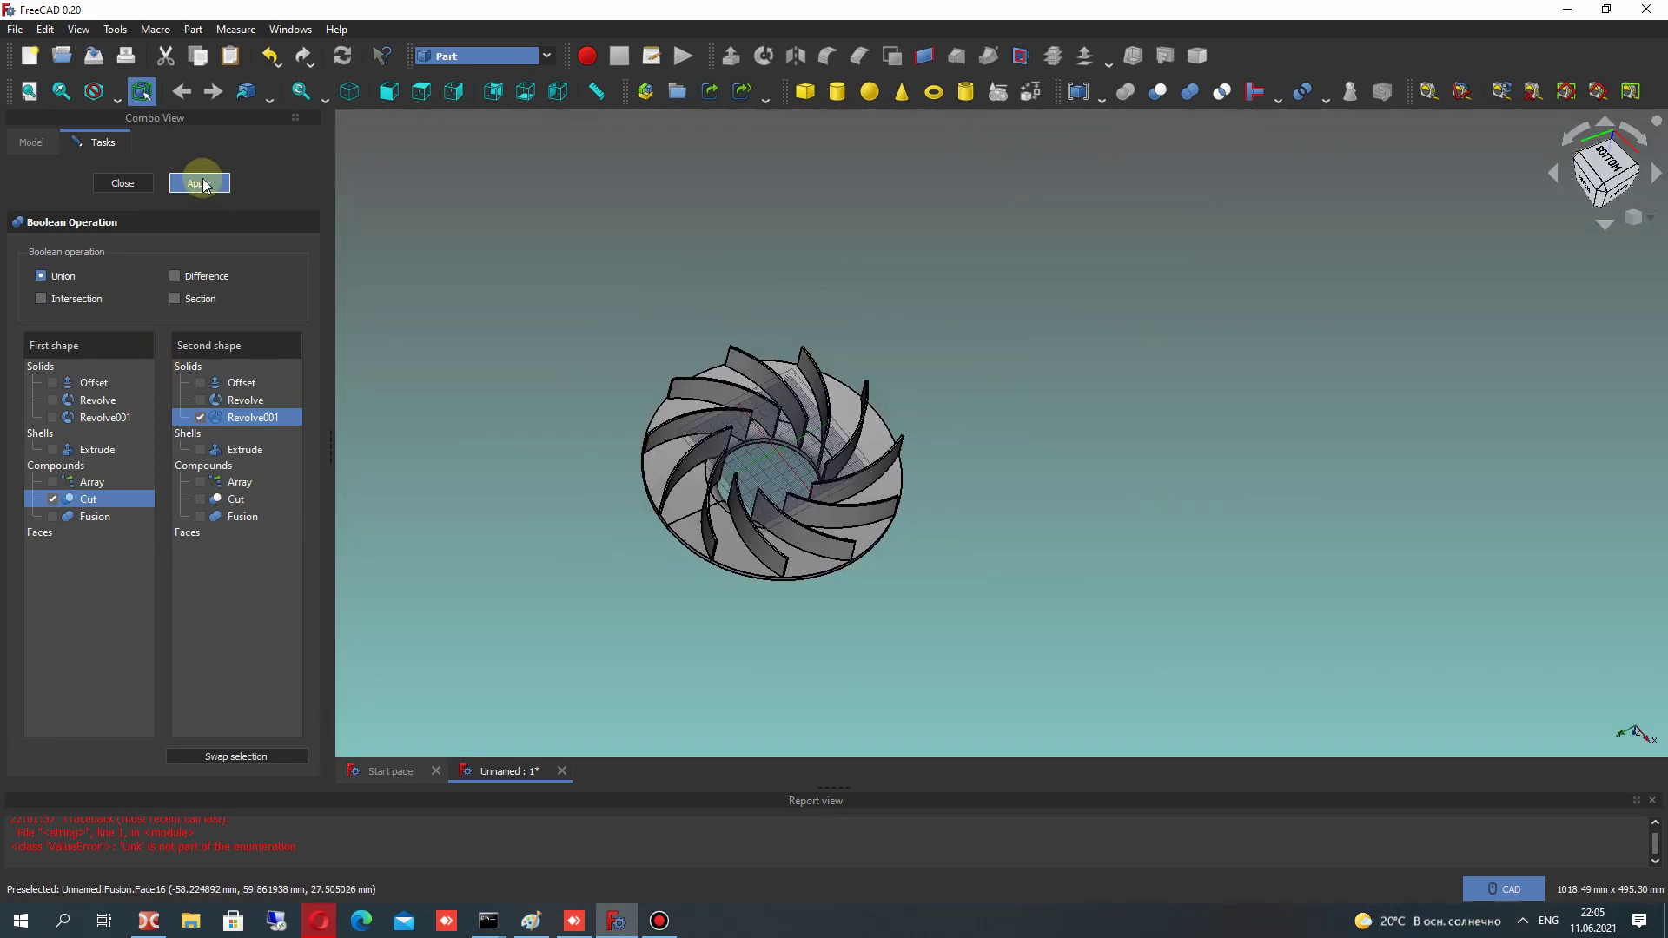
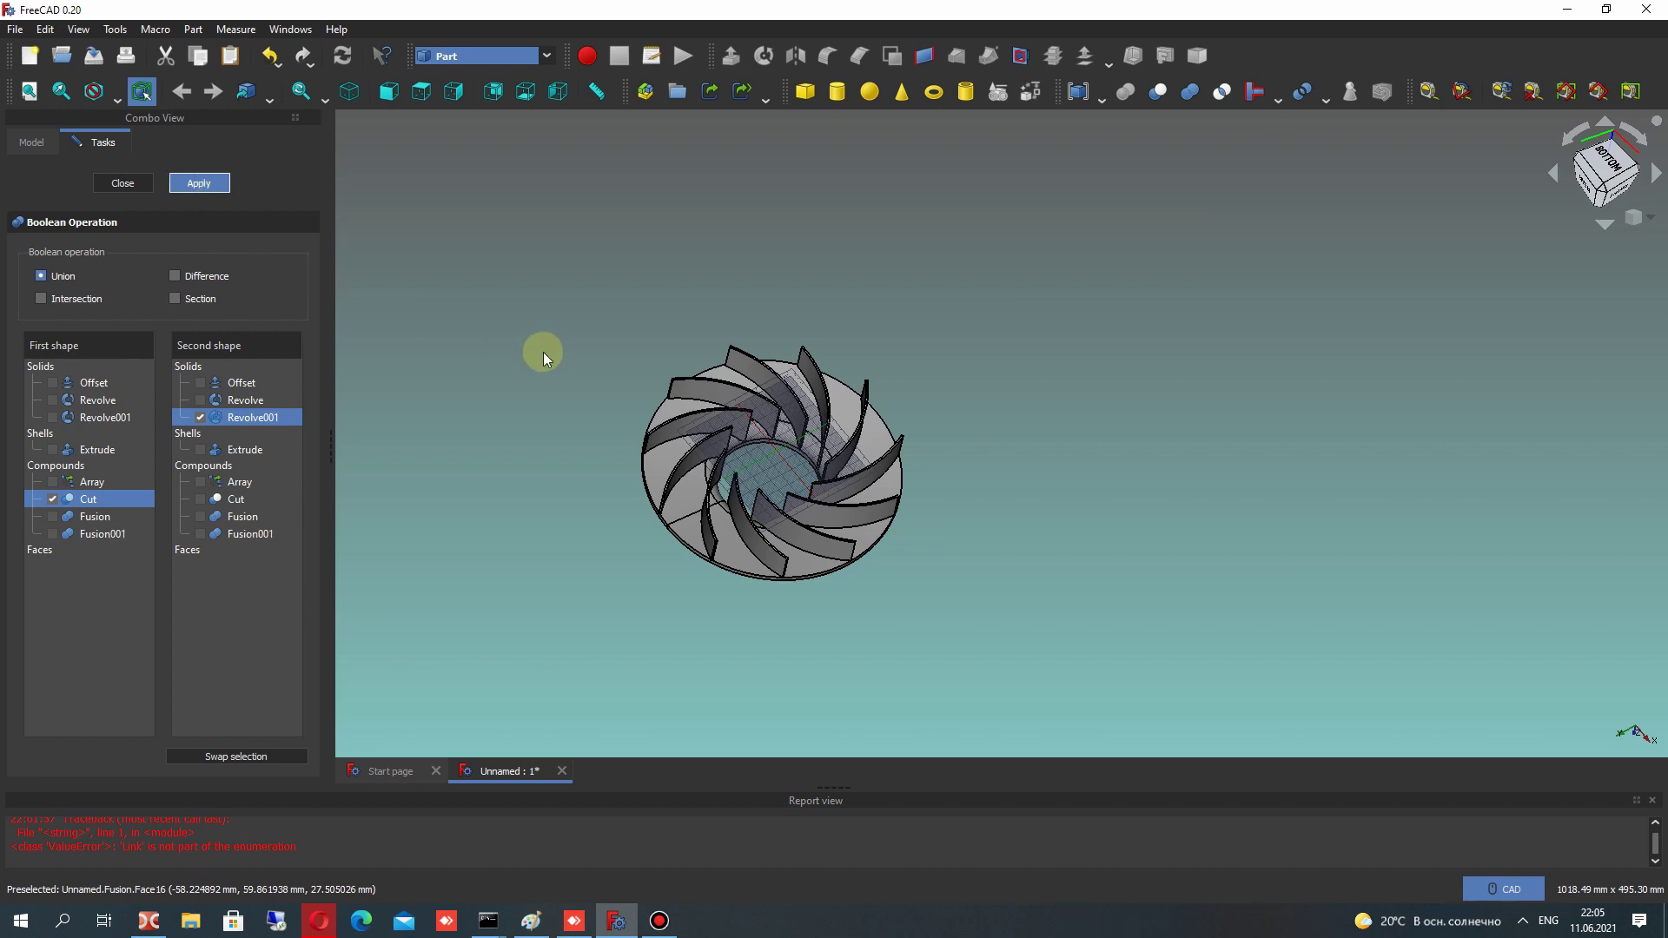
Finish the Boolean operation and delete the duplicate union Fusion001 from the model
left_click(123, 183)
left_click(71, 244)
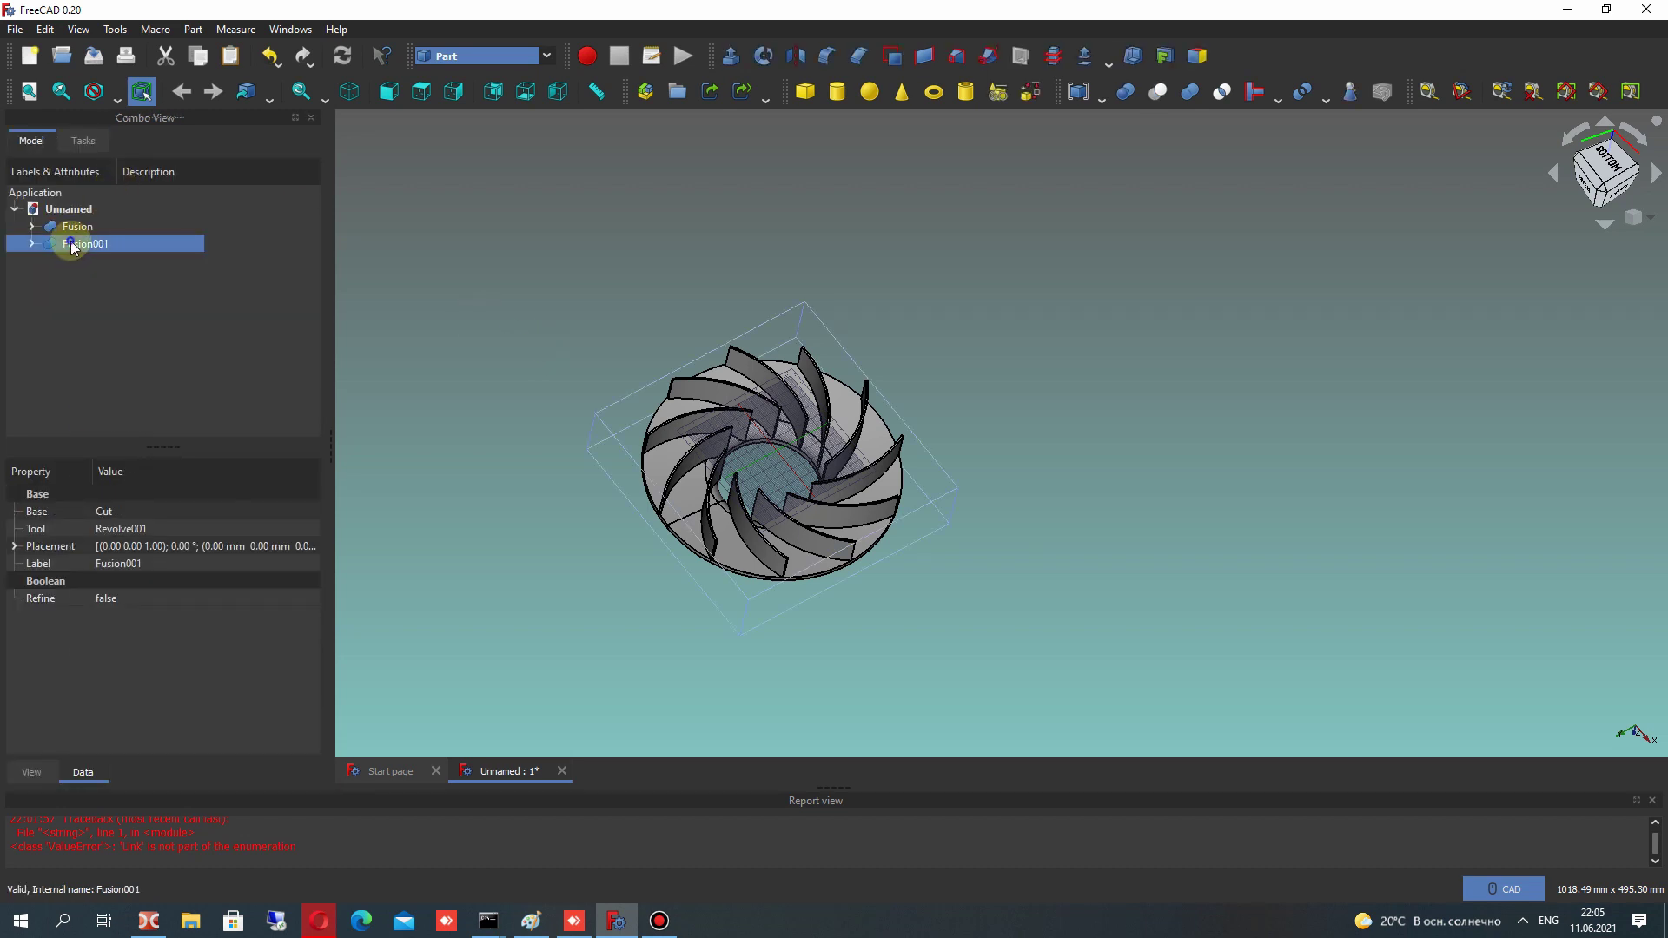
right_click(71, 244)
left_click(121, 509)
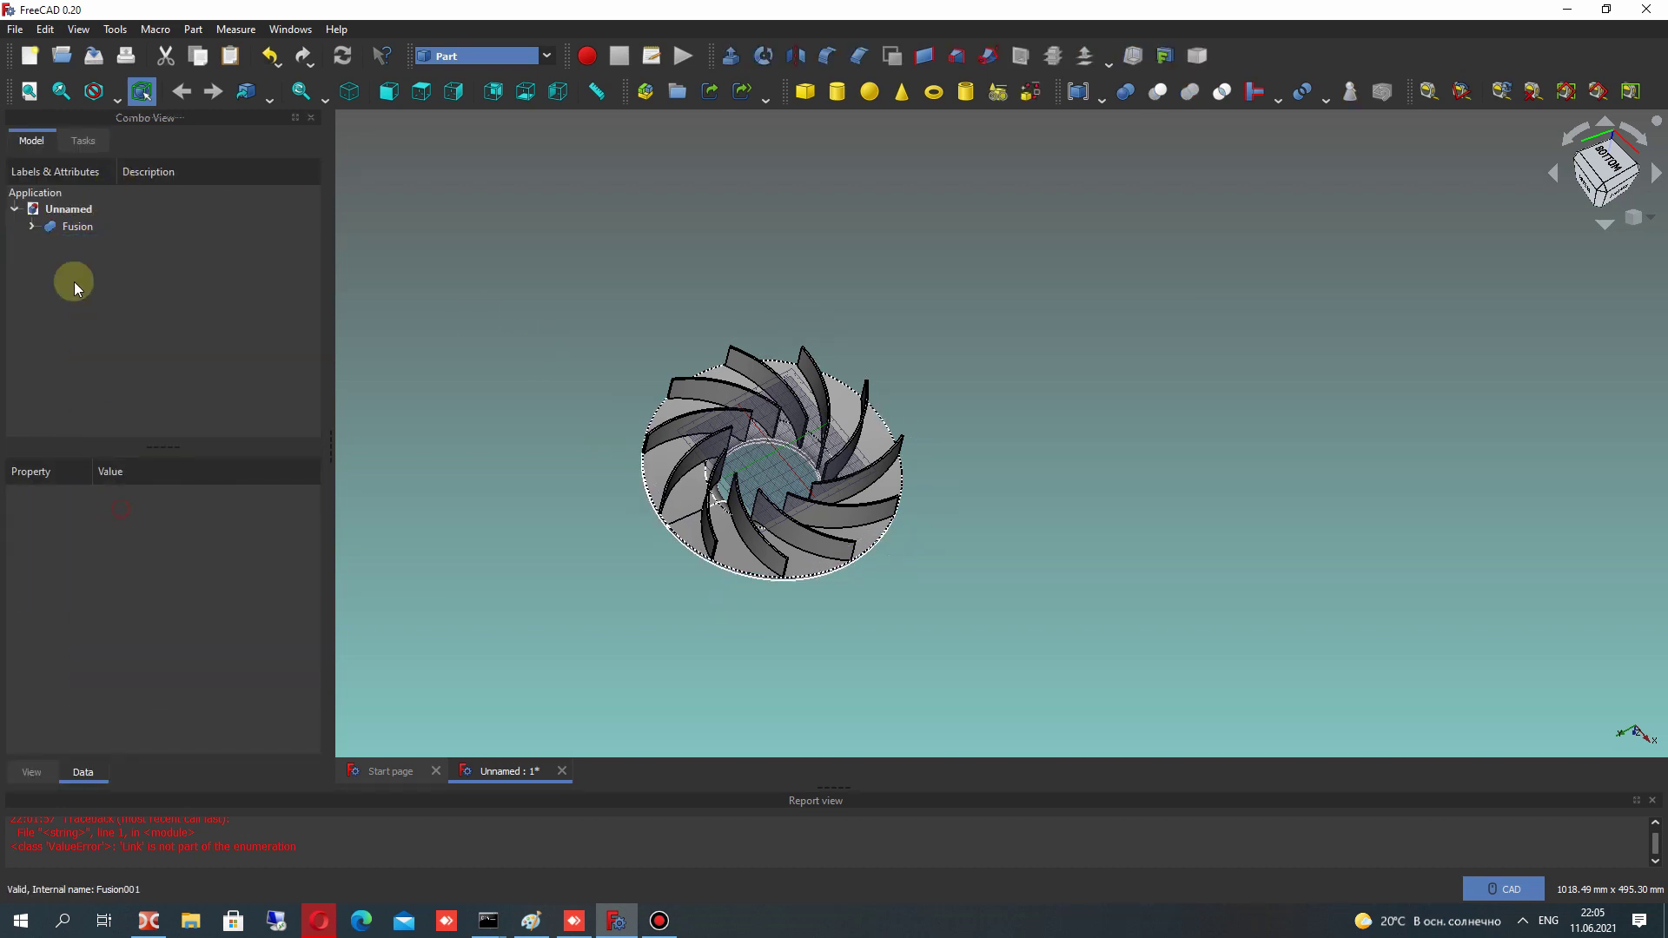
Set the Refine property of the remaining blade-and-cover fusion to true
left_click(69, 226)
left_click(30, 226)
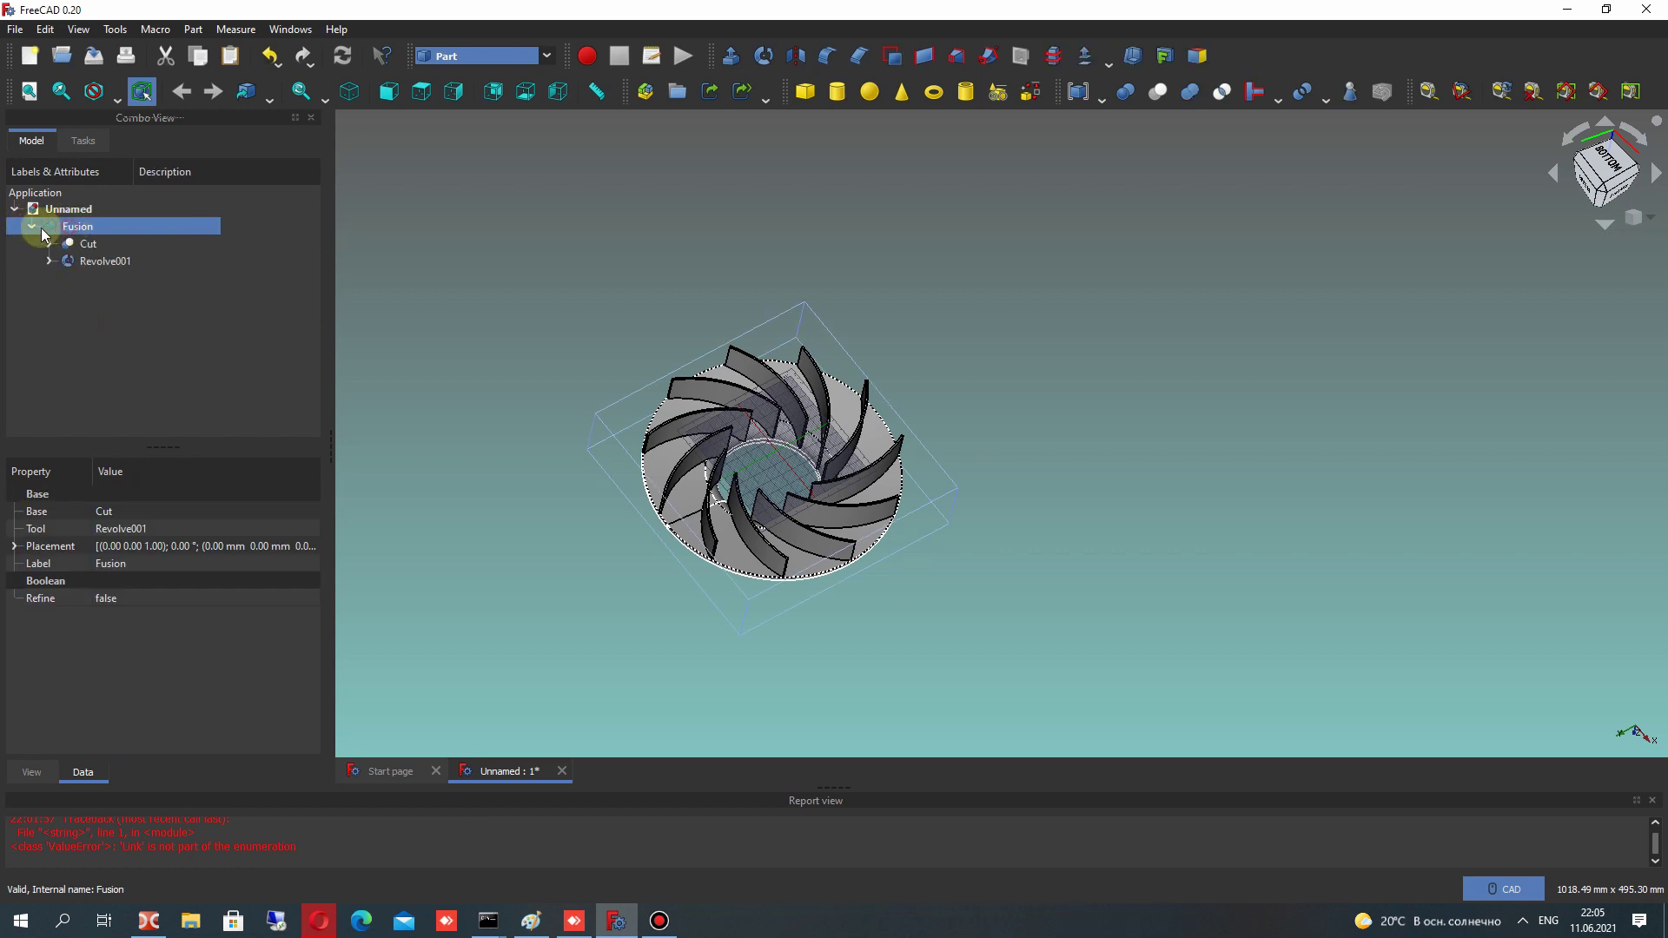
left_click(111, 592)
left_click(111, 592)
left_click(99, 633)
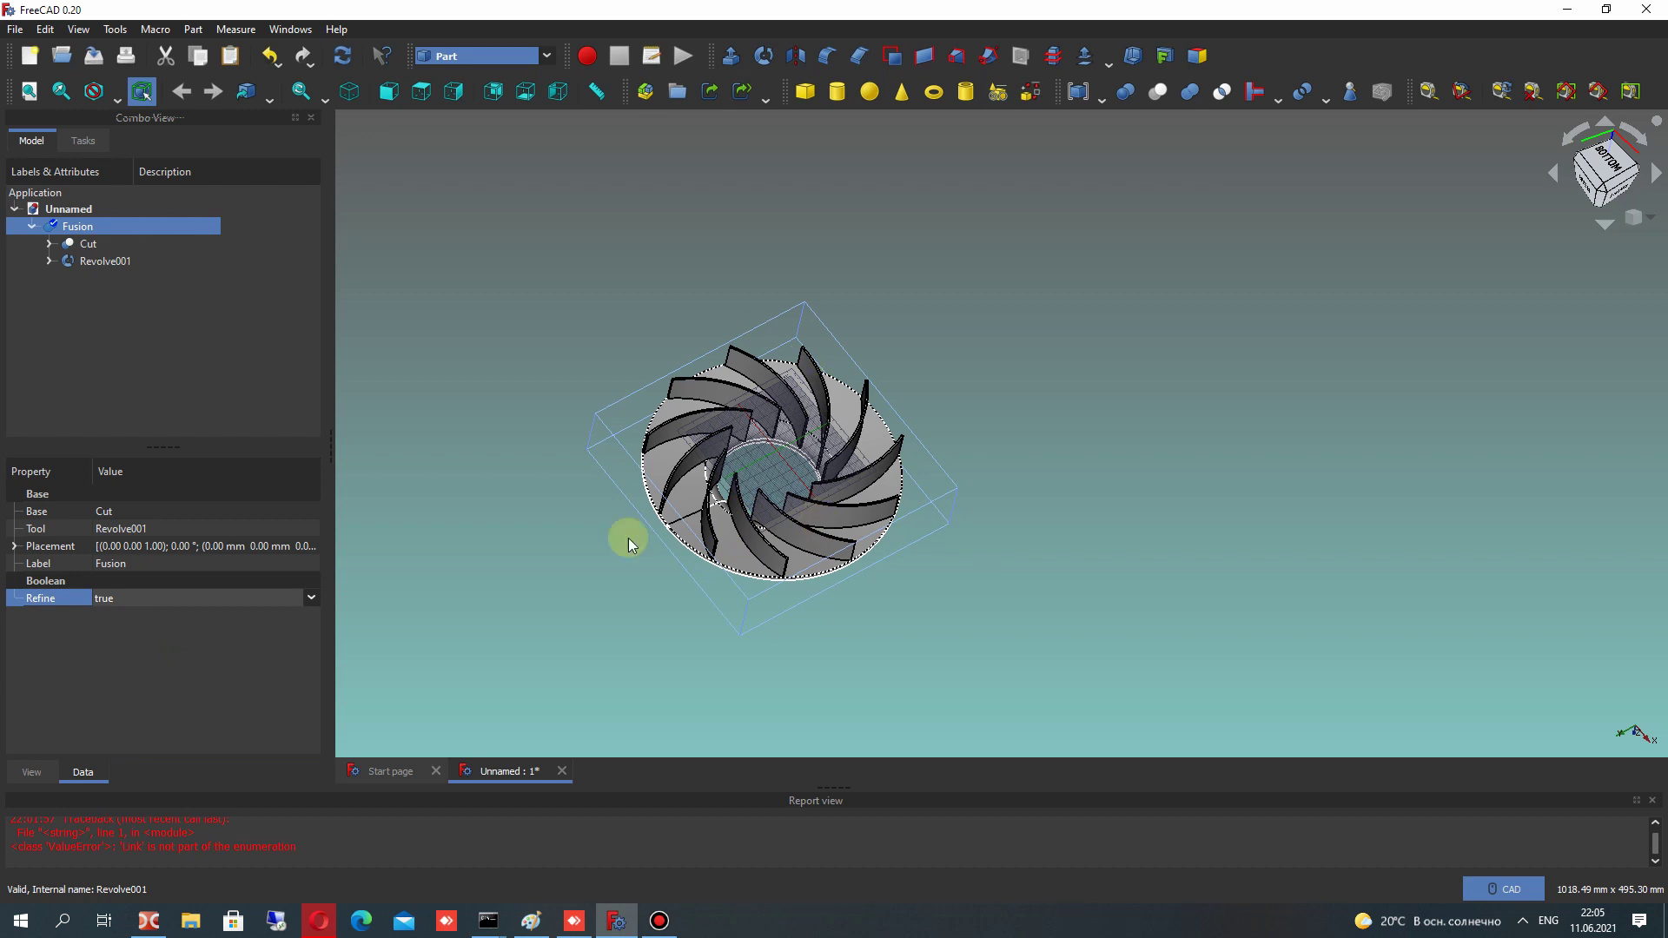
Inspect the refined wheel from the cover side and the blade side, and review the fusion's component objects
scroll(645, 361, "up", 3)
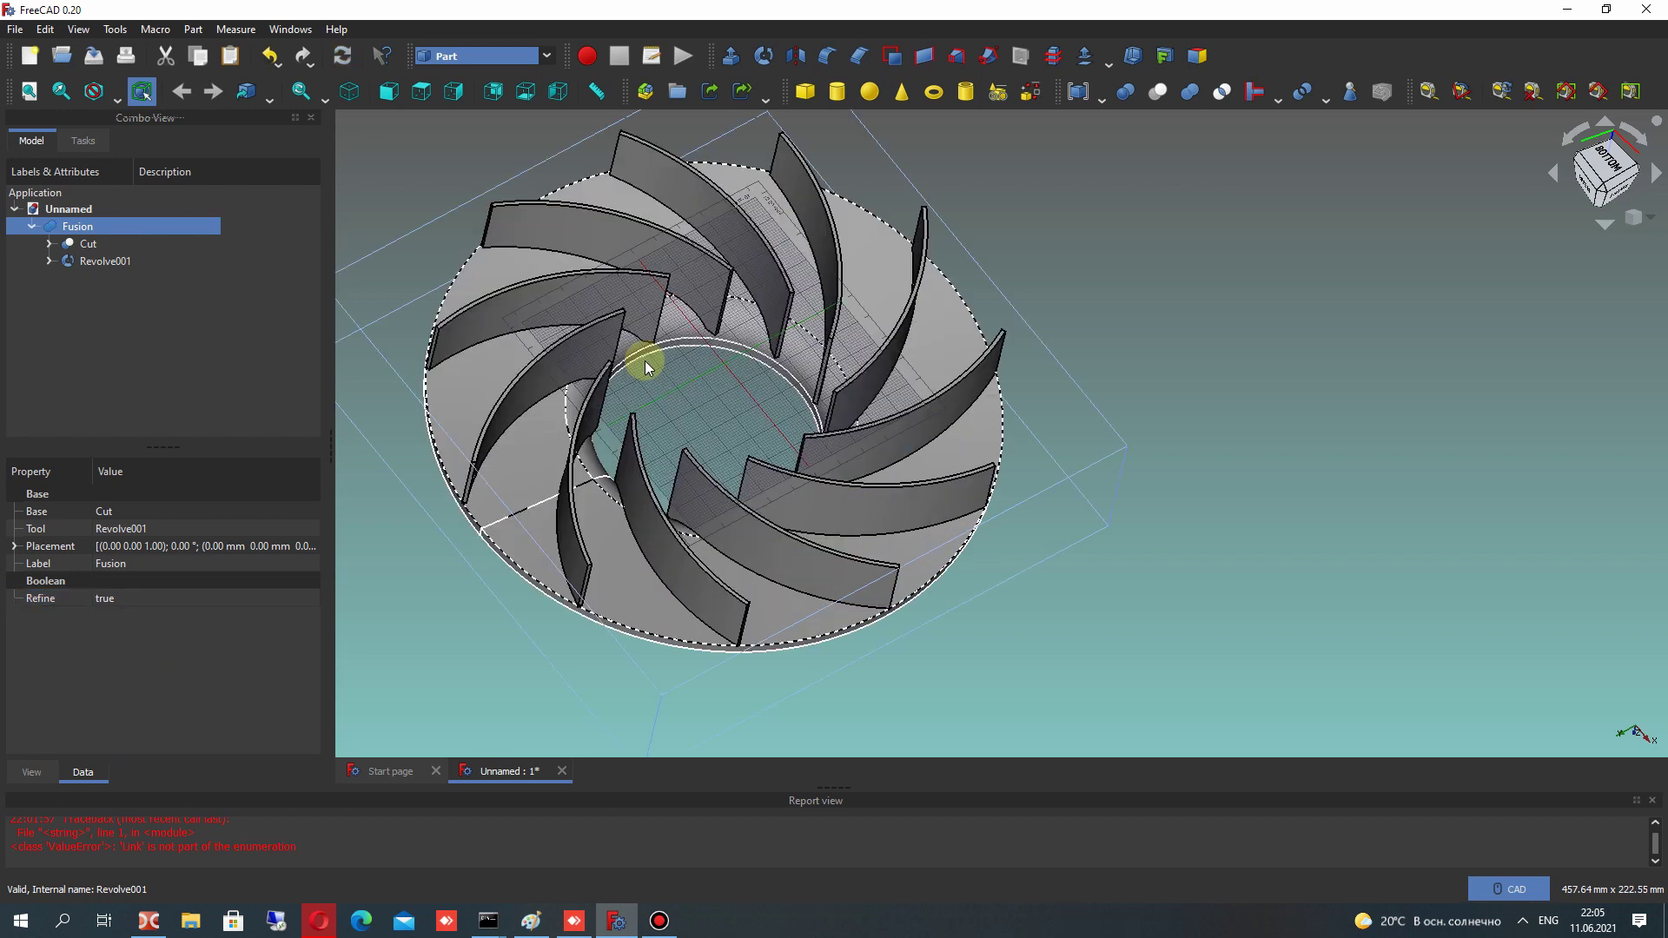
middle_click_drag(645, 362, 1039, 374)
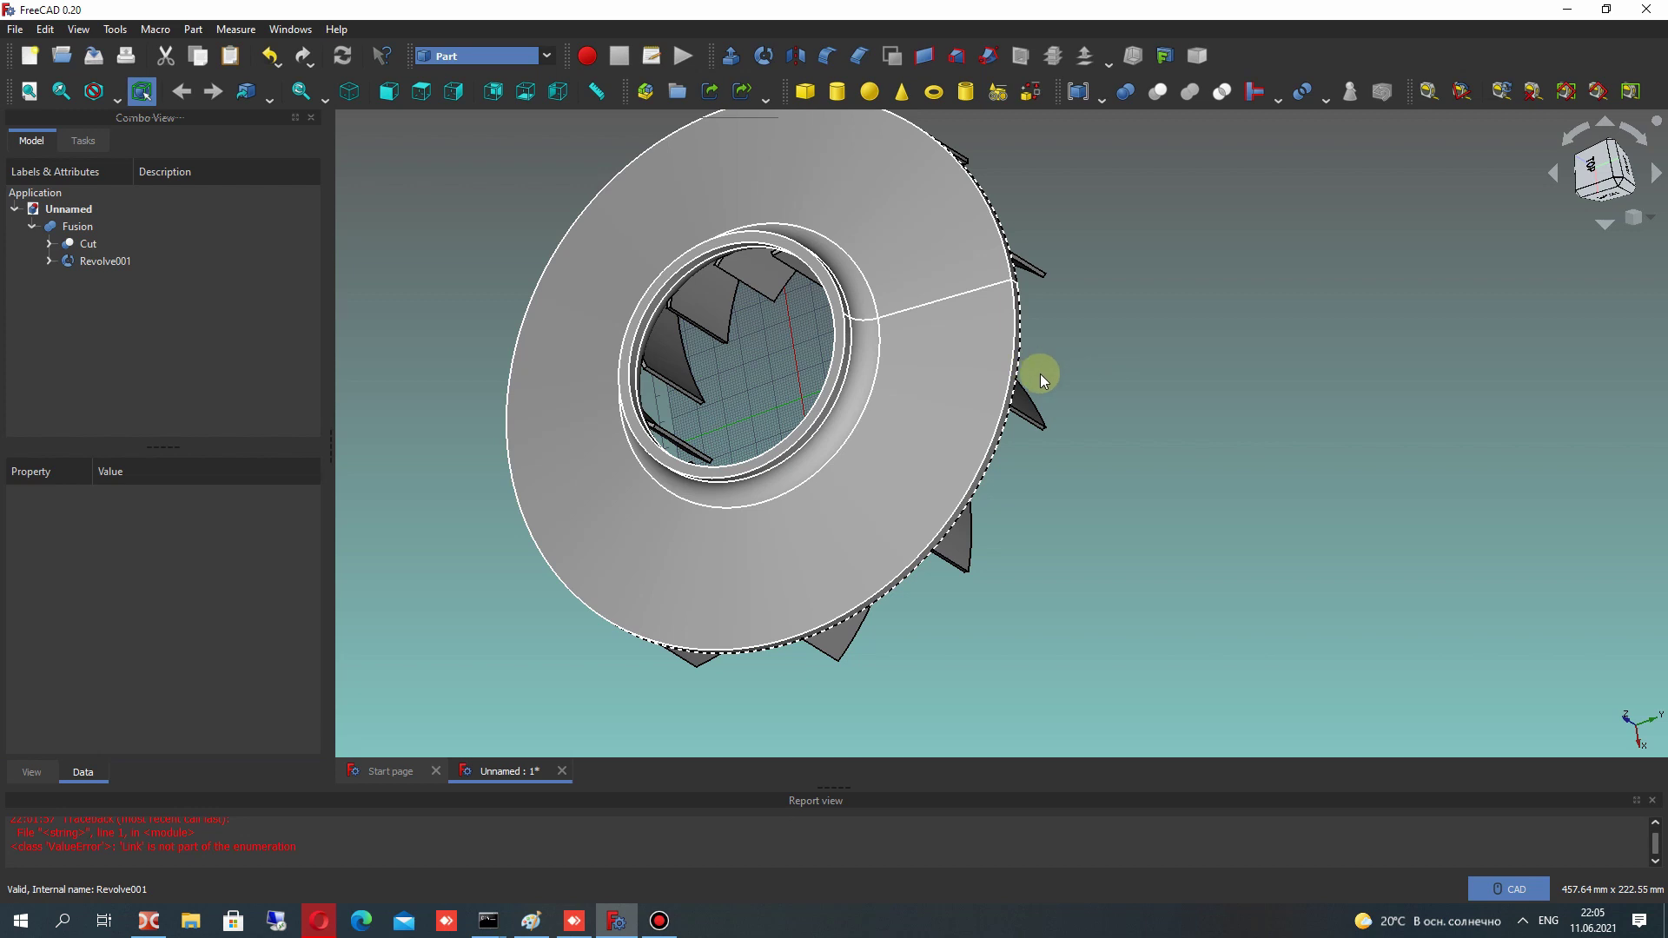
left_click(50, 244)
left_click(79, 264)
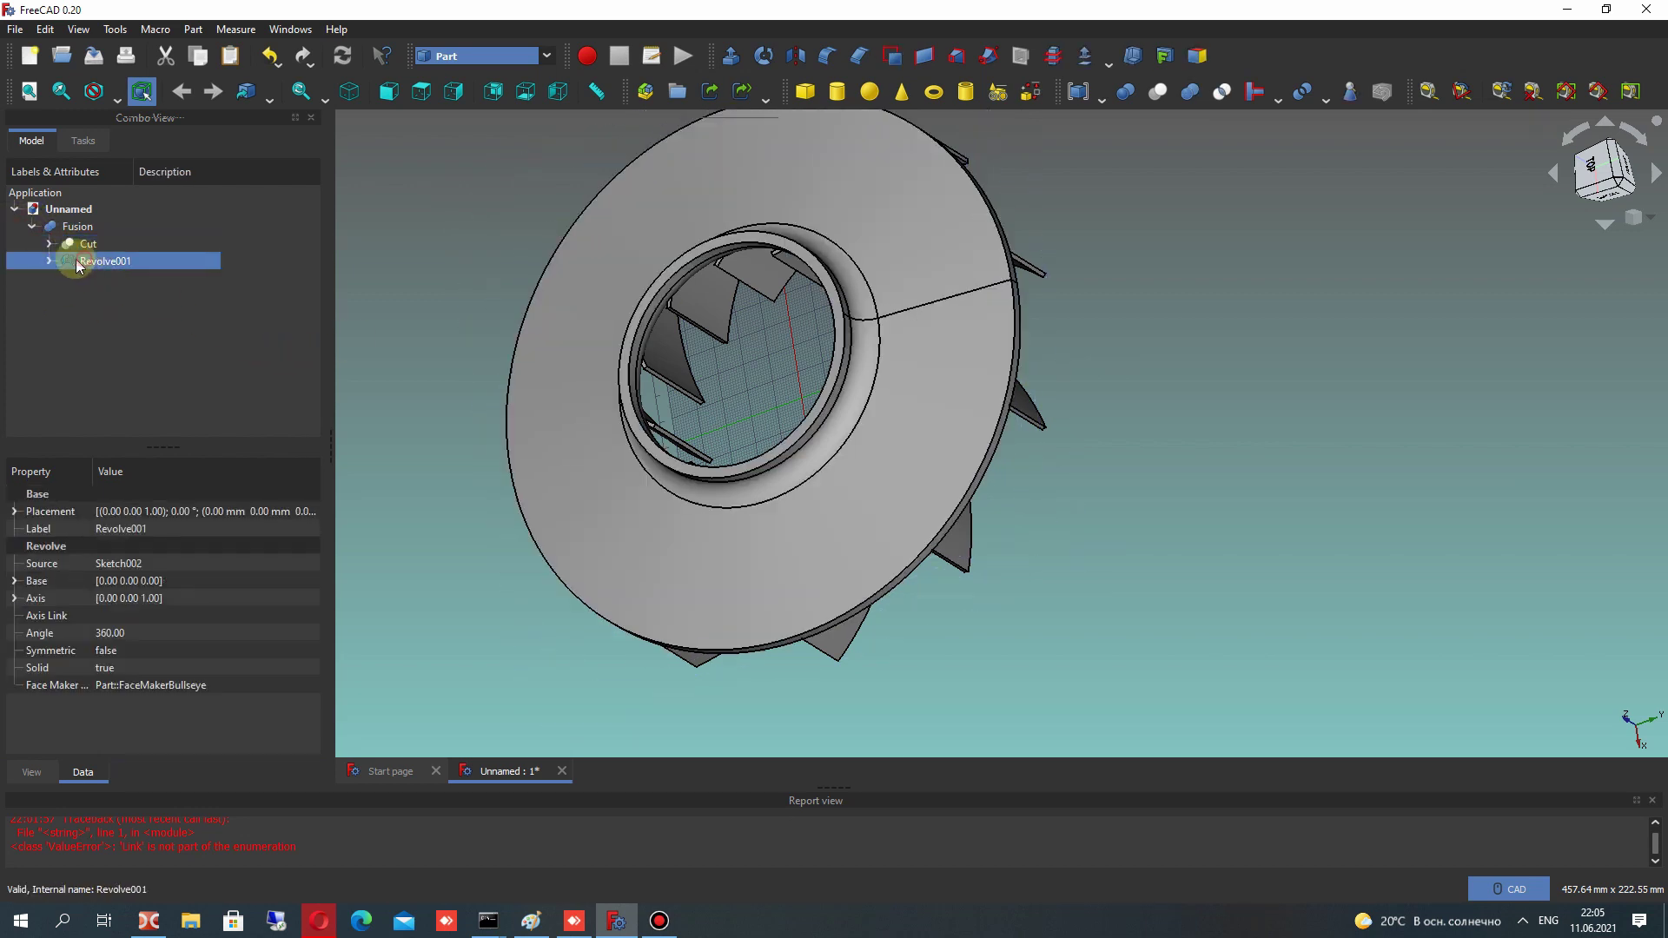
left_click(31, 226)
middle_click_drag(819, 328, 737, 380)
scroll(836, 482, "down", 3)
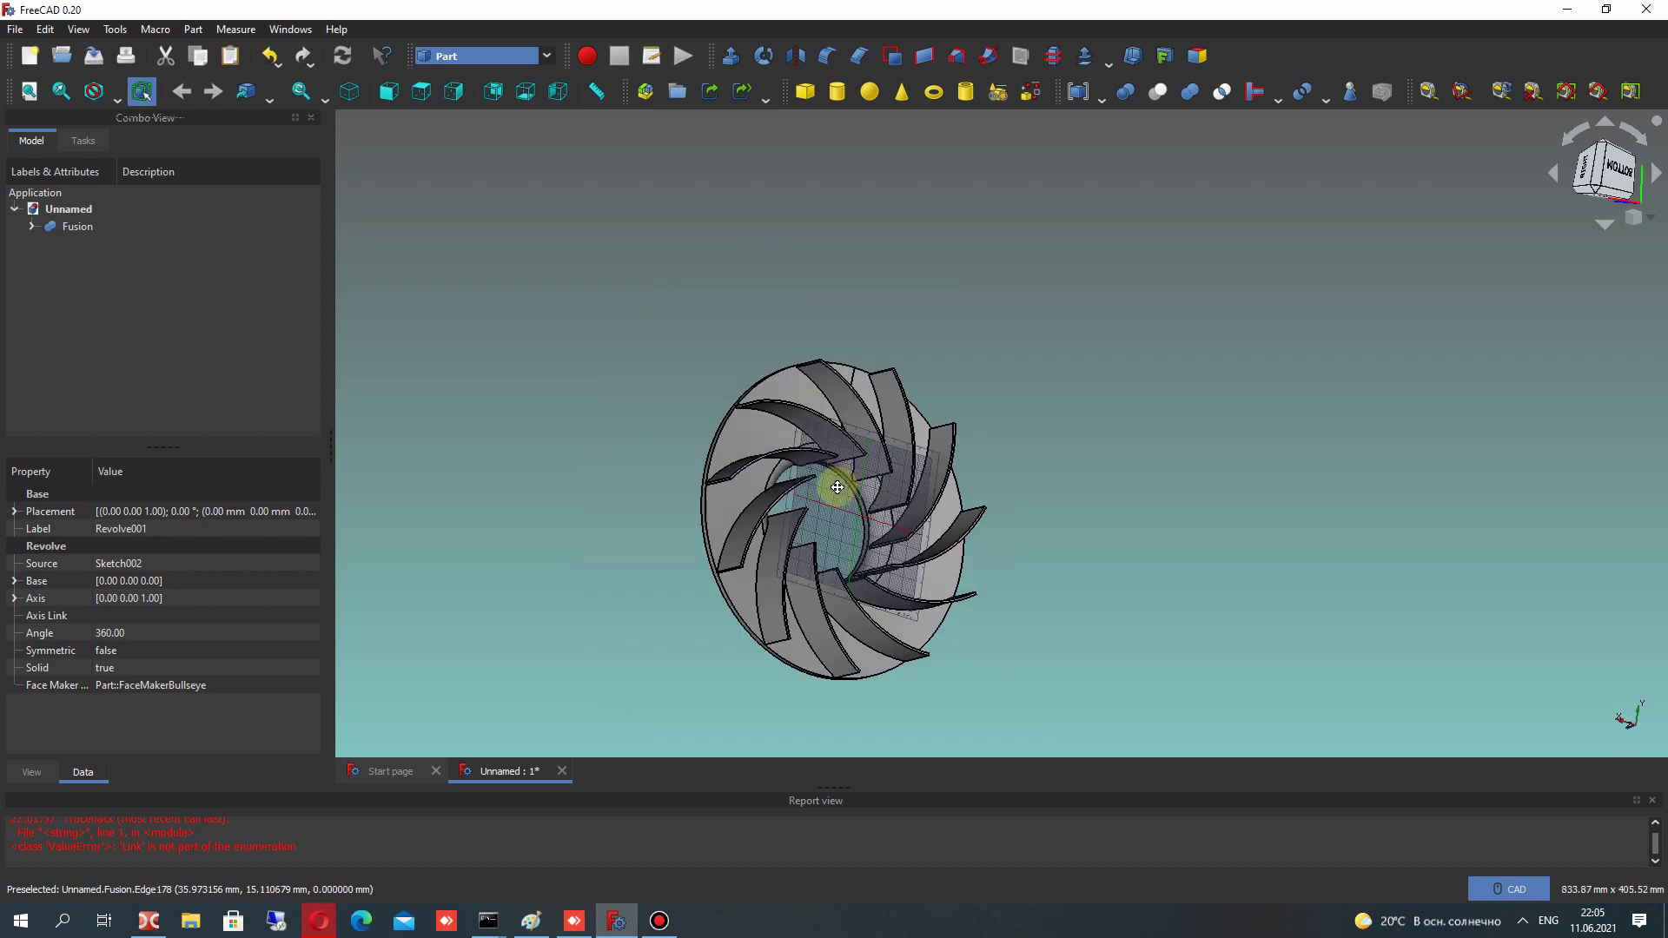
scroll(768, 488, "up", 2)
middle_click_drag(804, 434, 844, 415)
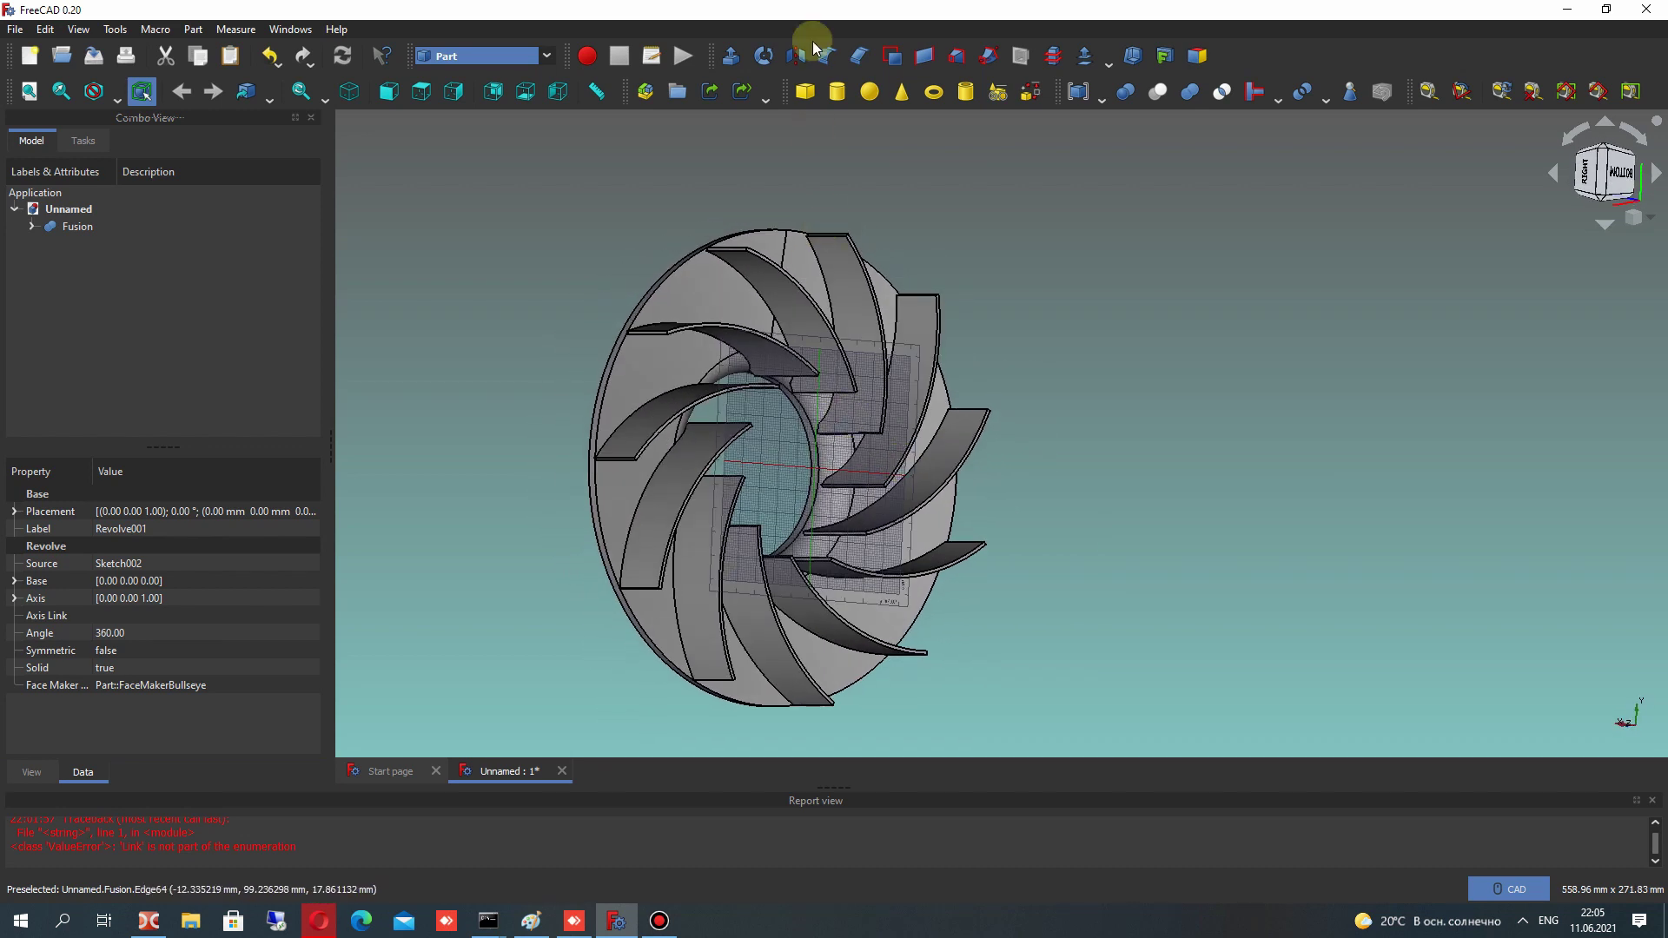
Create a new sketch on the YZ plane in the Sketcher workbench, without attaching it to an existing object
left_click(483, 57)
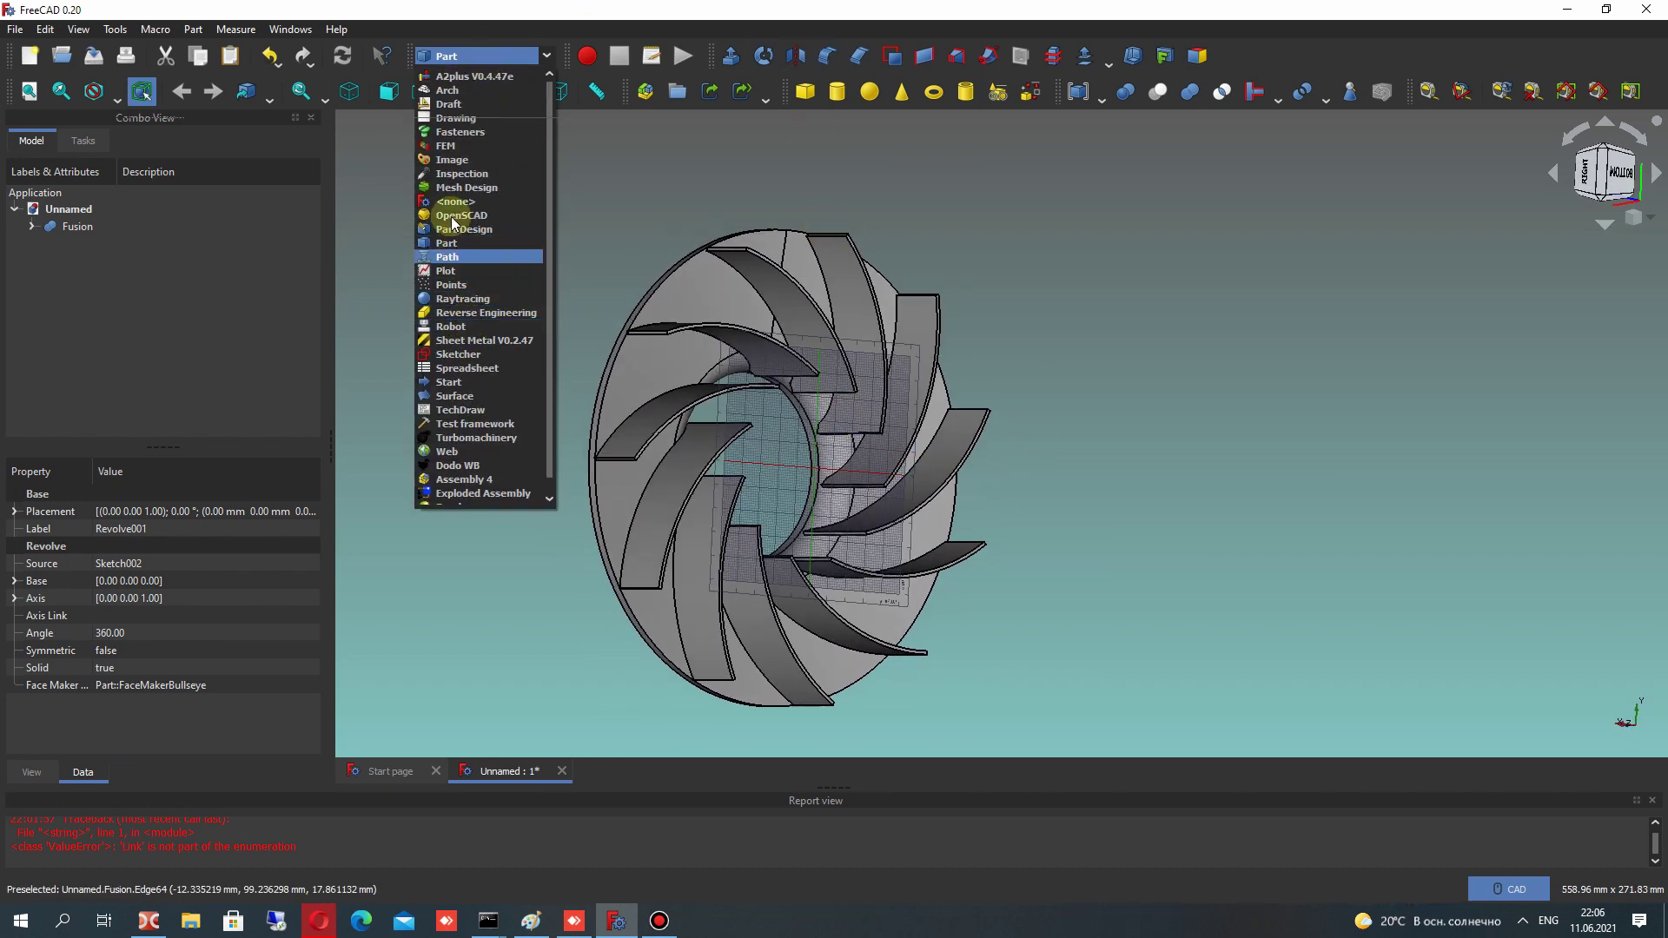
left_click(458, 354)
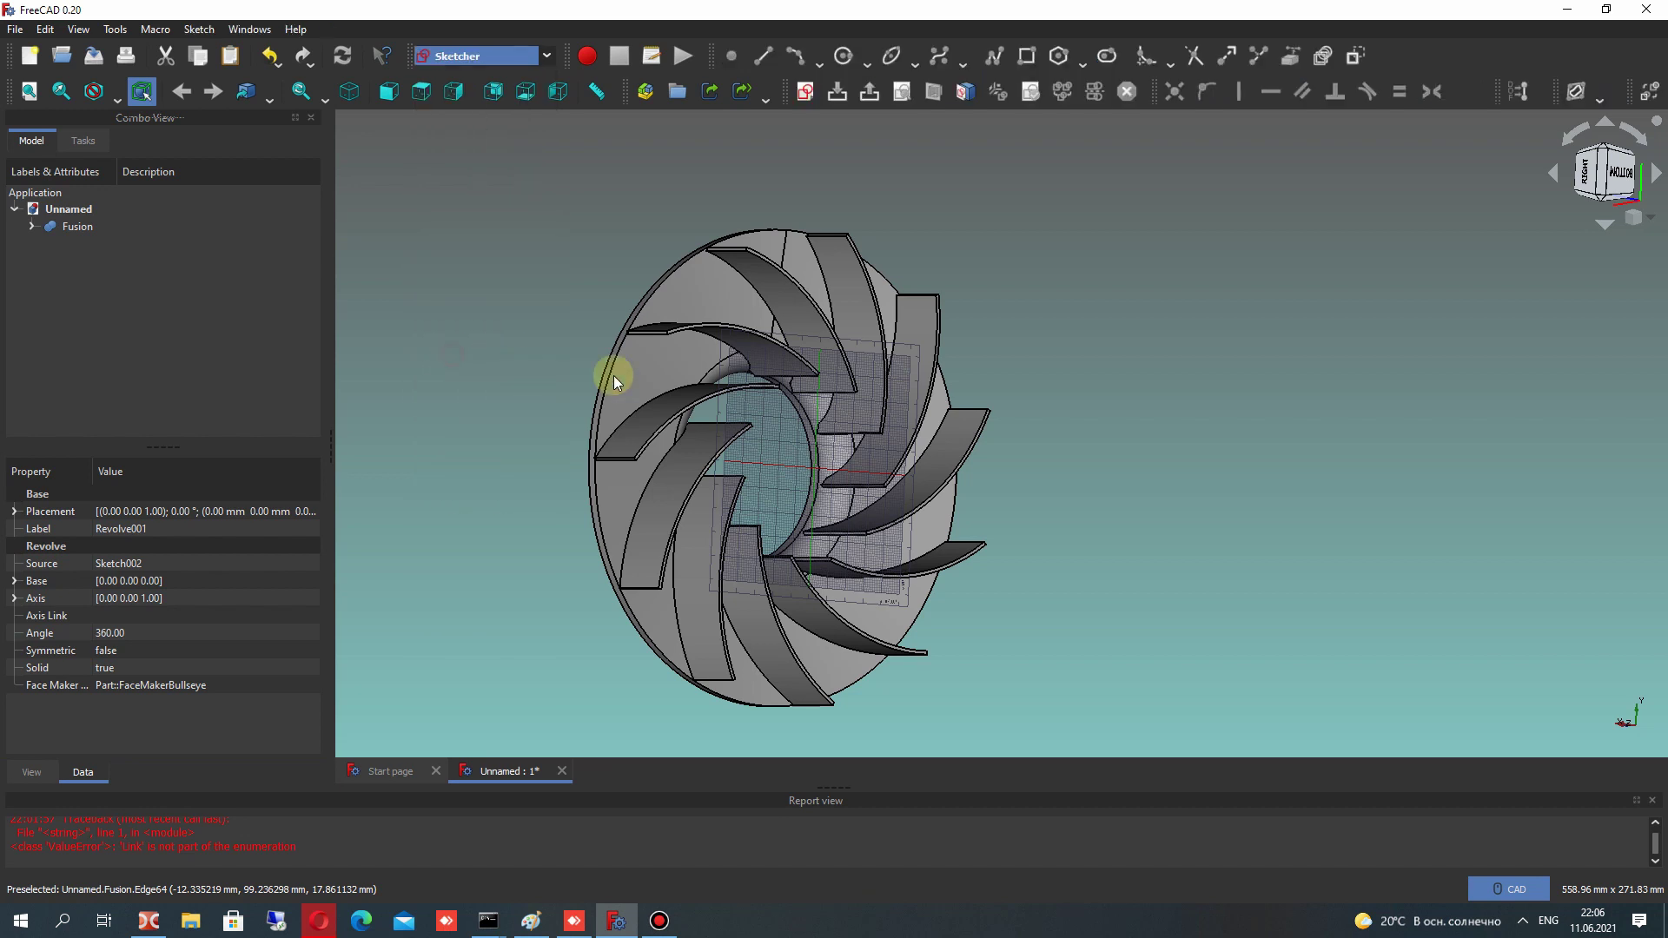
left_click(807, 93)
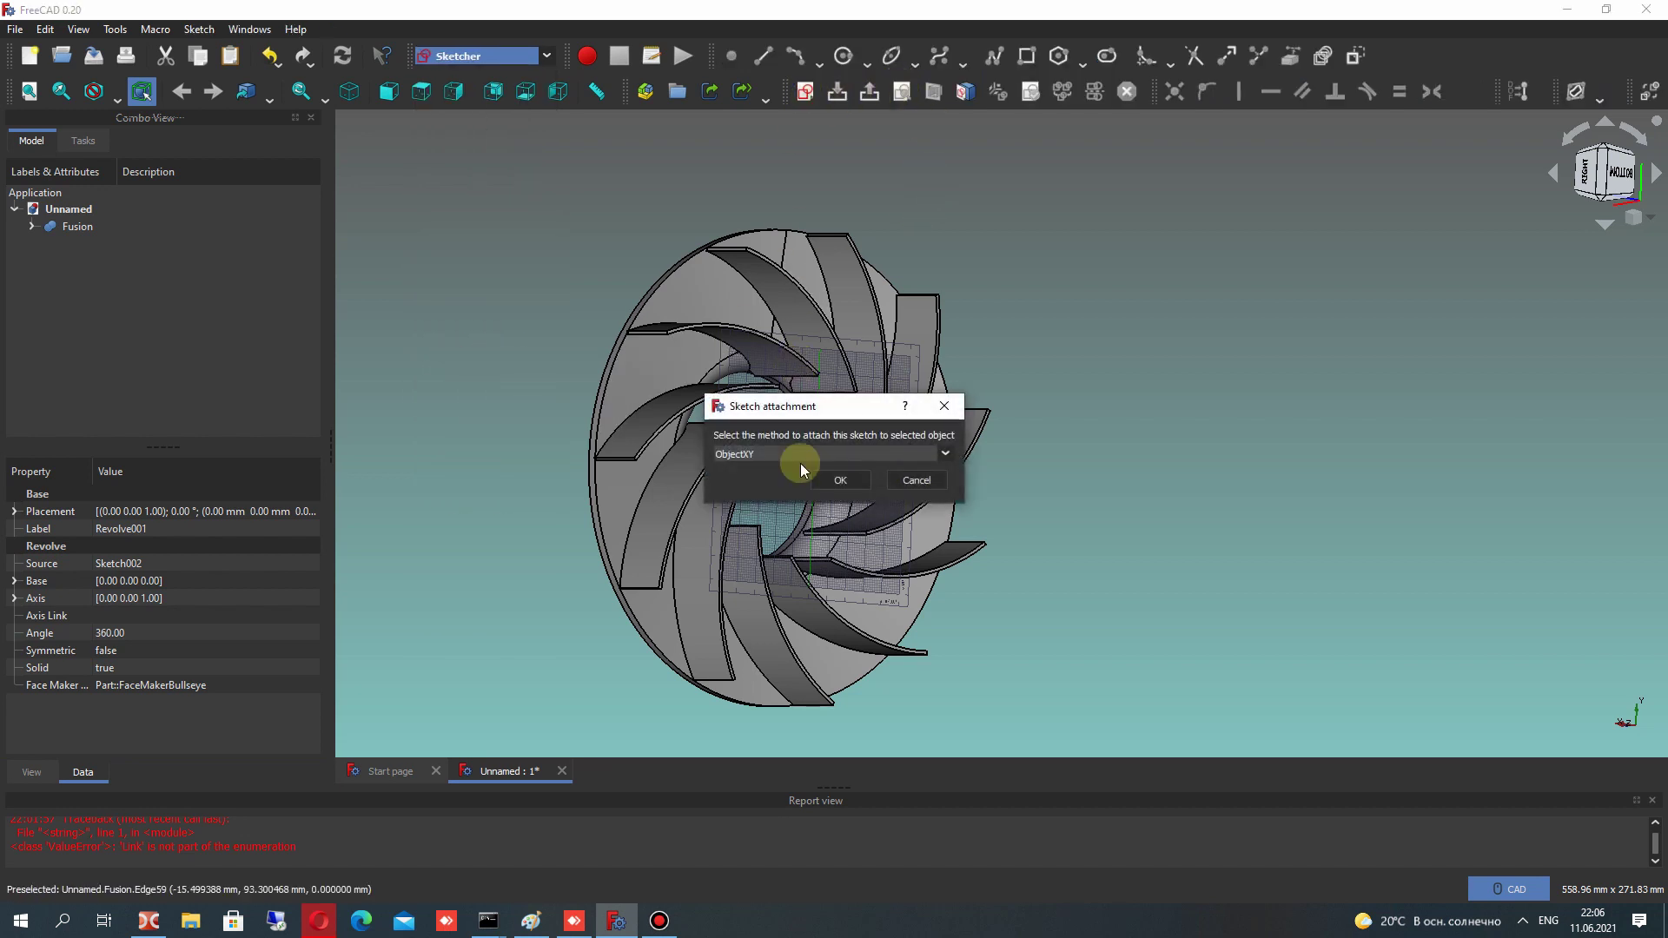
left_click(916, 476)
left_click(492, 226)
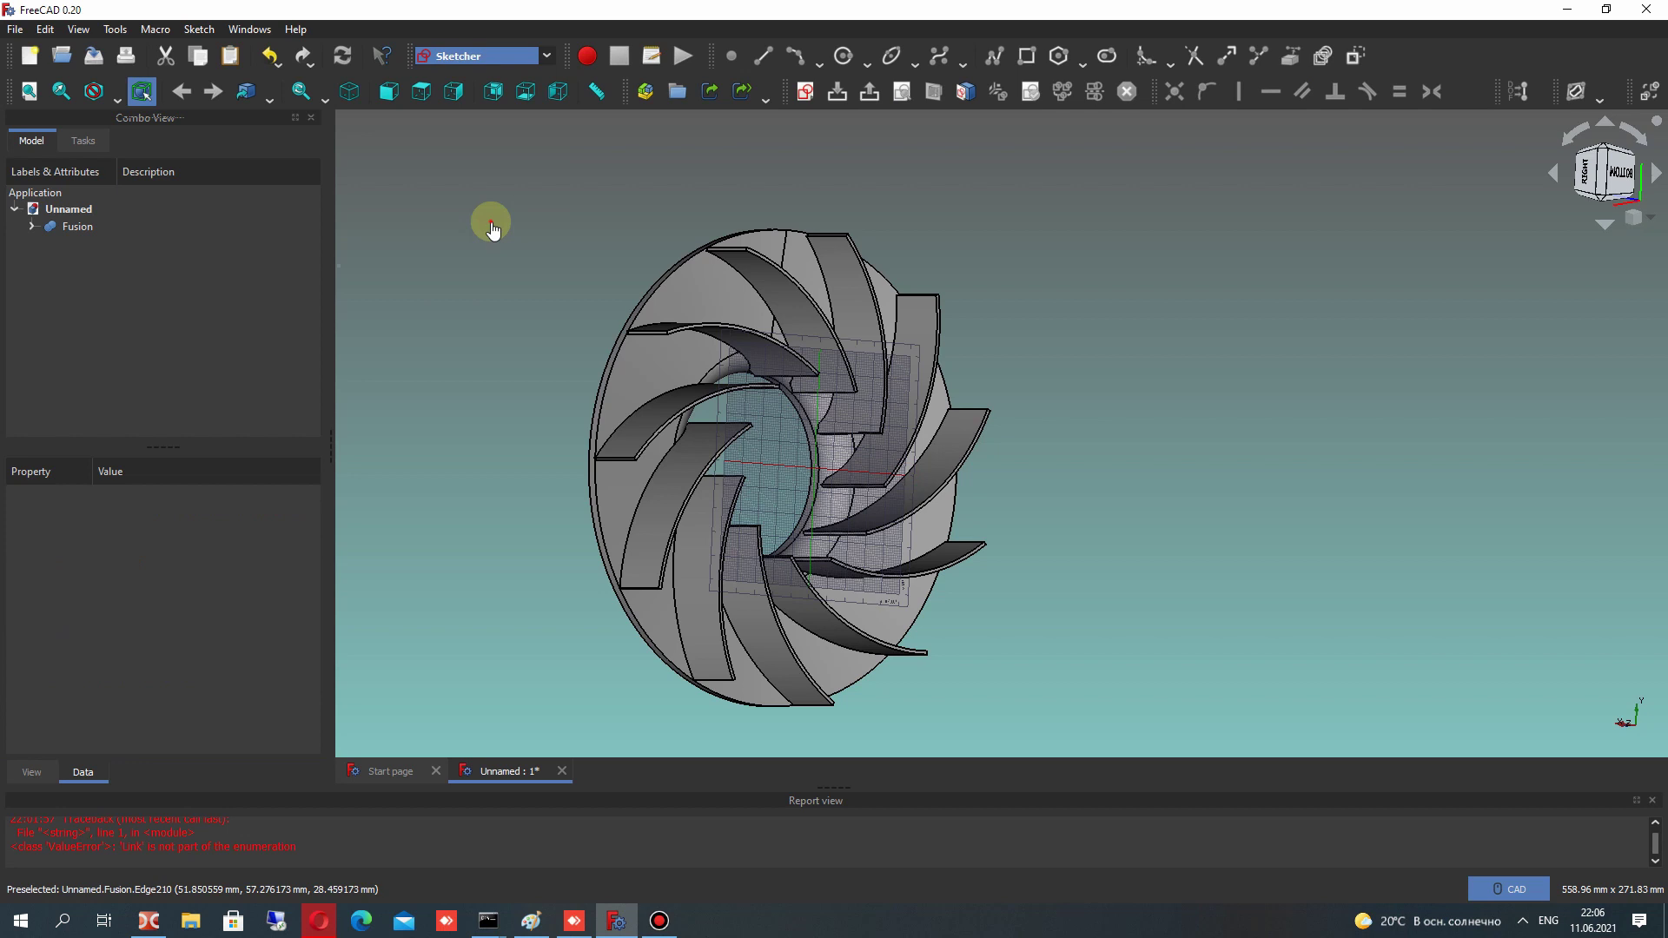
left_click(804, 98)
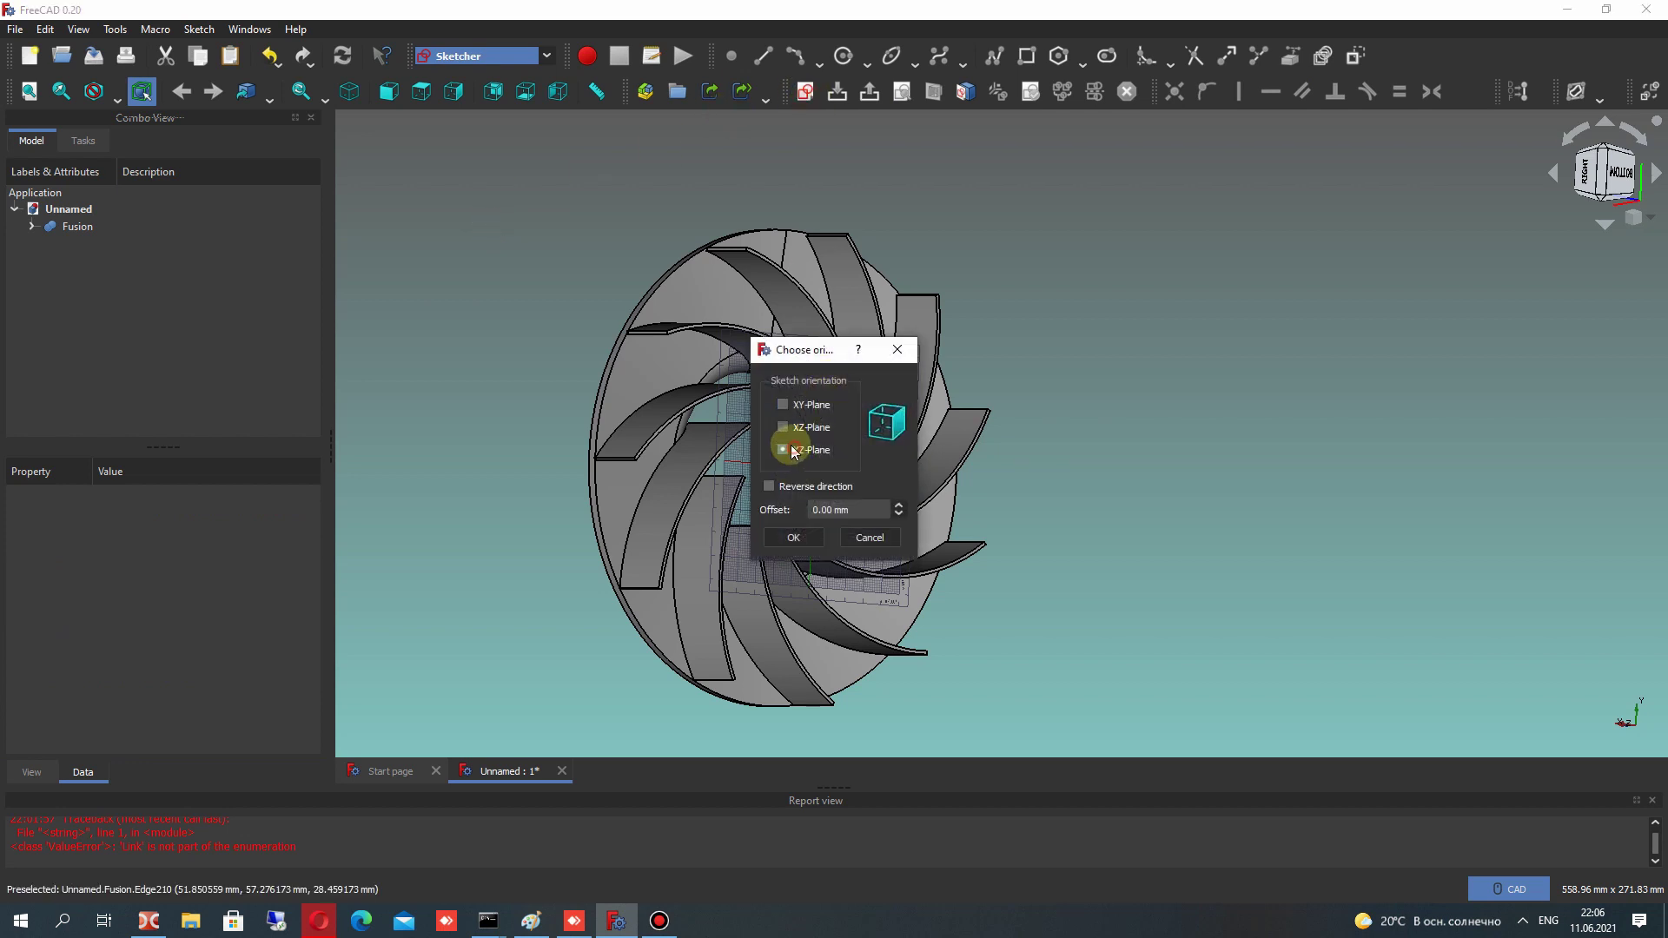
left_click(786, 538)
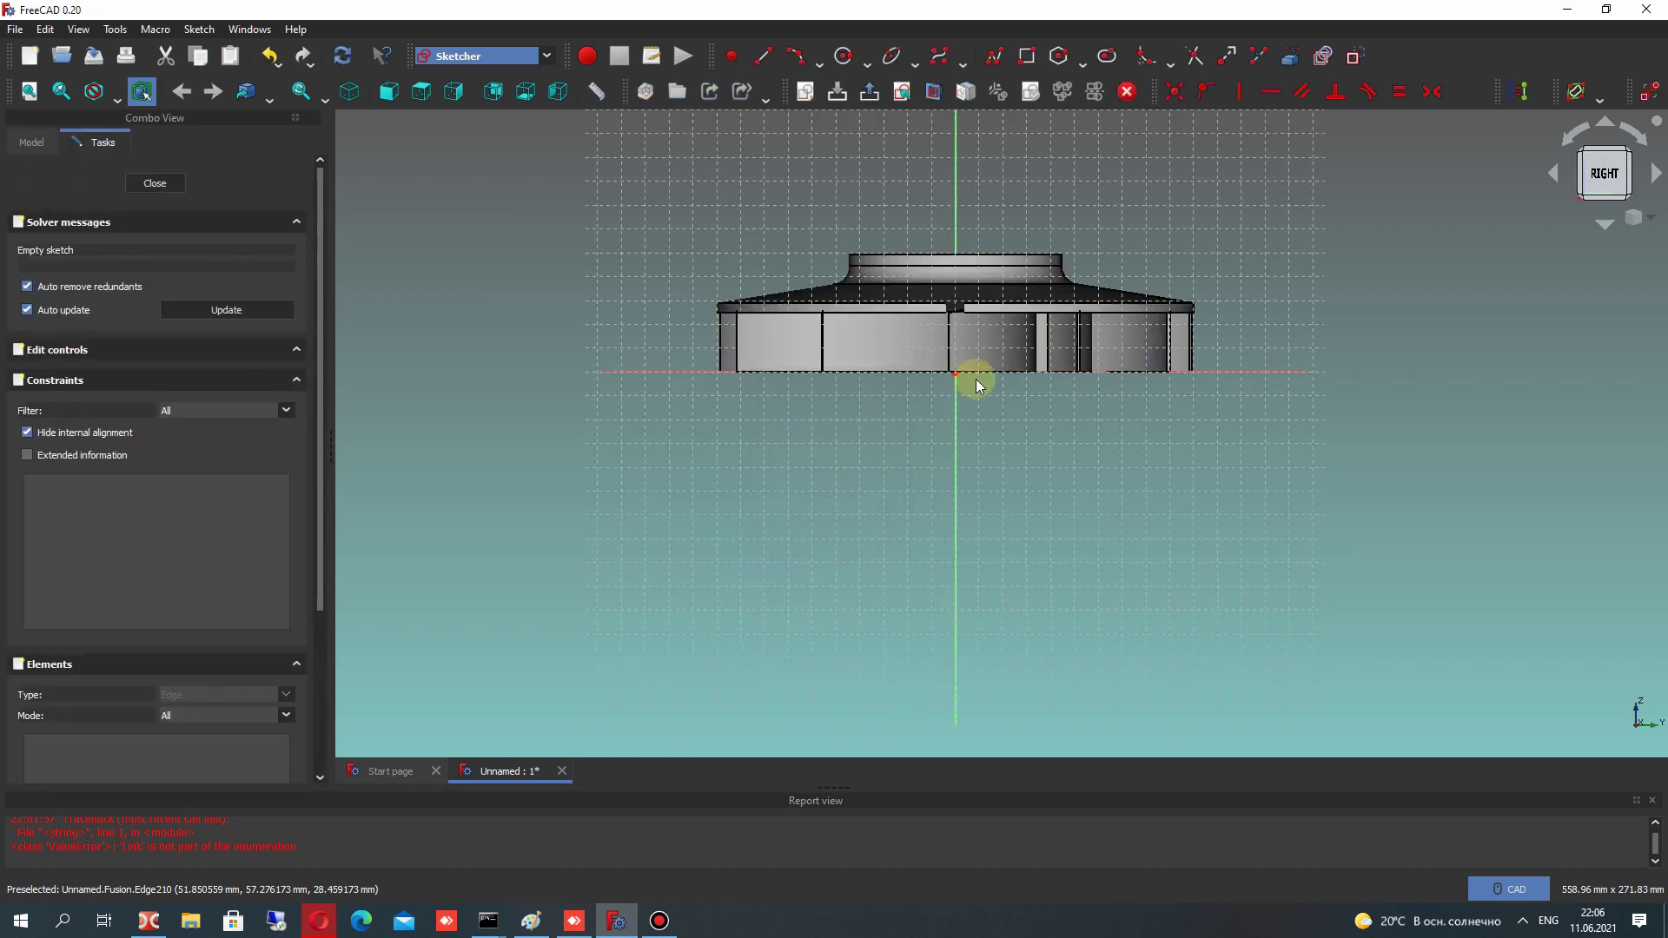
Sketch a rectangle about 101 mm wide and 9 mm high across the horizontal axis at the blades' lower edge, beside the vertical axis
scroll(982, 348, "up", 5)
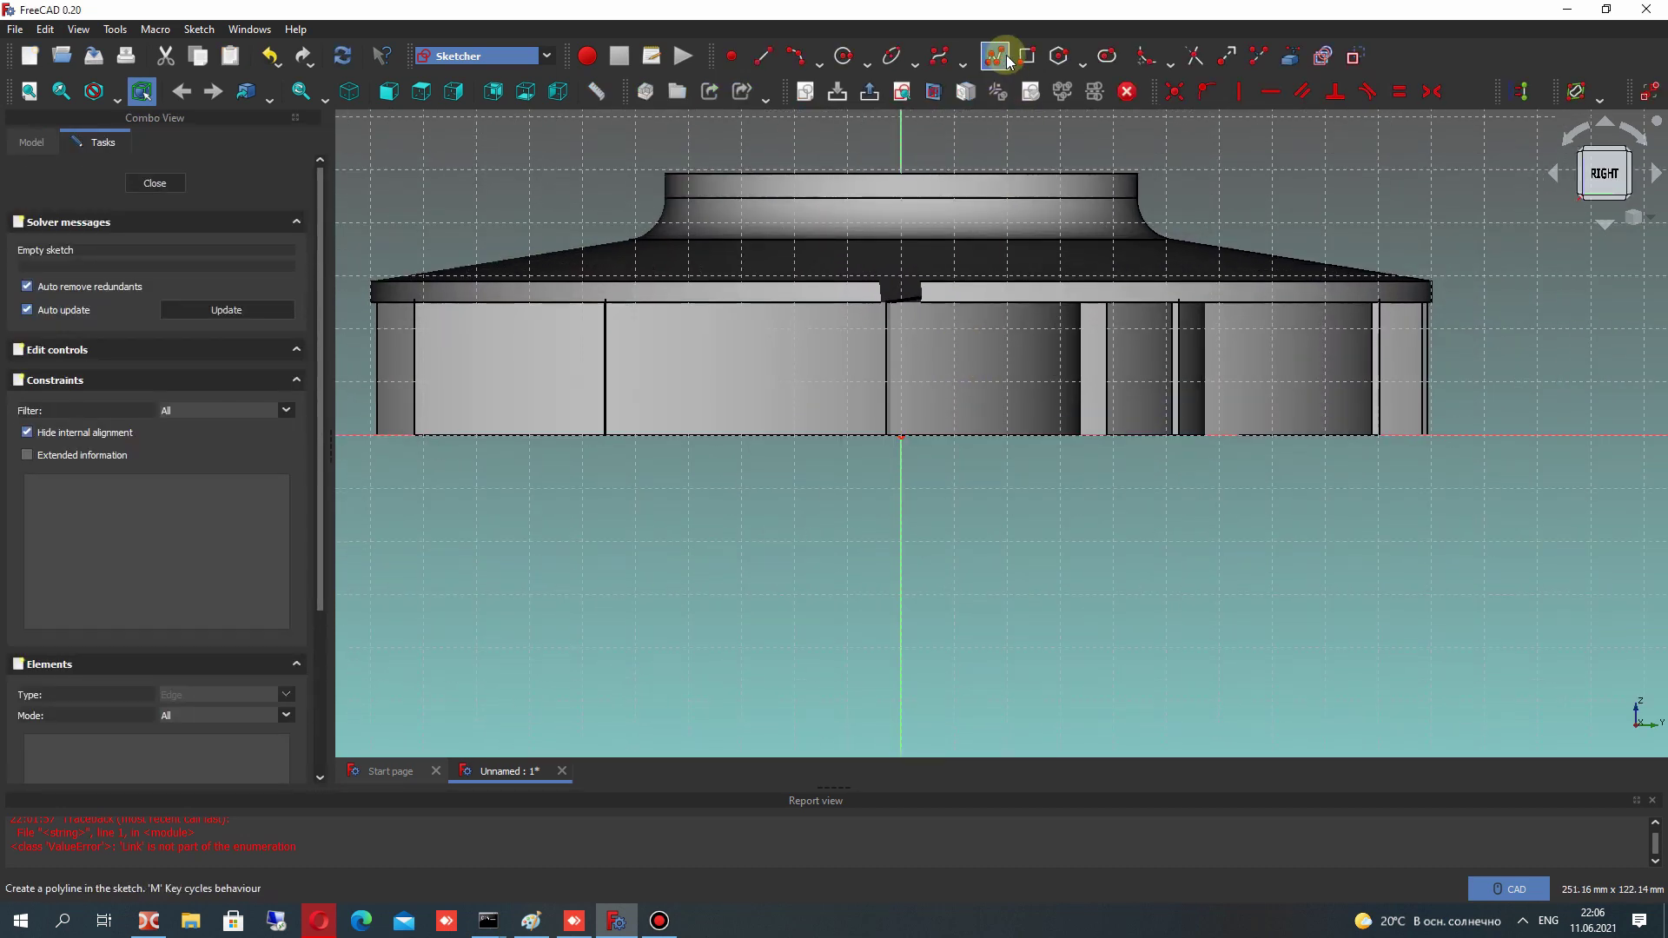
left_click(995, 57)
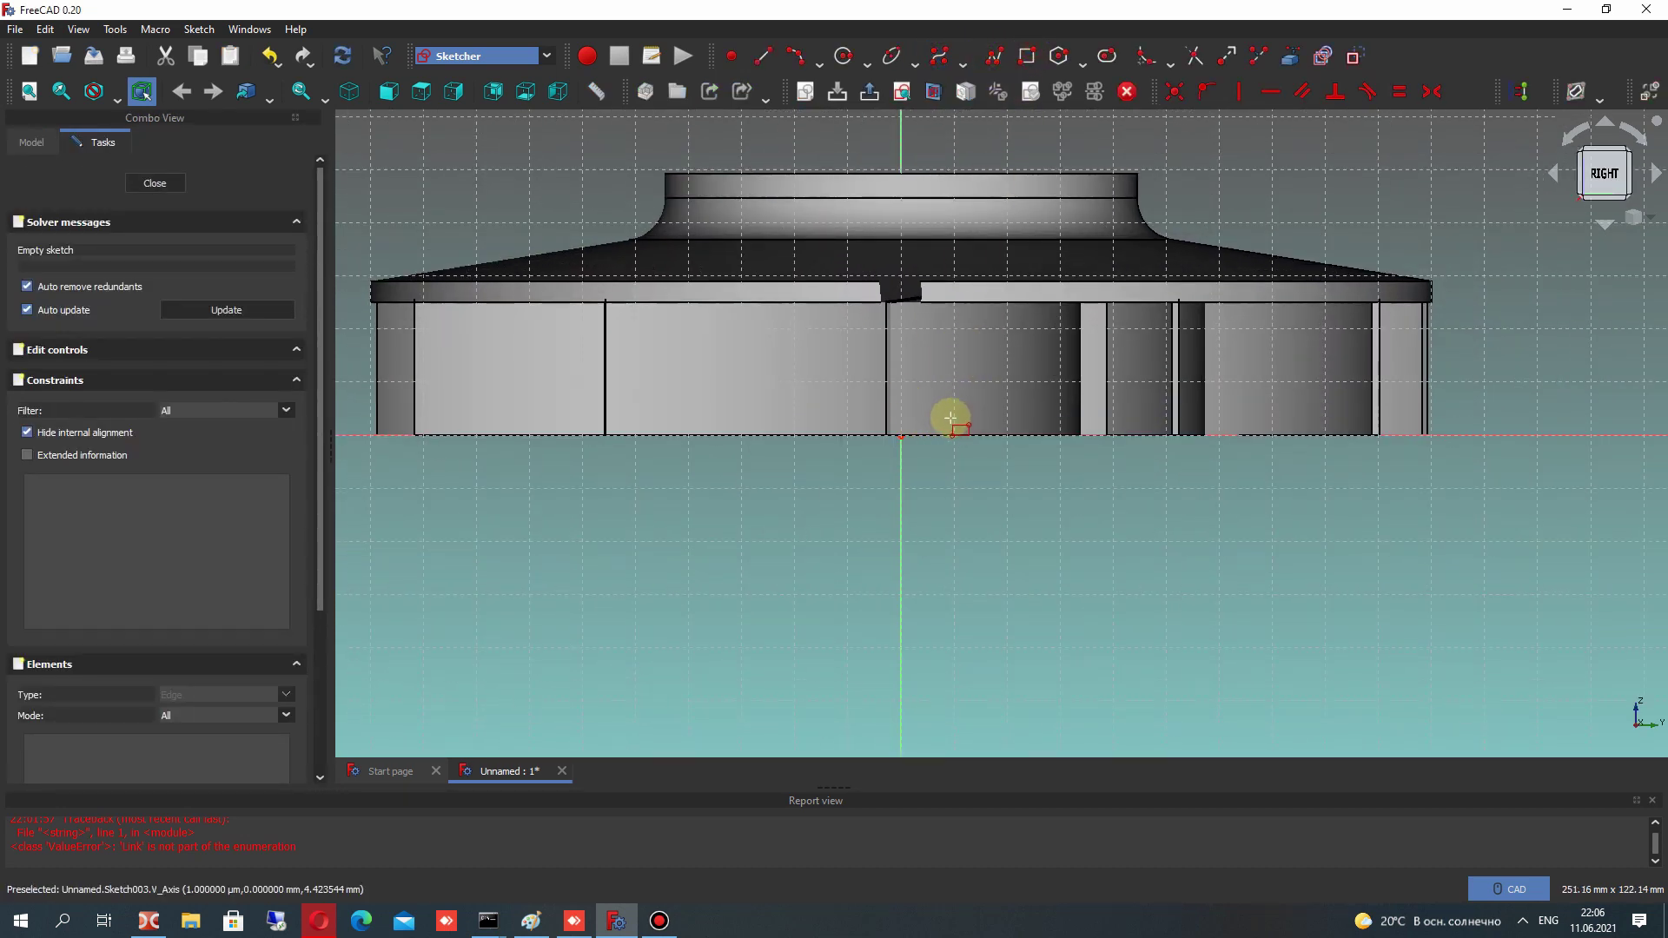
left_click(950, 419)
left_click(1482, 467)
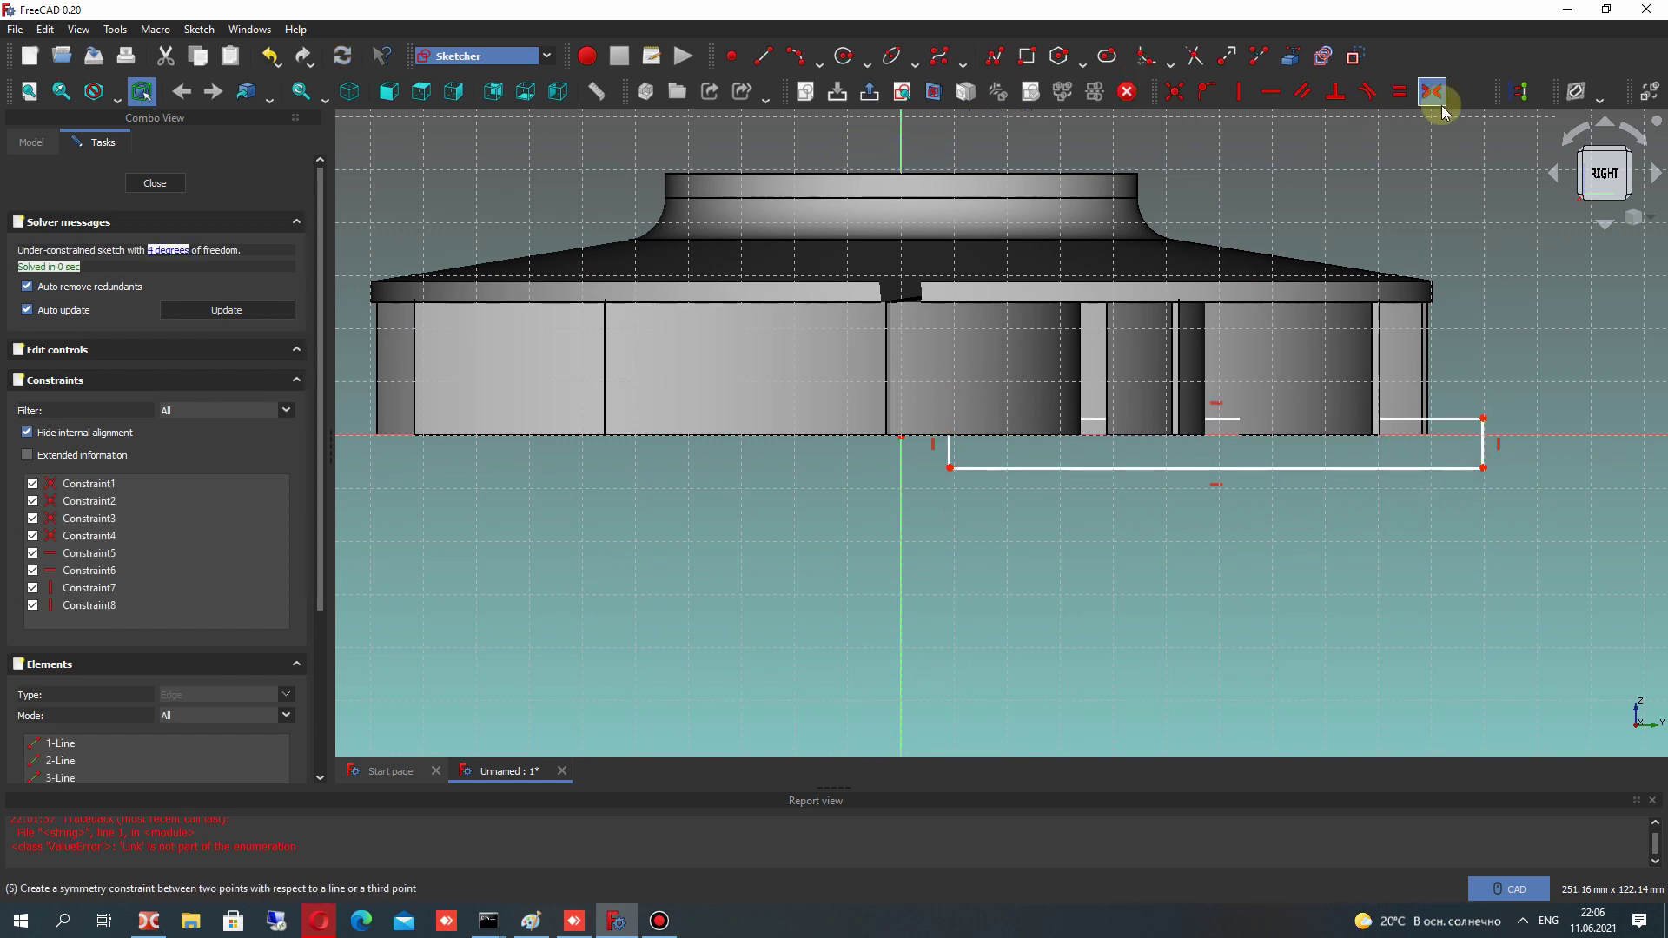
left_click(1483, 92)
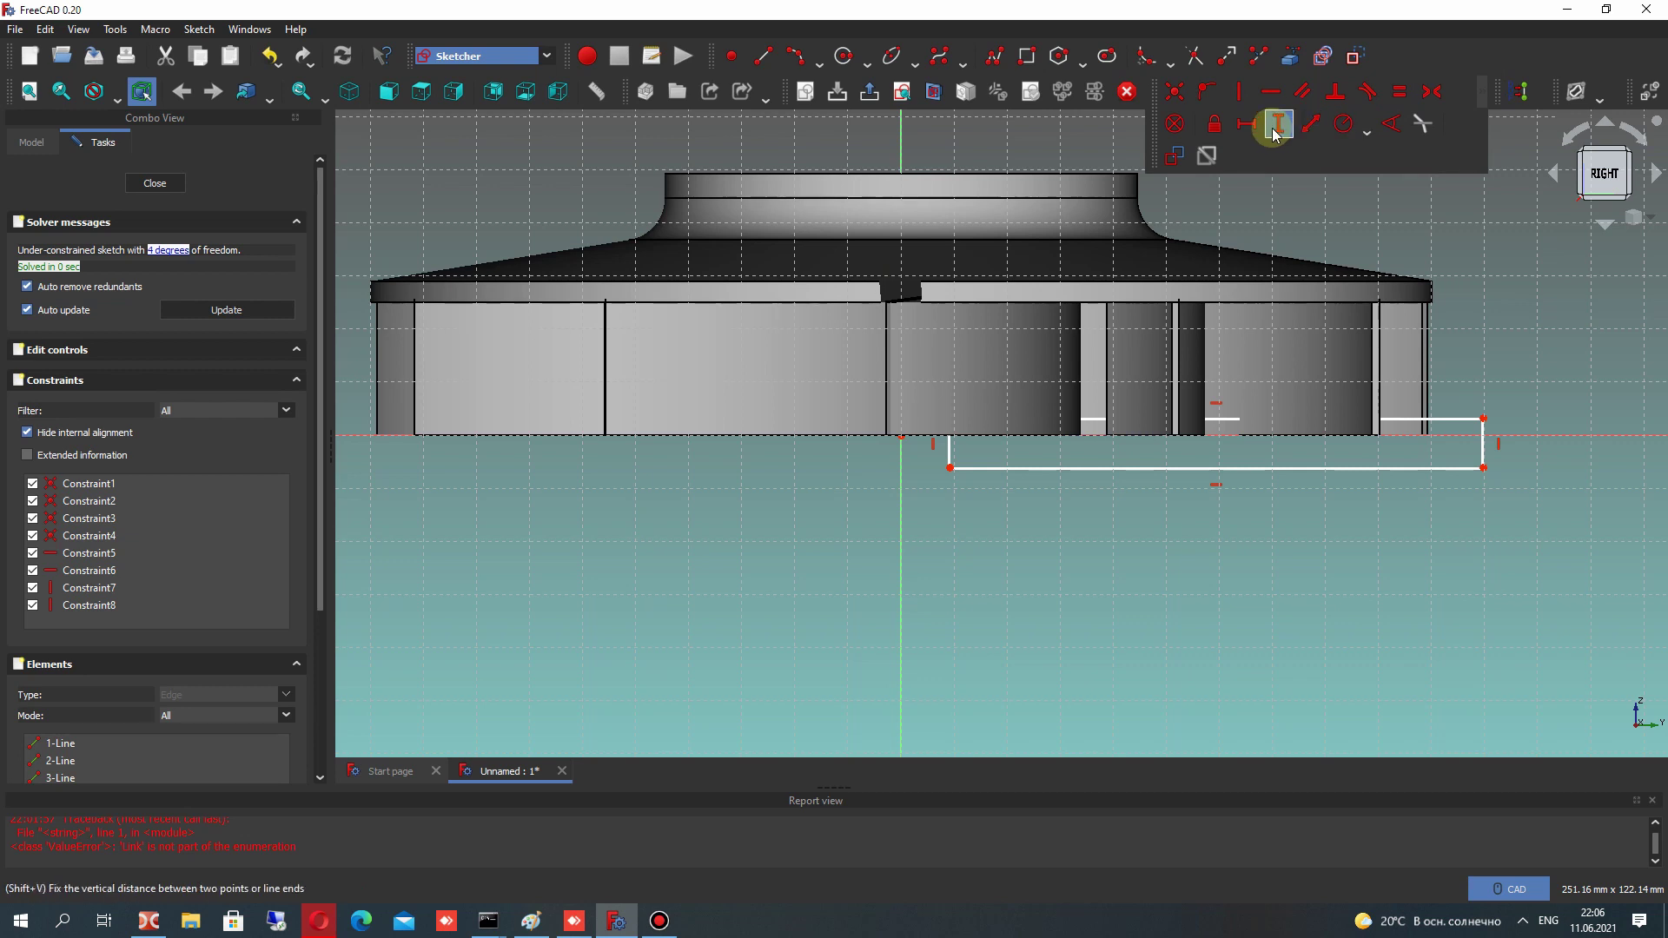
left_click(1246, 124)
left_click(1482, 443)
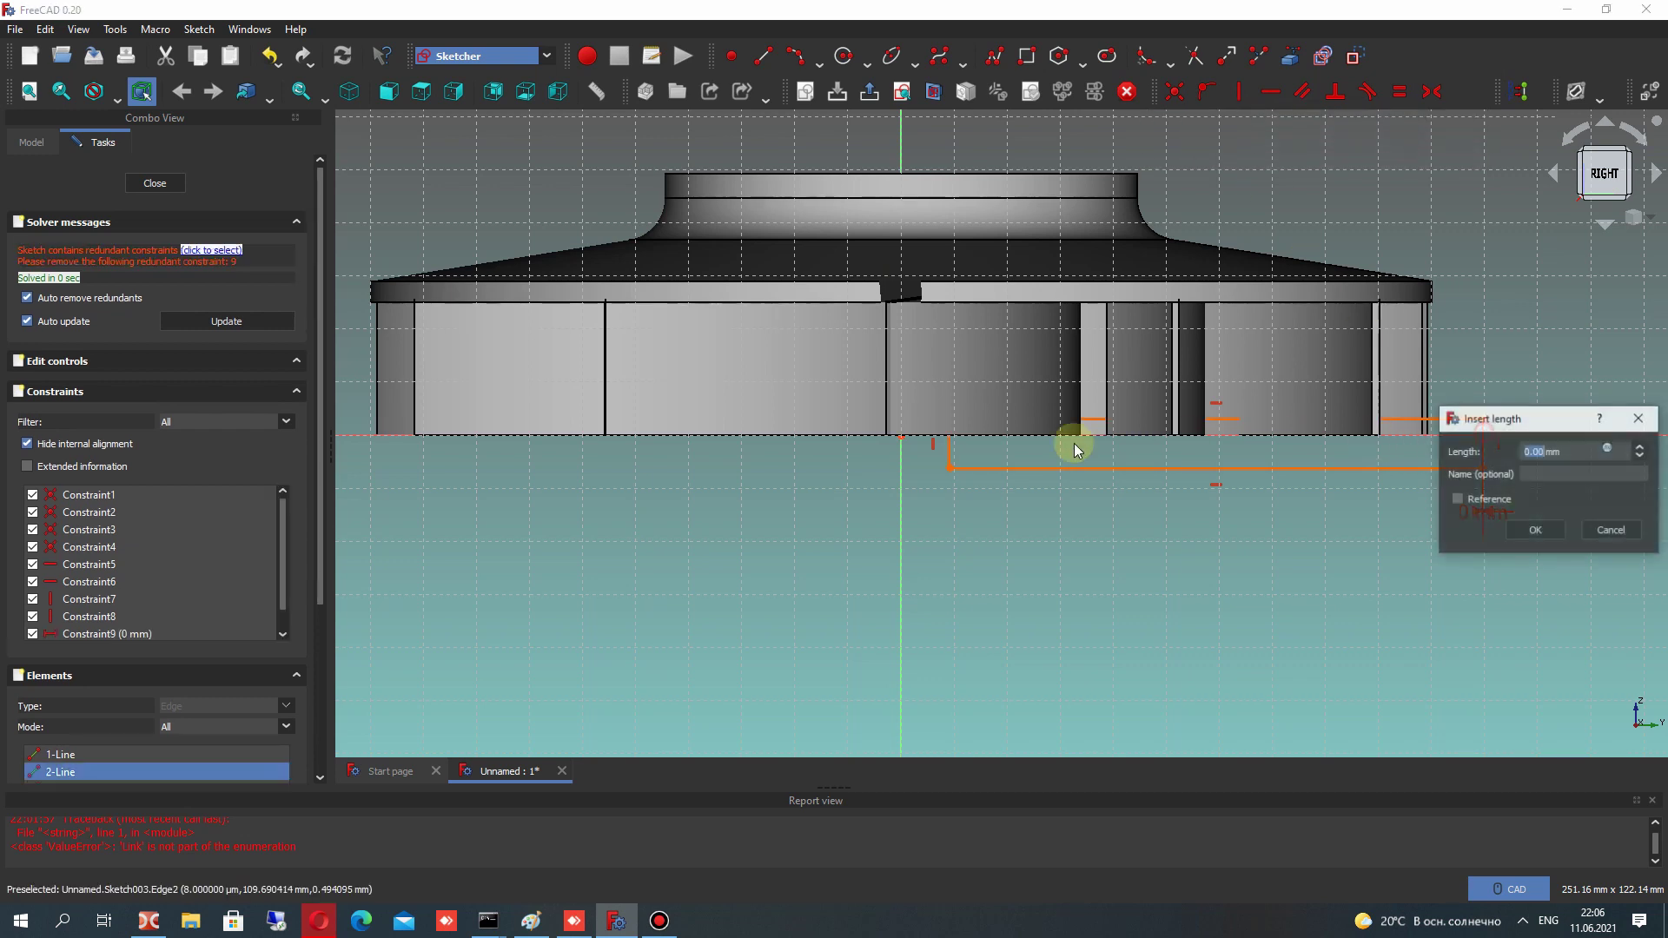
left_click(1614, 532)
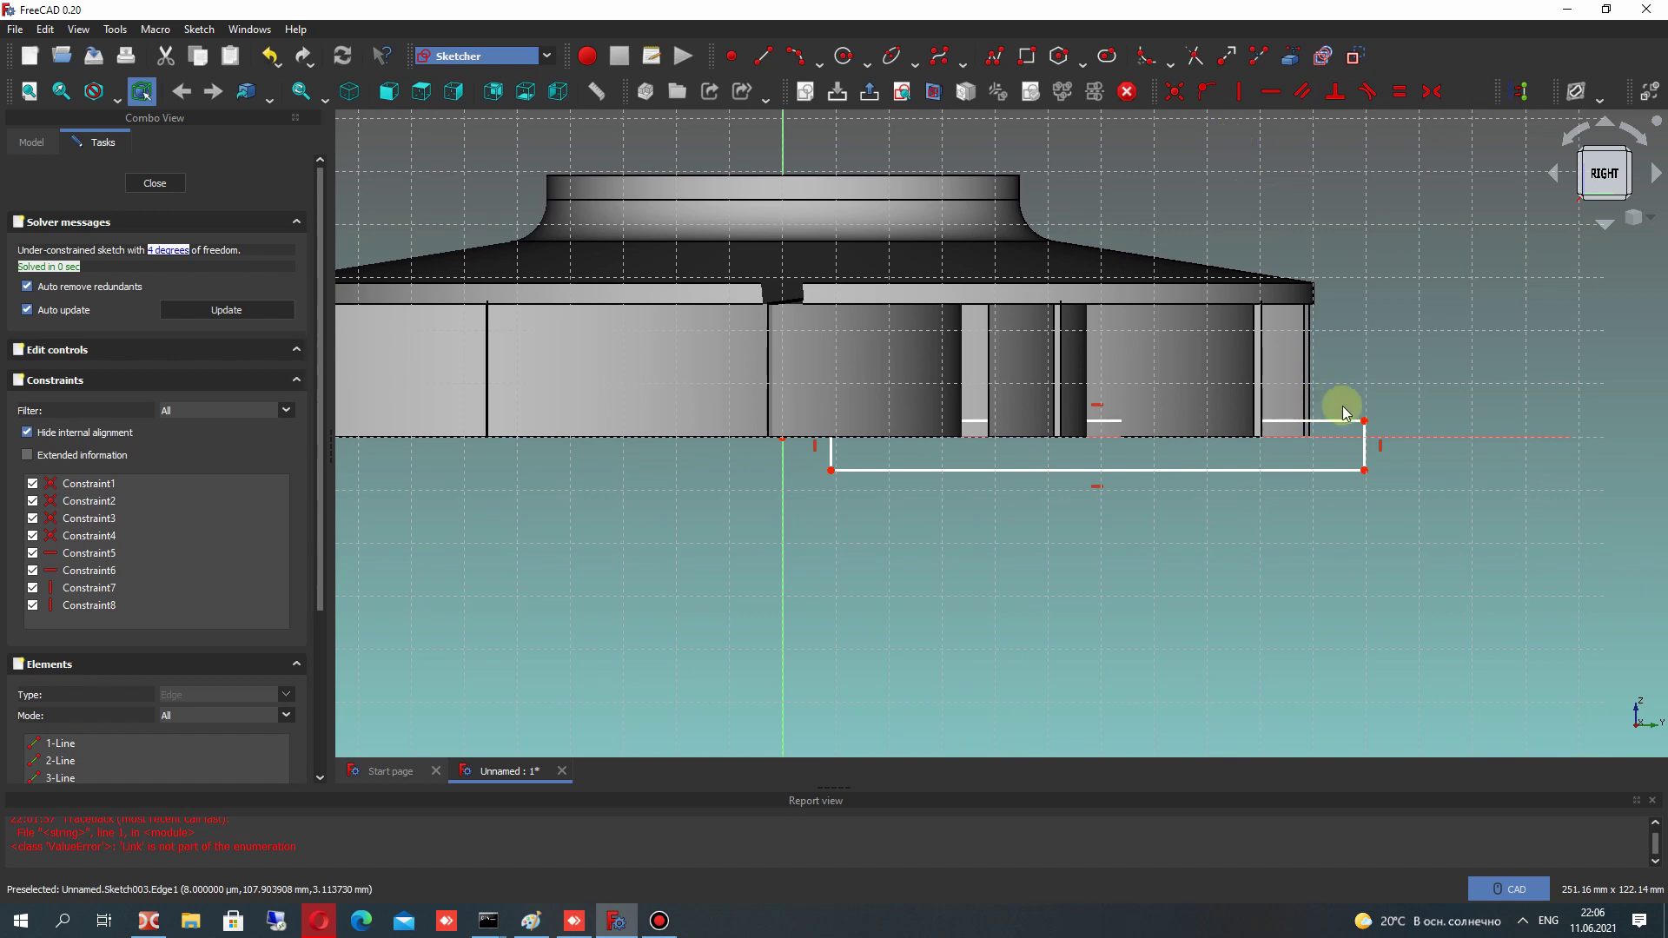
Constrain the rectangle's upper outer corner to 100 mm horizontally from the vertical axis and place the dimension below the profile
left_click(1363, 421)
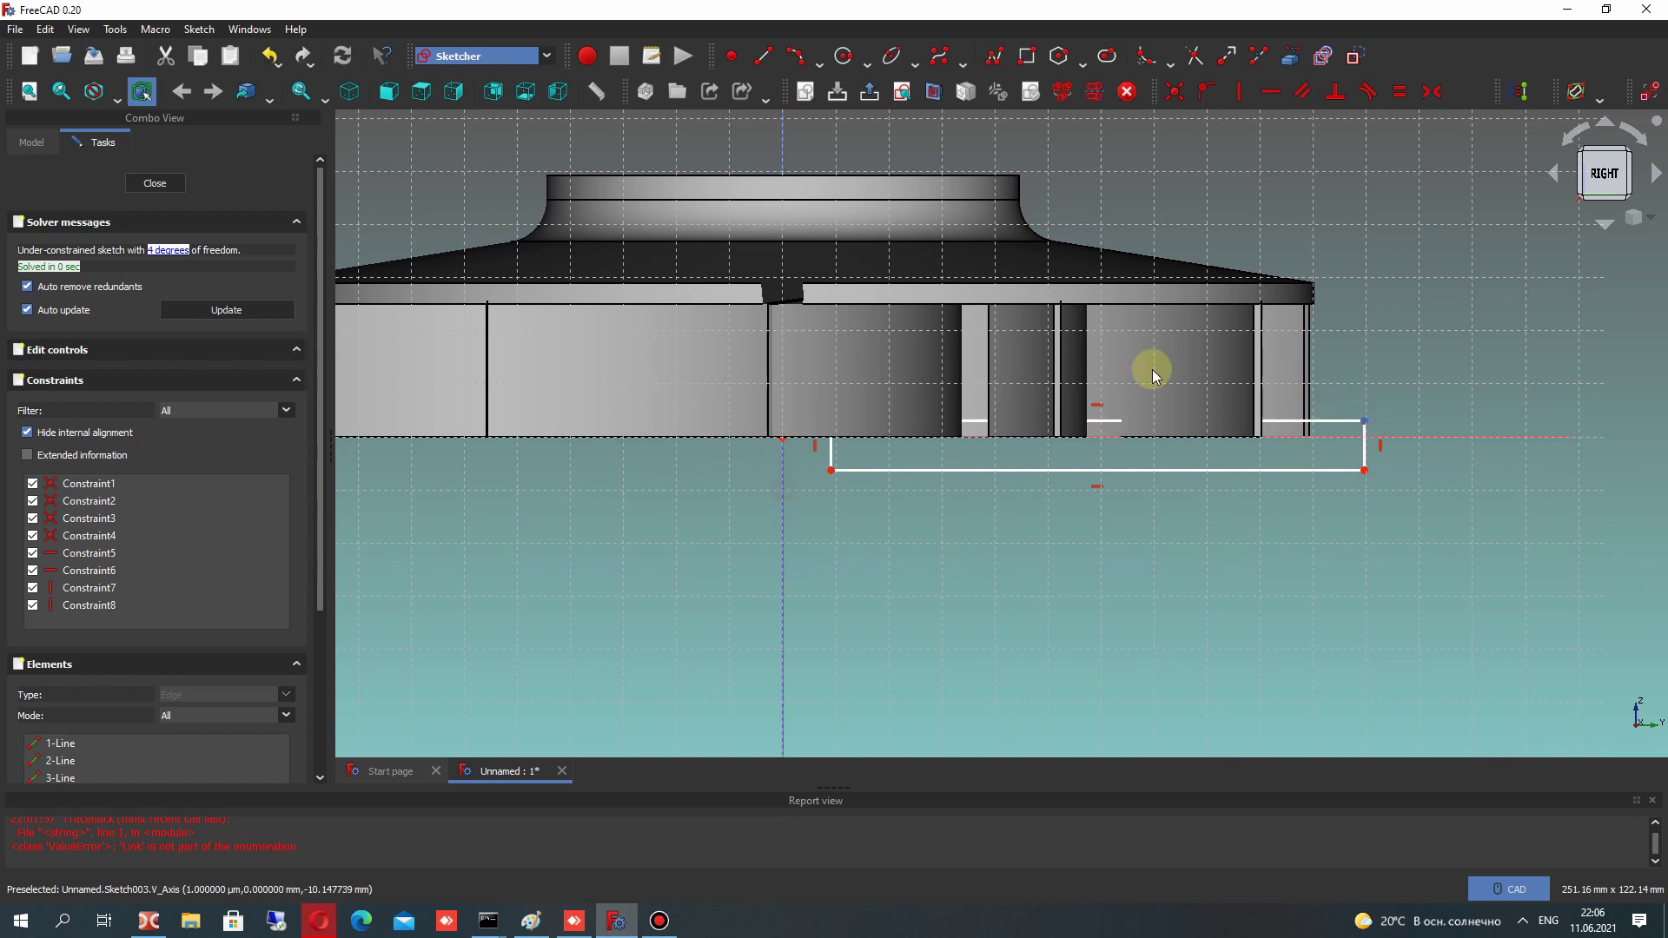
left_click(1482, 91)
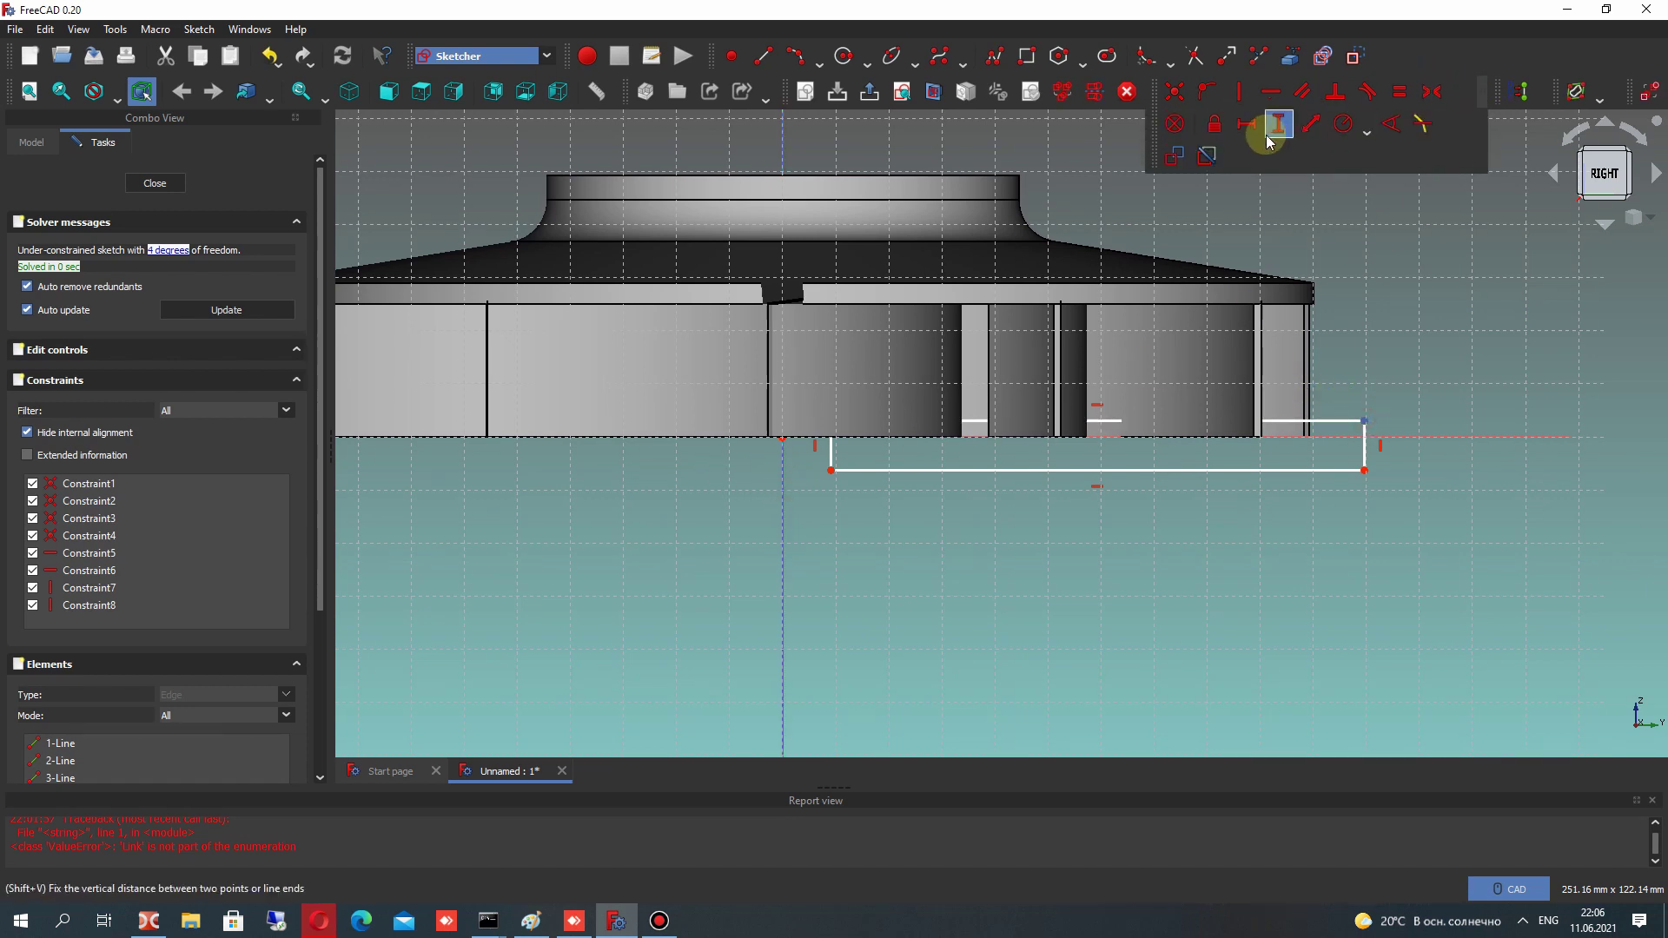
left_click(1246, 125)
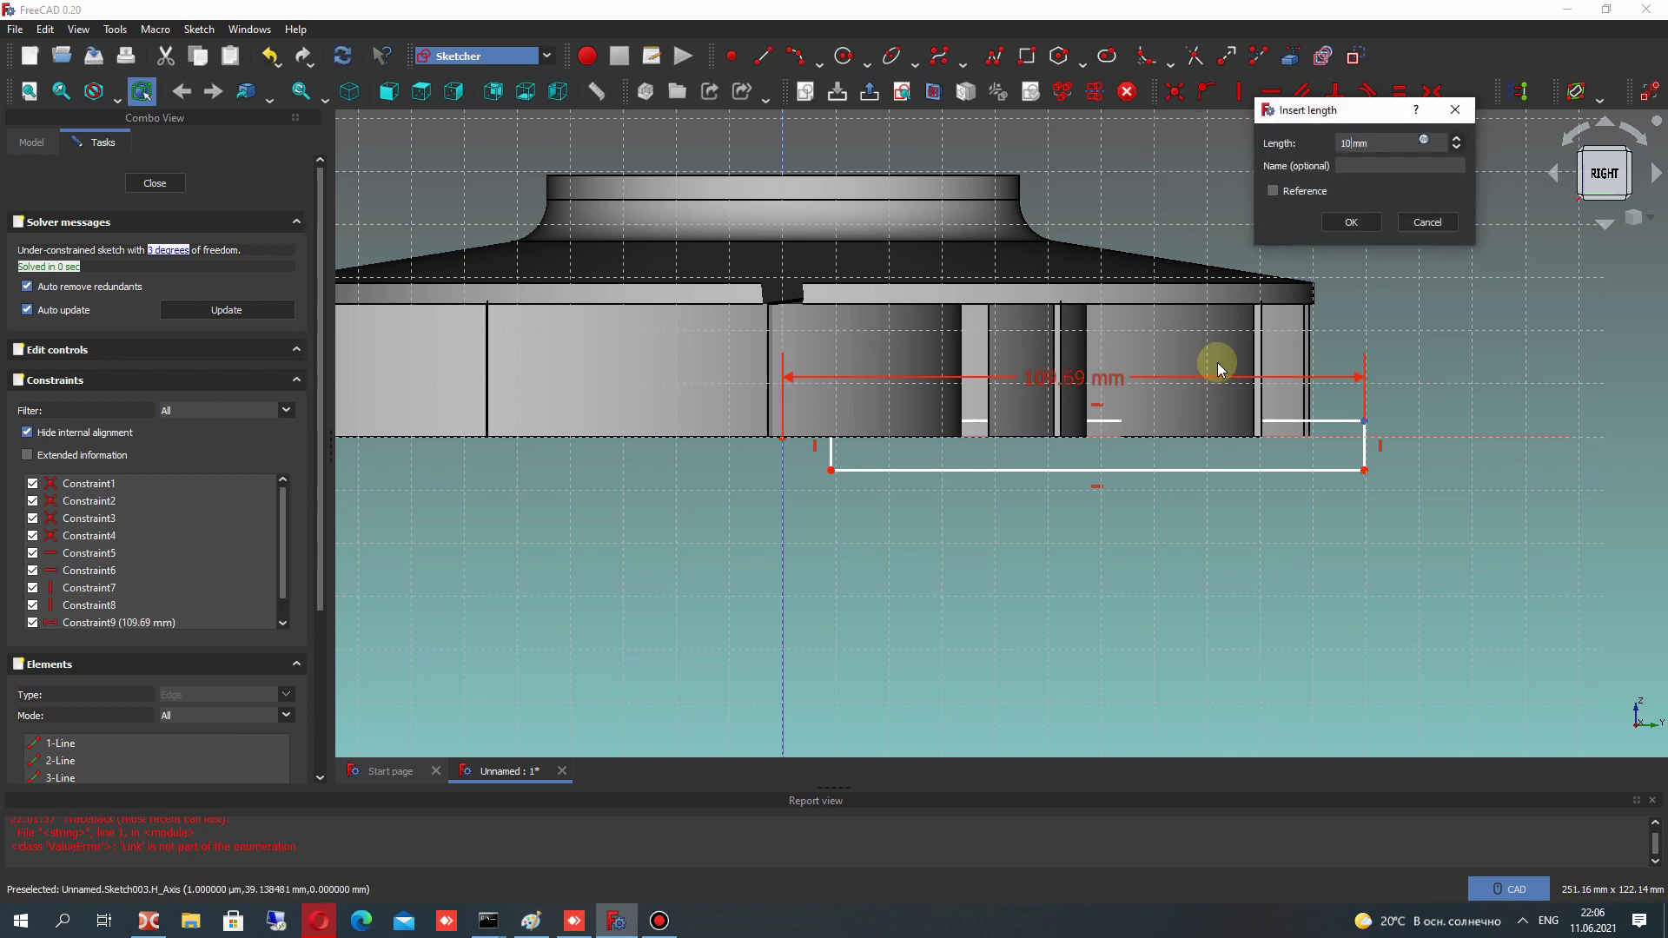
key("Return")
mouse_move(1110, 378)
left_mouse_down()
mouse_move(1023, 372)
mouse_move(1034, 539)
left_mouse_up()
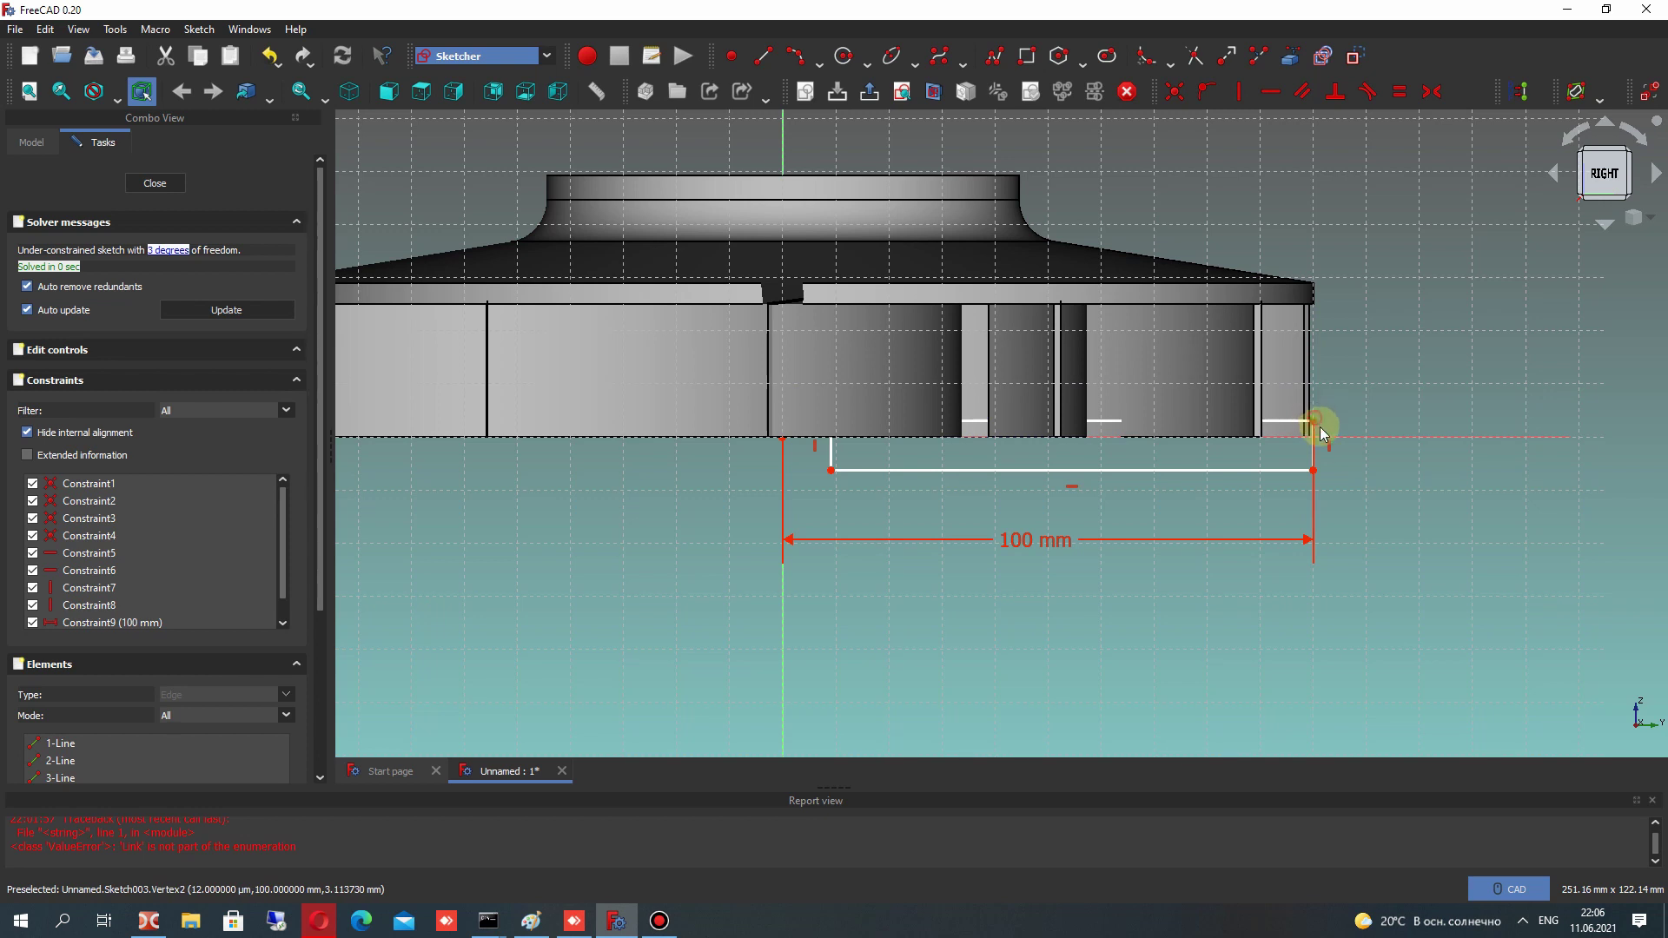
Constrain the rectangle's upper outer corner to 0.5 mm above the horizontal axis and move the dimension clear of the profile
left_click(1482, 91)
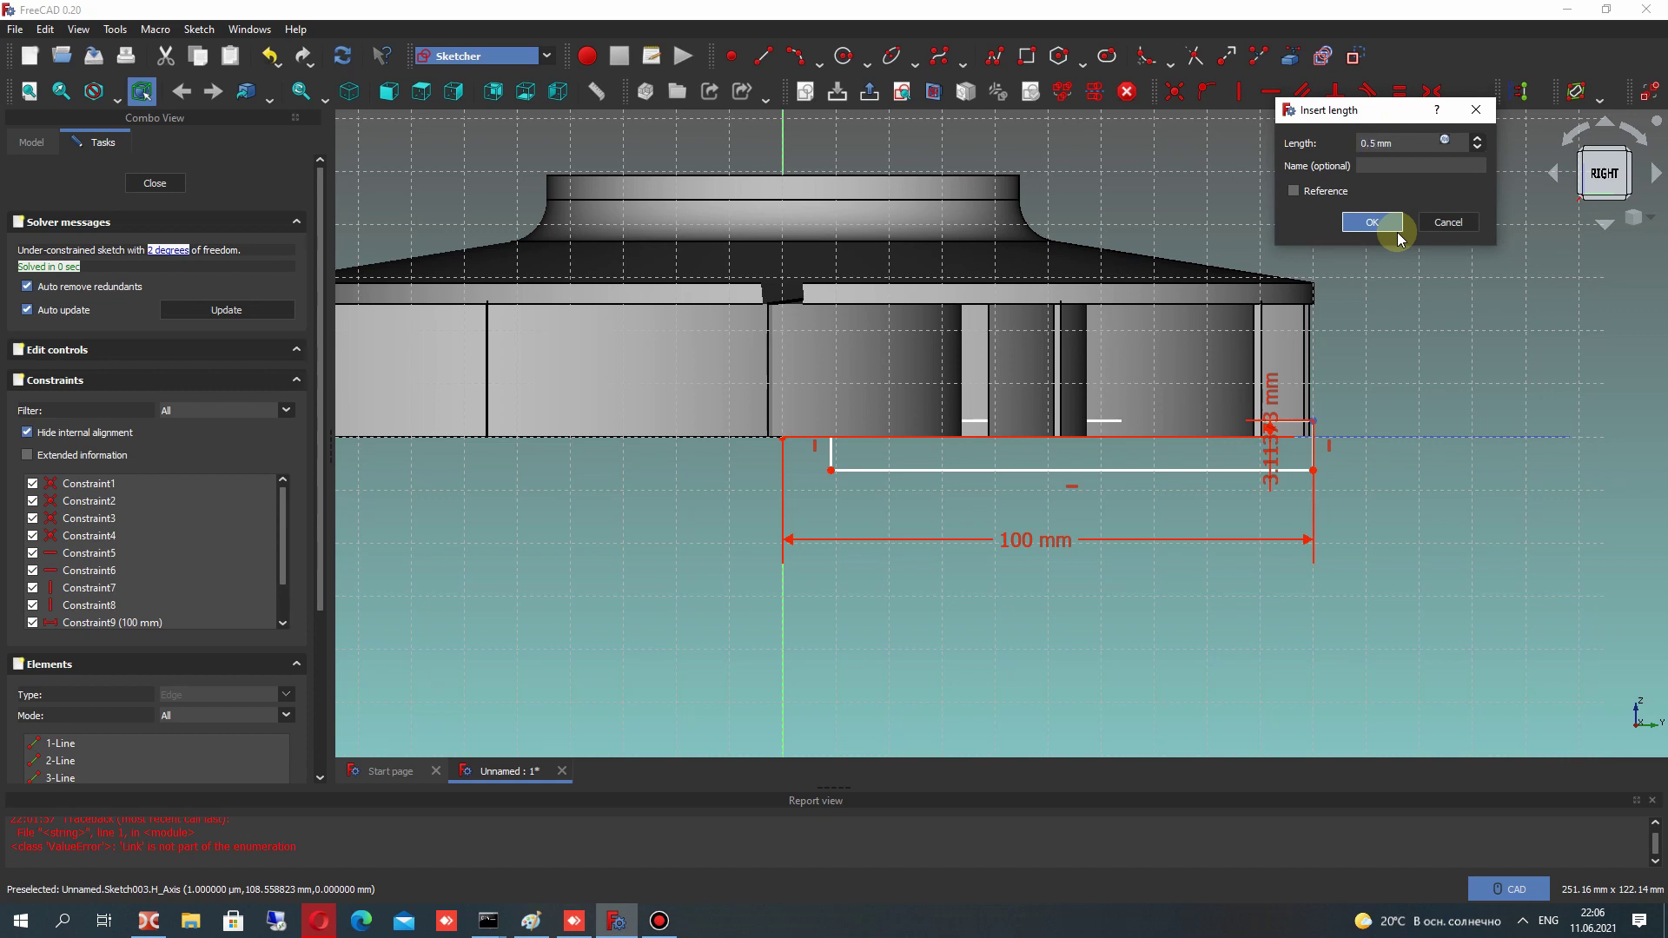
left_click(1395, 230)
scroll(1372, 434, "up", 4)
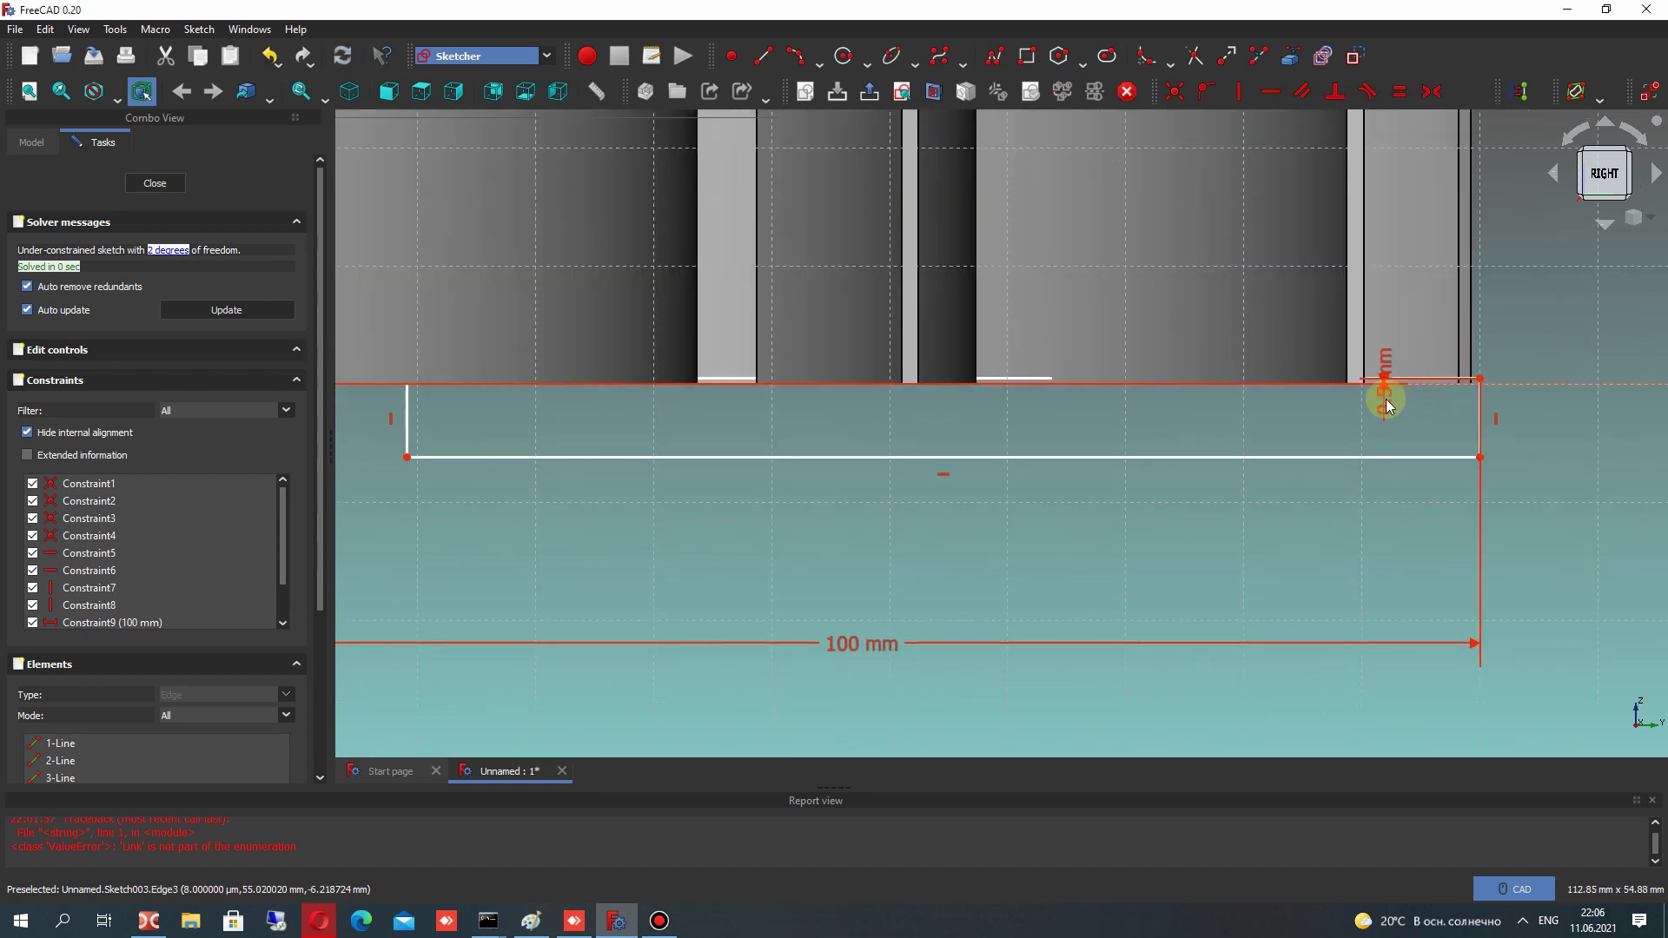
scroll(1129, 522, "down", 2)
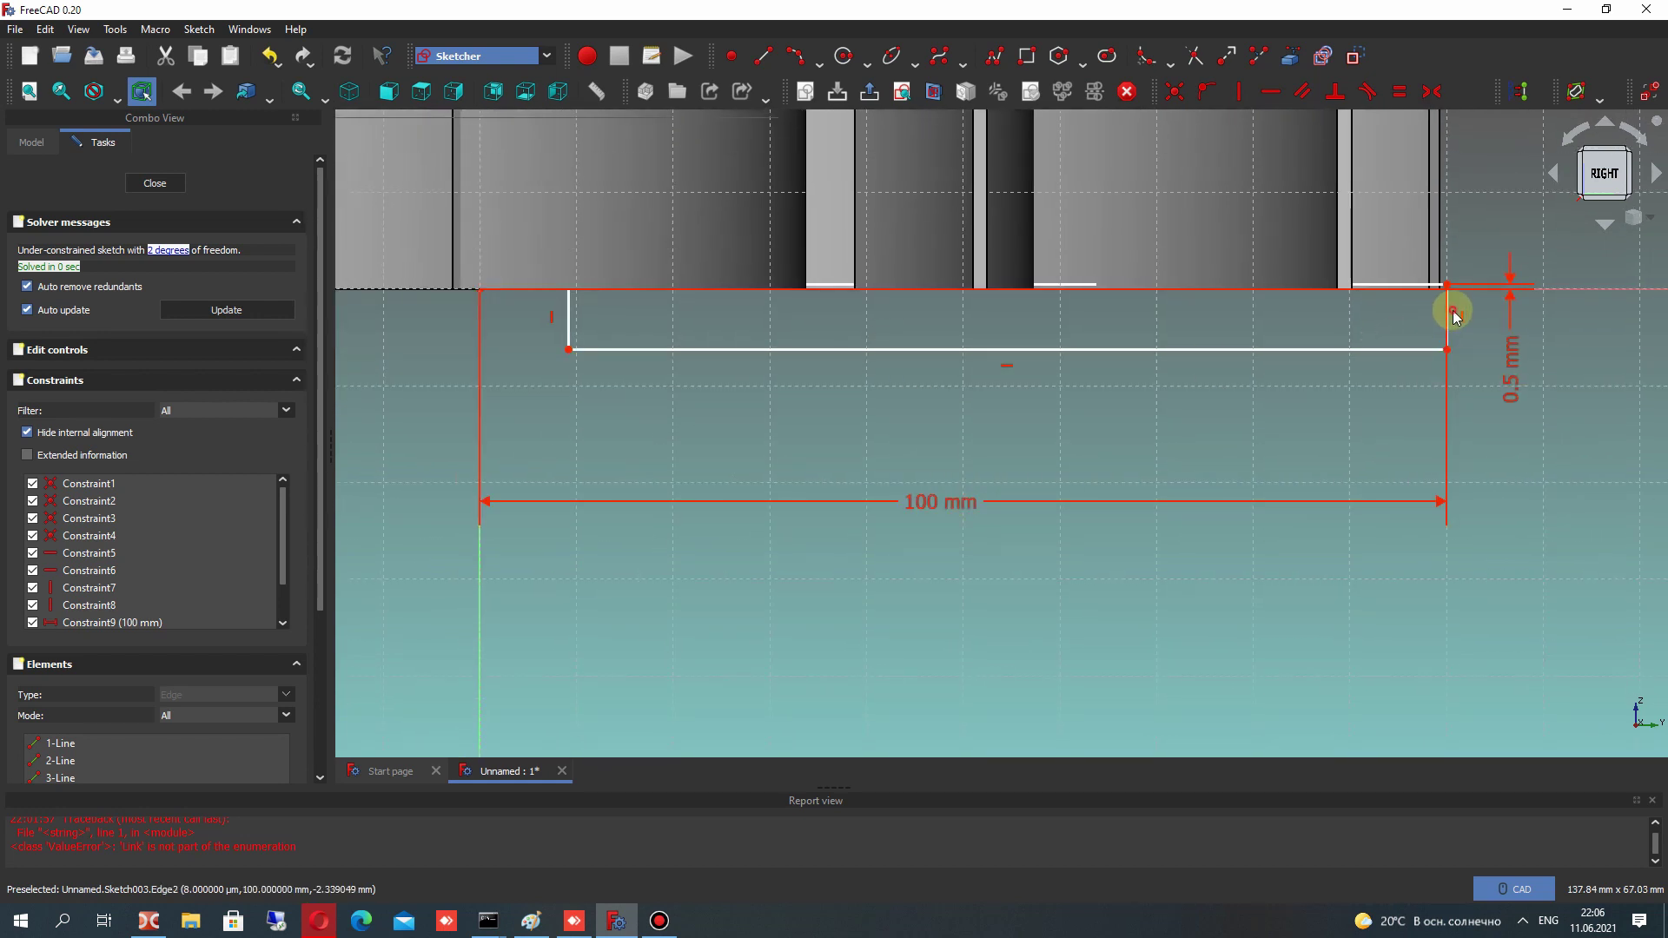
Set the length of the rectangle's outer vertical edge to 4 mm with a vertical distance constraint
left_click(1455, 318)
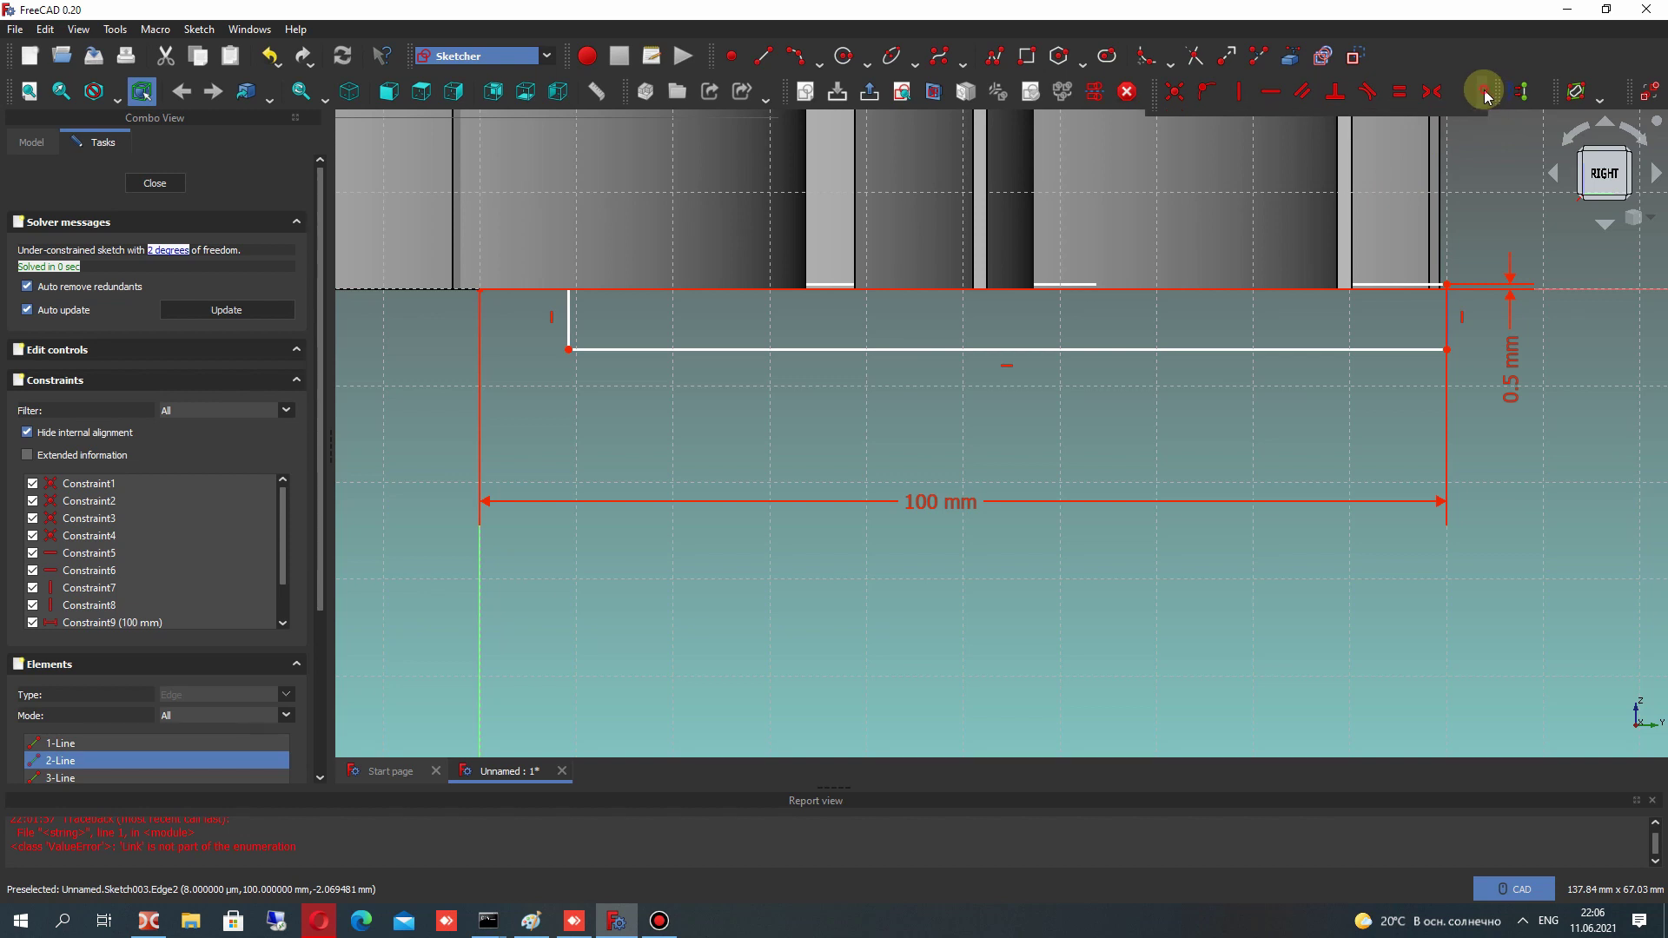
left_click(1485, 92)
left_click(1277, 123)
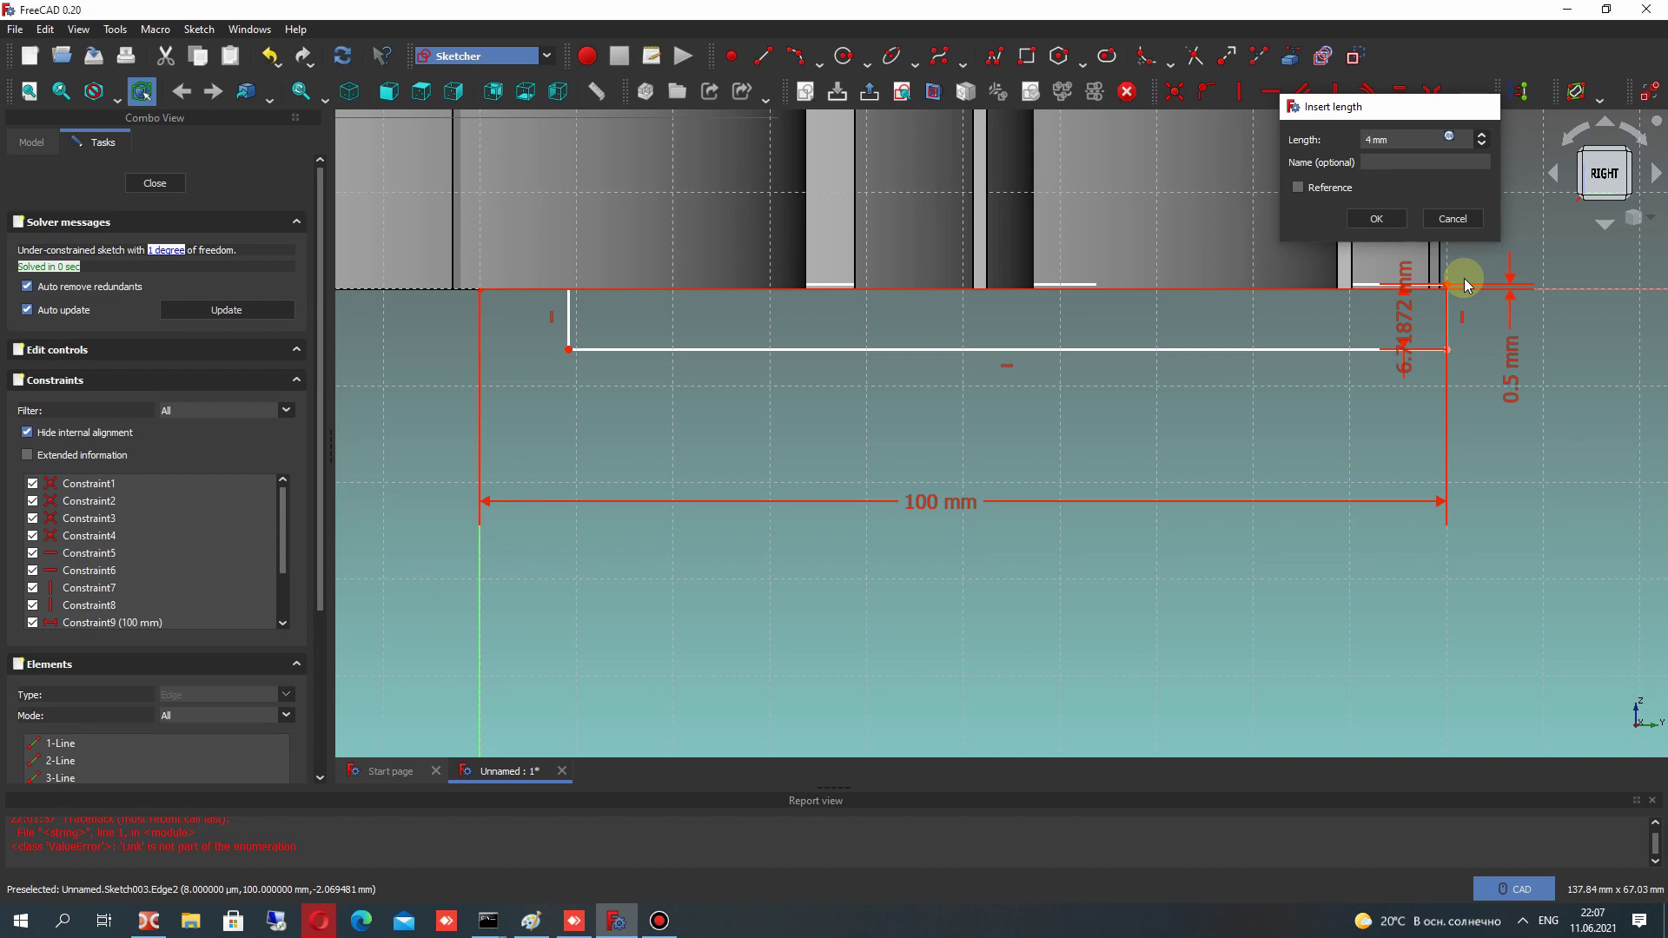
key("Return")
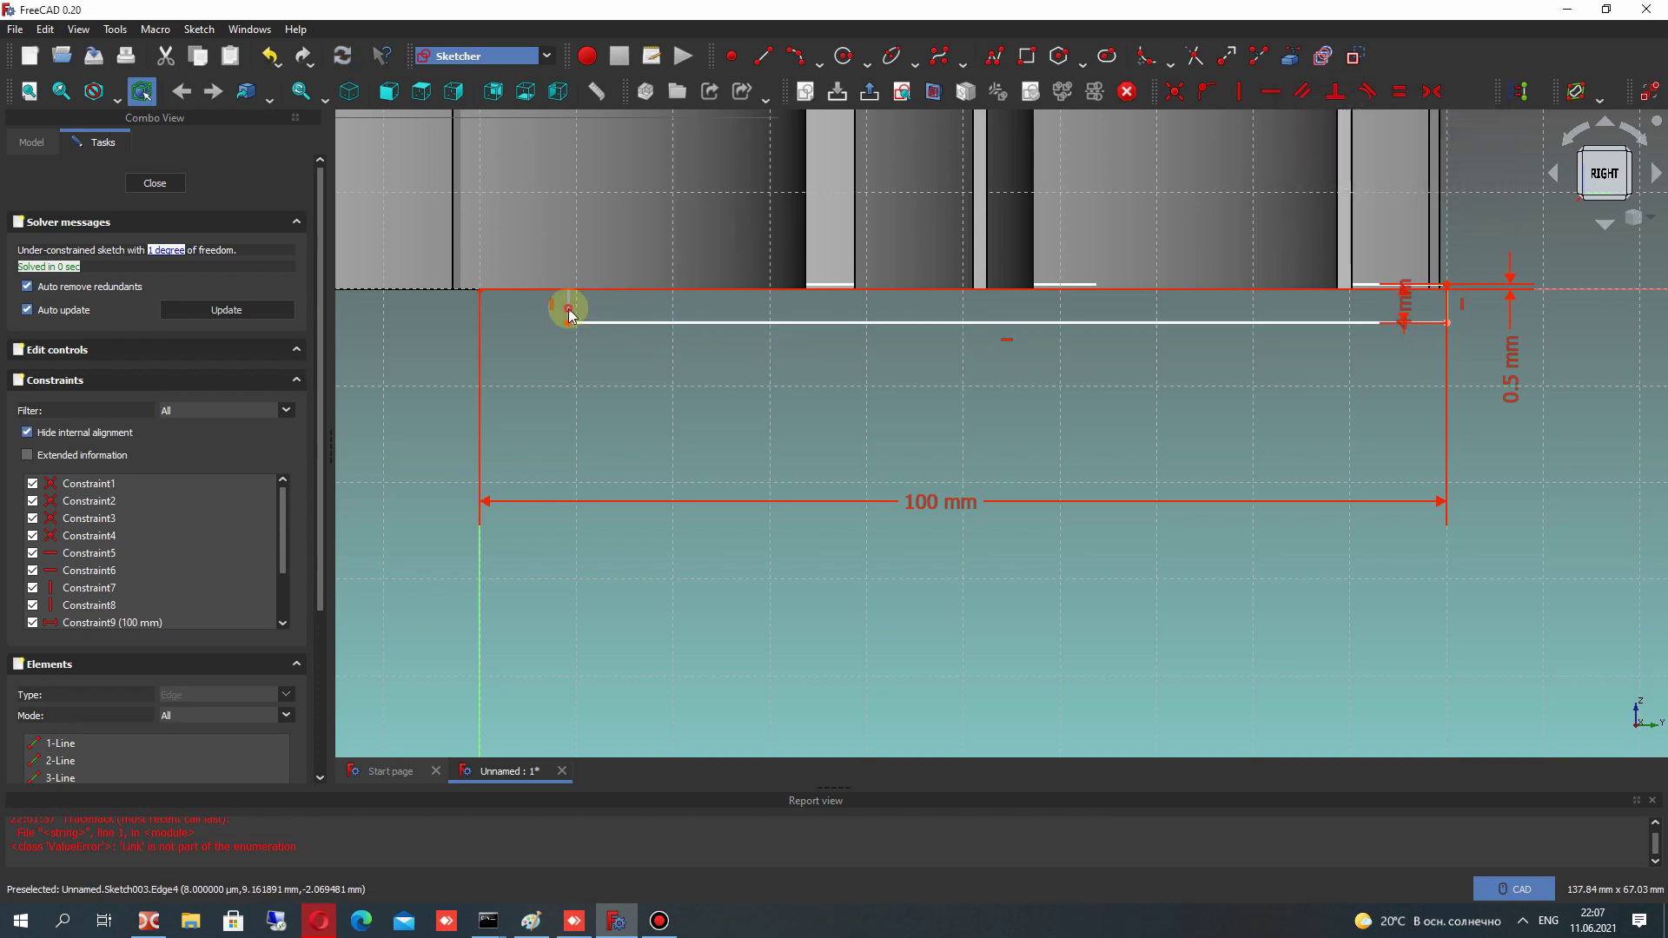
Constrain the rectangle's lower inner corner to 20 mm horizontally from the vertical axis and close the sketch
left_click(538, 371)
left_click(553, 339)
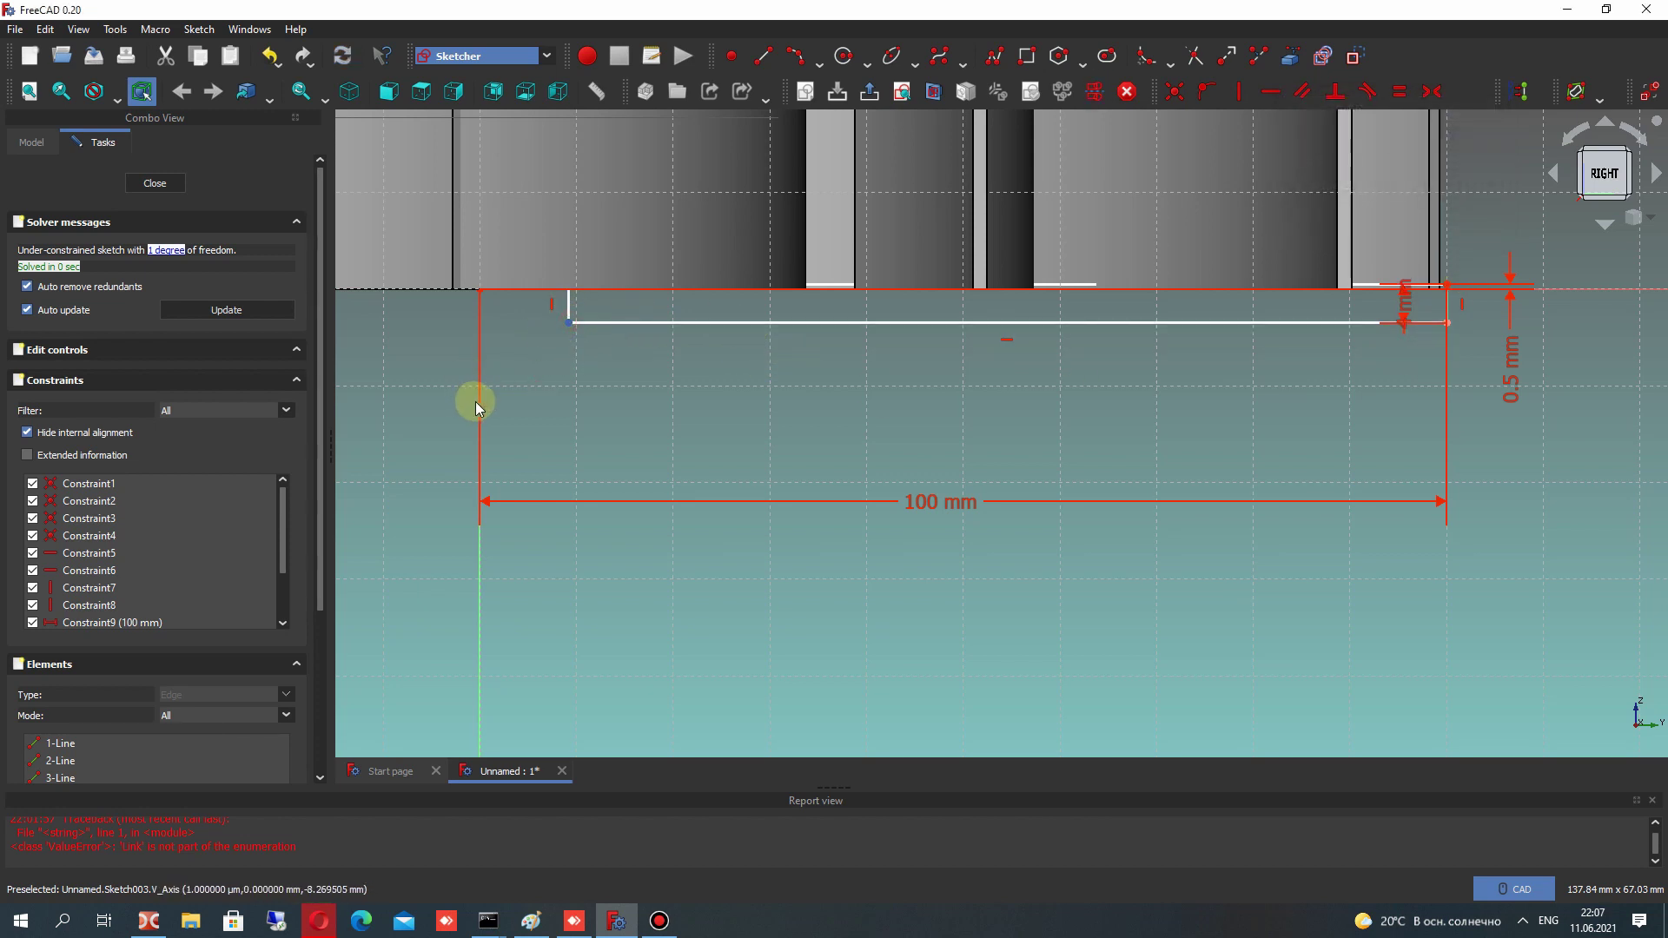
left_click(1484, 93)
left_click(1261, 121)
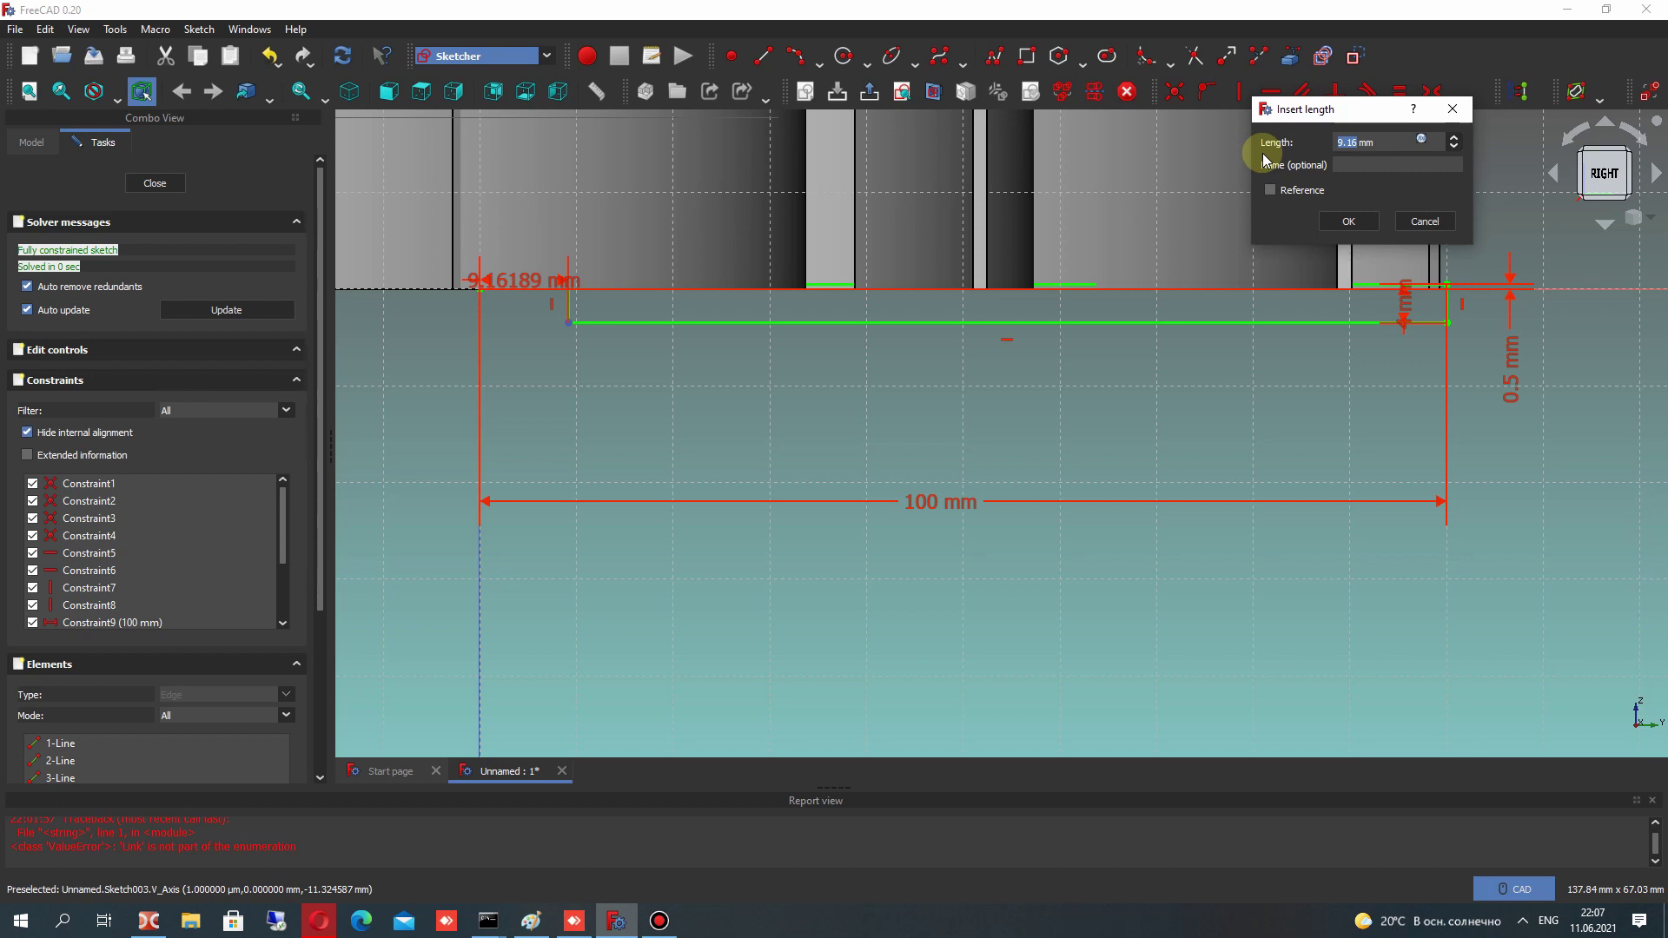
type("20")
key("Return")
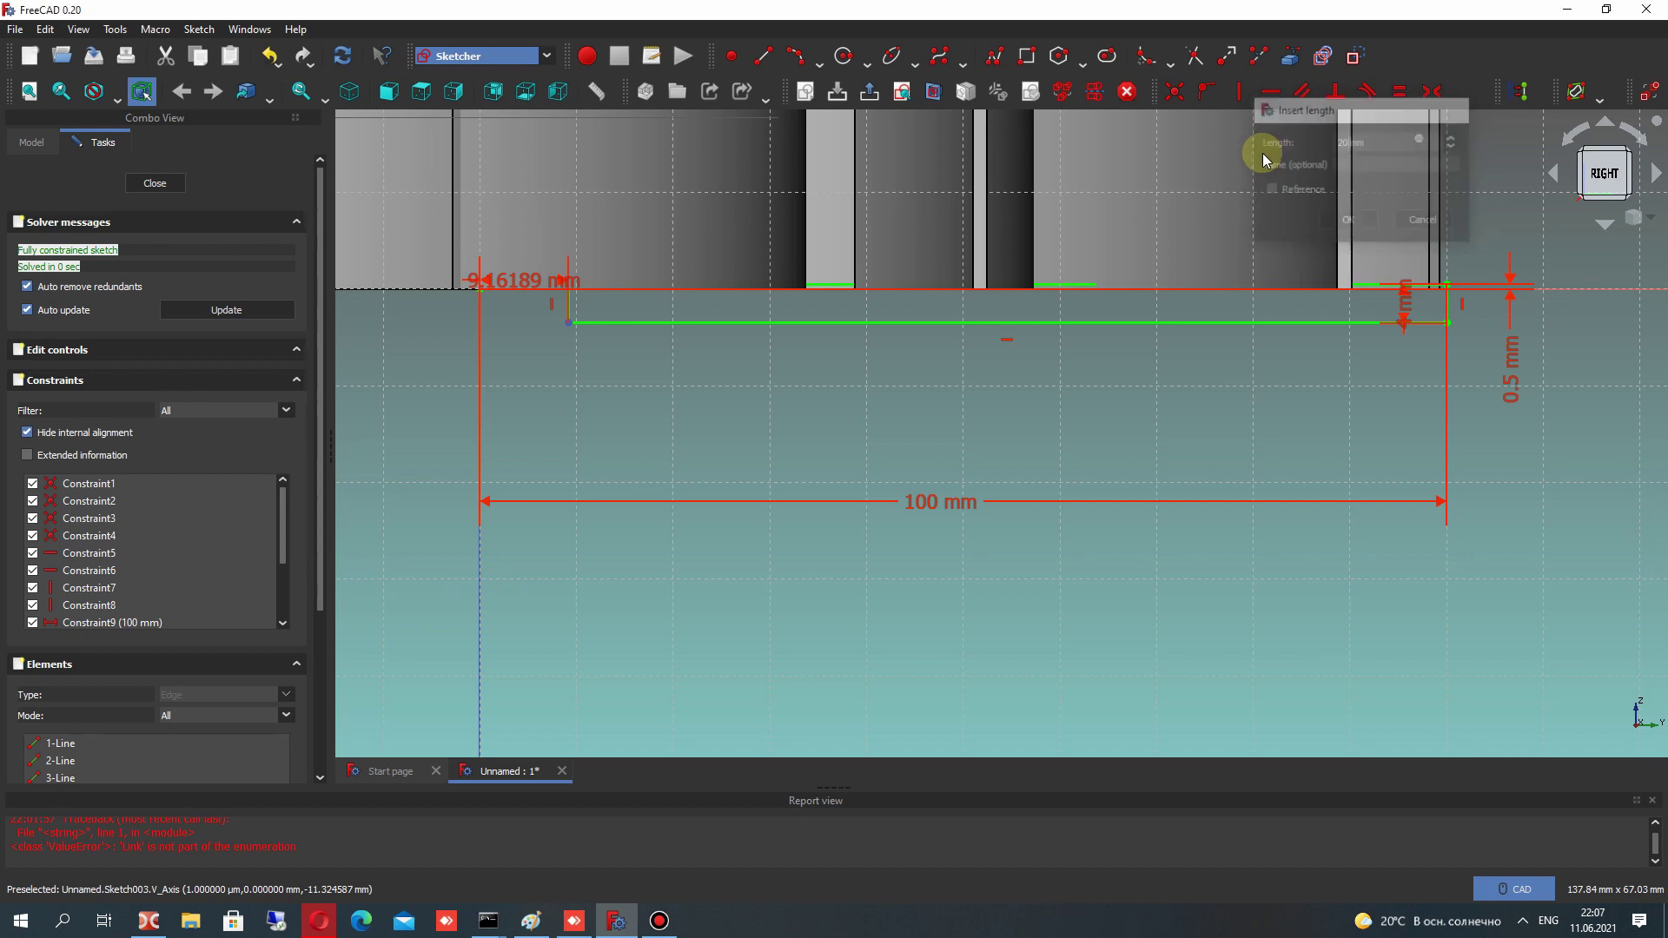
scroll(1001, 243, "down", 2)
left_click(148, 184)
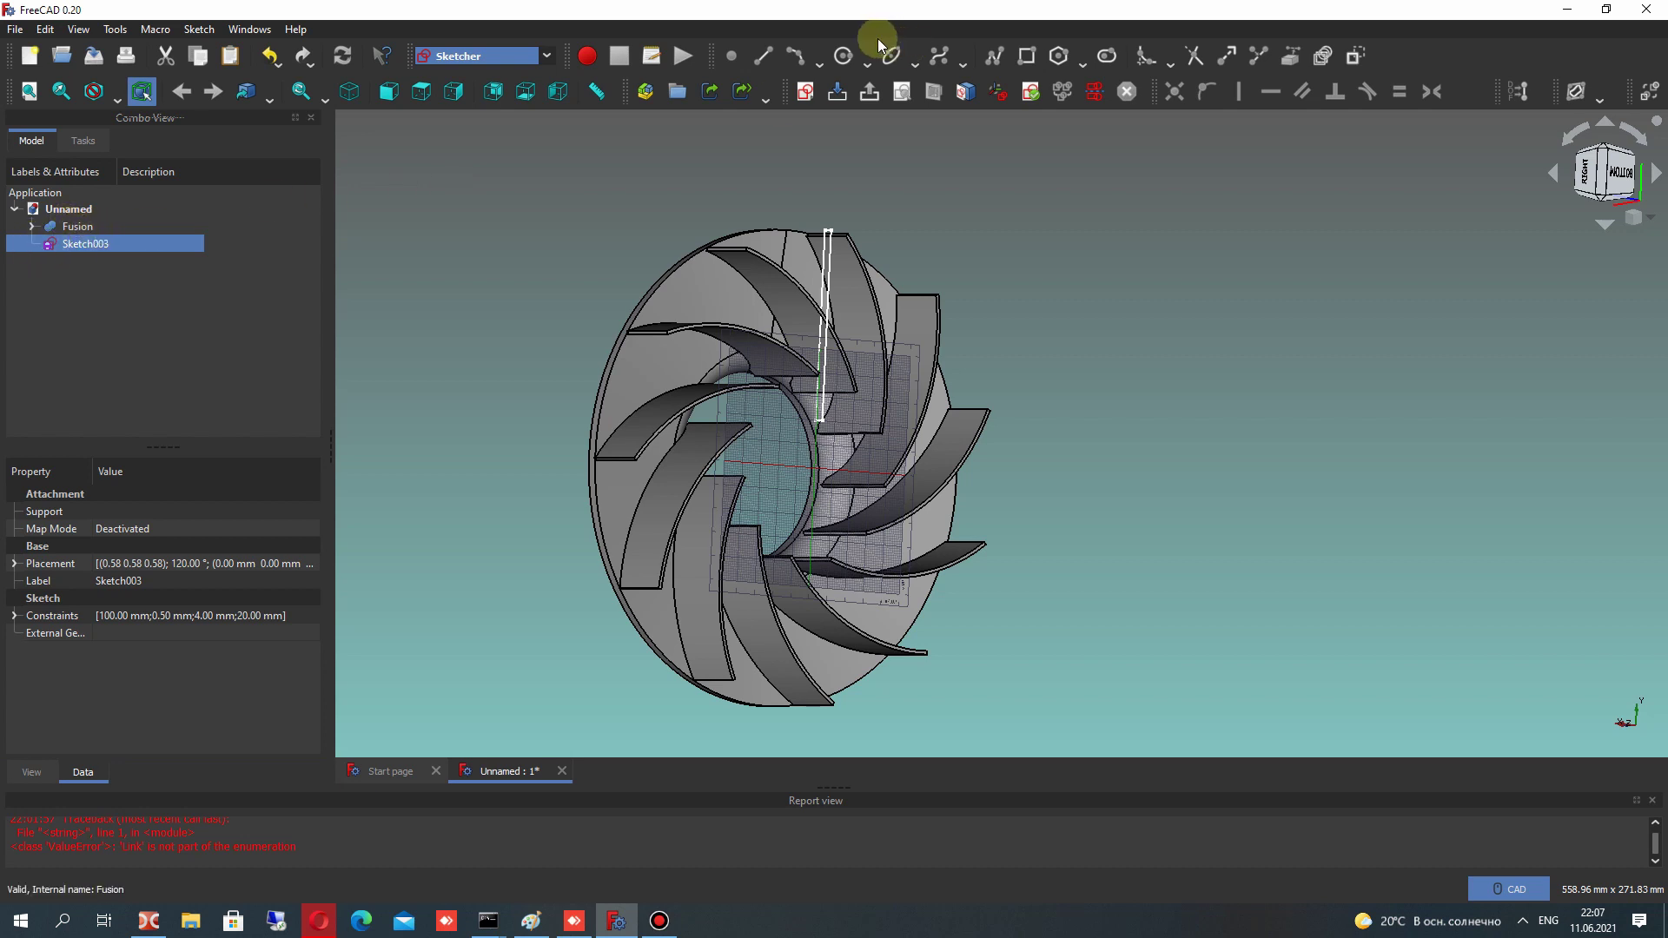
Revolve Sketch003 by 360° about the Z axis as a solid in the Part workbench
left_click(1181, 191)
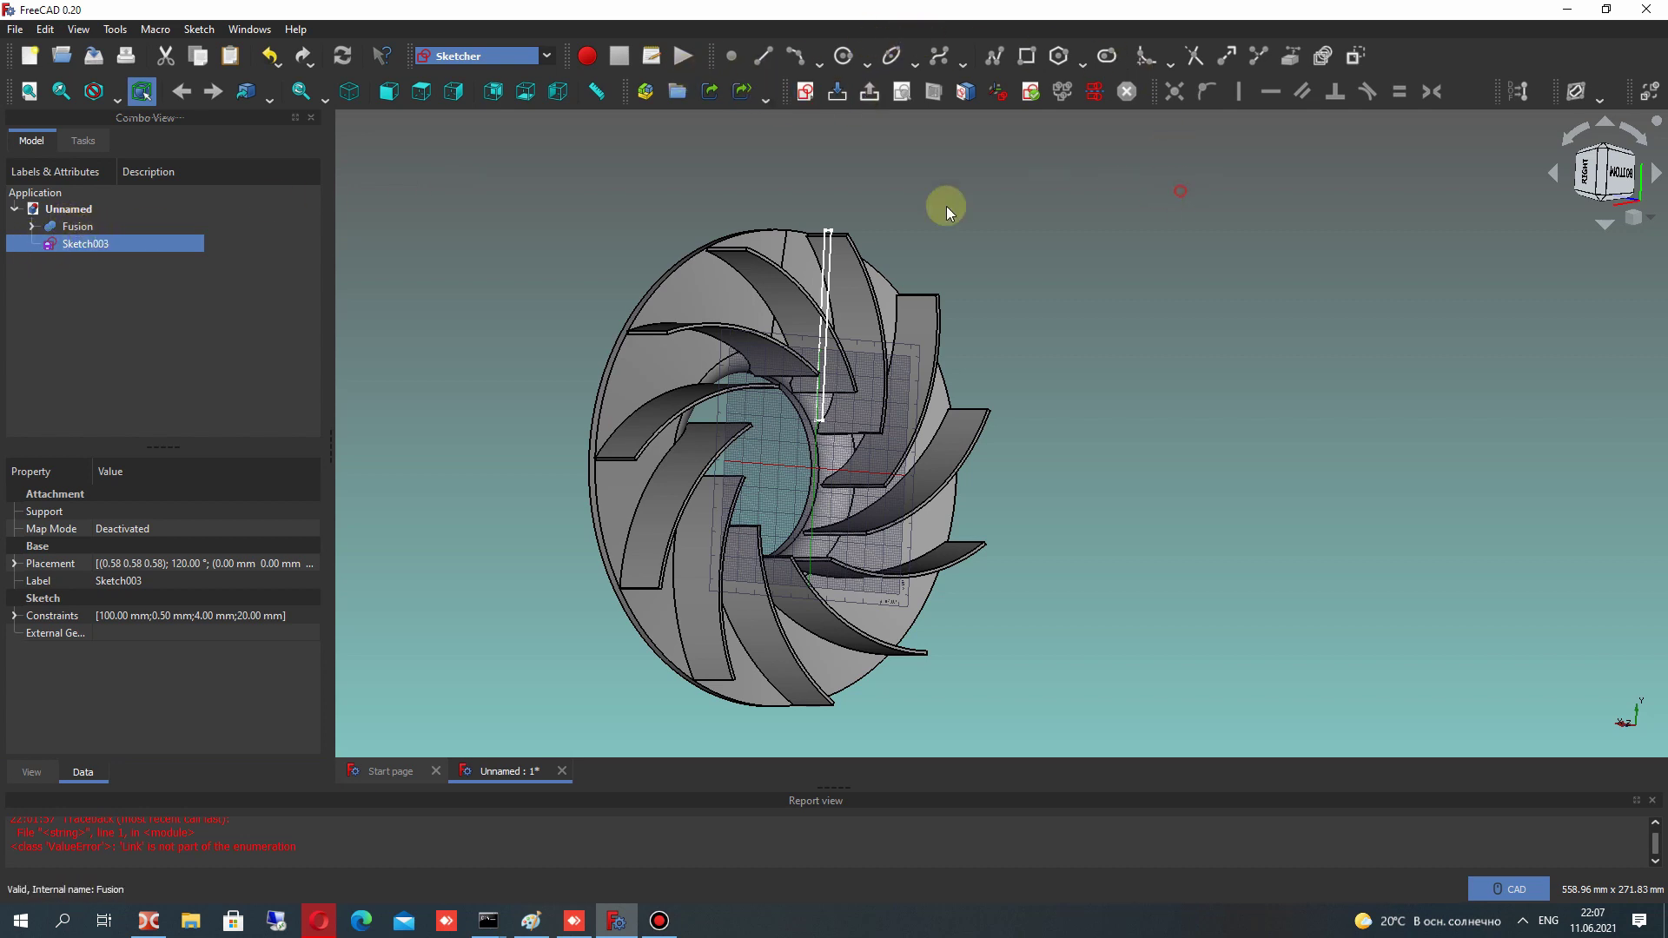
left_click(93, 240)
left_click(451, 54)
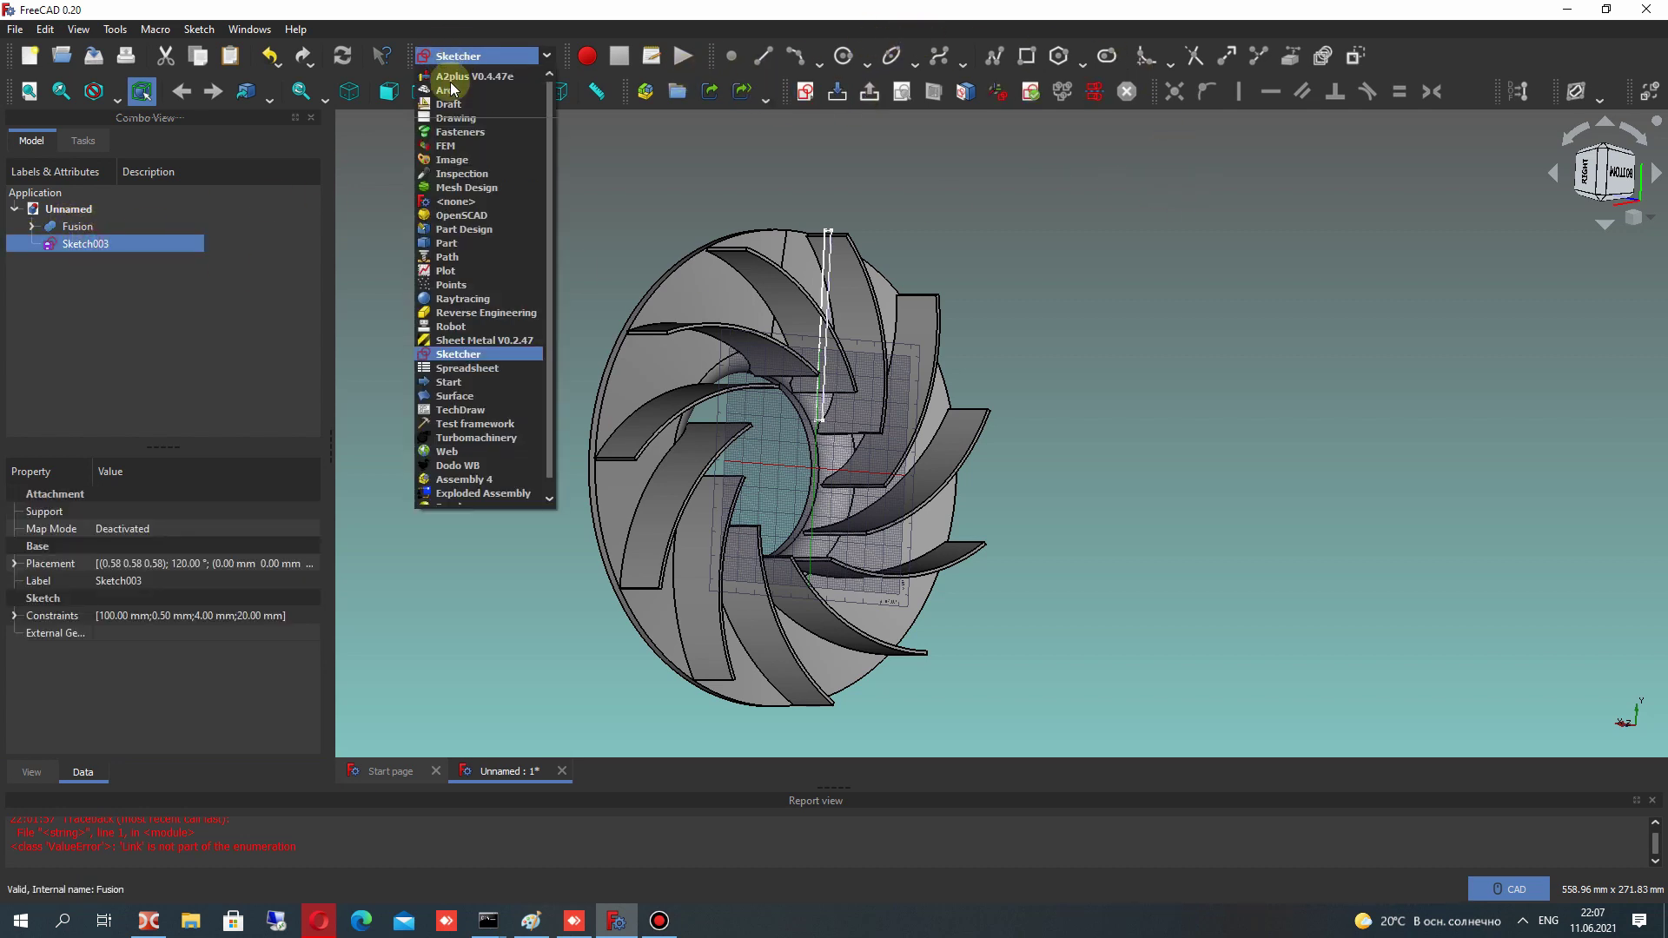
left_click(439, 270)
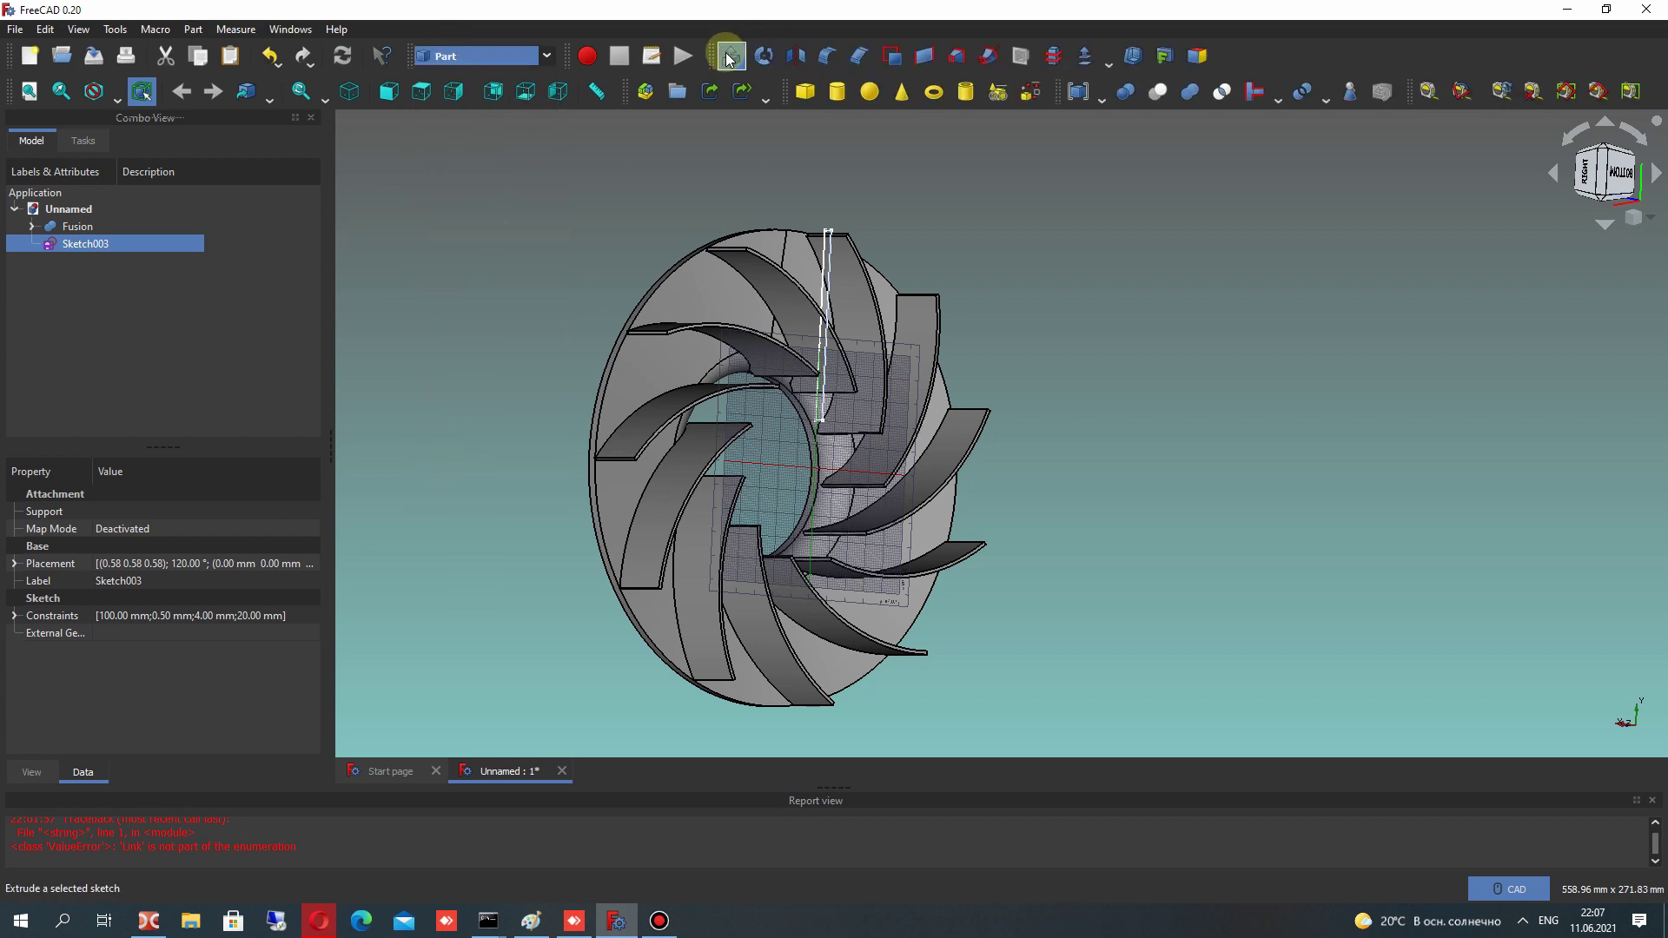
left_click(763, 55)
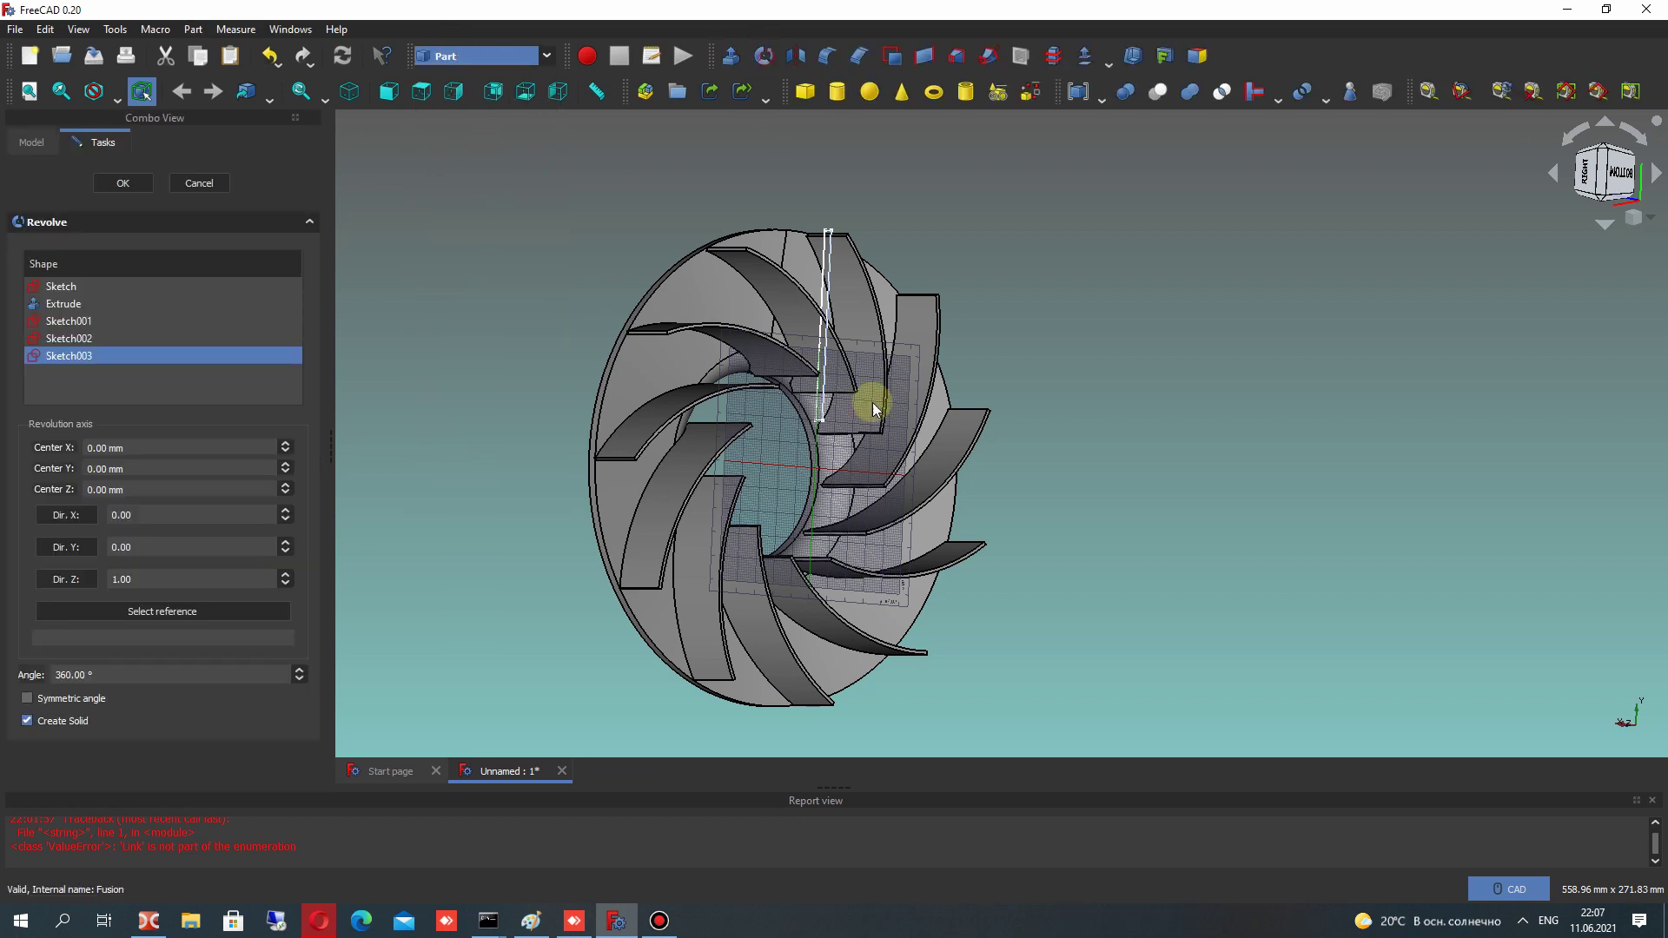
left_click(112, 182)
Fuse the bladed wheel Fusion with the revolved disc Revolve002 in a Boolean union, close the operation and select the result
left_click(113, 224)
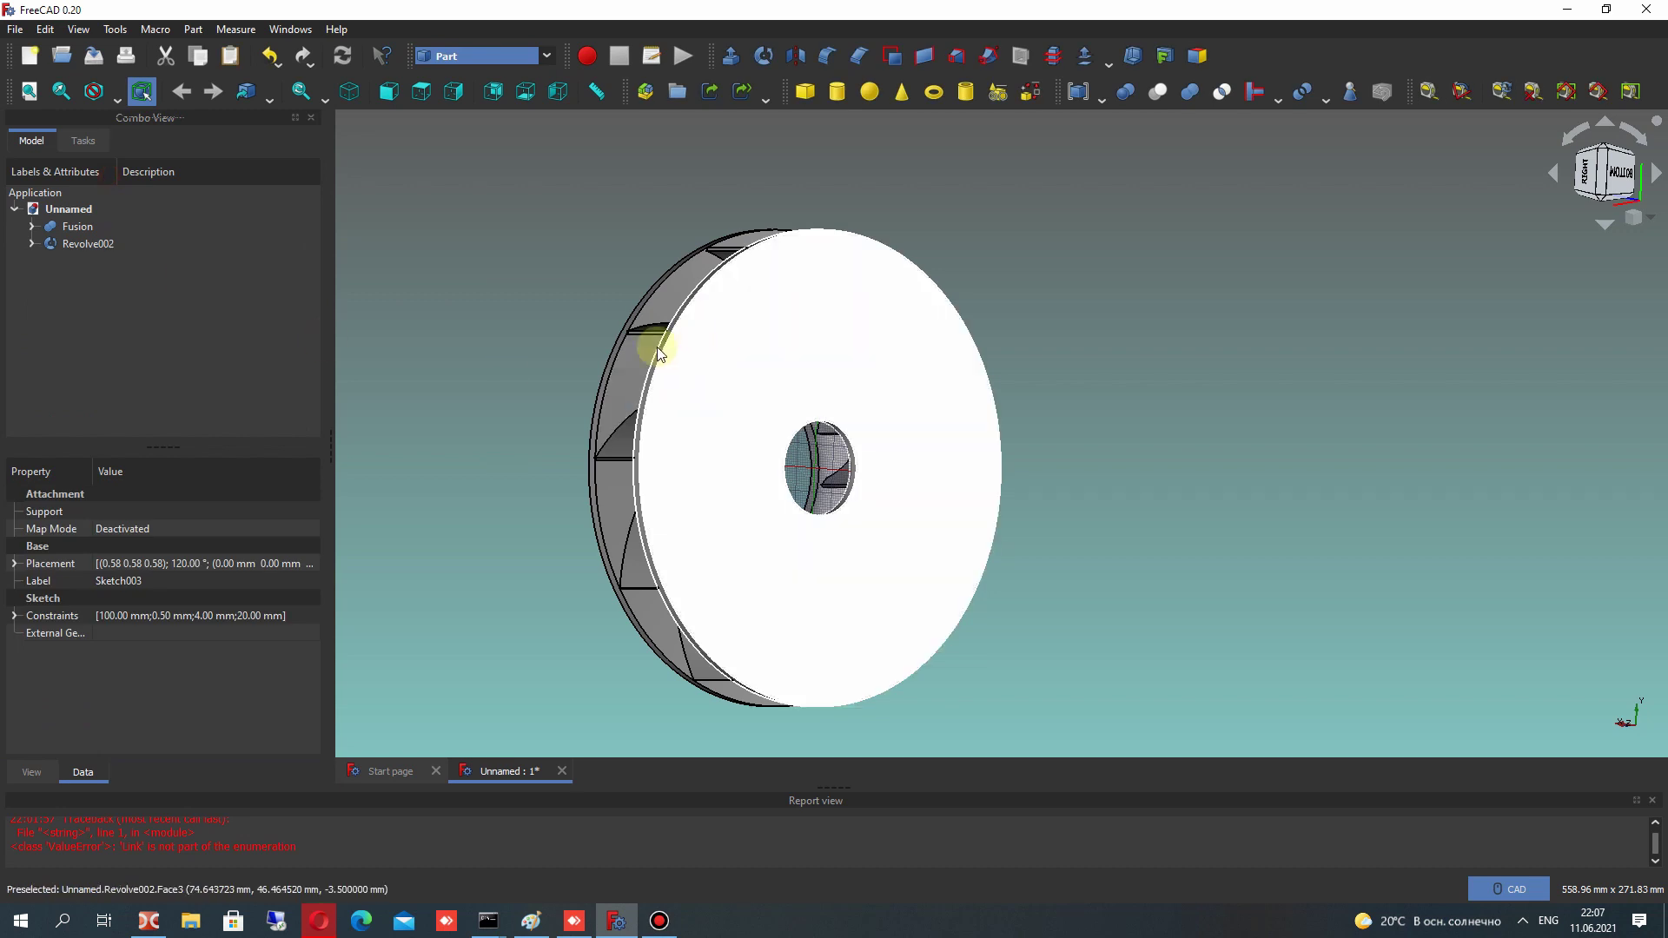
left_click(82, 245, "ctrl")
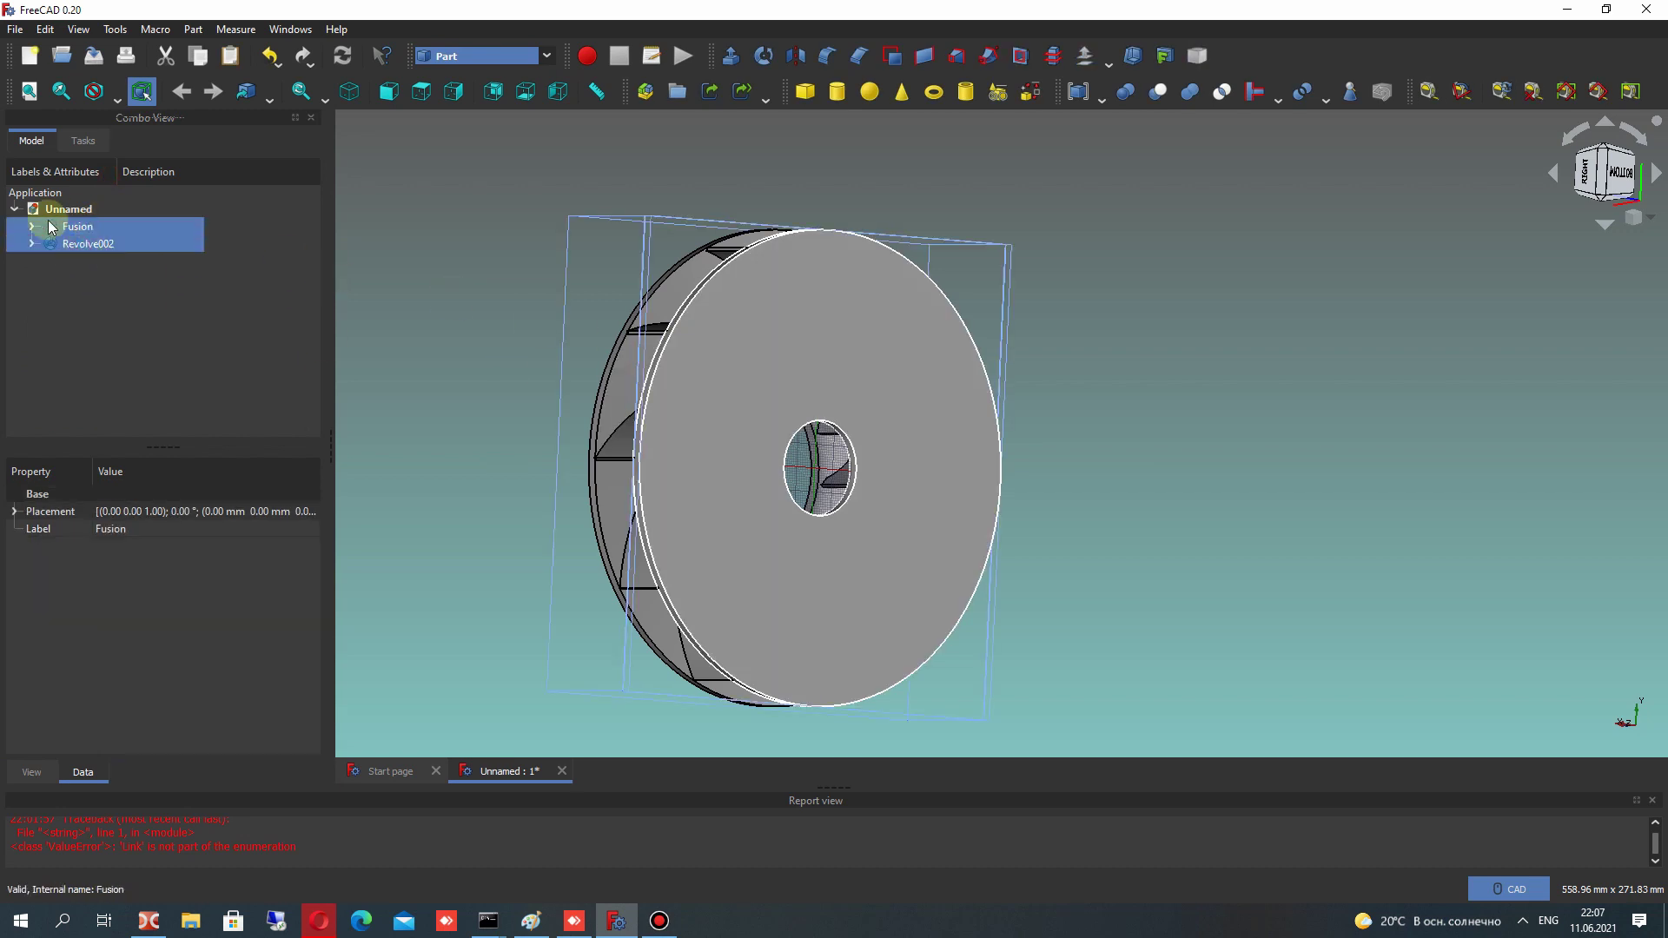
left_click(1126, 92)
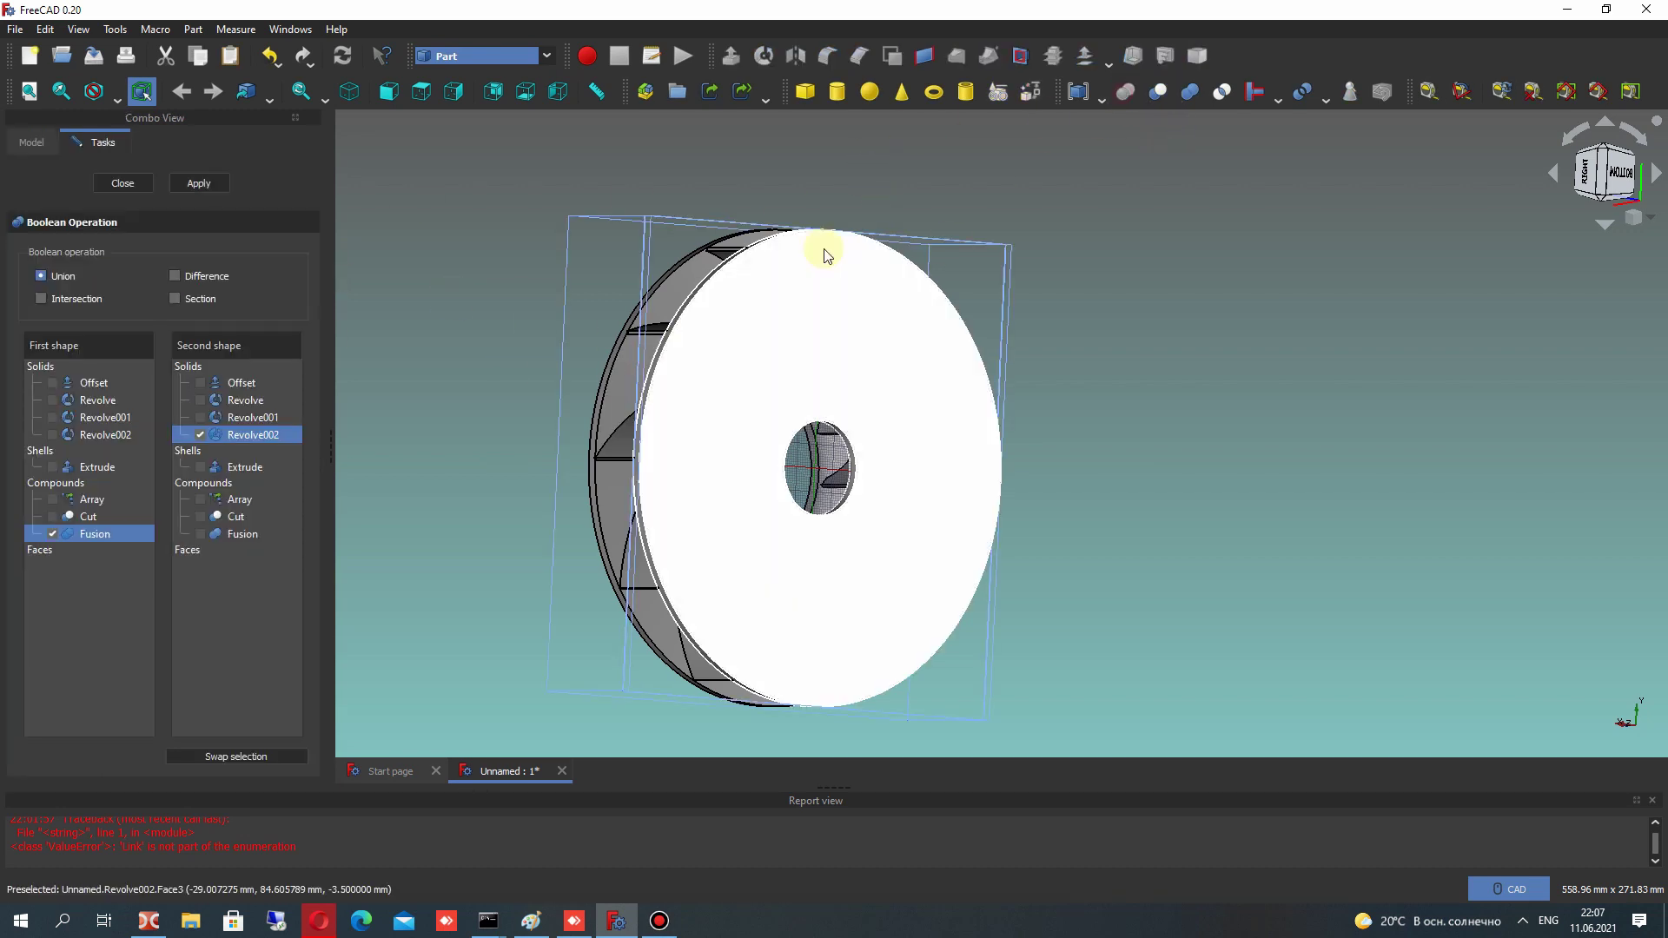
left_click(196, 184)
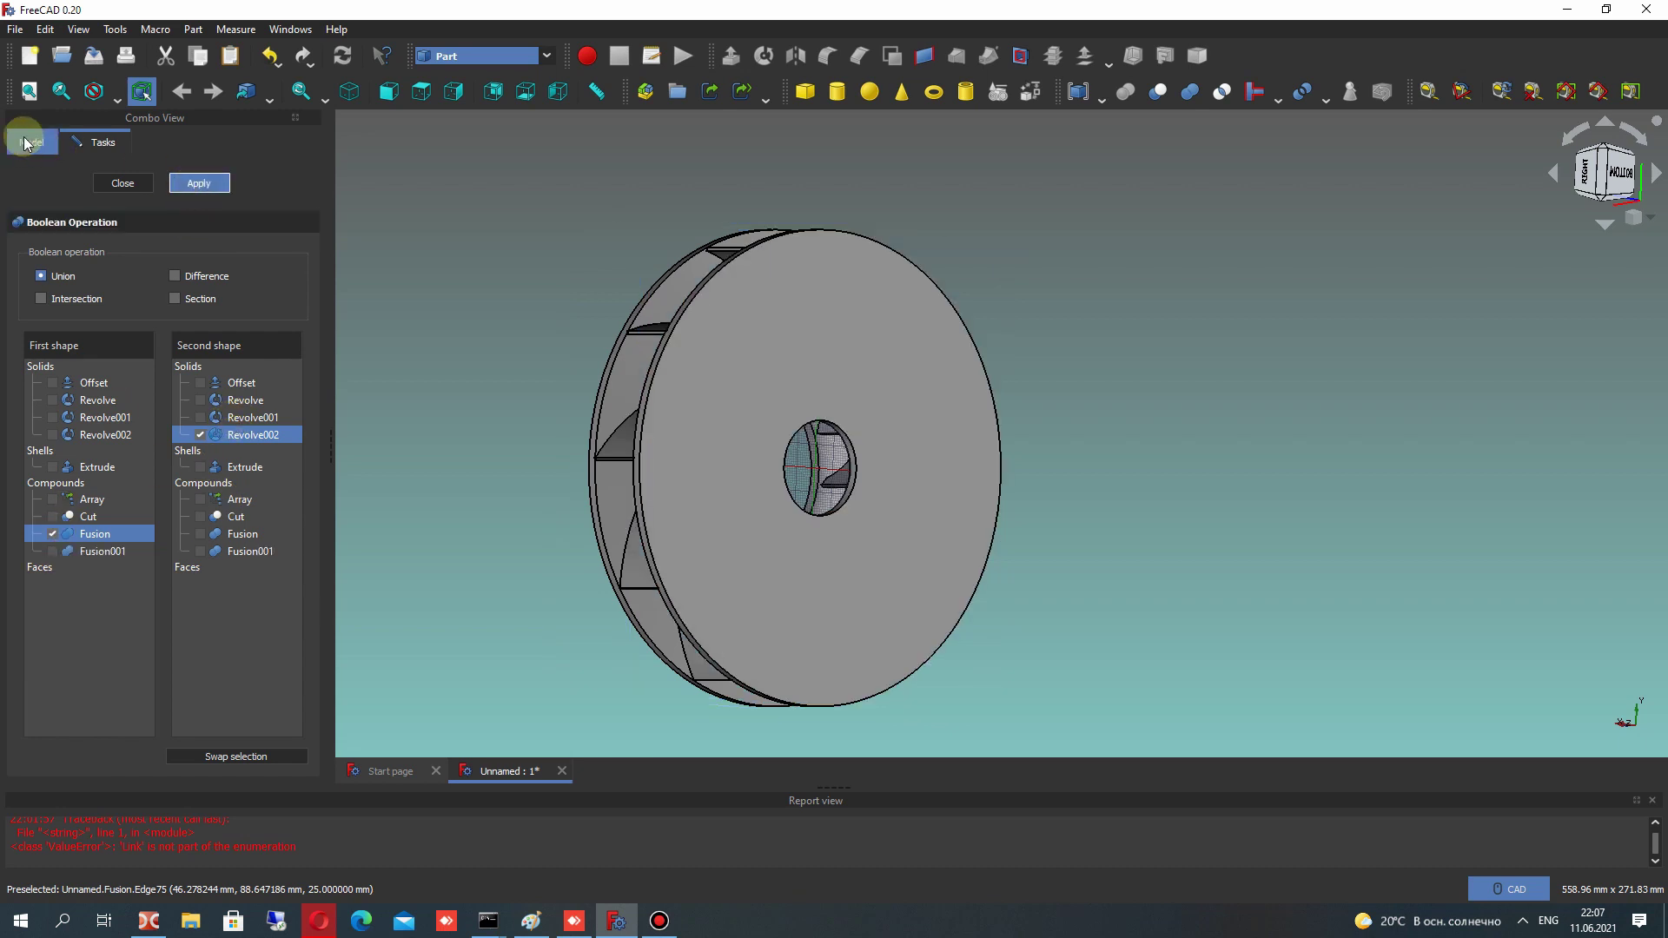
left_click(123, 182)
left_click(78, 230)
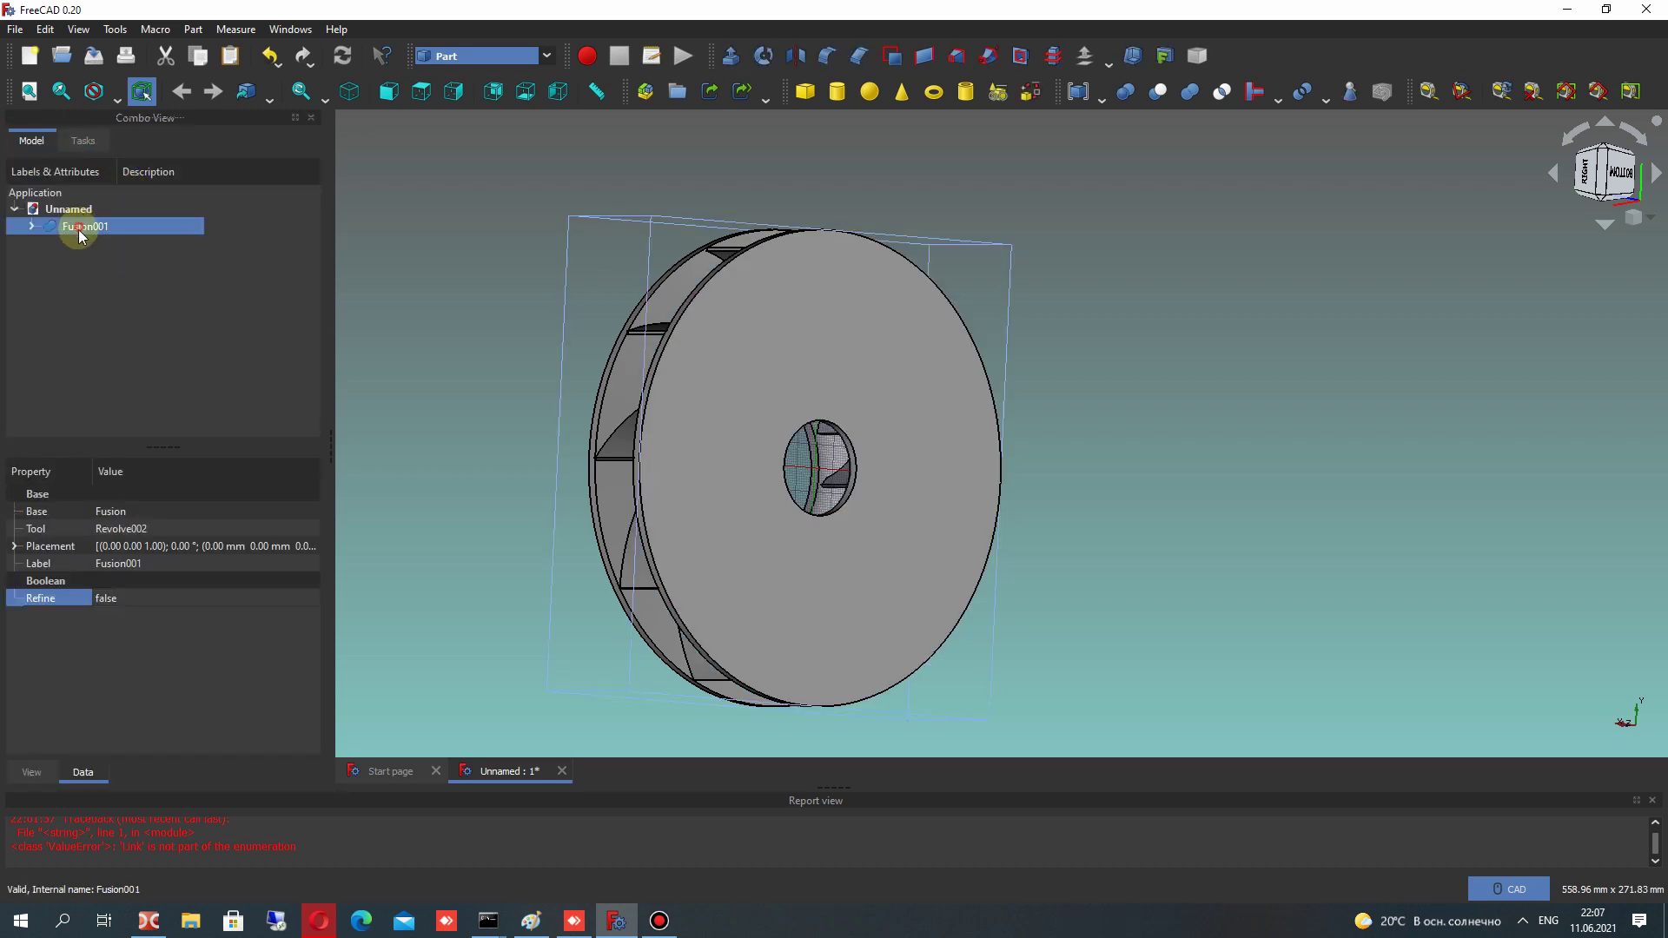
Turn on Refine for Fusion001 by setting it to true, and clear the selection
left_click(111, 598)
left_click(111, 598)
left_click(106, 624)
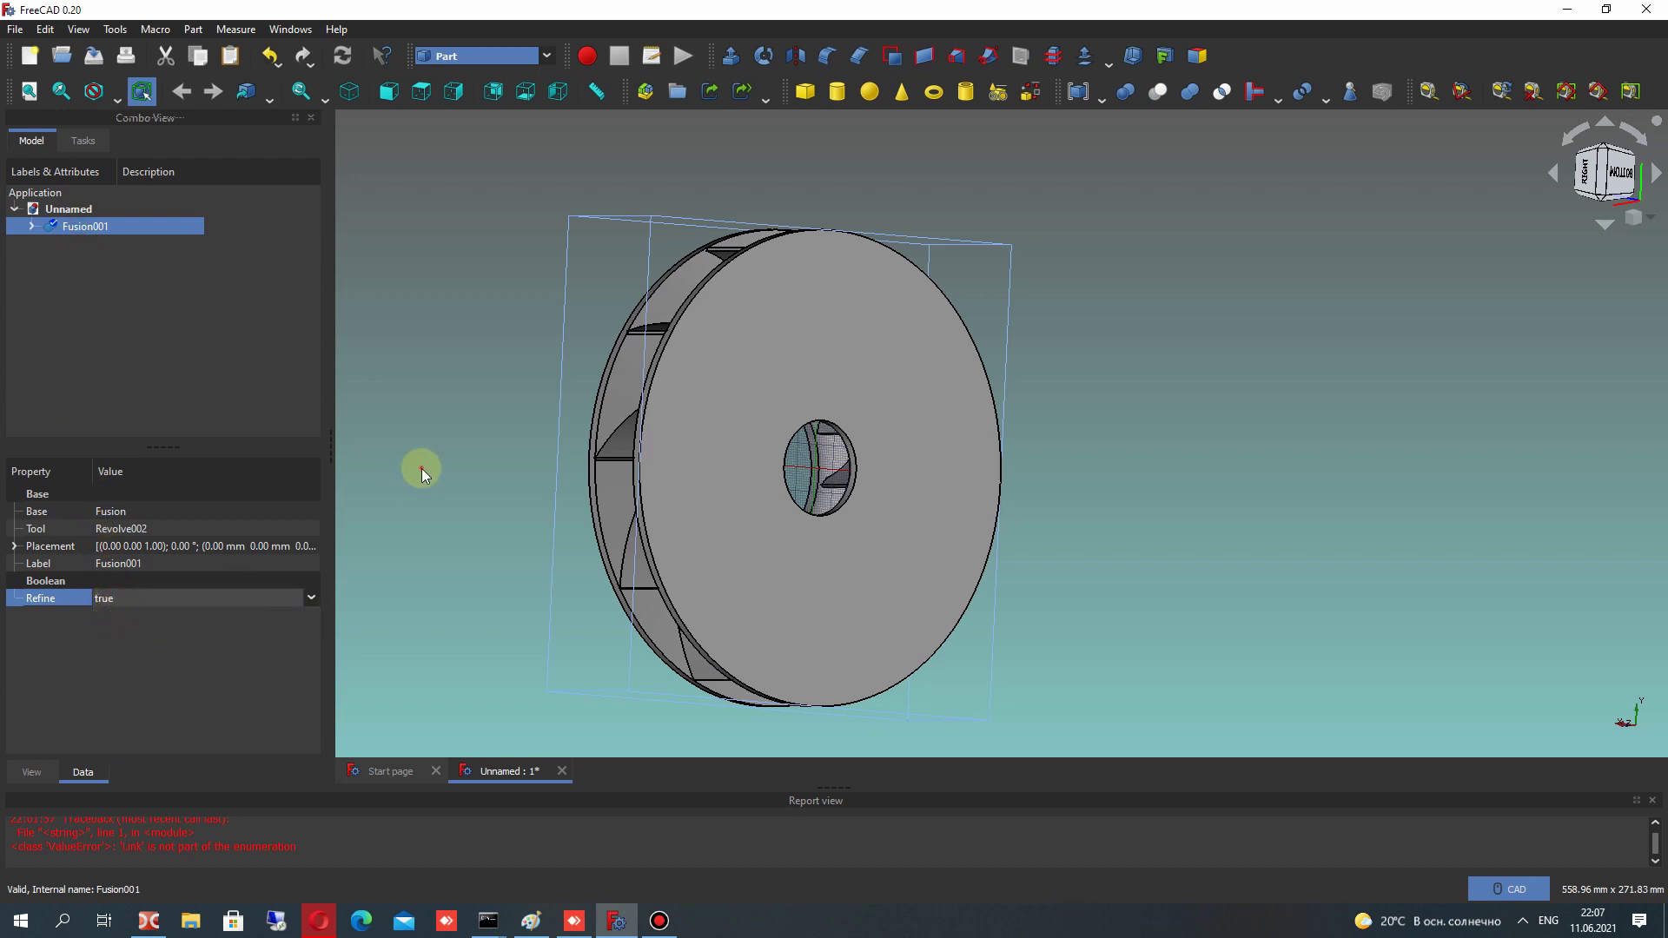
left_click(422, 470)
Examine the fused wheel from the side, over the cover and into the inlet opening
key("3")
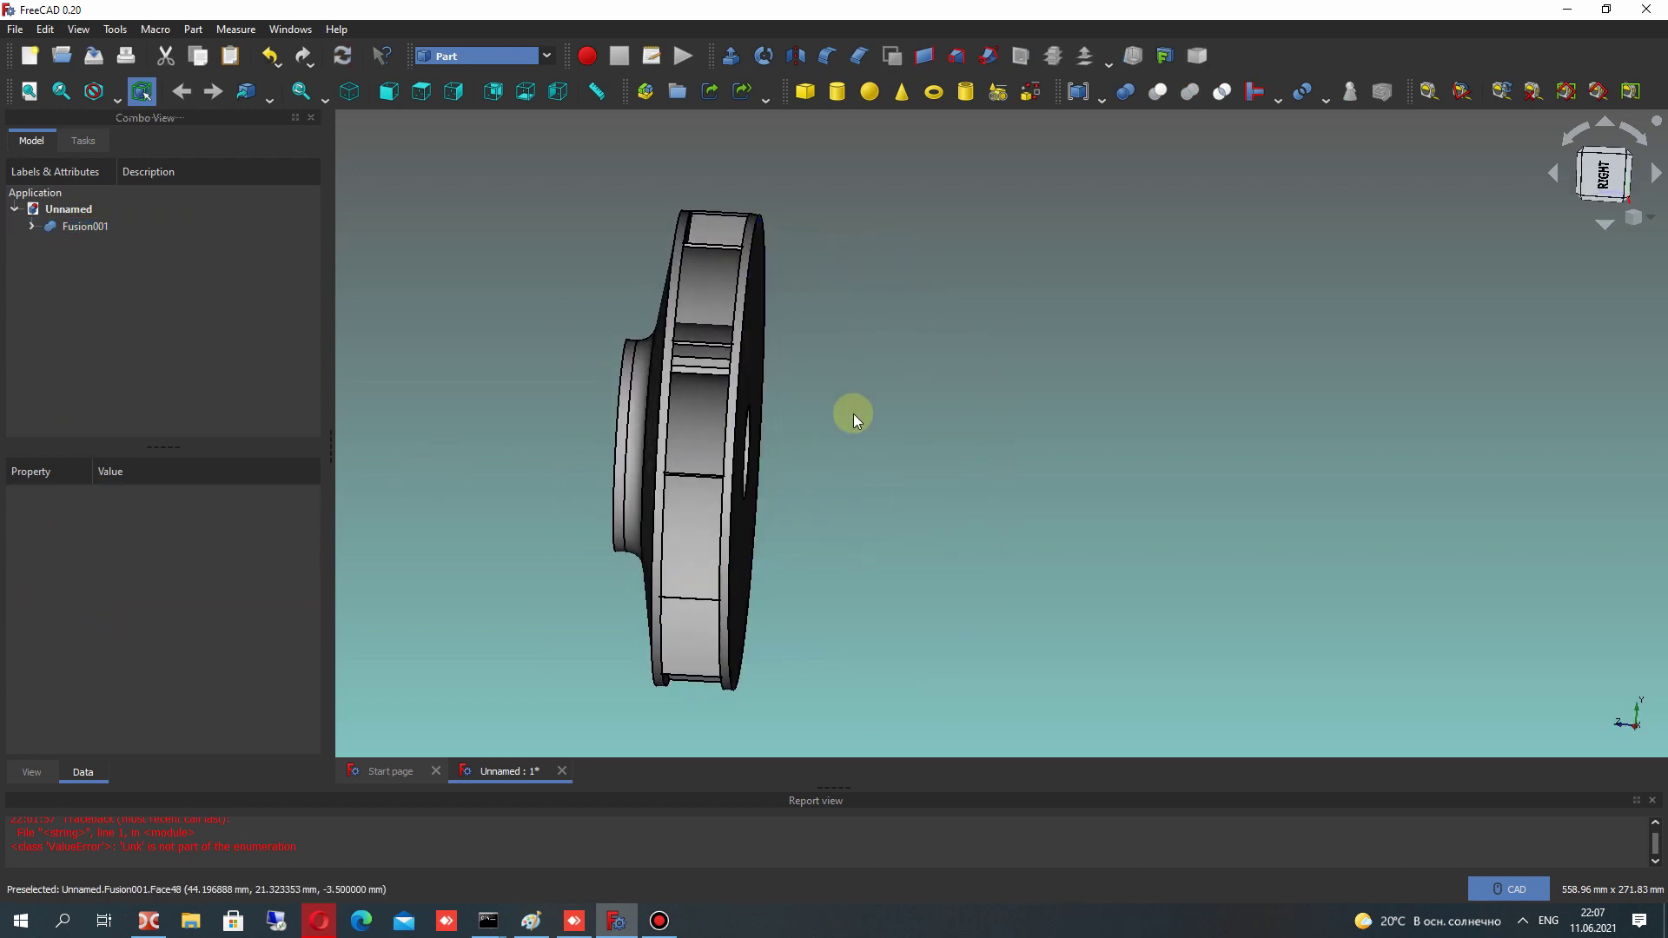
middle_click_drag(853, 413, 1165, 451)
scroll(790, 372, "up", 3)
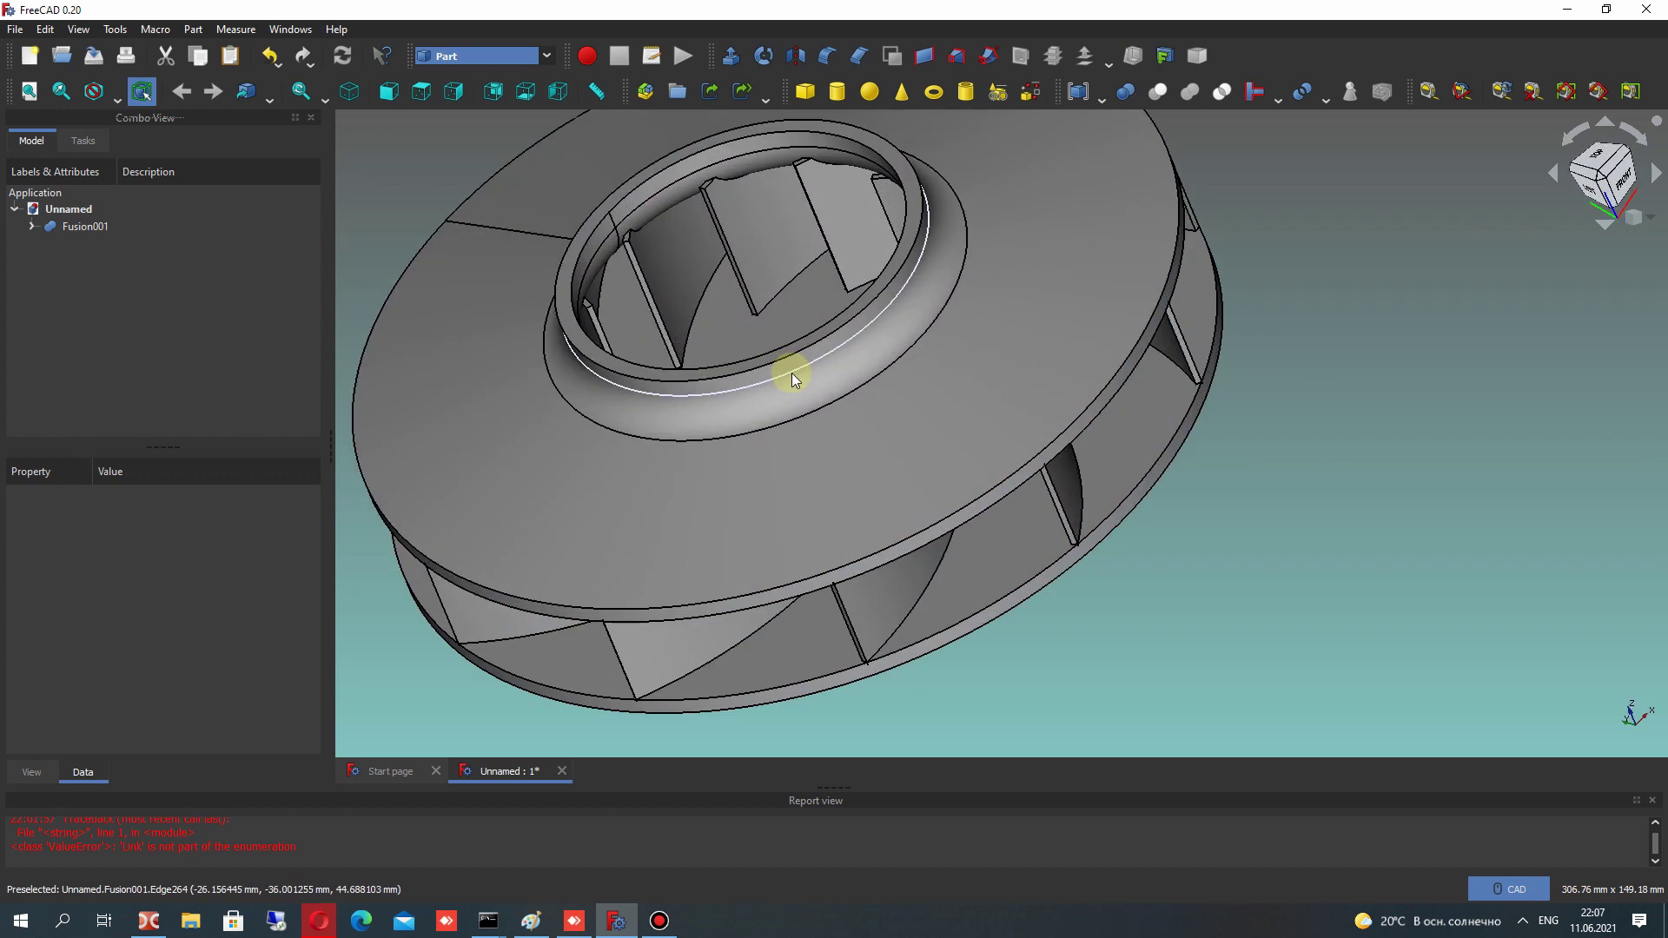
middle_click_drag(920, 236, 1072, 301)
scroll(1071, 302, "down", 2)
middle_click_drag(1084, 417, 1043, 414)
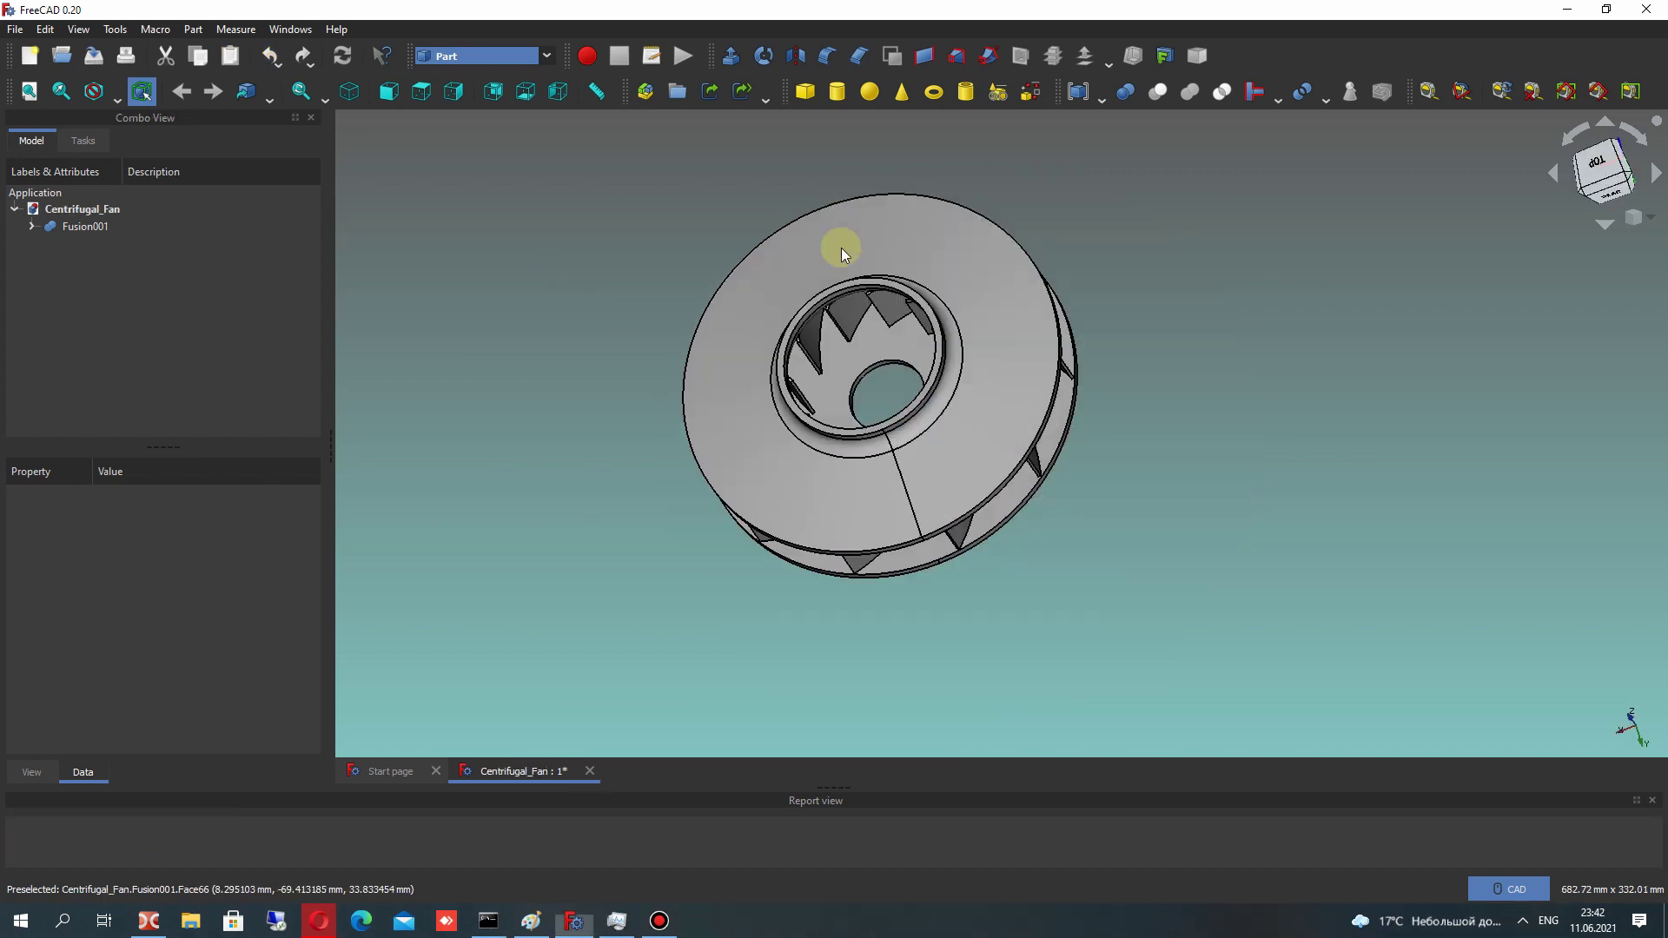
scroll(884, 361, "up", 2)
middle_click_drag(873, 412, 871, 427)
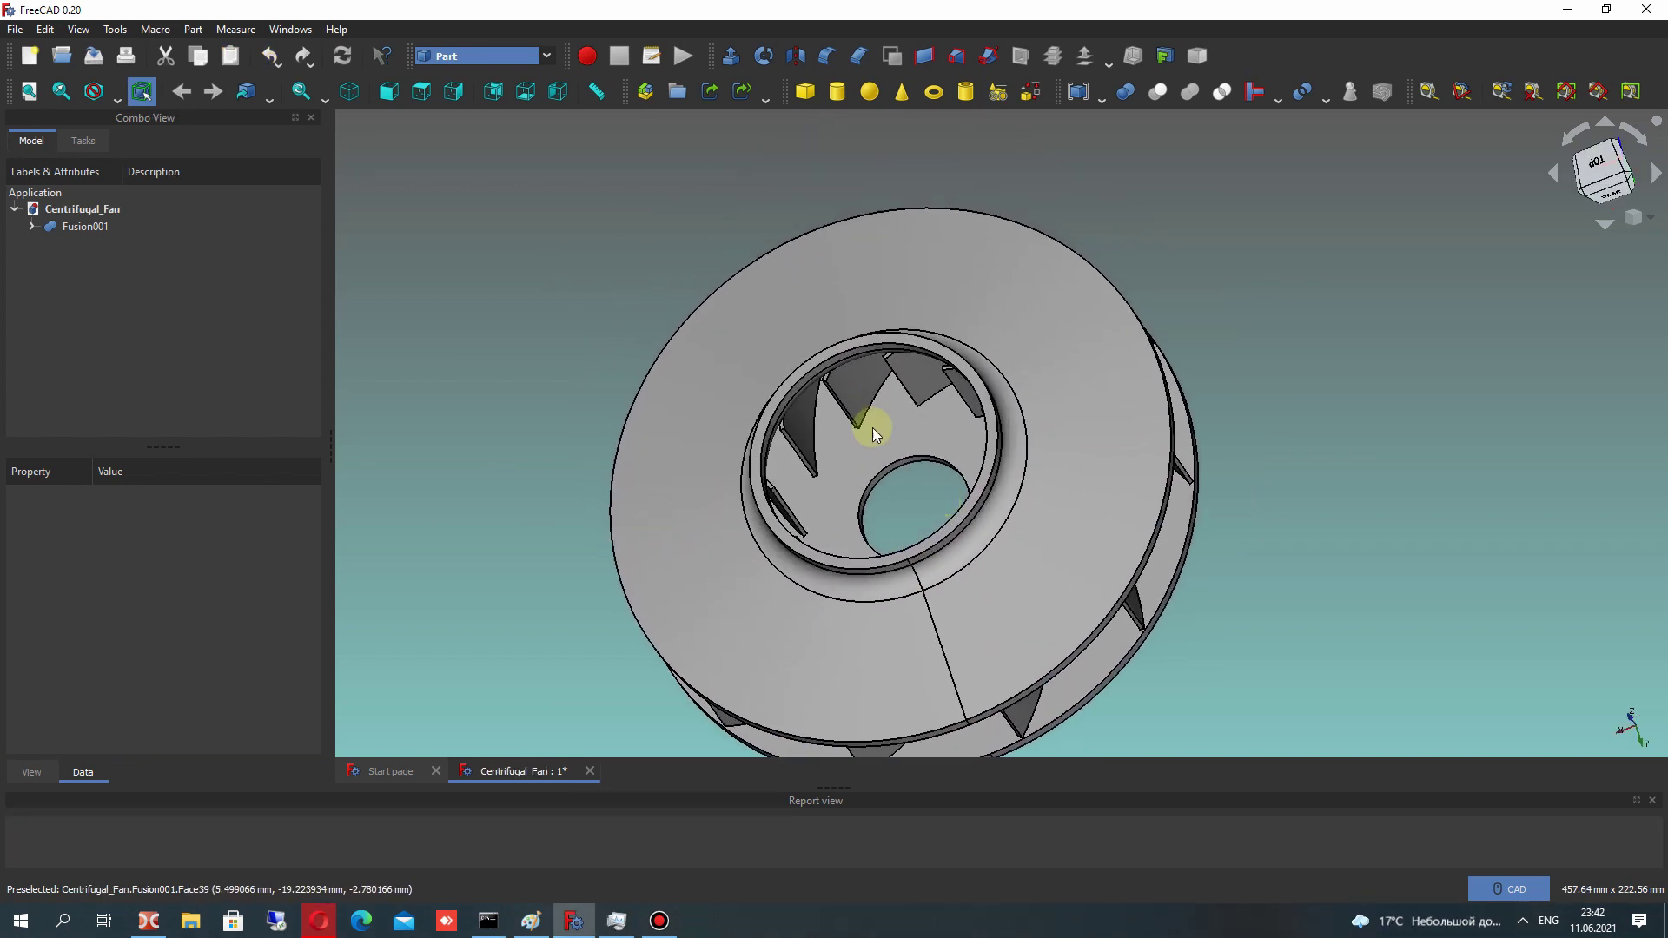
Switch from the Part workbench to the Sketcher workbench
left_click(468, 55)
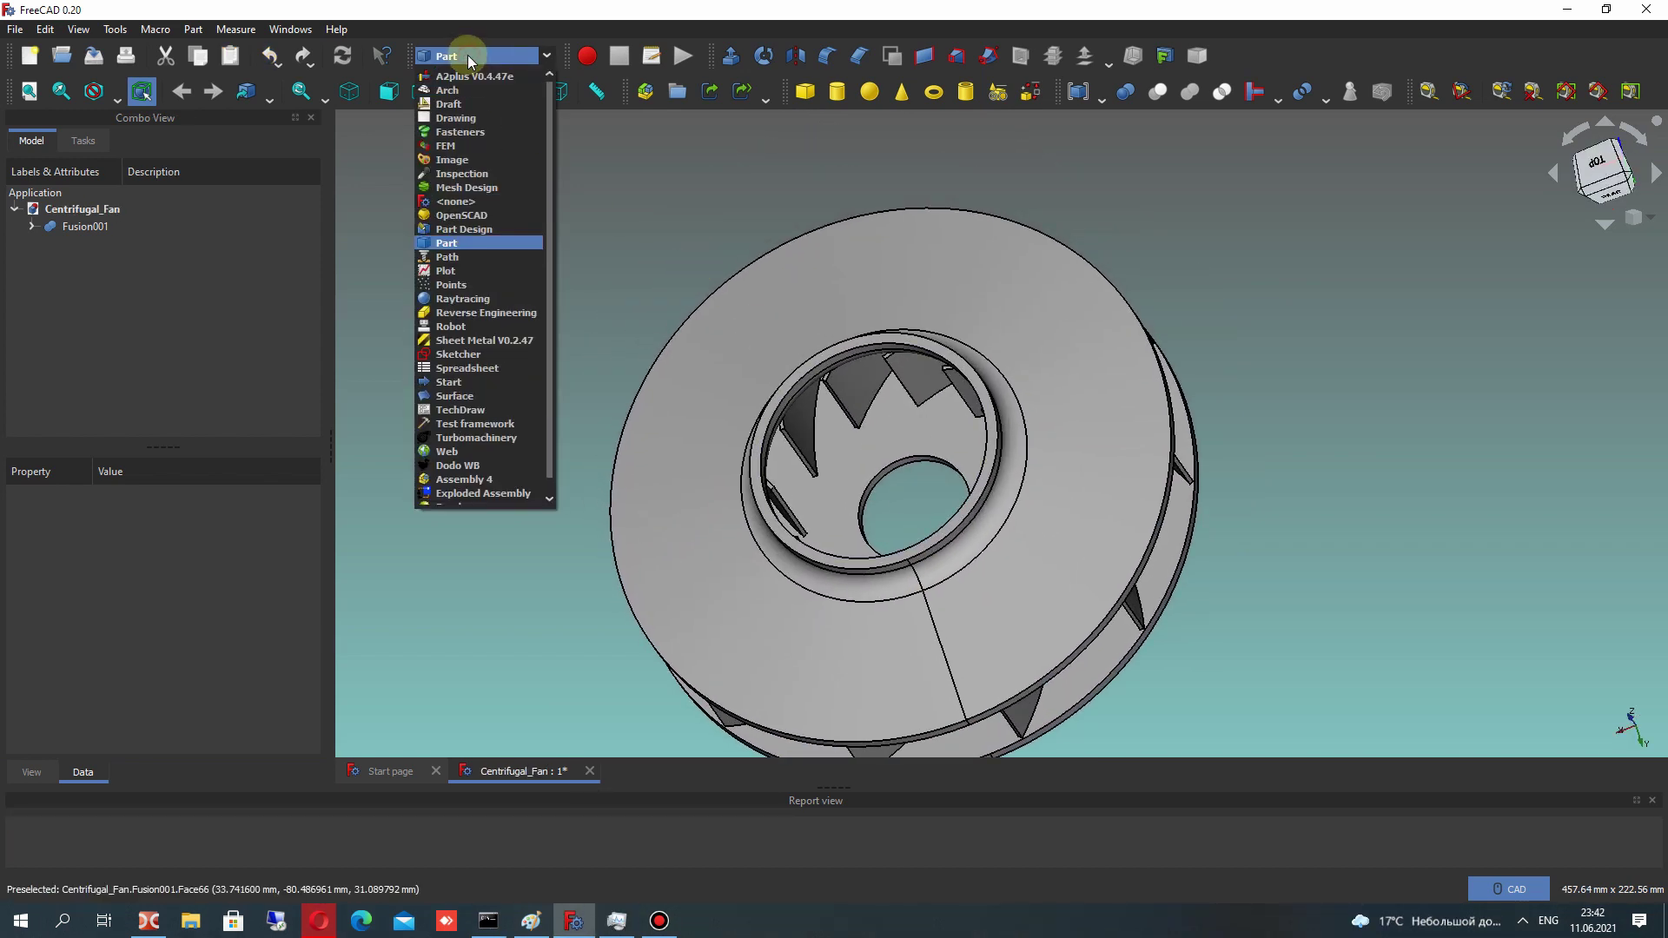
left_click(471, 357)
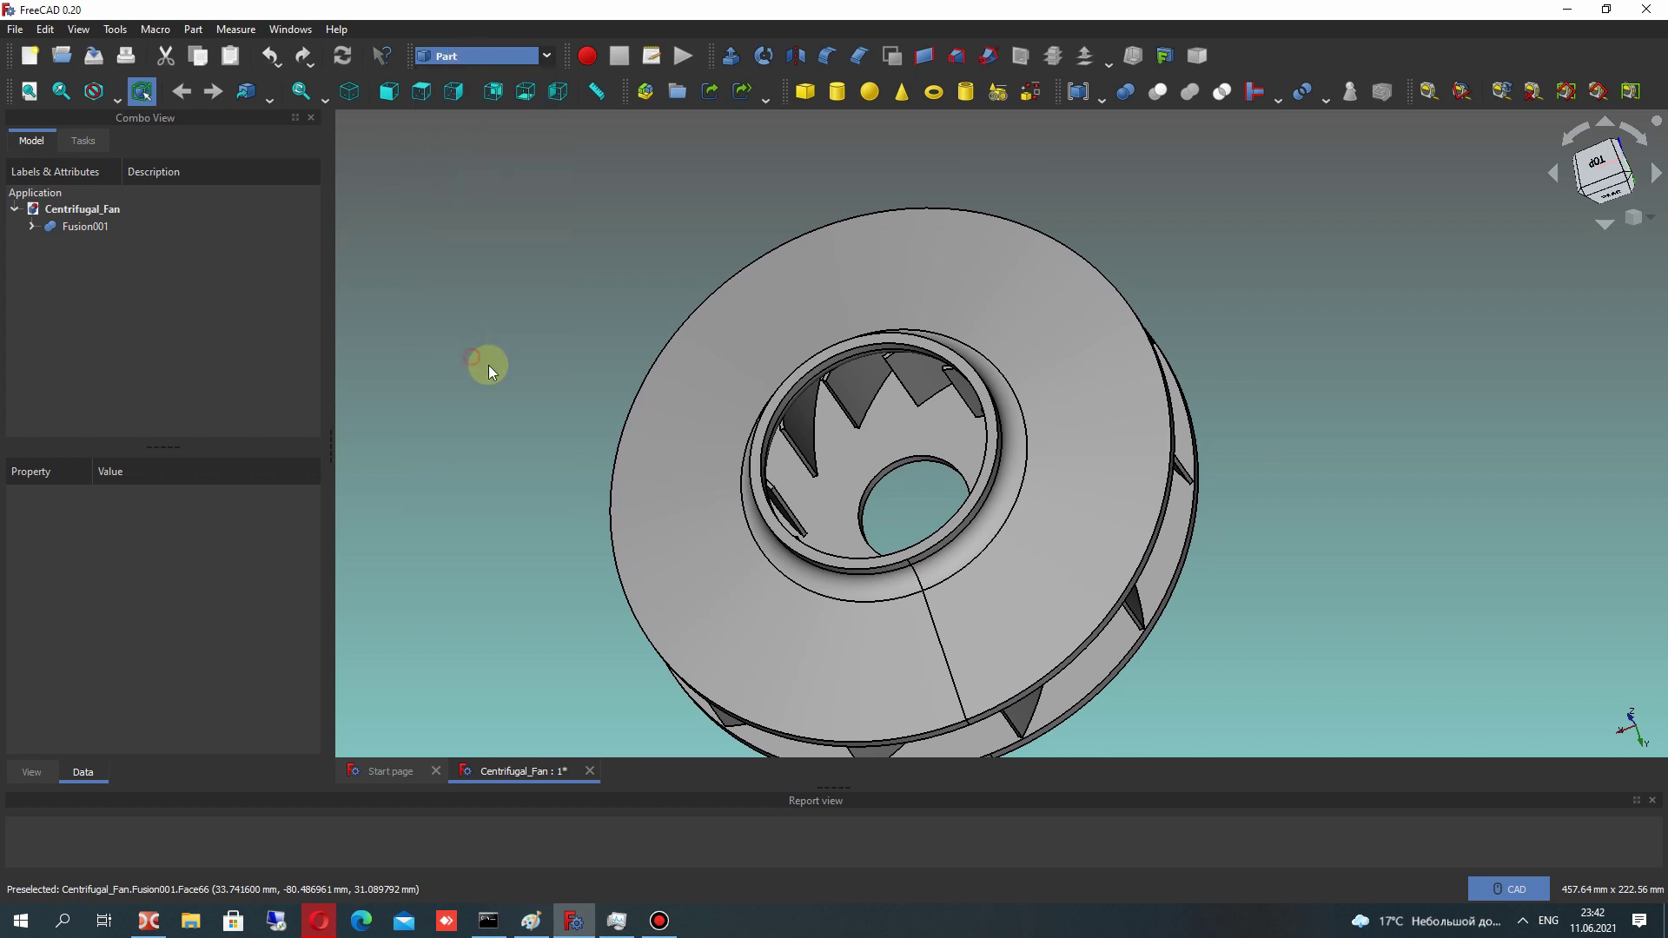
scroll(939, 323, "down", 2)
middle_click_drag(934, 320, 905, 271)
scroll(905, 384, "up", 1)
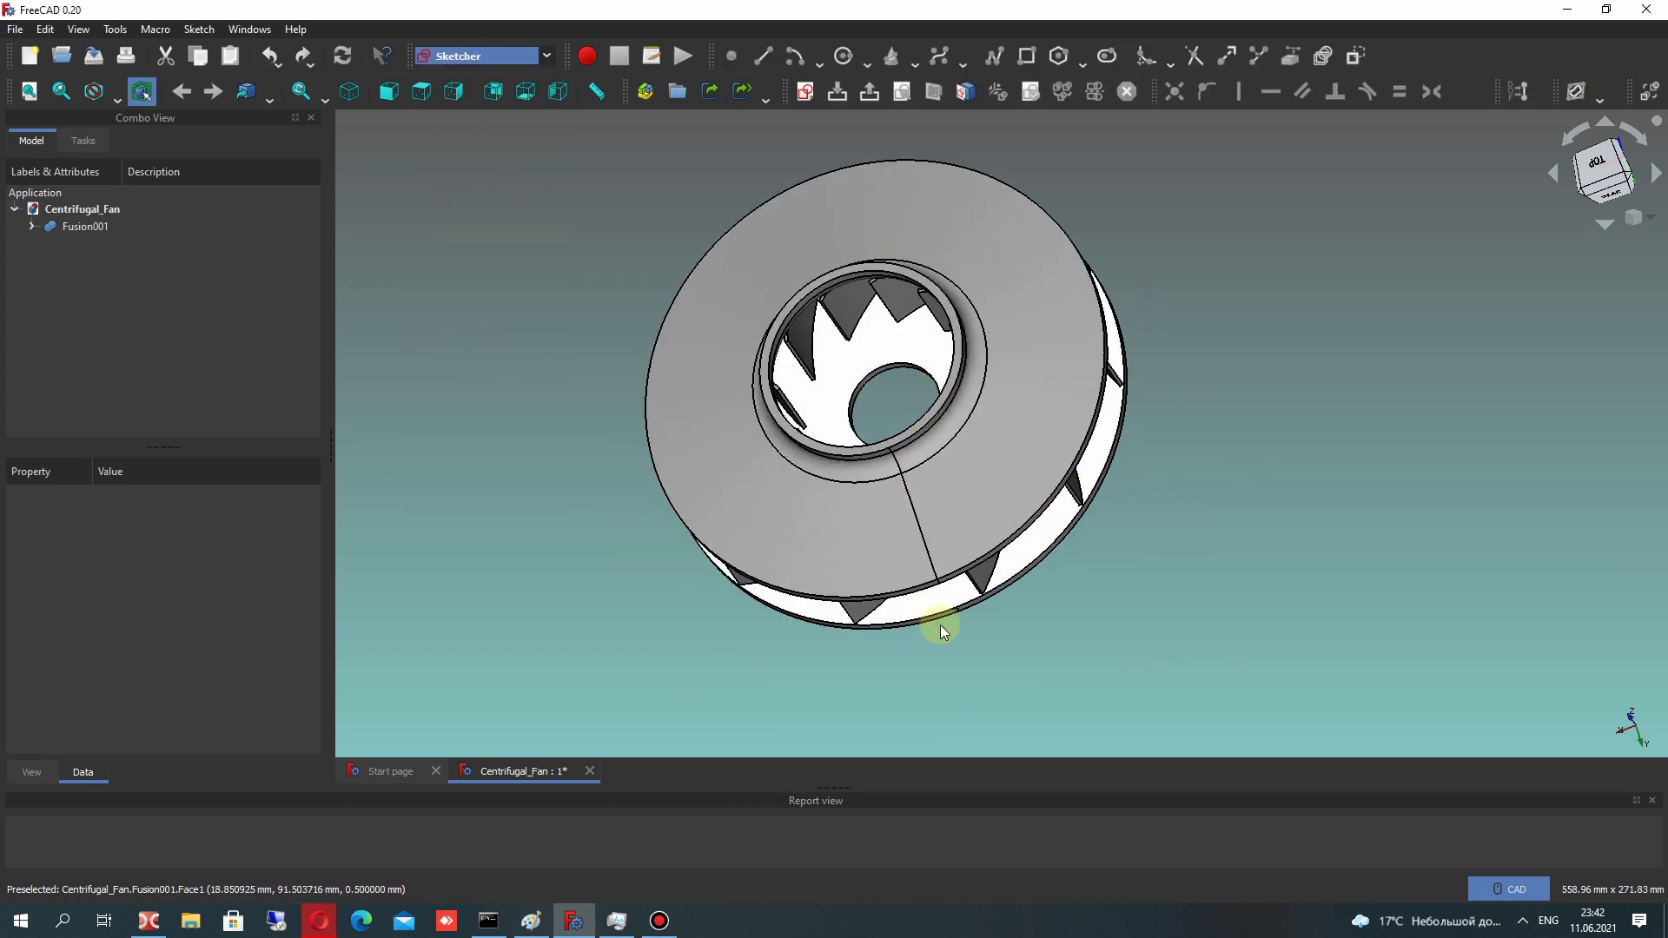
middle_click_drag(941, 631, 826, 495)
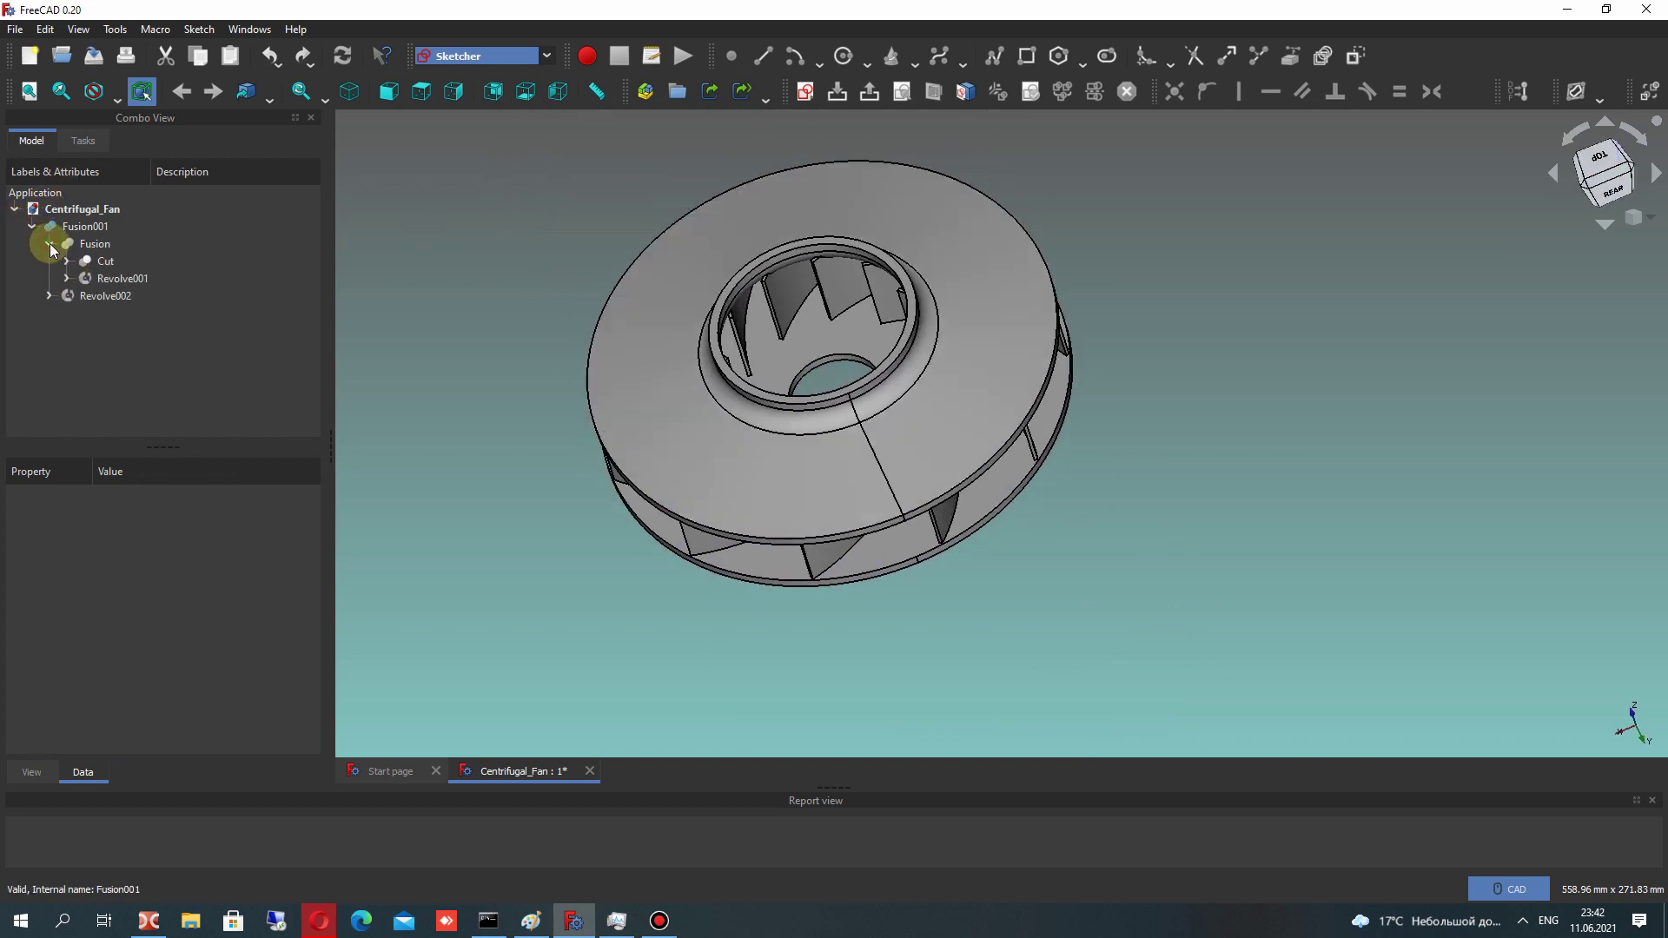
Examine the disc Revolve002, the cover Revolve001 and the inner blade ends at the inlet, toggling the cover's visibility
left_click(97, 297)
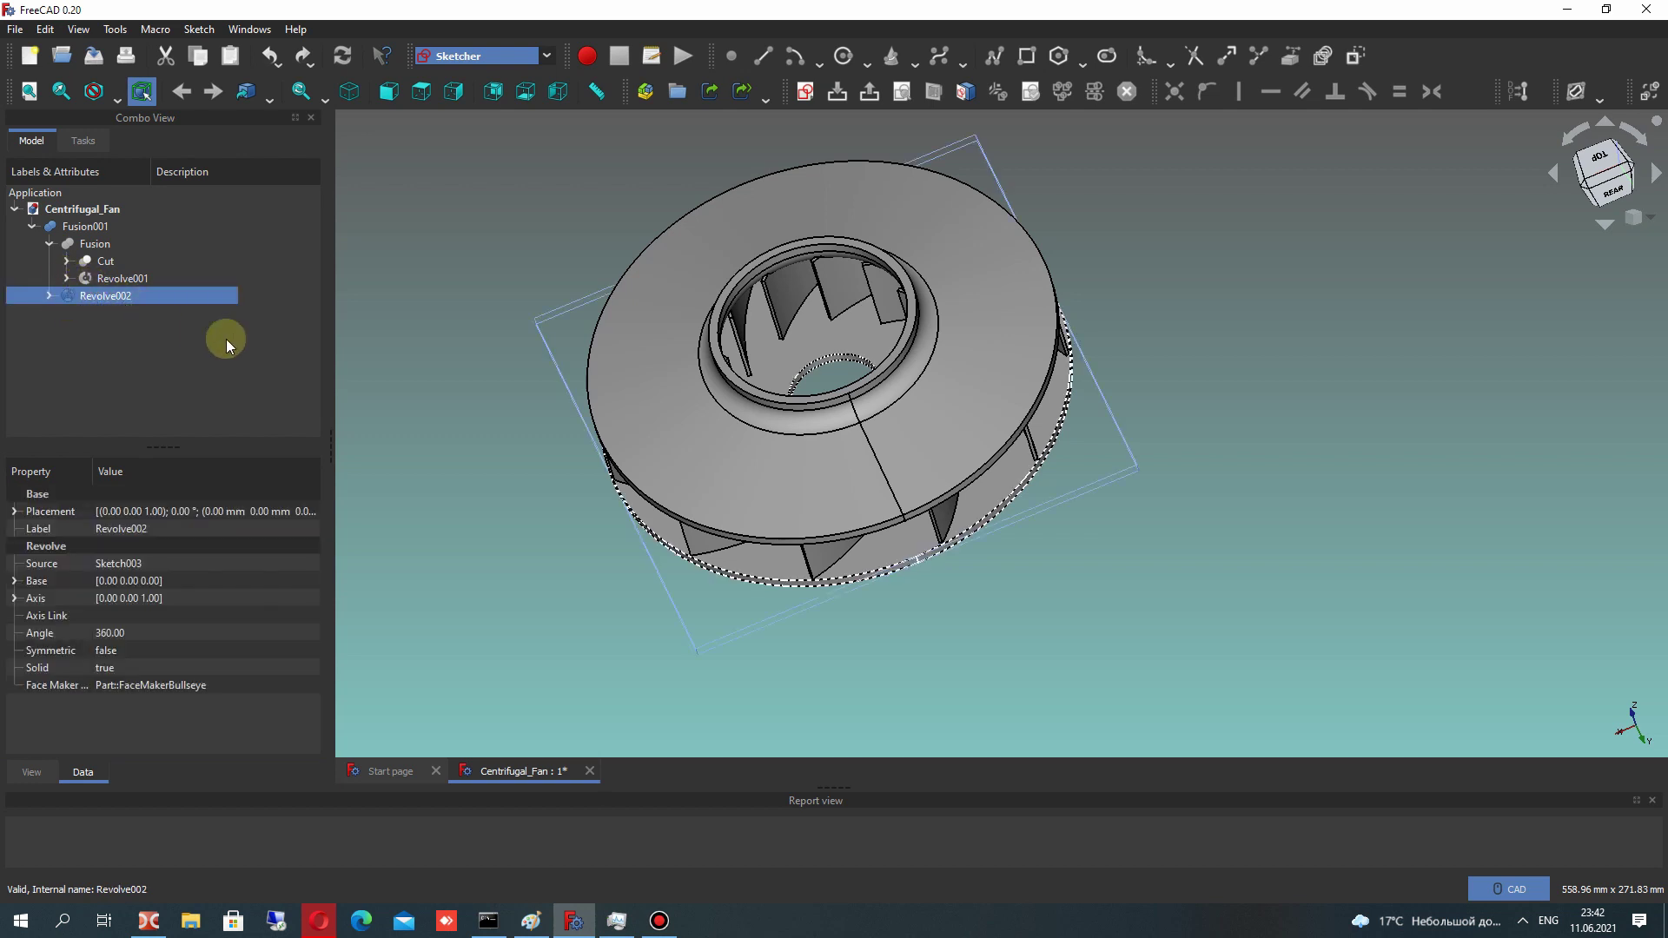
left_click(100, 279)
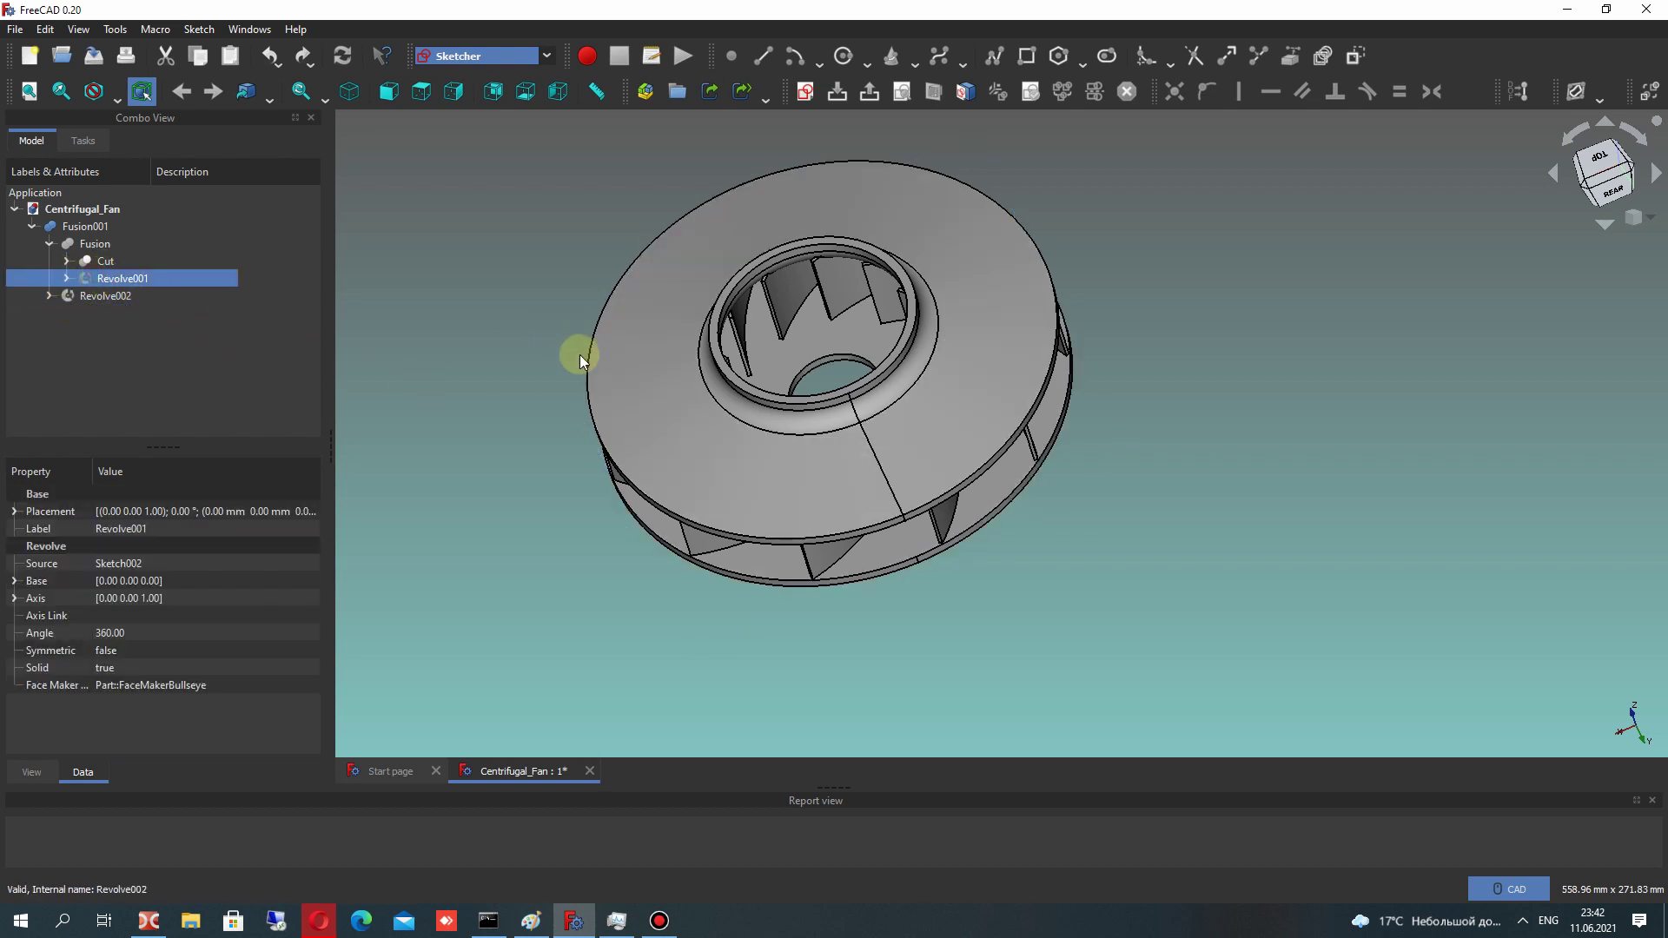
key("space")
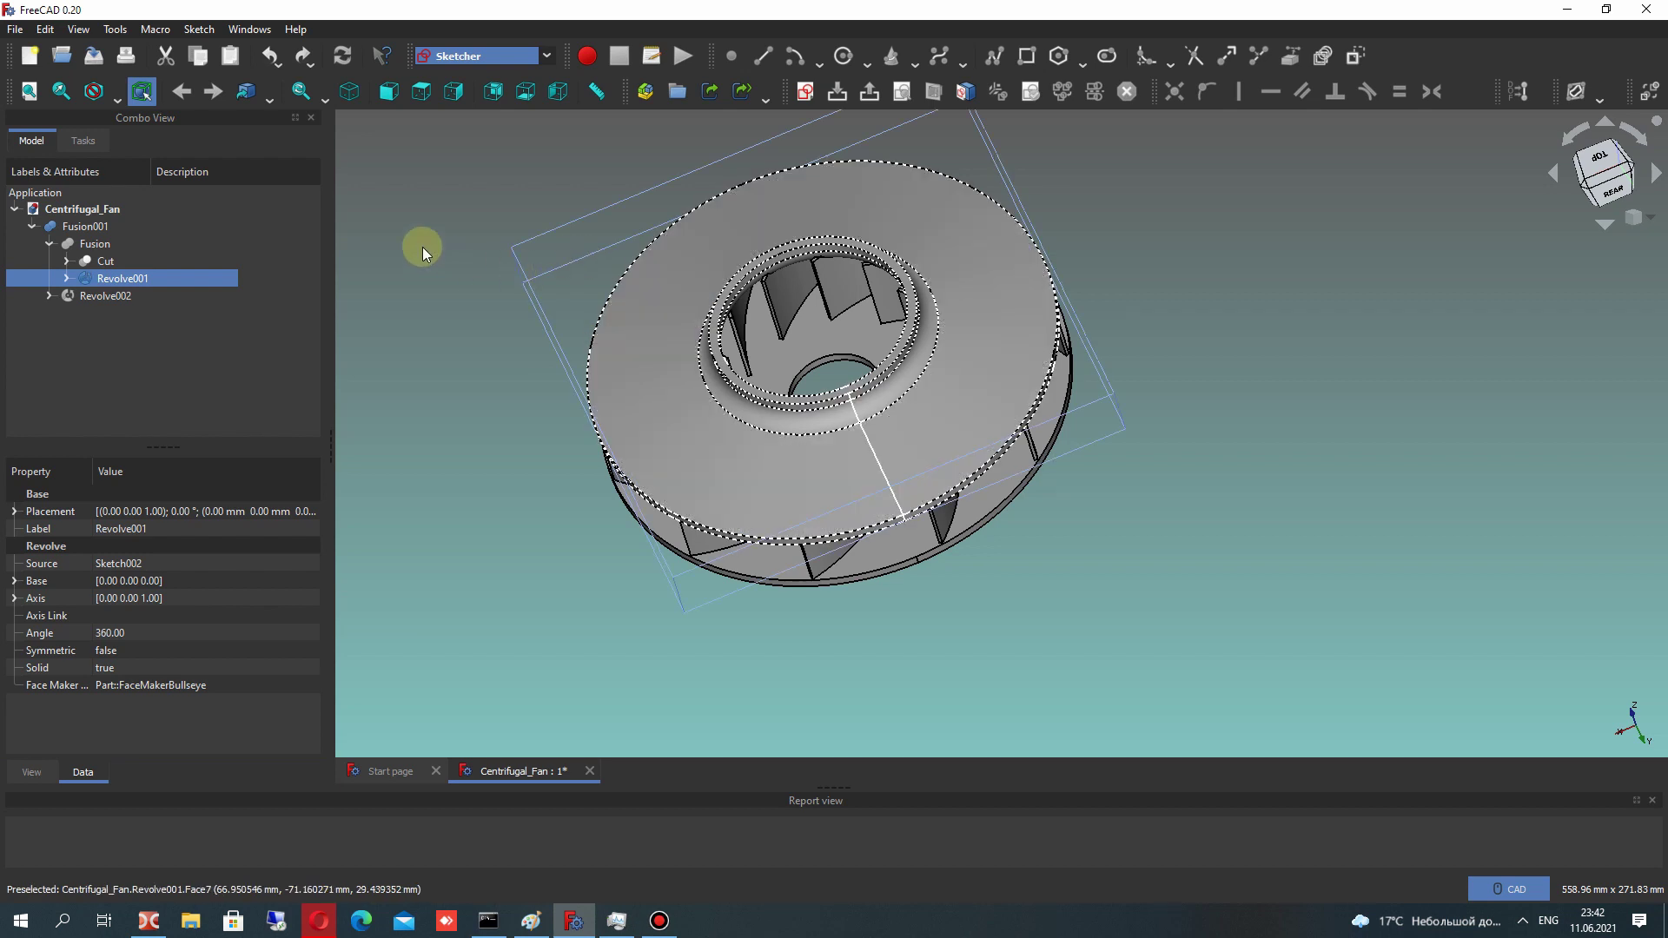
key("space")
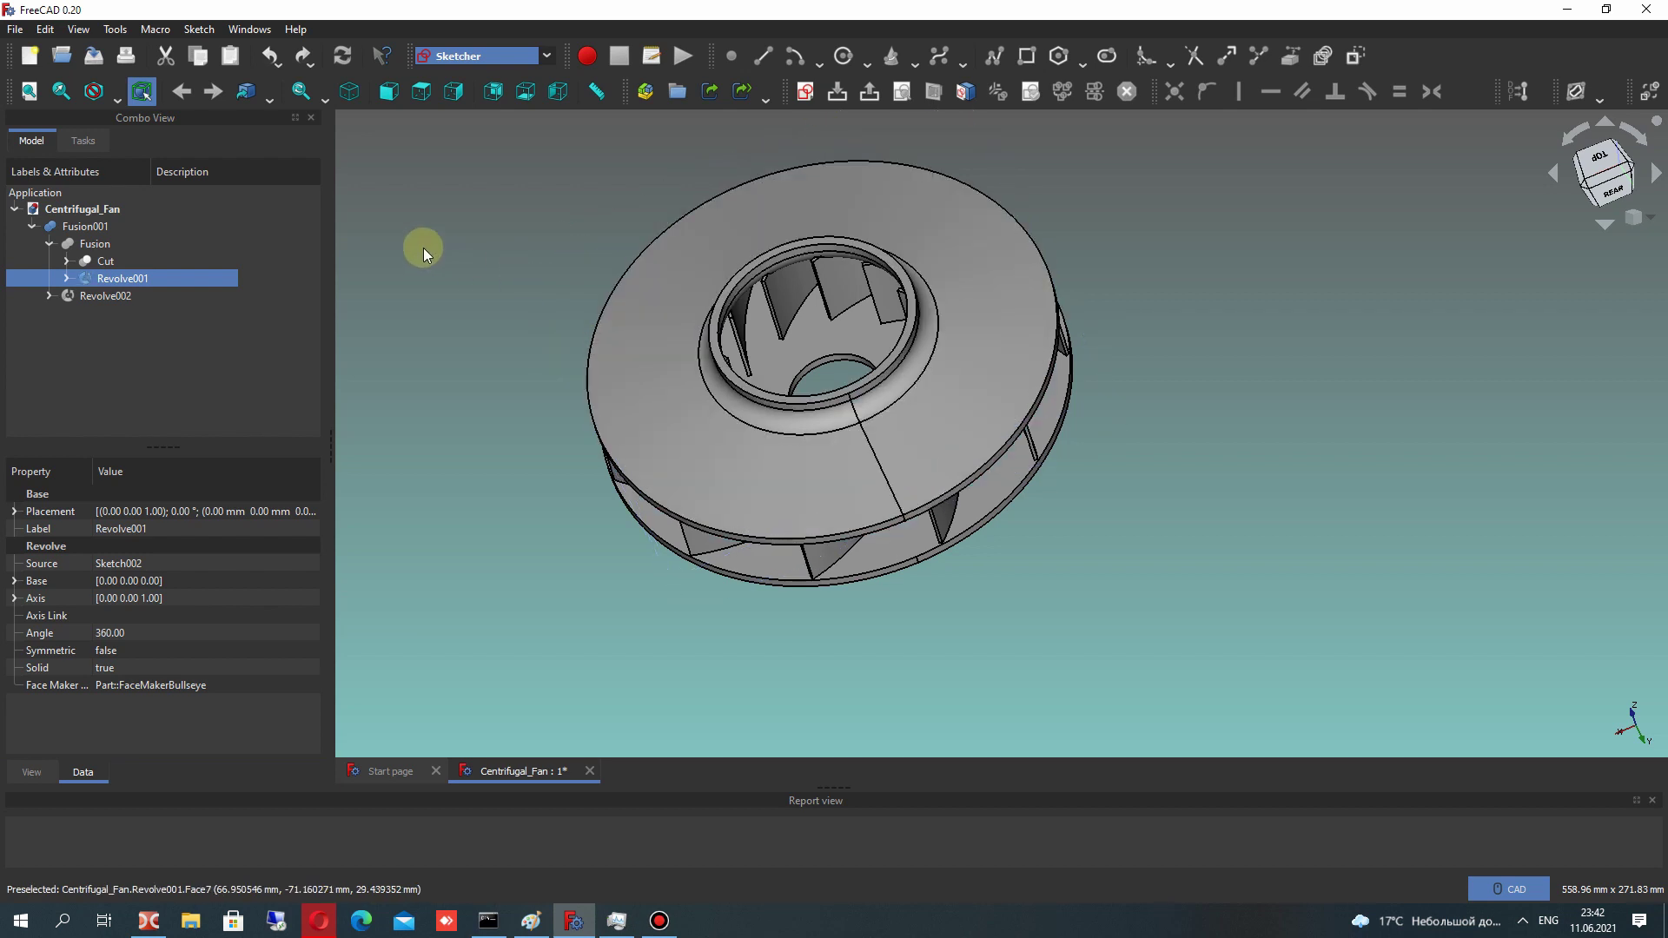
scroll(807, 324, "up", 5)
middle_click_drag(807, 324, 692, 380)
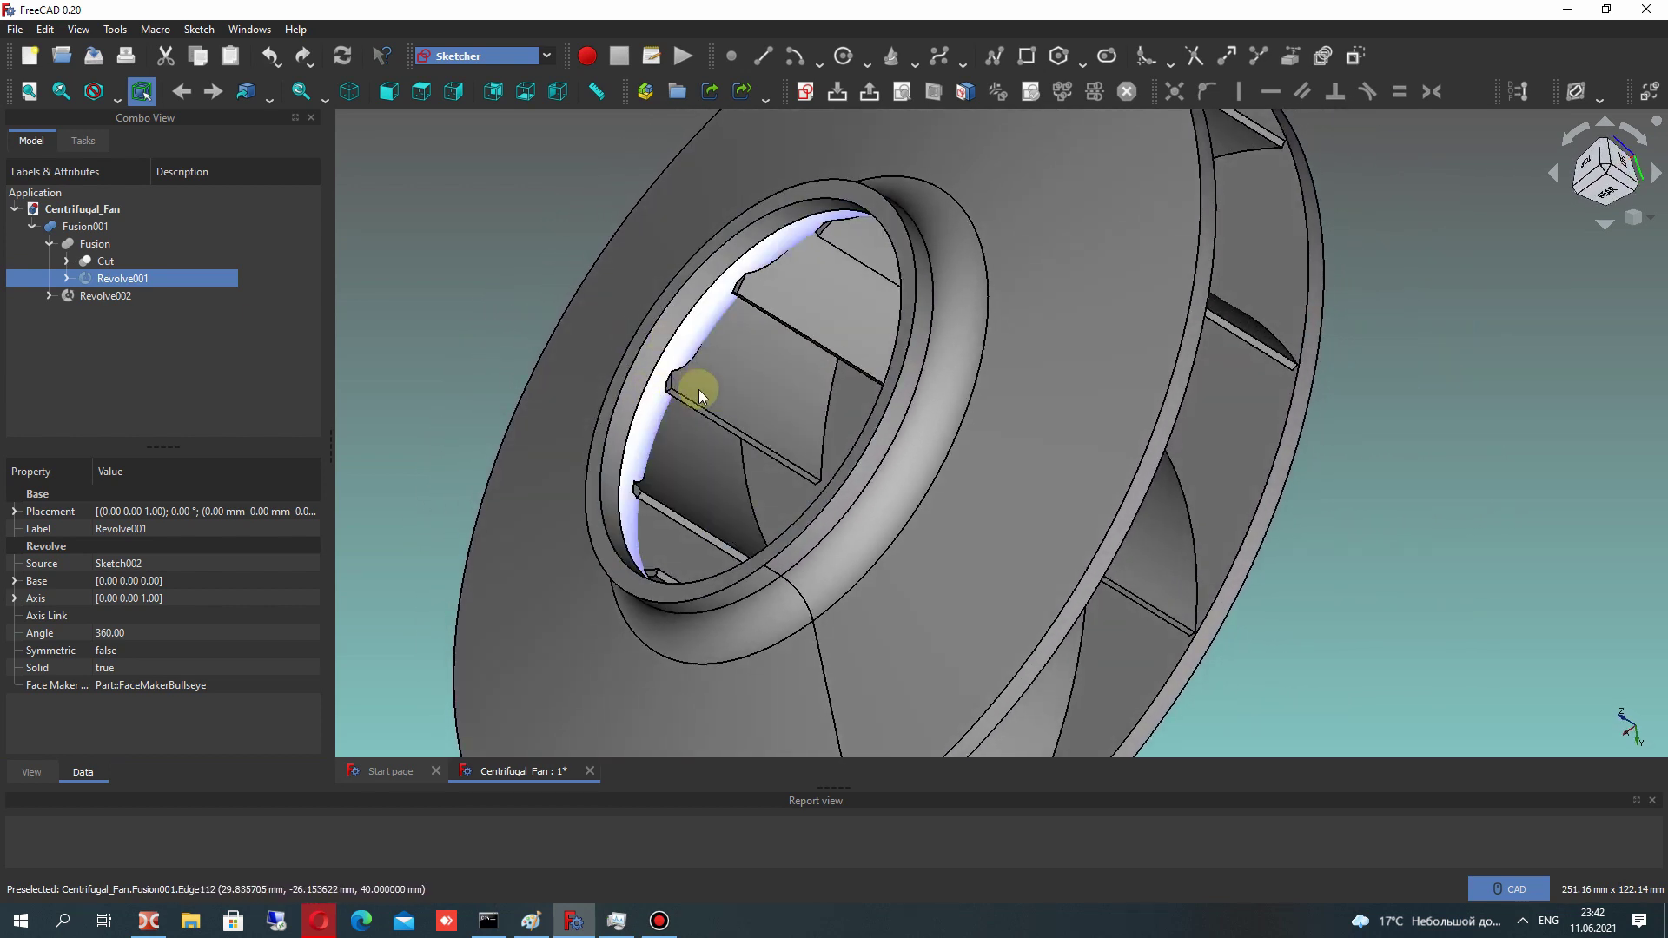
key("space")
key("space")
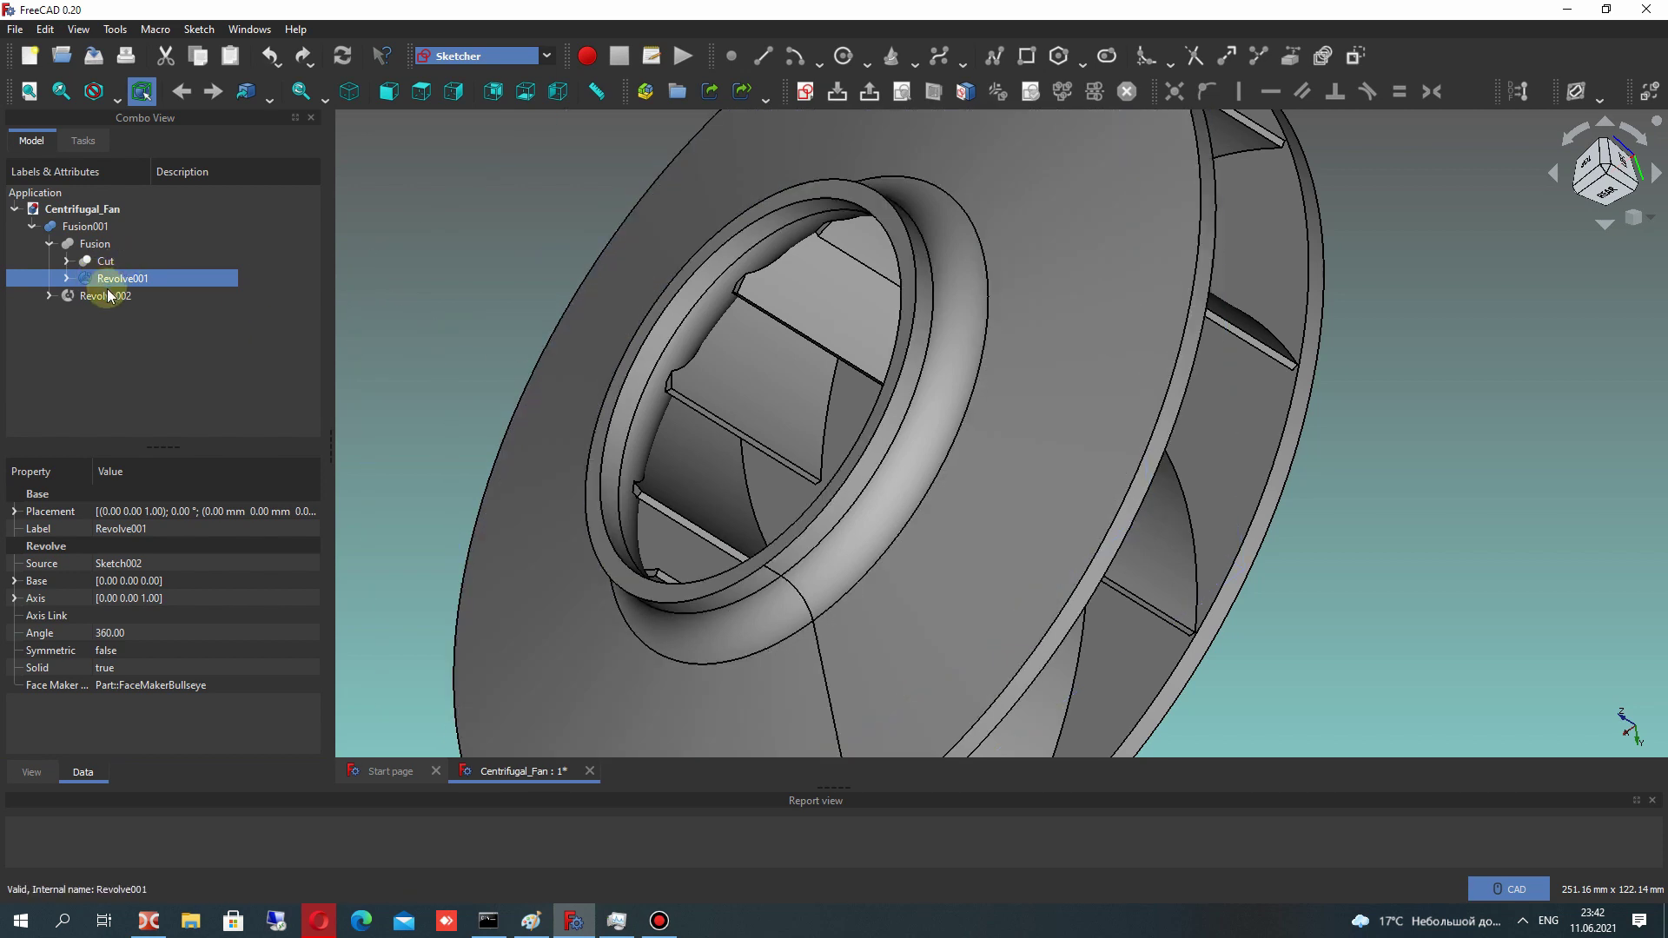
Copy the cover profile Sketch002 from under Revolve001 and paste the duplicate directly into the Centrifugal_Fan document
left_click(137, 297)
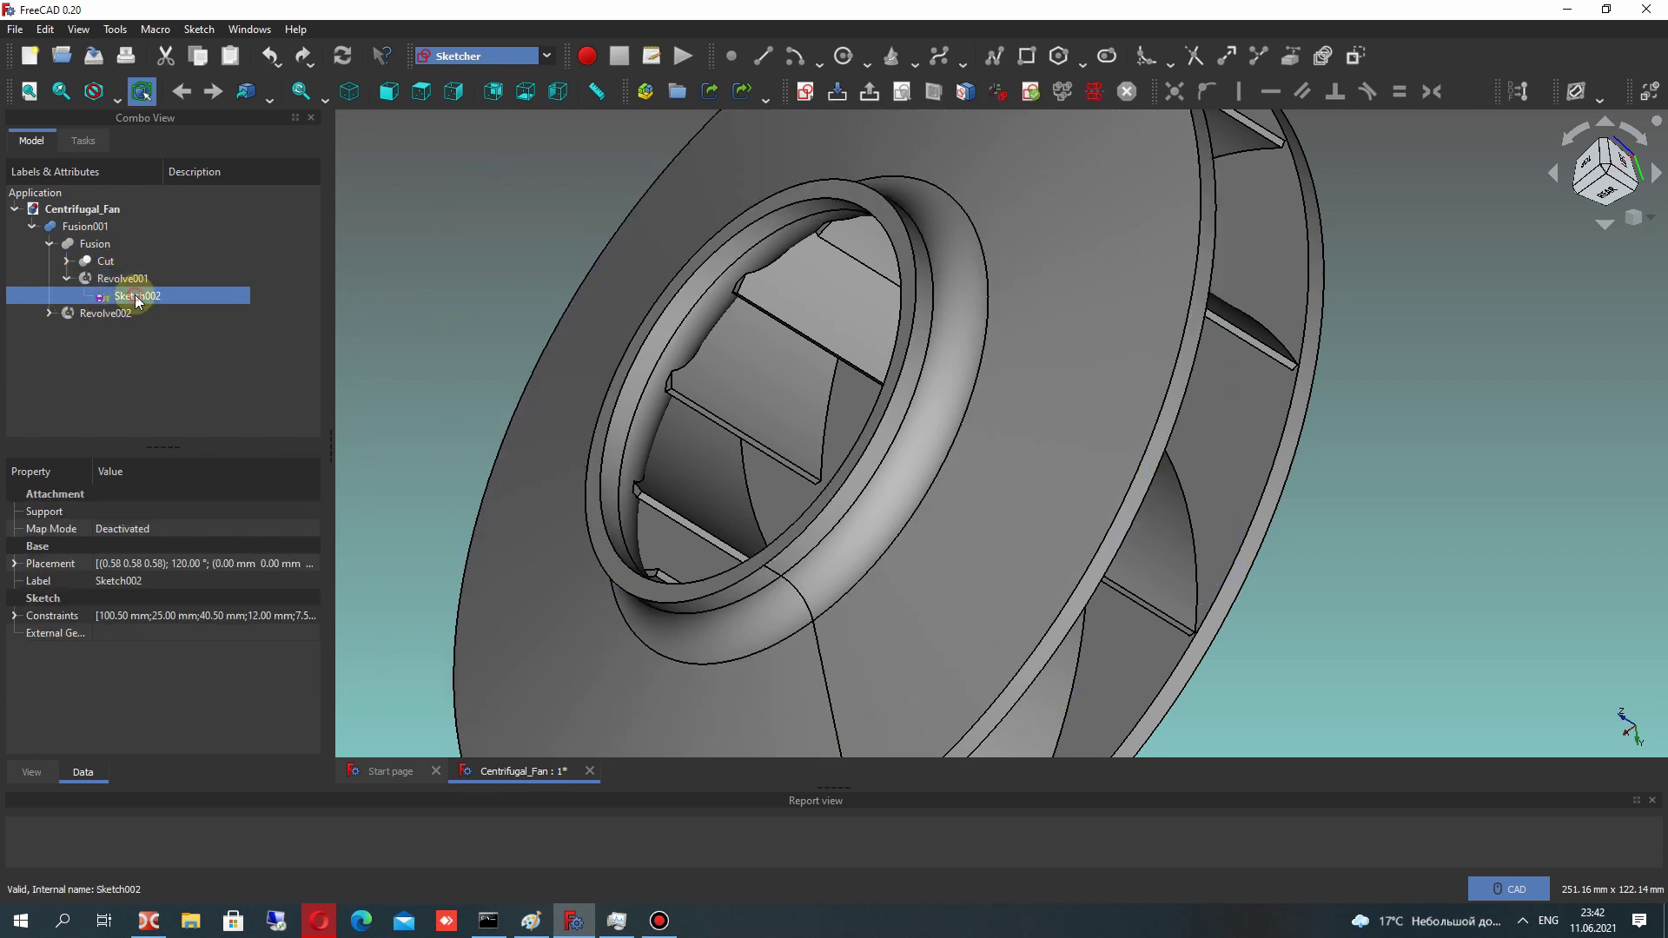
left_click(79, 210)
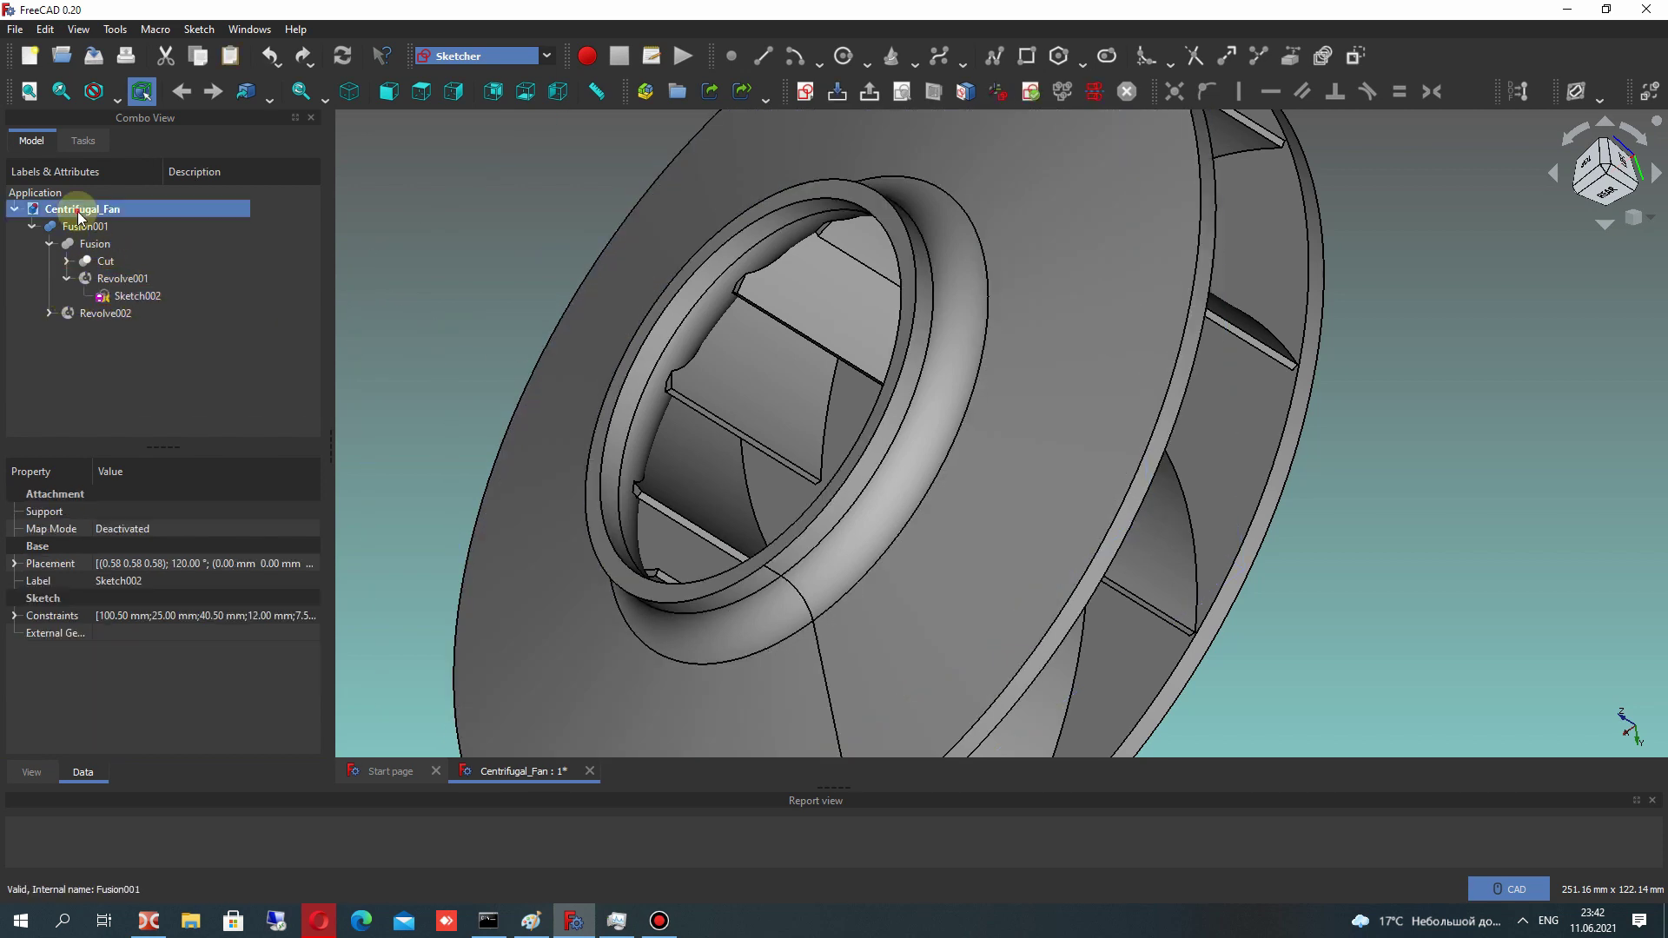
left_click(32, 227)
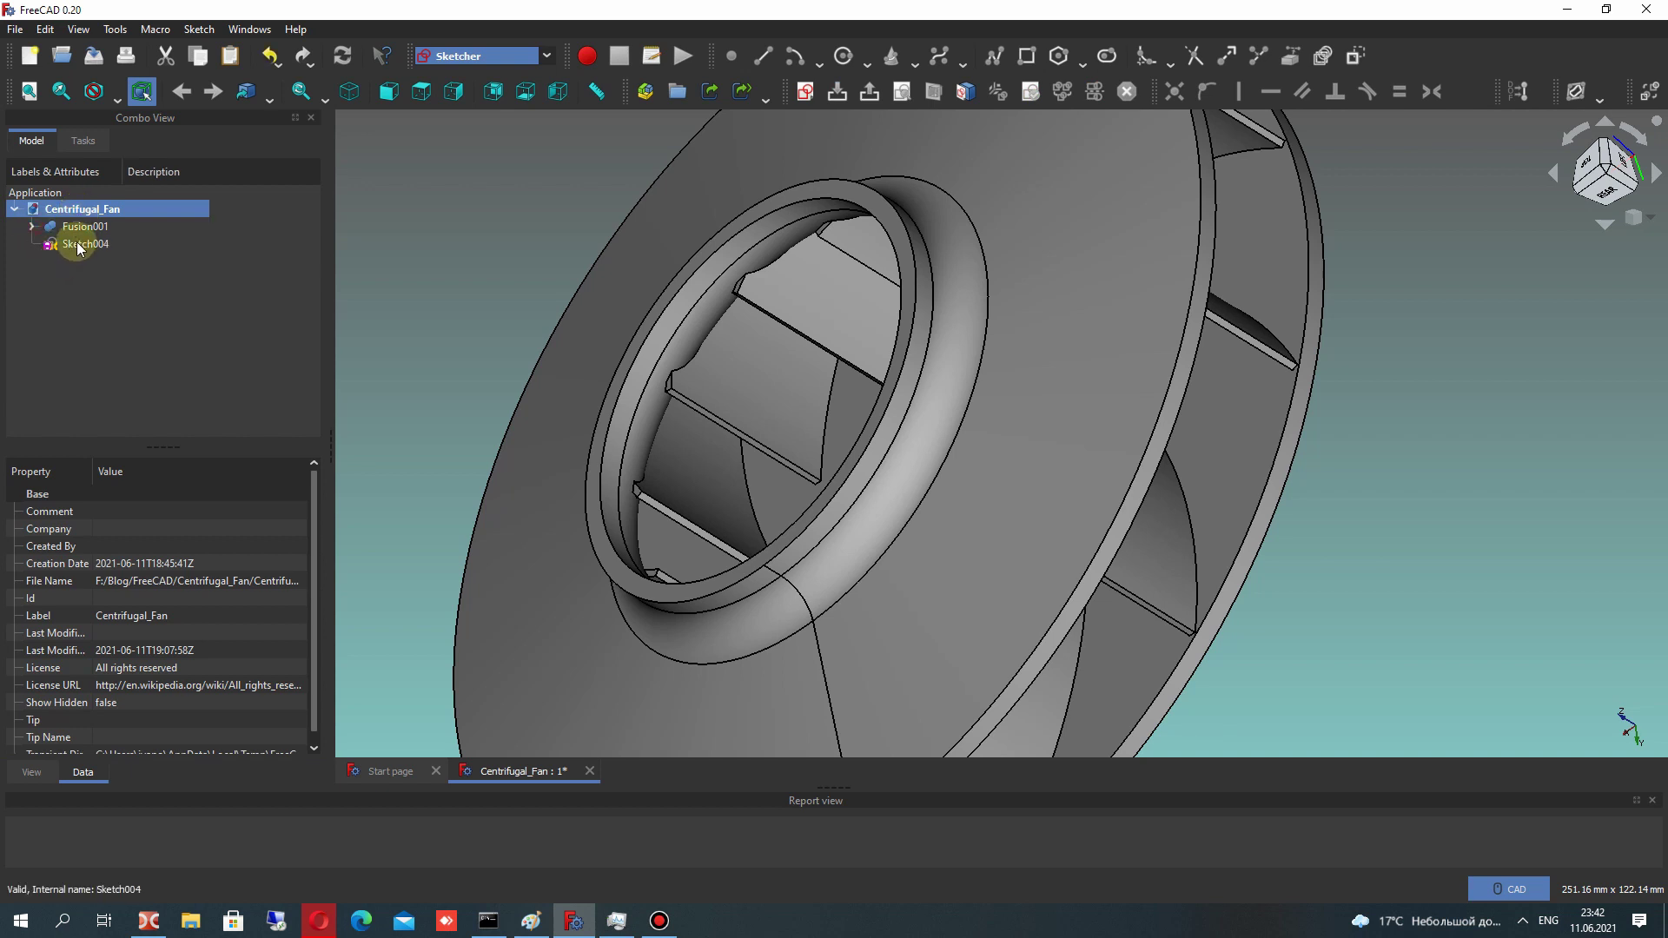
left_click(69, 246)
left_click(44, 226)
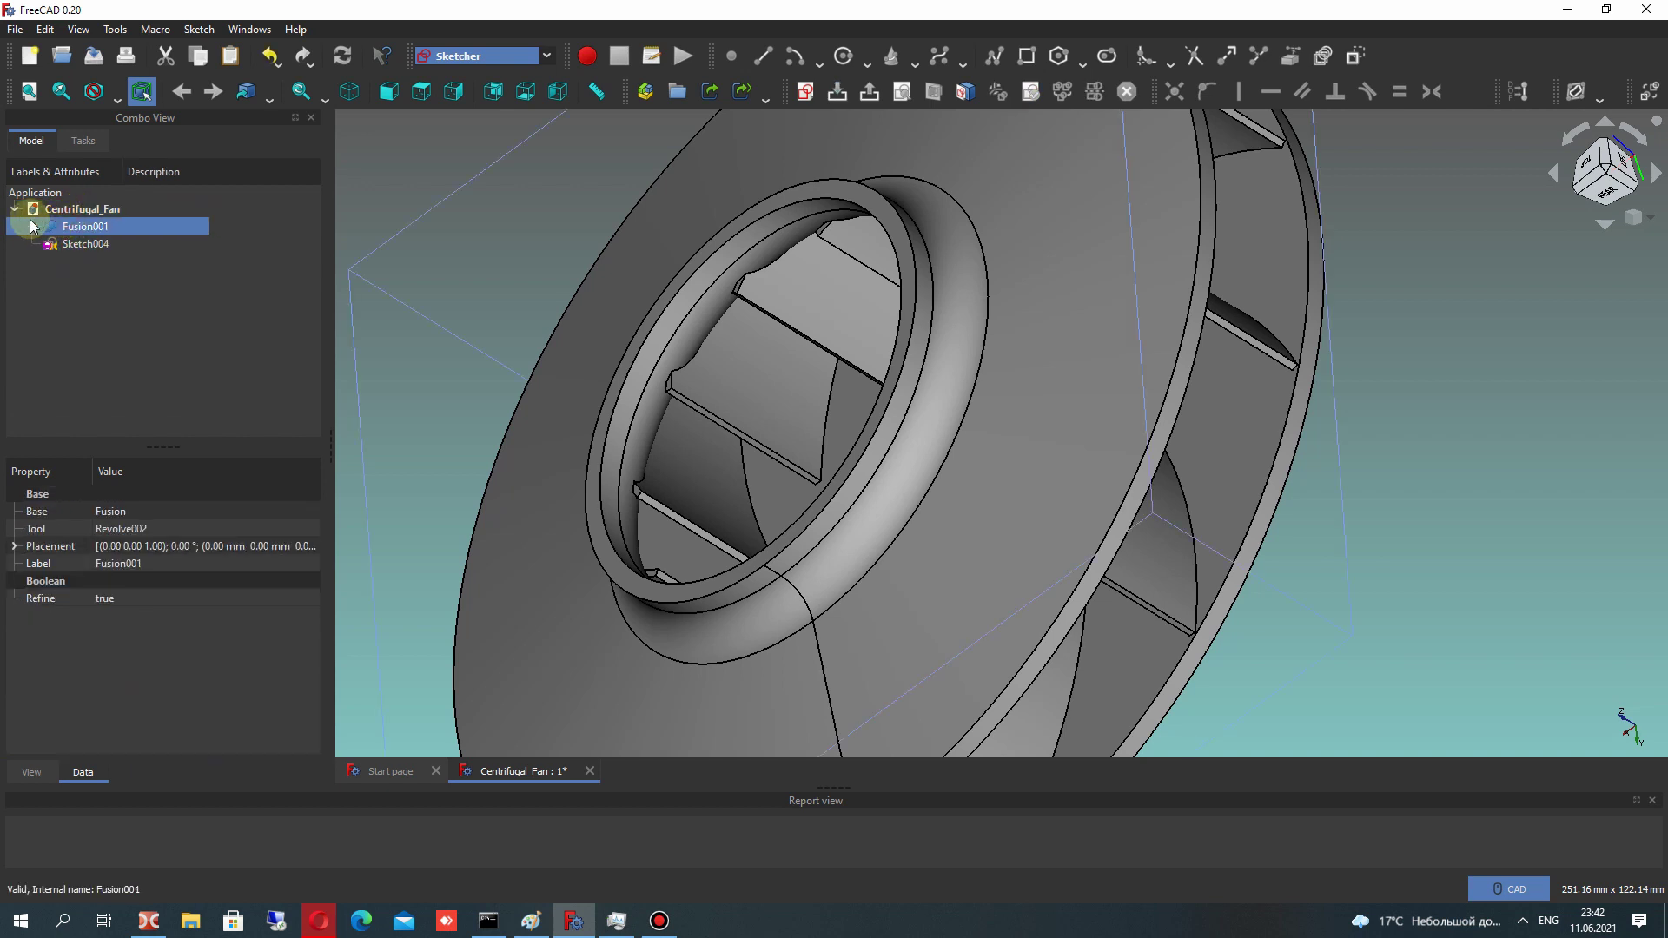
left_click(32, 227)
left_click(33, 226)
left_click(86, 244)
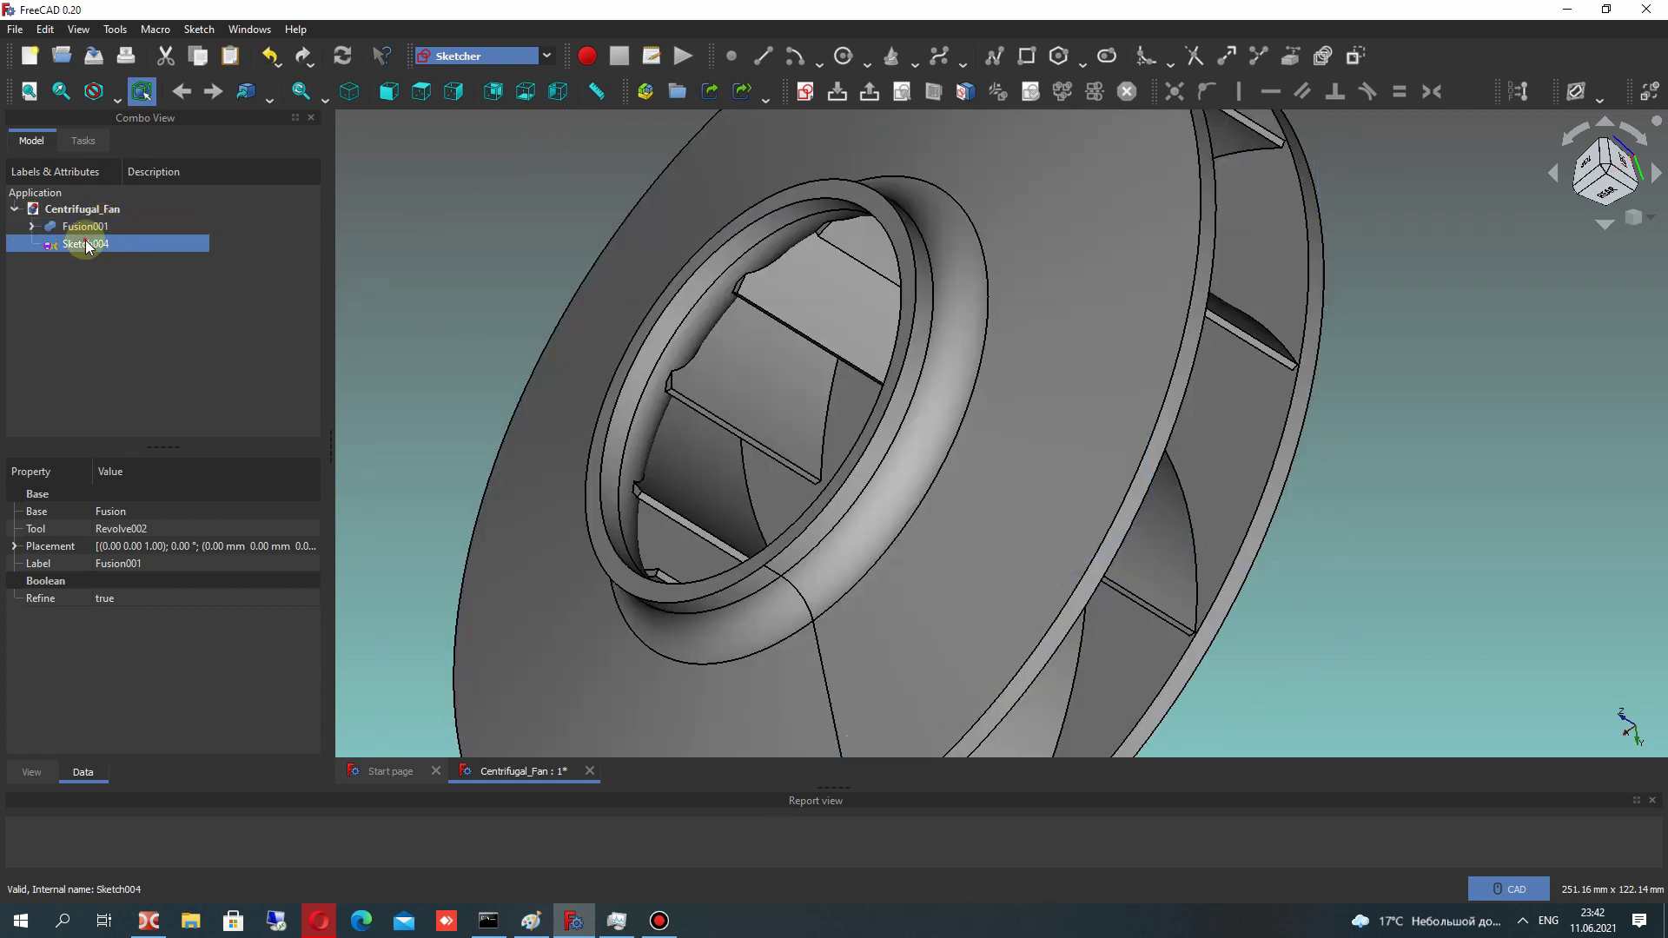
Compare the profile Sketch004 with the wheel by hiding Fusion001 temporarily and showing it again
mouse_move(826, 425)
middle_mouse_down()
mouse_move(871, 450)
mouse_move(849, 353)
mouse_move(518, 473)
mouse_move(820, 492)
mouse_move(617, 417)
mouse_move(852, 432)
mouse_move(770, 399)
mouse_move(532, 401)
mouse_move(961, 354)
middle_mouse_up()
scroll(848, 252, "up", 3)
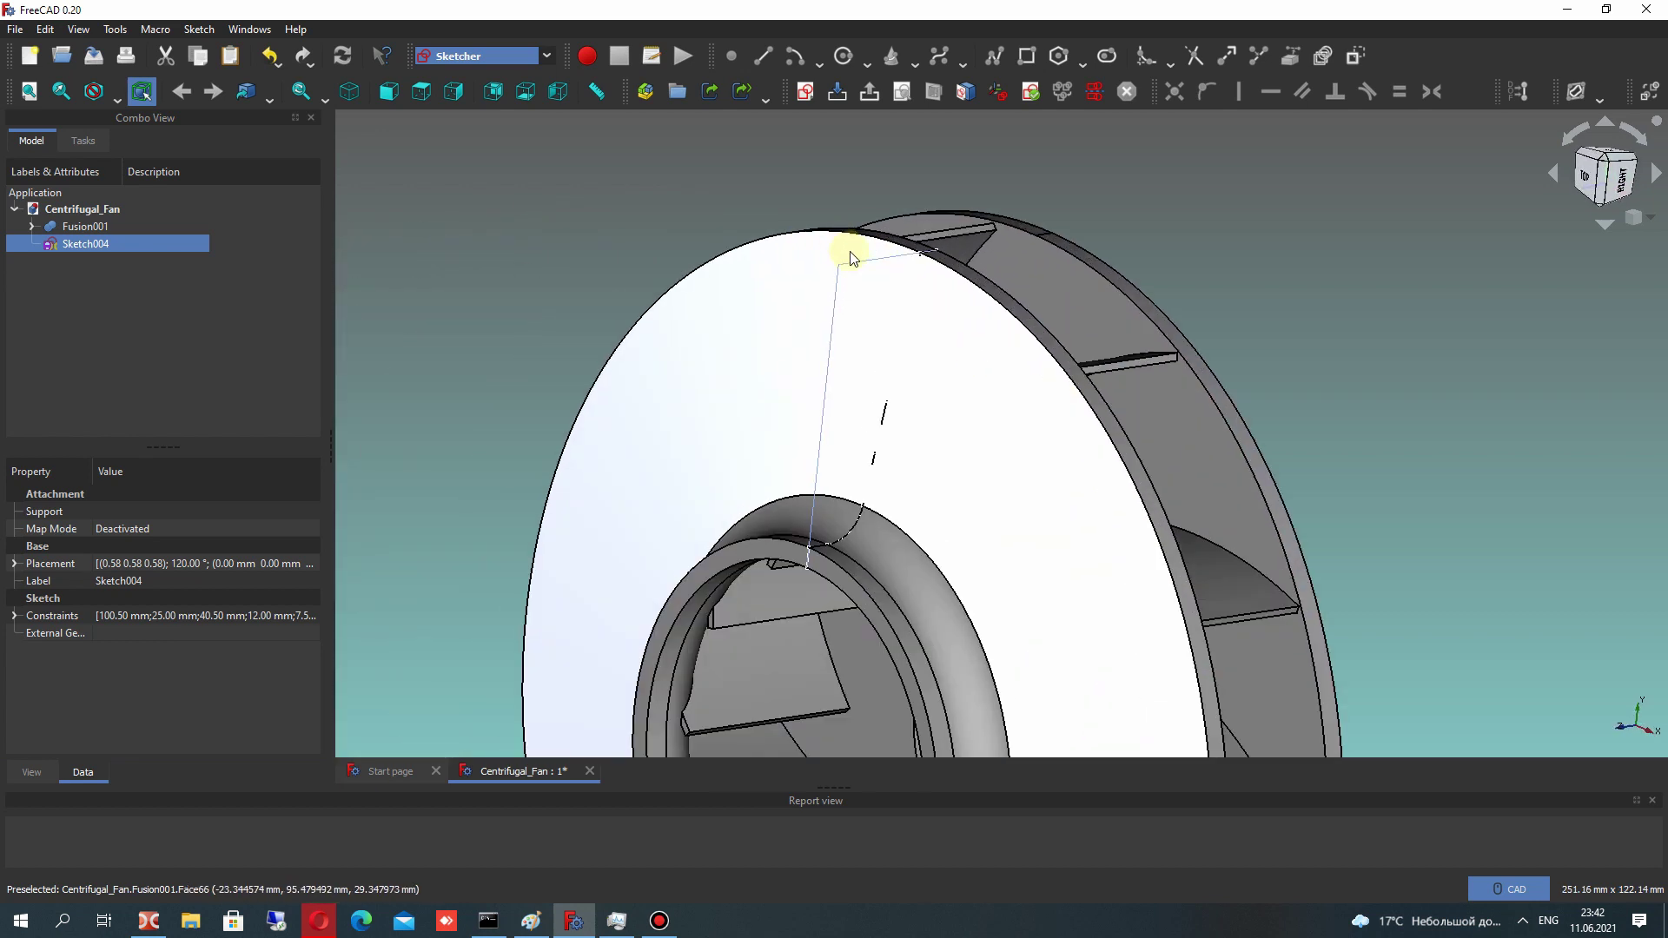
left_click(70, 228)
key("space")
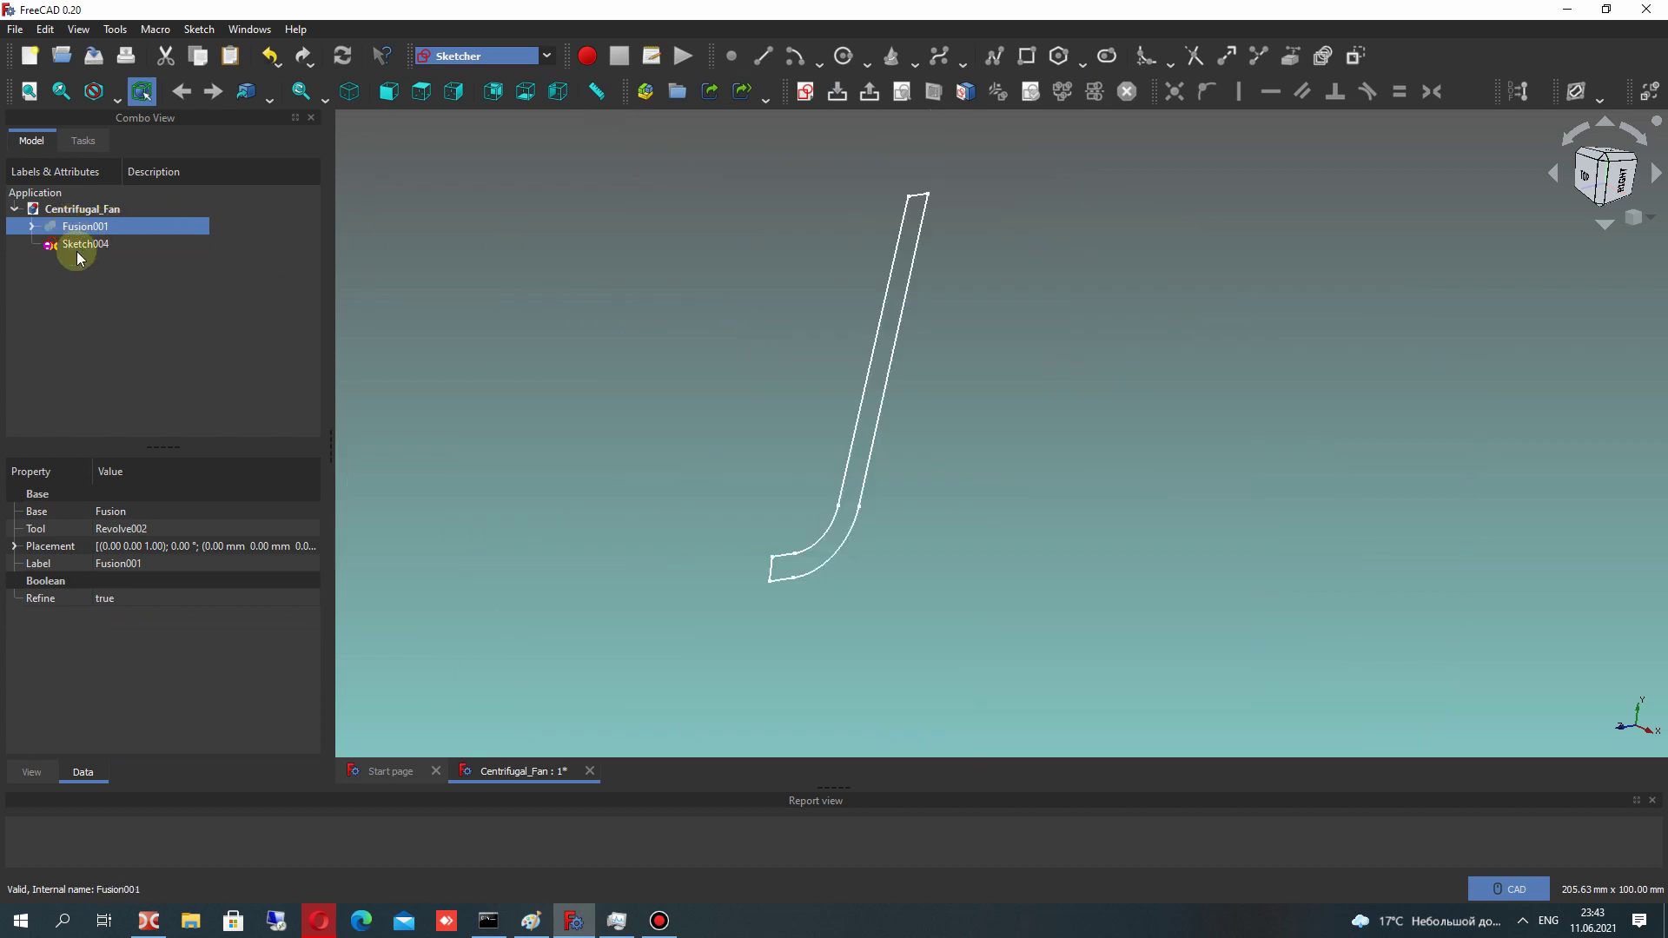
key("space")
left_click(79, 246)
right_click(78, 246)
key("Escape")
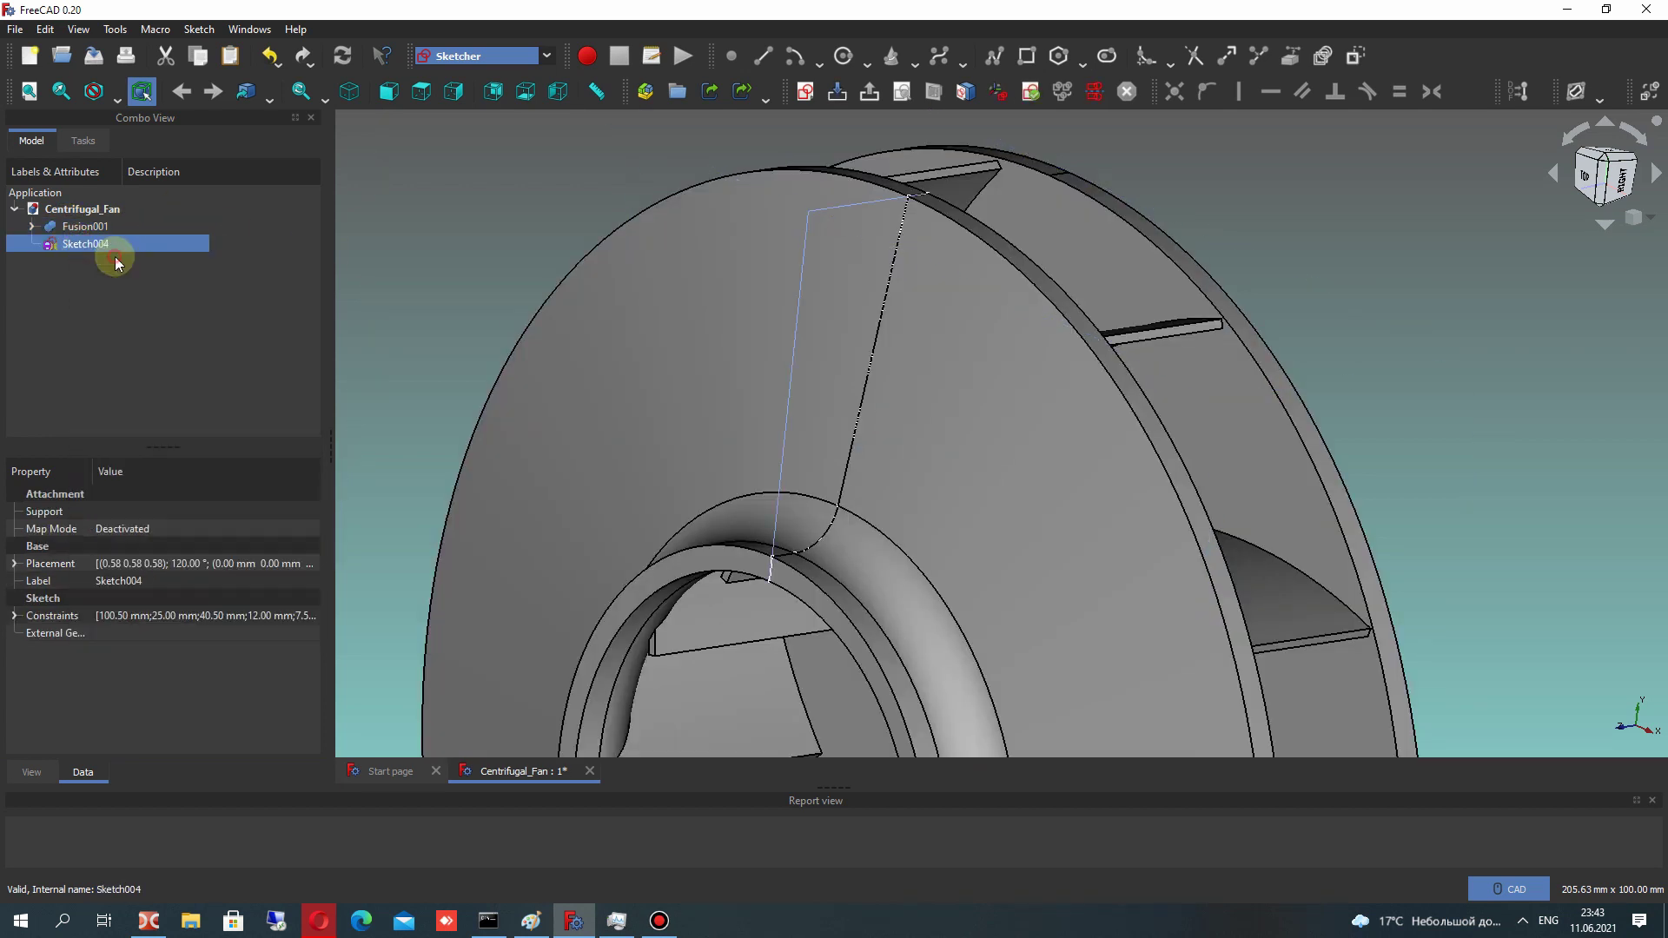
Open the duplicated cover profile Sketch004 for editing around its curved section
double_click(116, 258)
middle_click_drag(799, 609, 964, 383)
scroll(869, 408, "up", 2)
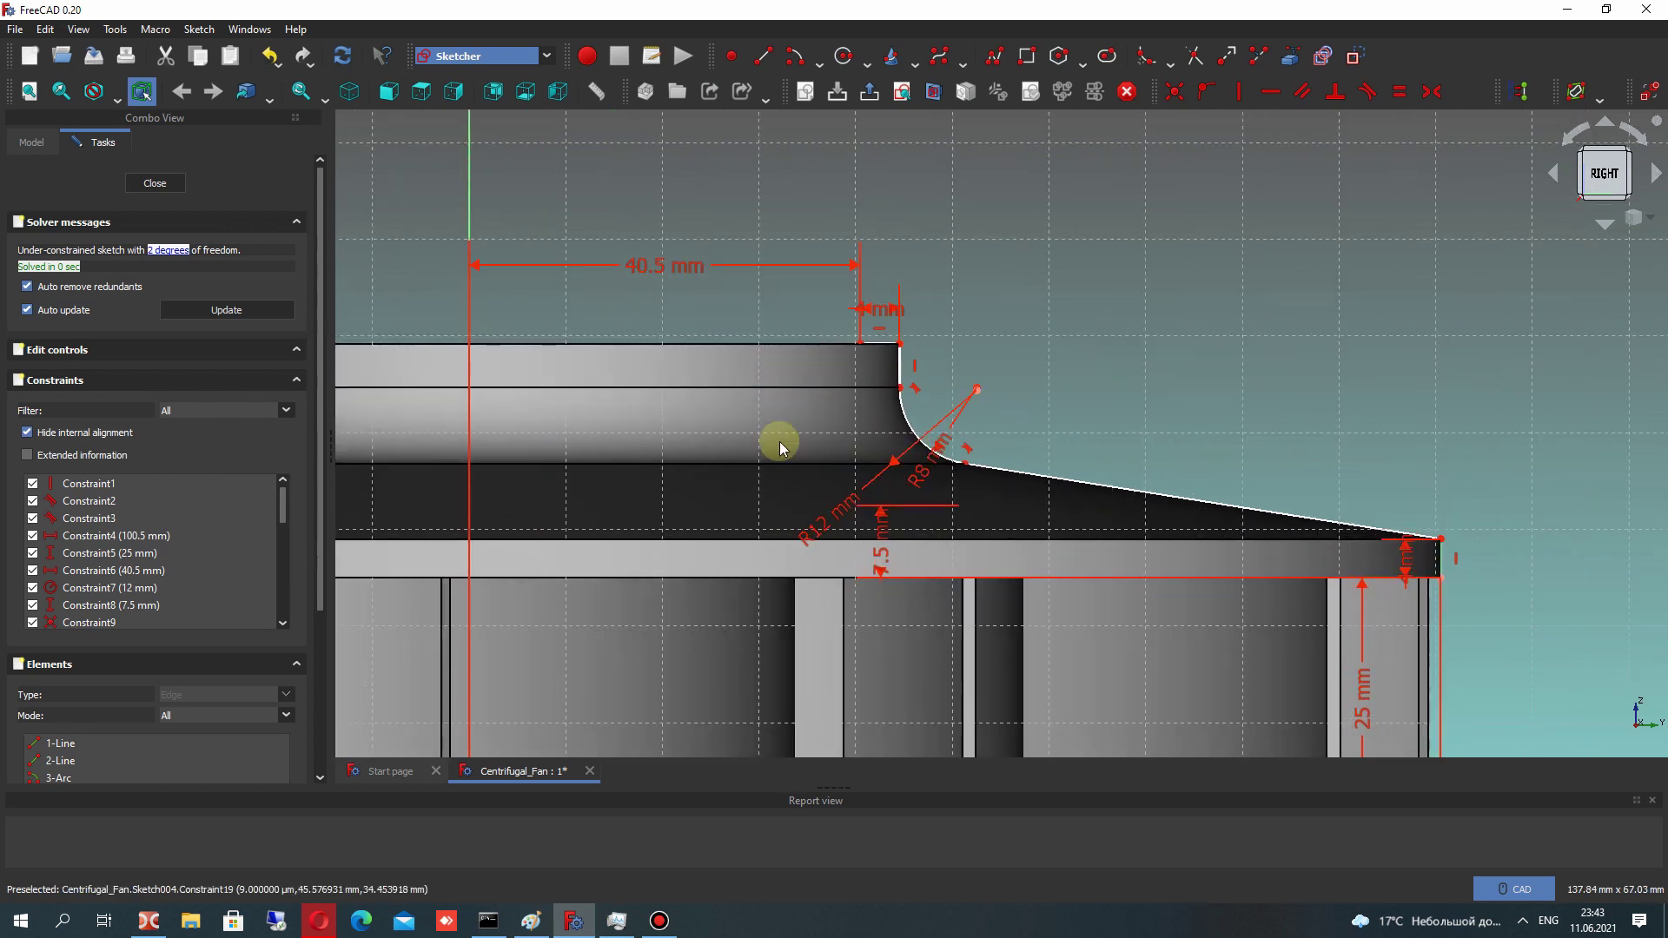
Set the transparency of Fusion001 to 85 while keeping Sketch004 open for editing
left_click(31, 143)
left_click(70, 230)
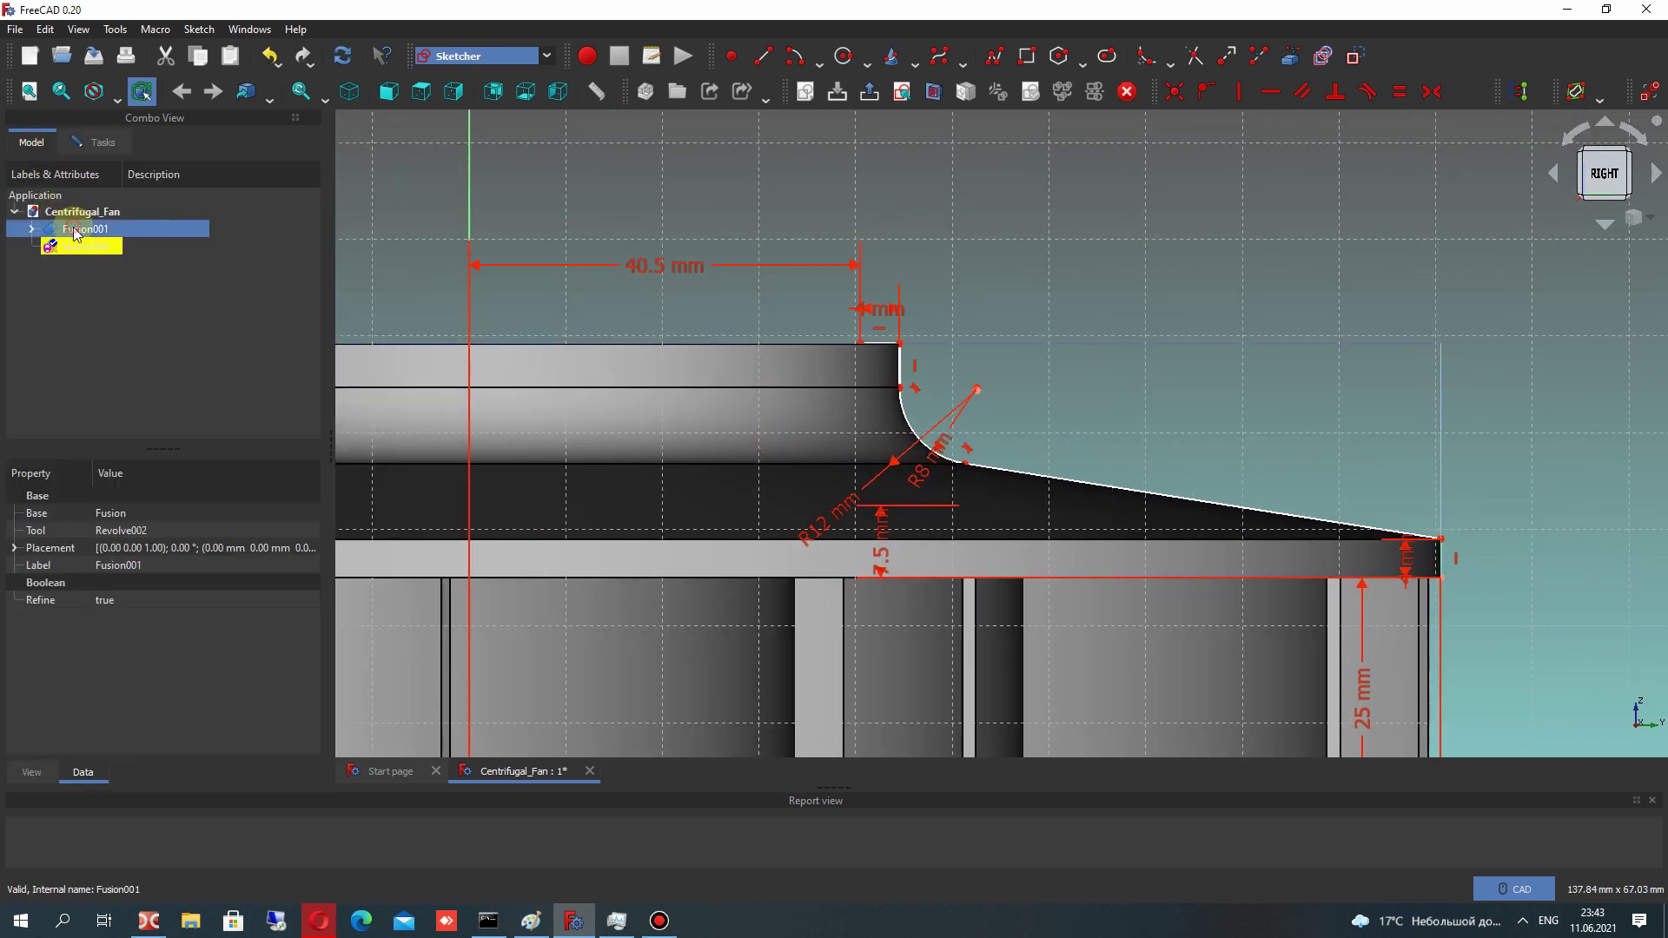
left_click(32, 772)
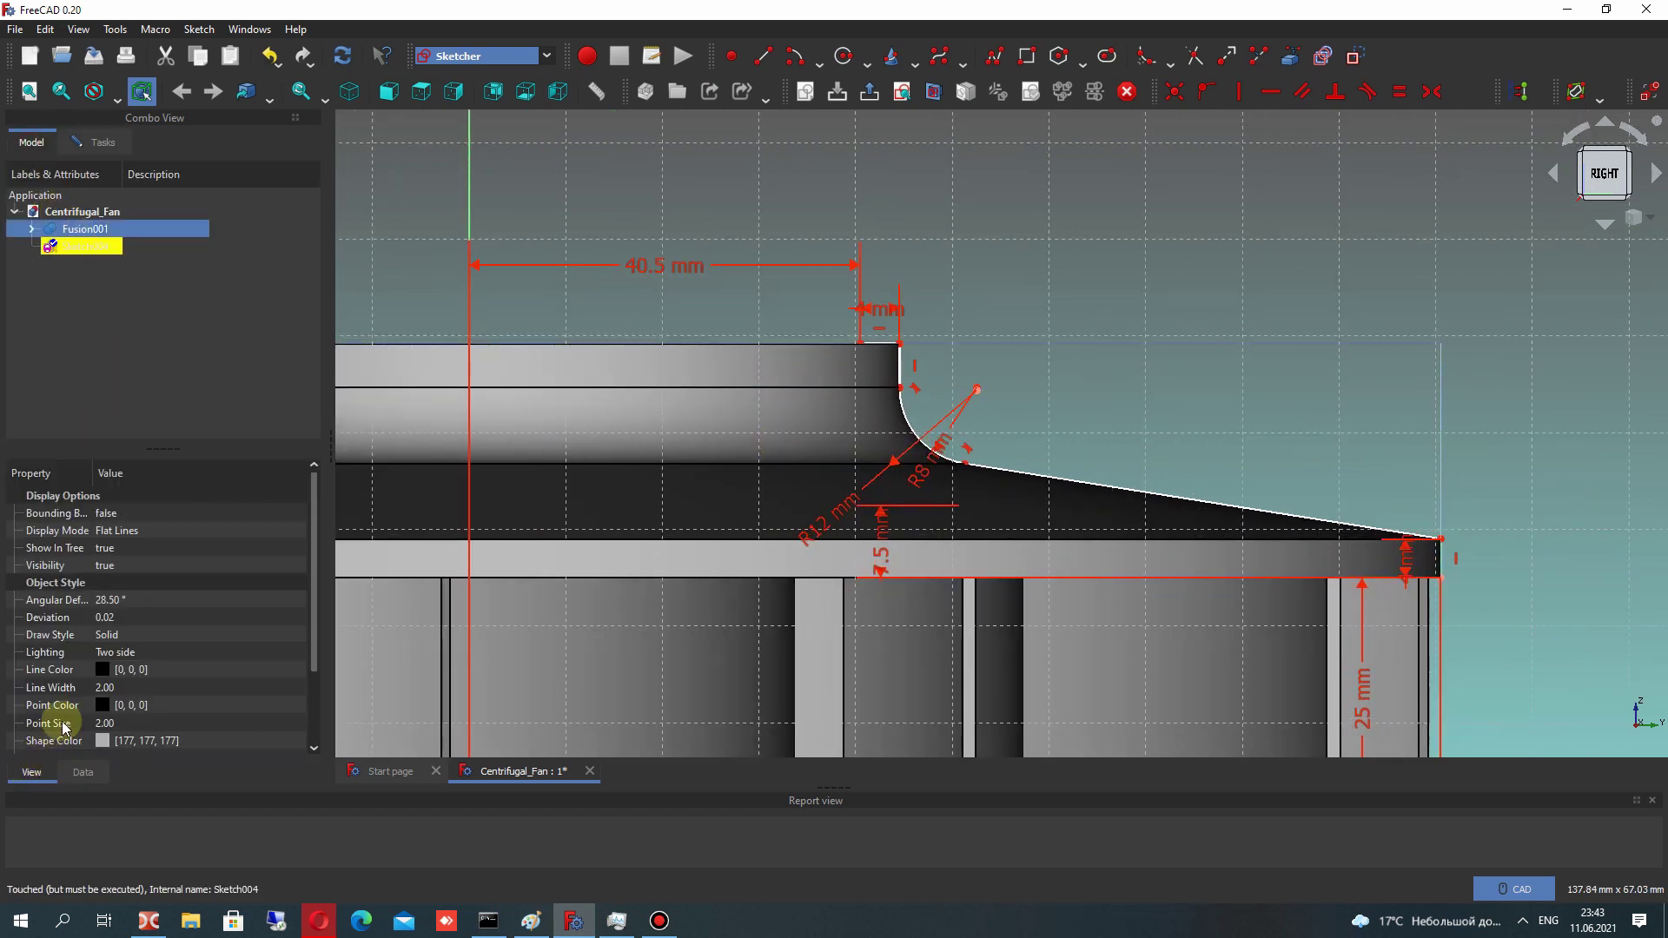
scroll(118, 622, "down", 1)
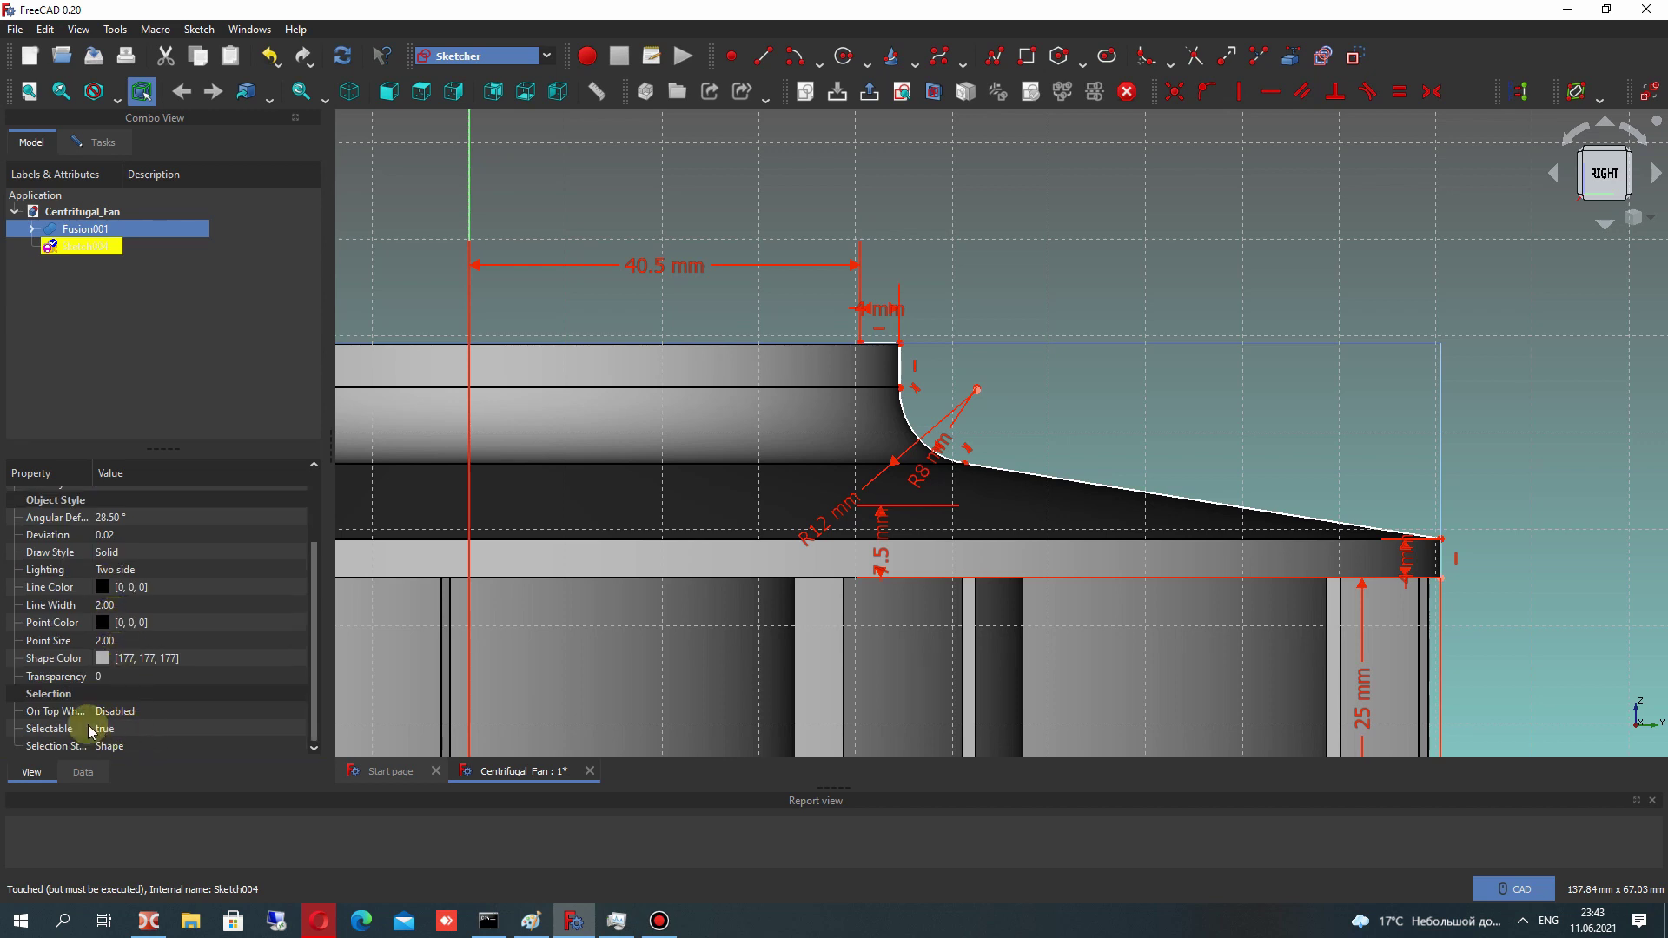
scroll(92, 704, "up", 1)
scroll(97, 694, "down", 1)
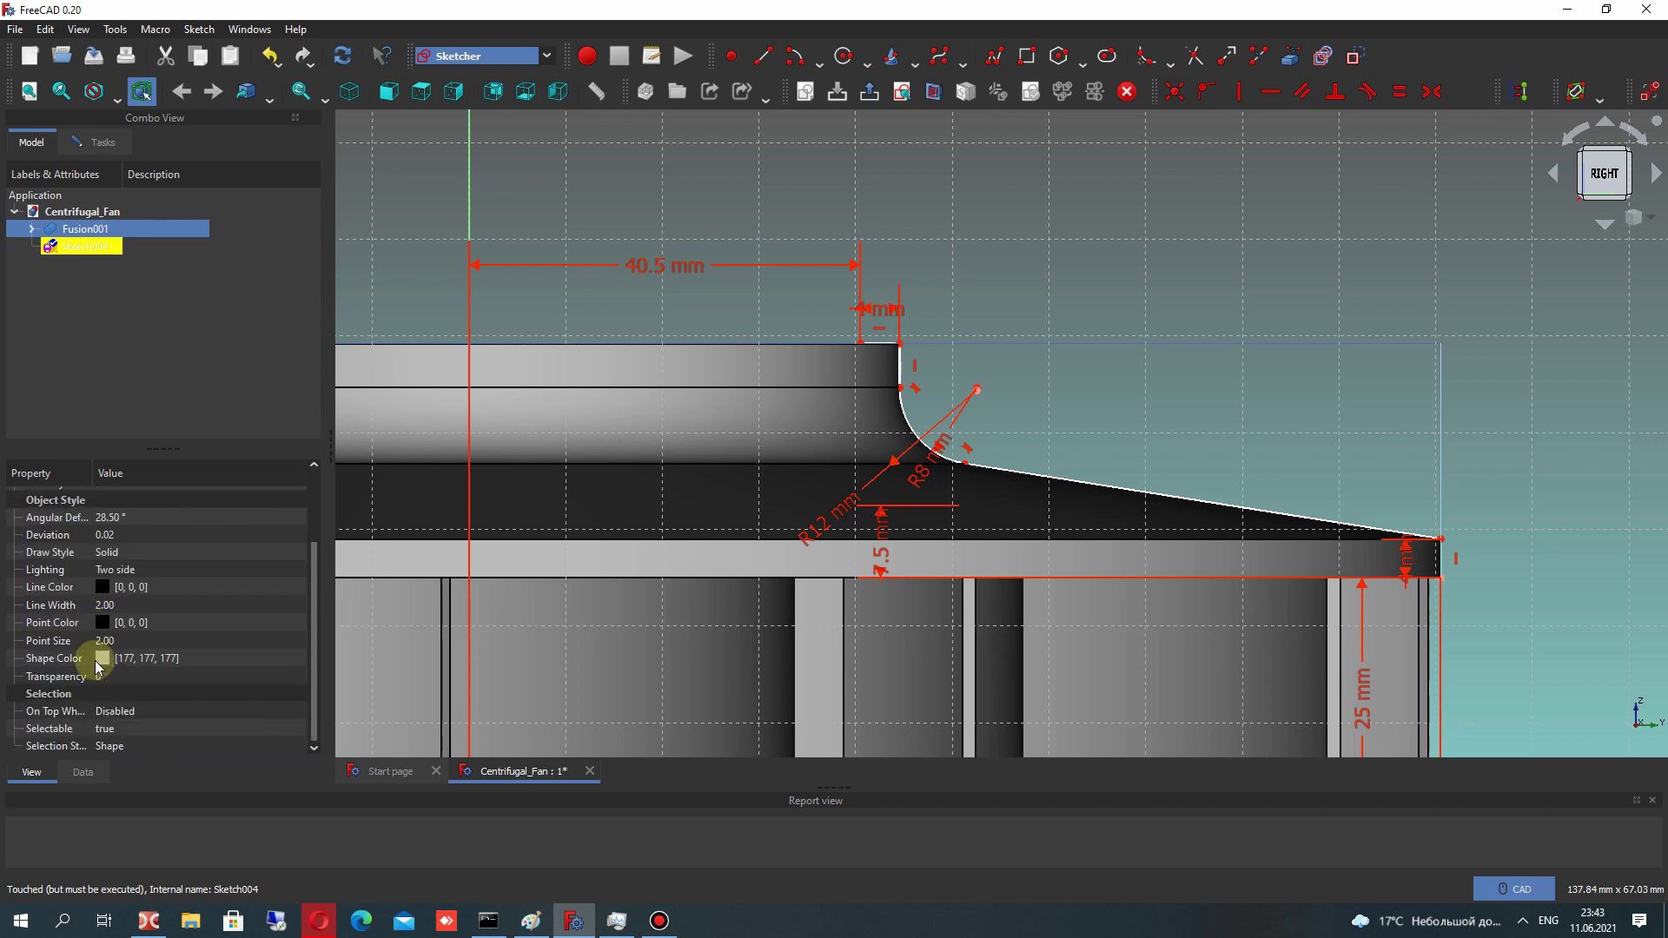
left_click(109, 678)
type("8")
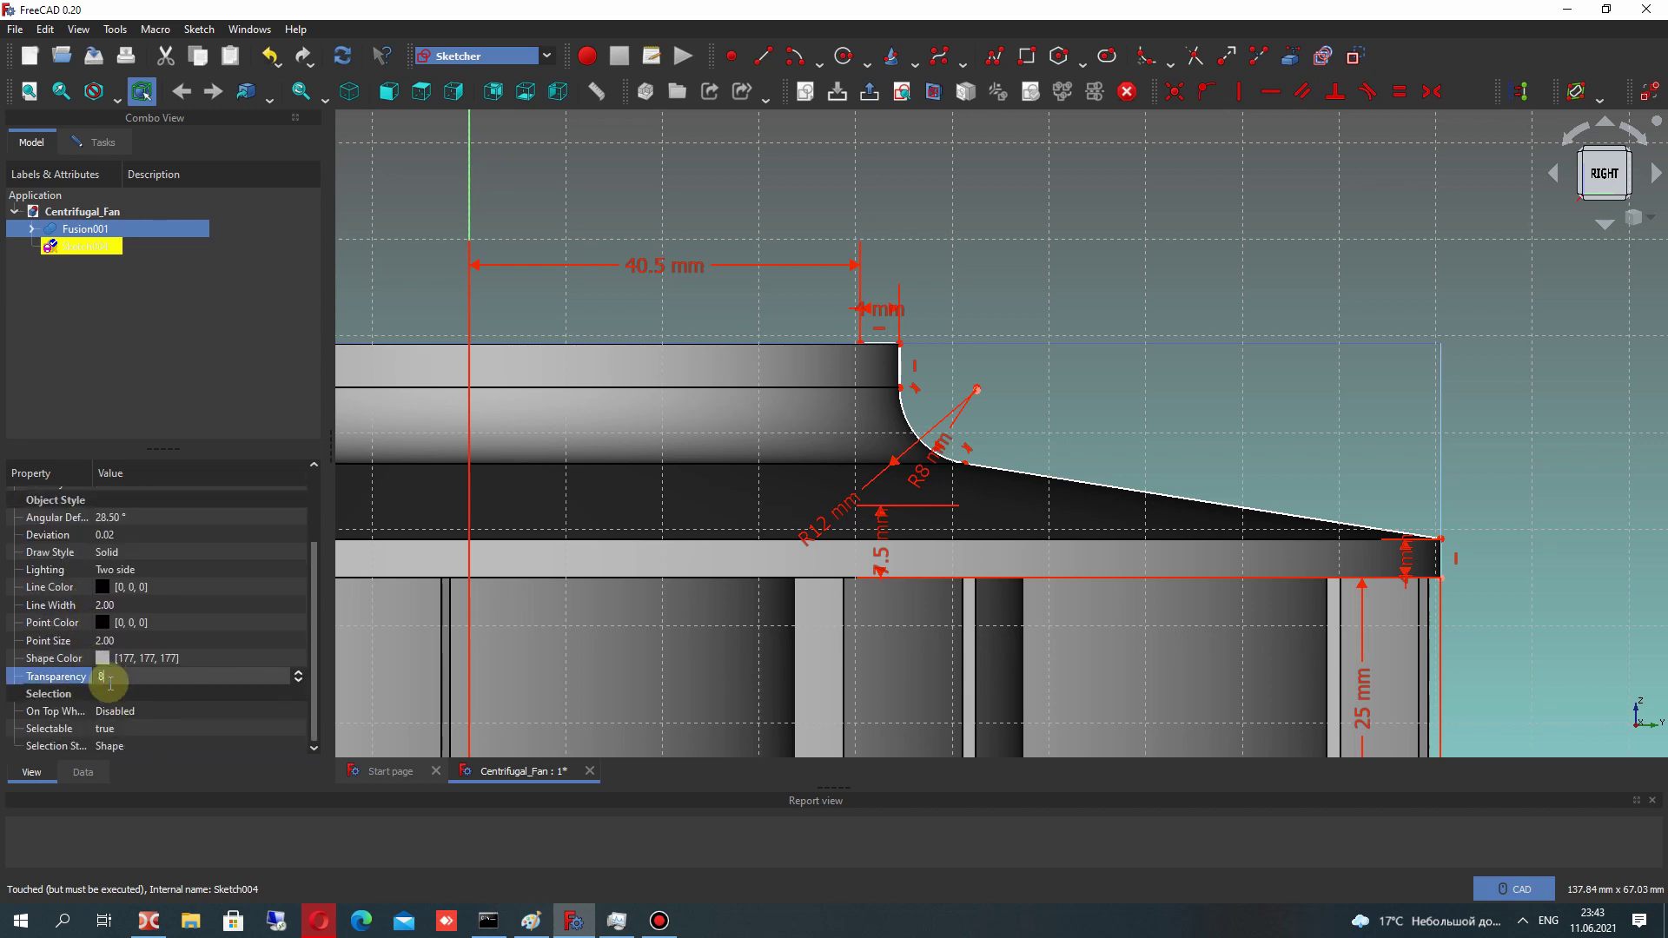
type("5")
scroll(879, 450, "up", 5)
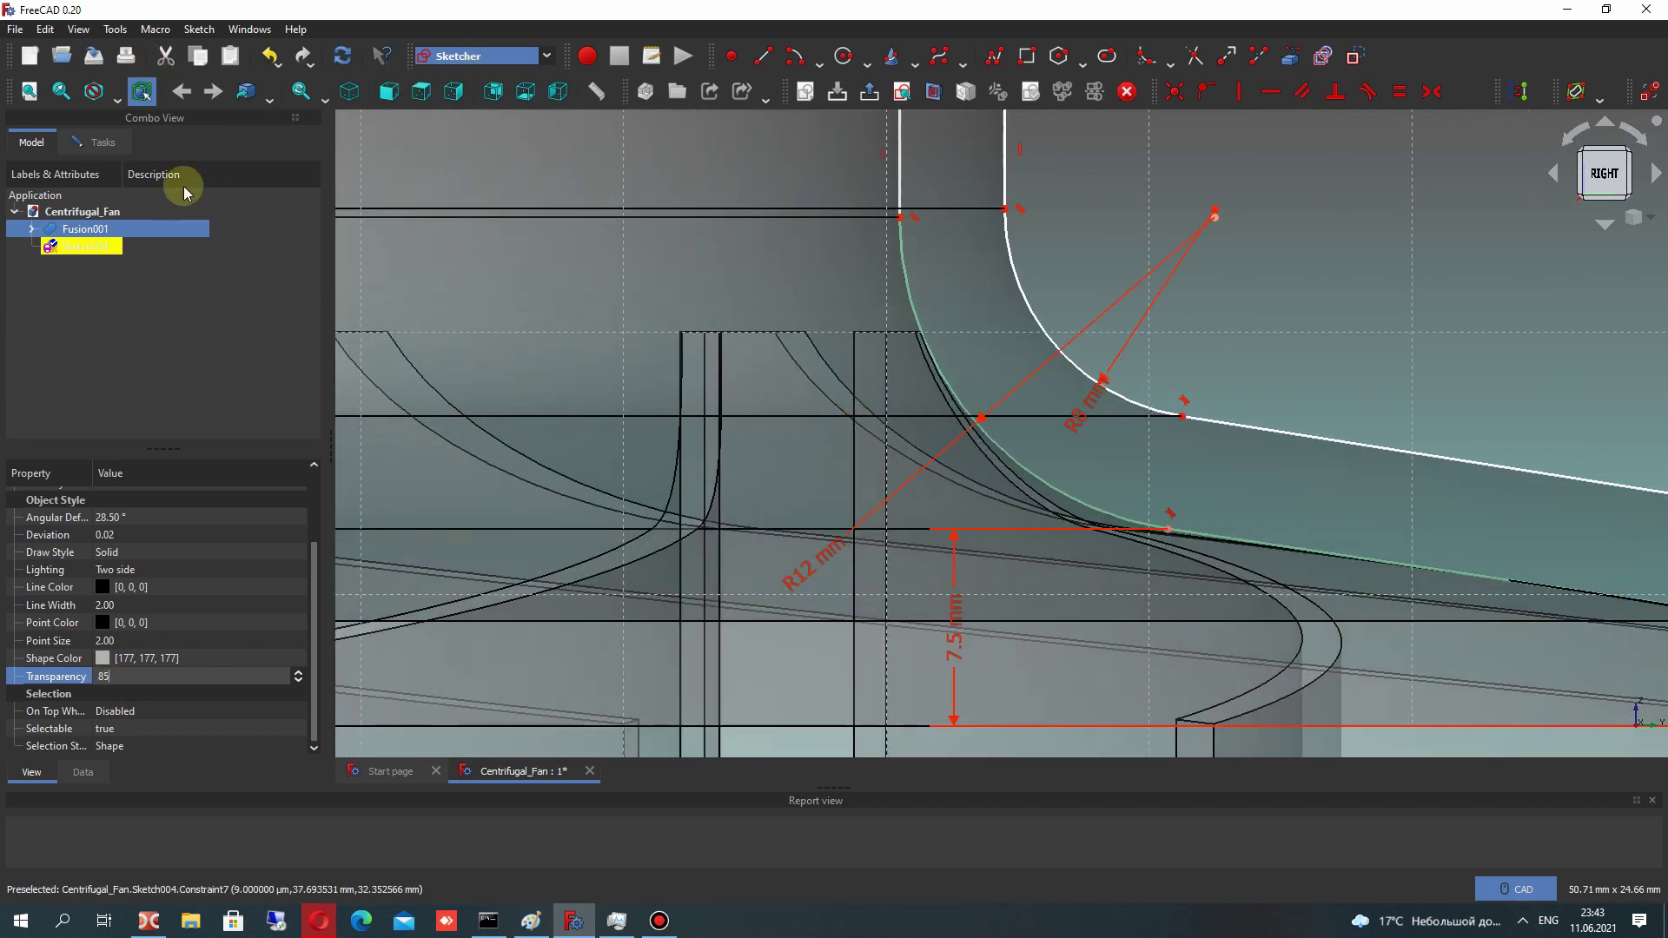
Draw a slanted line in Sketch004 from the R12 arc down to a point inside the inner blade ends
left_click(74, 148)
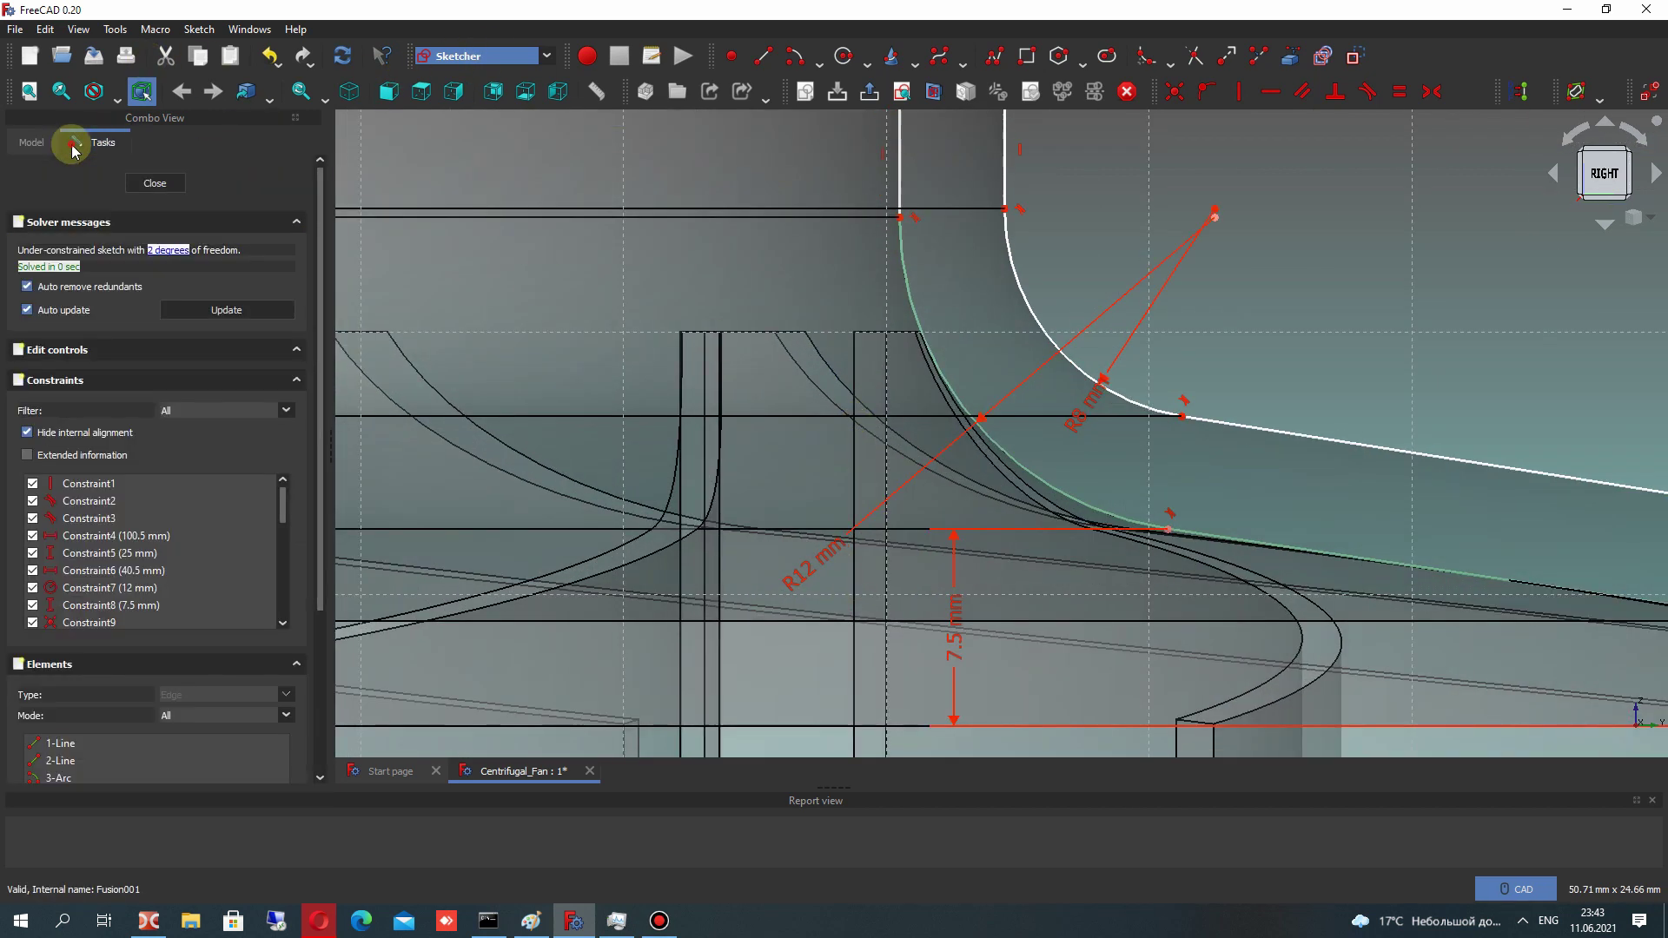
left_click(764, 57)
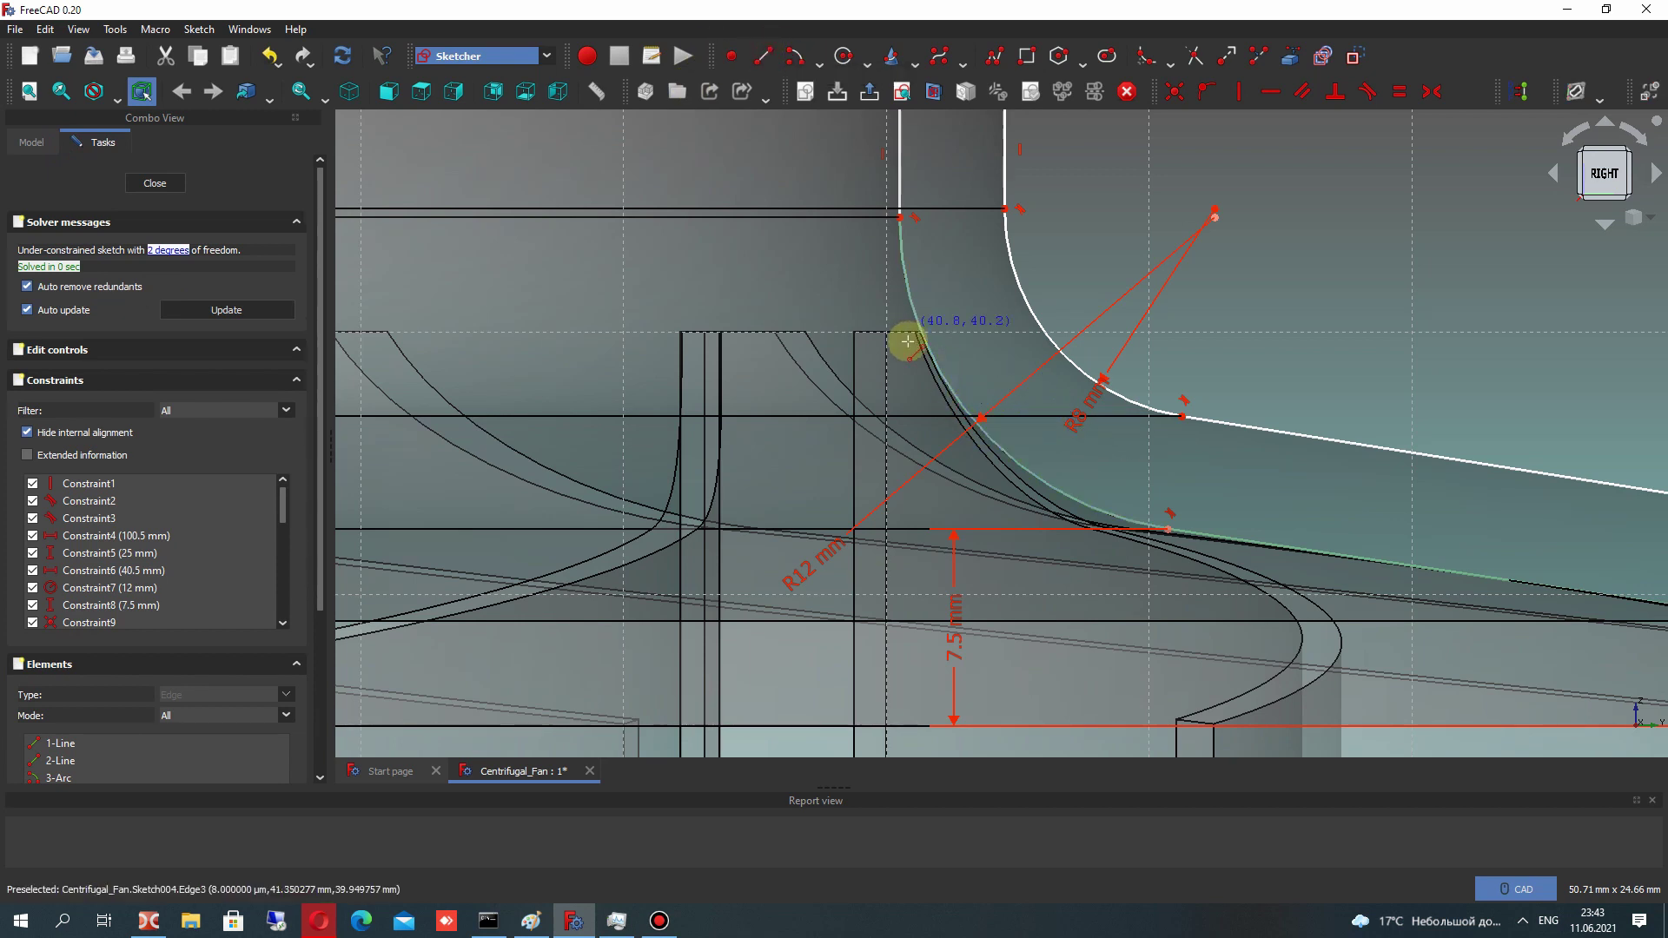
scroll(891, 387, "up", 2)
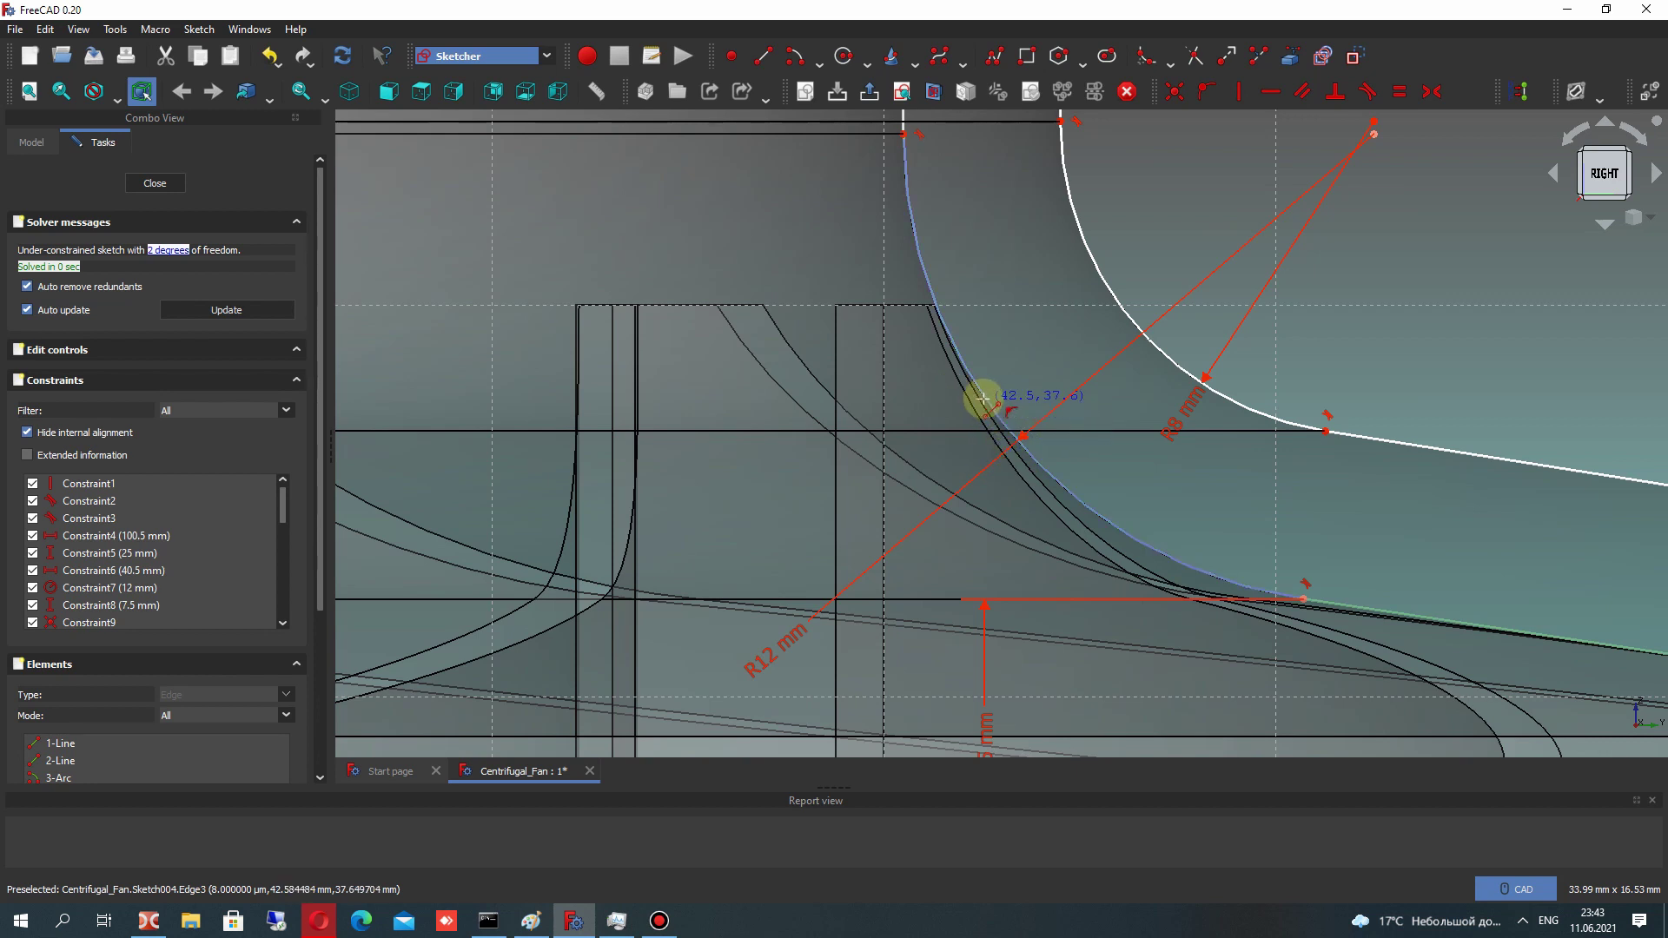
left_click(987, 400)
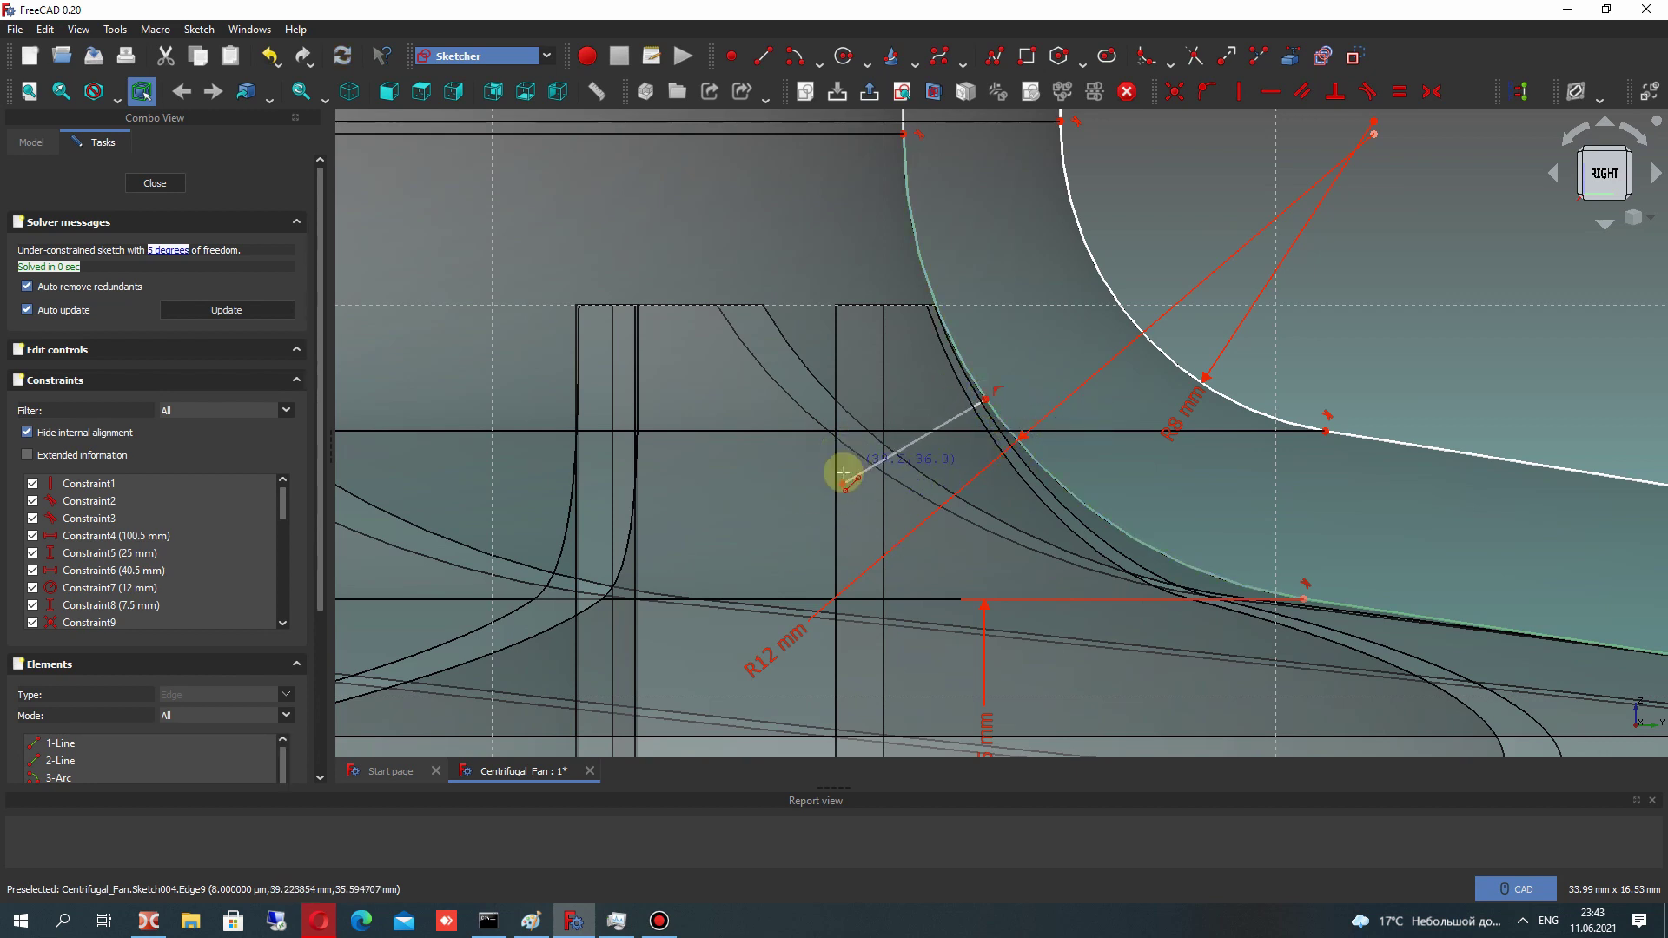
left_click(841, 483)
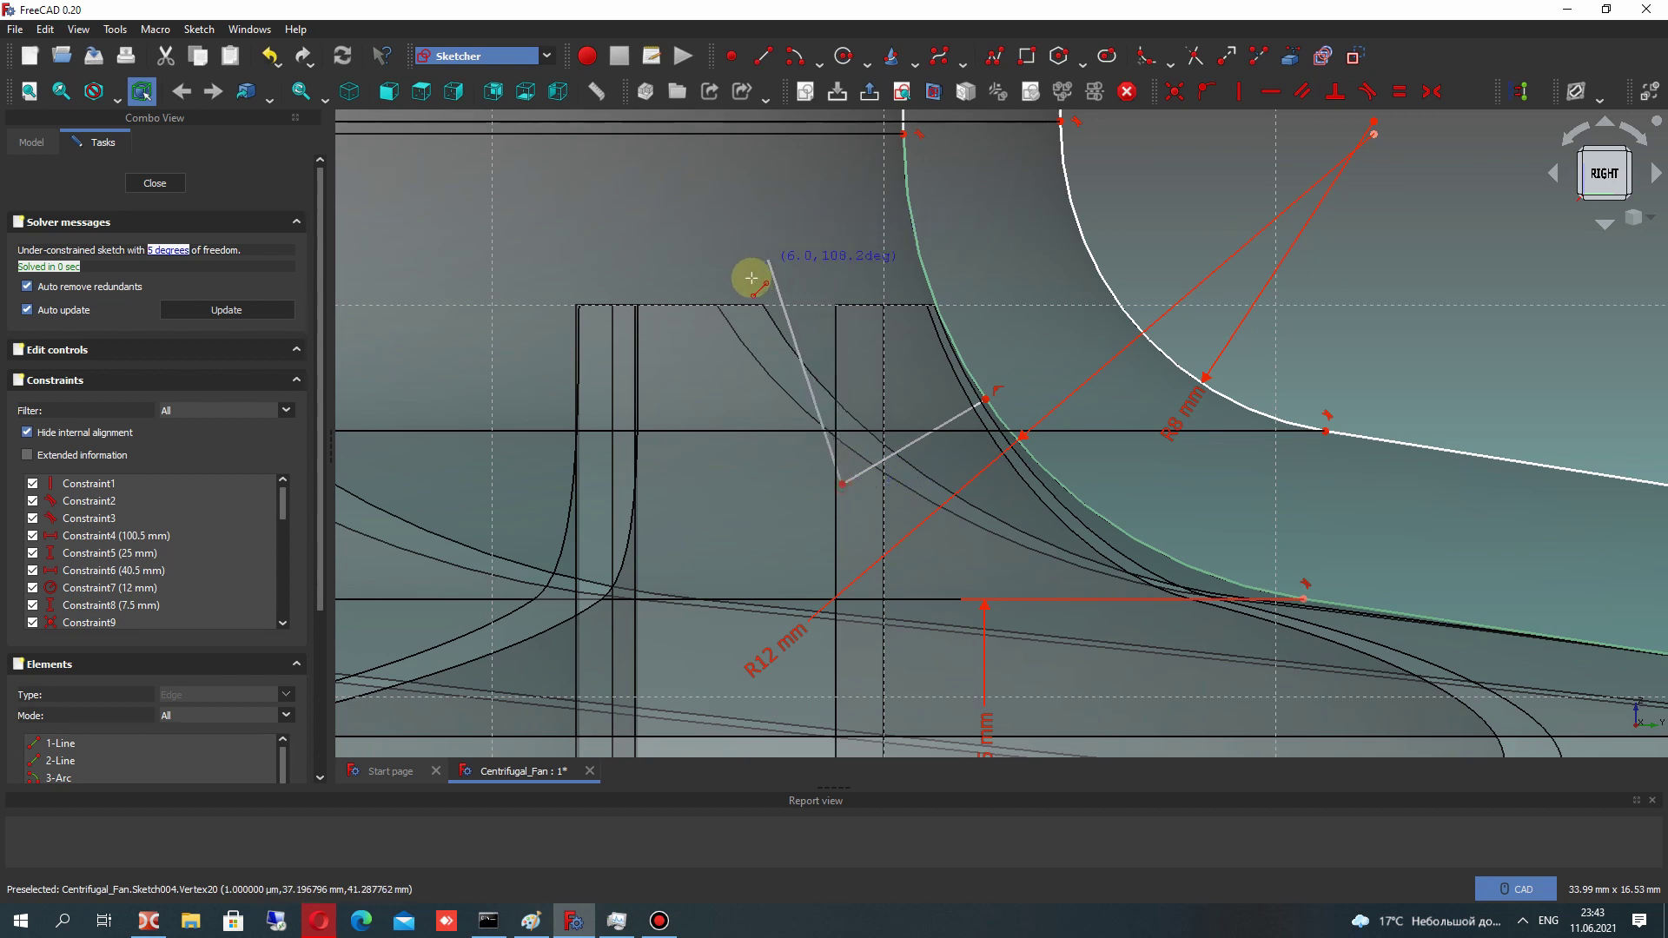
Continue the outline around the inner blade ends with a horizontal, a vertical and another horizontal line ending on the R12 arc
scroll(720, 342, "down", 6)
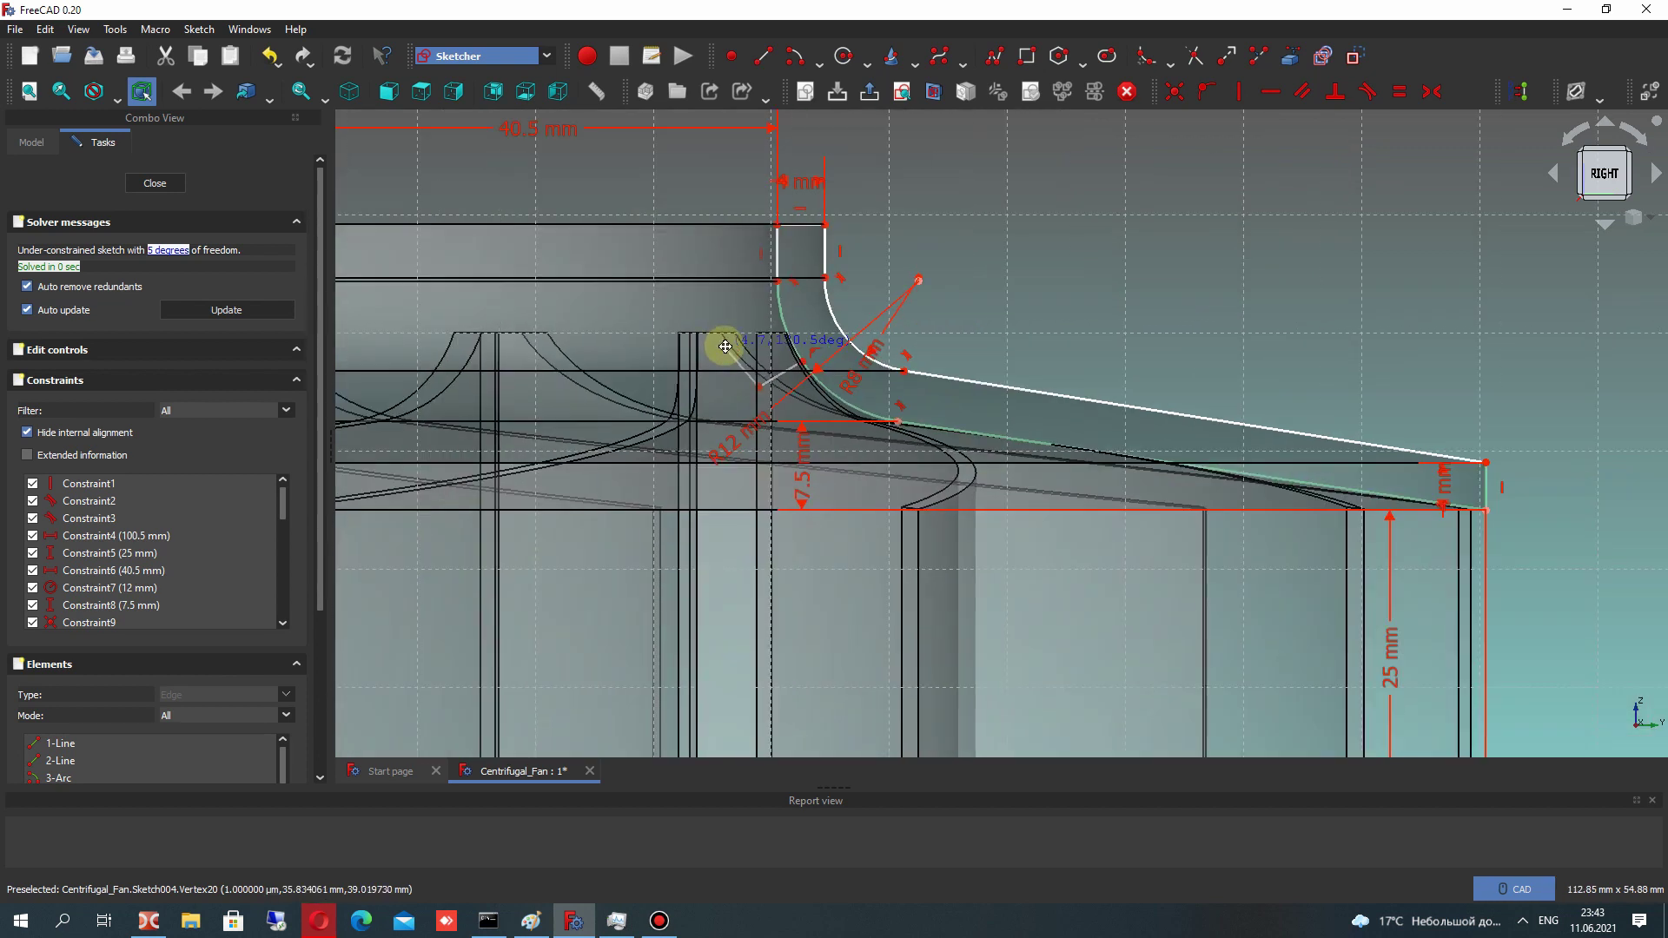
middle_click_drag(728, 352, 922, 420)
scroll(838, 444, "up", 3)
scroll(822, 469, "down", 2)
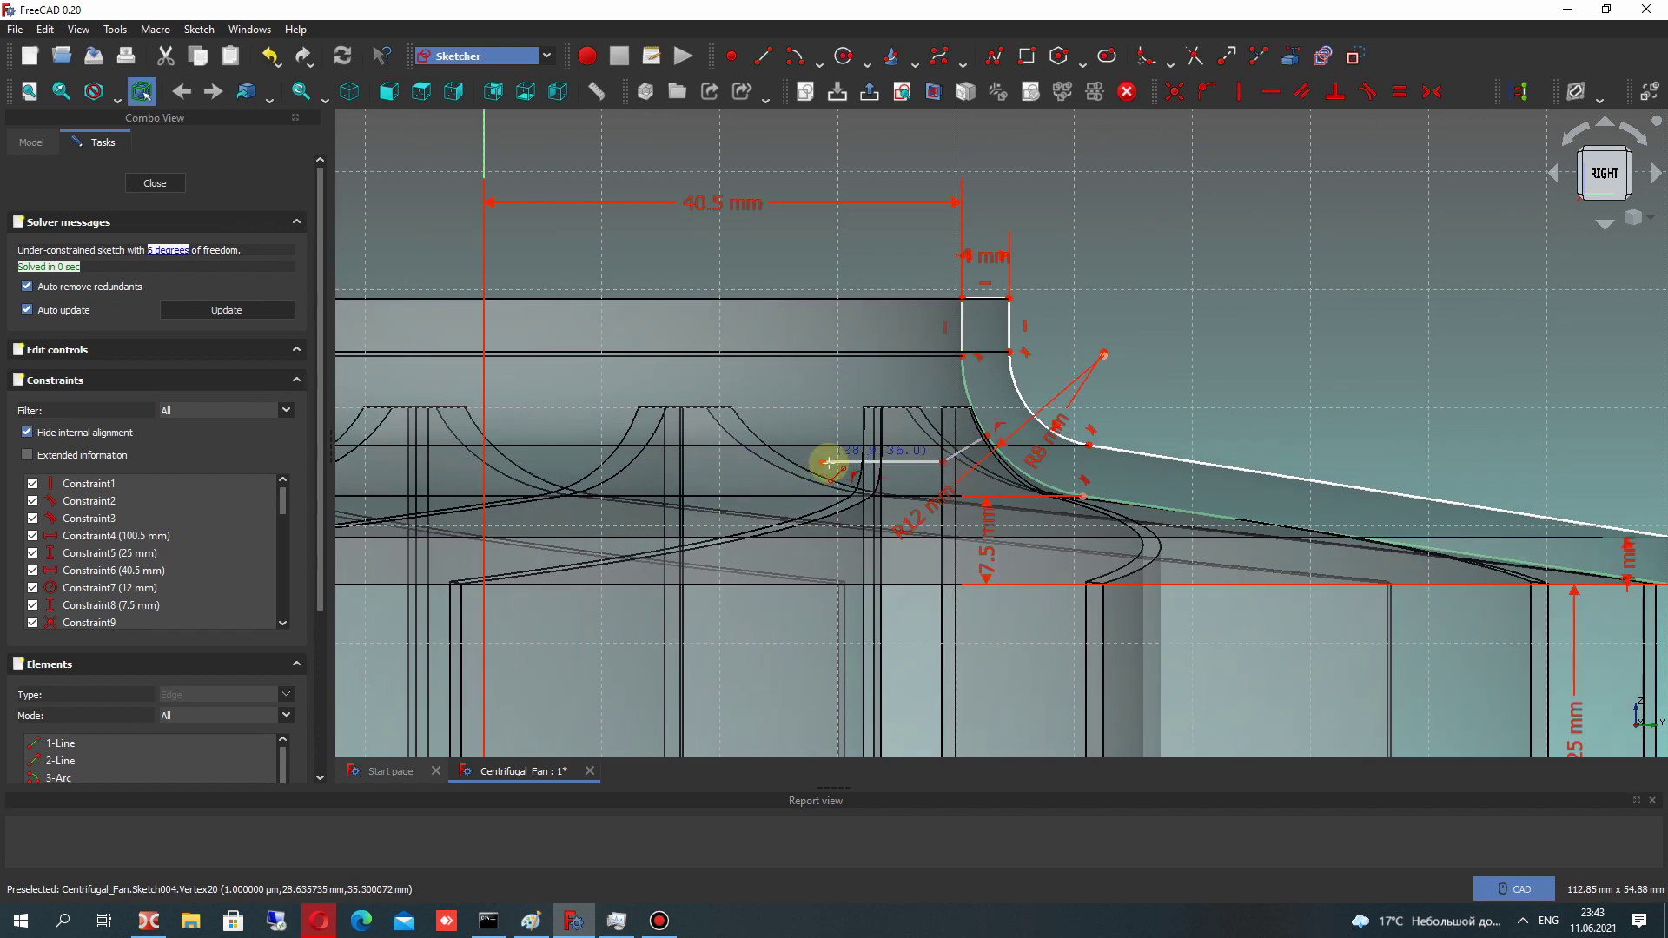
left_click(822, 462)
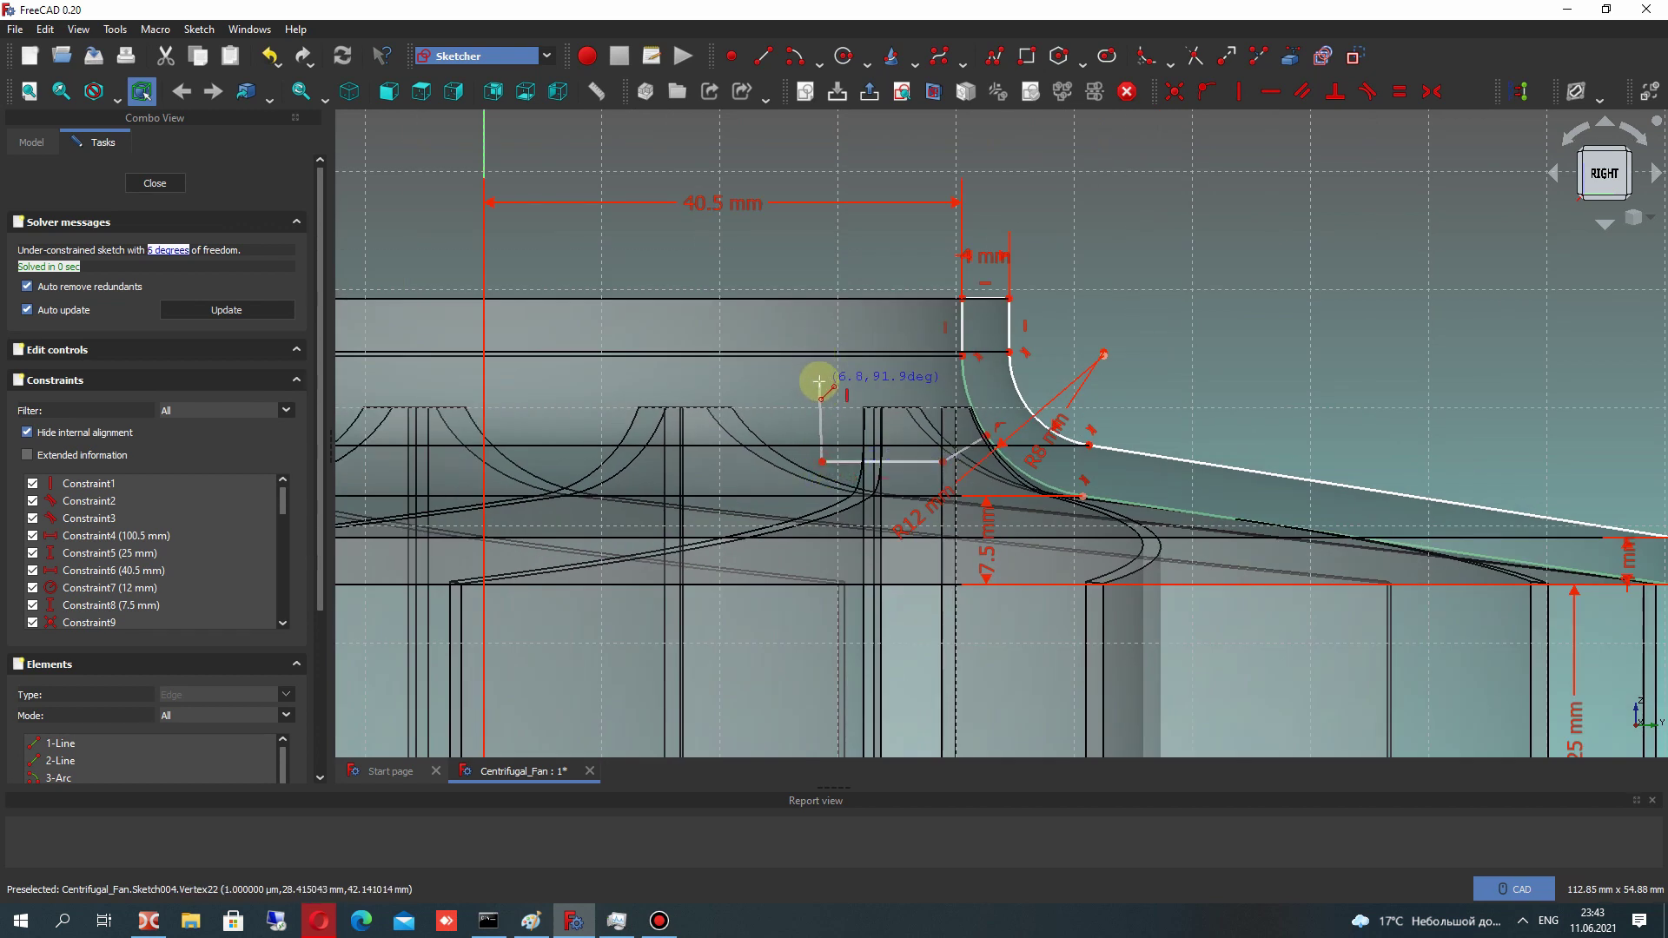
left_click(821, 380)
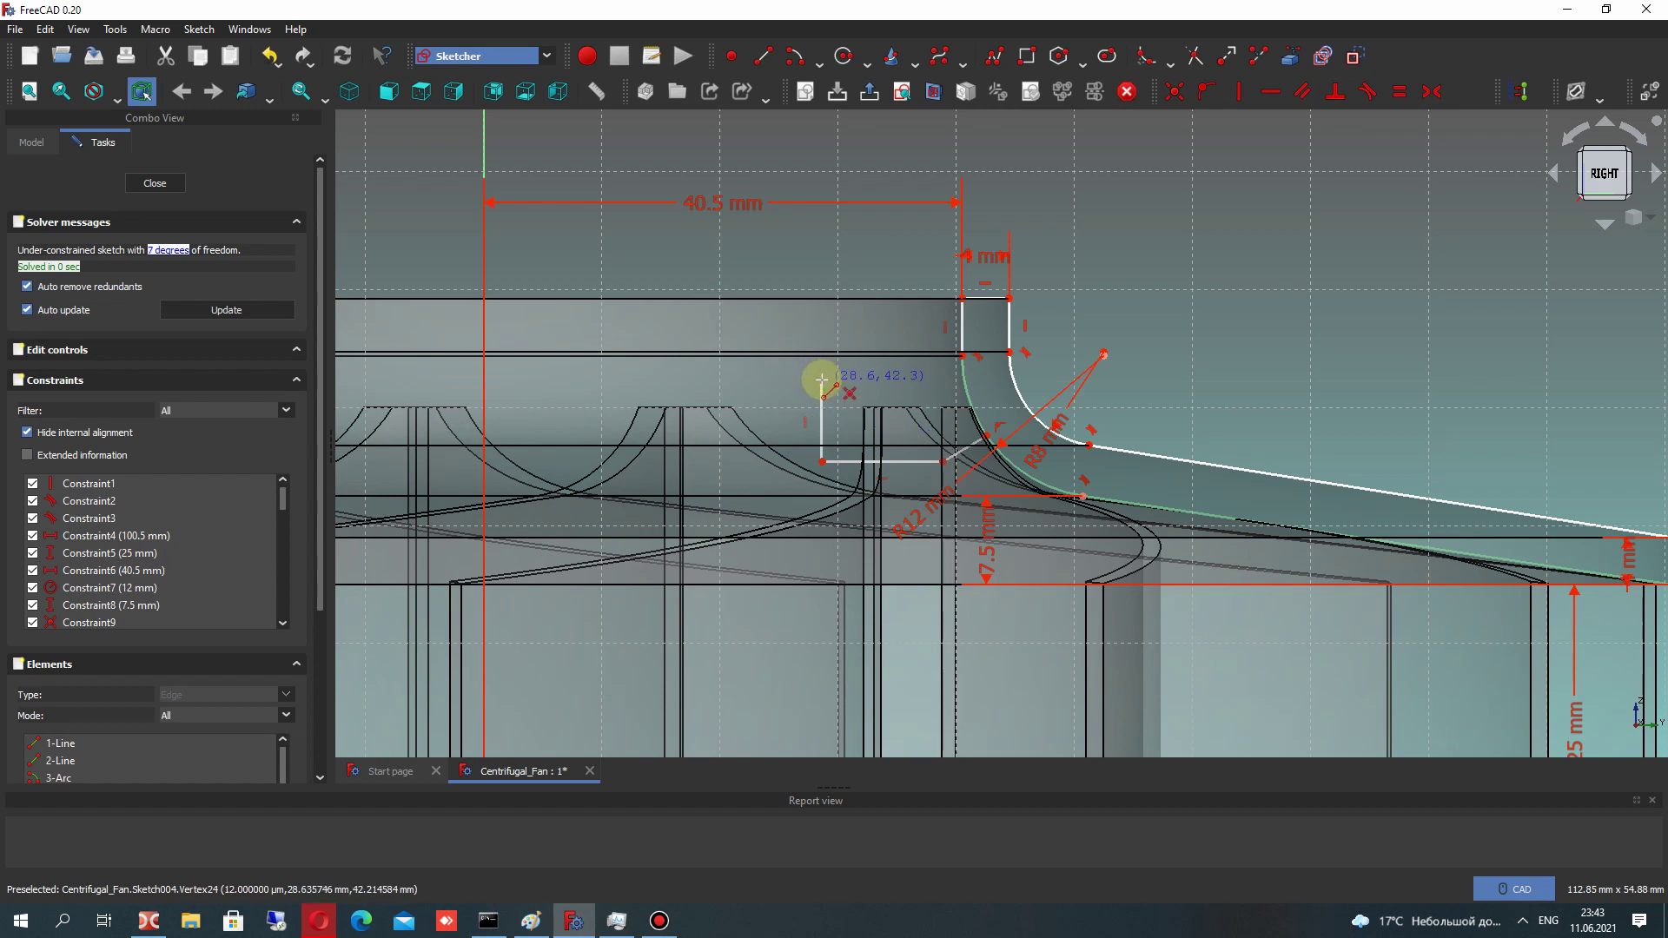
scroll(980, 406, "up", 3)
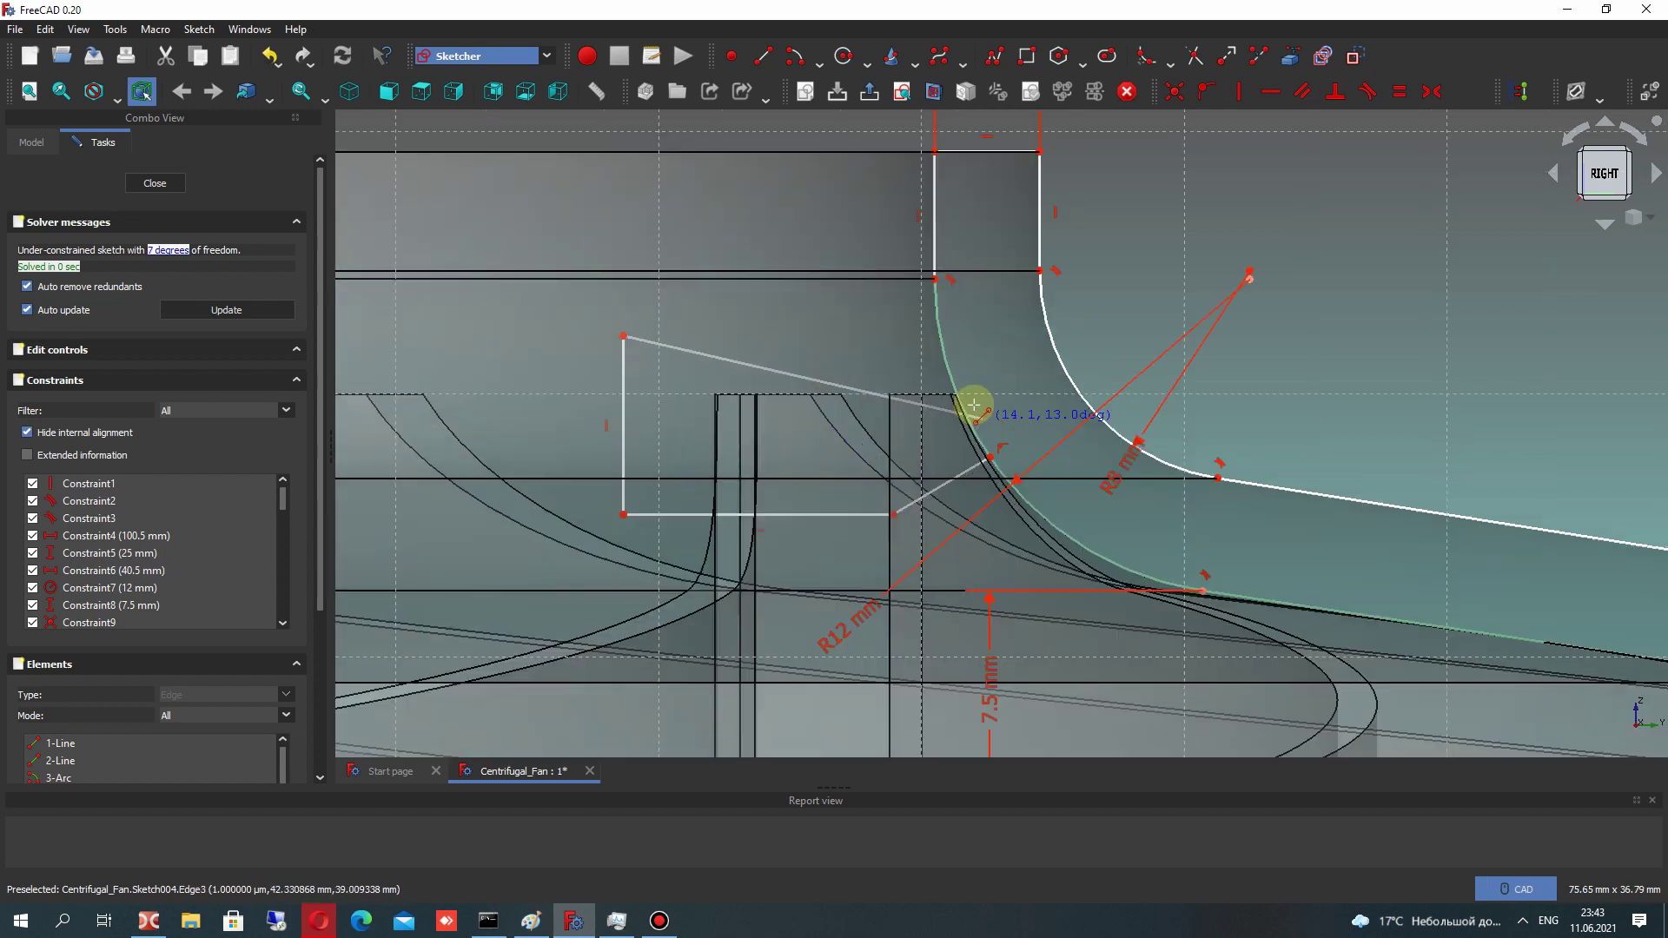
left_click(942, 340)
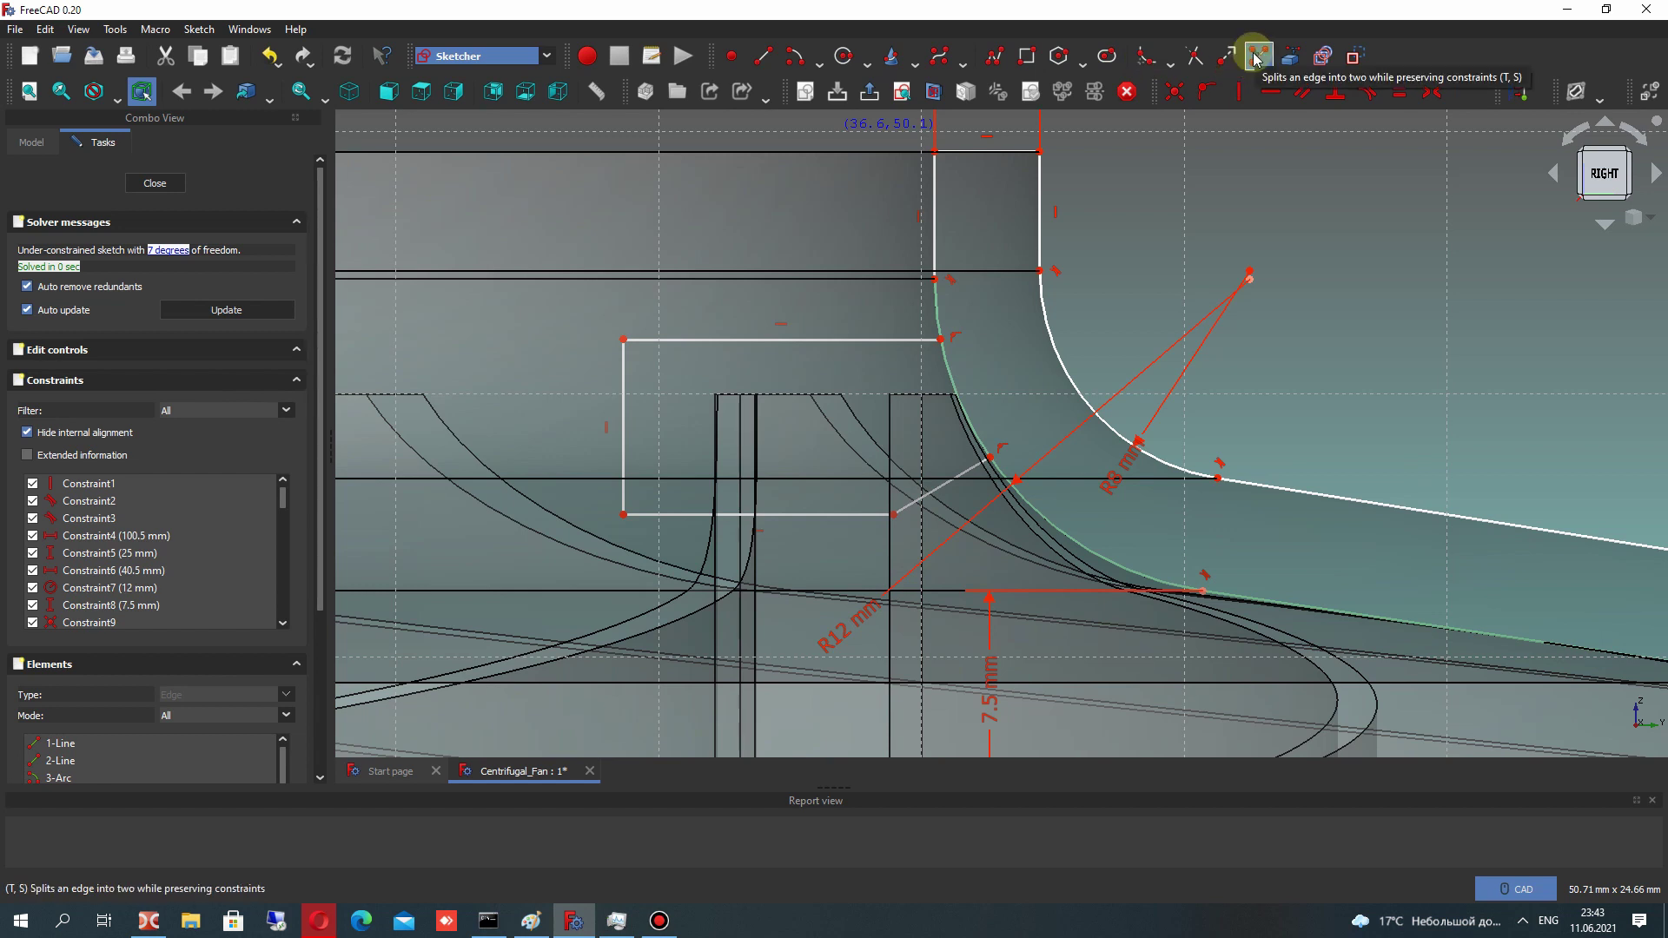
Trim the R12 arc to the portion between the new lines and trim away the cover's inner vertical line
left_click(1196, 58)
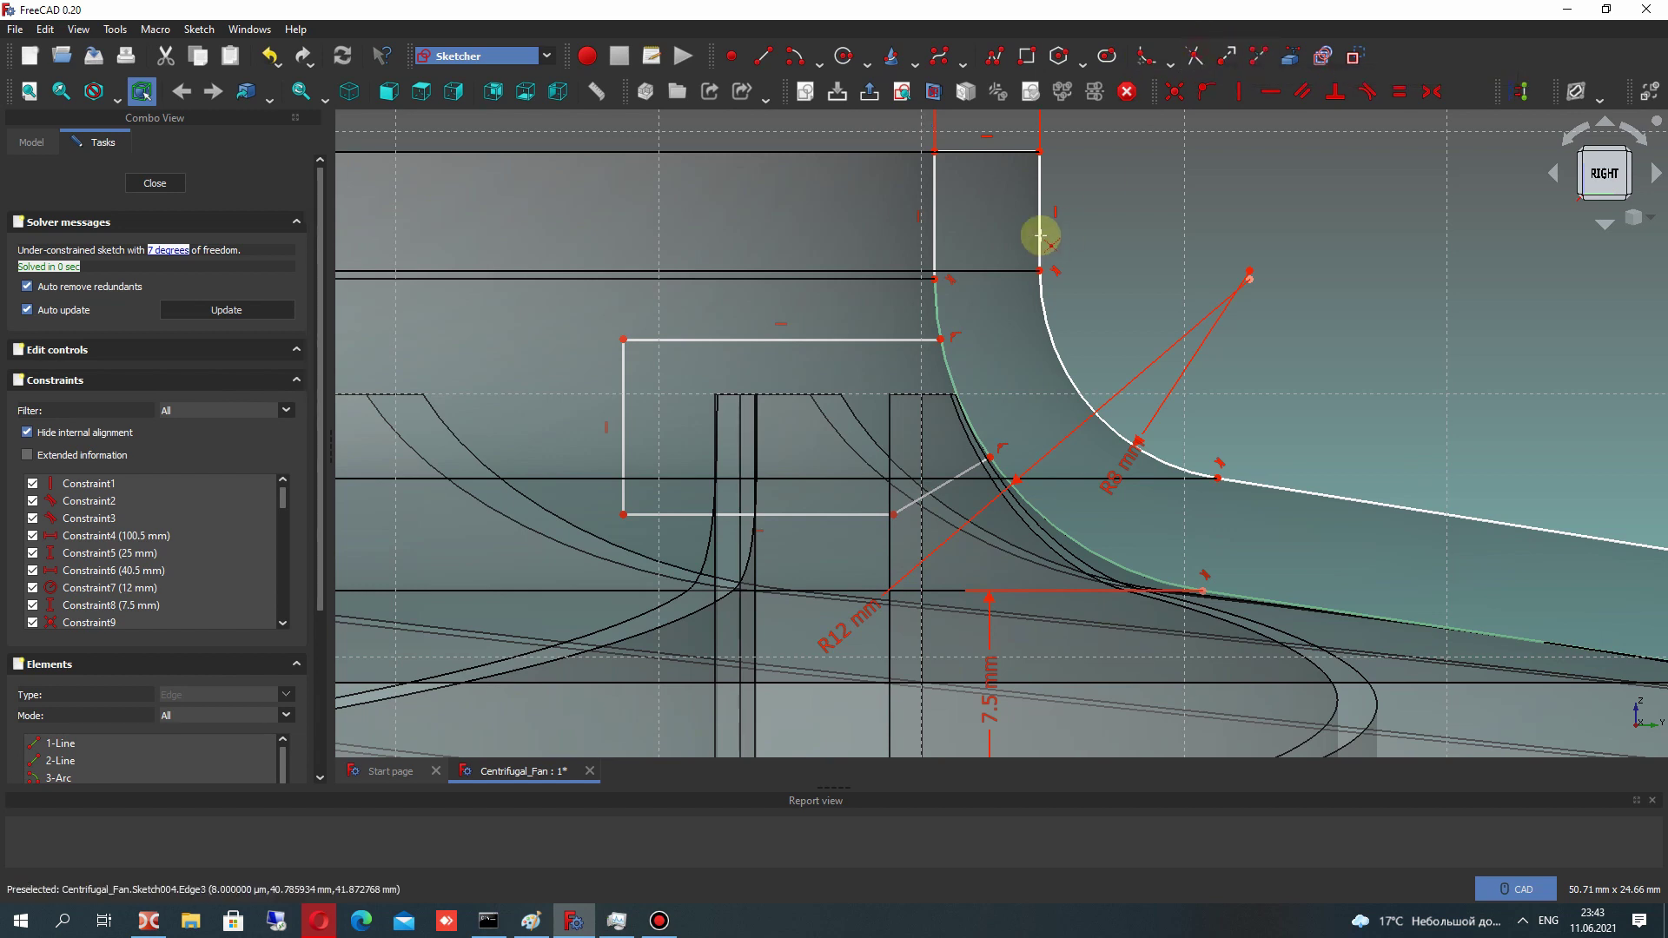
left_click(939, 309)
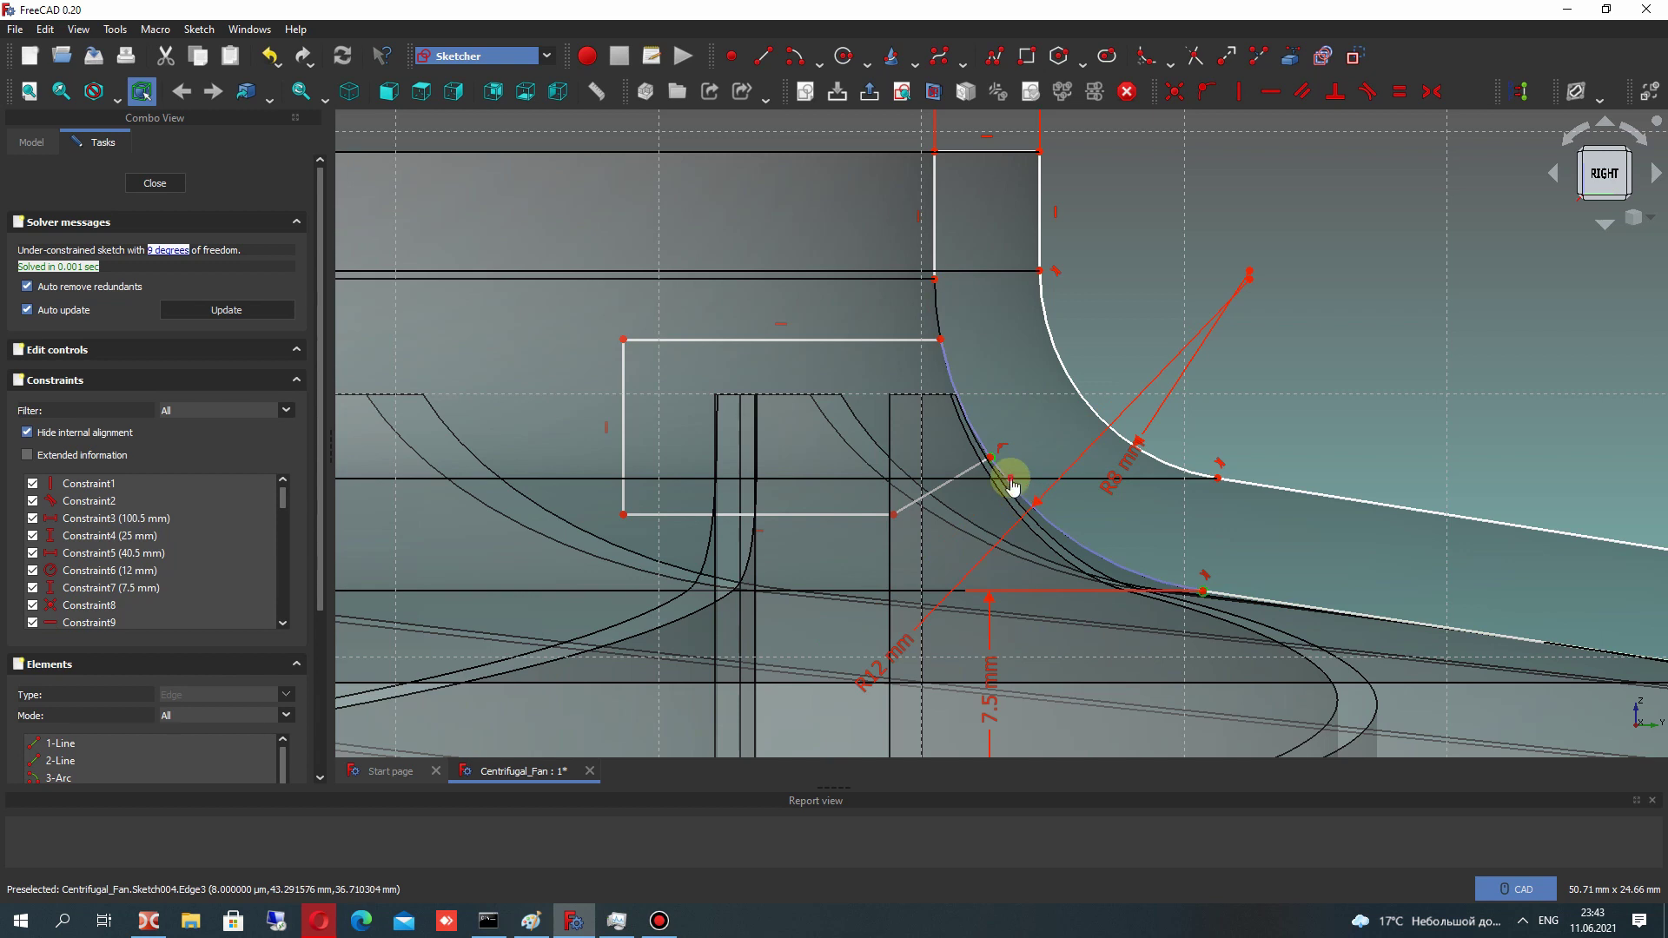
left_click(935, 227)
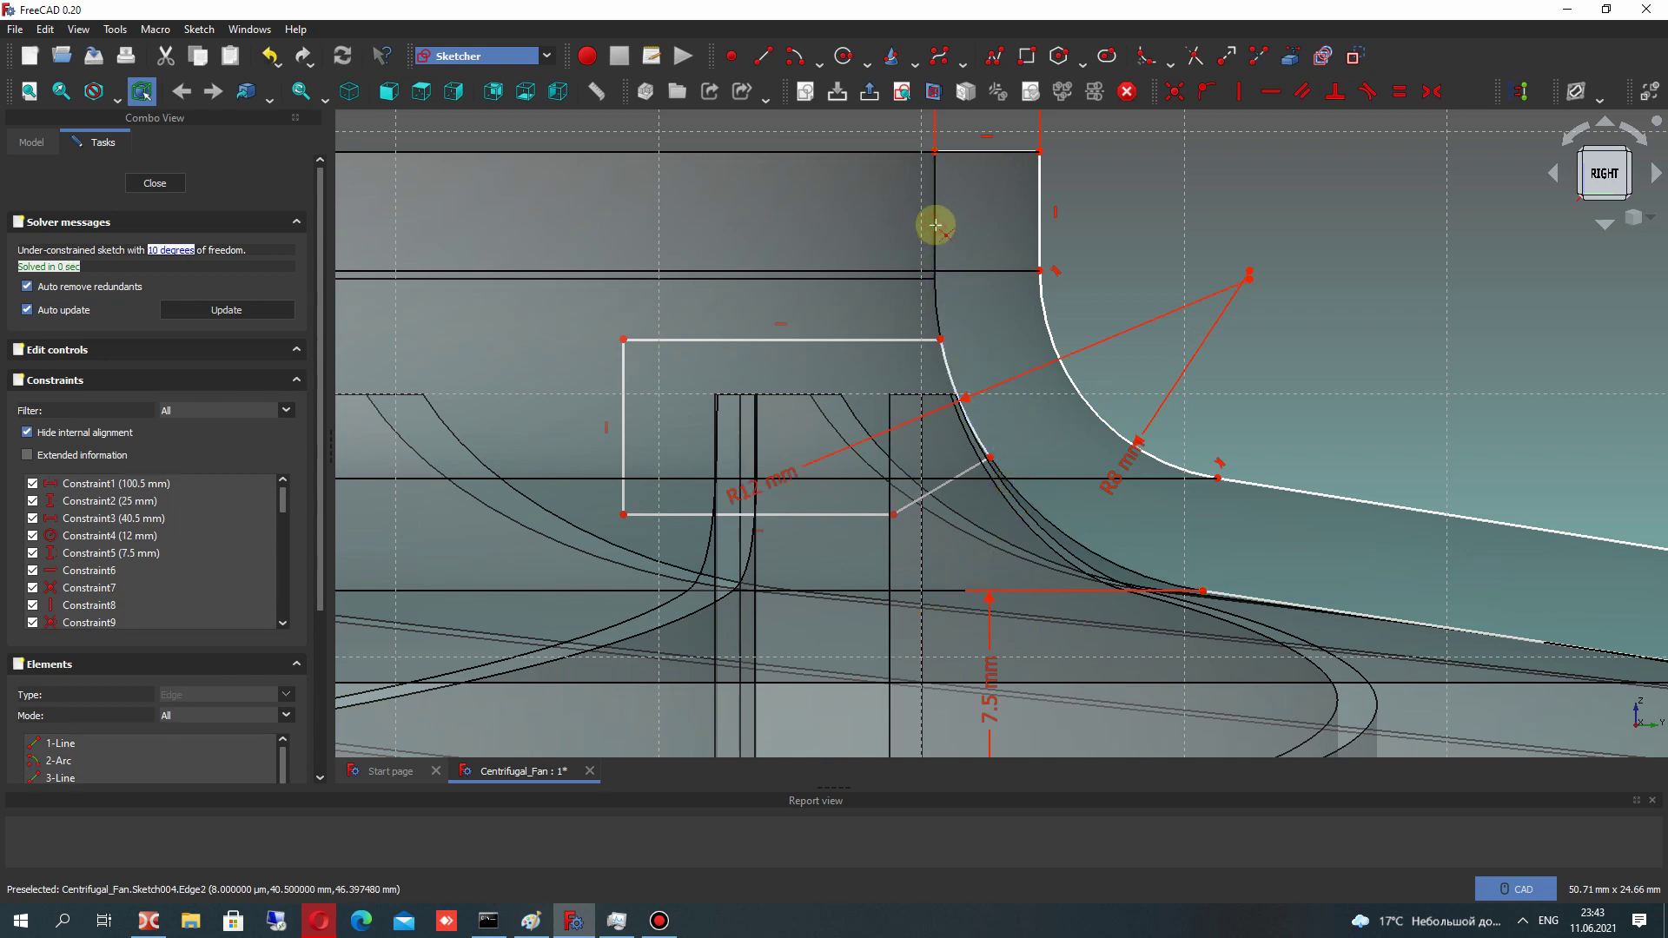
Delete the cover profile's top edge, outer vertical line, R8 arc and upper sloped line
left_click(979, 154)
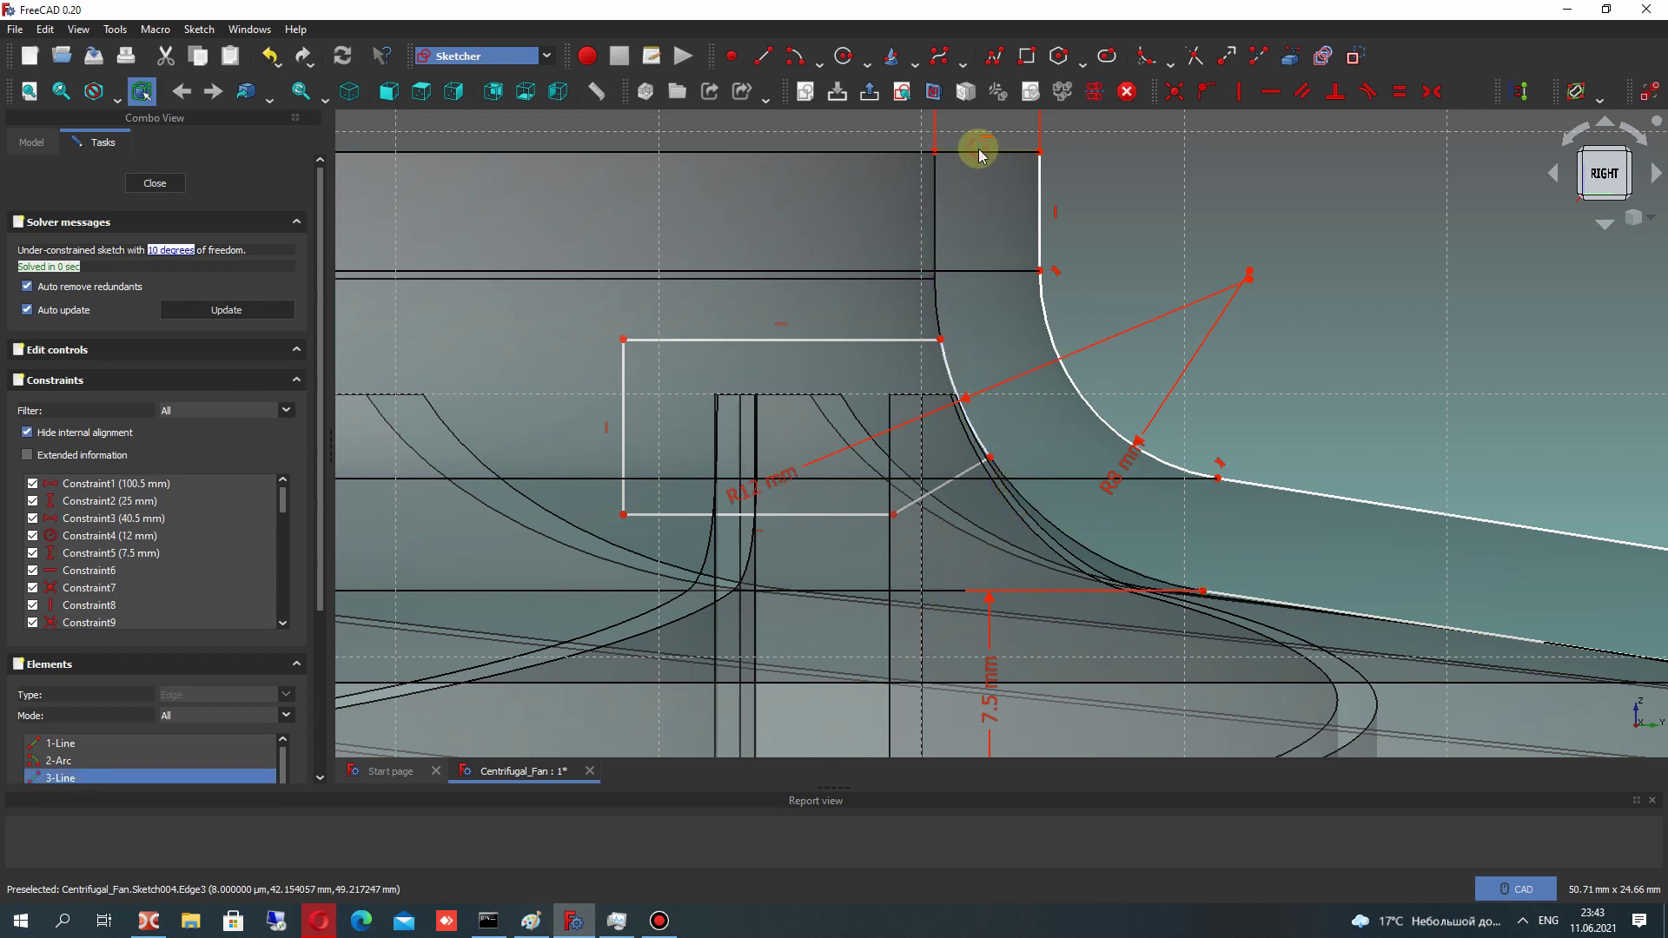
key("Delete")
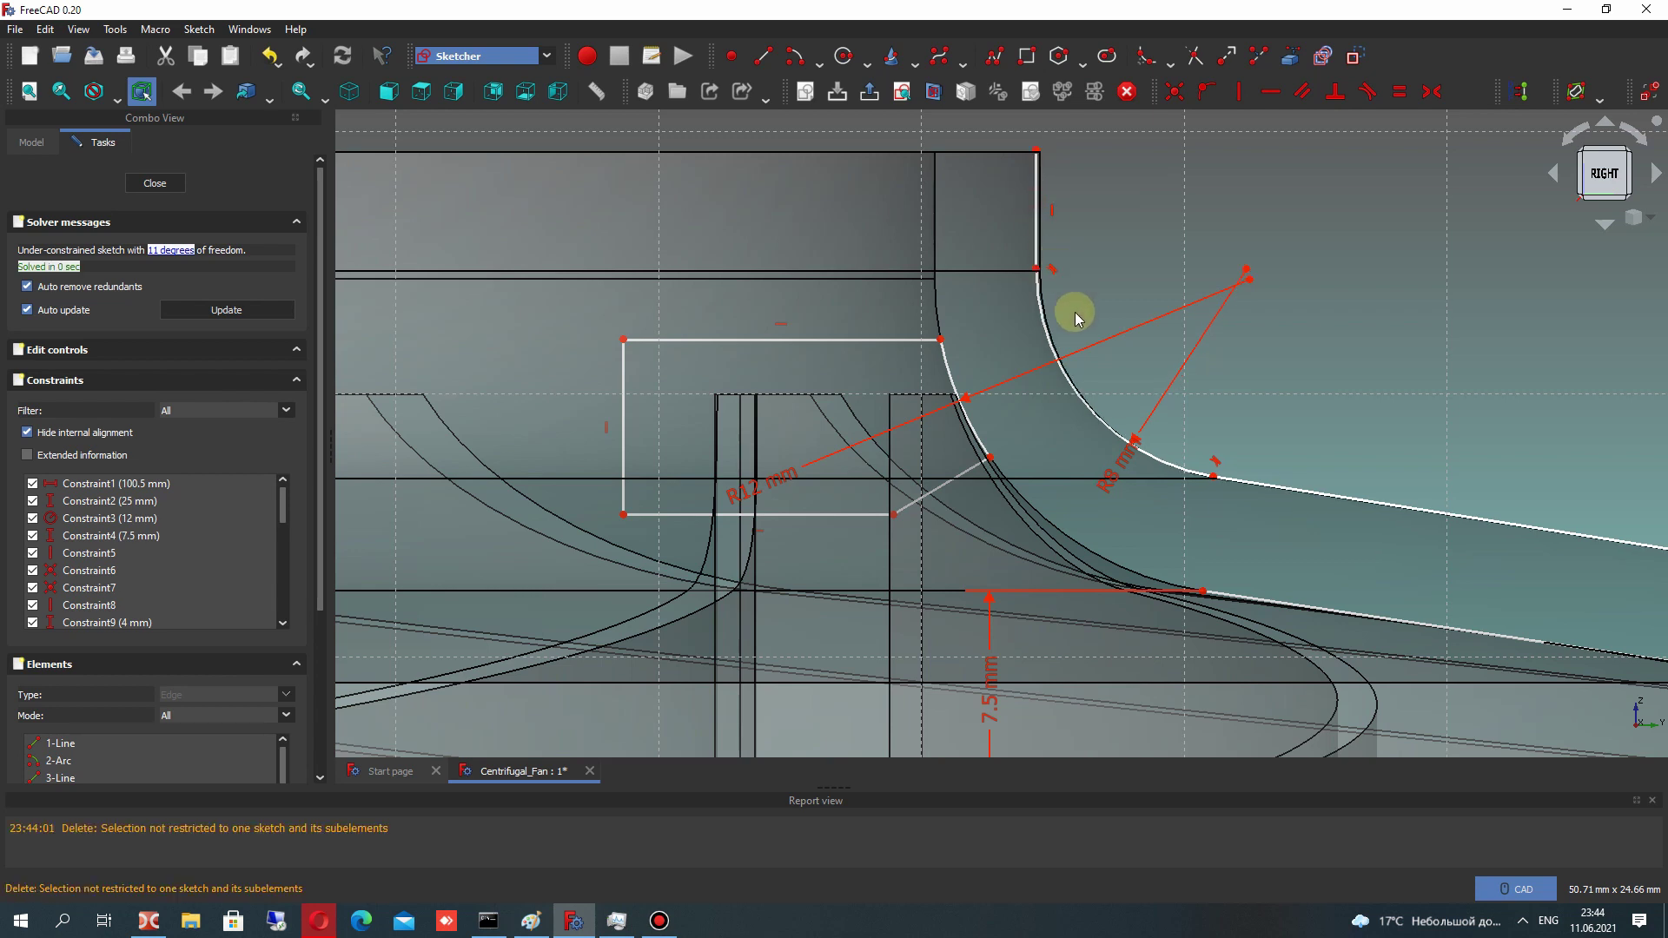
left_click(1037, 213)
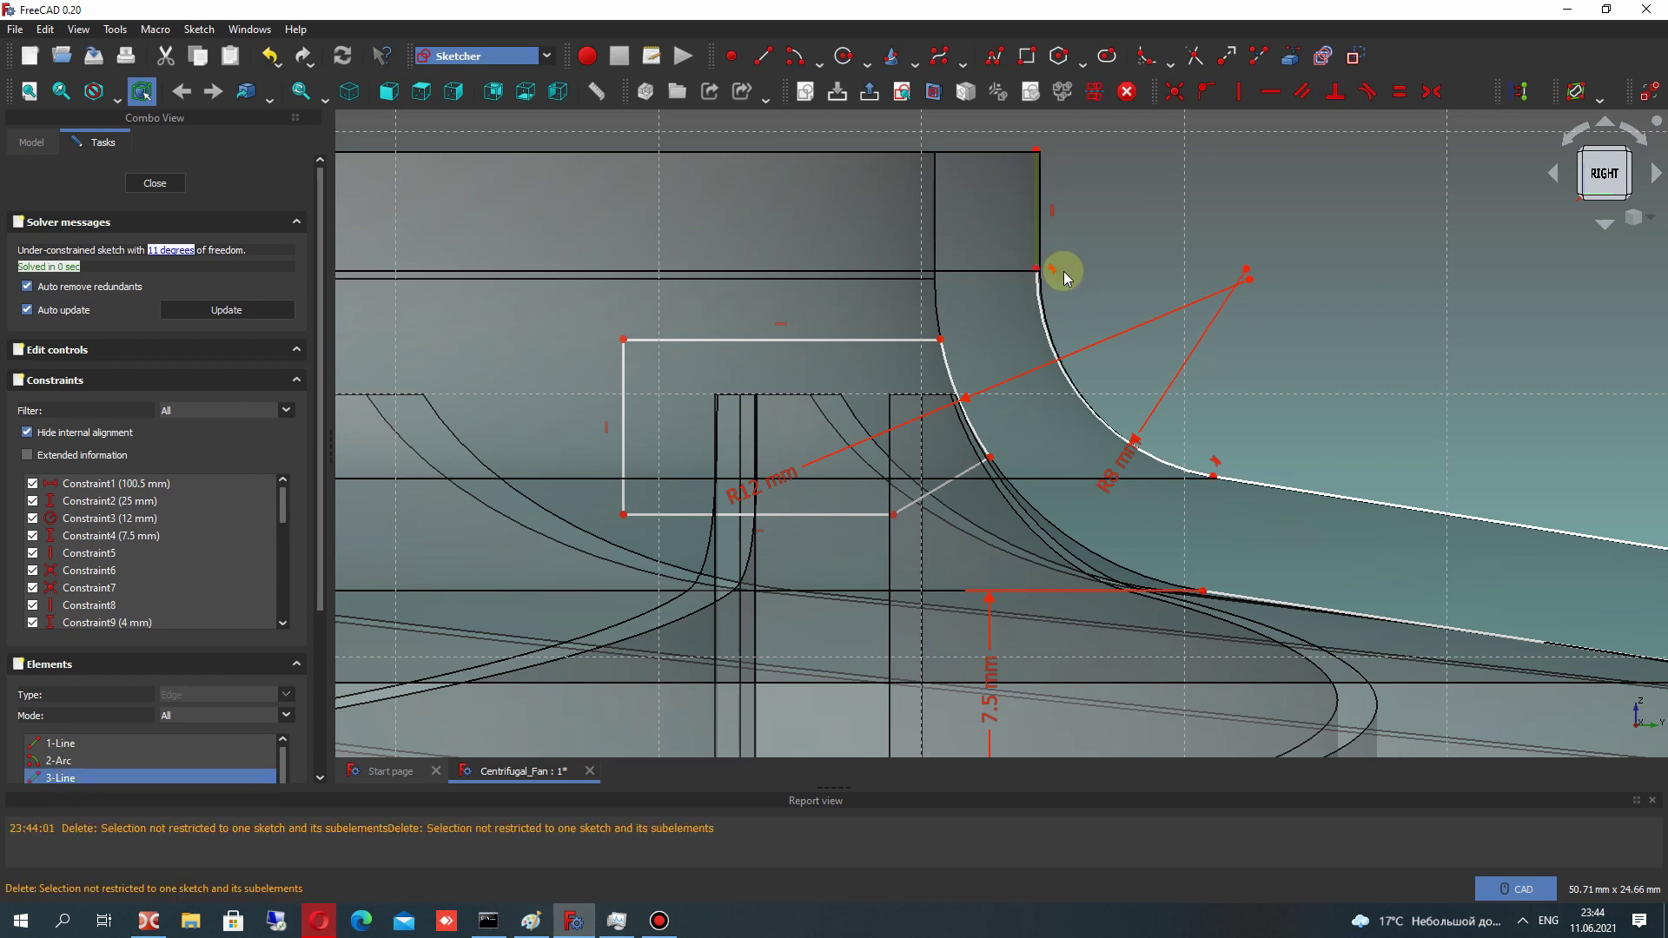
left_click(1075, 395)
scroll(1251, 451, "down", 2)
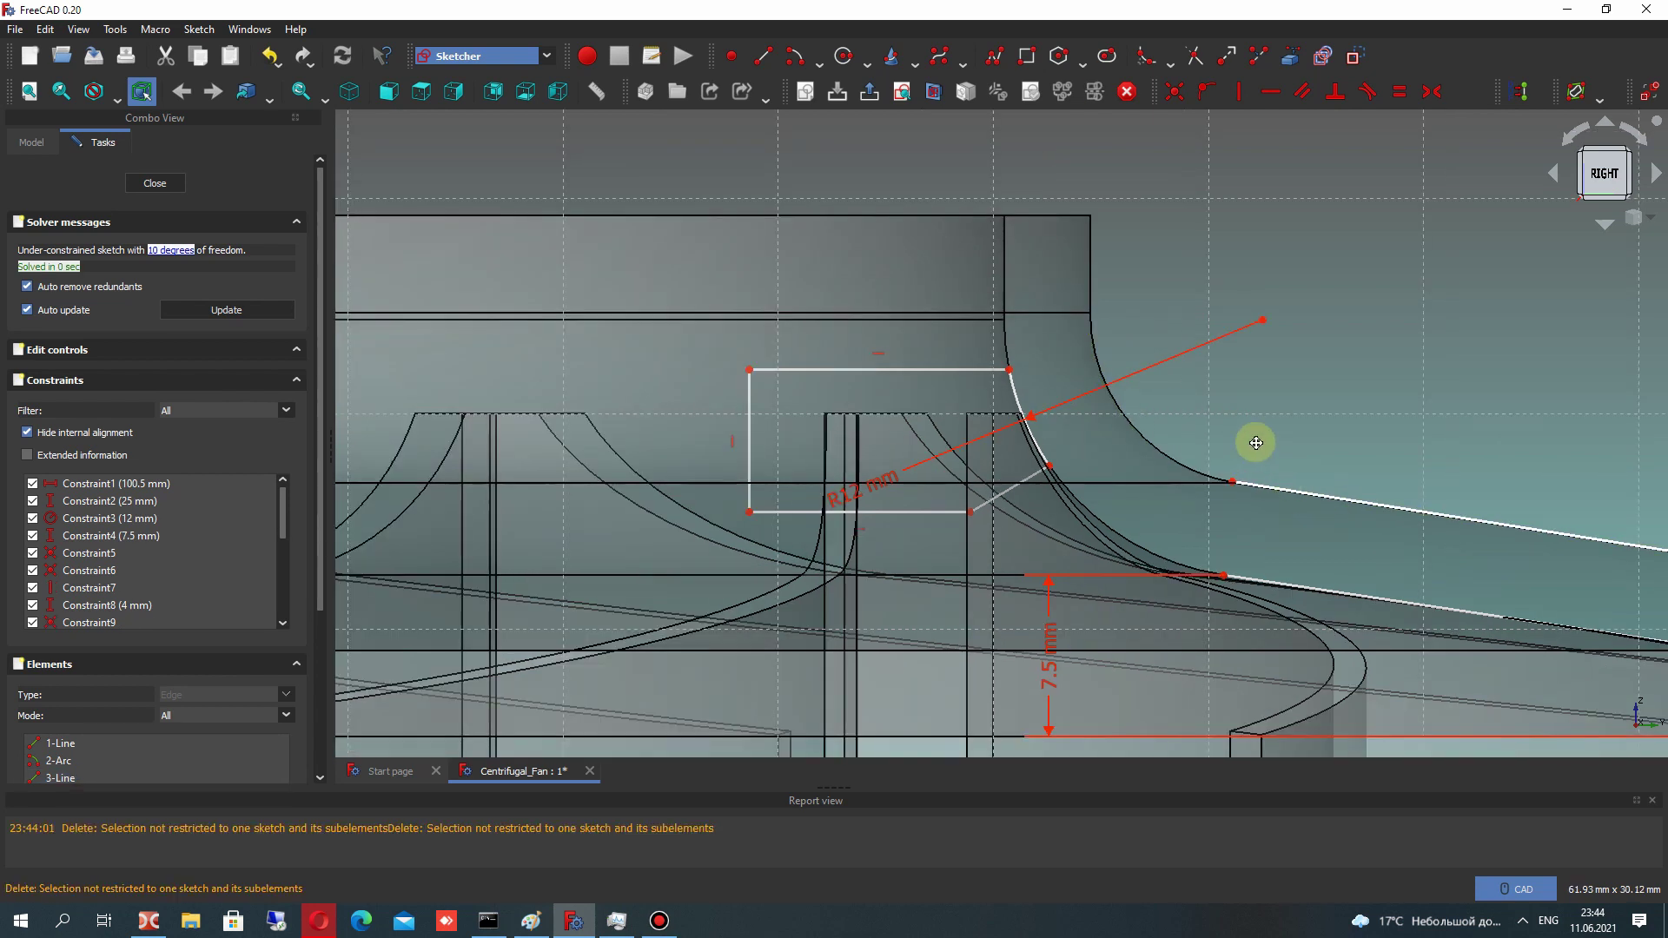
left_click(1166, 365)
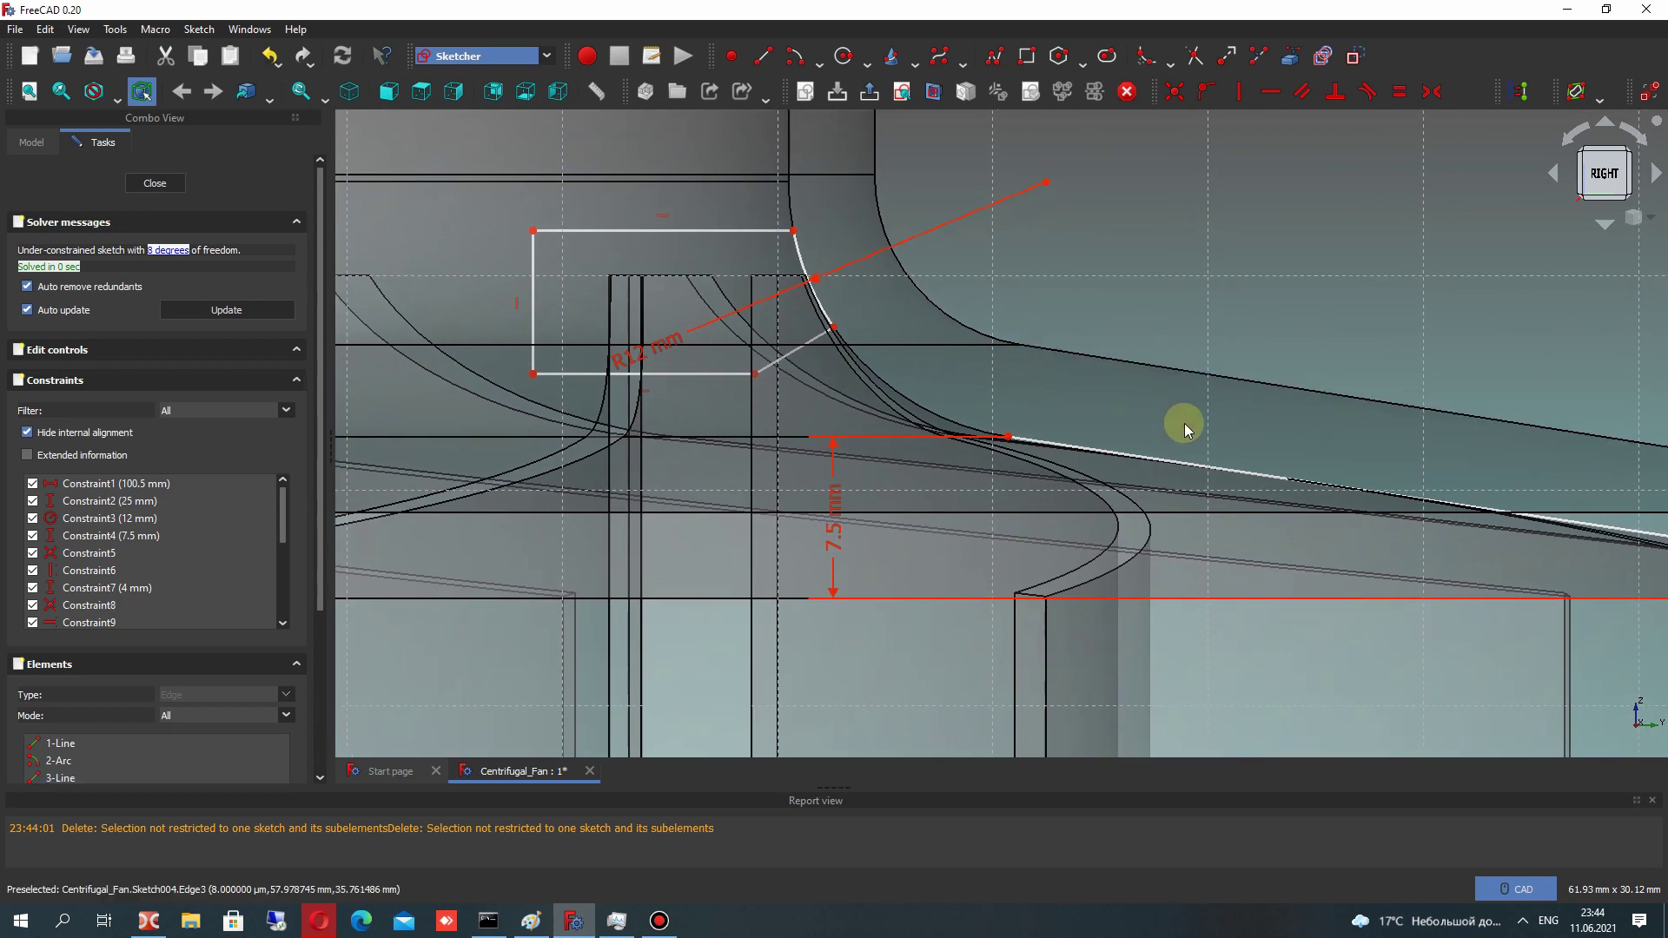
Delete the remaining lower sloped line and outer rim edge of the cover profile, and close the sketch
scroll(1129, 400, "down", 3)
left_click_drag(1394, 415, 1254, 510)
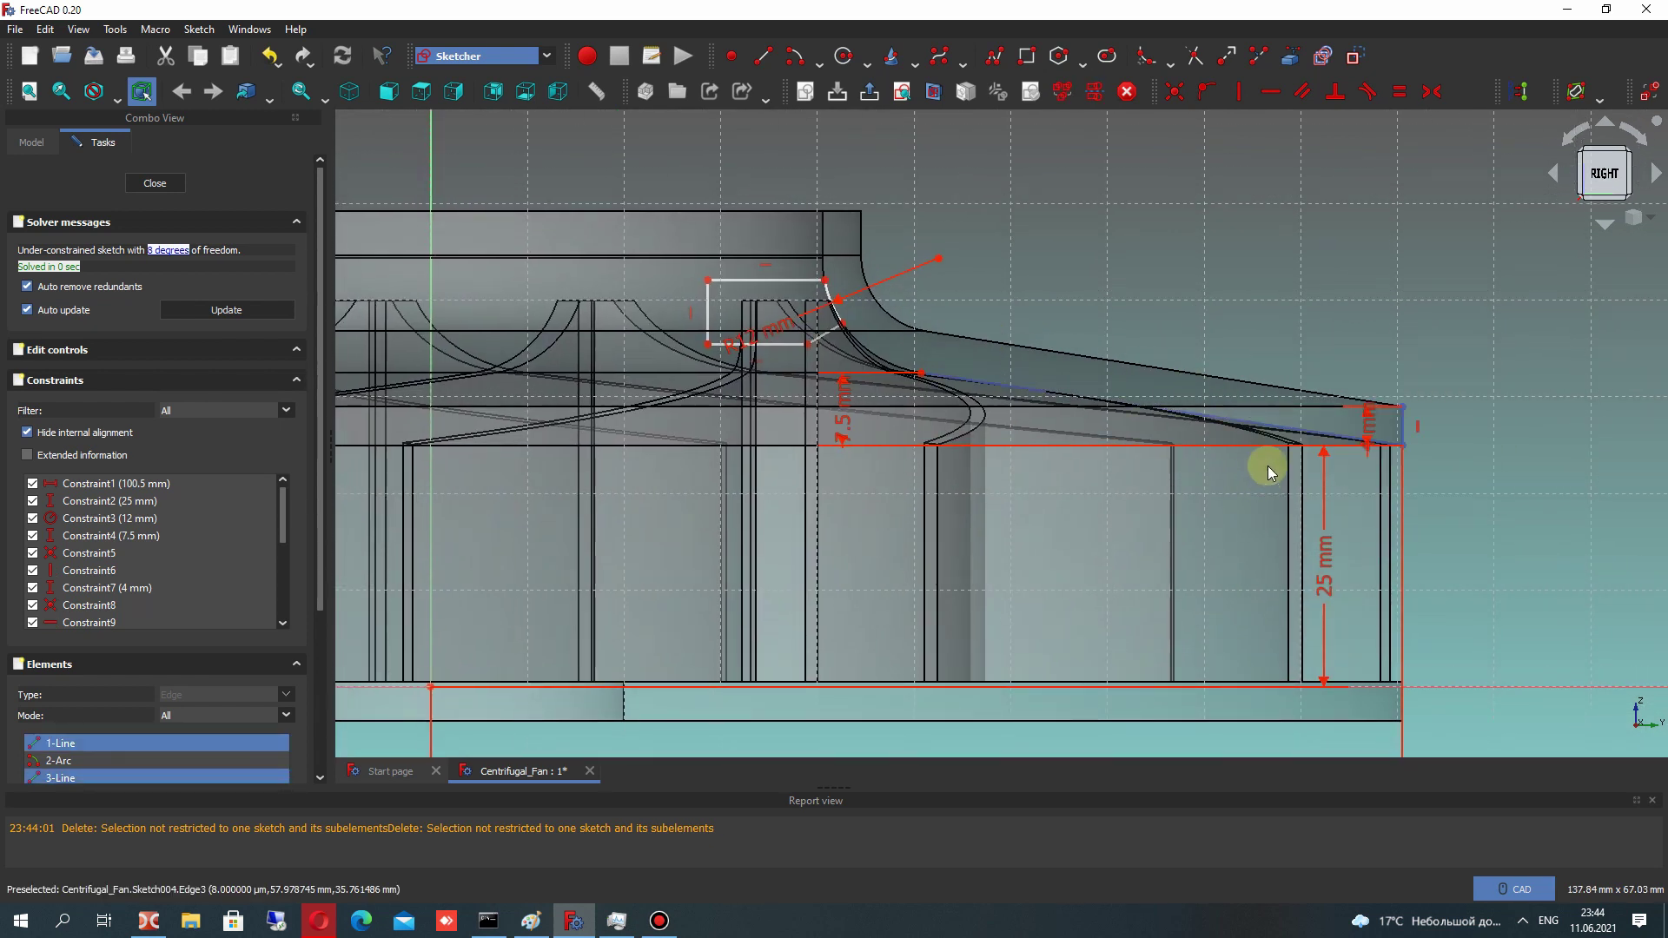
key("Delete")
scroll(849, 298, "up", 4)
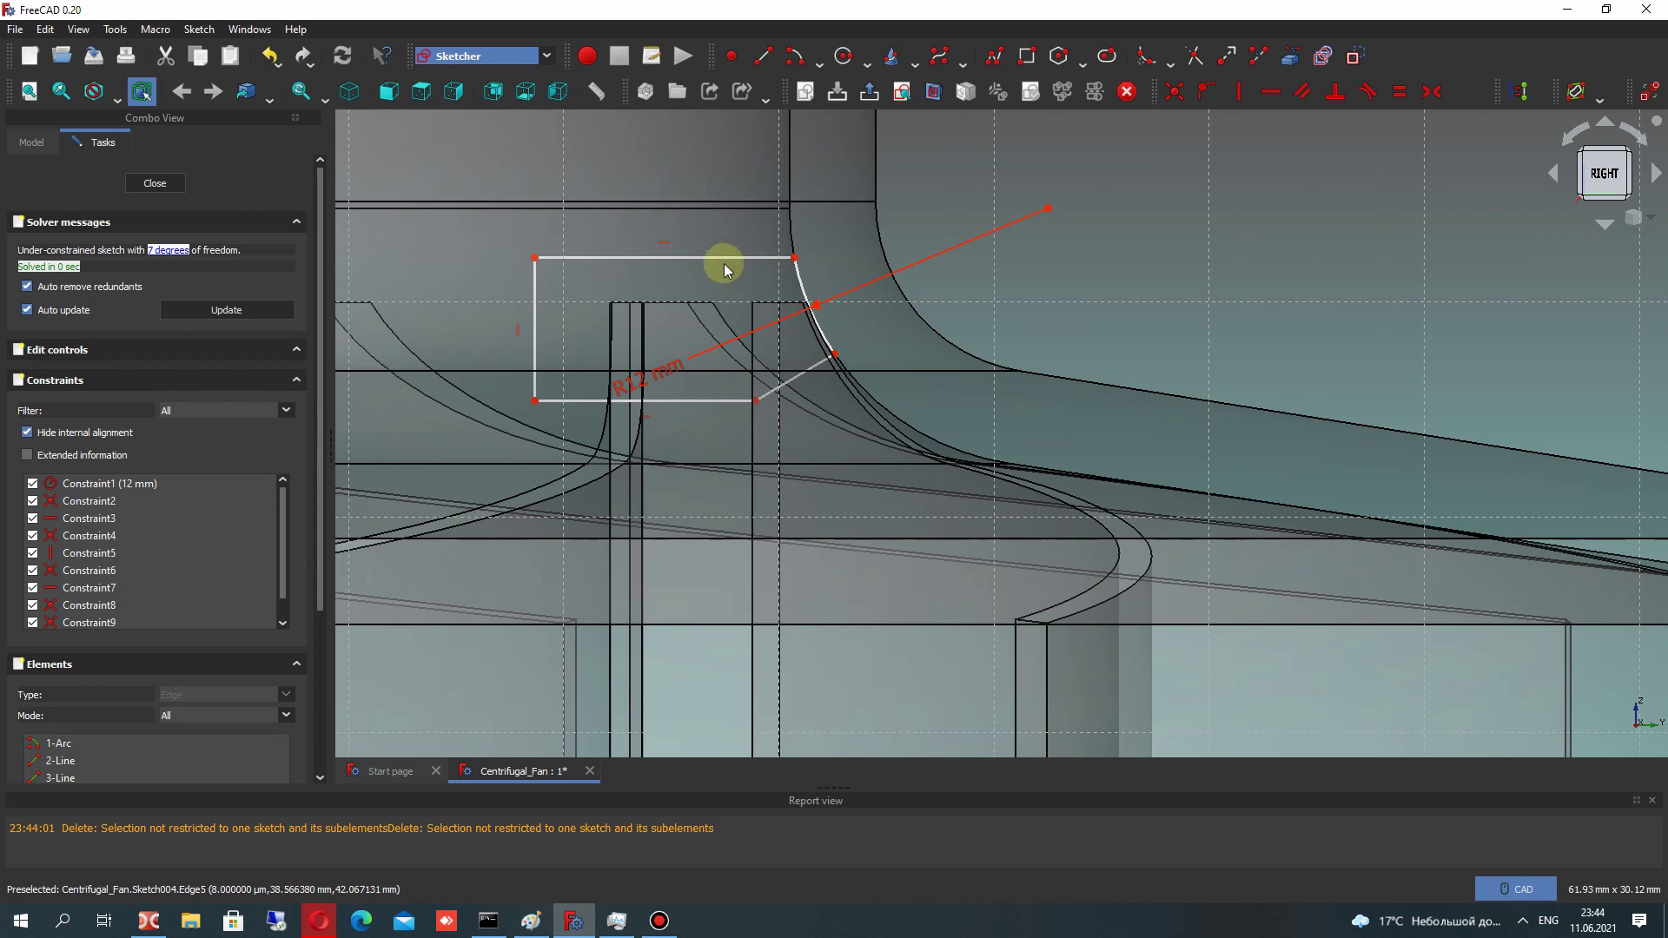
middle_click_drag(901, 376, 1117, 465)
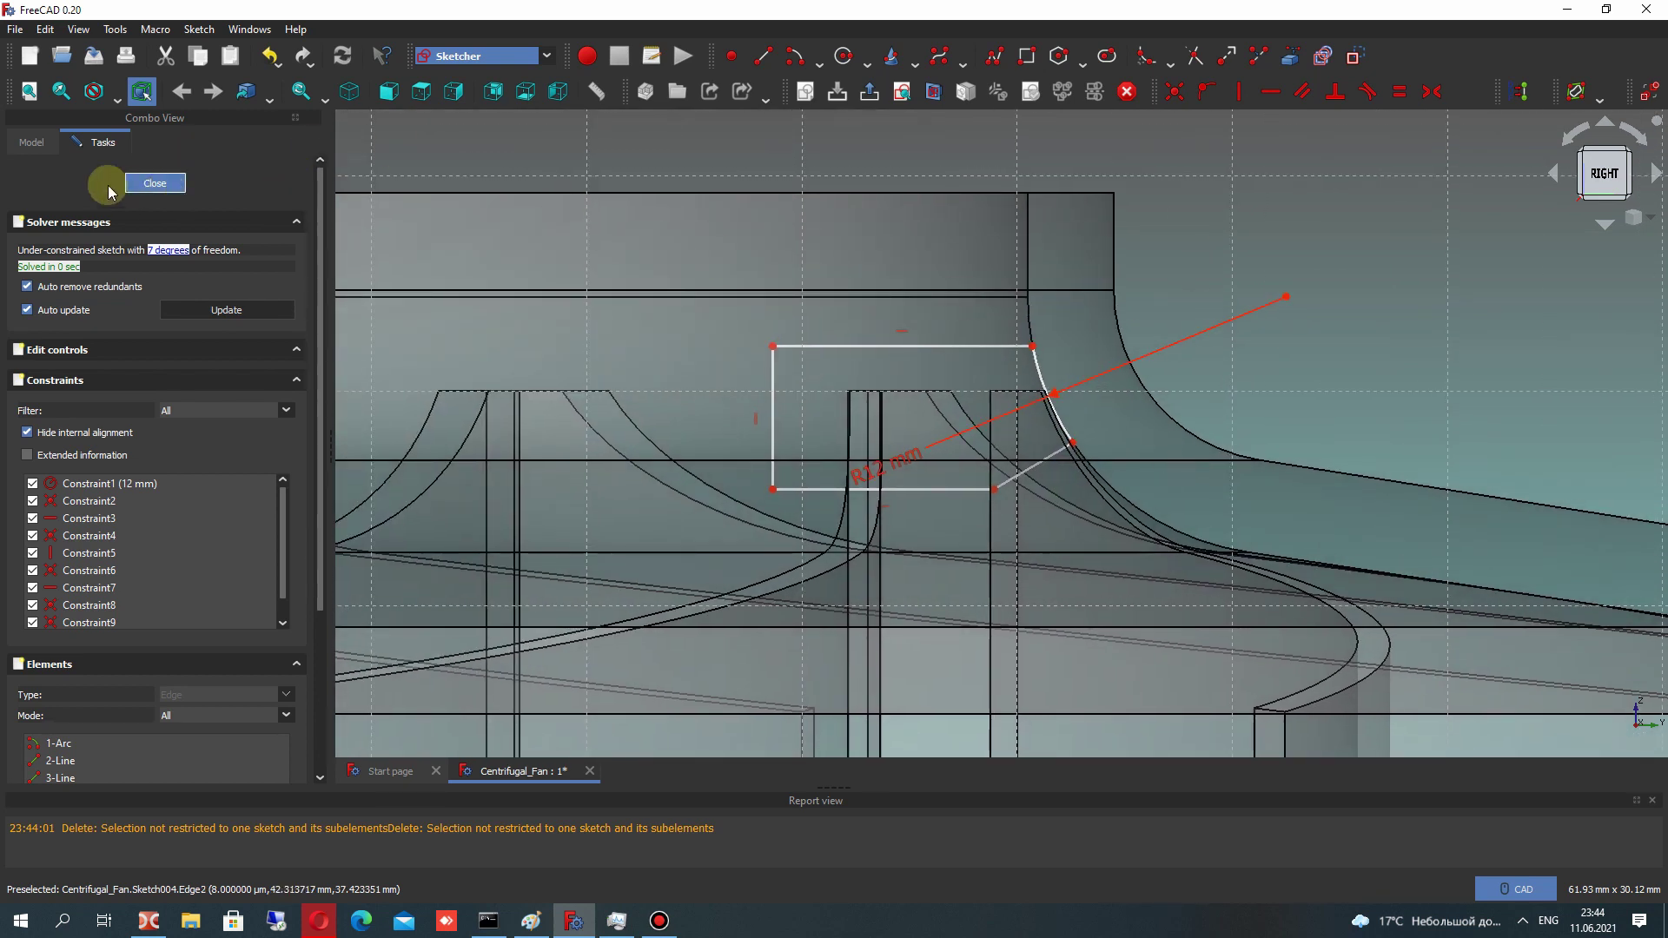
left_click(152, 182)
Revolve Sketch004 by 360° about the Z axis as a solid in the Part workbench
mouse_move(744, 309)
middle_mouse_down()
mouse_move(938, 383)
mouse_move(1032, 456)
mouse_move(1128, 446)
mouse_move(904, 446)
middle_mouse_up()
scroll(1005, 412, "up", 5)
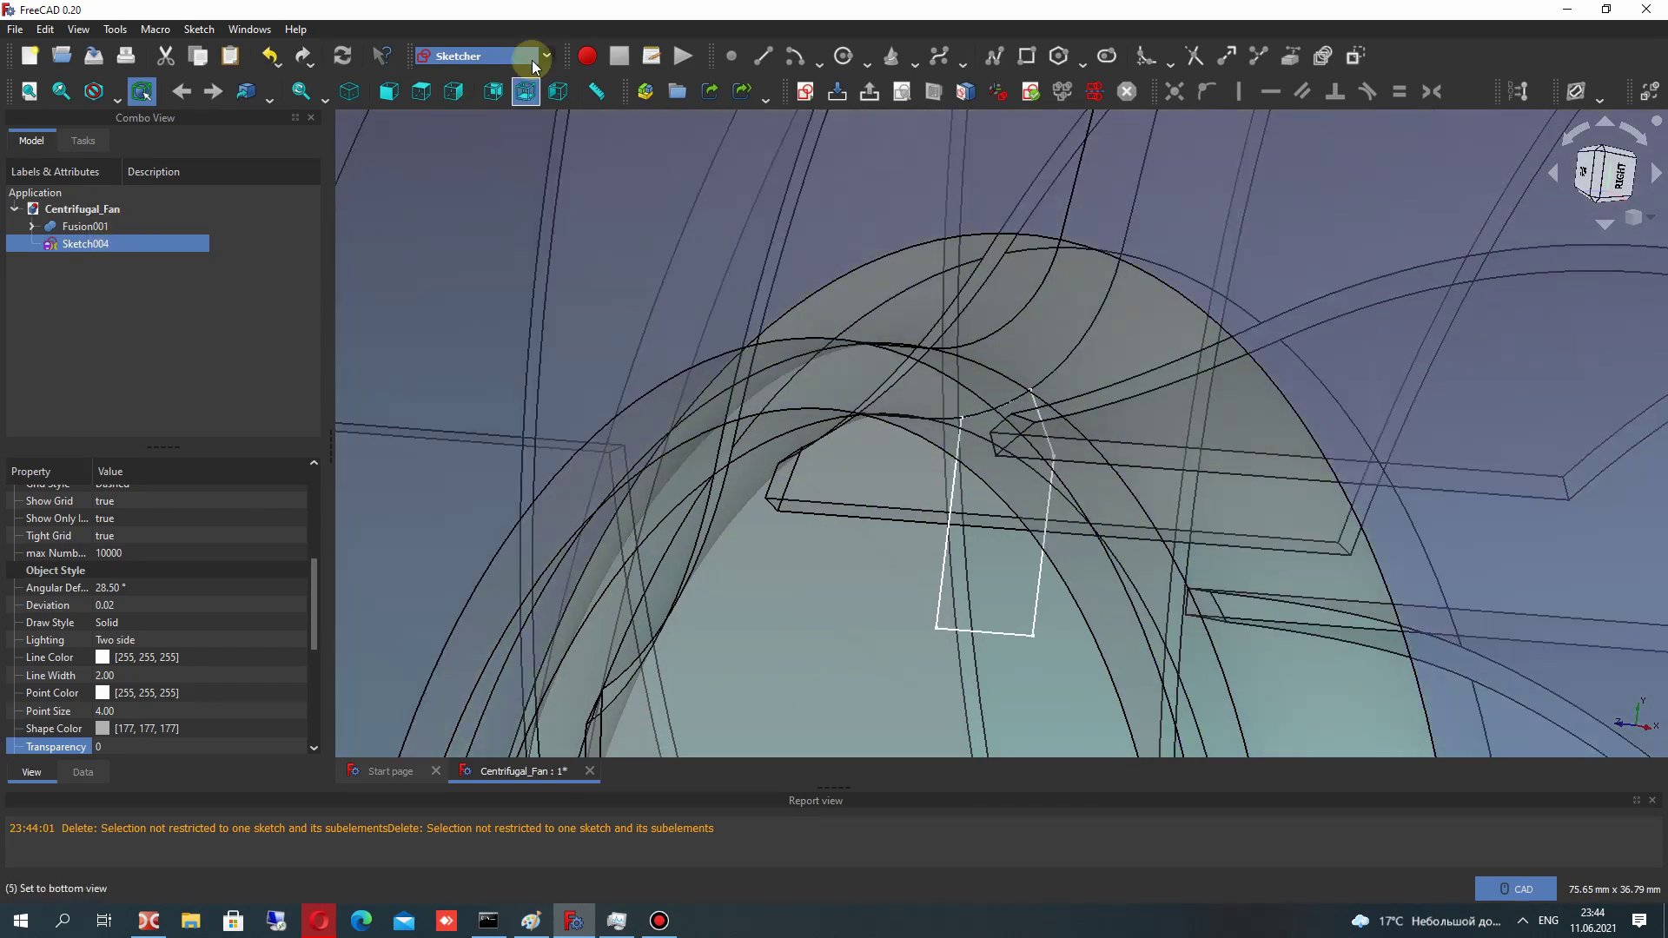
left_click(533, 62)
left_click(455, 242)
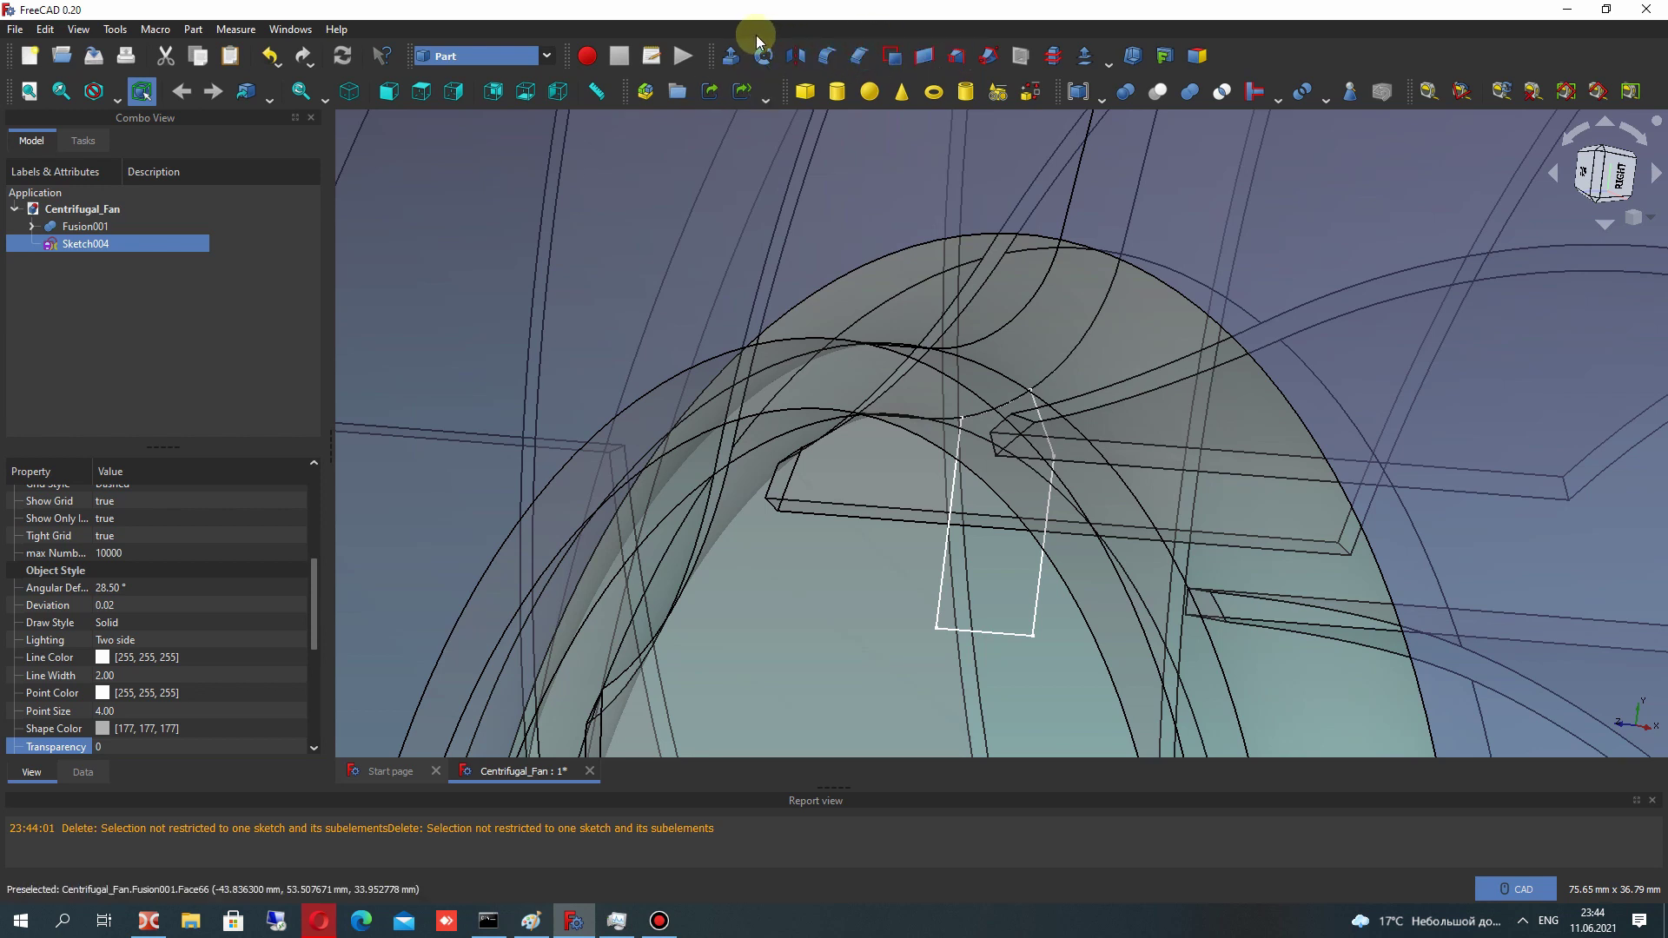
left_click(765, 57)
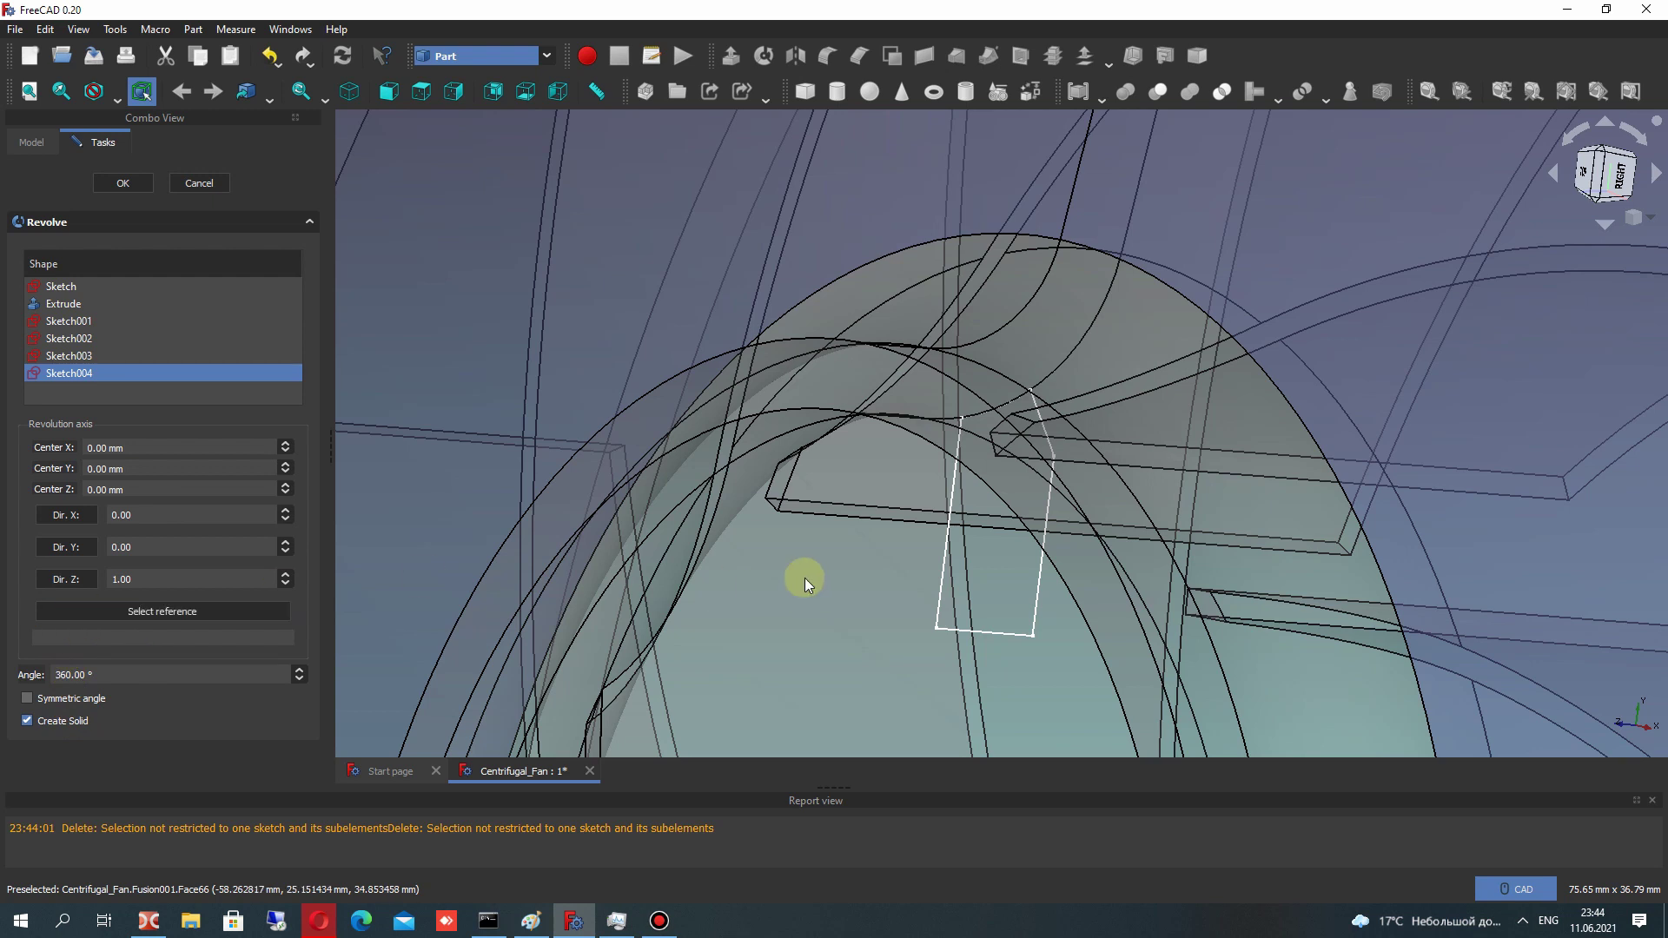
scroll(996, 594, "down", 2)
middle_click_drag(964, 555, 908, 329)
scroll(908, 329, "down", 2)
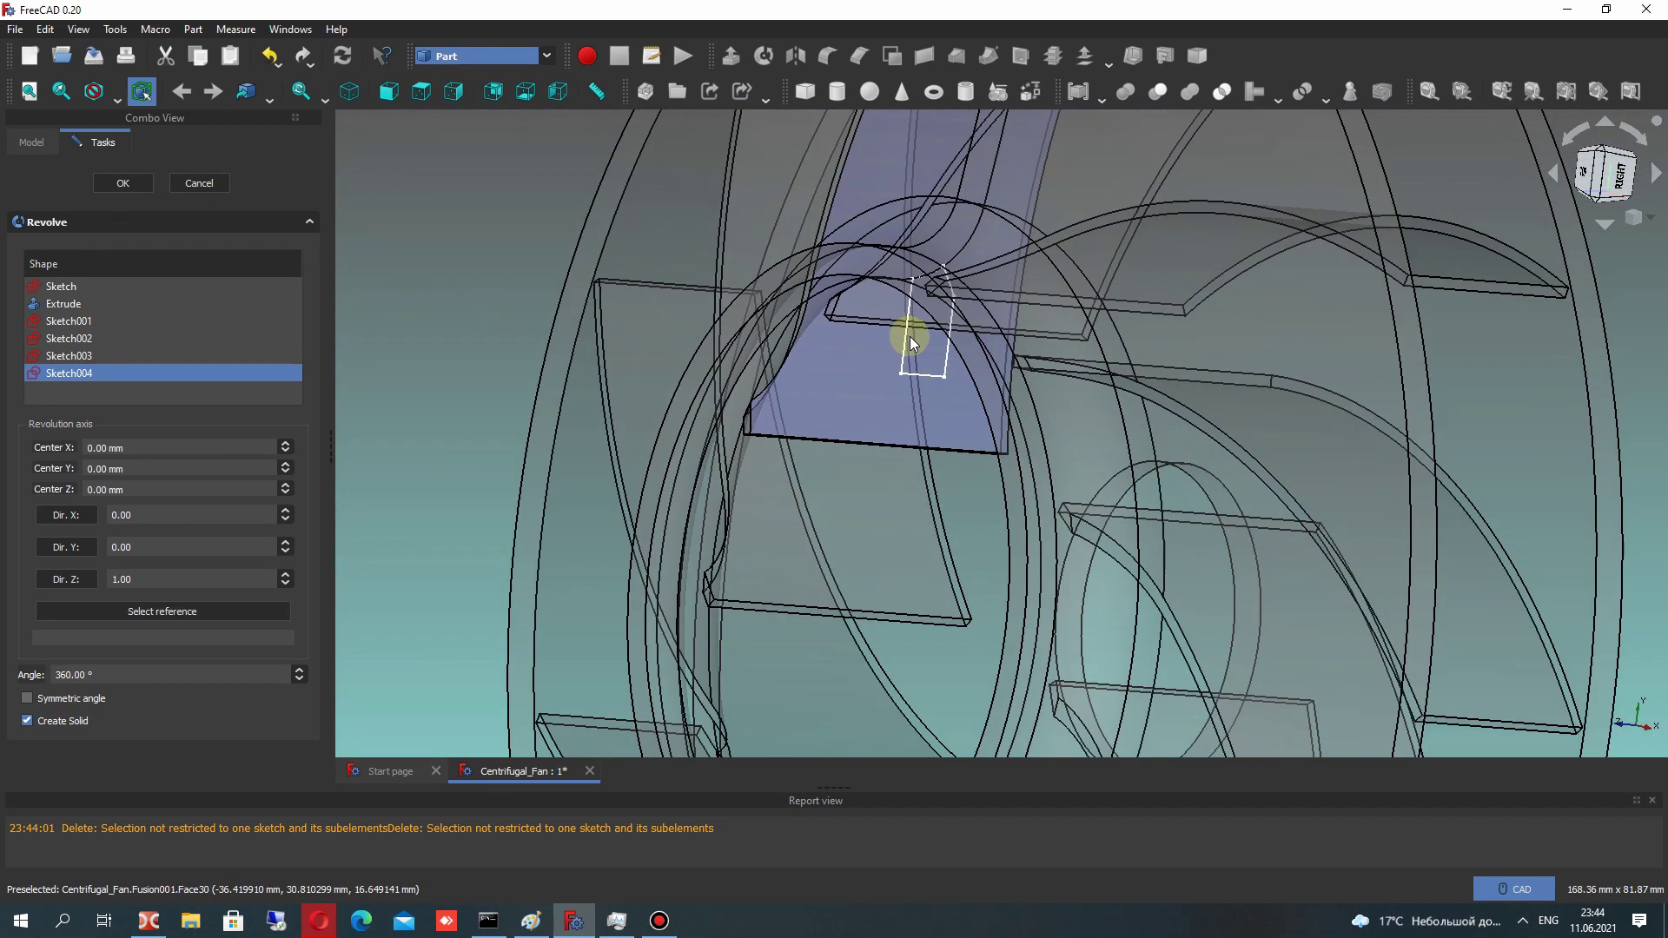
left_click(122, 182)
left_click(825, 385)
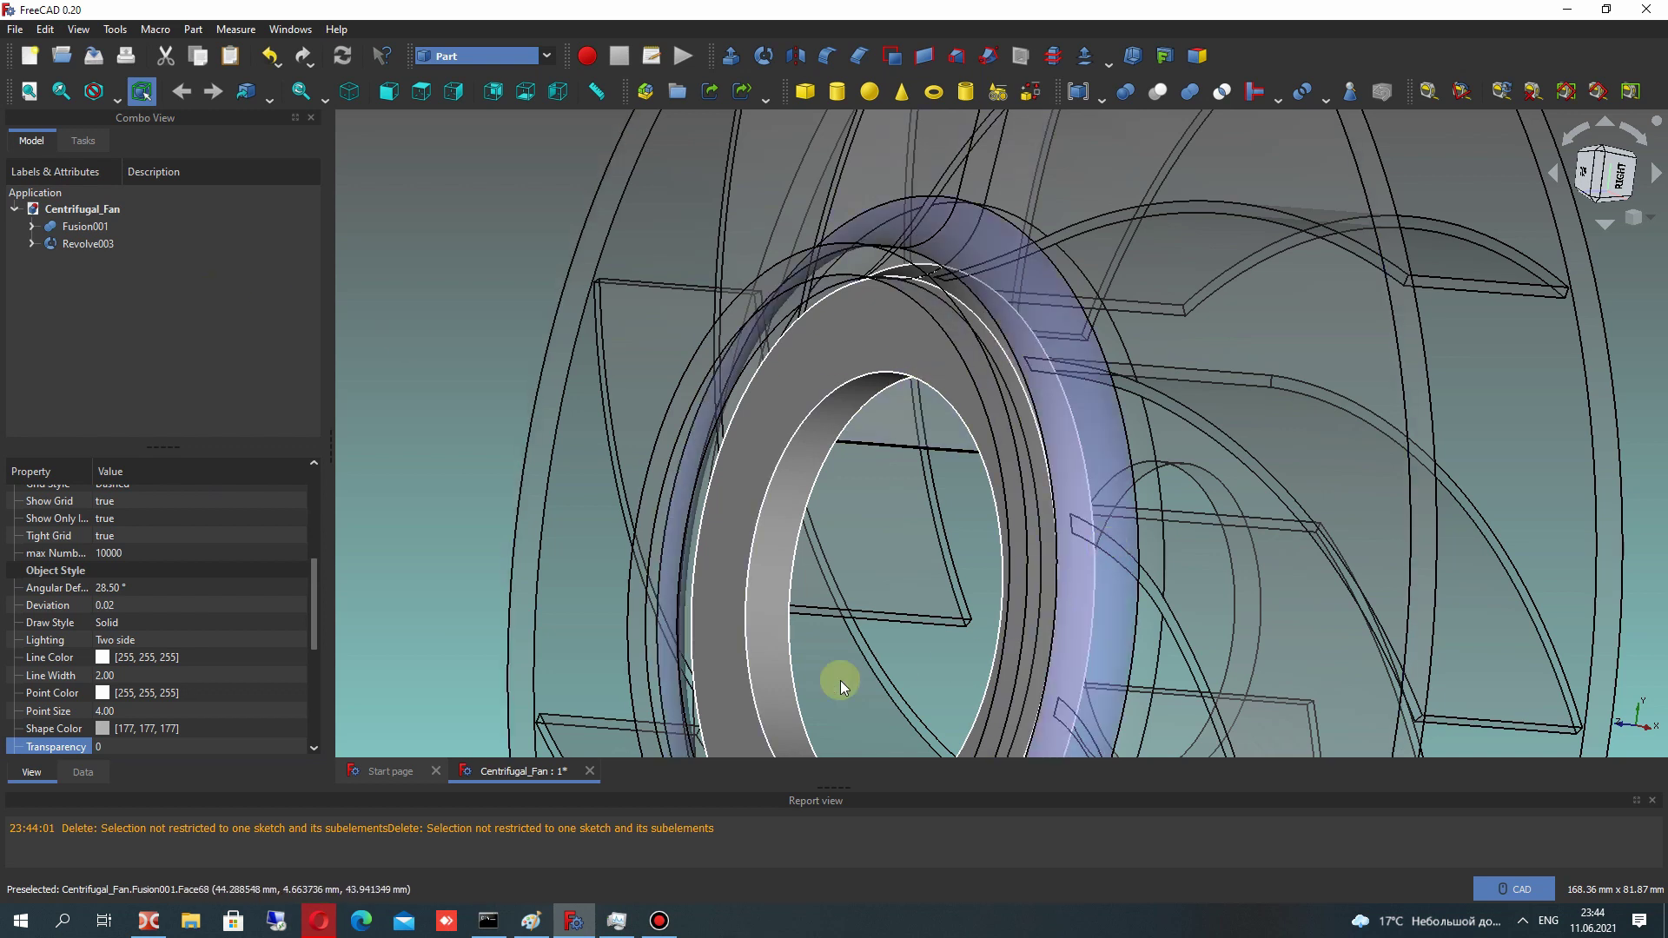
Set the transparency of Fusion001 to 0
left_click(99, 228)
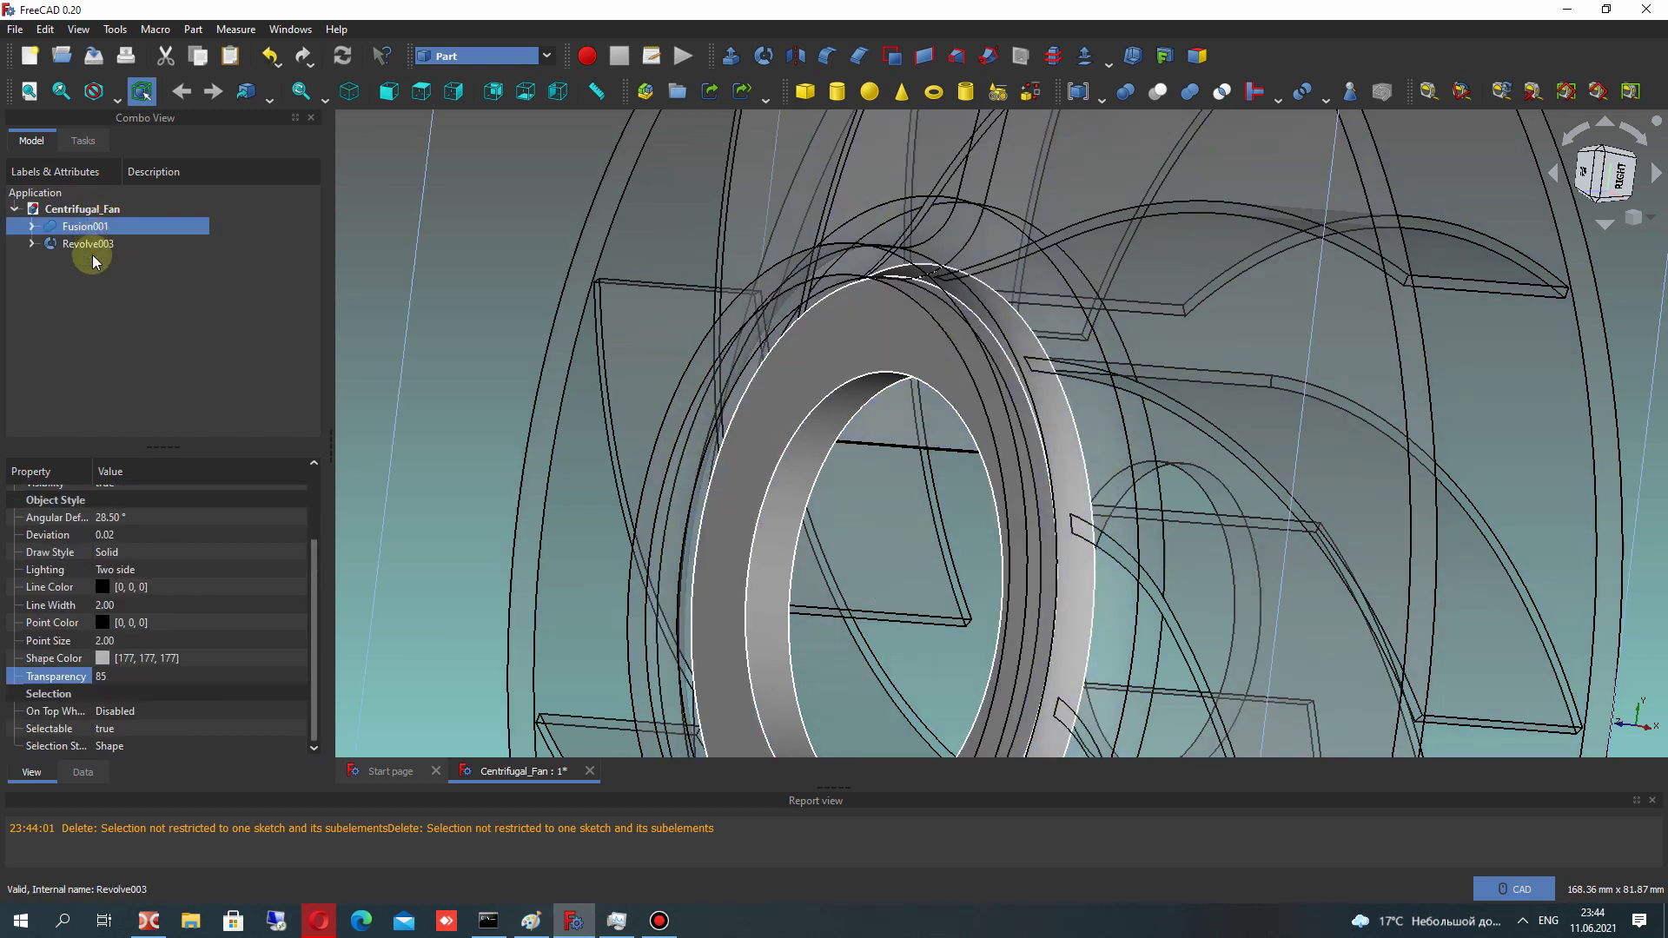
left_click(105, 677)
type("0")
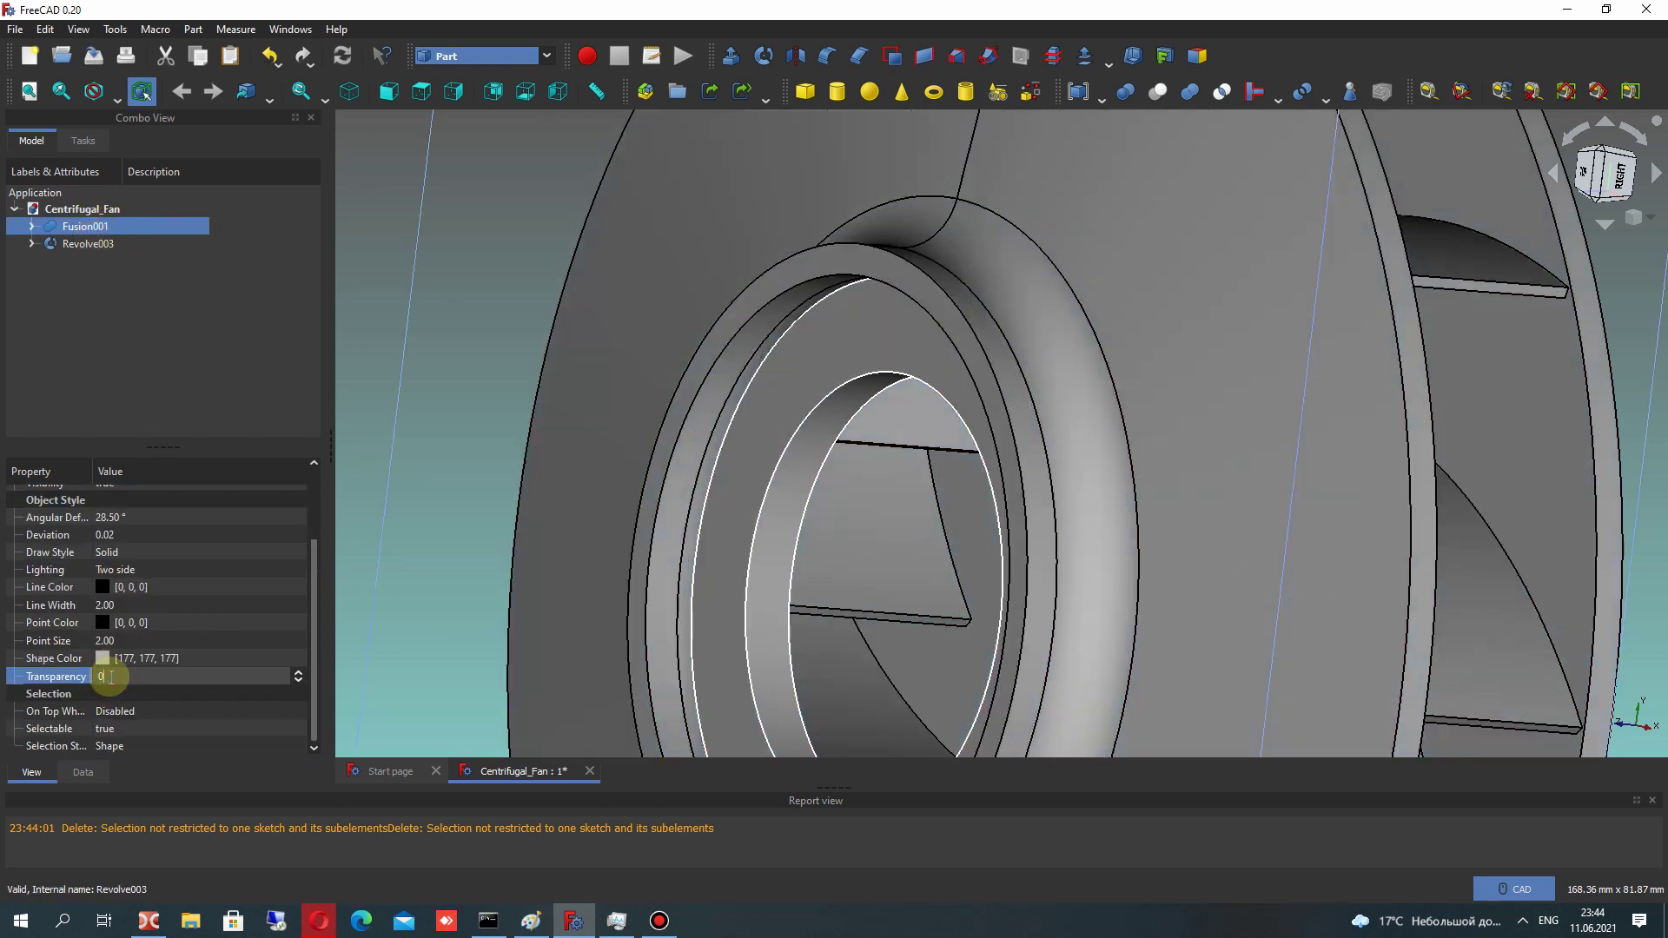
left_click(88, 242)
Cut the revolved ring Revolve003 from the fan wheel Fusion001 using a Boolean Cut
left_click(85, 225)
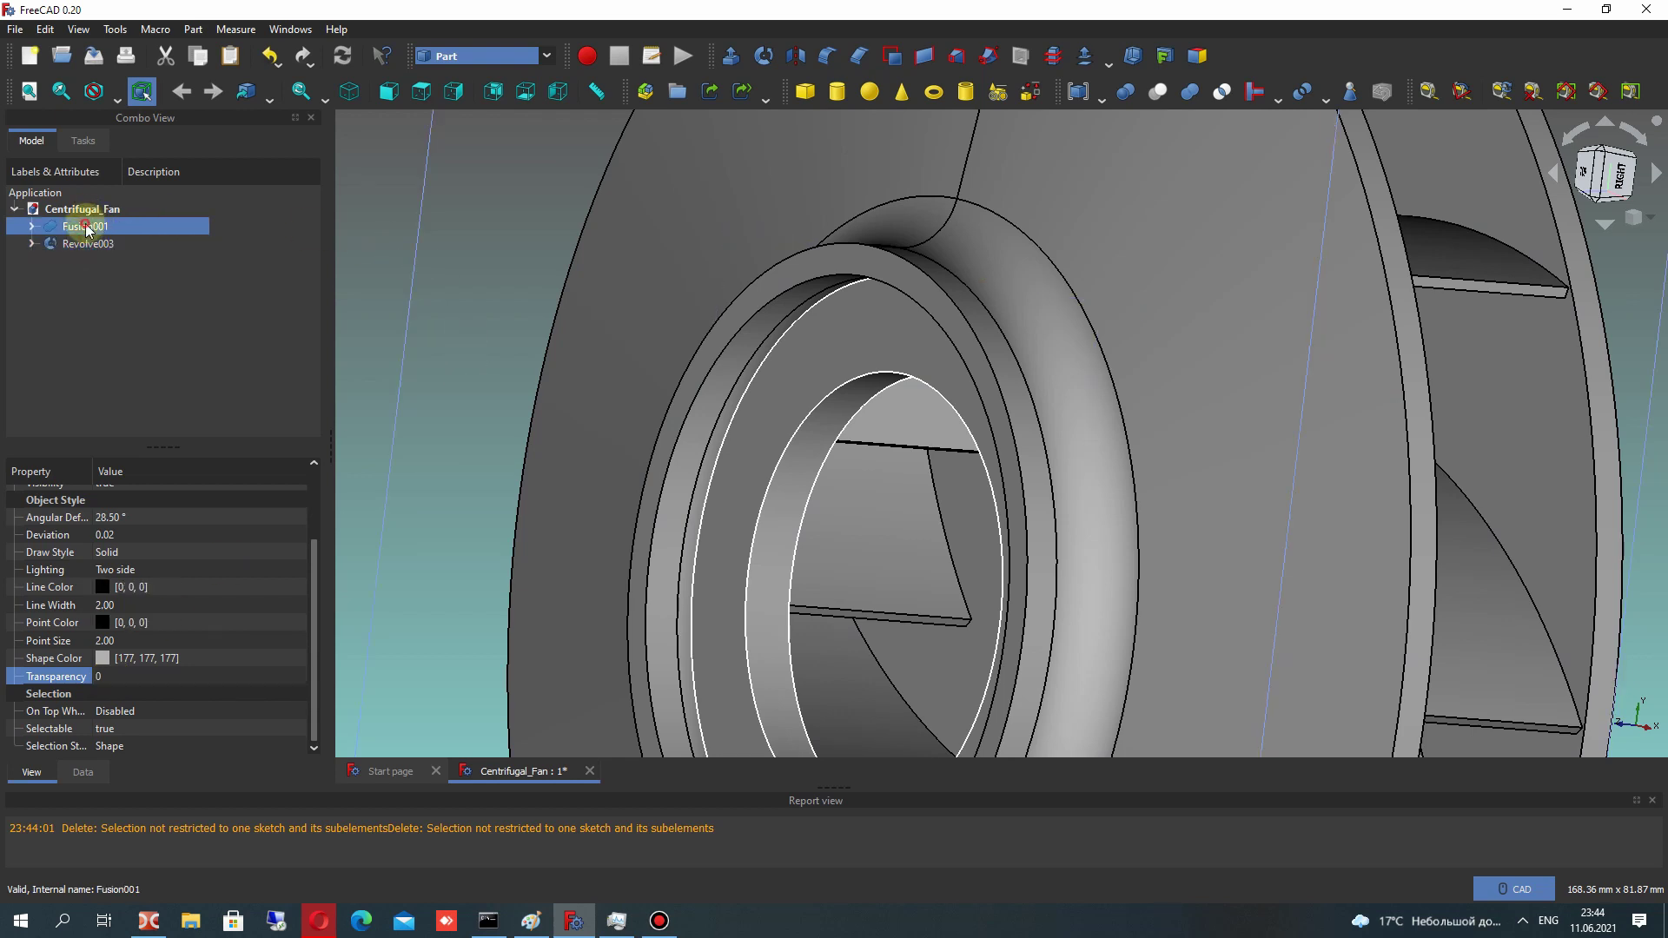
left_click(95, 246, "ctrl")
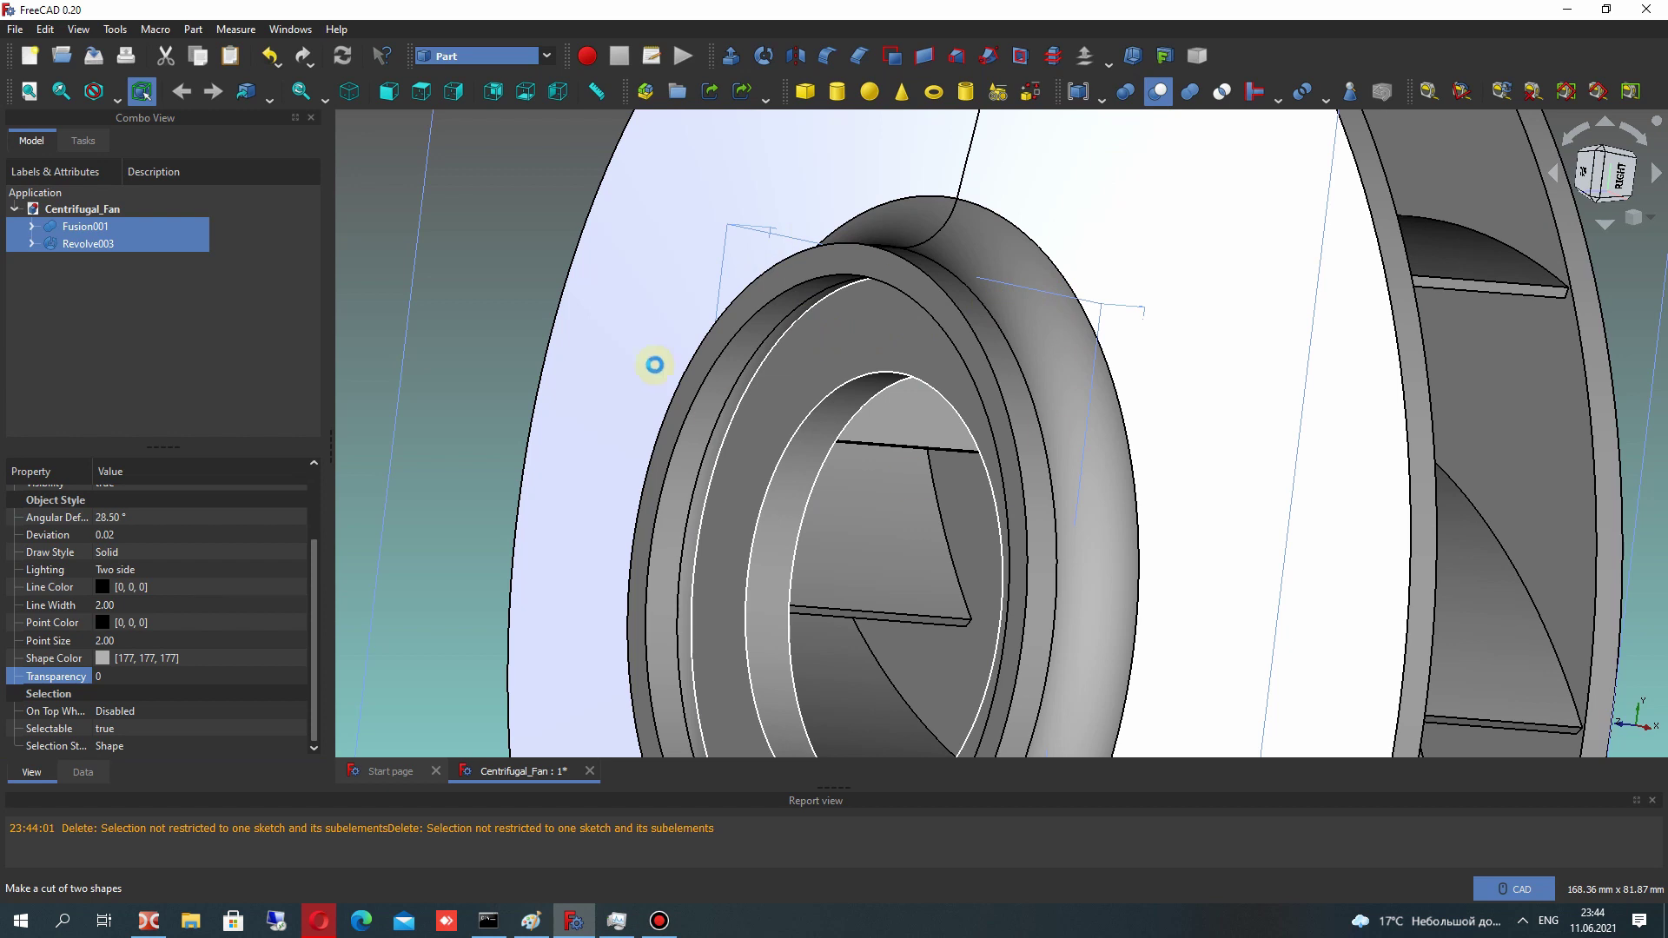
scroll(653, 368, "down", 8)
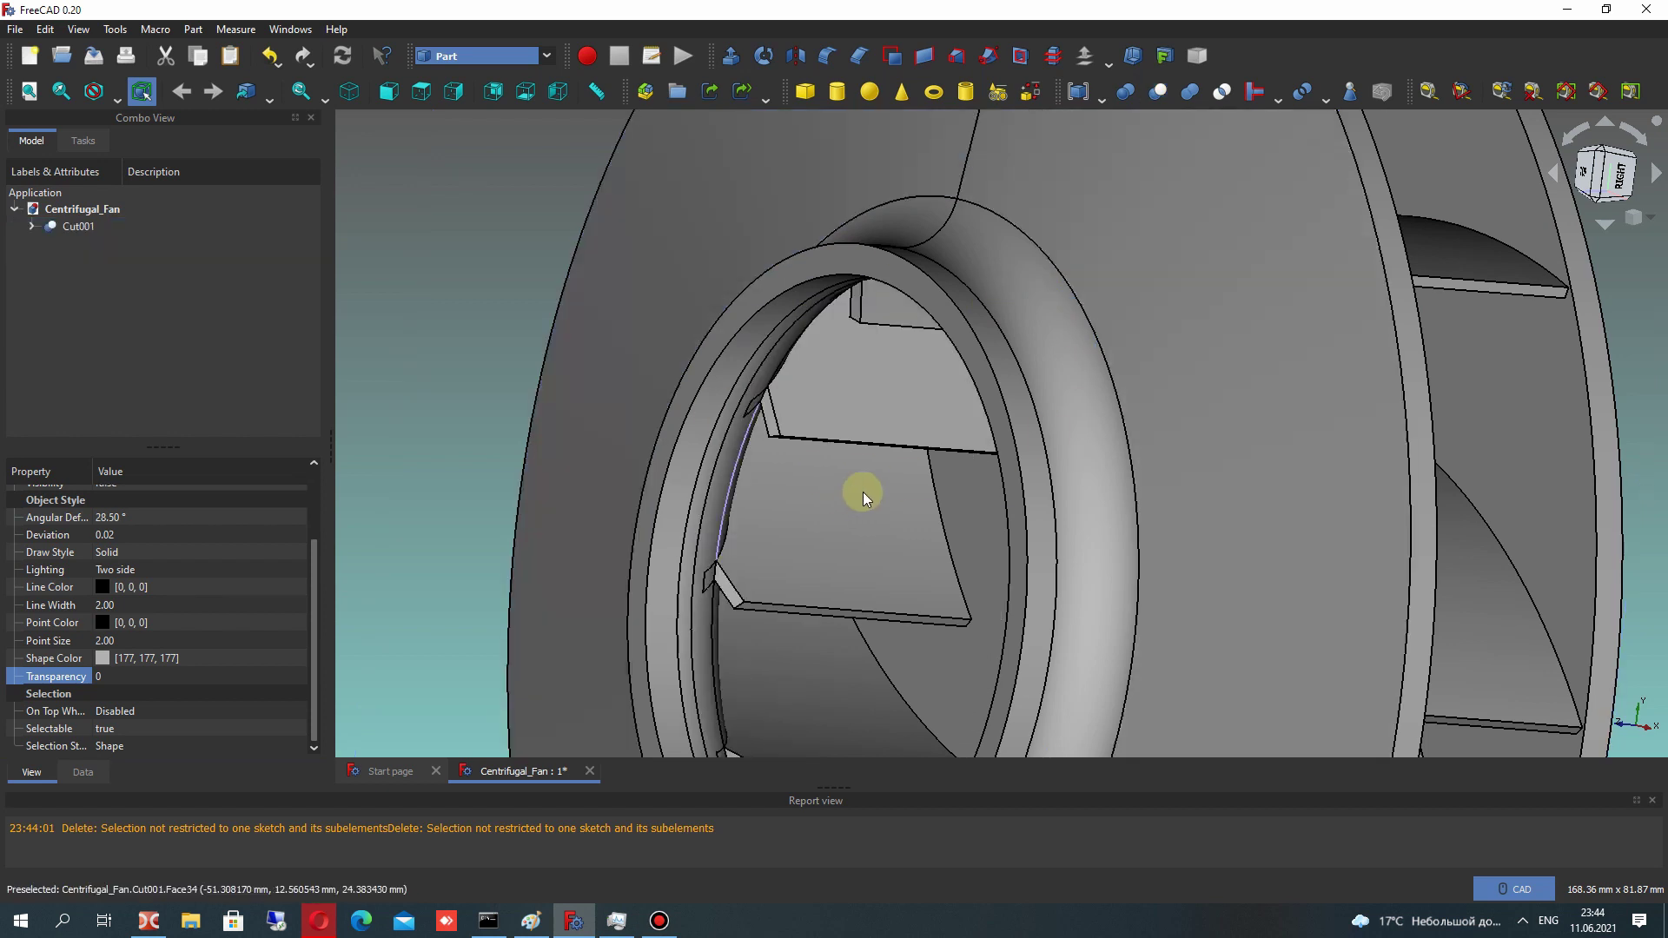
middle_click_drag(788, 477, 804, 399)
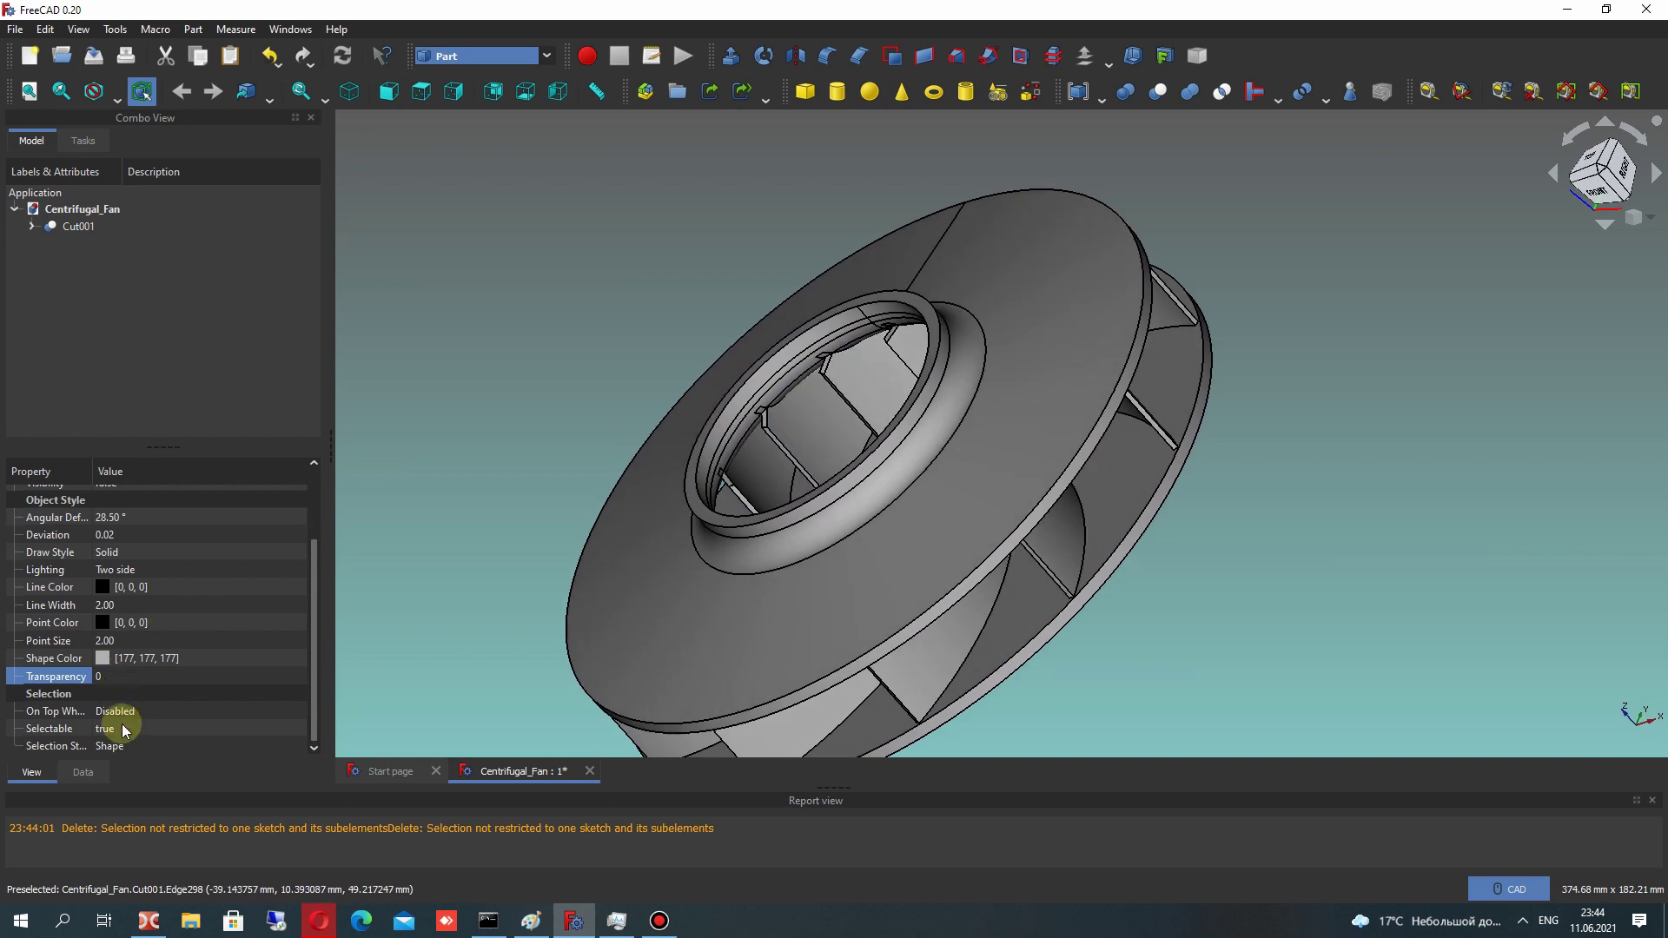
Set the Refine property of the Boolean cut Cut001 to true
left_click(75, 226)
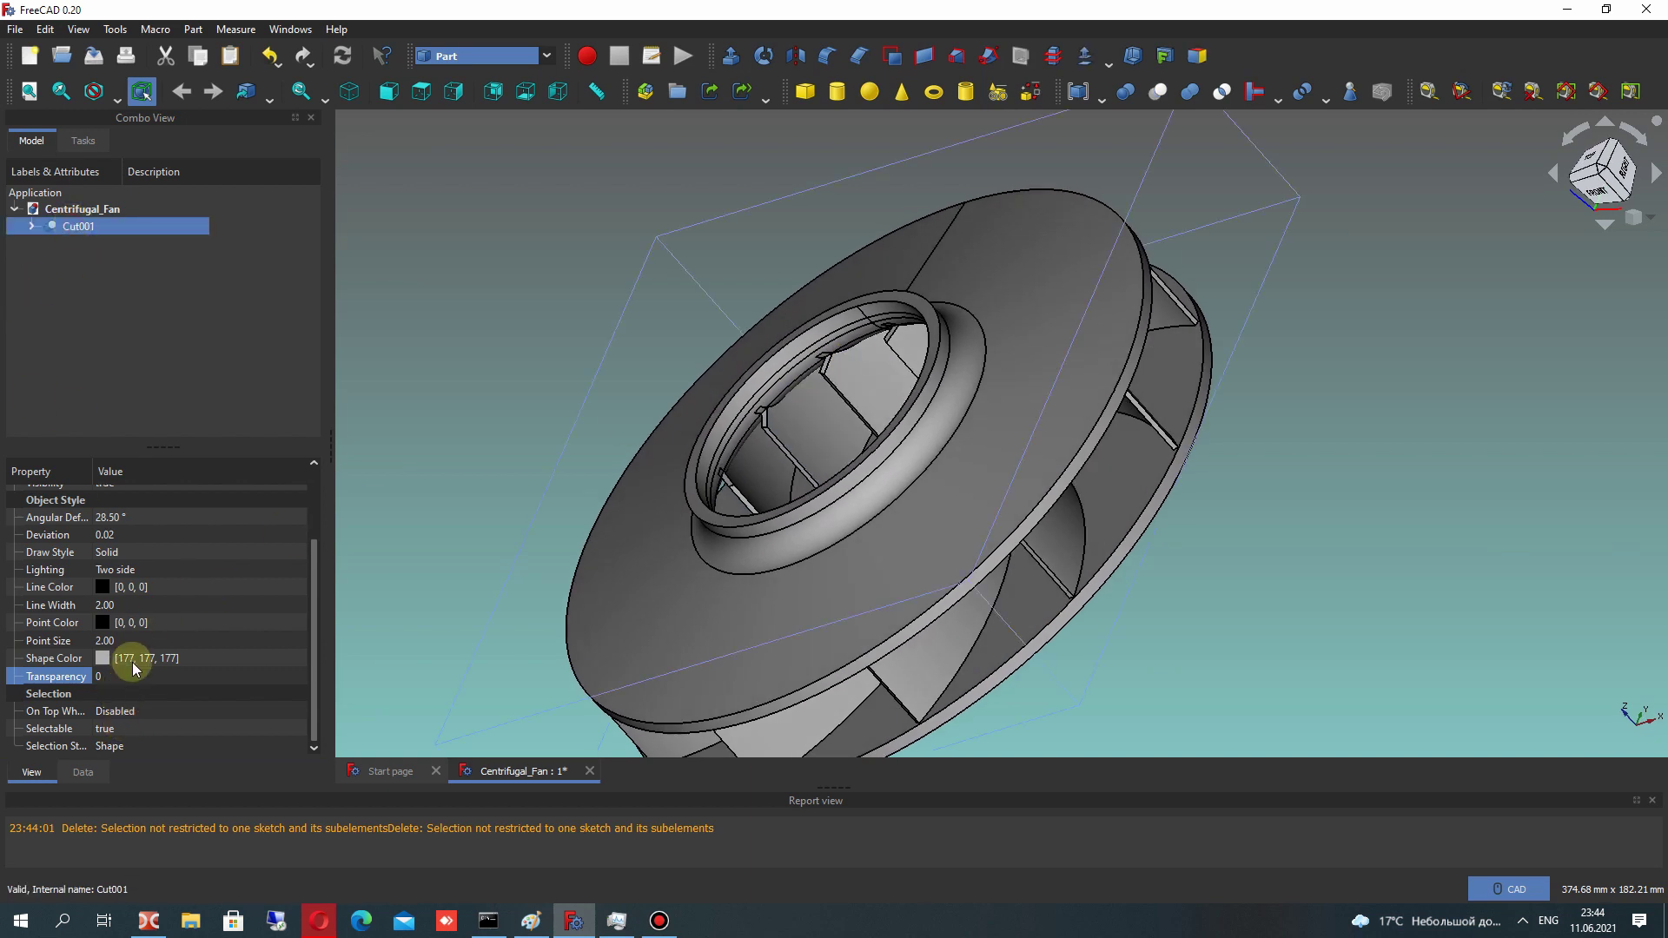
left_click(77, 777)
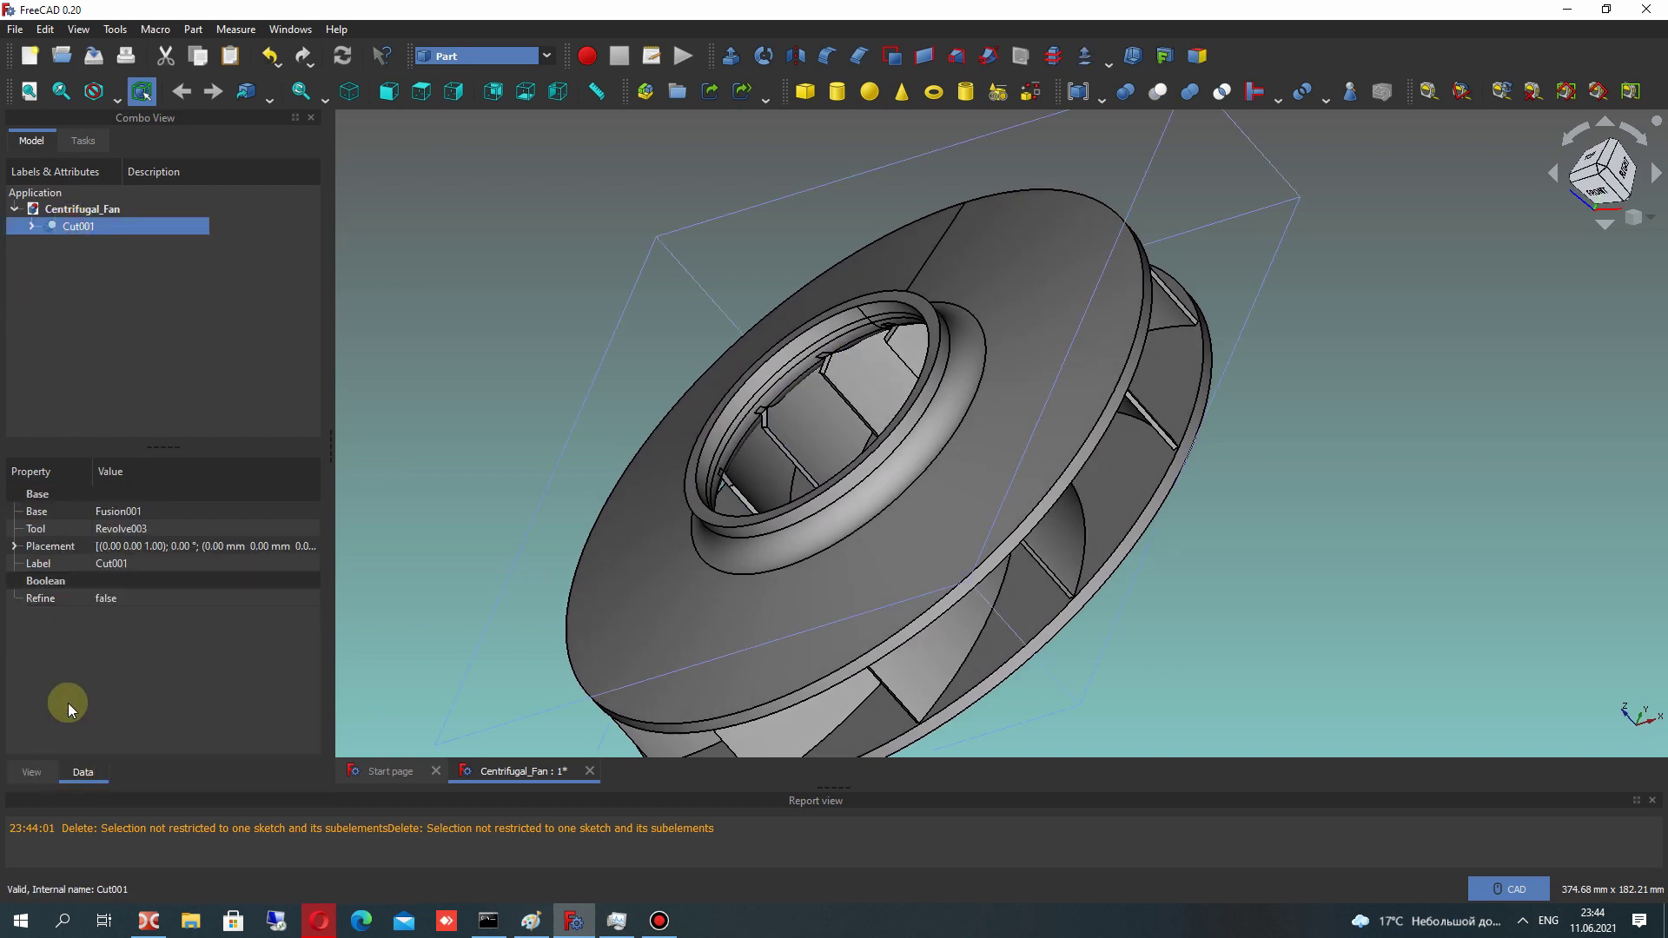
left_click(115, 596)
left_click(117, 595)
left_click(106, 632)
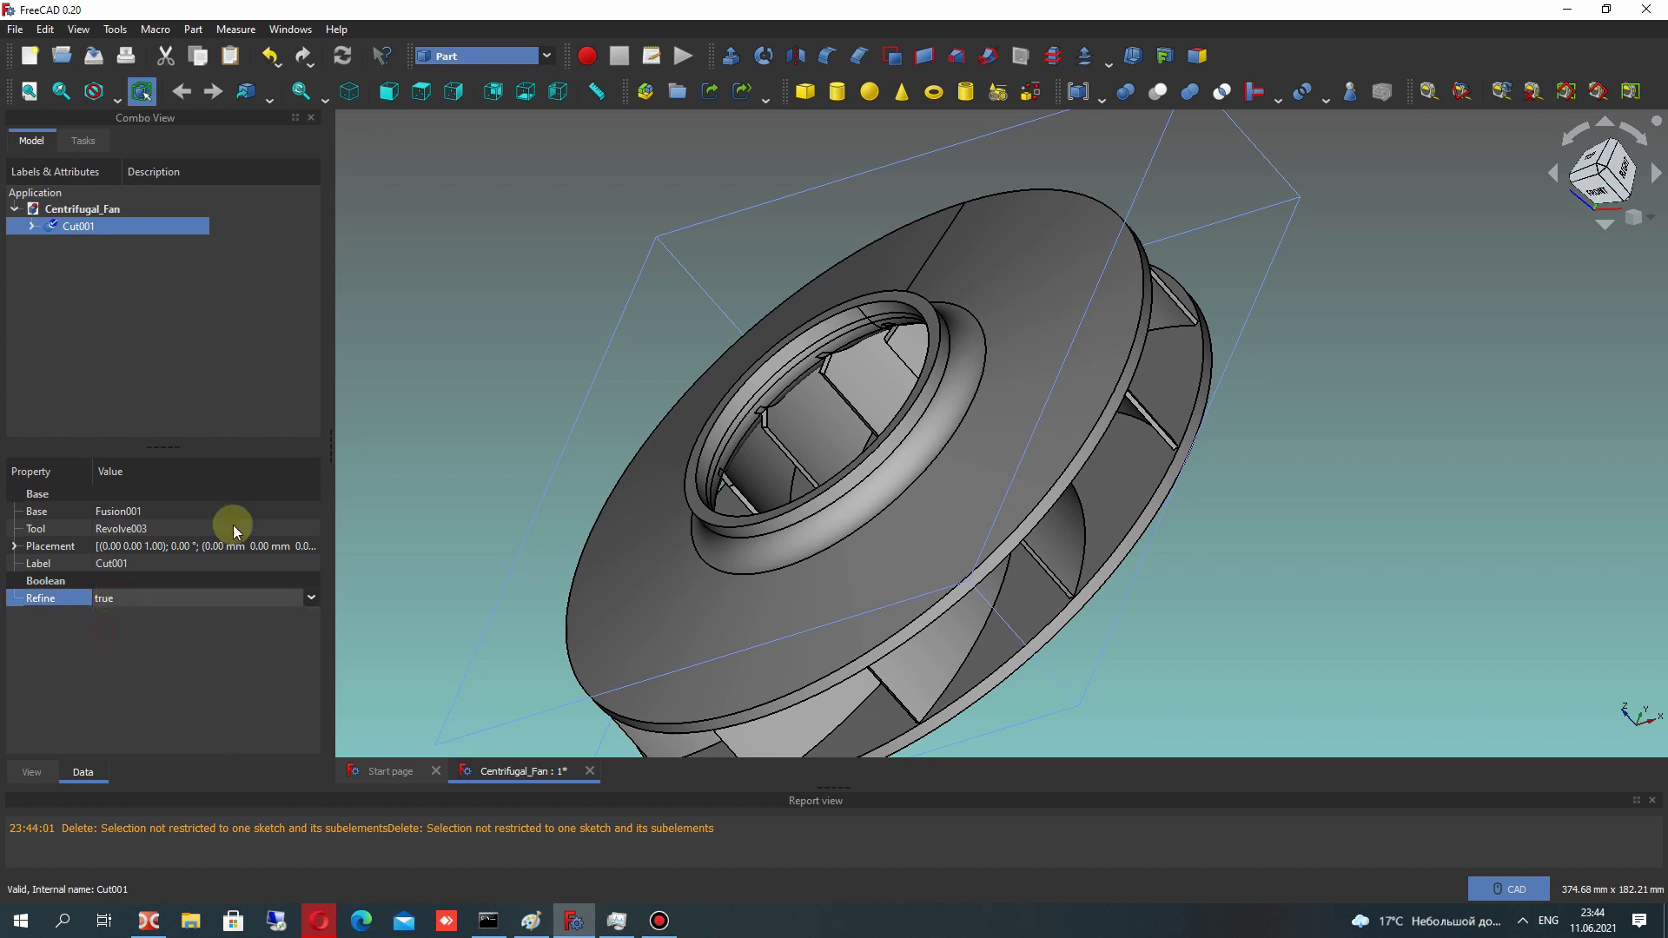
Examine the trimmed inner blade ends and cover of the fan wheel from above and at an angle
left_click(591, 403)
left_click(78, 226)
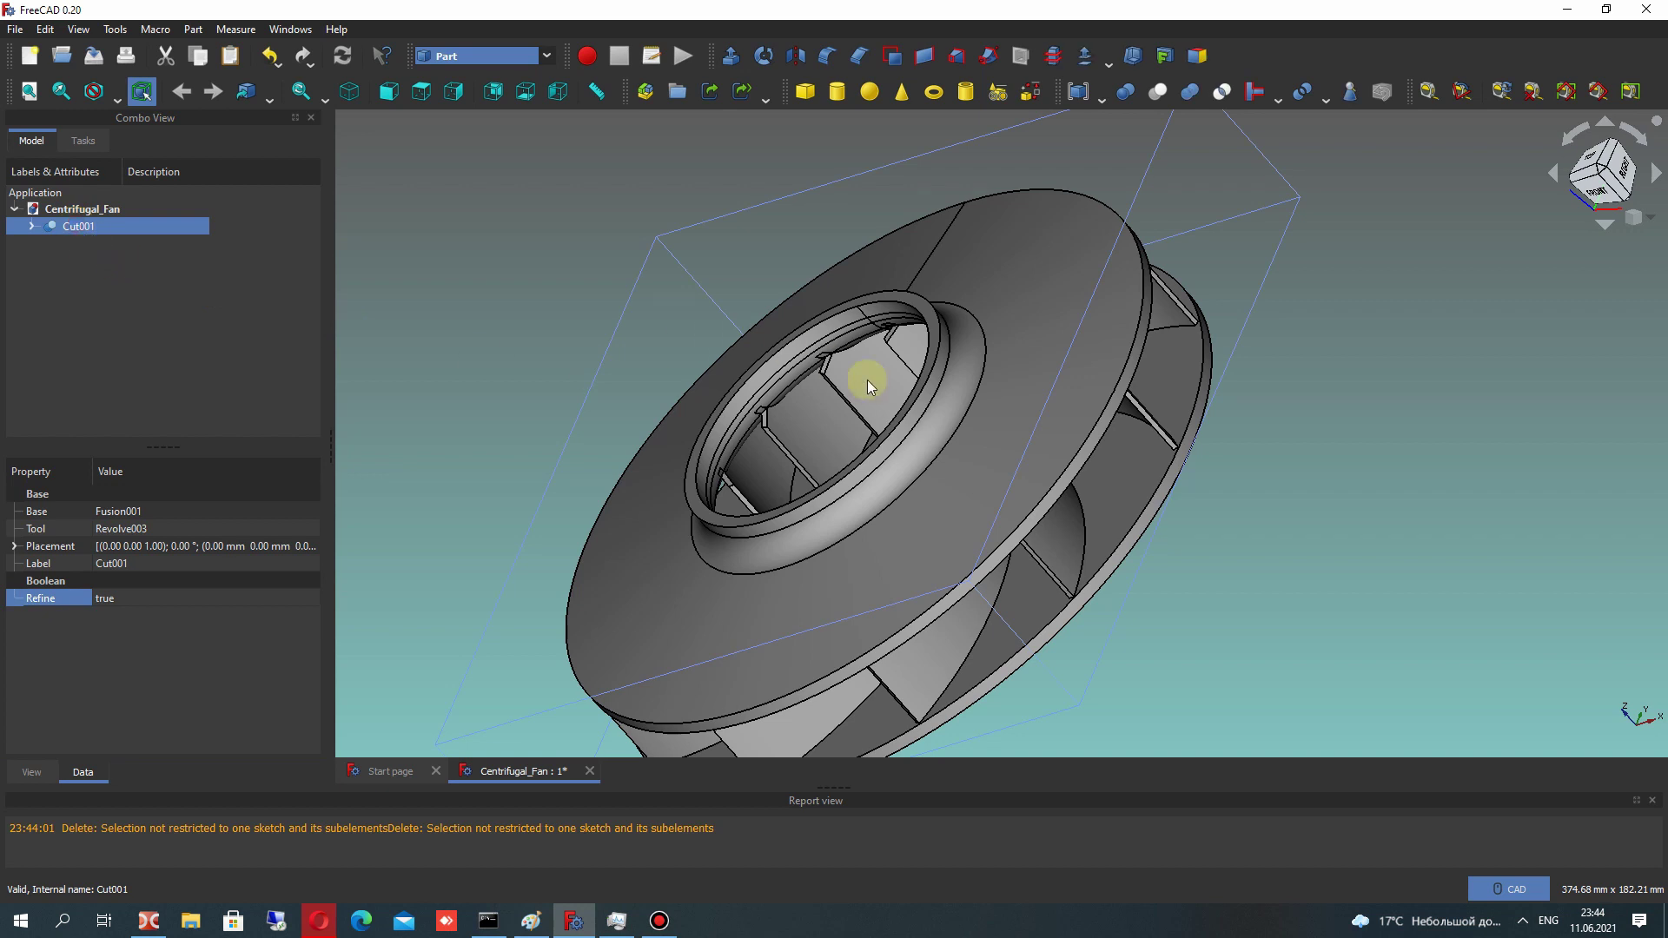
middle_click_drag(863, 373, 907, 417)
key("2")
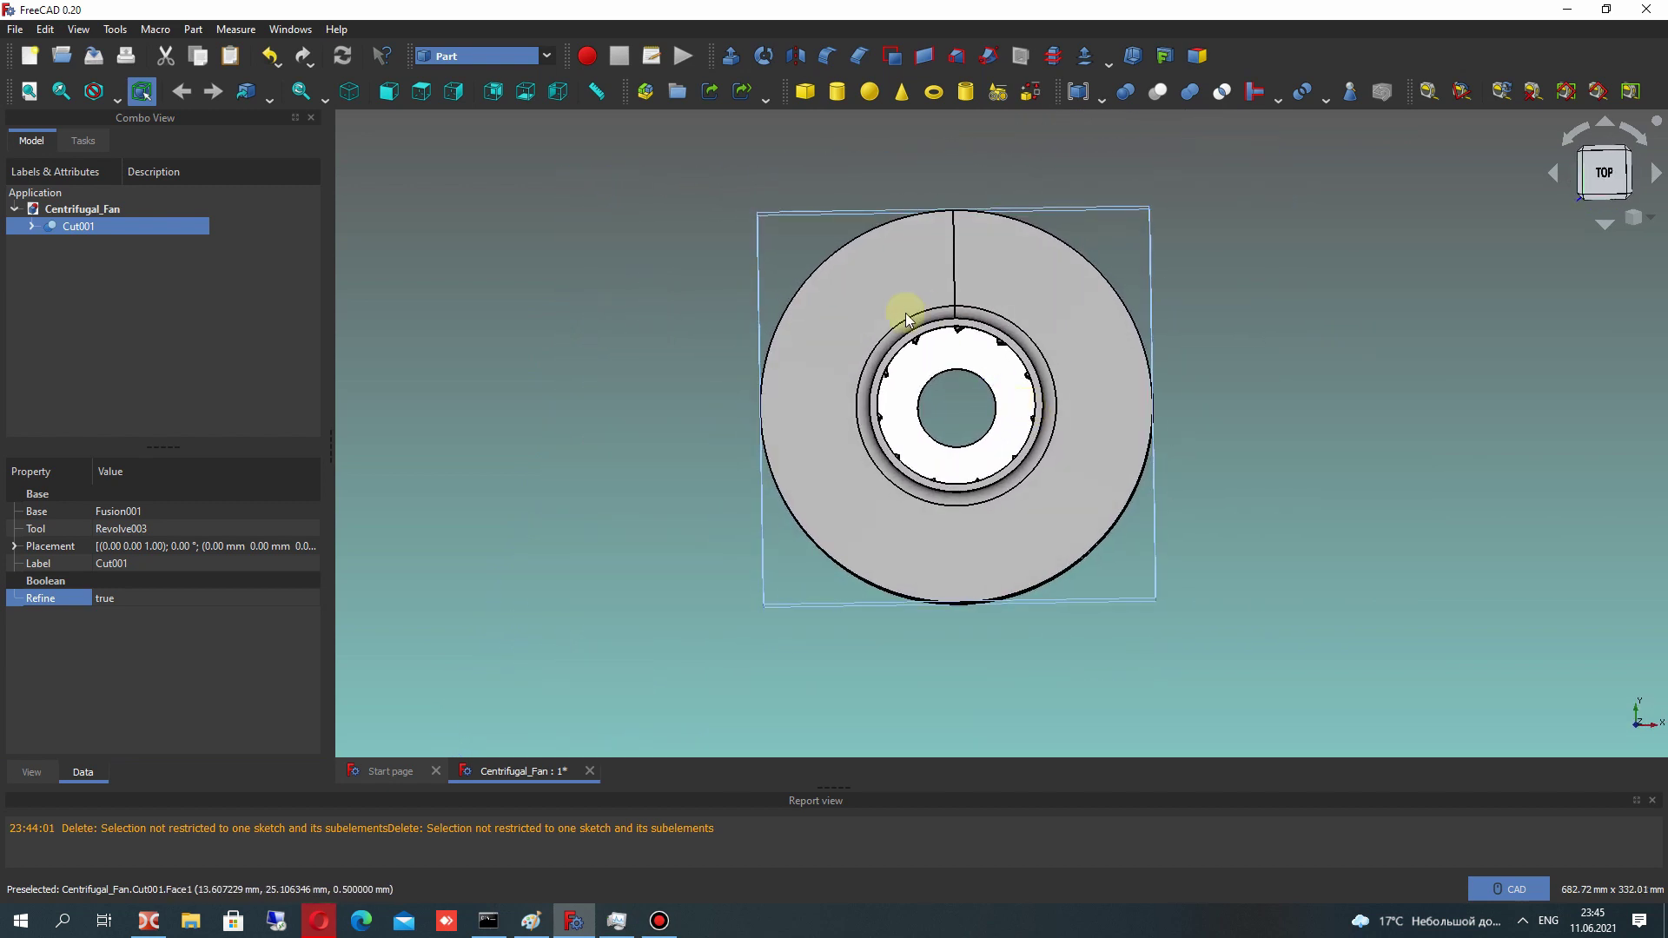
middle_click_drag(901, 312, 852, 479)
scroll(879, 418, "up", 1)
middle_click_drag(826, 398, 751, 377)
left_click(535, 400)
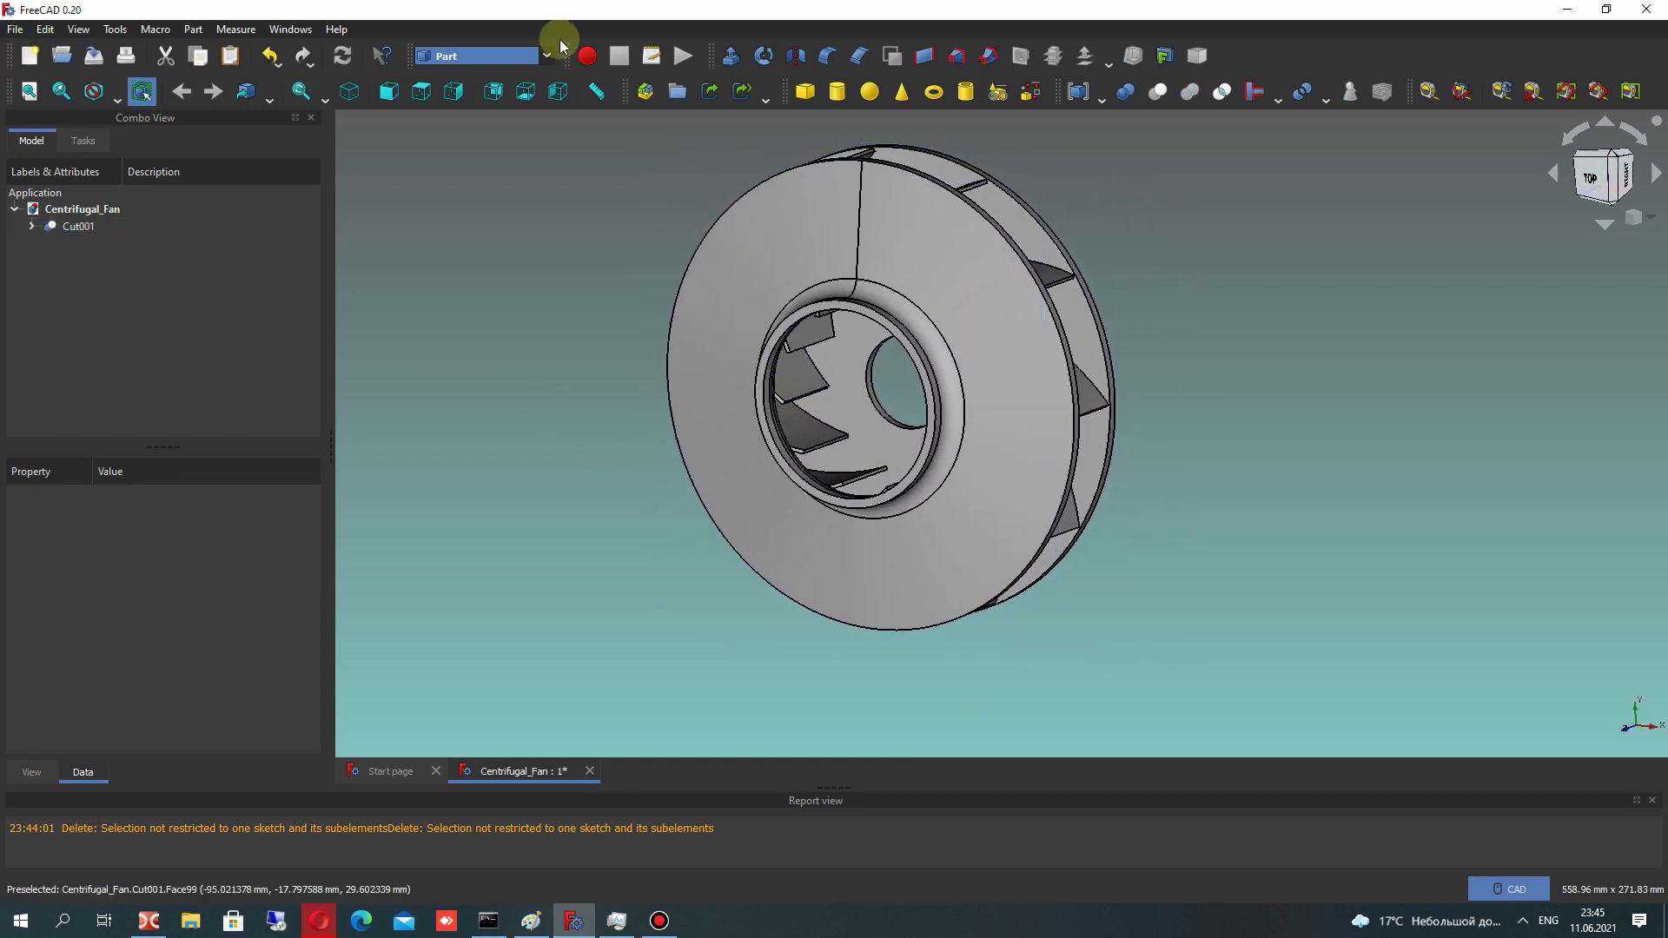
left_click(16, 30)
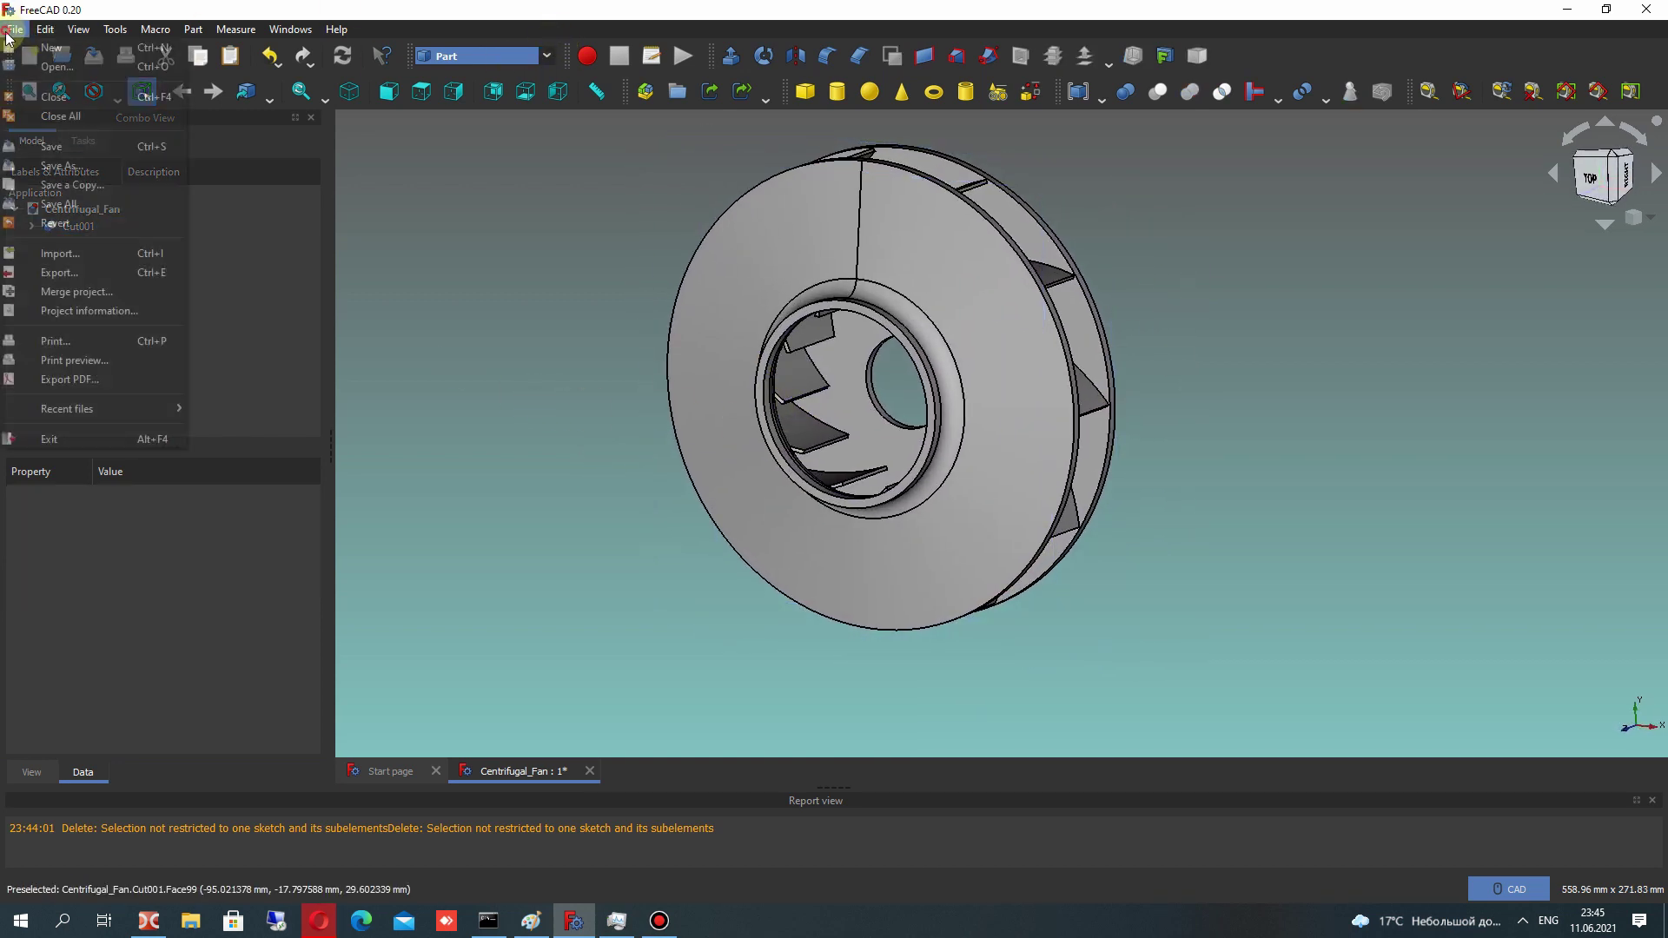
left_click(59, 272)
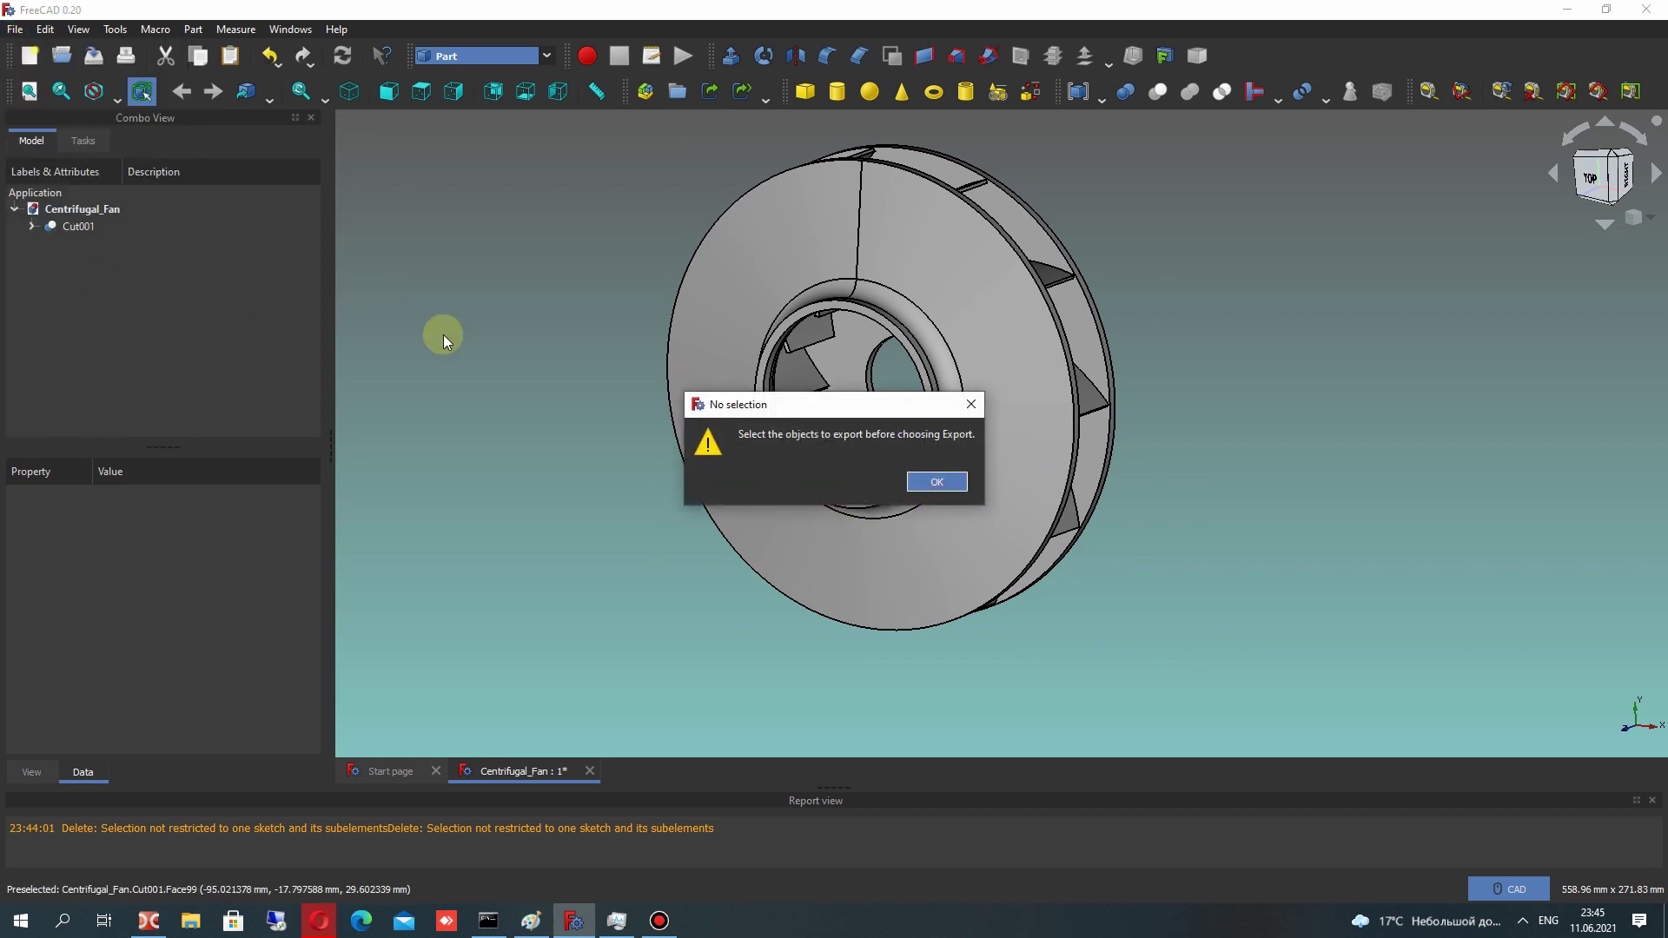
left_click(937, 483)
Export Cut001 in IGES format as Centrifugal_Fan-Cut001.iges to the Centrifugal_Fan folder, and save the document
left_click(78, 226)
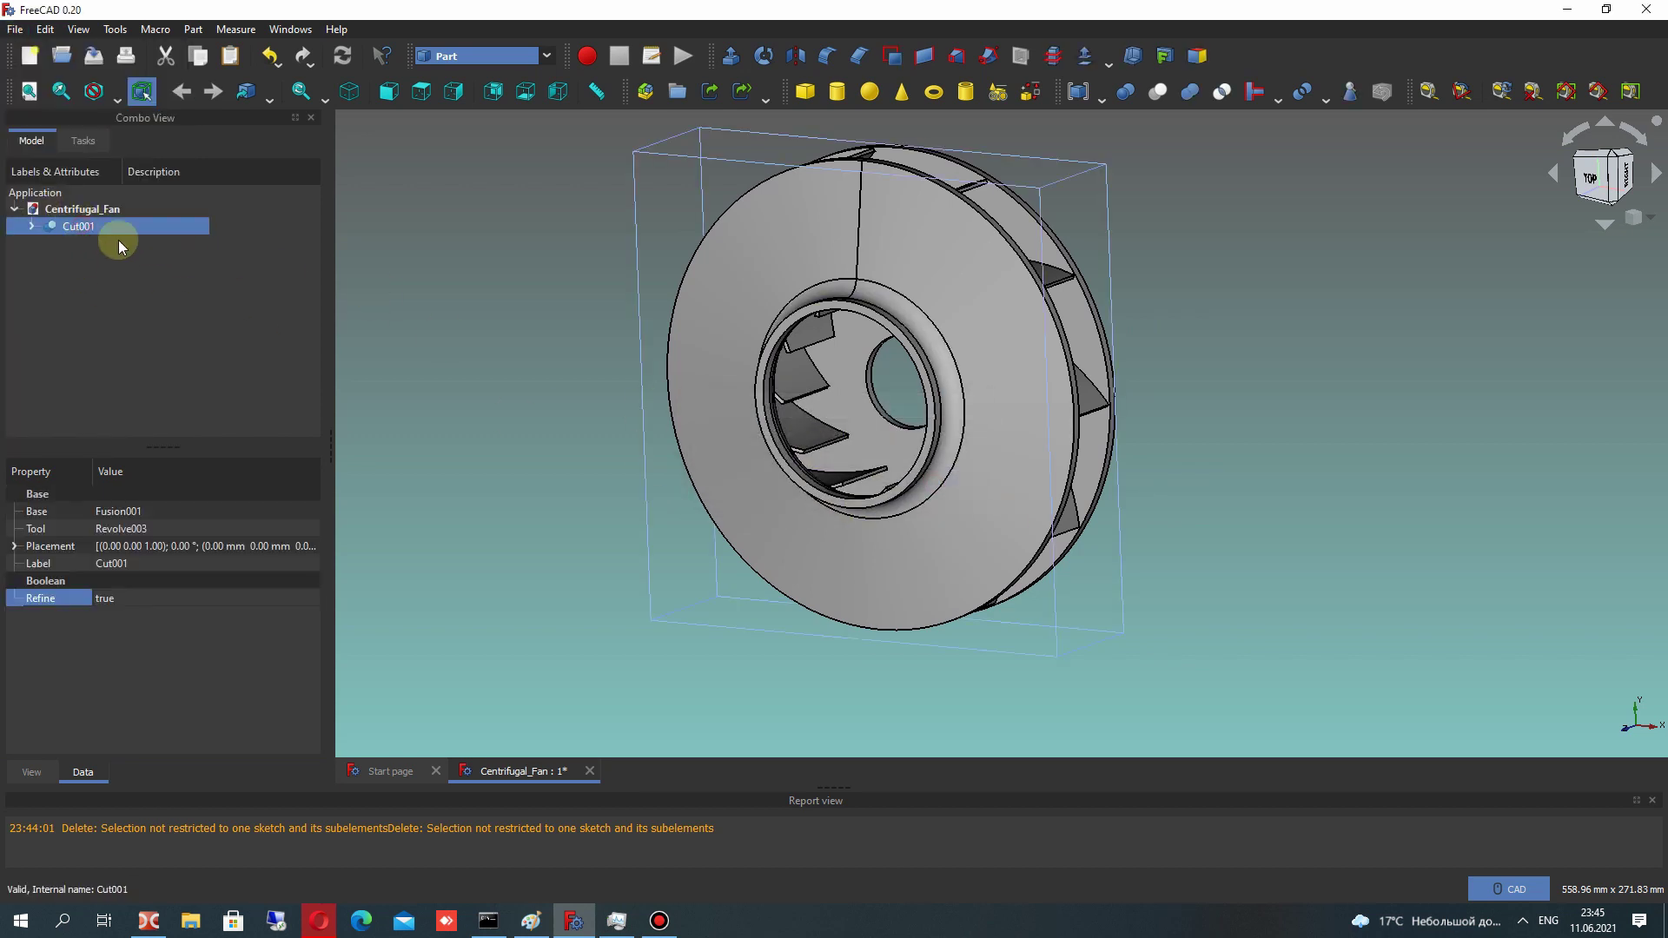
left_click(15, 30)
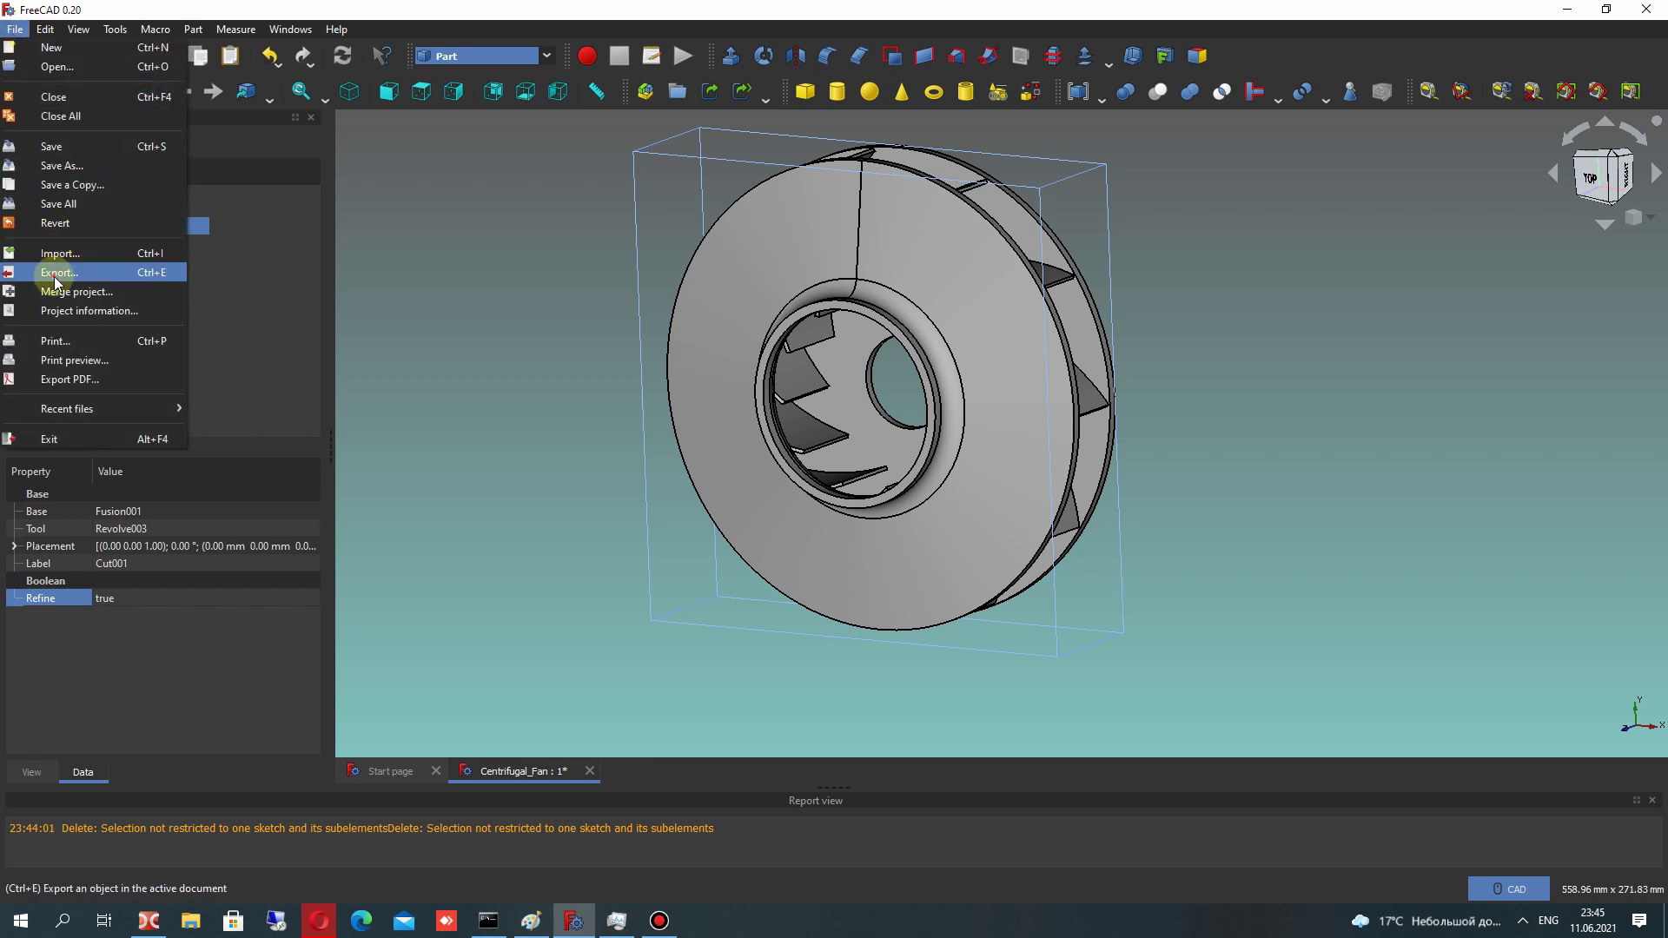
left_click(53, 276)
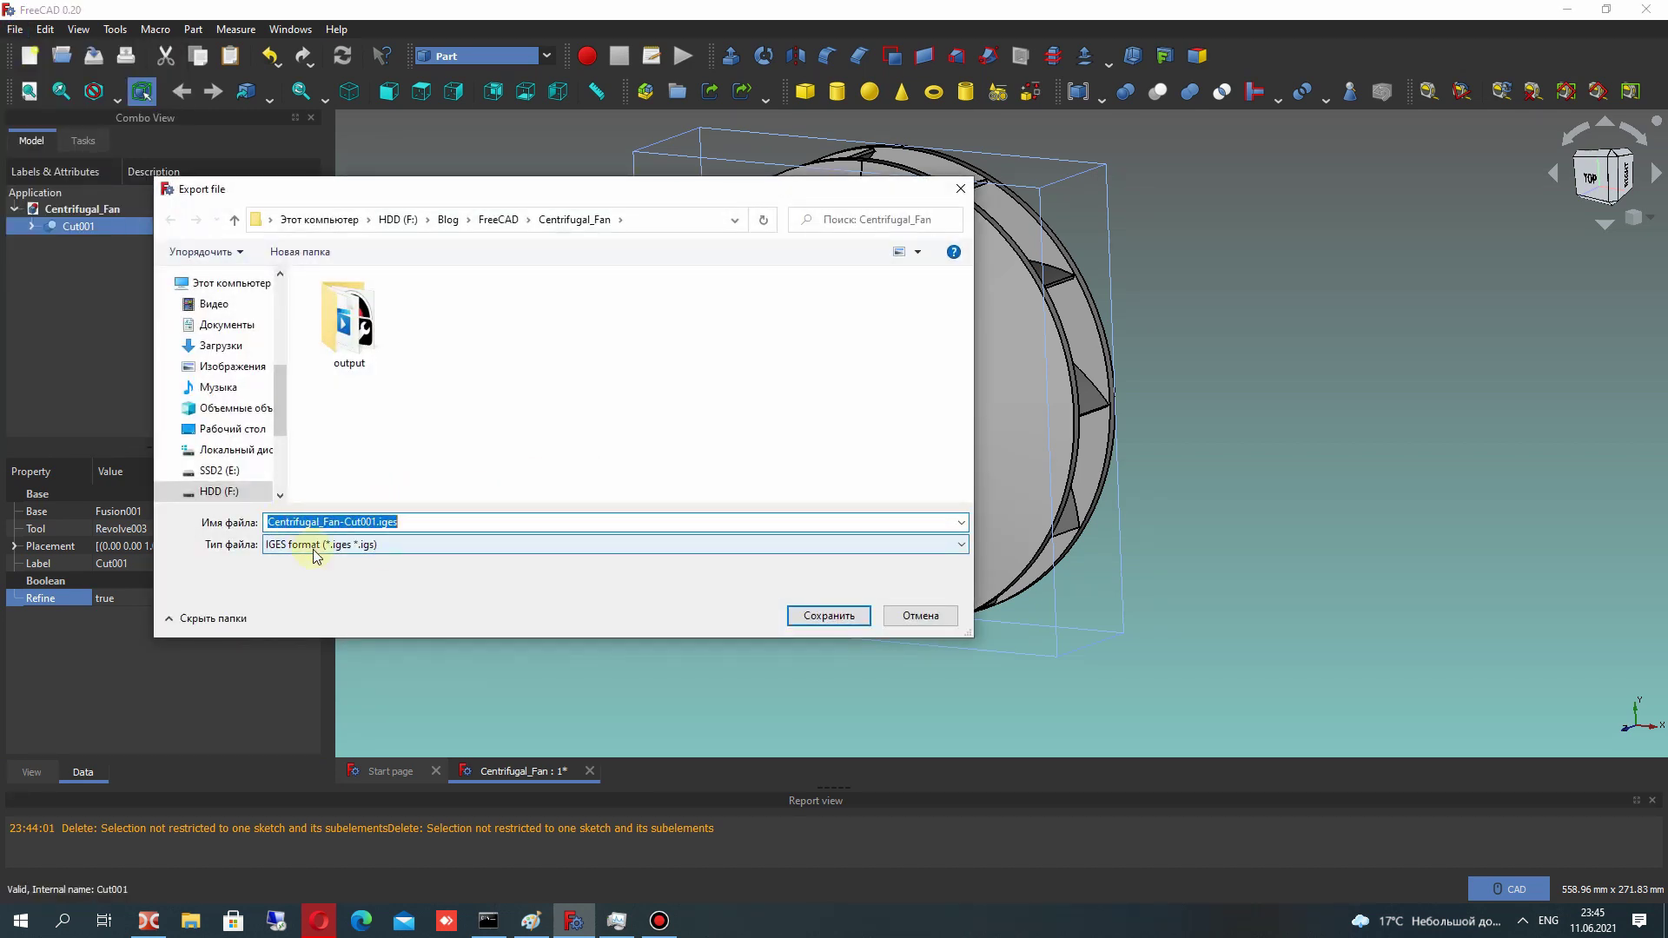
left_click(831, 616)
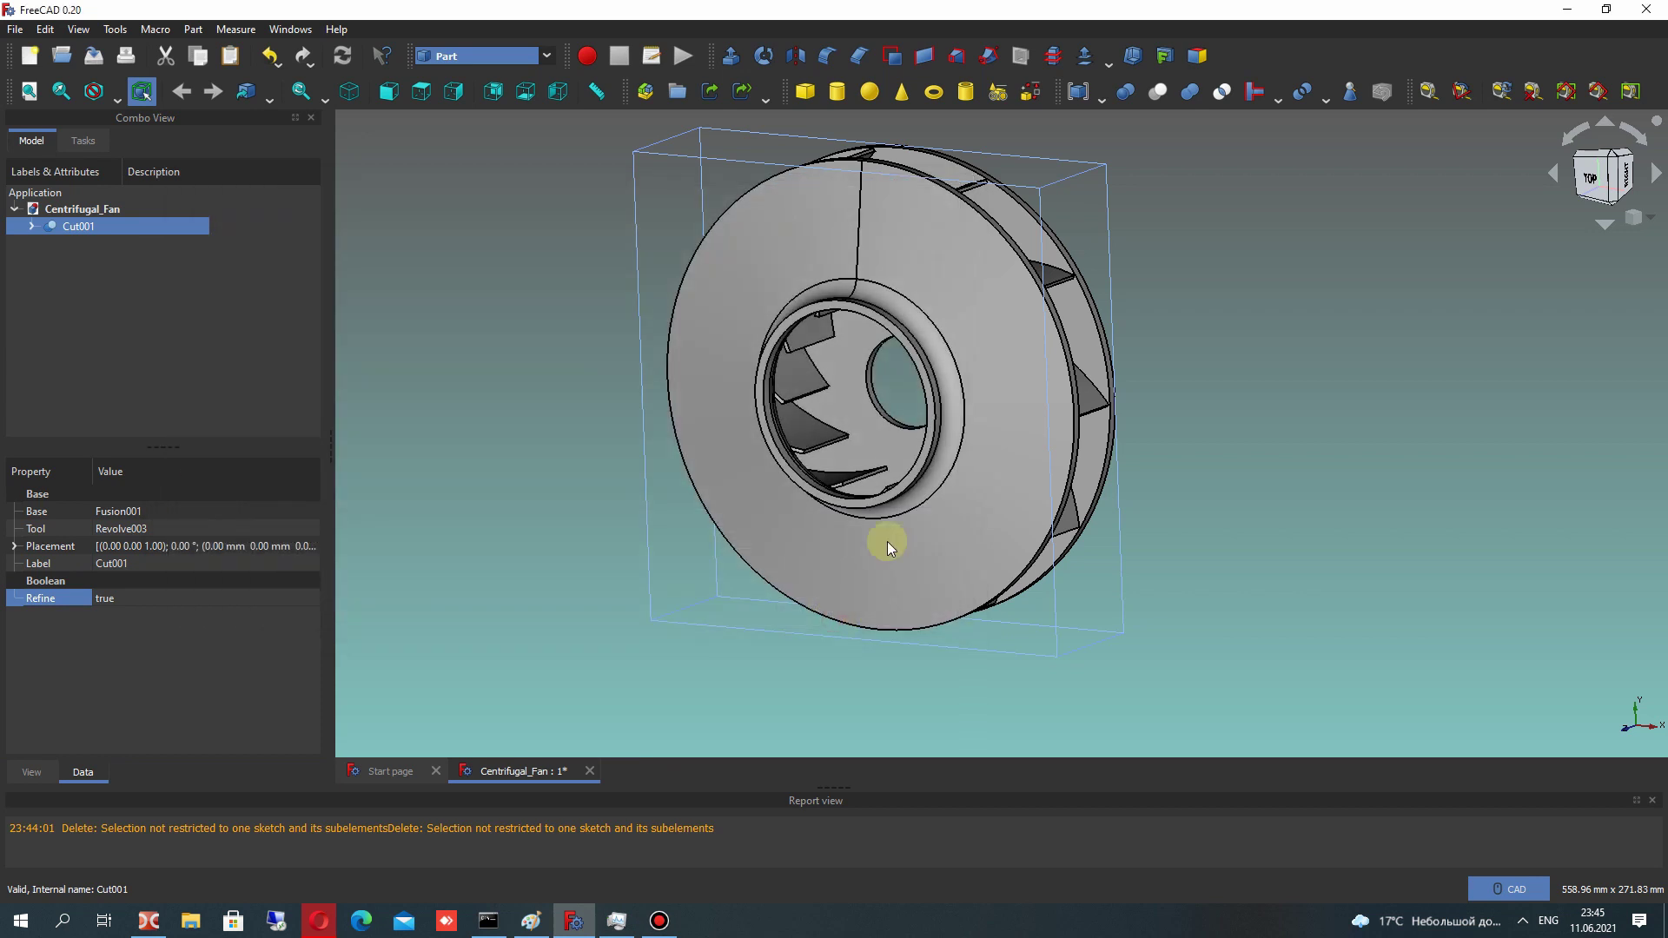
left_click(14, 29)
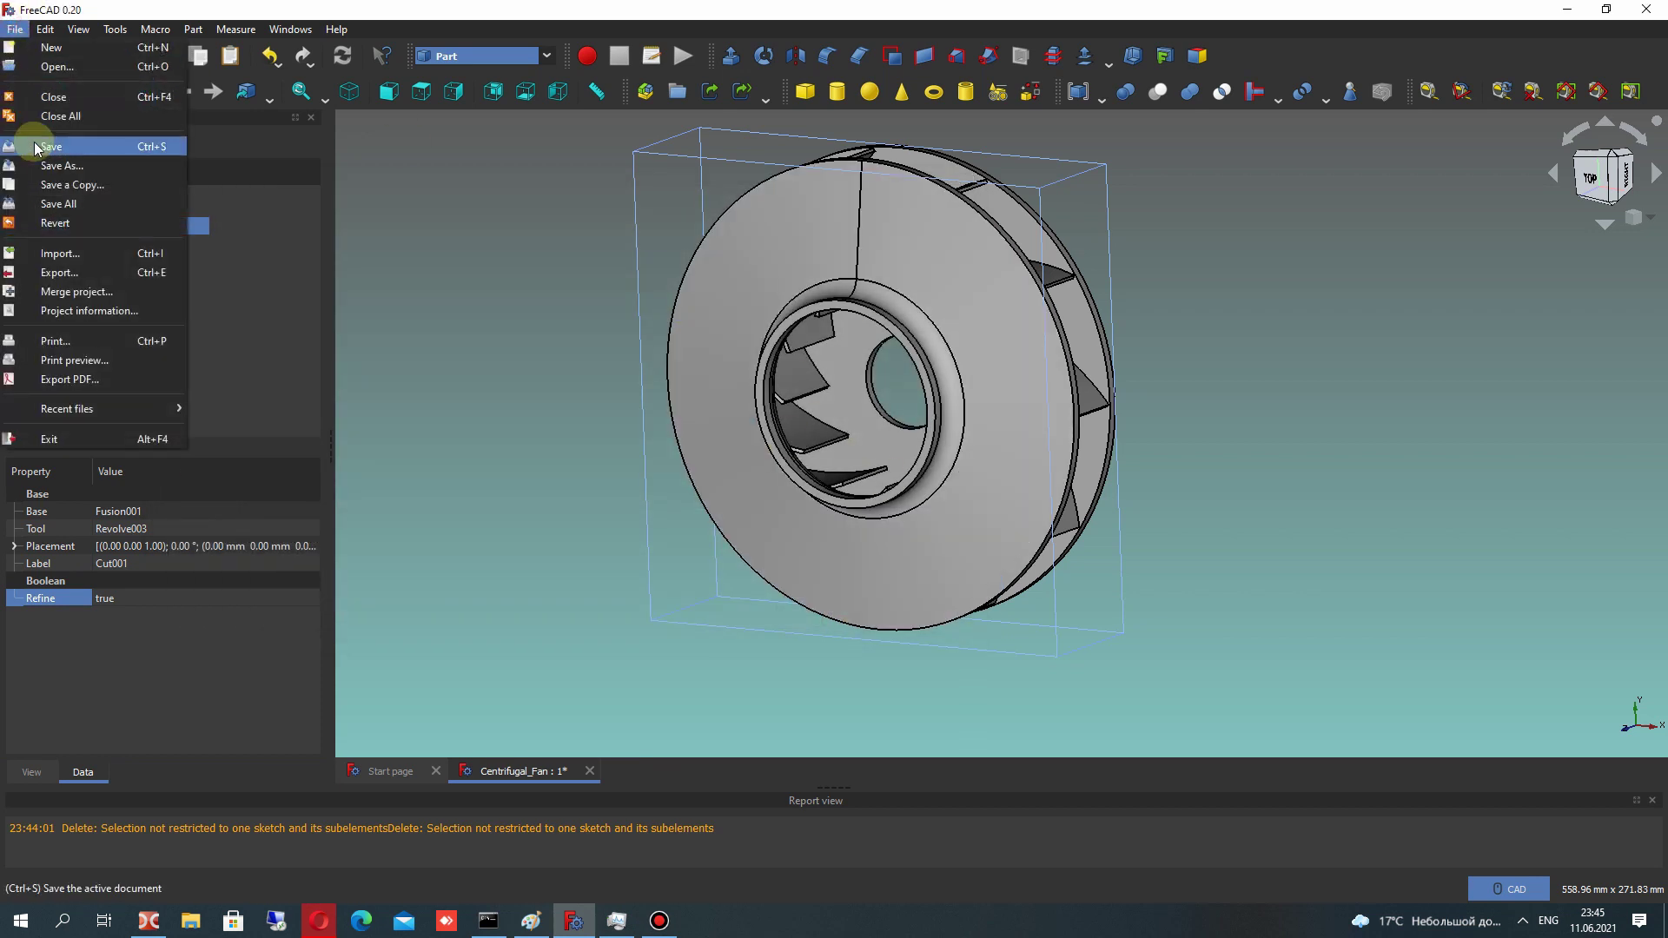
left_click(42, 140)
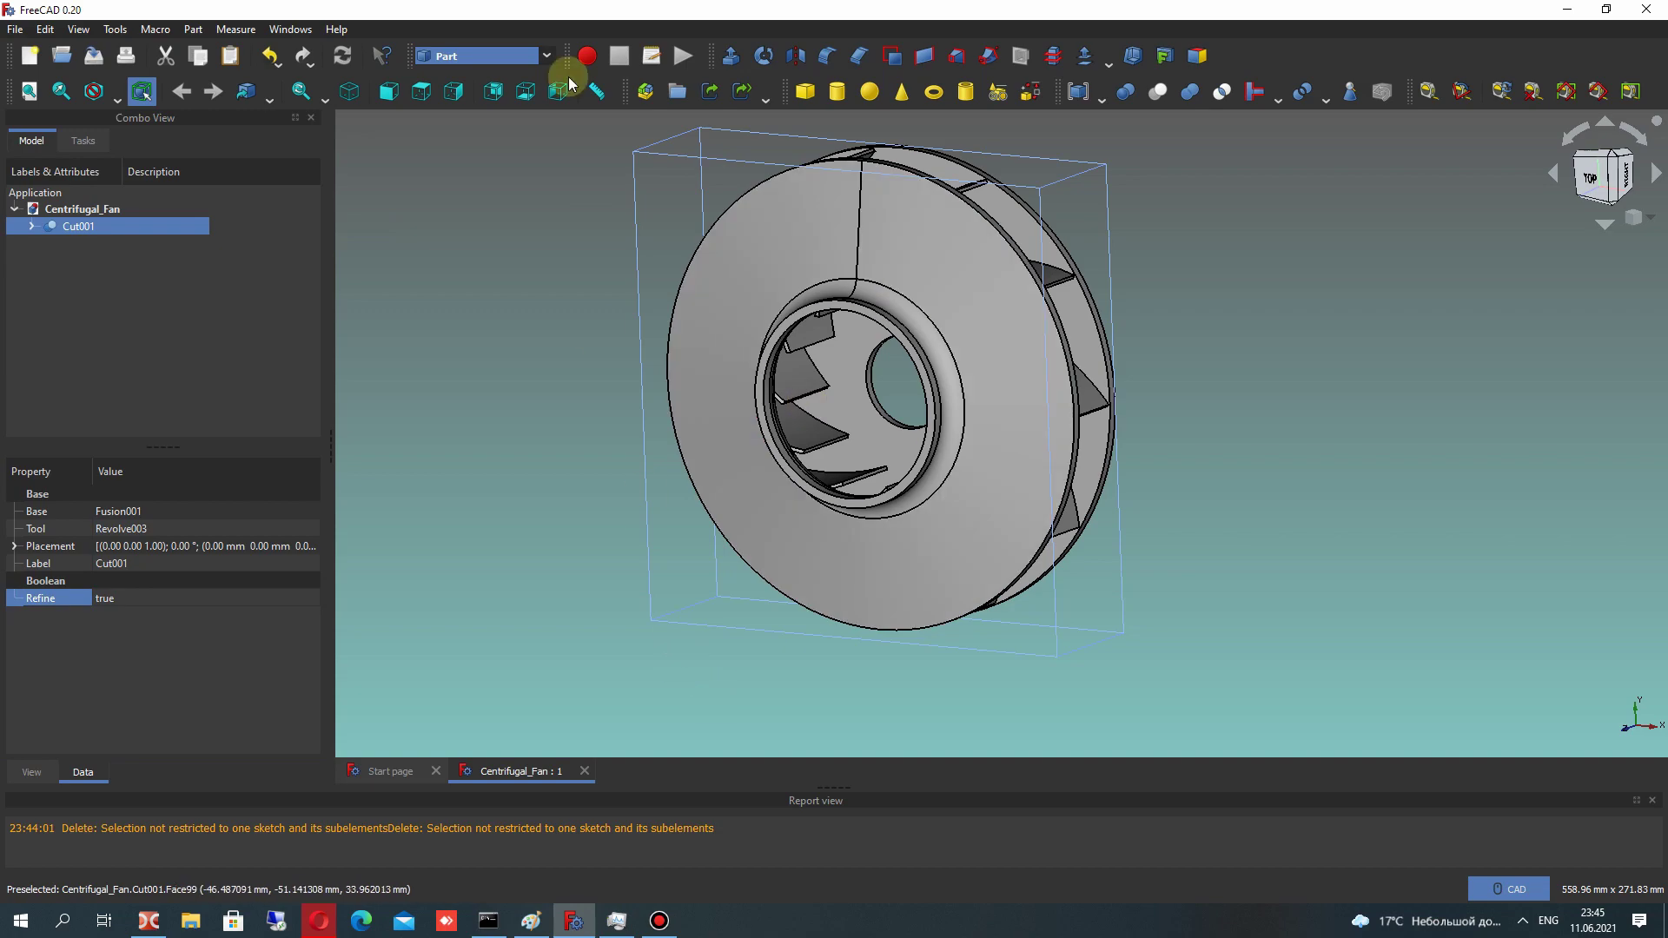